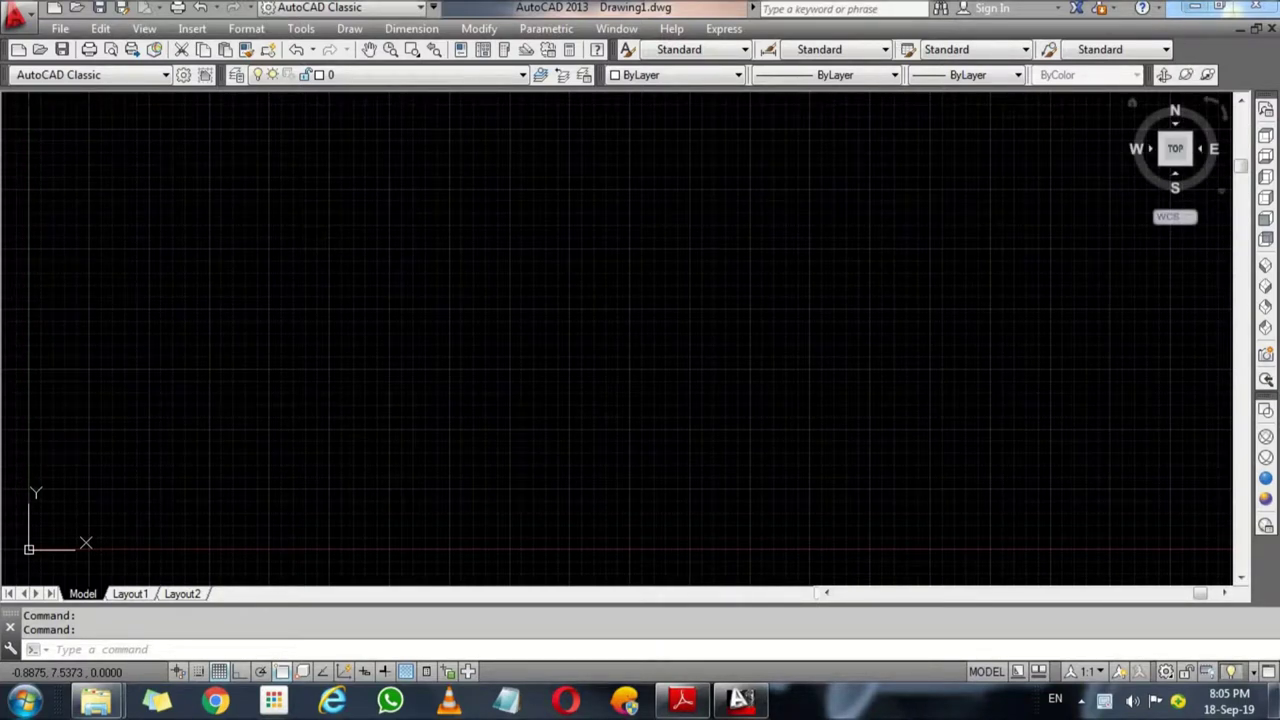
Step: Open simple floor plan-Model.pdf in Adobe Reader to review the reference layout, then minimize it
click(1196, 7)
right_click(838, 198)
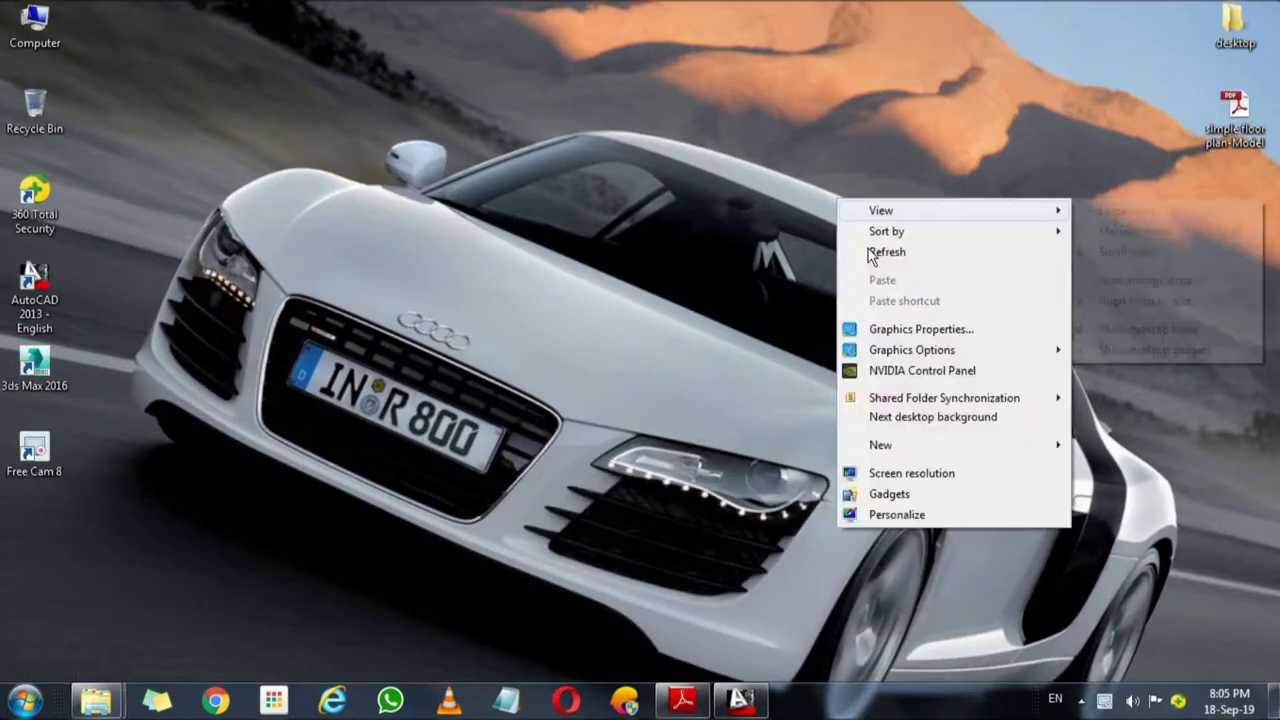
click(870, 251)
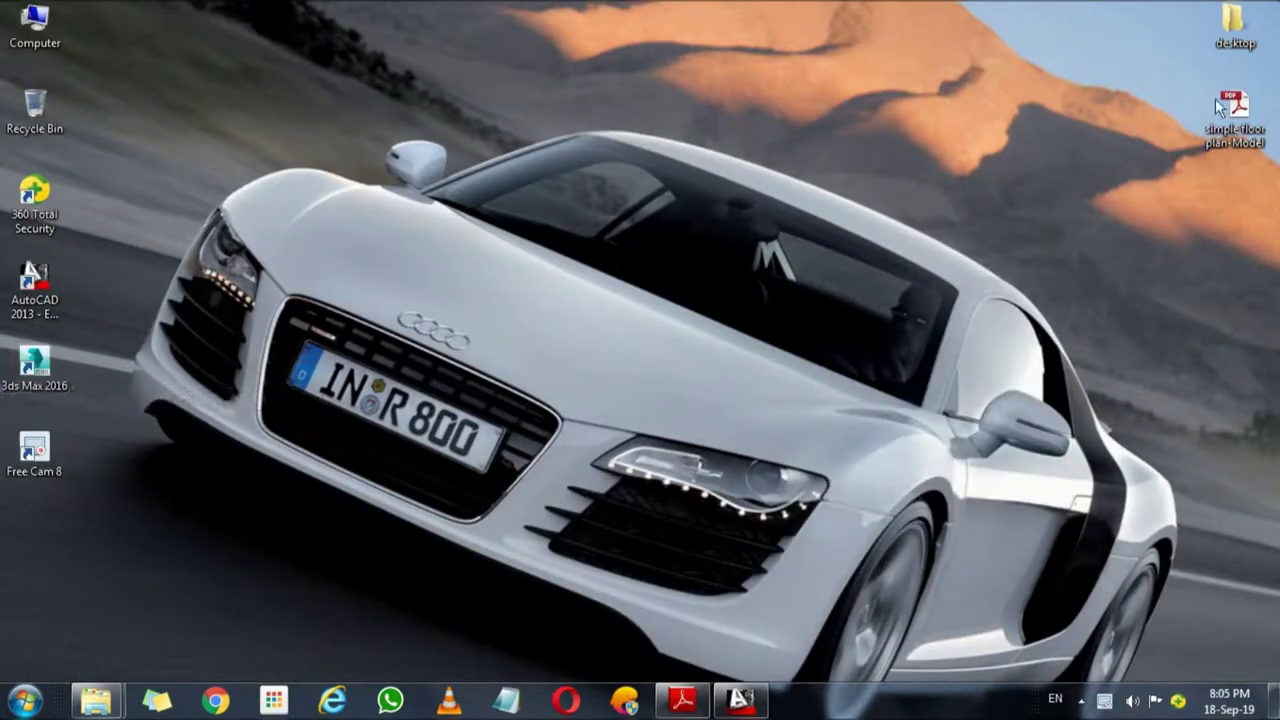
double_click(1215, 140)
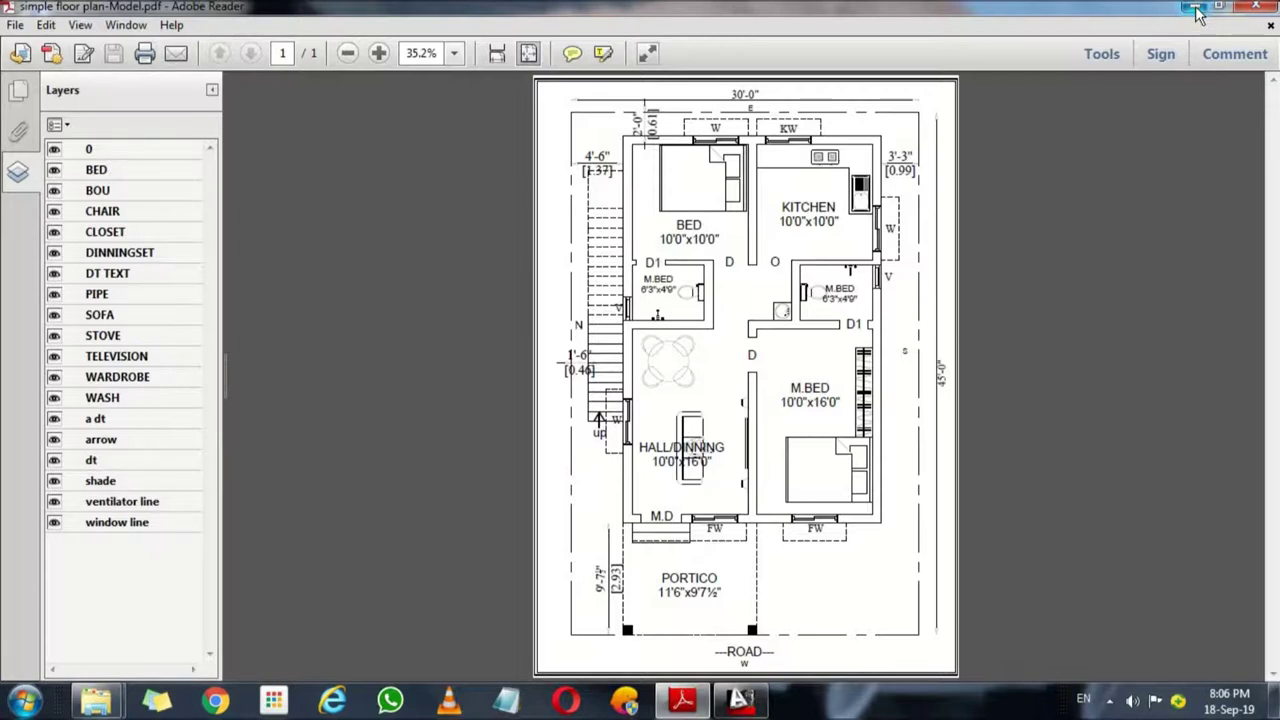
click(1195, 9)
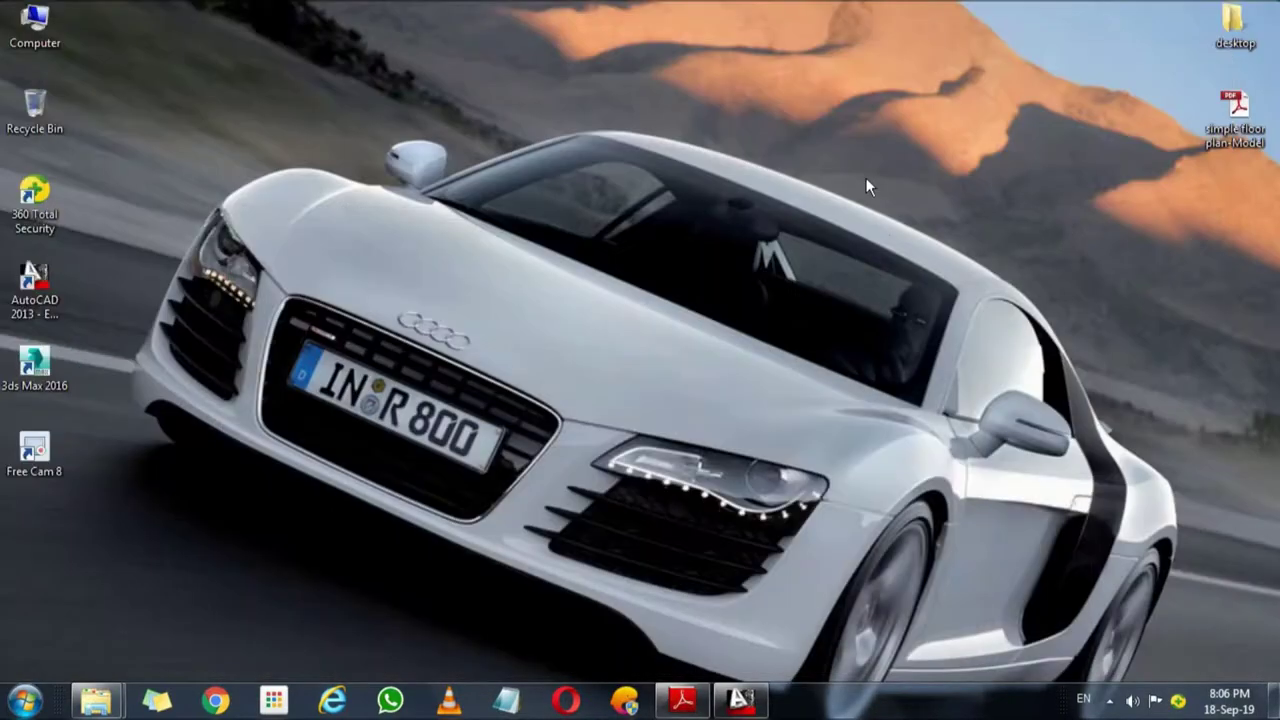
Step: Restore AutoCAD with the blank Drawing1, then zoom and pan the empty canvas
click(740, 700)
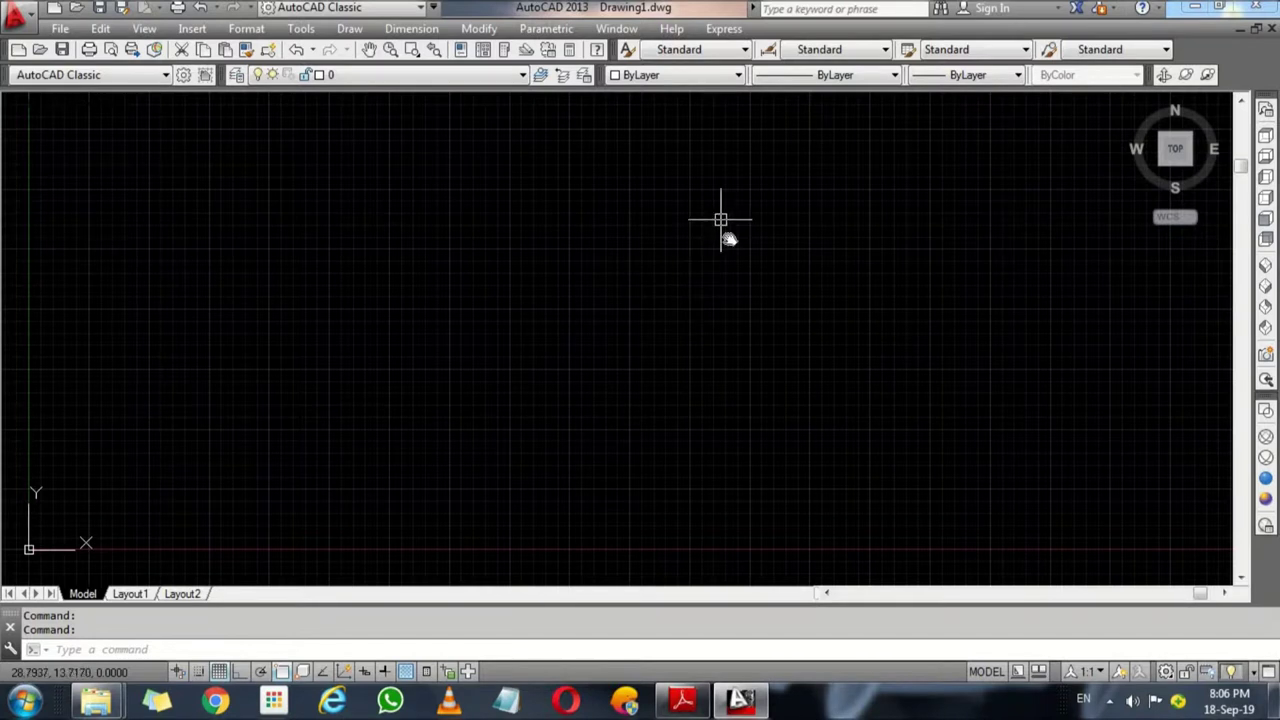
scroll(723, 217, up, 2)
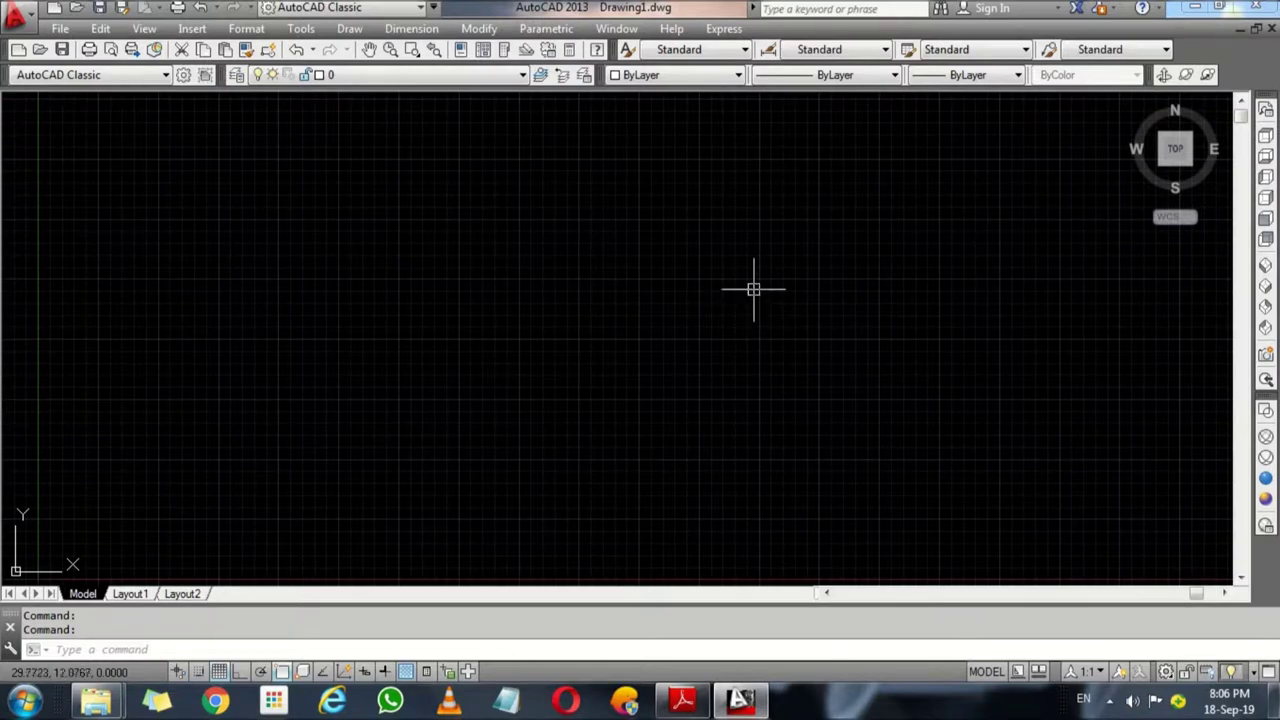
middle_drag(558, 318, 545, 326)
scroll(545, 326, down, 3)
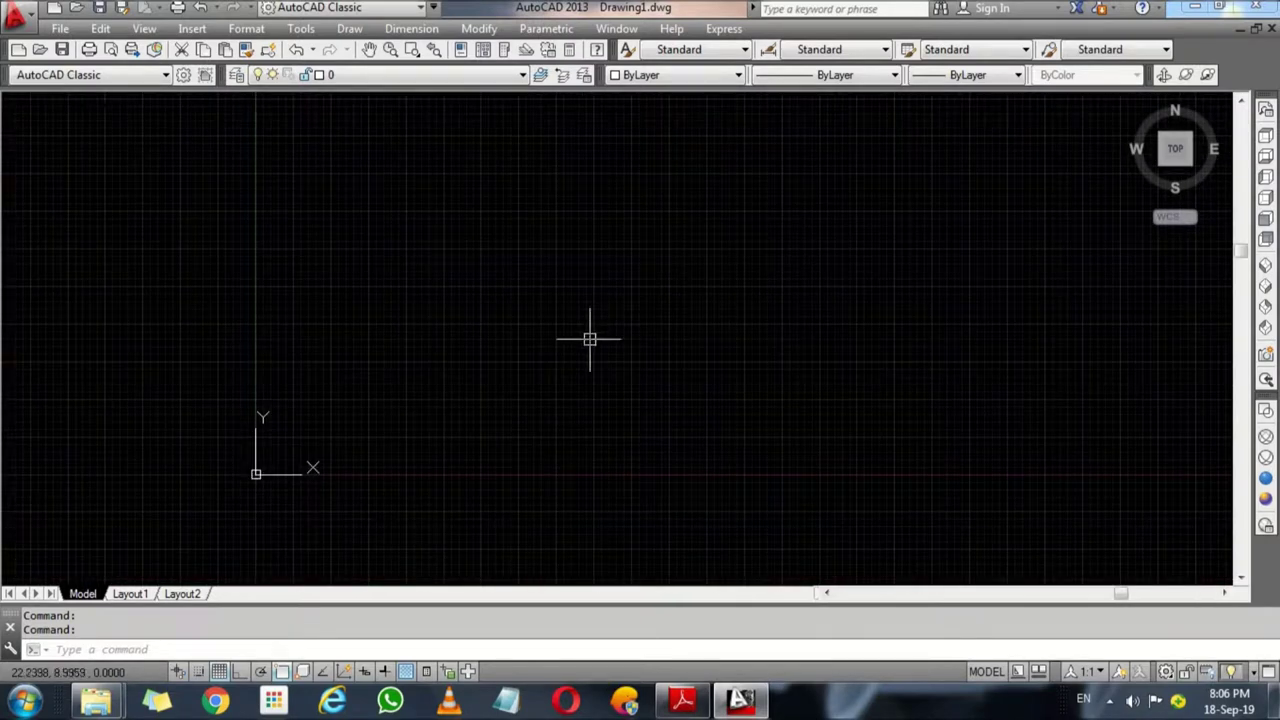
scroll(600, 274, up, 1)
scroll(534, 280, down, 1)
scroll(534, 280, down, 1)
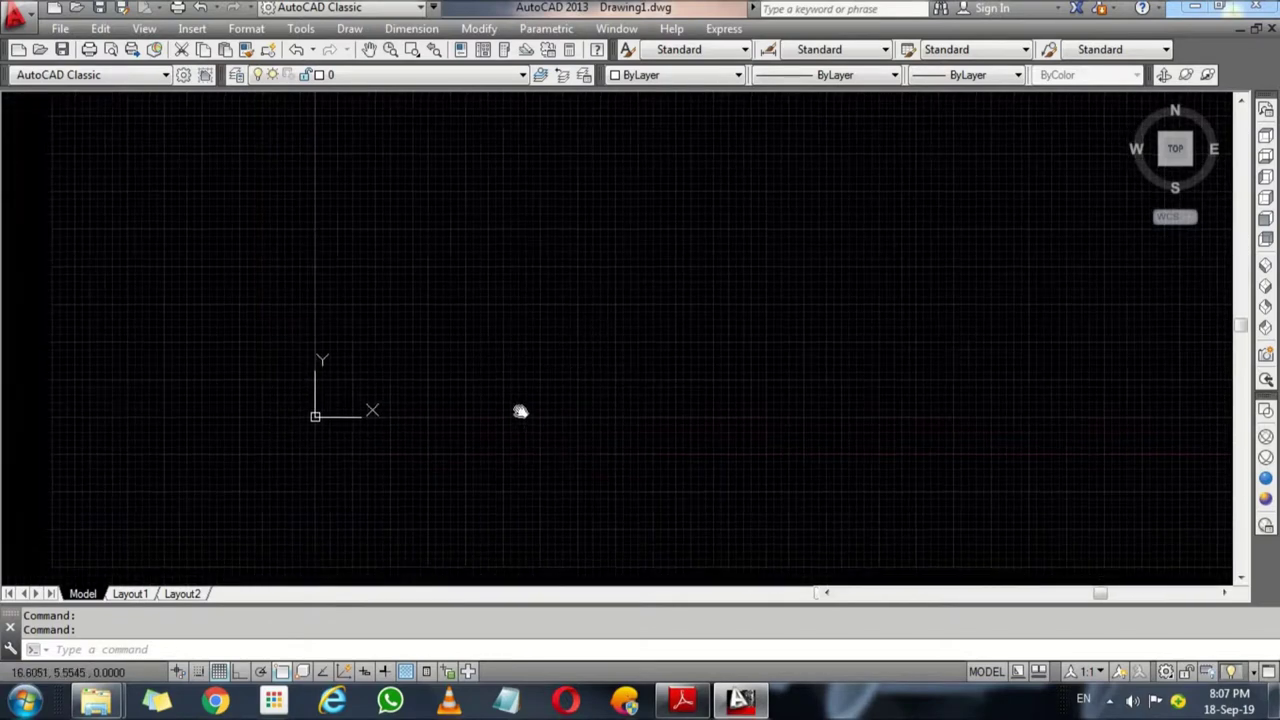
scroll(540, 380, up, 1)
text(UN)
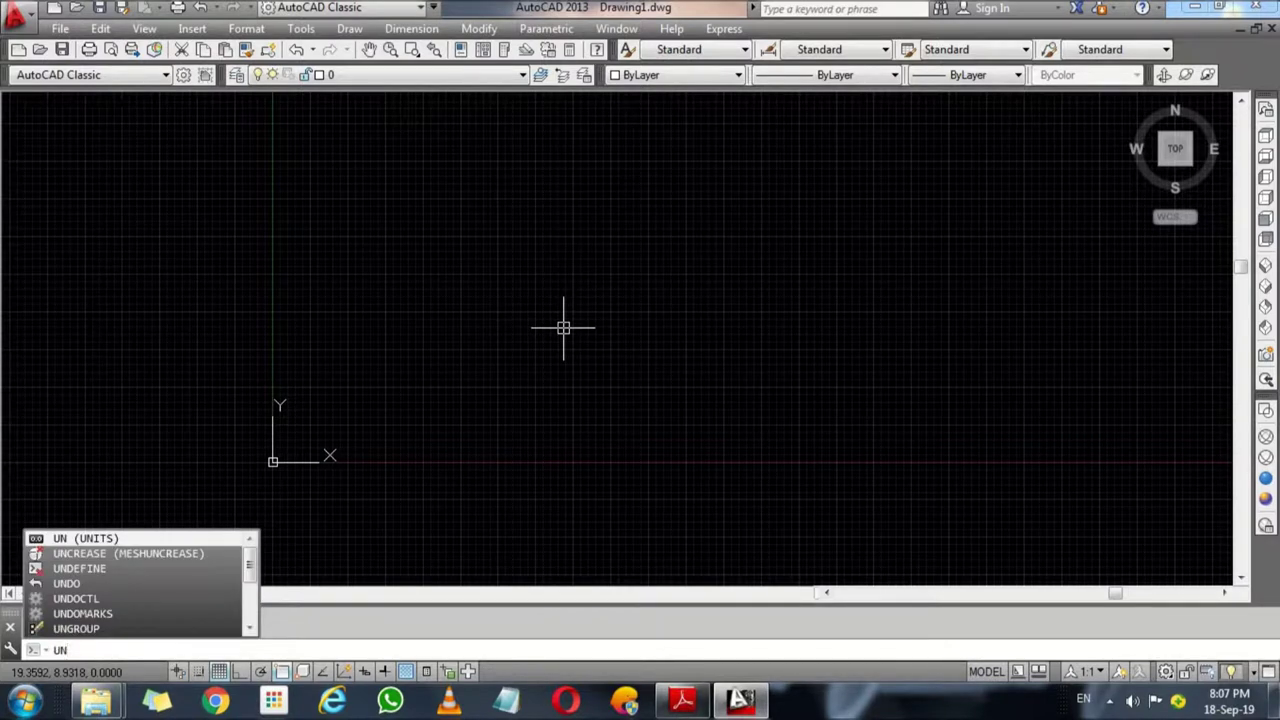
Step: Set length units to Architectural at 0'-0 1/16" precision, keeping Inches insertion scale
key(Return)
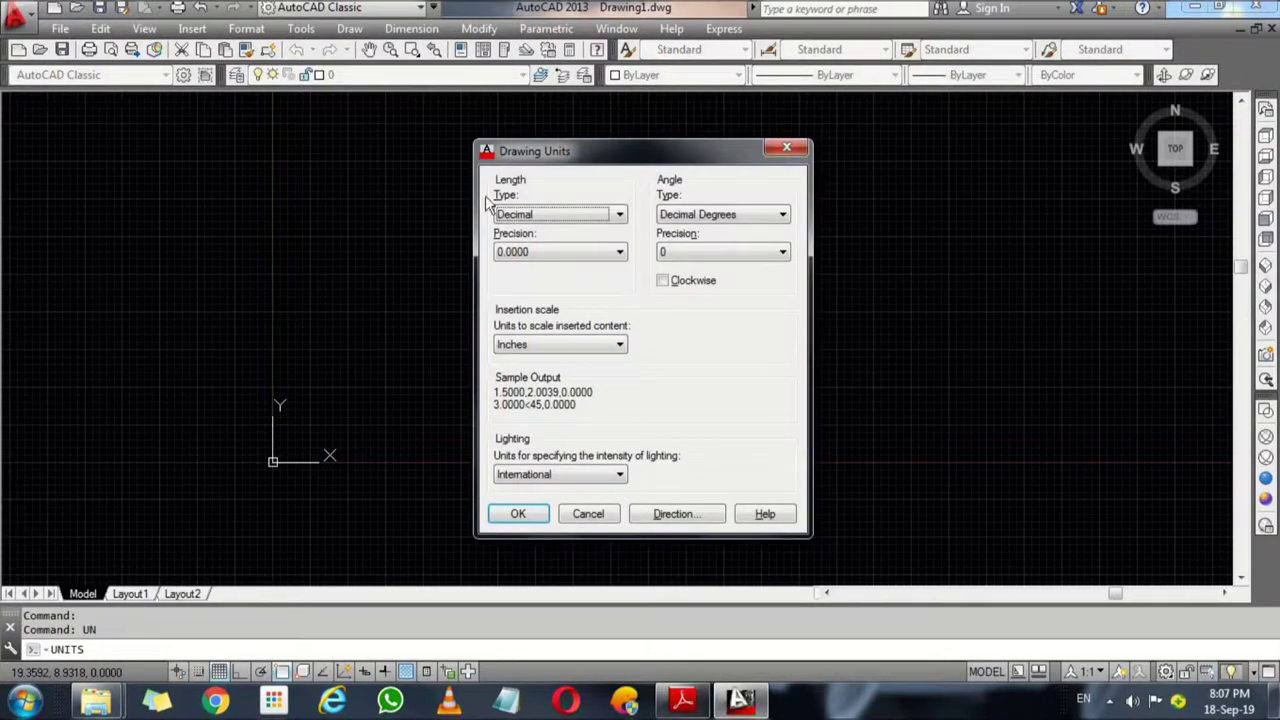
click(546, 214)
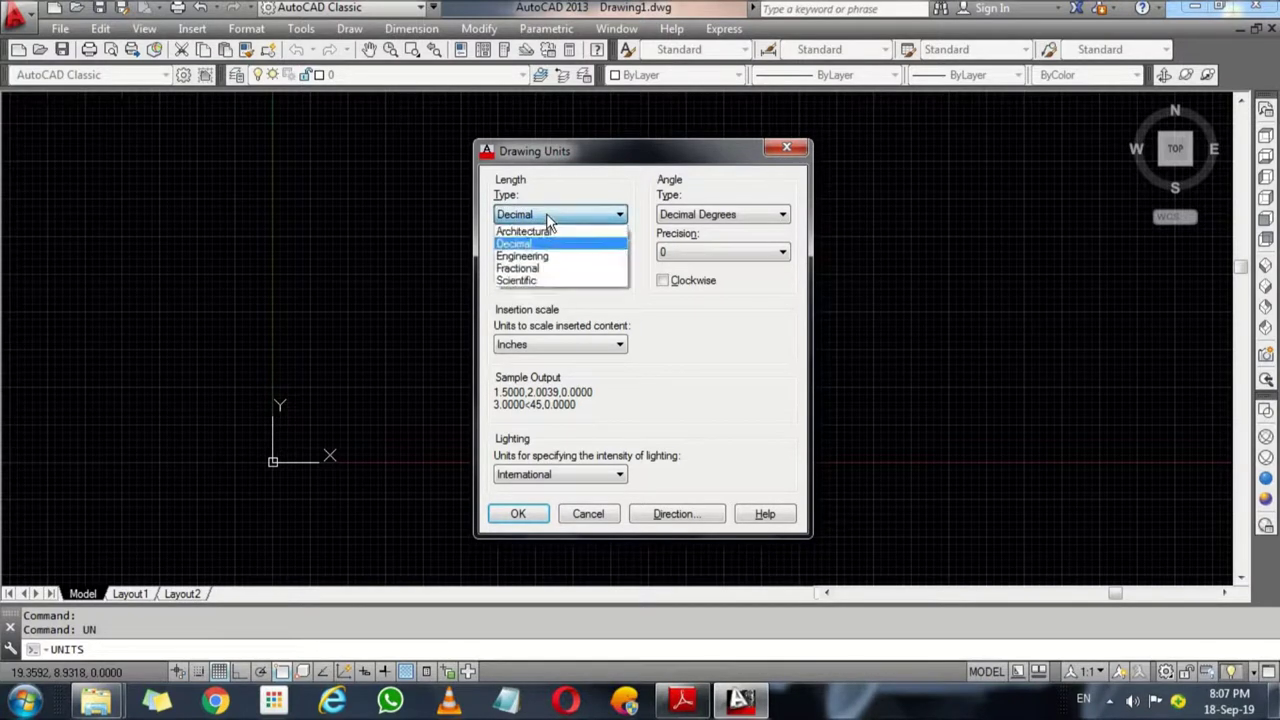
click(562, 226)
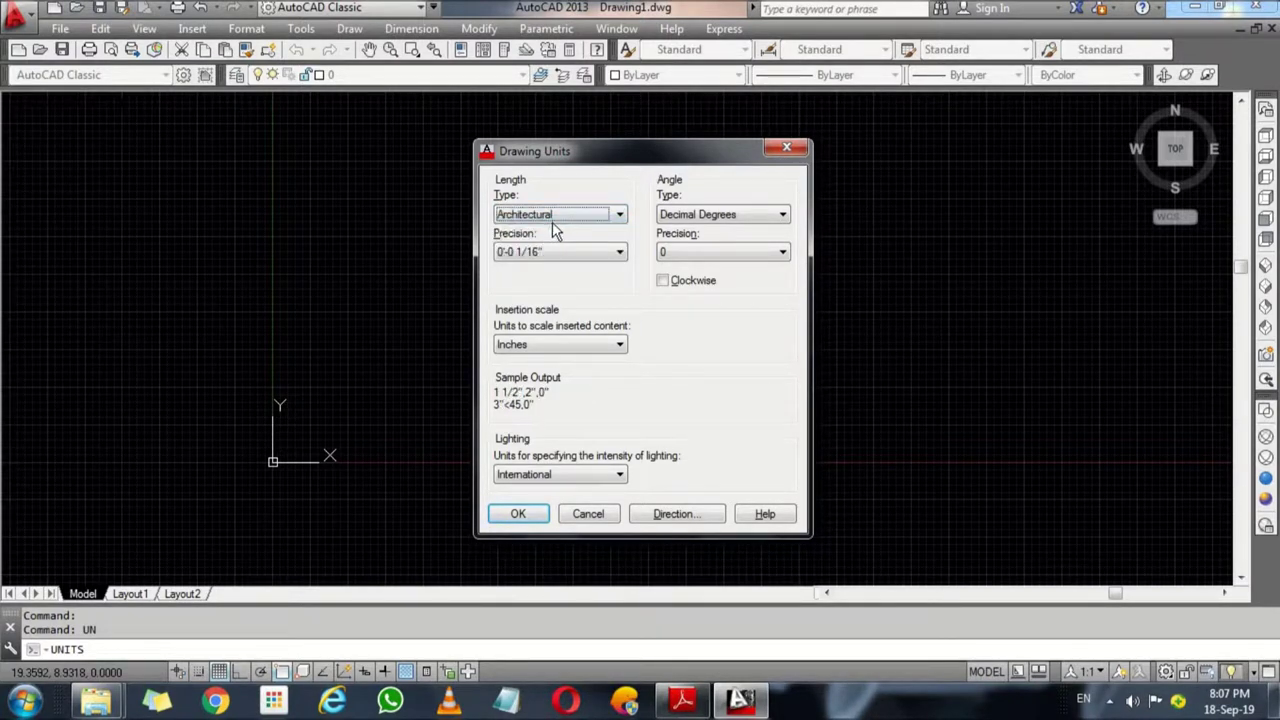
click(541, 254)
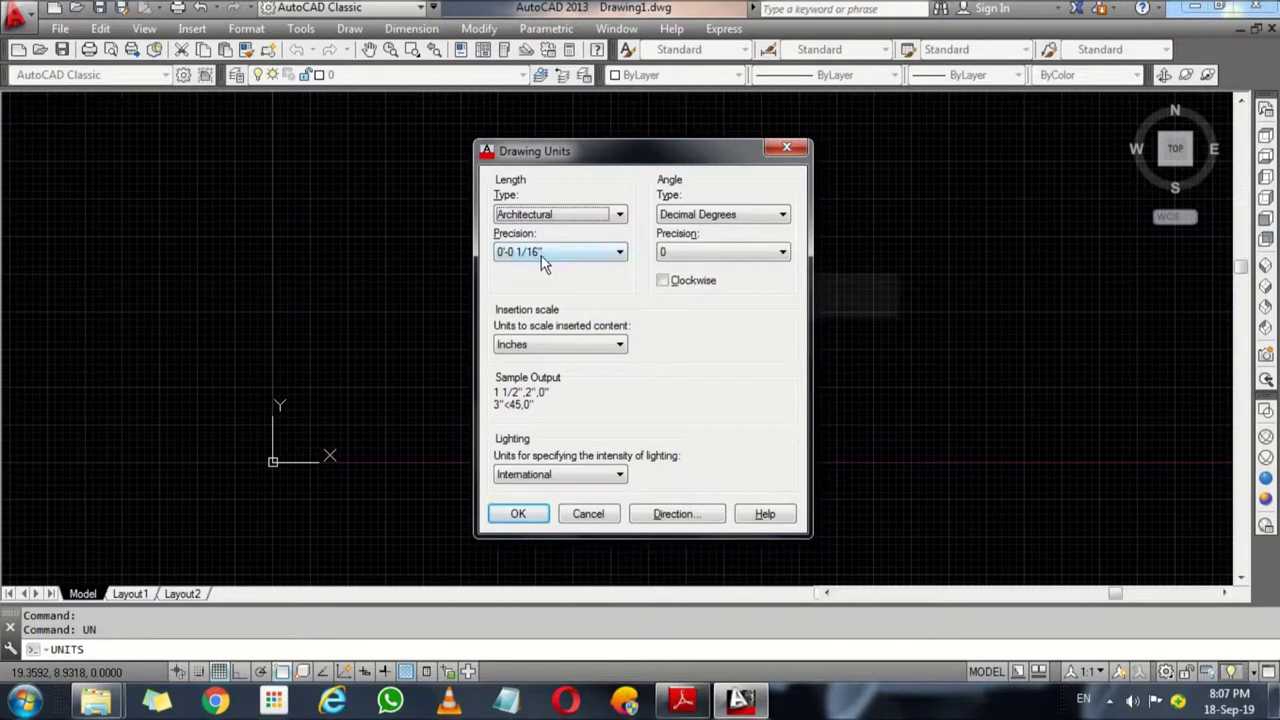
click(574, 344)
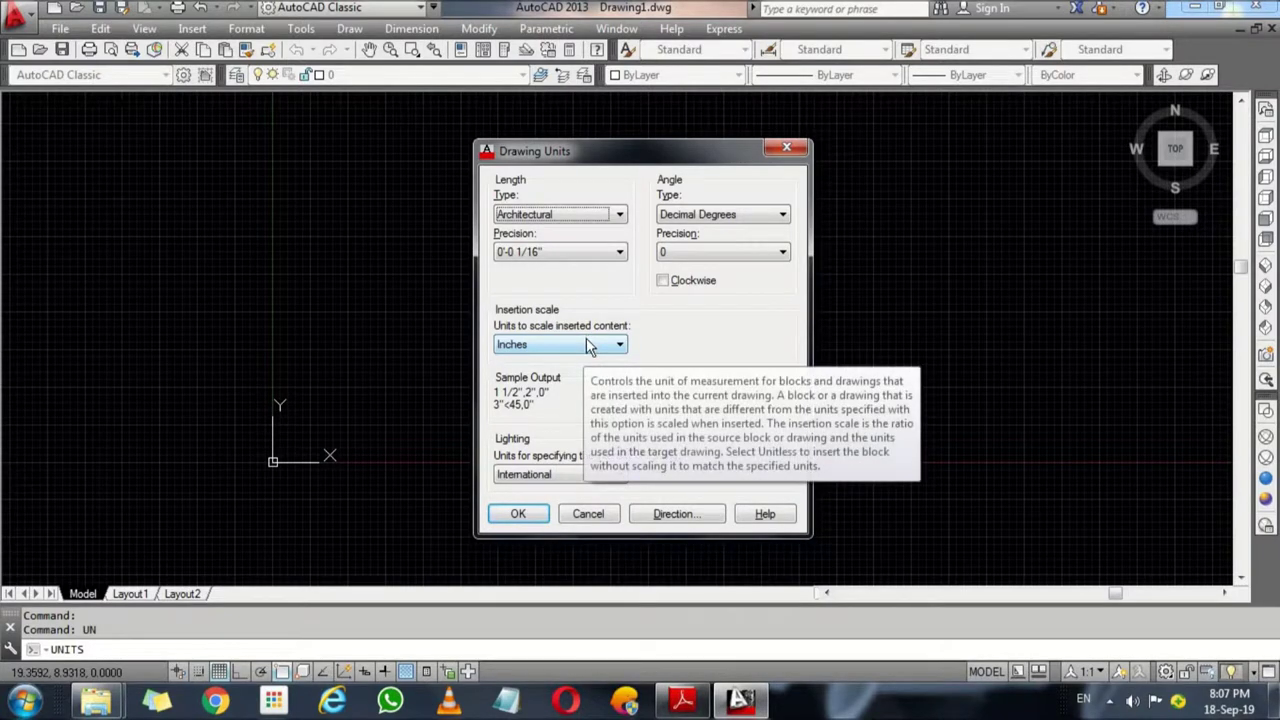
click(524, 512)
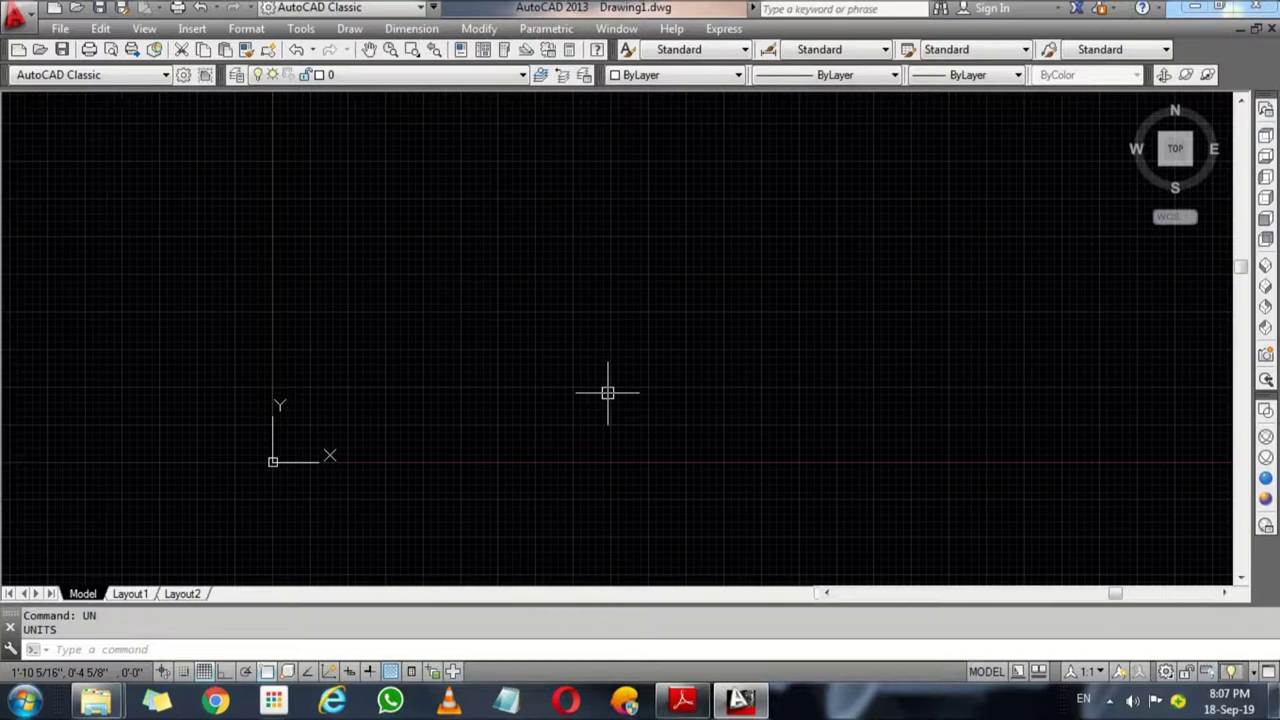
Step: Use LIMITS to set the drawing limits from 0',0' to 150',150'
text(L)
text(IMIts)
key(Return)
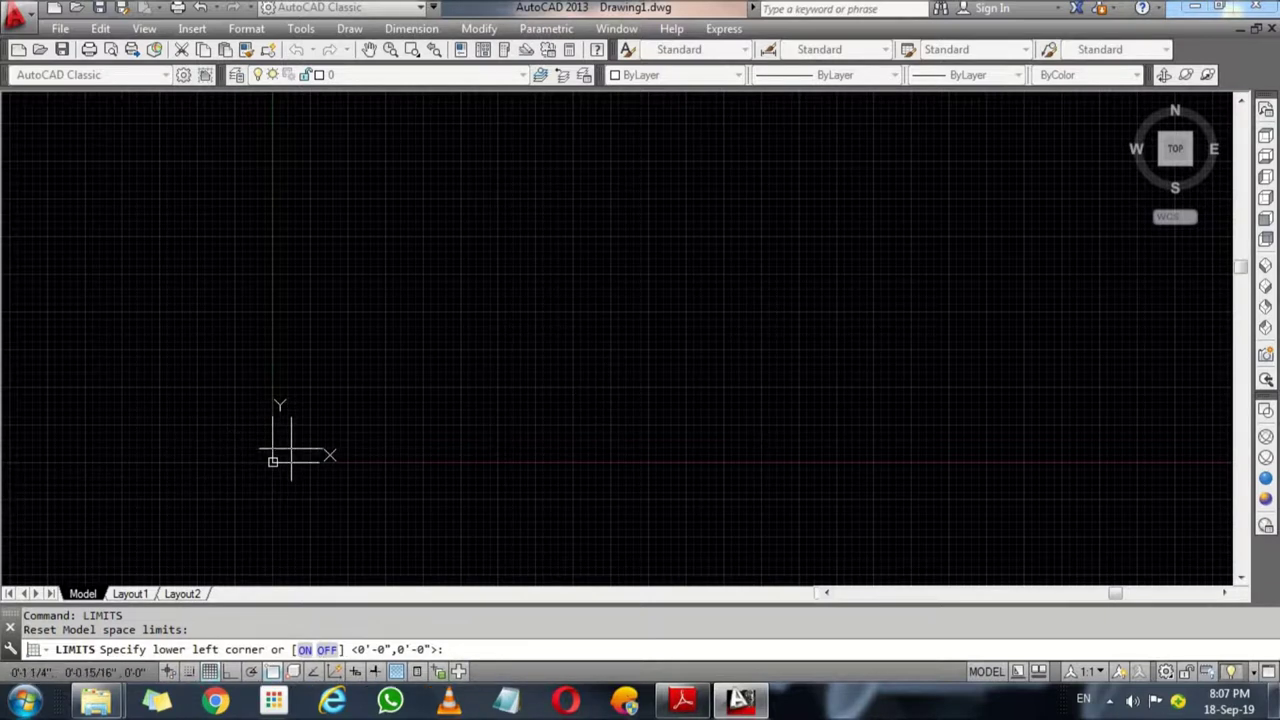
click(289, 455)
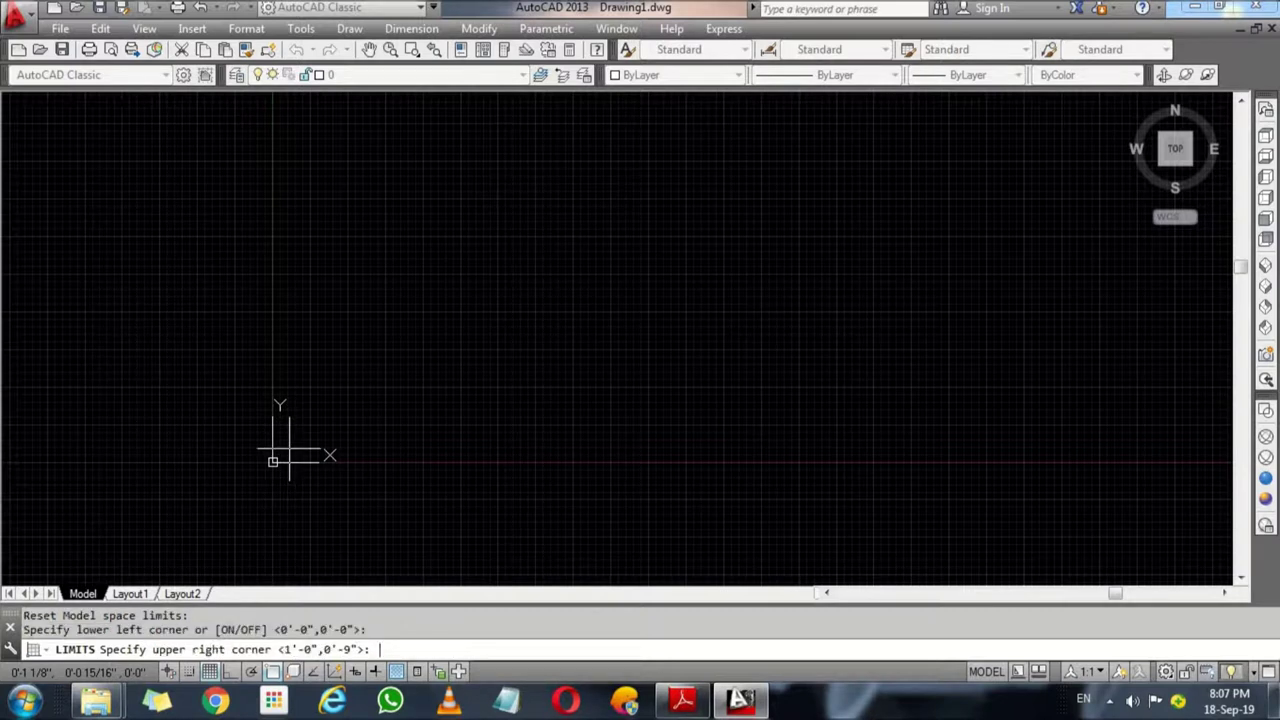
text(150',)
text(150)
key(Return)
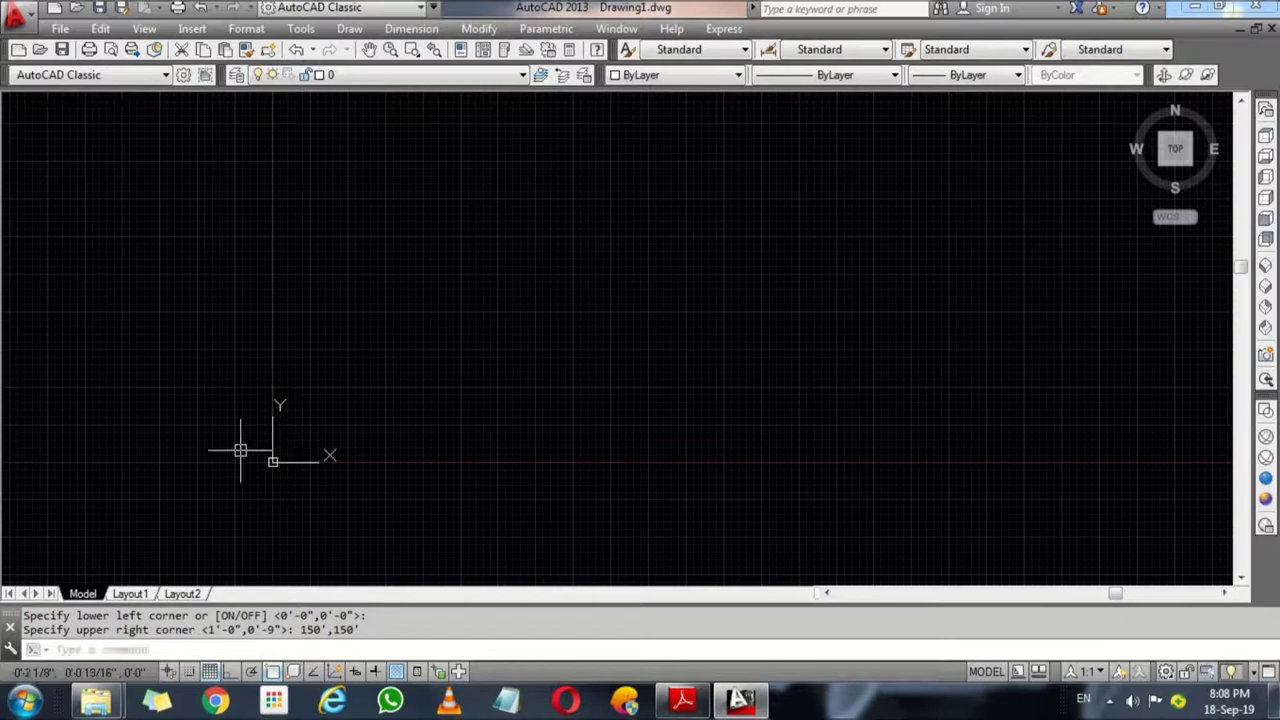
scroll(417, 325, down, 2)
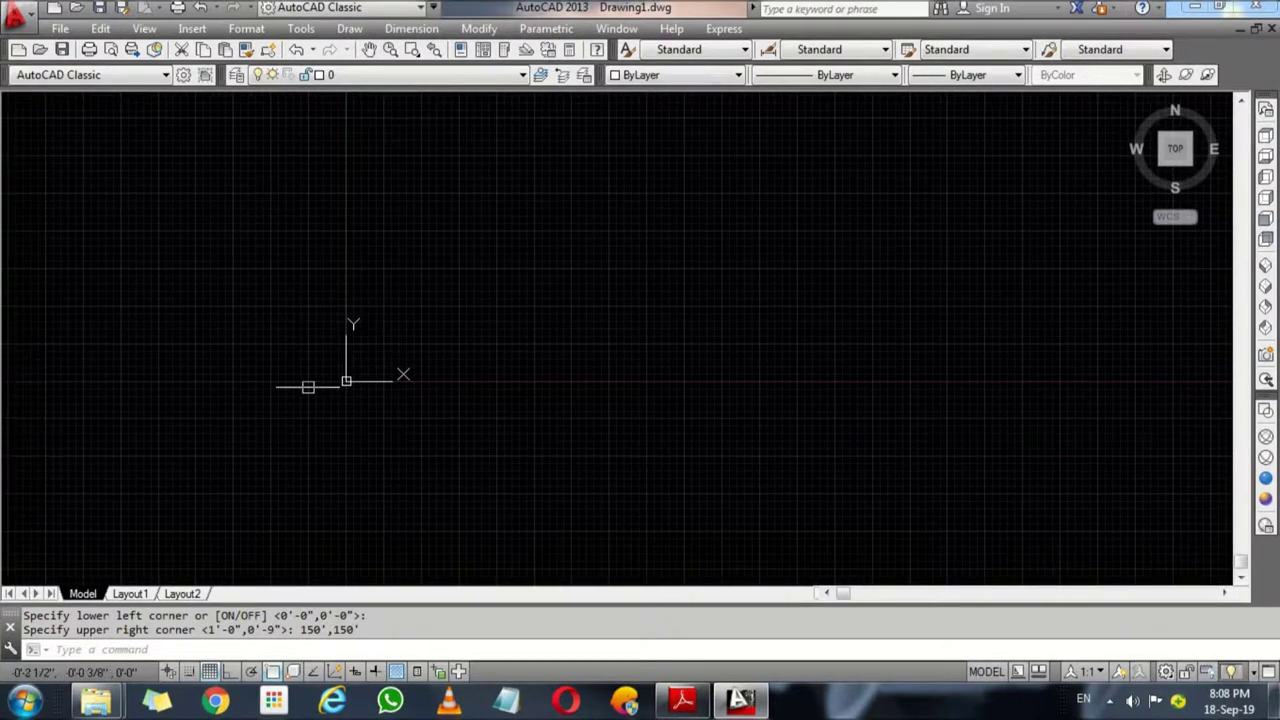
scroll(333, 390, down, 1)
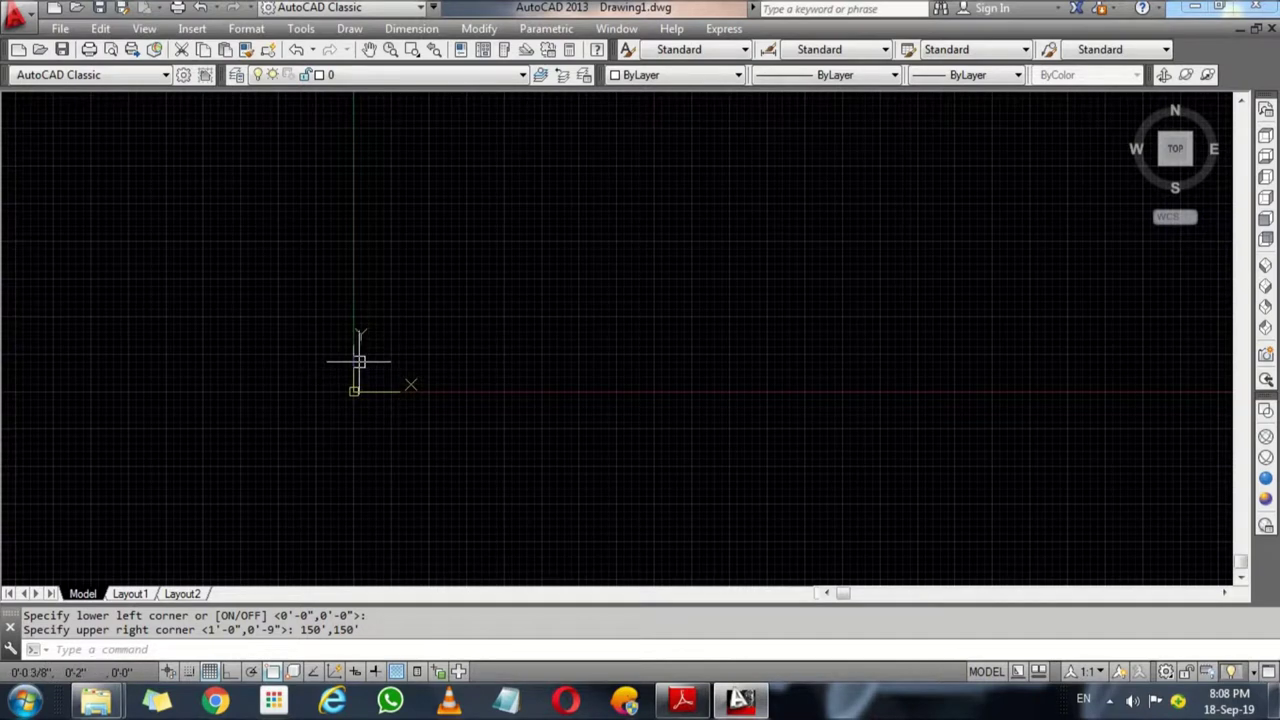
scroll(330, 330, down, 1)
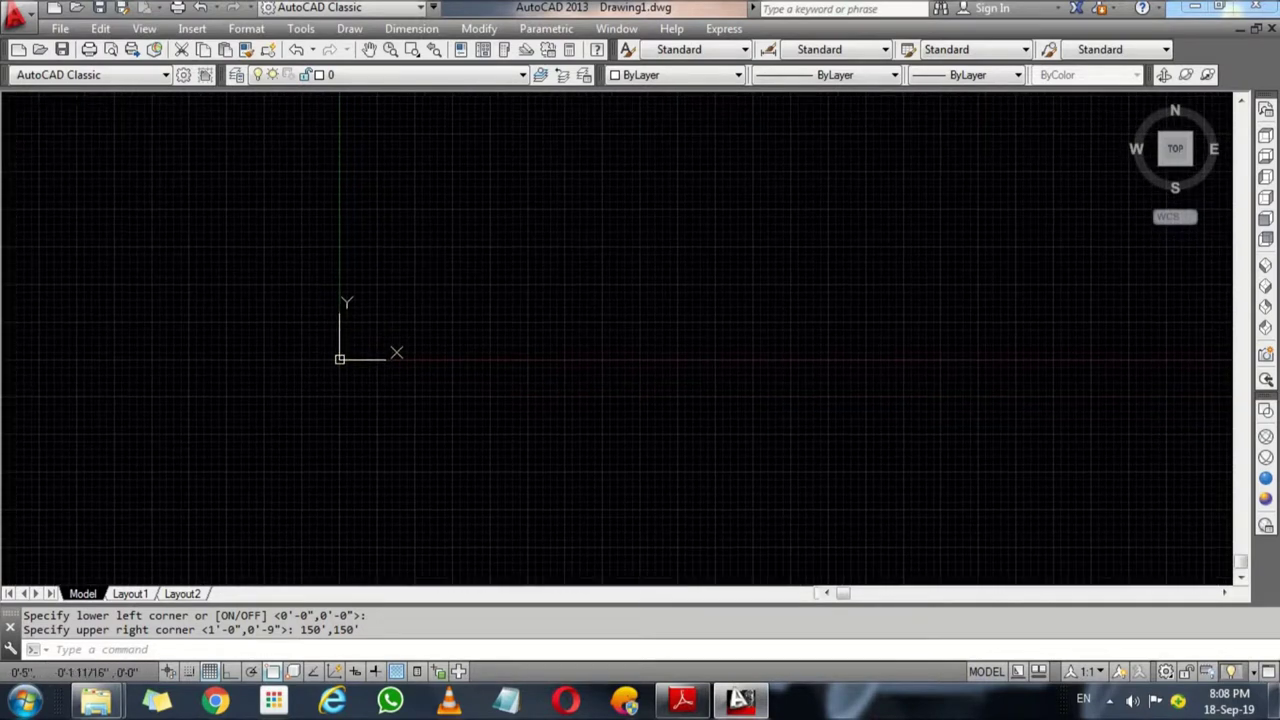
Step: Set the UCS icon to Noorigin so it stays in the lower-left corner
text(ucsic)
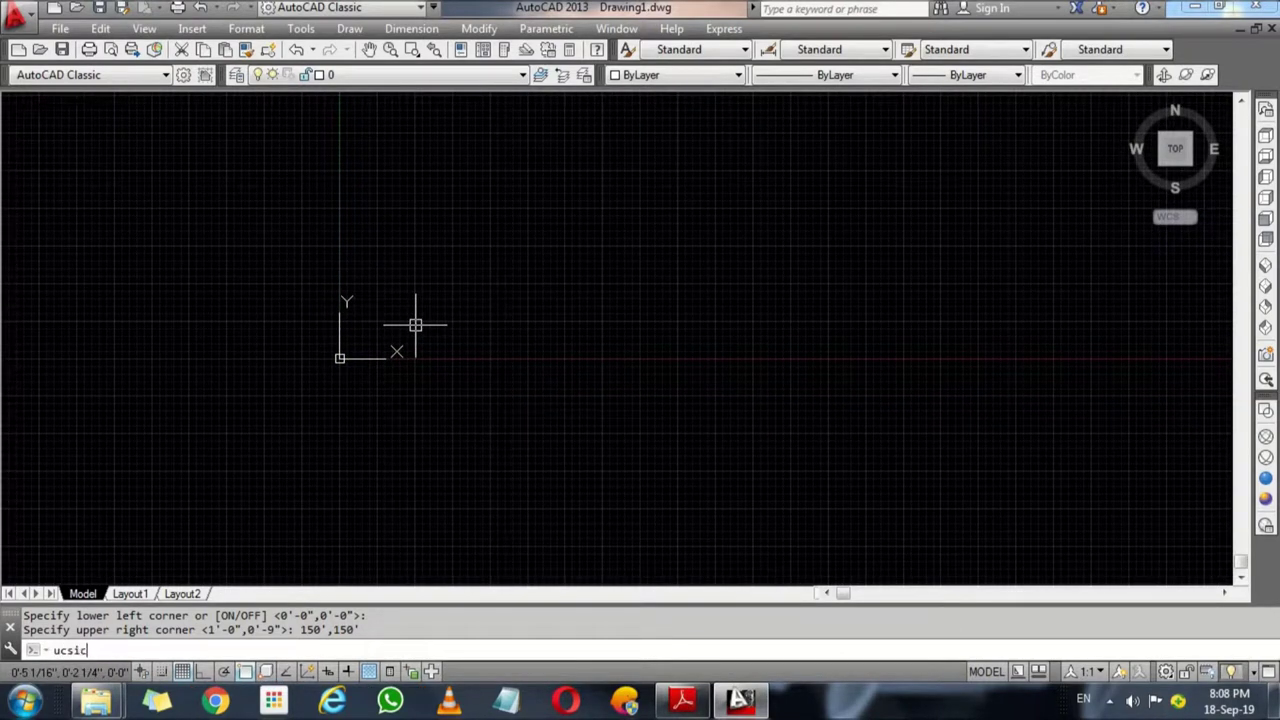
text(on)
key(Return)
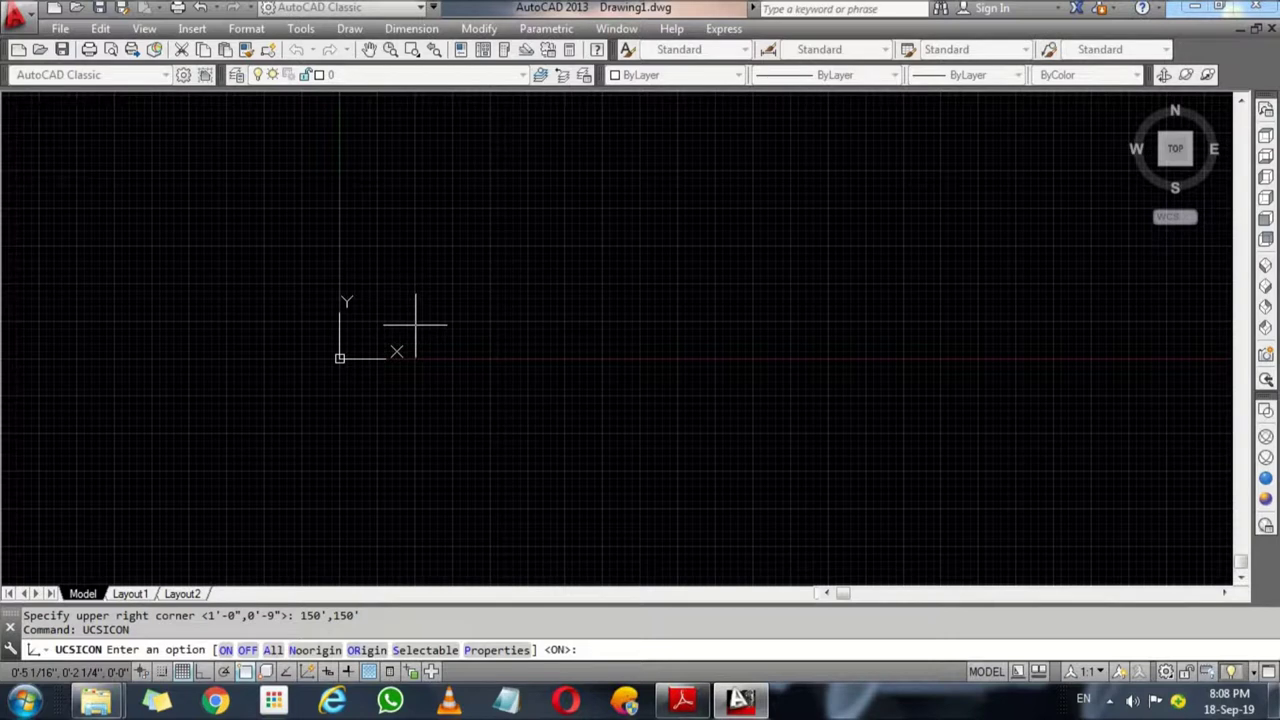
text(n)
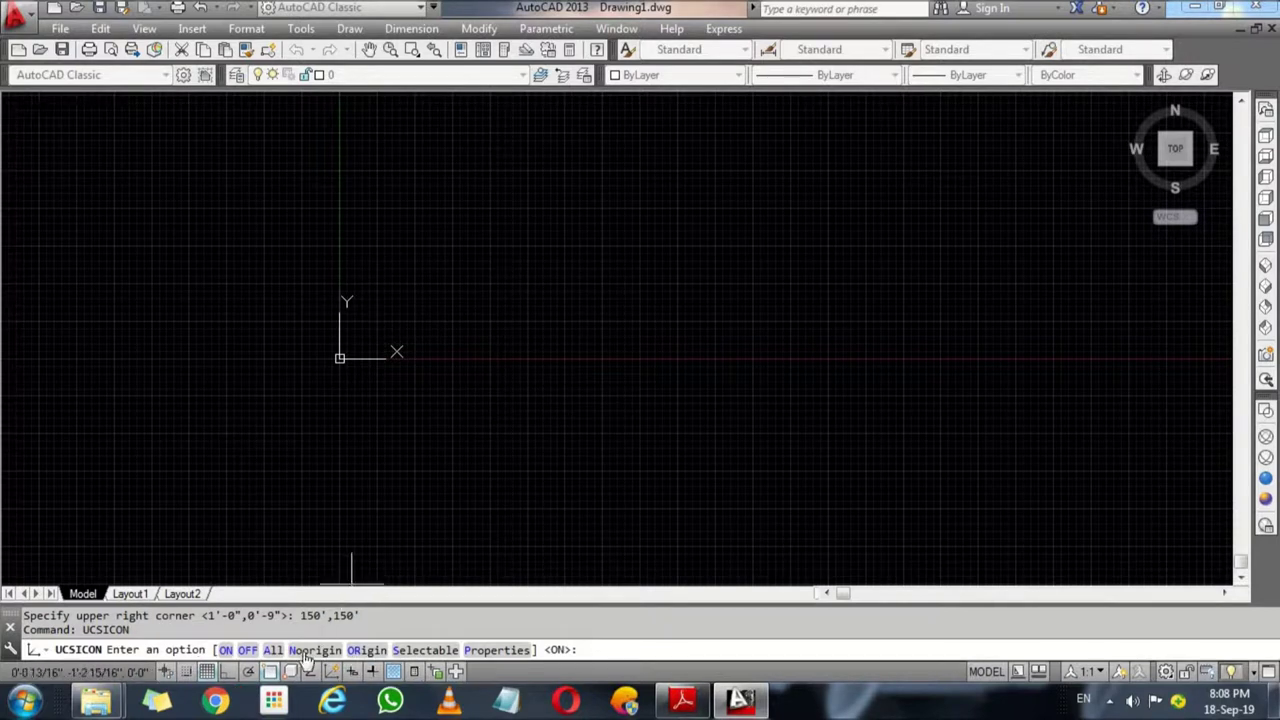
key(Return)
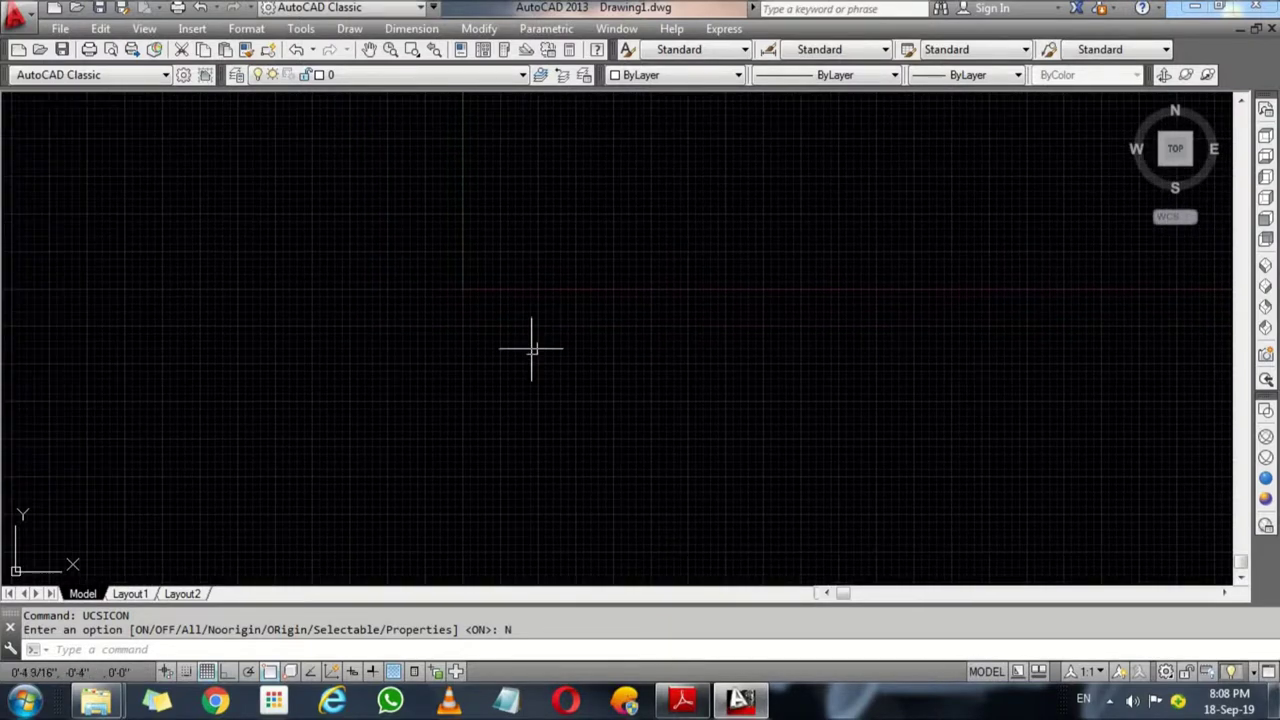
Step: Zoom All to fit the full 150' drawing limits in view
mouse_move(472, 389)
middle_down()
mouse_move(474, 300)
mouse_move(585, 132)
middle_up()
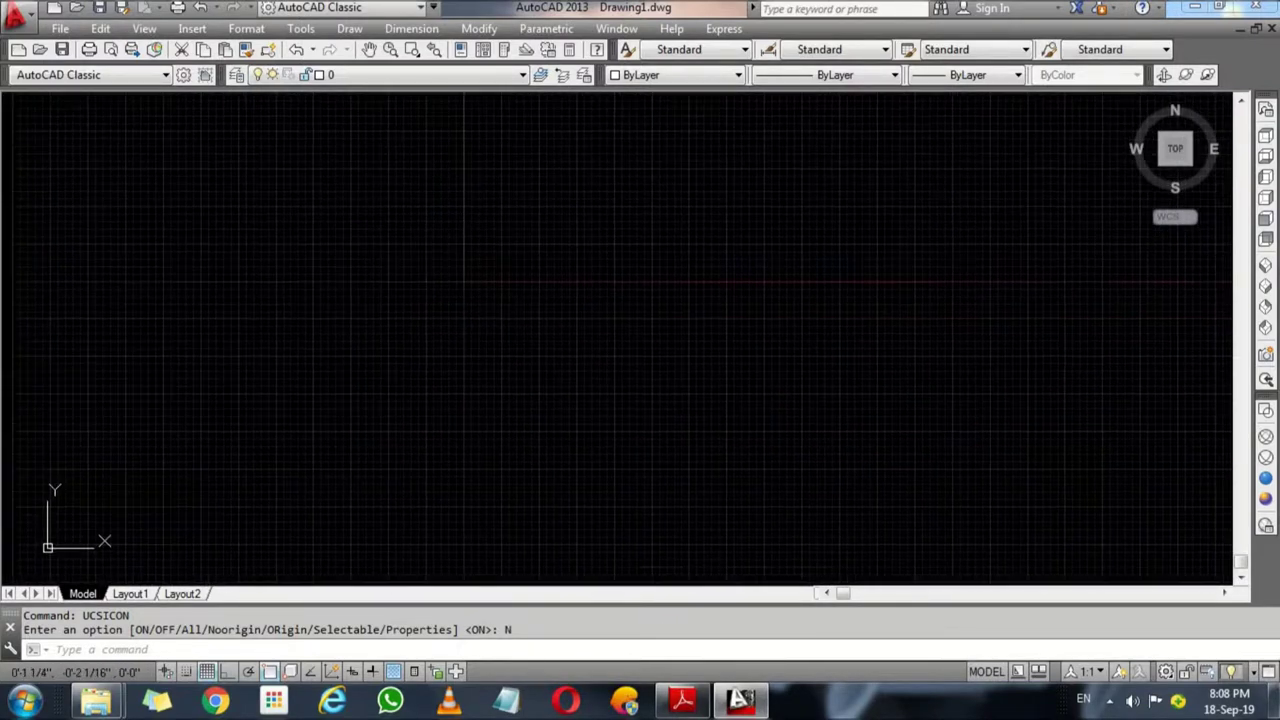
text(z)
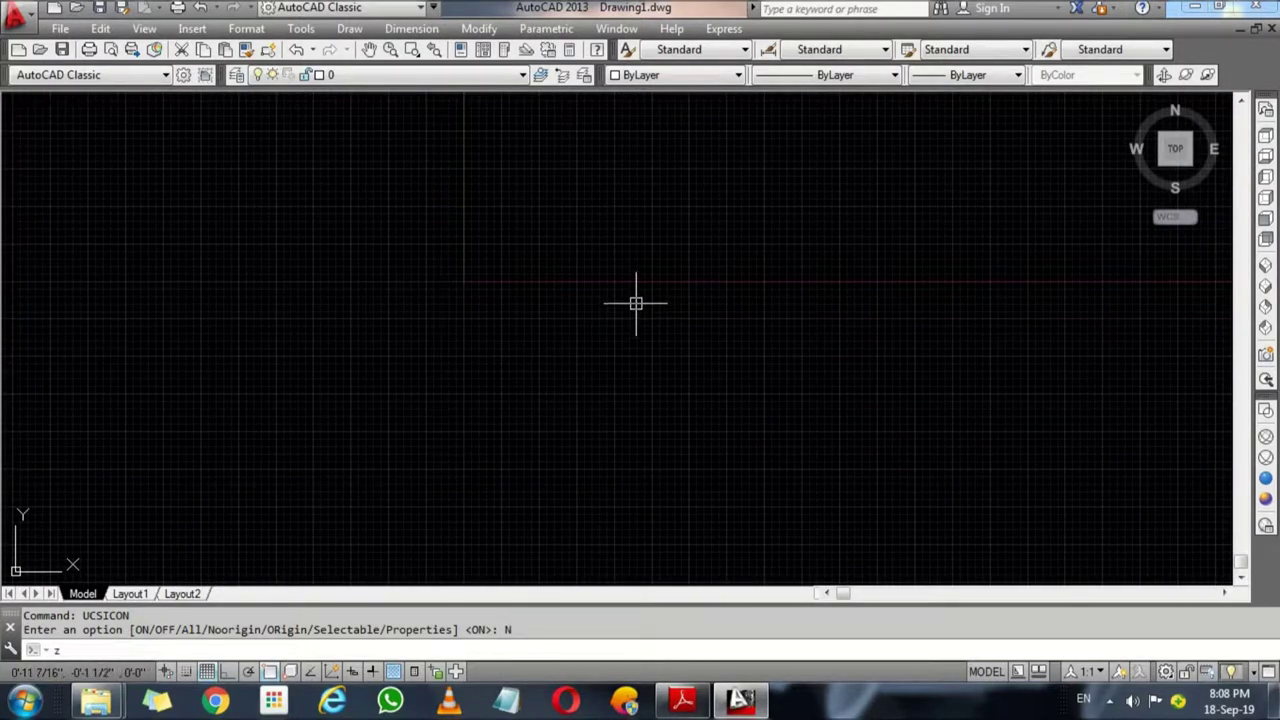
key(Return)
text(a)
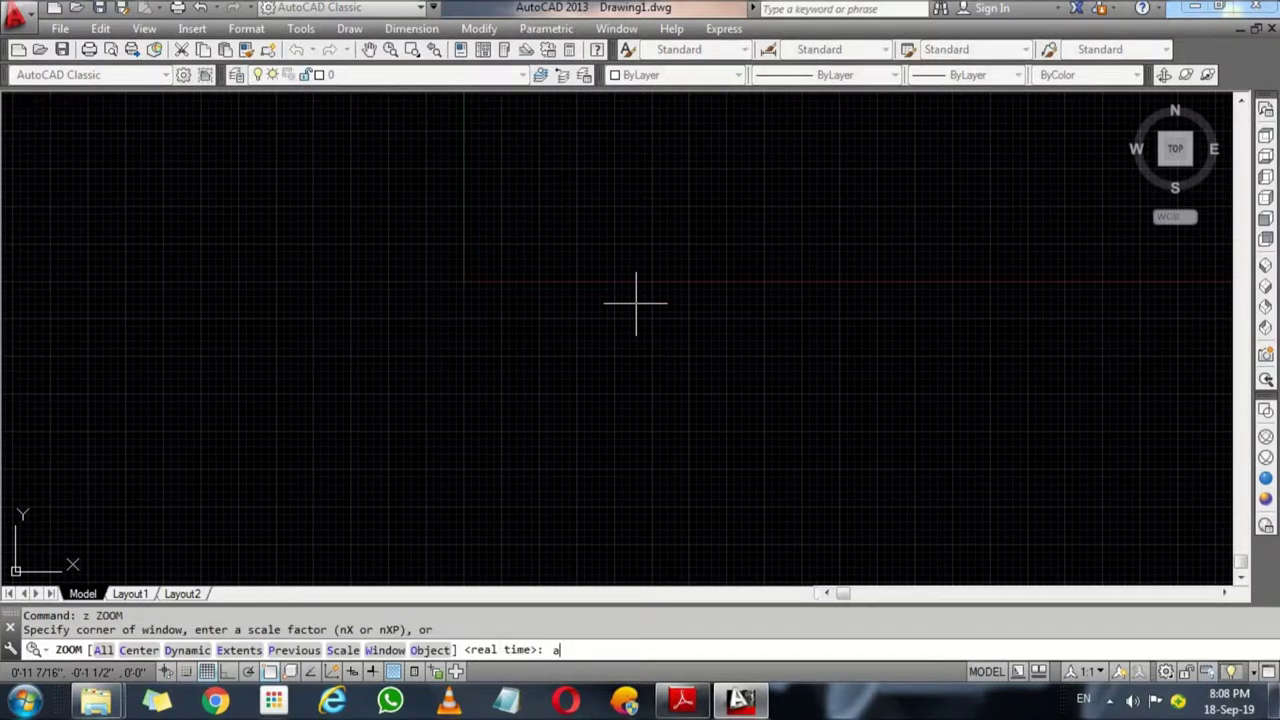
key(Return)
middle_drag(500, 428, 487, 408)
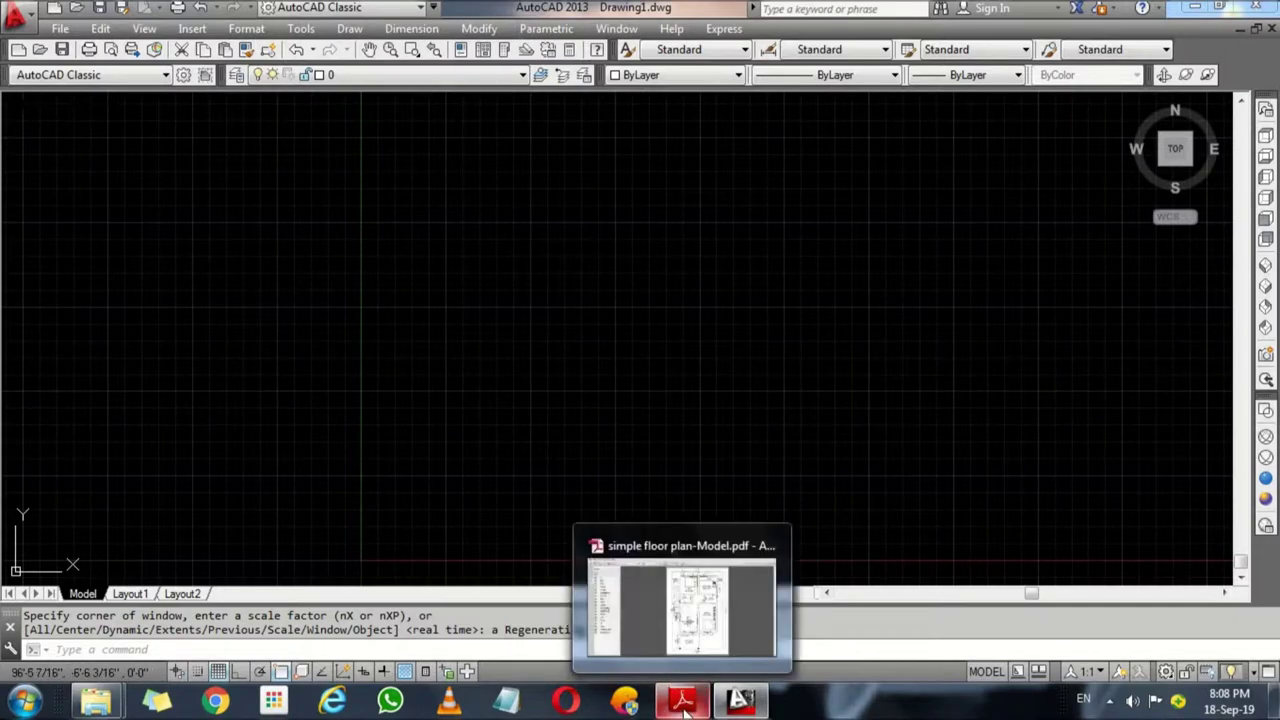
key(alt+Tab)
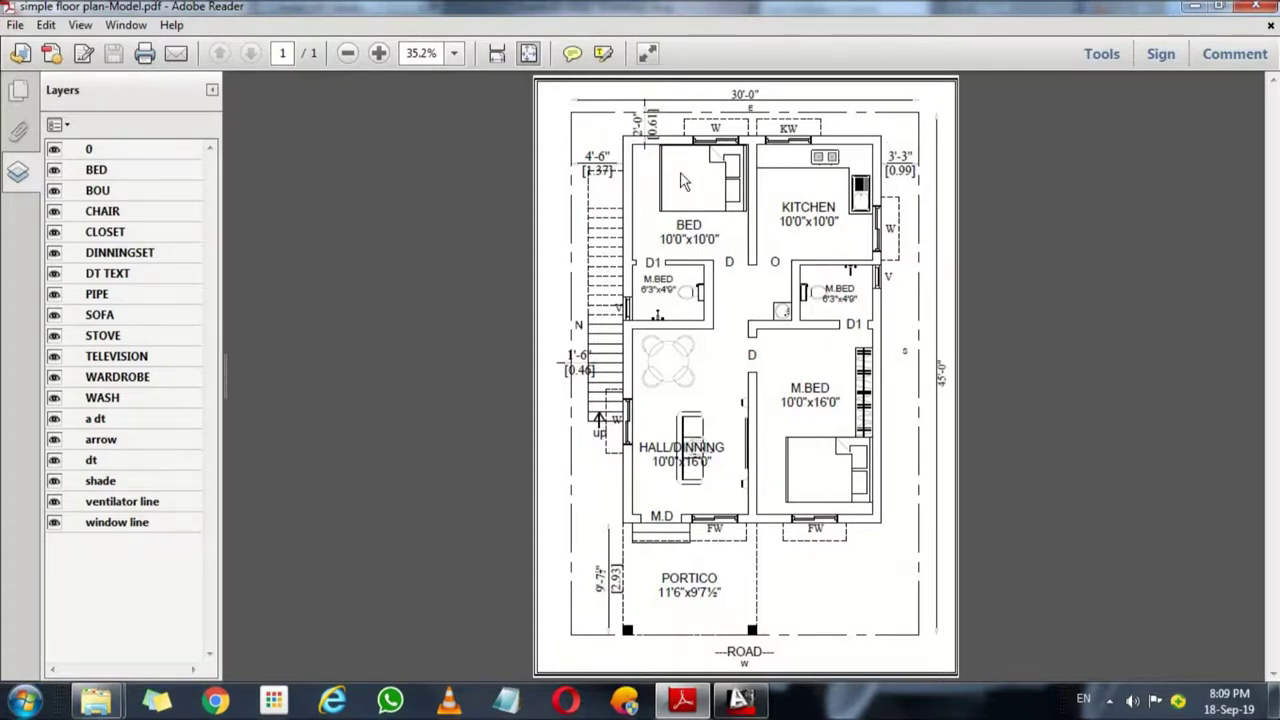
click(1197, 12)
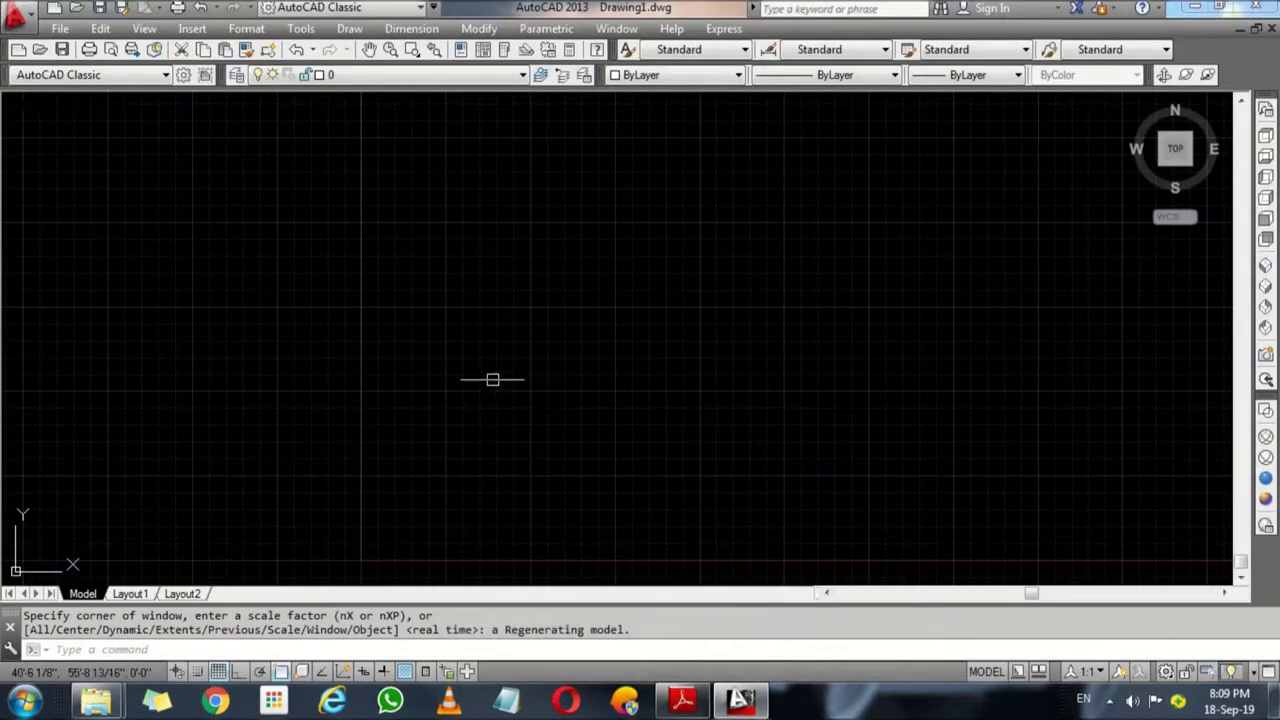
Step: With Ortho on, draw the 50' horizontal top wall line
text(l)
key(Return)
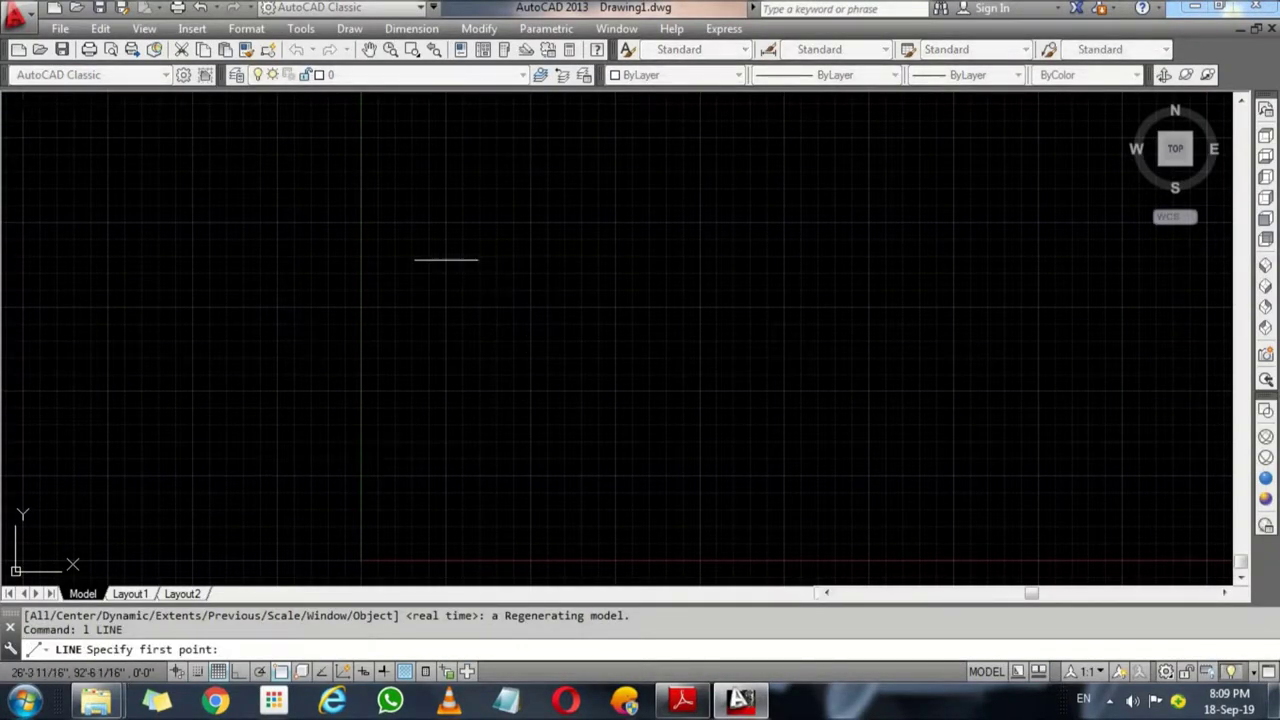
click(428, 267)
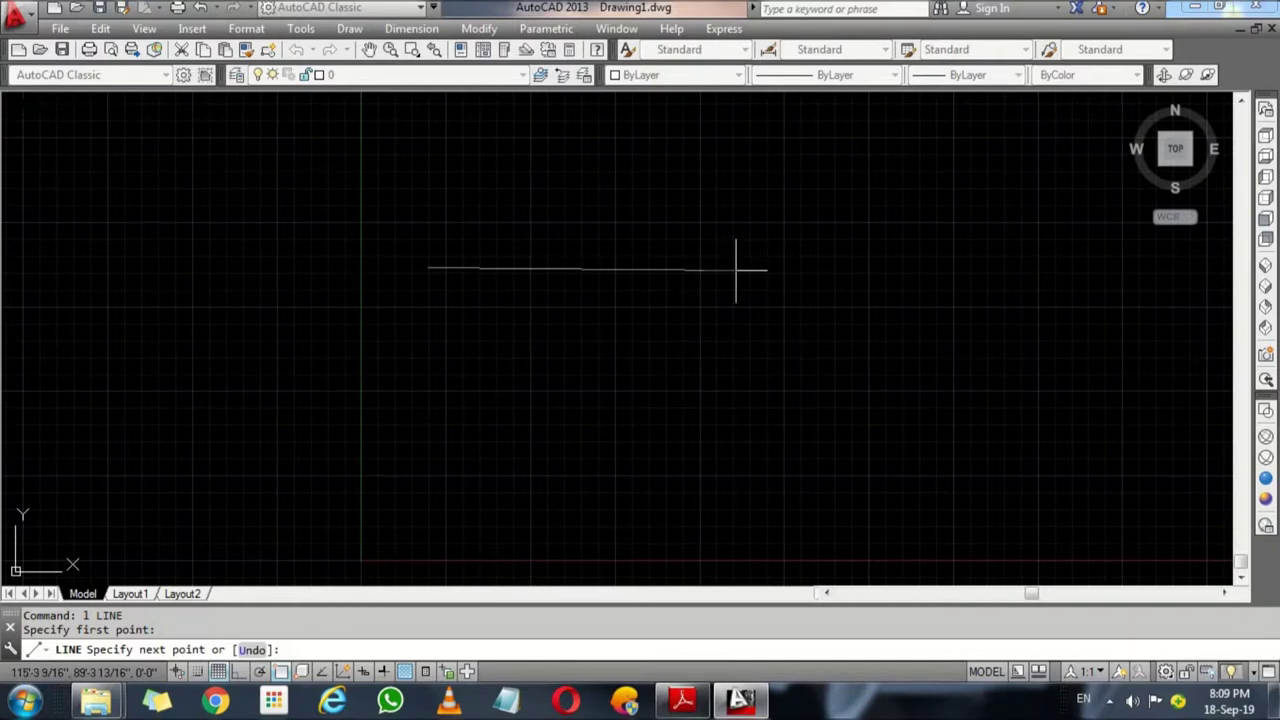
key(F8)
text(50')
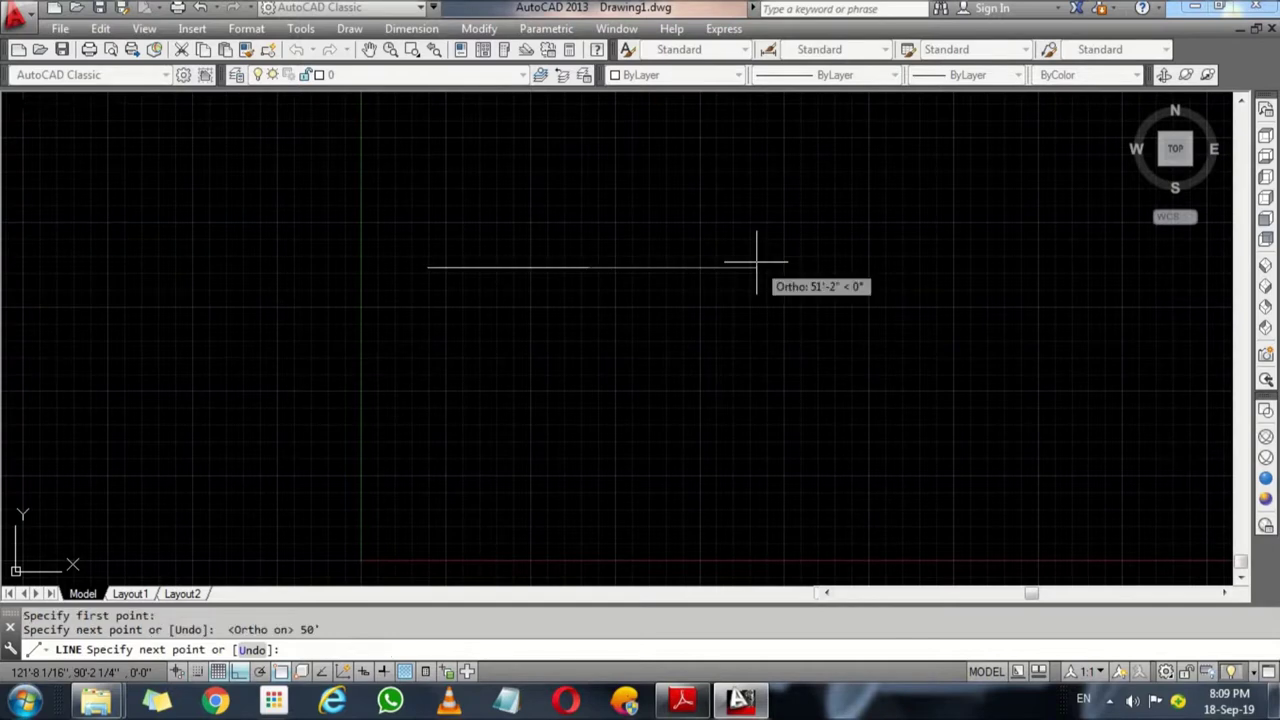
key(Return)
click(683, 700)
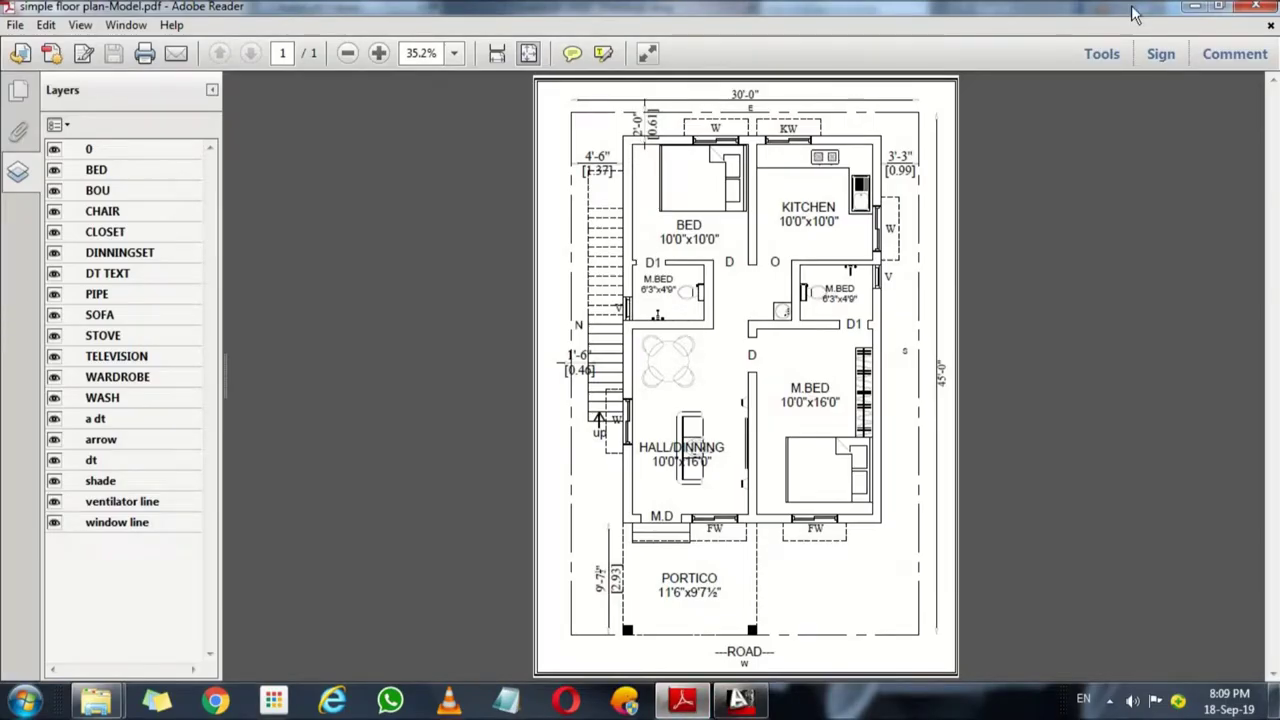
click(1195, 8)
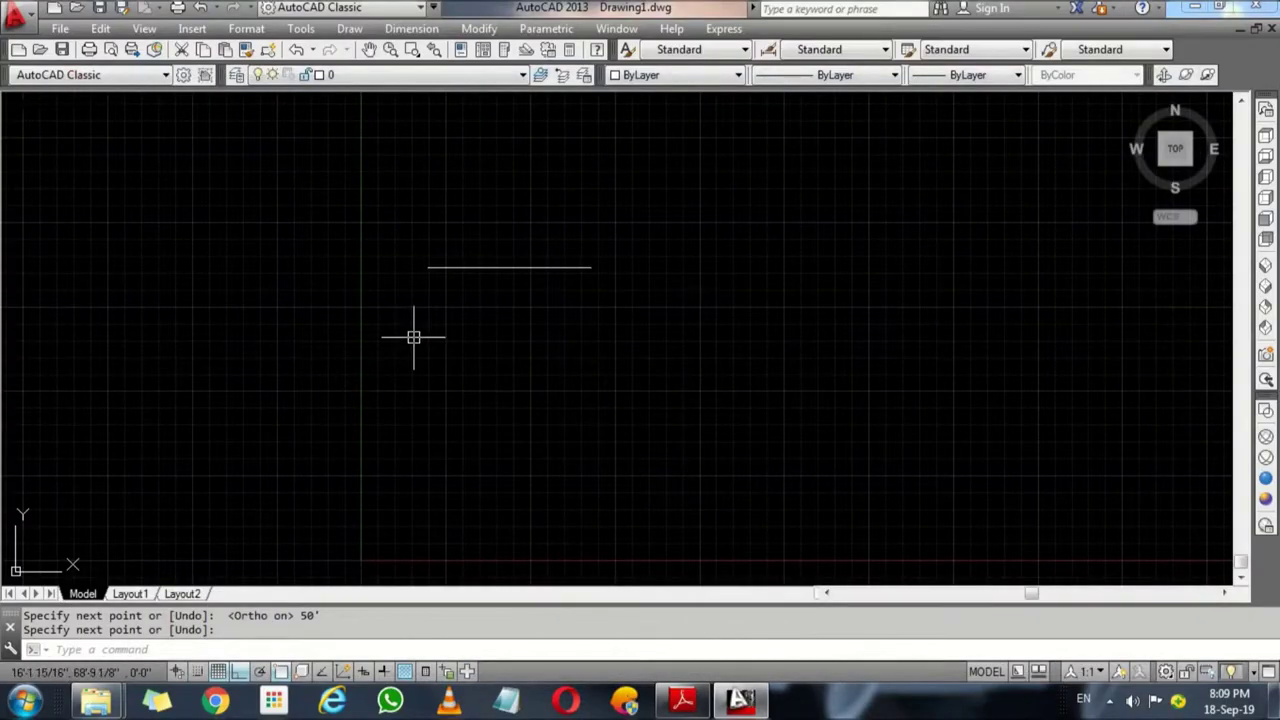
Step: Draw a 75' vertical wall line down from the top line's left end
text(l)
key(Return)
click(428, 267)
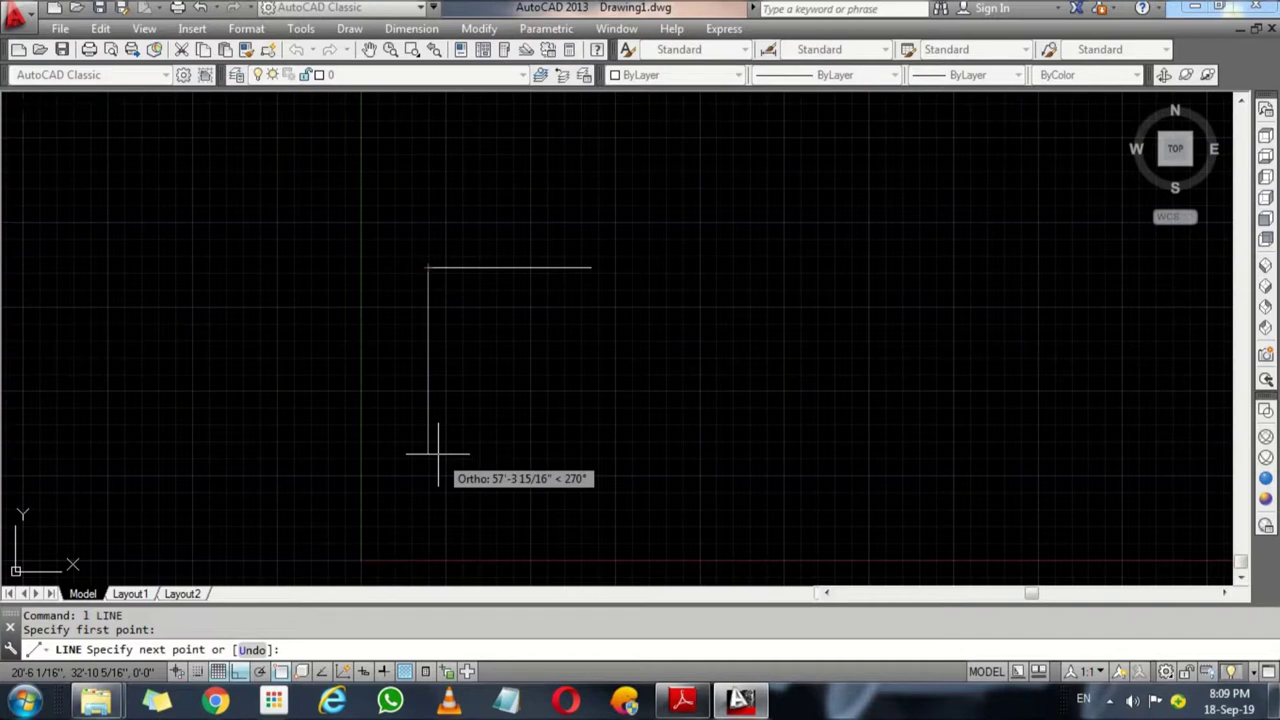
key(Return)
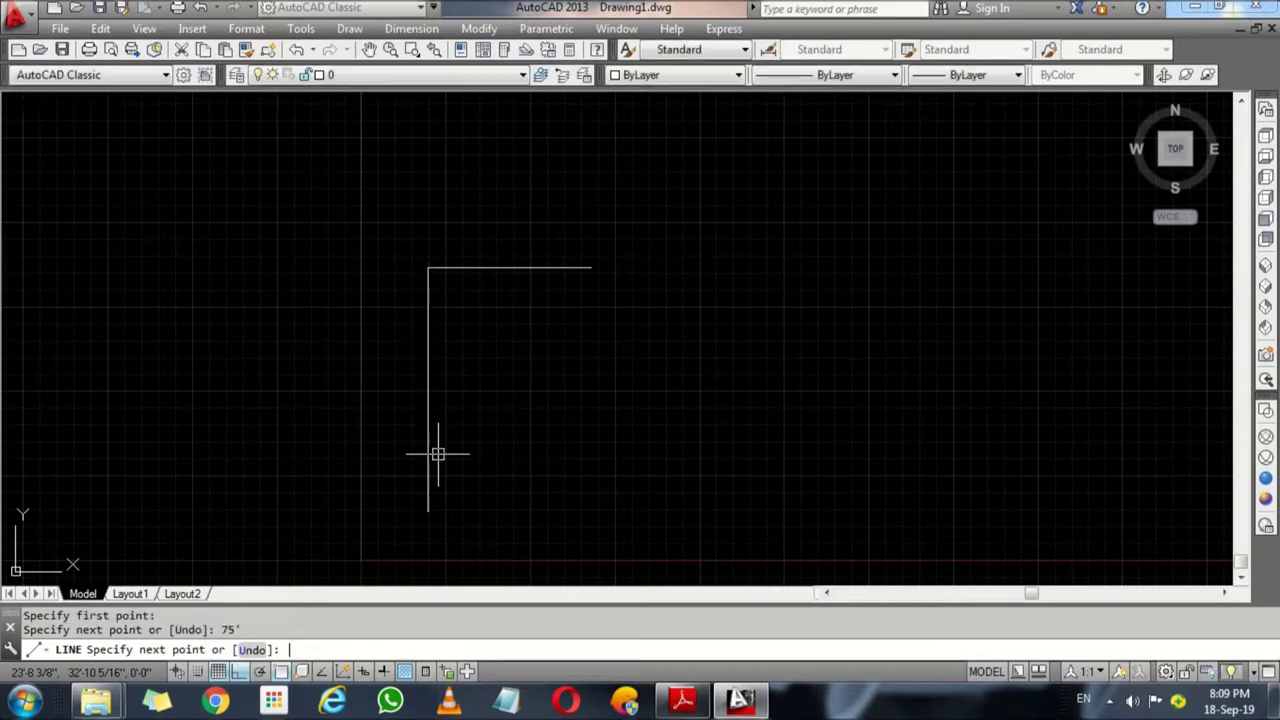
key(Return)
text(o)
key(Return)
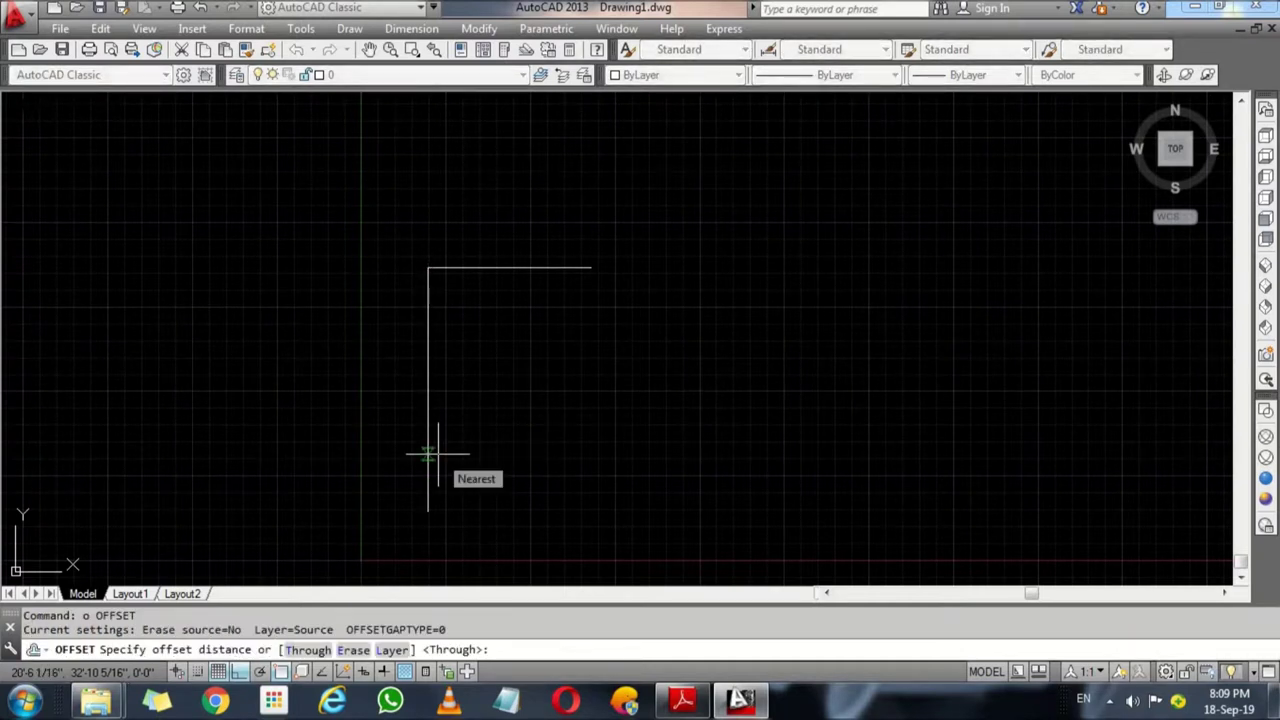
Step: Offset the left and top outer wall lines 9 inward to make them double lines
text( 9)
key(Return)
click(430, 296)
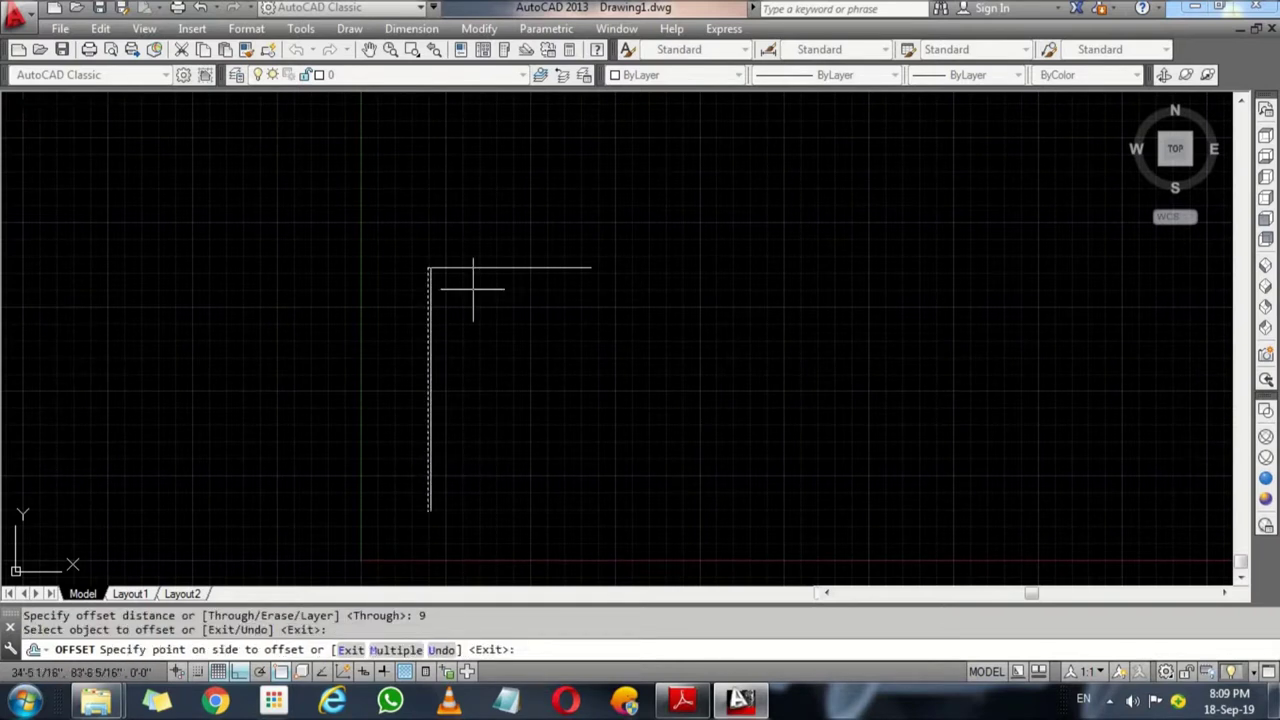
click(473, 289)
click(466, 269)
click(458, 340)
key(Return)
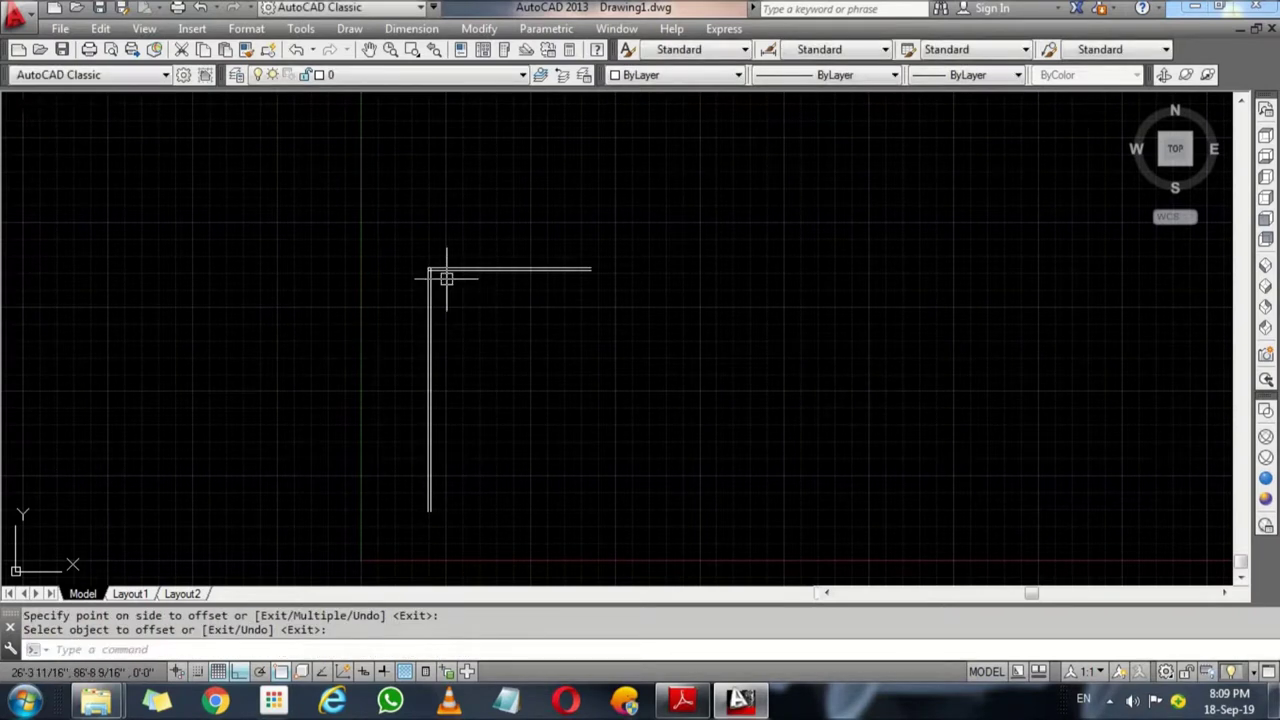
scroll(446, 278, up, 2)
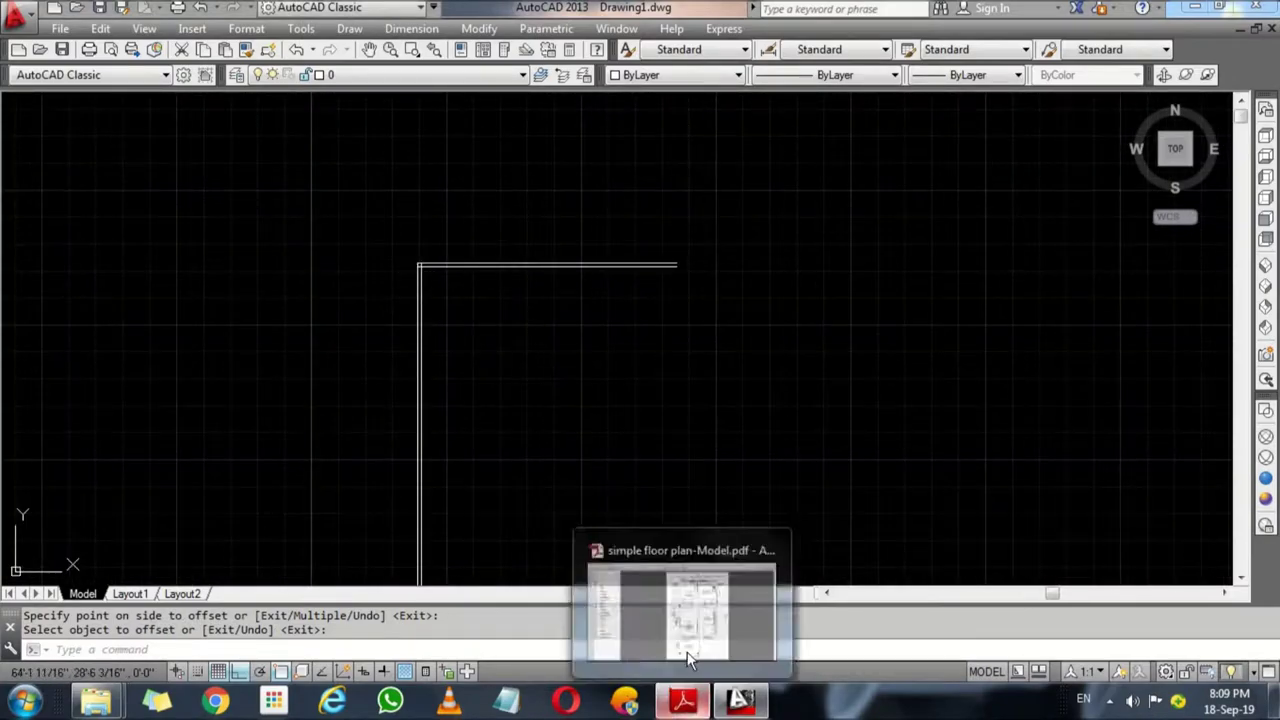
click(688, 658)
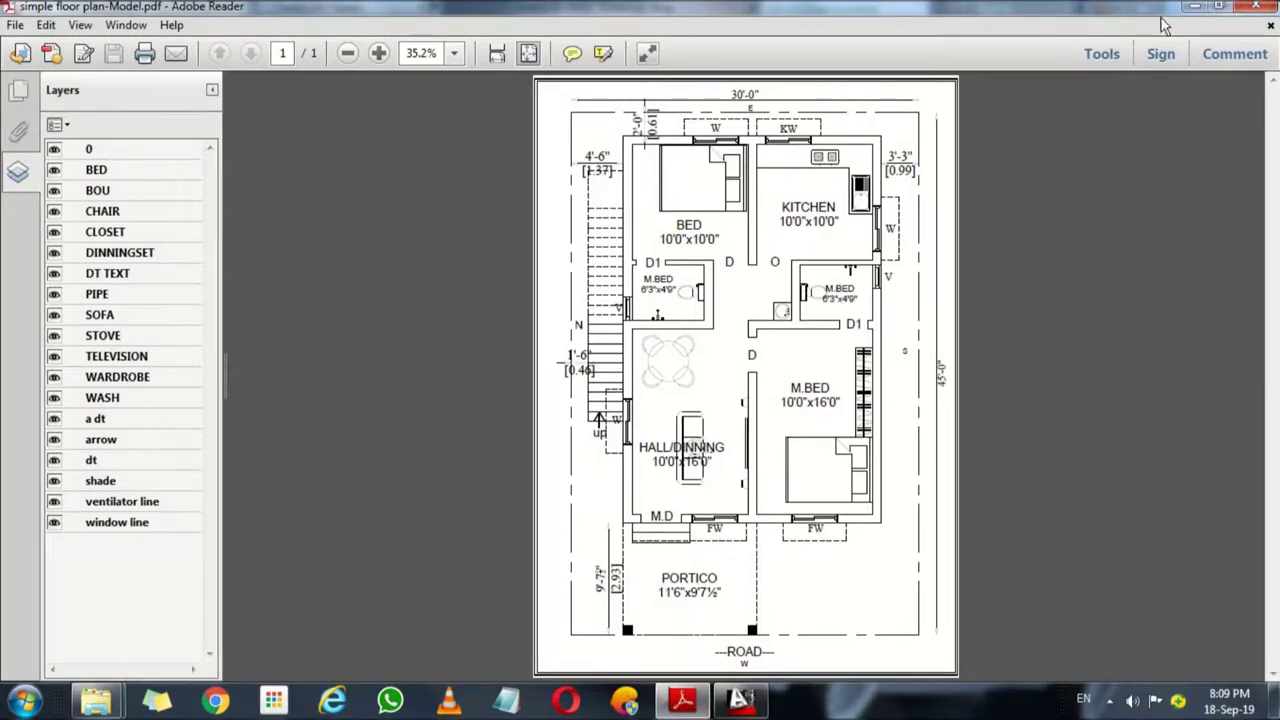
click(1194, 7)
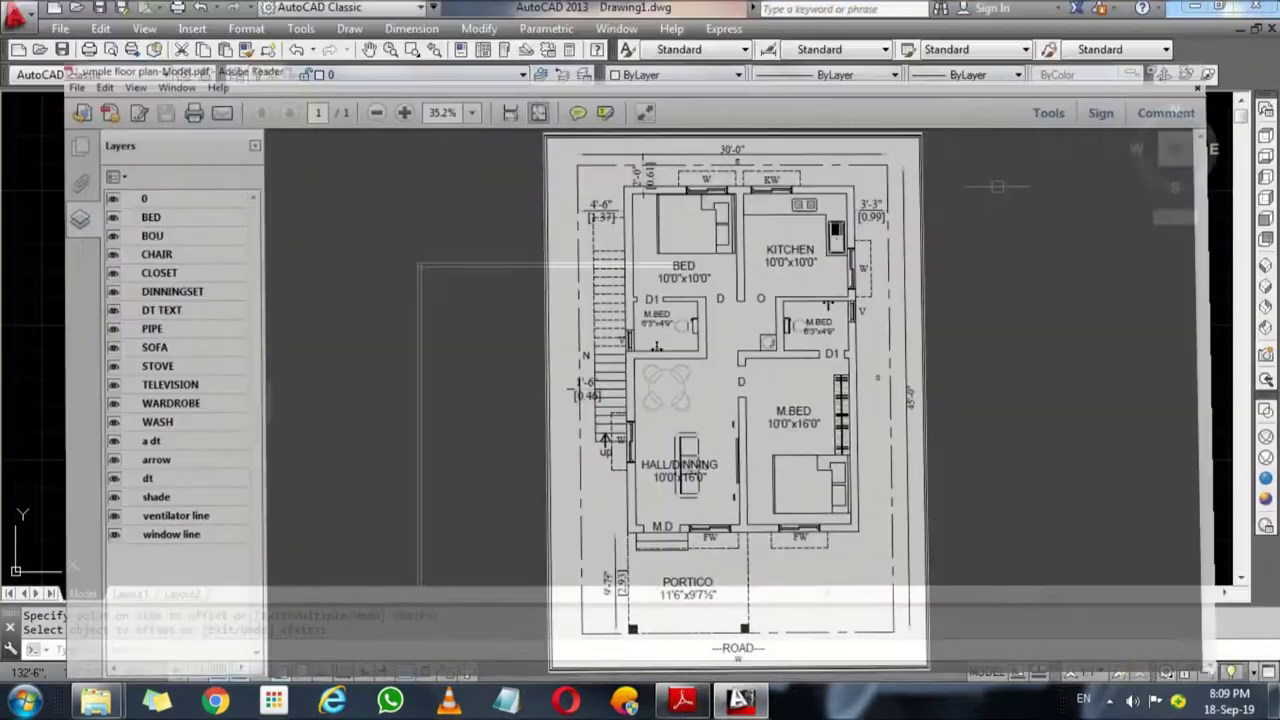
Step: Offset the inner wall lines 10' to place the first vertical and horizontal interior walls
text(o)
key(Return)
text(10)
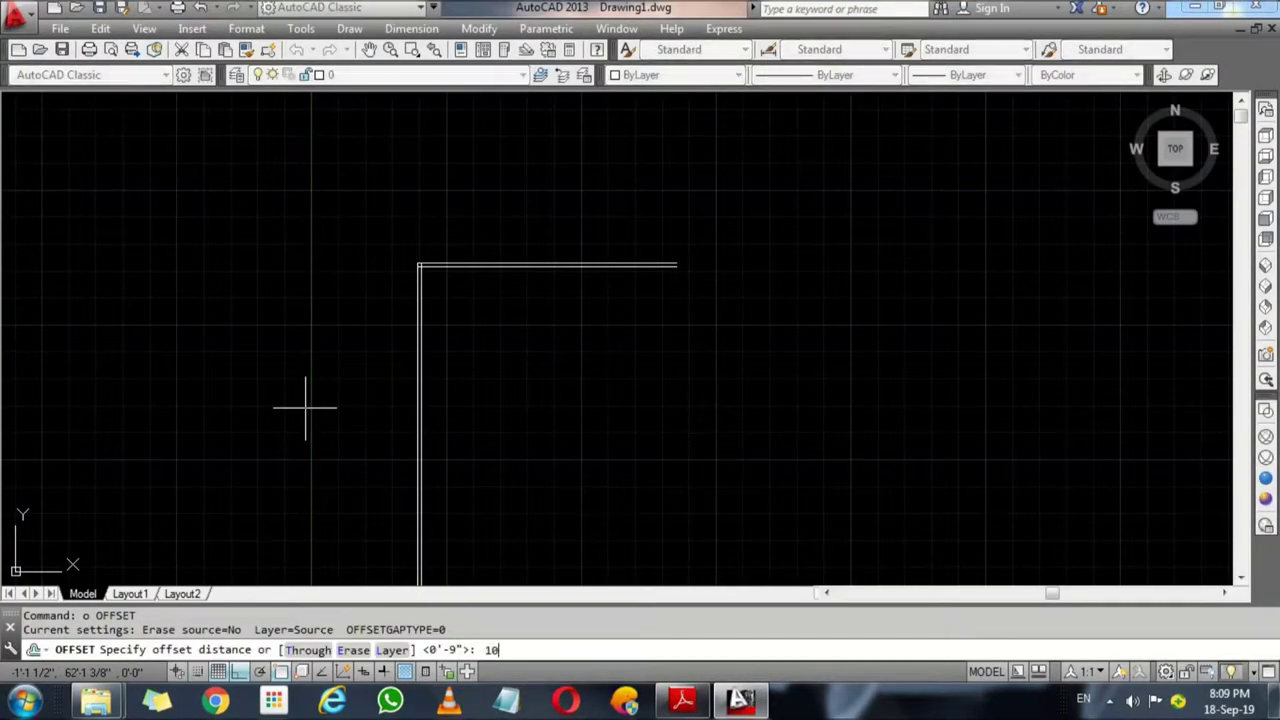
key(Return)
scroll(405, 277, up, 2)
scroll(410, 285, up, 2)
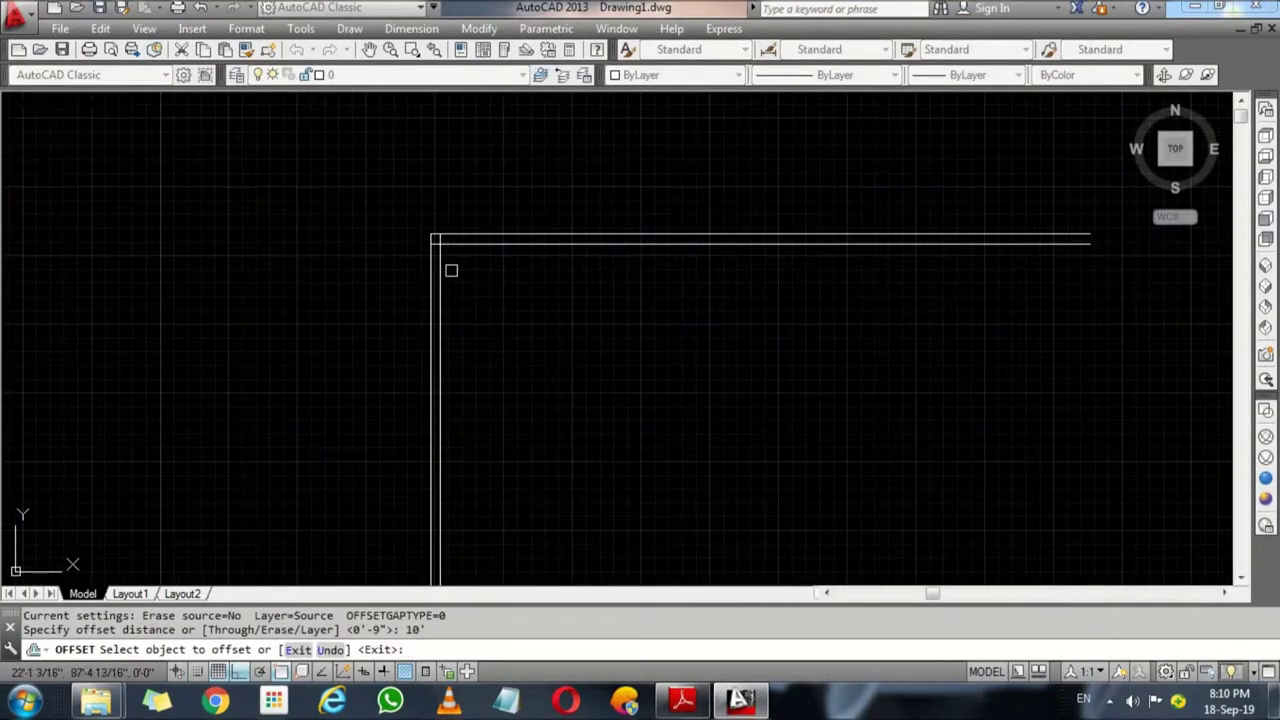
click(434, 277)
click(517, 274)
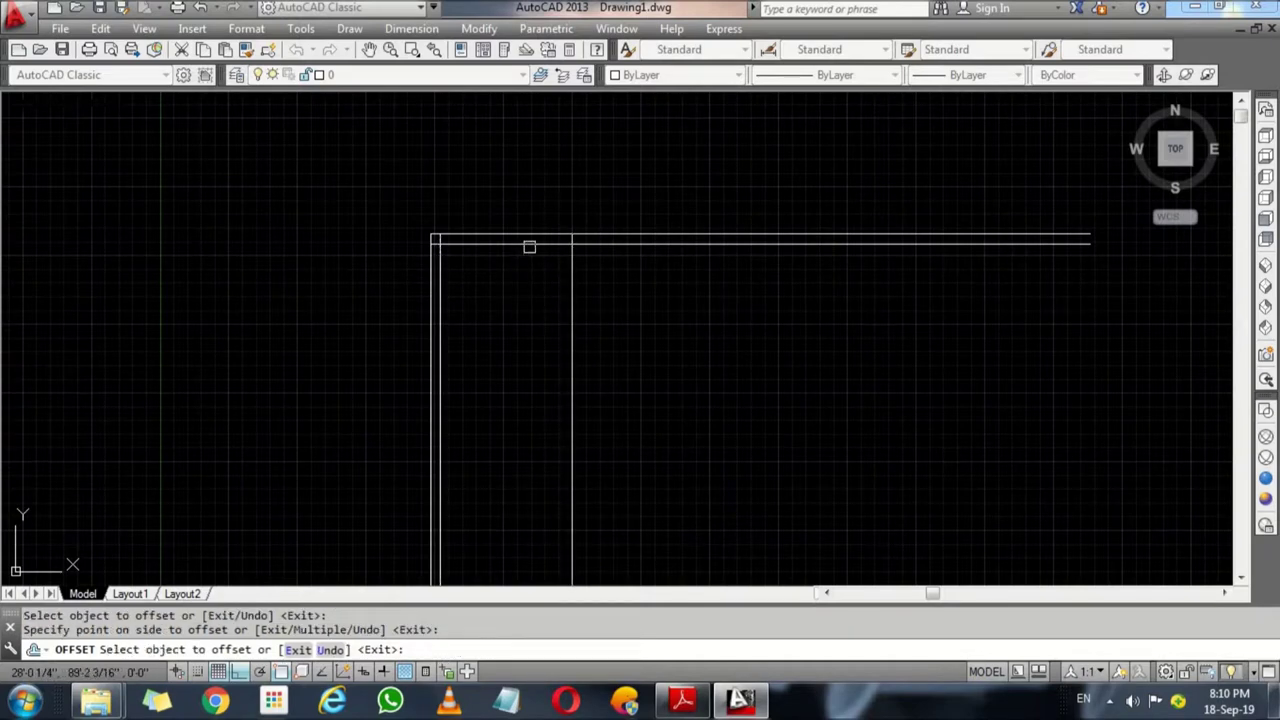
click(528, 242)
click(528, 326)
key(Escape)
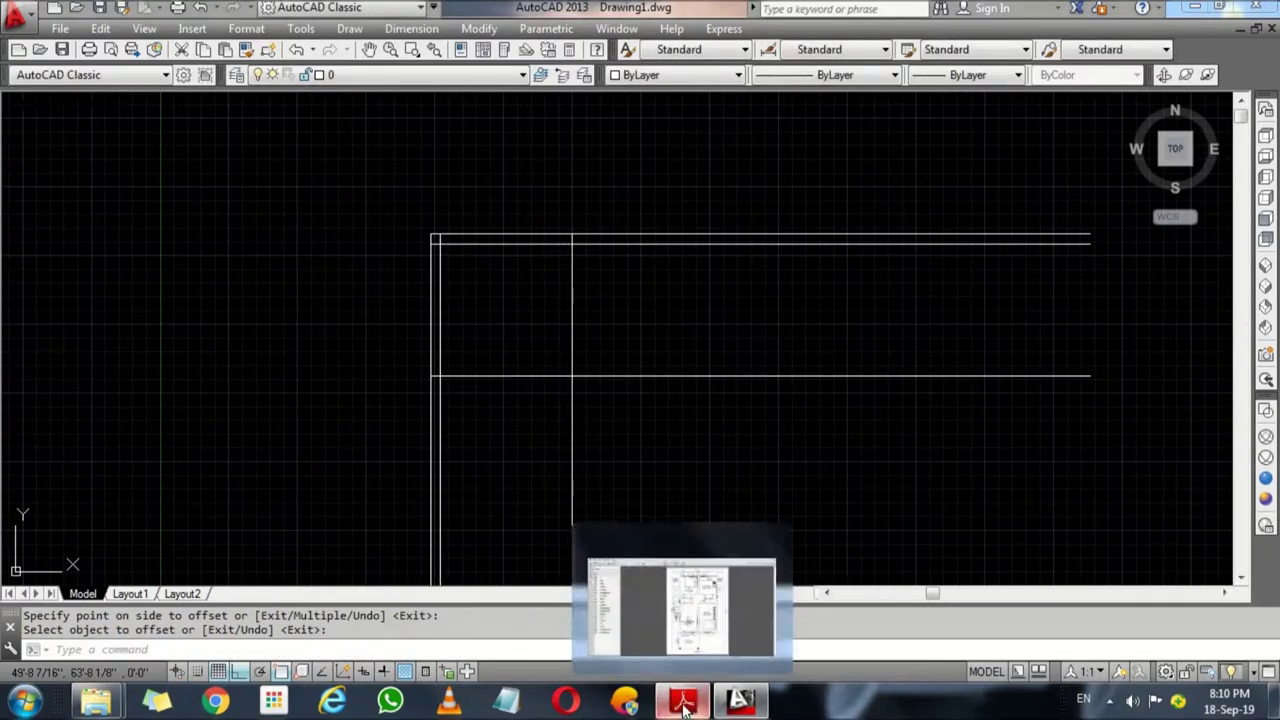
click(690, 701)
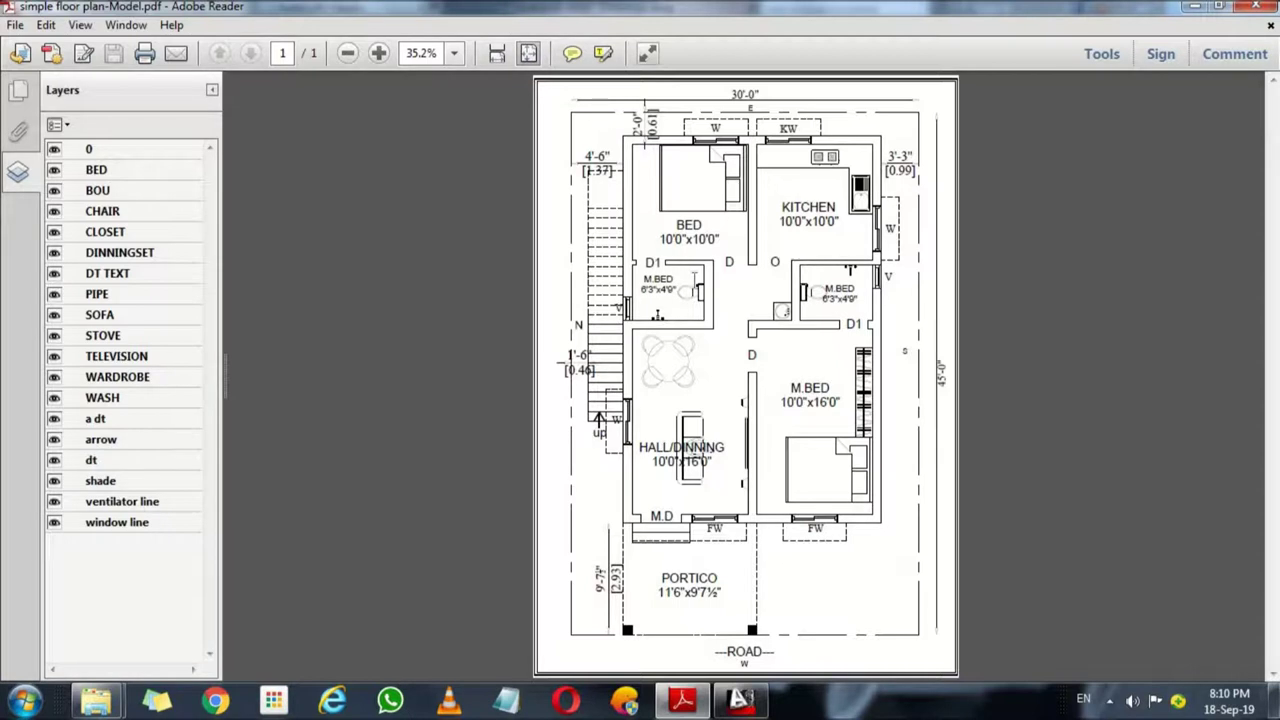
click(1197, 8)
Step: Thicken the interior walls: offset the vertical one by 9 and the horizontal one by 4.5
text(o)
key(Return)
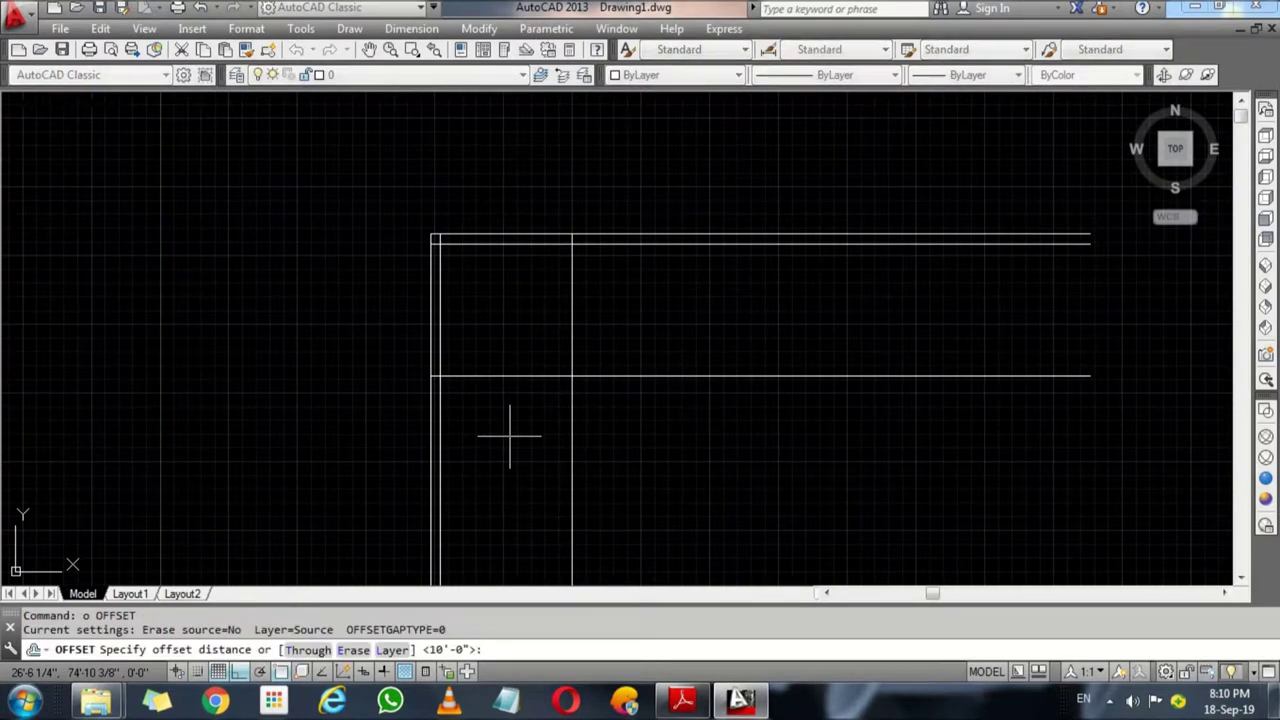
text( 9)
key(Return)
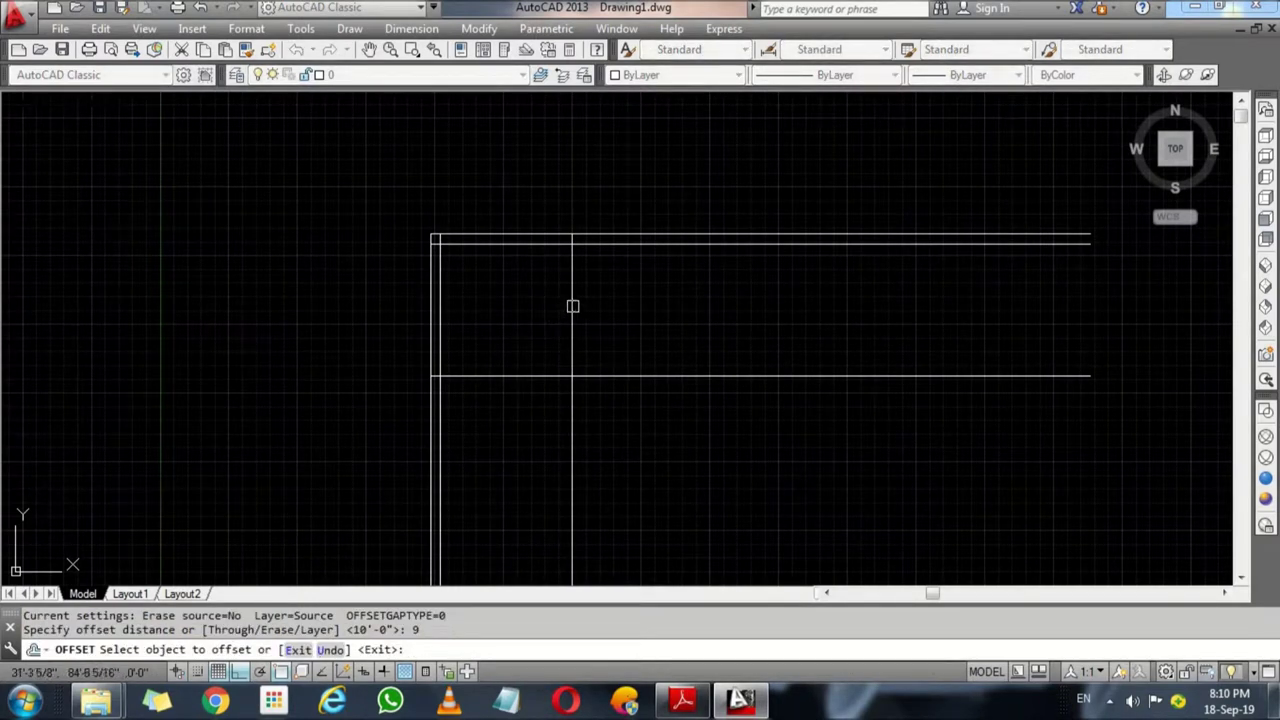
click(572, 306)
click(648, 368)
key(Return)
key(Return)
text(4.5)
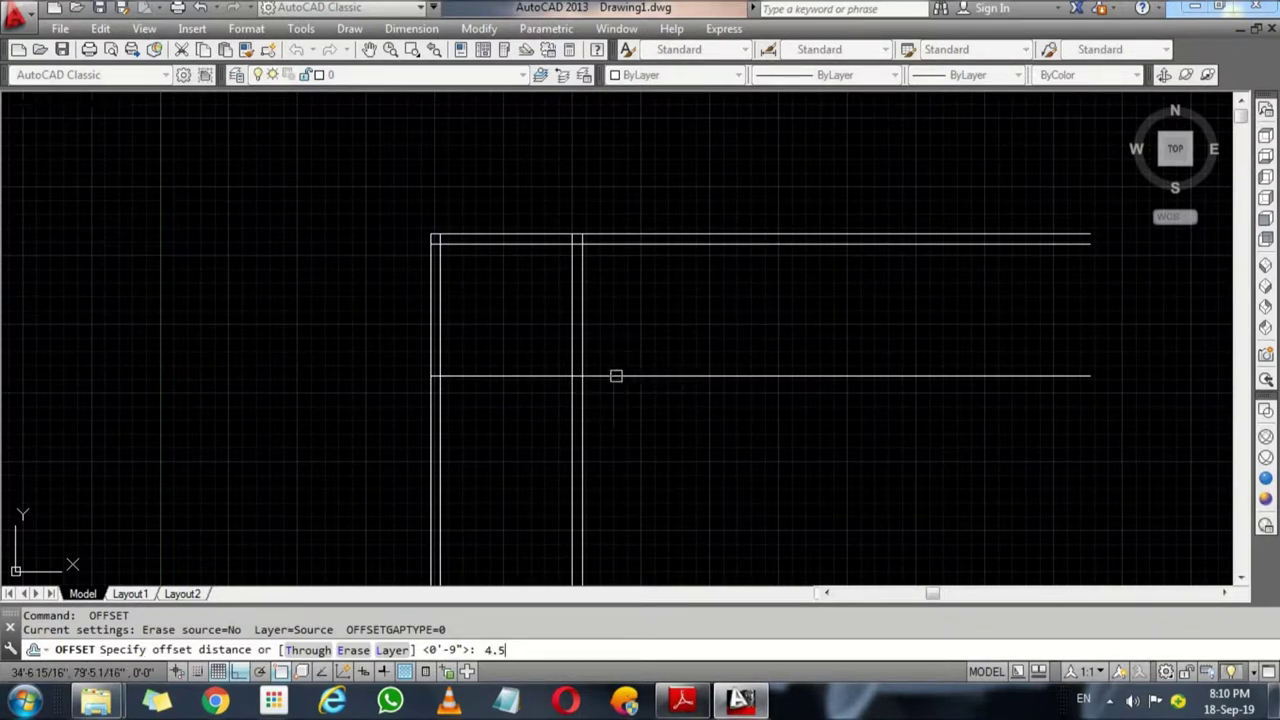
key(Return)
click(615, 375)
click(612, 450)
key(Return)
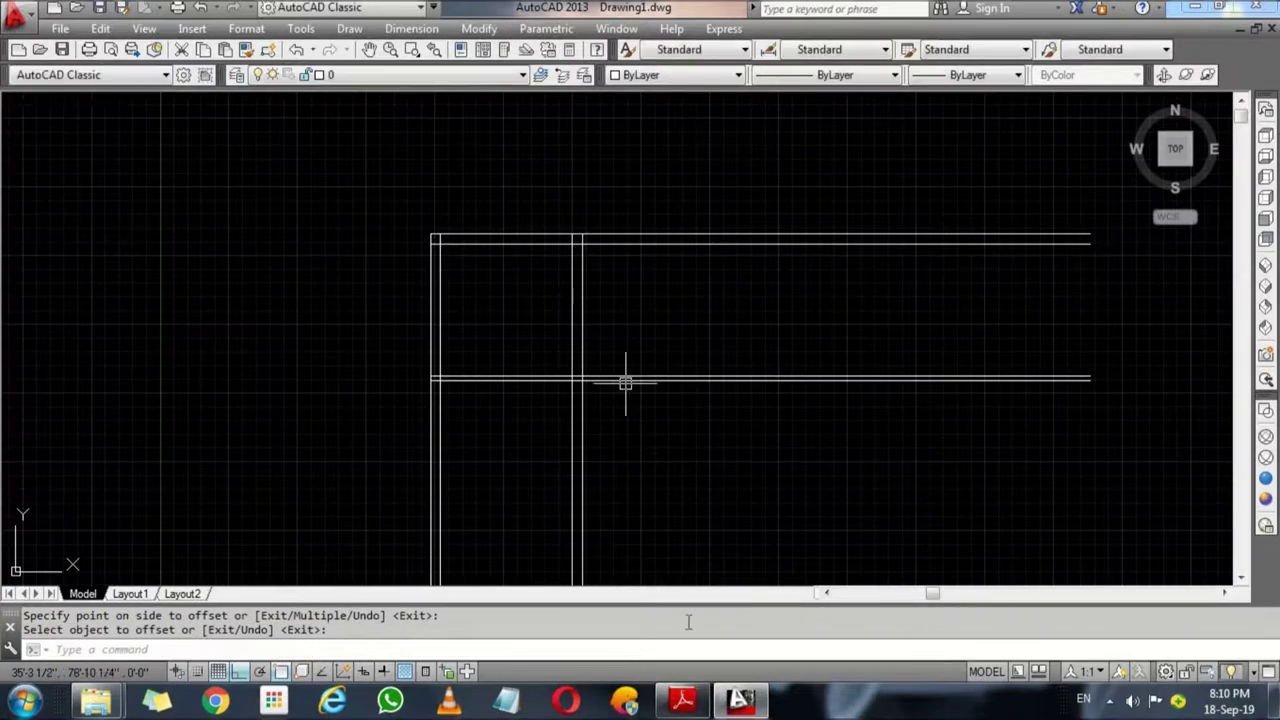
click(684, 702)
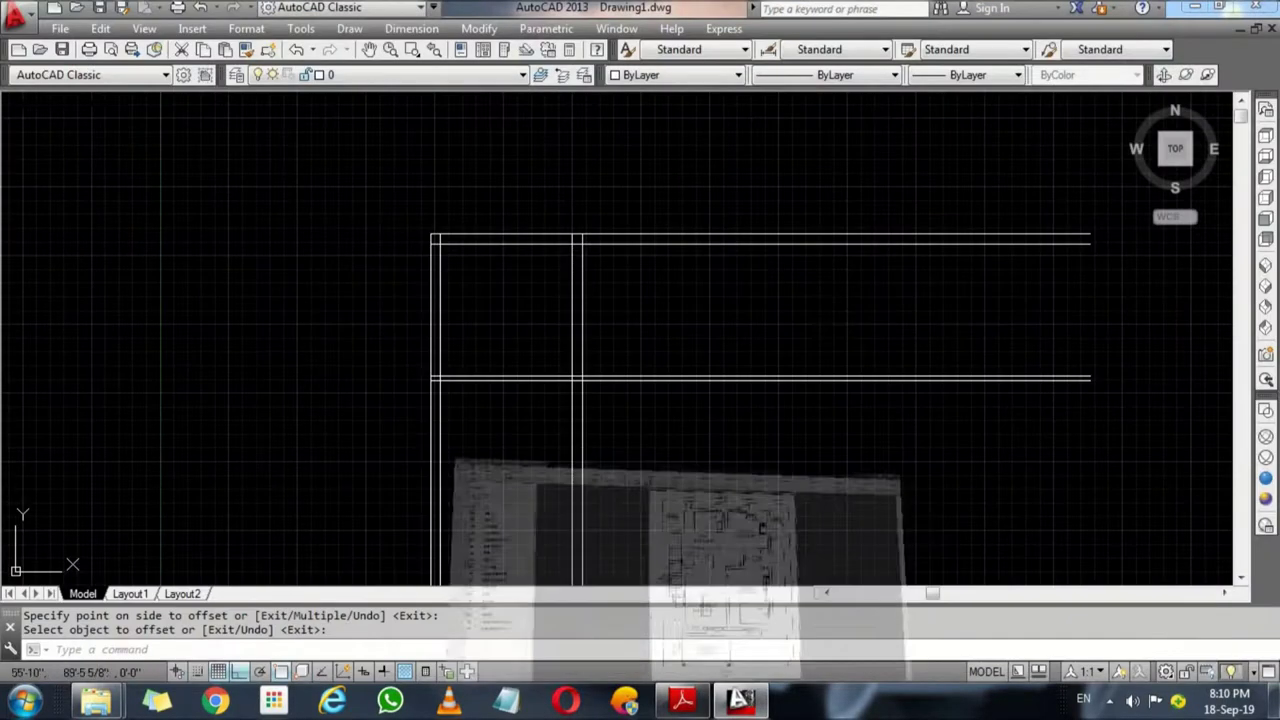
click(1195, 6)
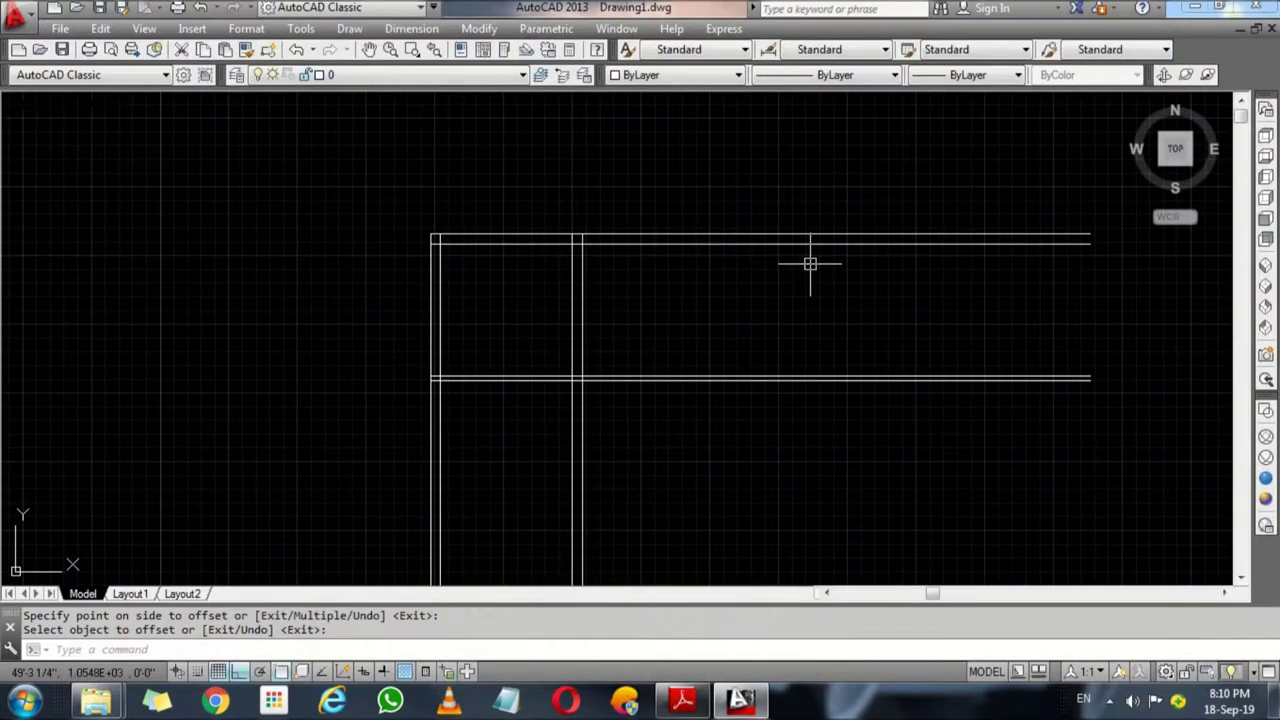
Step: Add a second vertical interior wall 10' further right and give it 9 thickness
text(o)
key(Return)
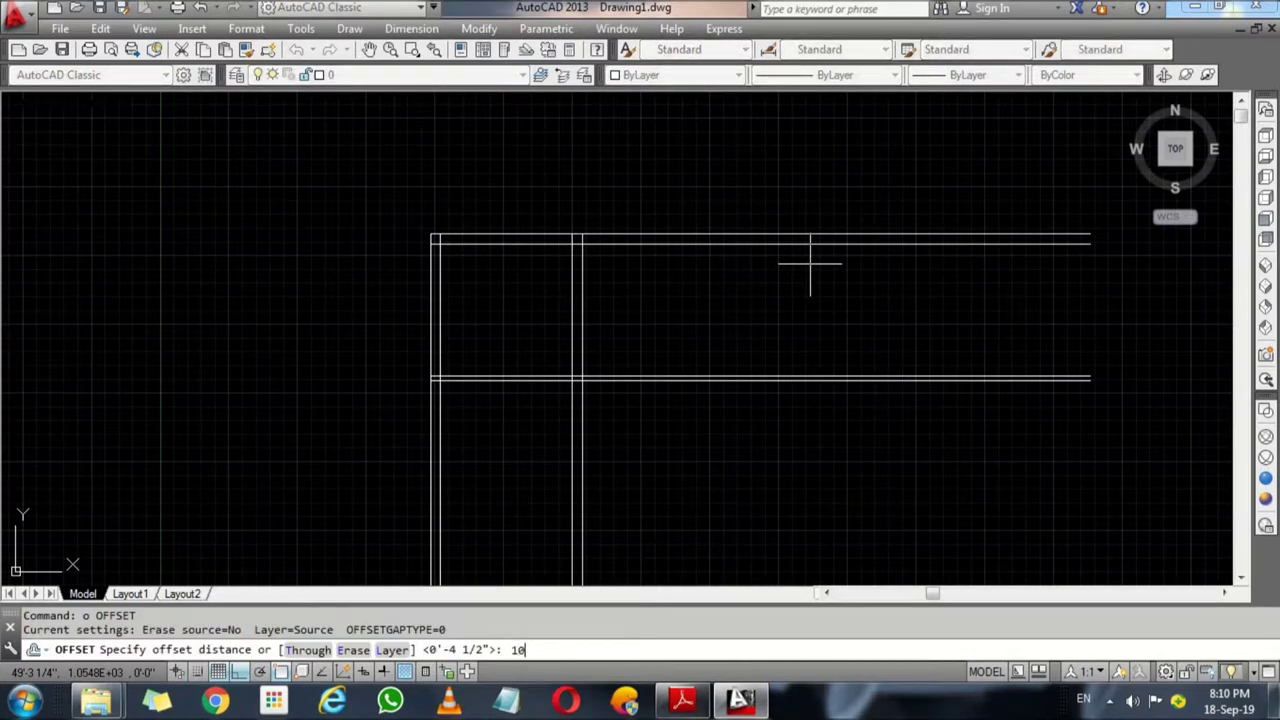
key(Return)
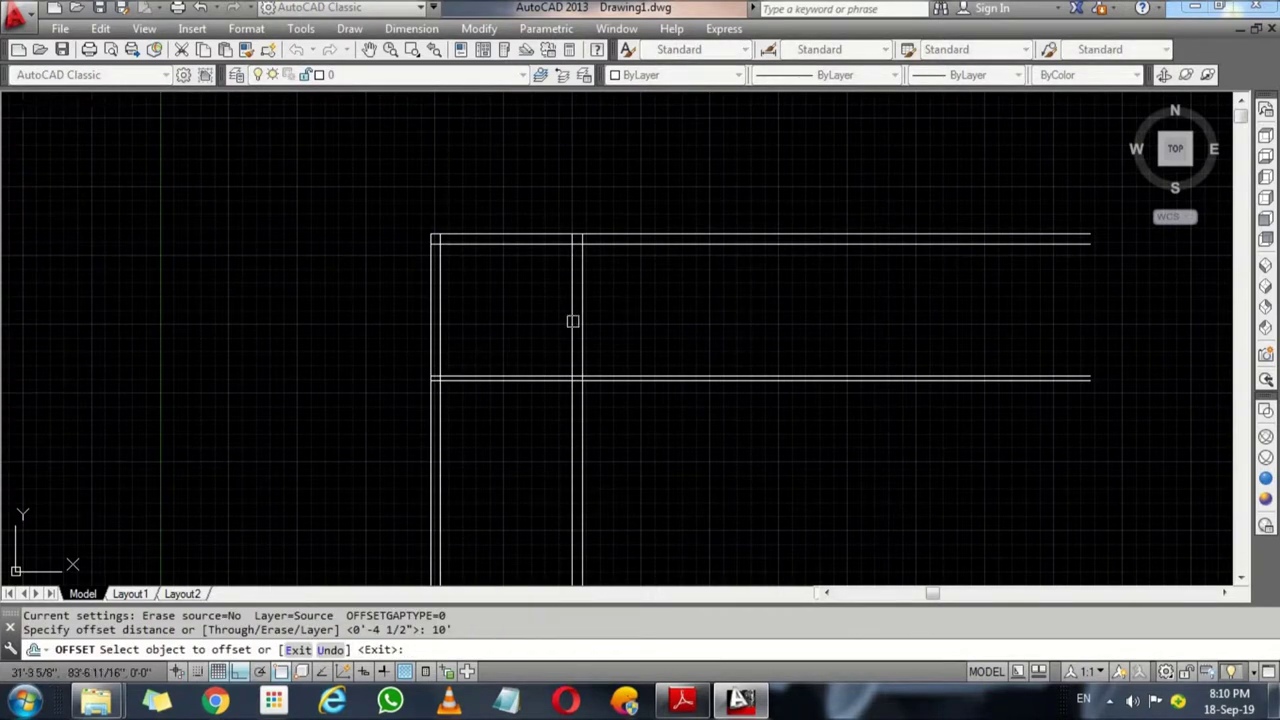
click(583, 318)
click(749, 277)
key(Return)
key(Return)
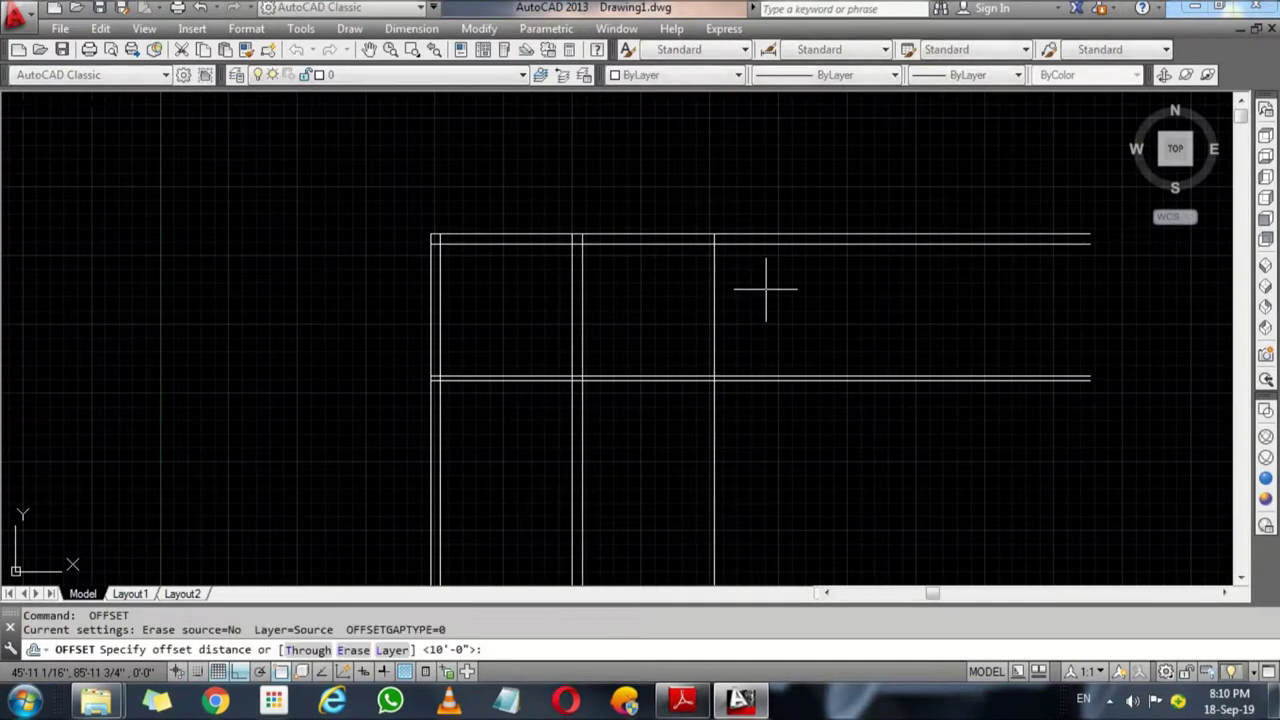
text(9)
key(Return)
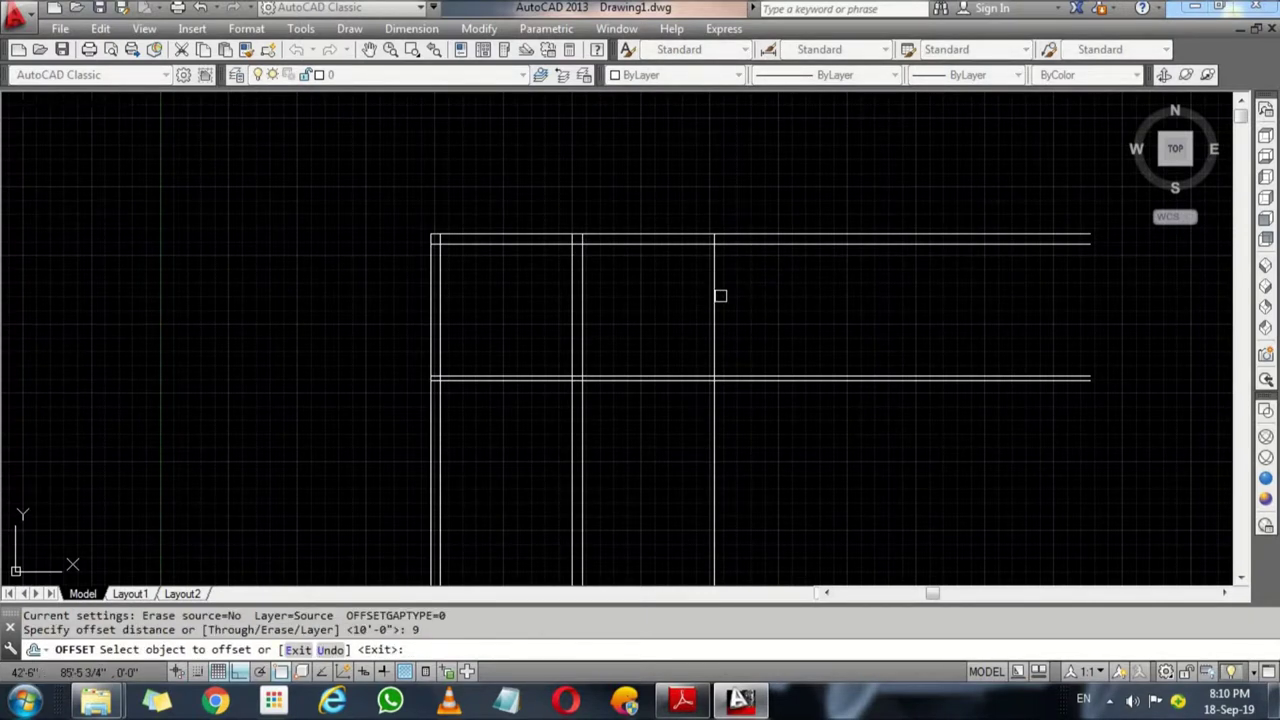
click(717, 275)
click(793, 290)
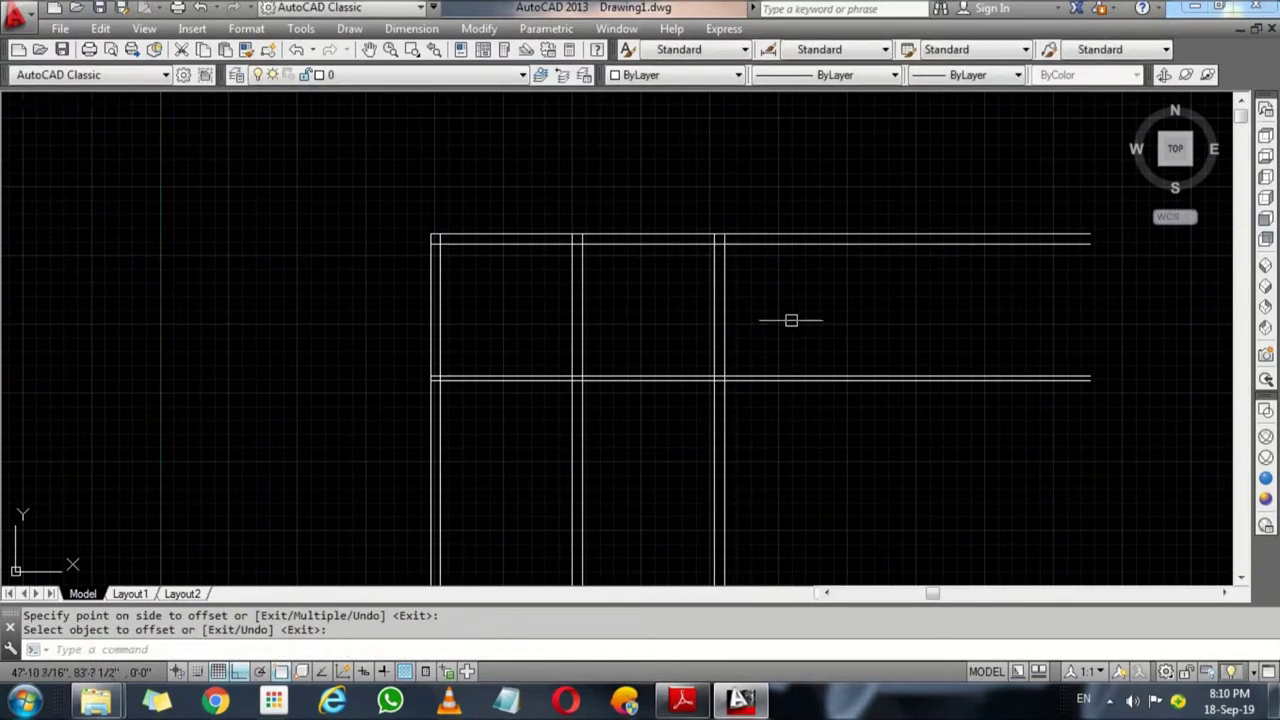
text(tr)
key(Return)
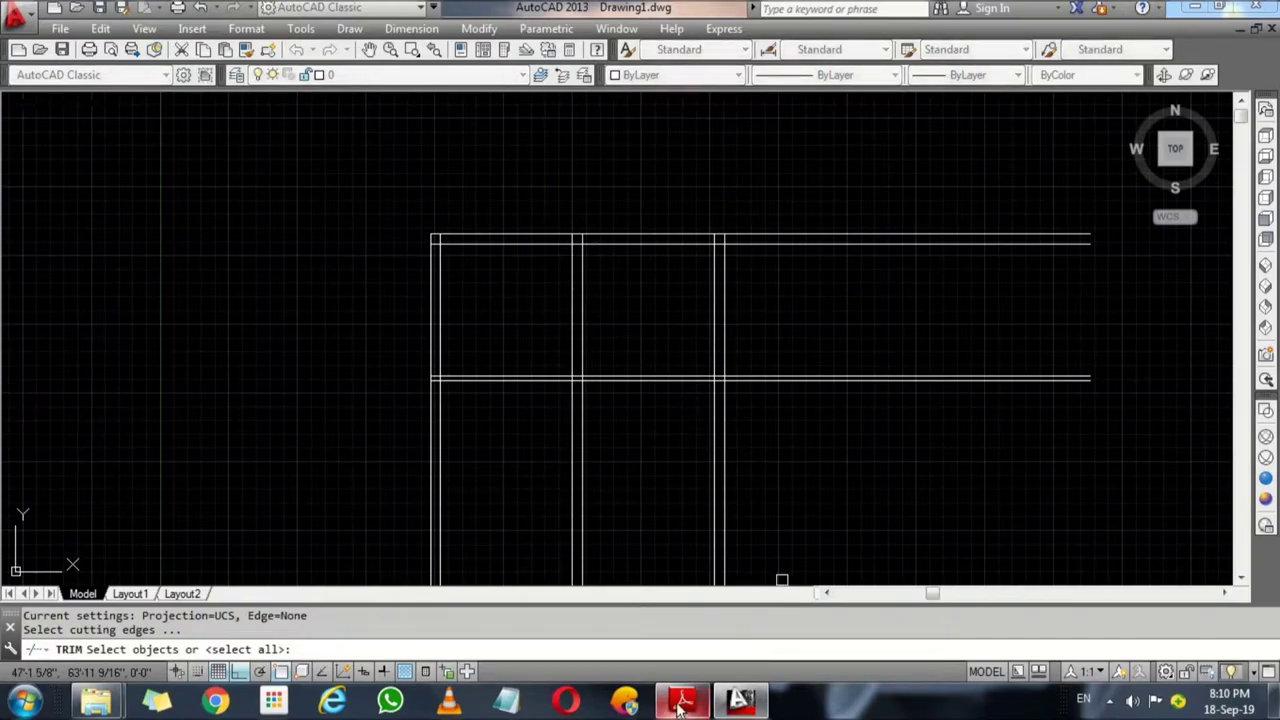
Step: Trim the horizontal wall lines overshooting past the right-hand wall, using all objects as edges
key(alt+Tab)
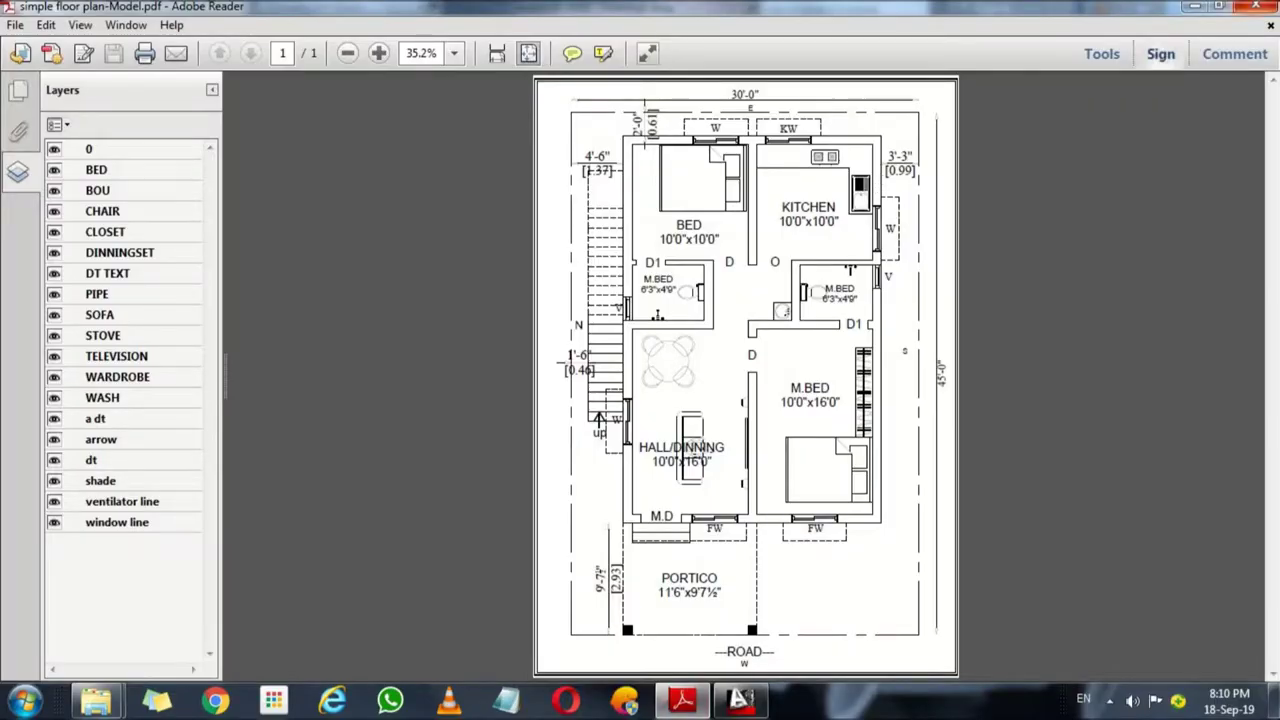
click(1196, 6)
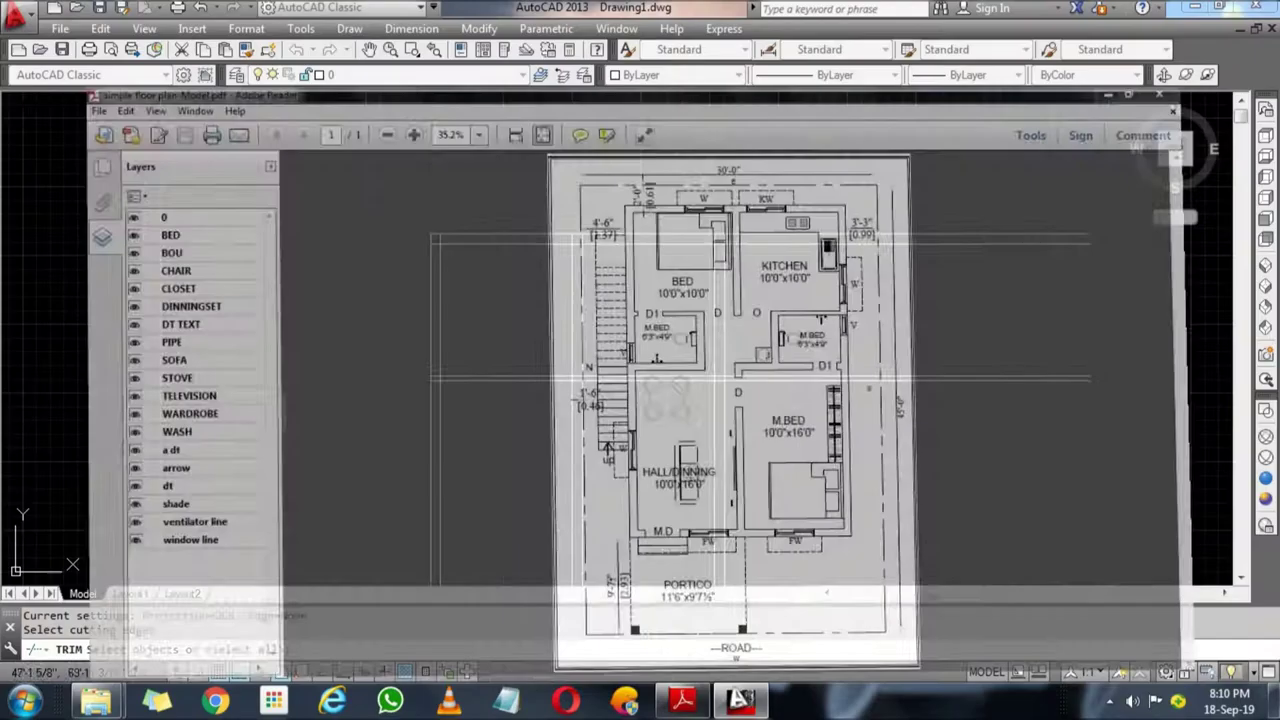
key(Return)
click(870, 403)
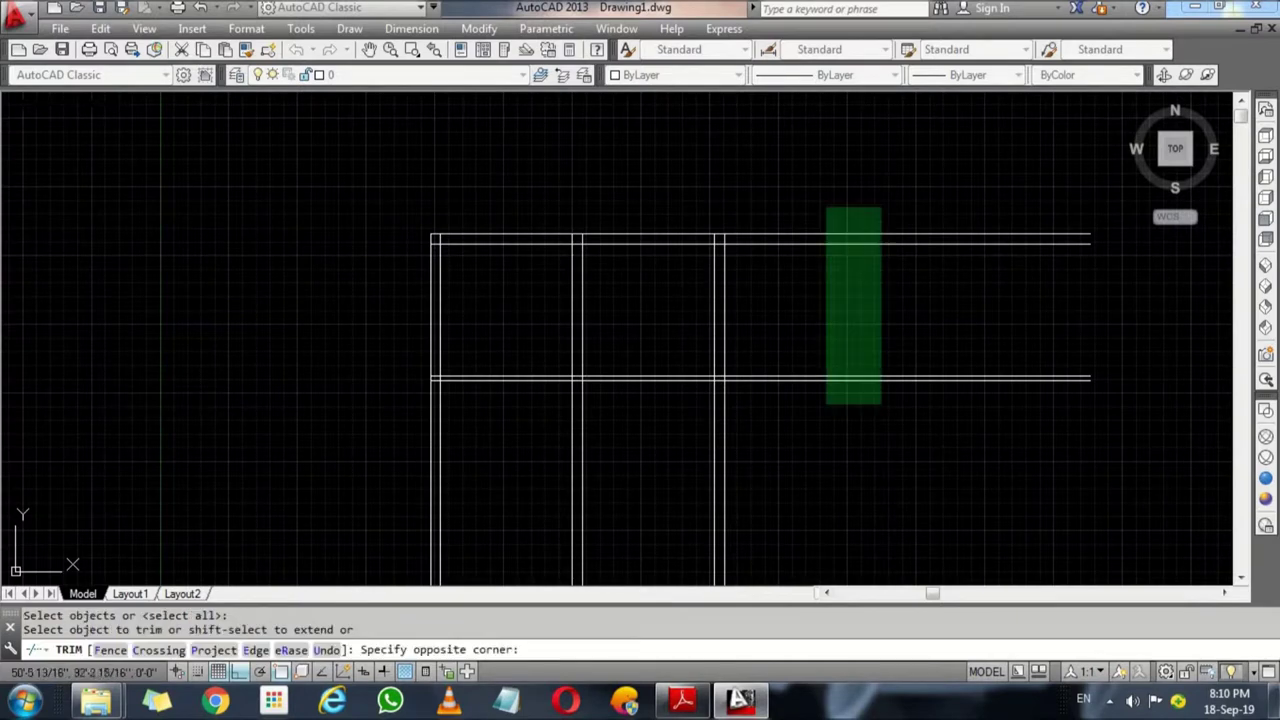
click(826, 198)
middle_drag(720, 470, 704, 325)
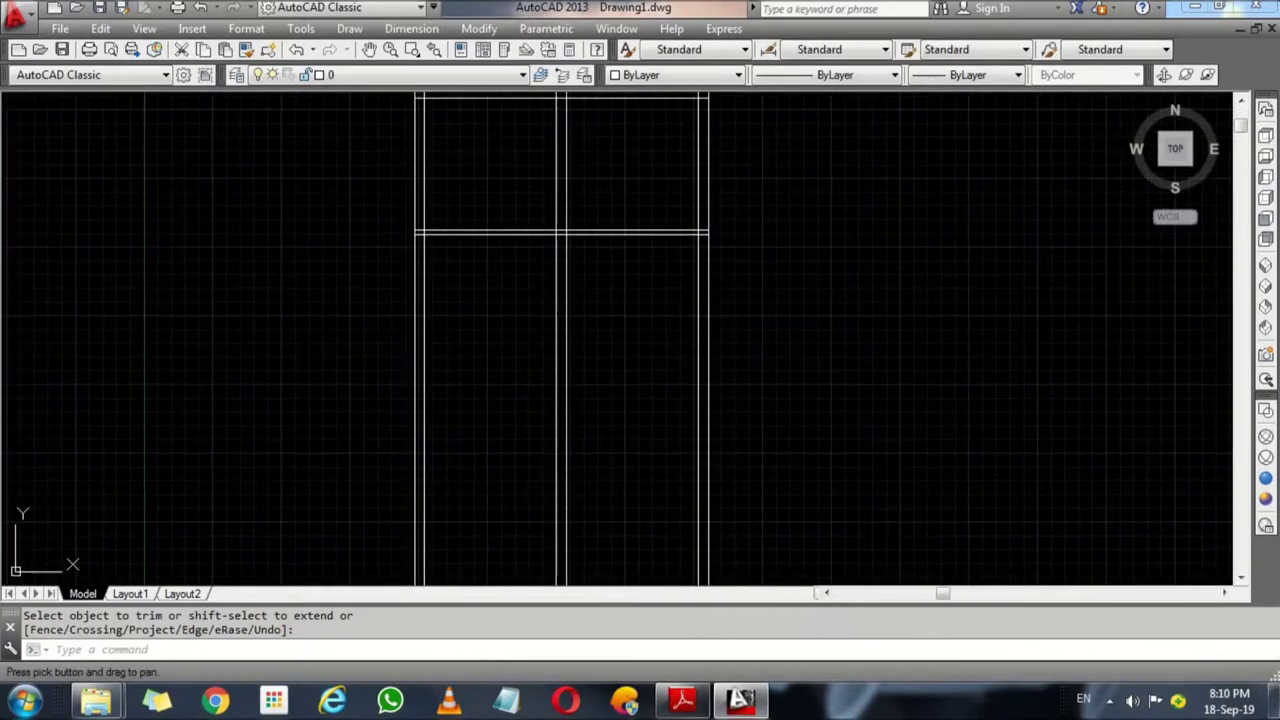
Step: Compare the trimmed walls against the reference floor plan PDF in Adobe Reader
click(703, 703)
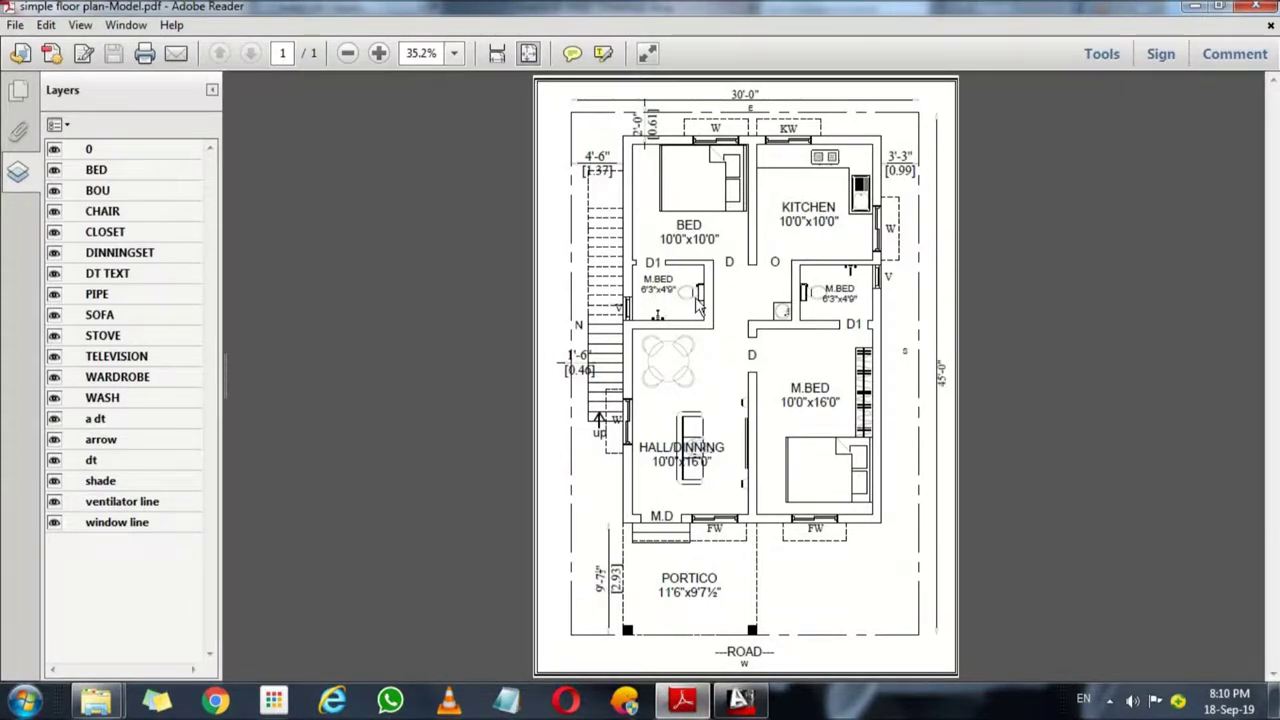
click(1197, 10)
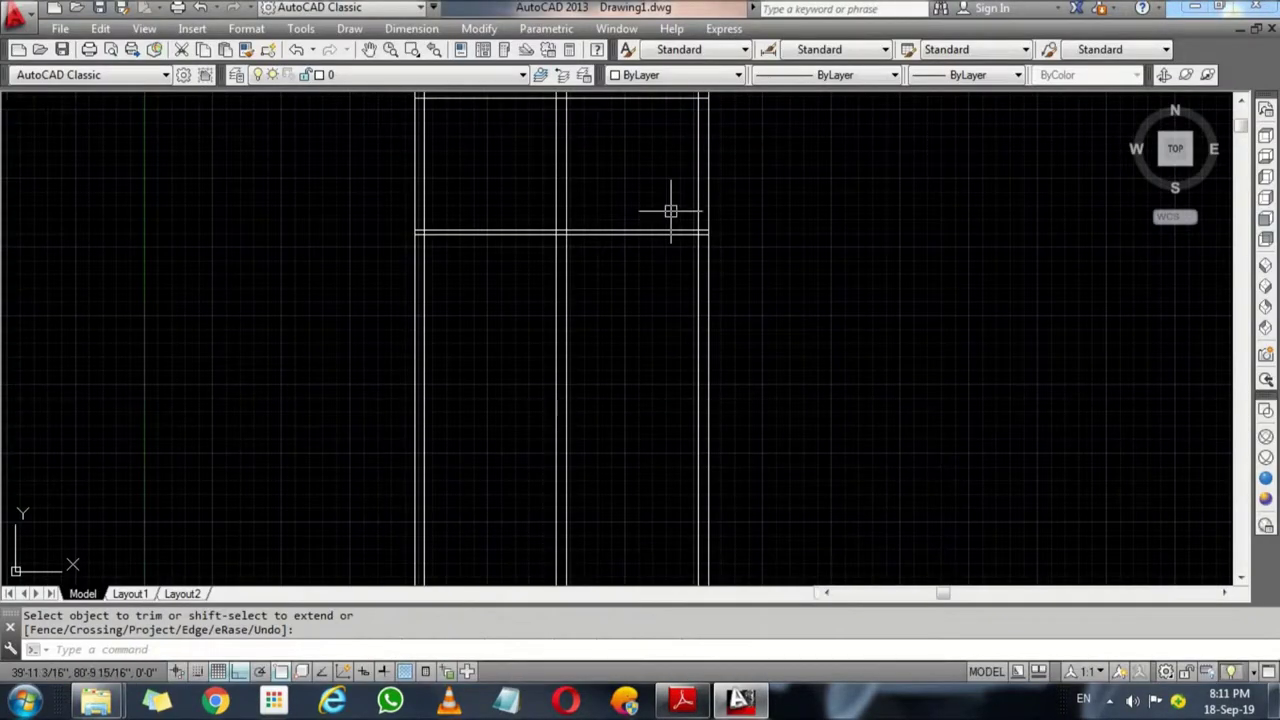
click(686, 700)
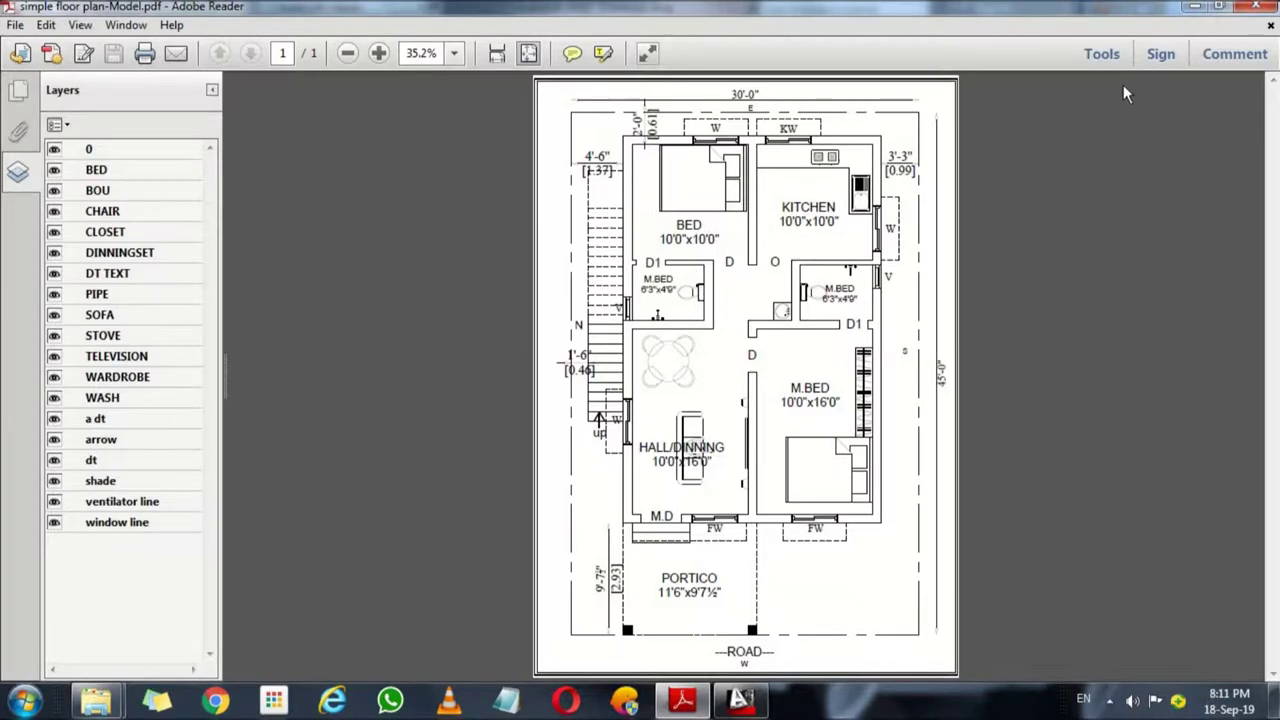
click(1195, 7)
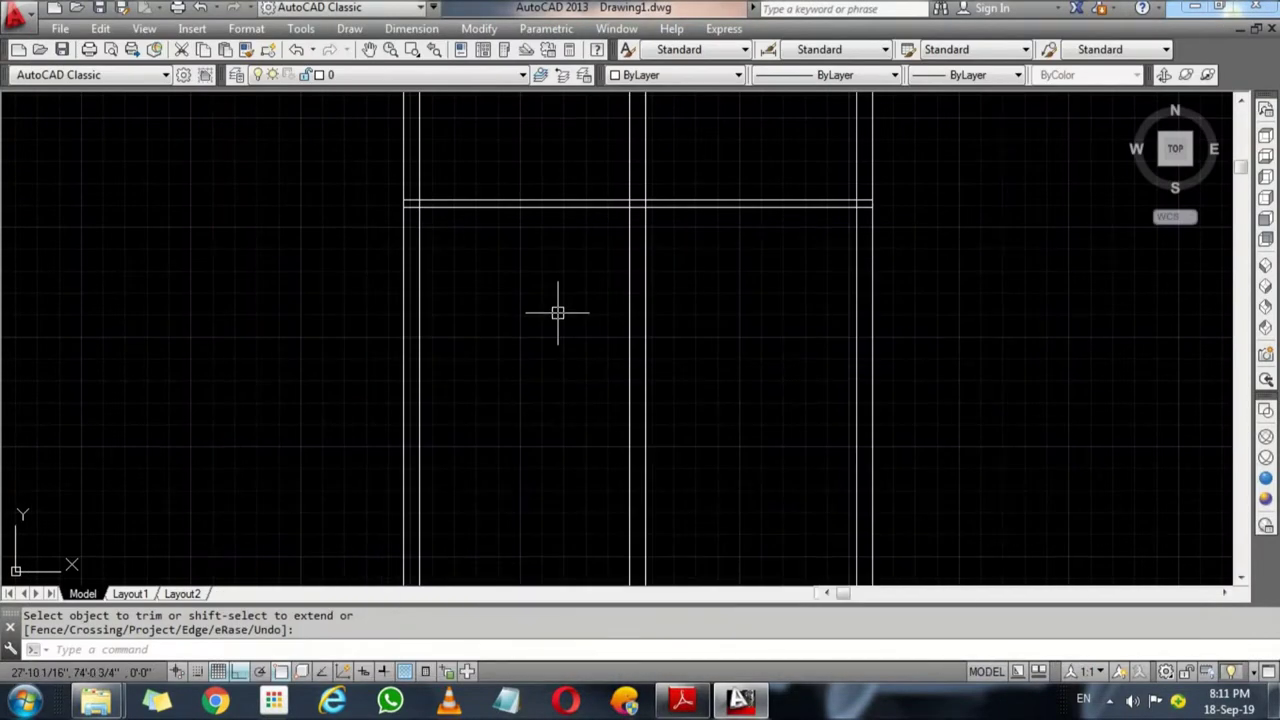
Step: Offset the top wall 4'9" down, then 9" more, for a 9-inch cross wall; check the reference plan
text(o)
key(Return)
text(4'9")
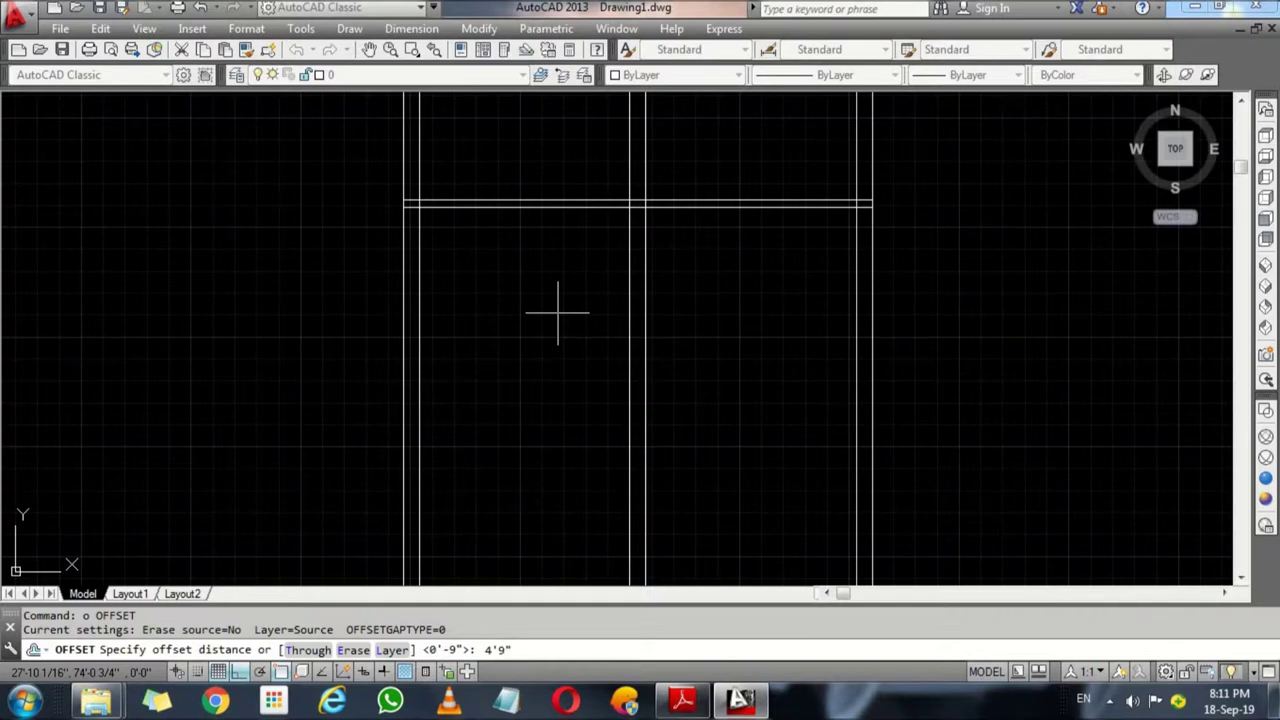
key(Return)
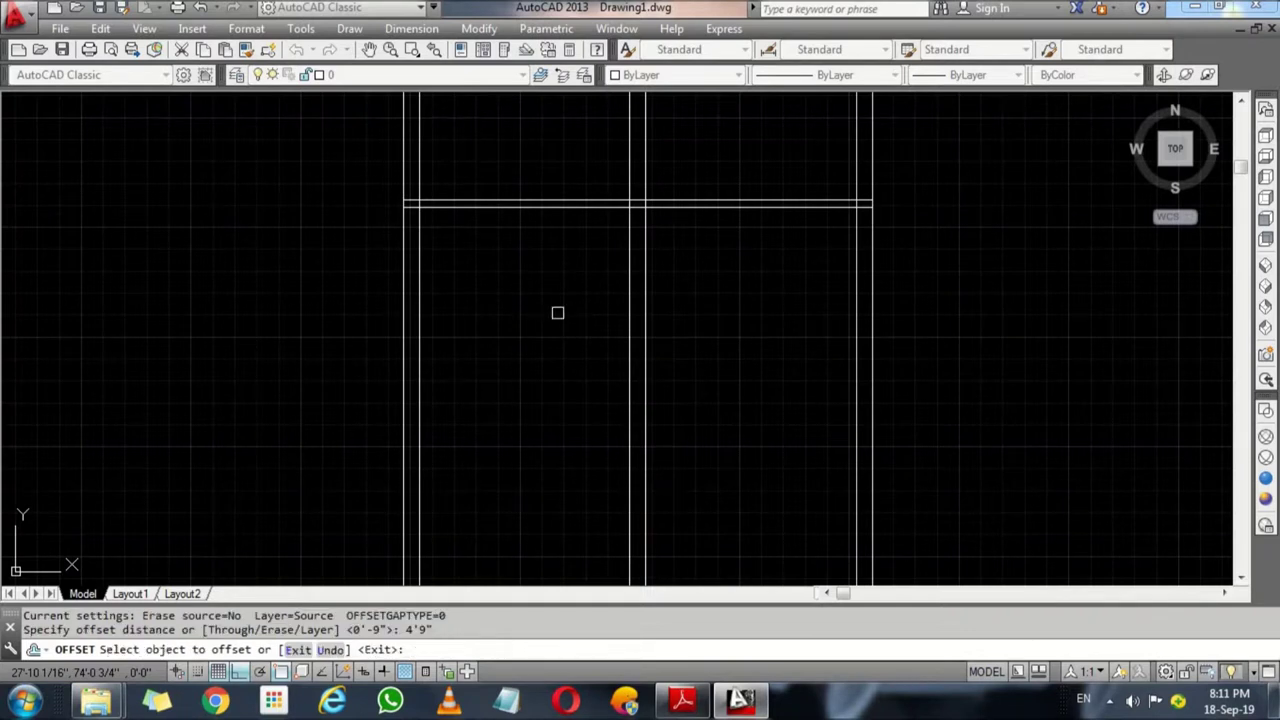
click(591, 206)
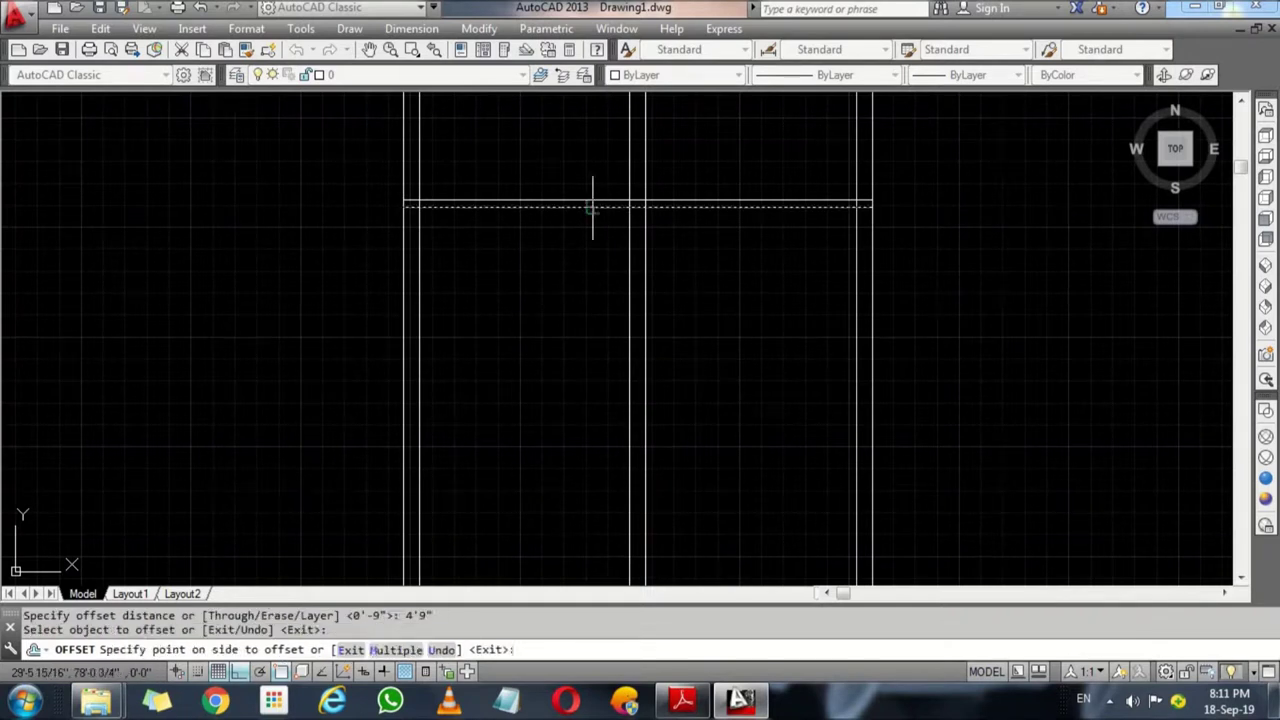
click(583, 317)
key(Return)
key(Return)
text(9)
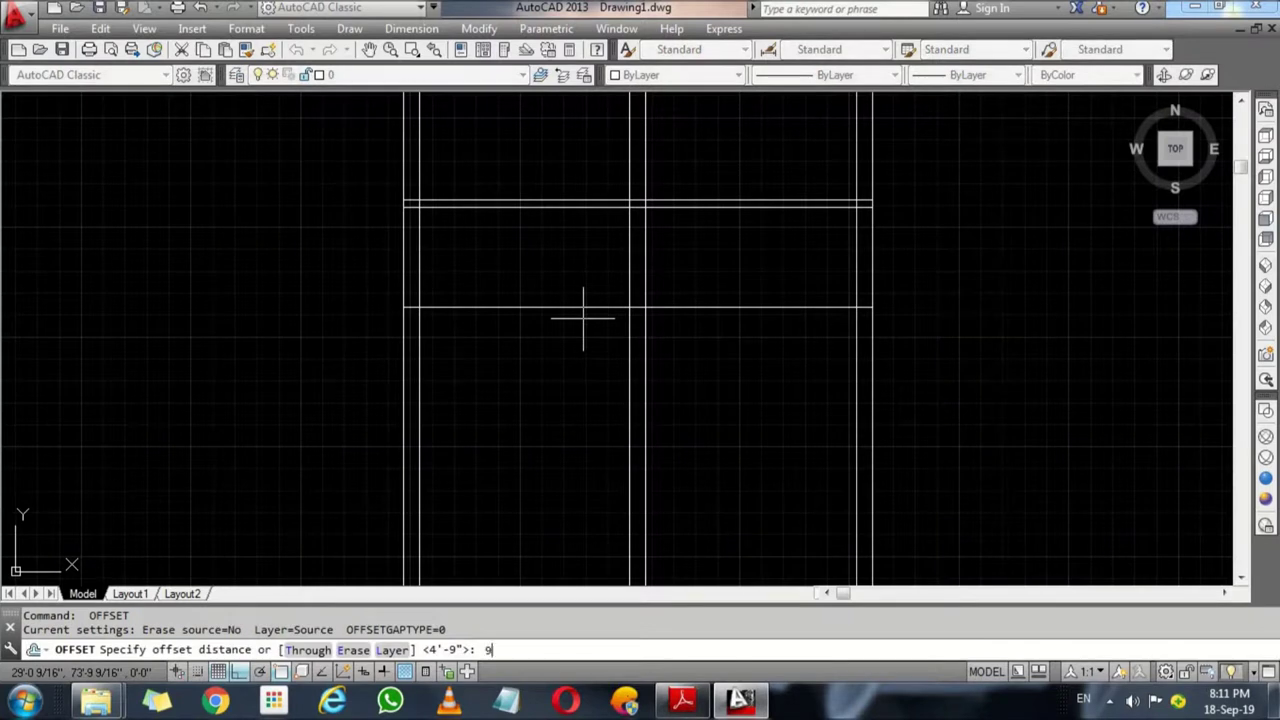
key(Return)
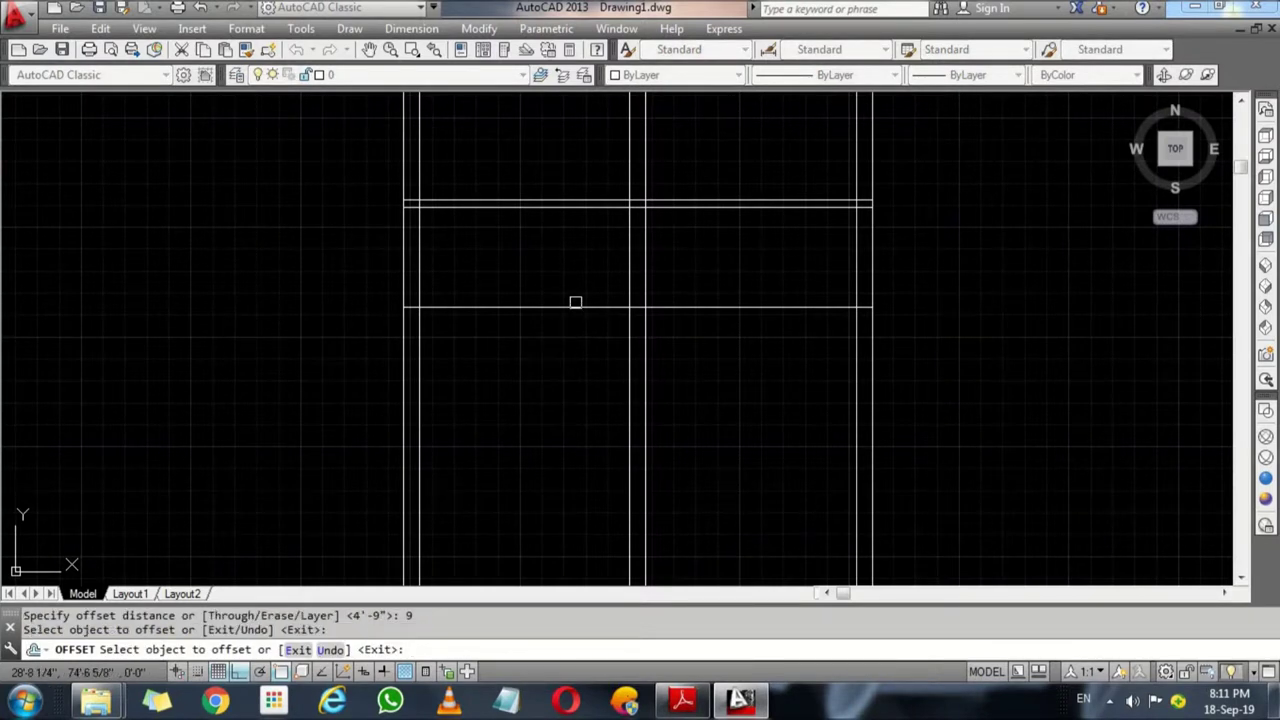
click(581, 308)
click(585, 444)
key(Return)
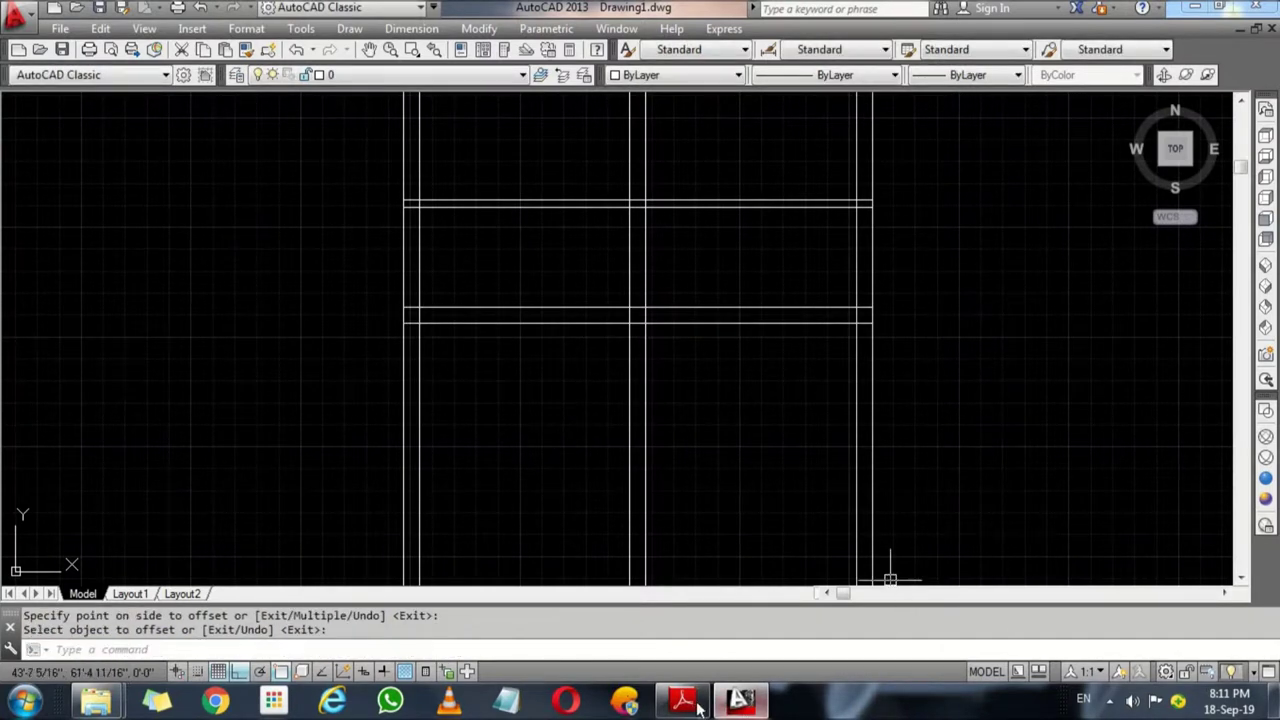
click(683, 700)
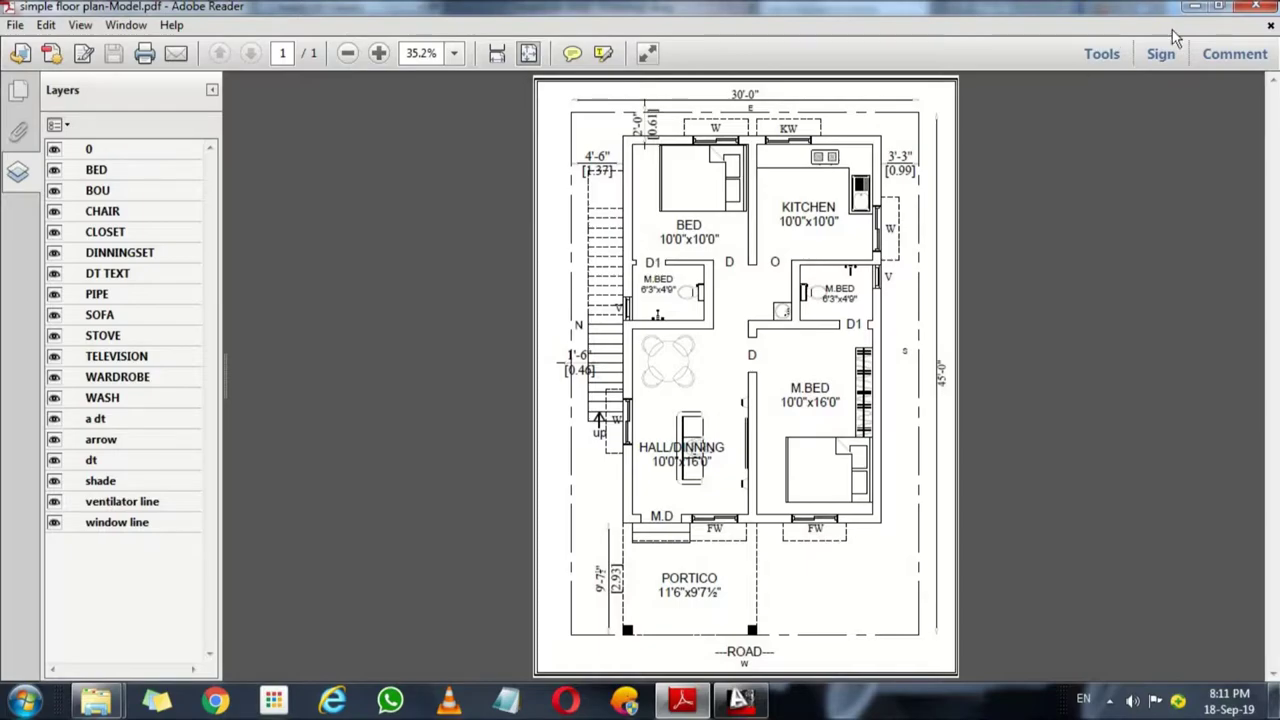
click(1194, 6)
Step: Create a 9-inch vertical wall 6'3" to the right of the left outer wall
text(o)
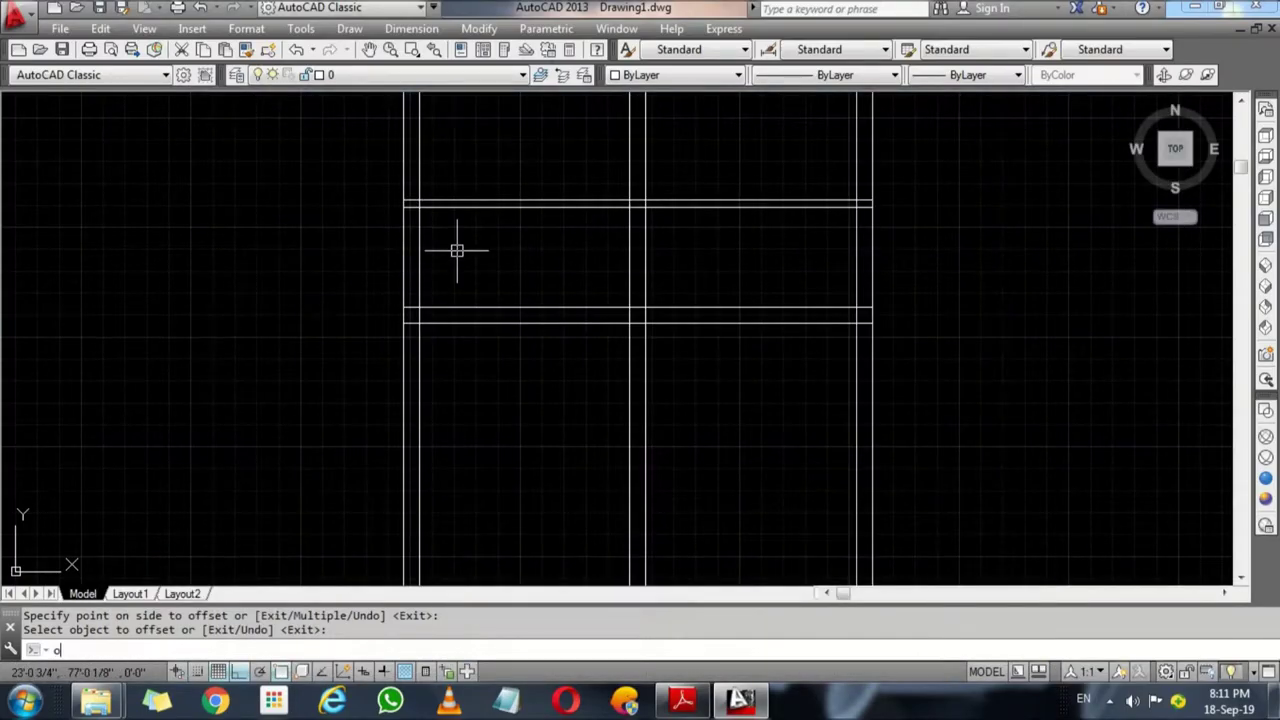
key(Return)
text(6'3)
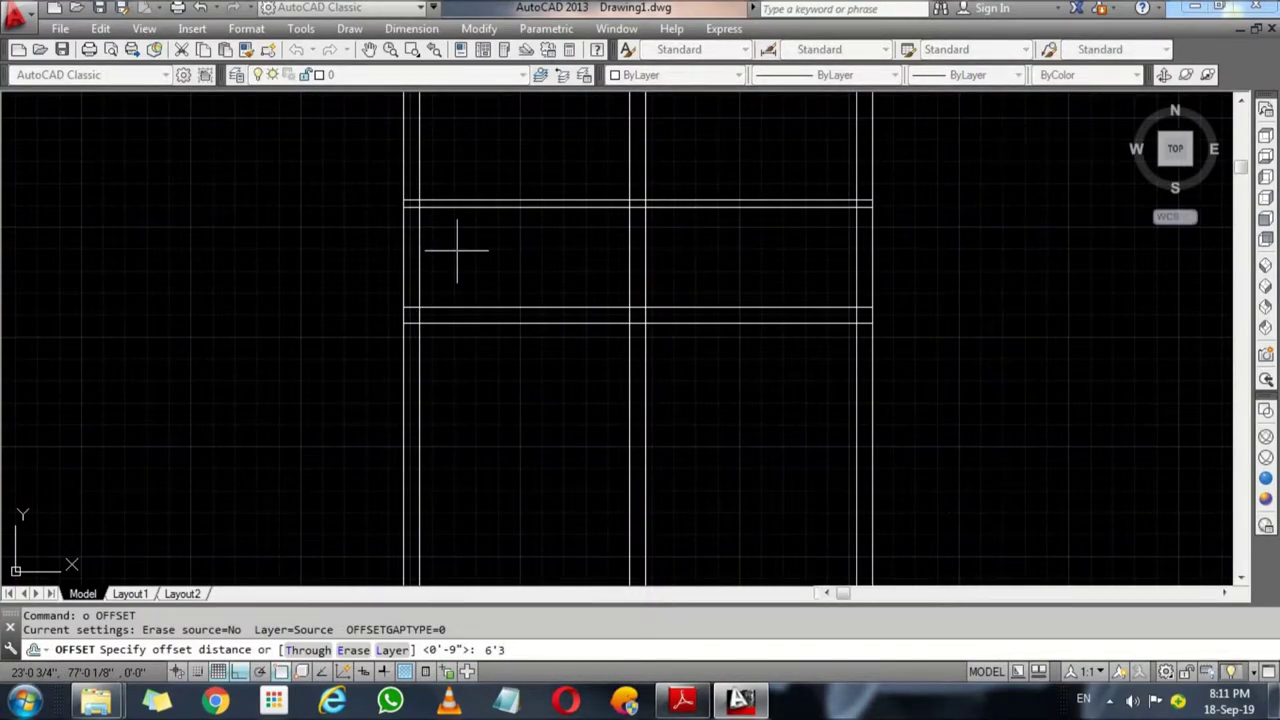
key(Return)
click(420, 257)
click(487, 257)
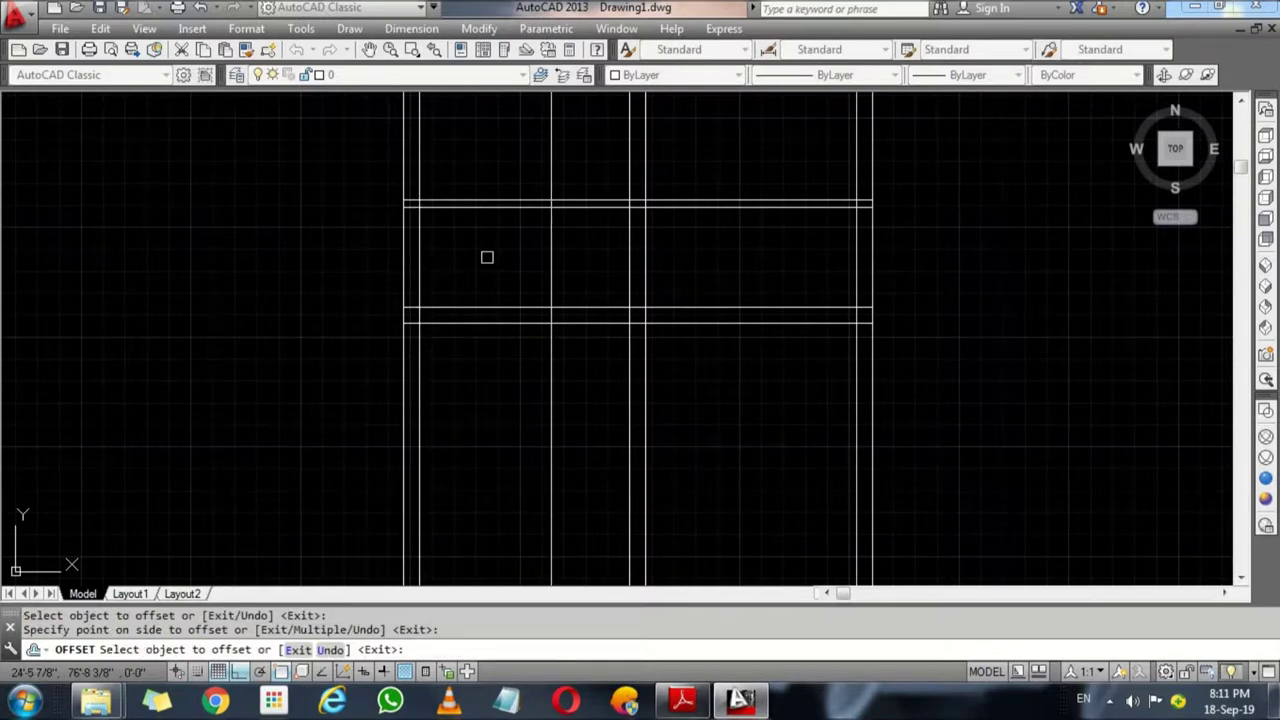
key(Return)
key(Return)
text(9)
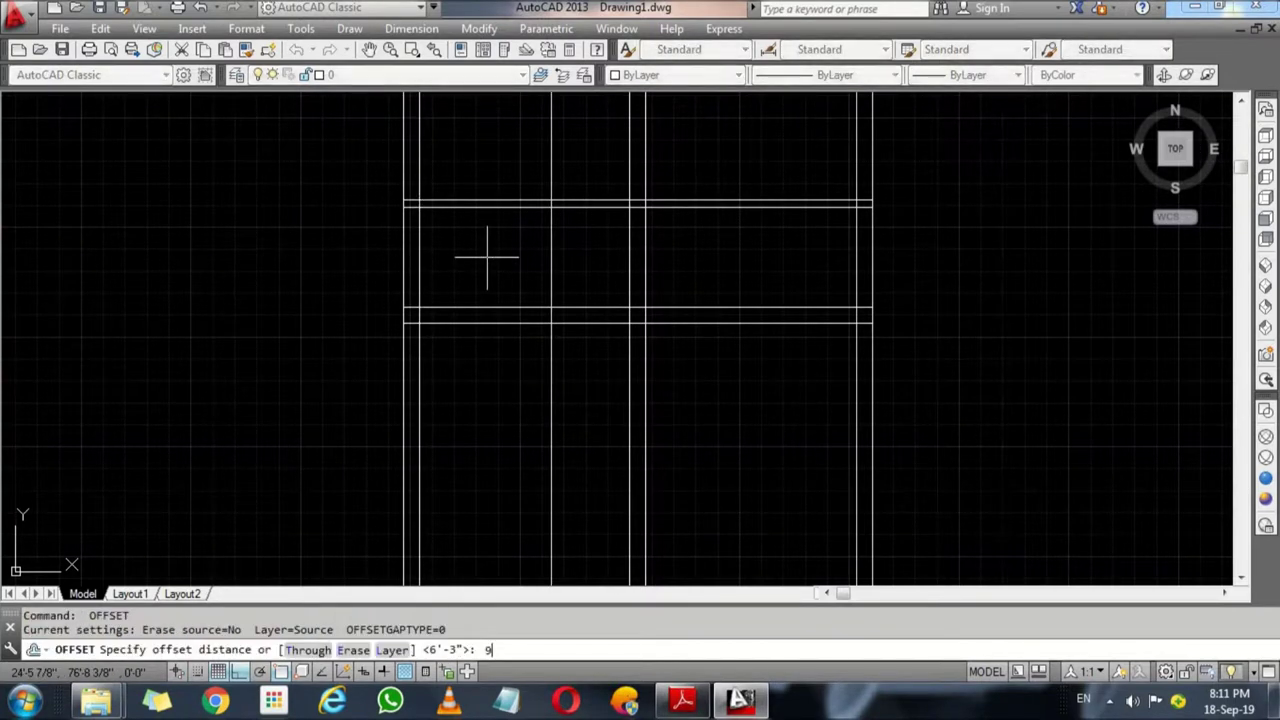
key(Return)
click(551, 263)
click(620, 263)
key(Return)
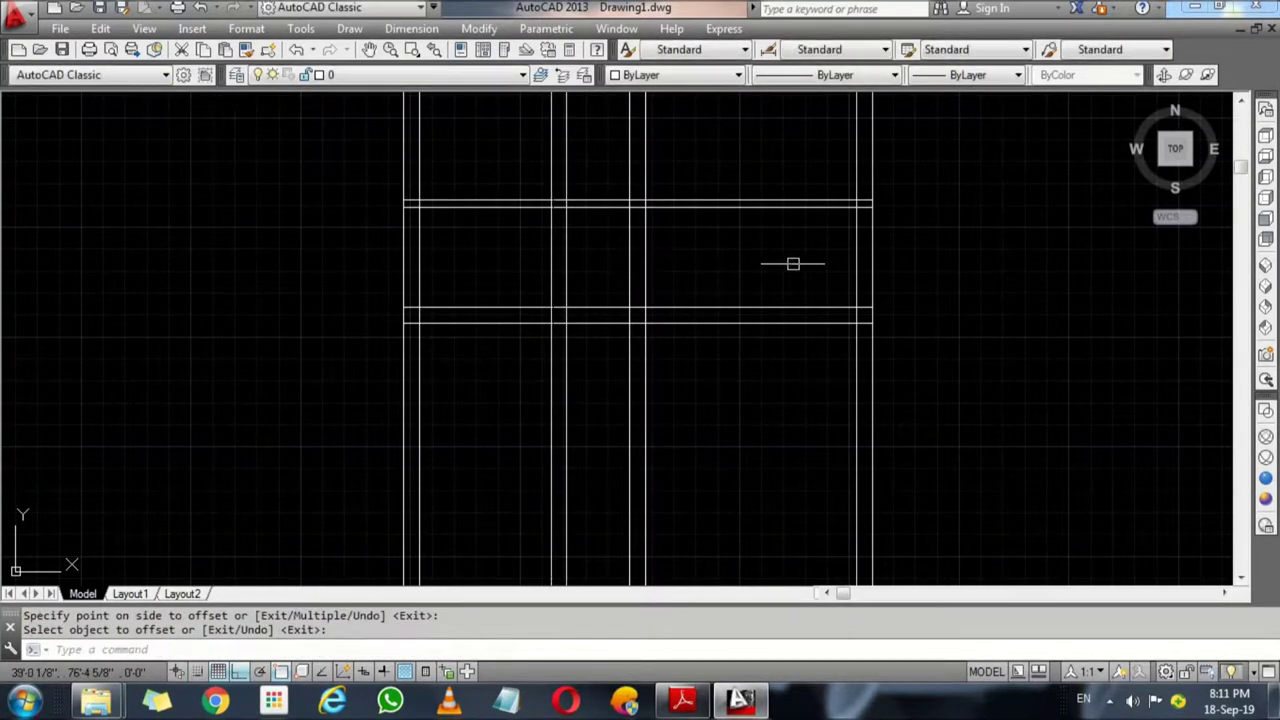
Step: Create a 9-inch vertical wall 6'3" to the left of the right outer wall
key(Return)
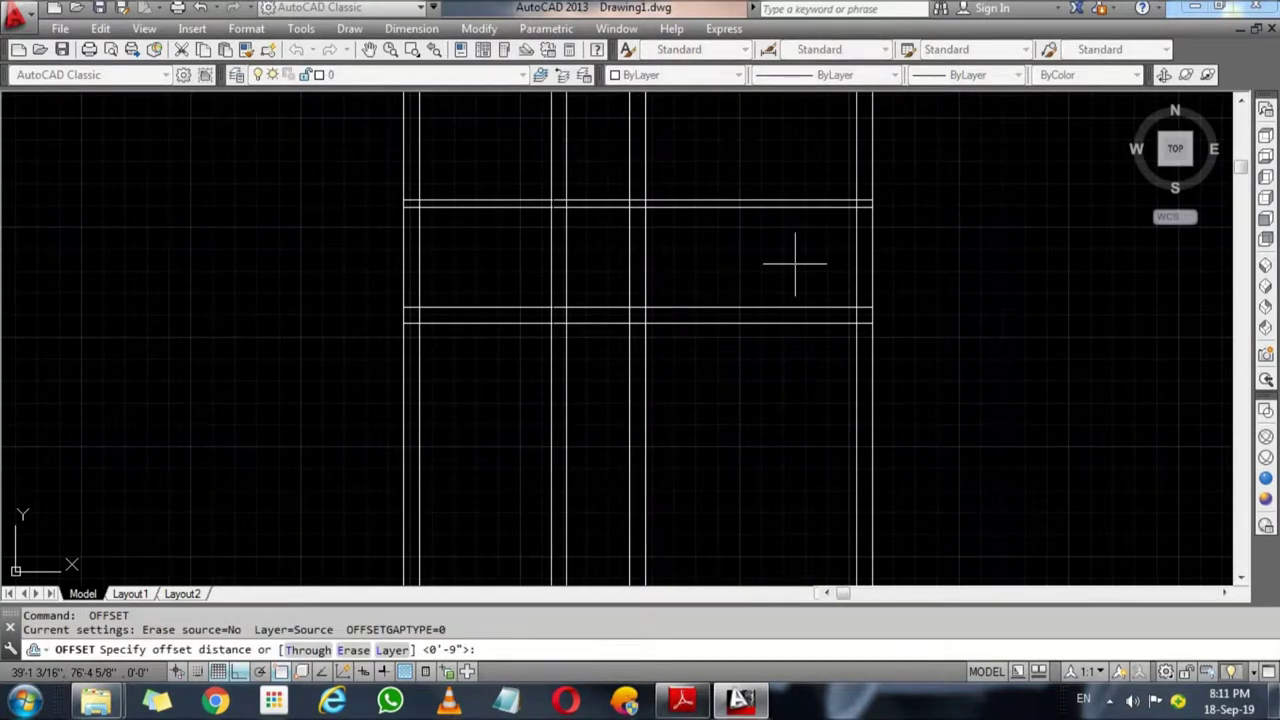
text(6'3)
key(Return)
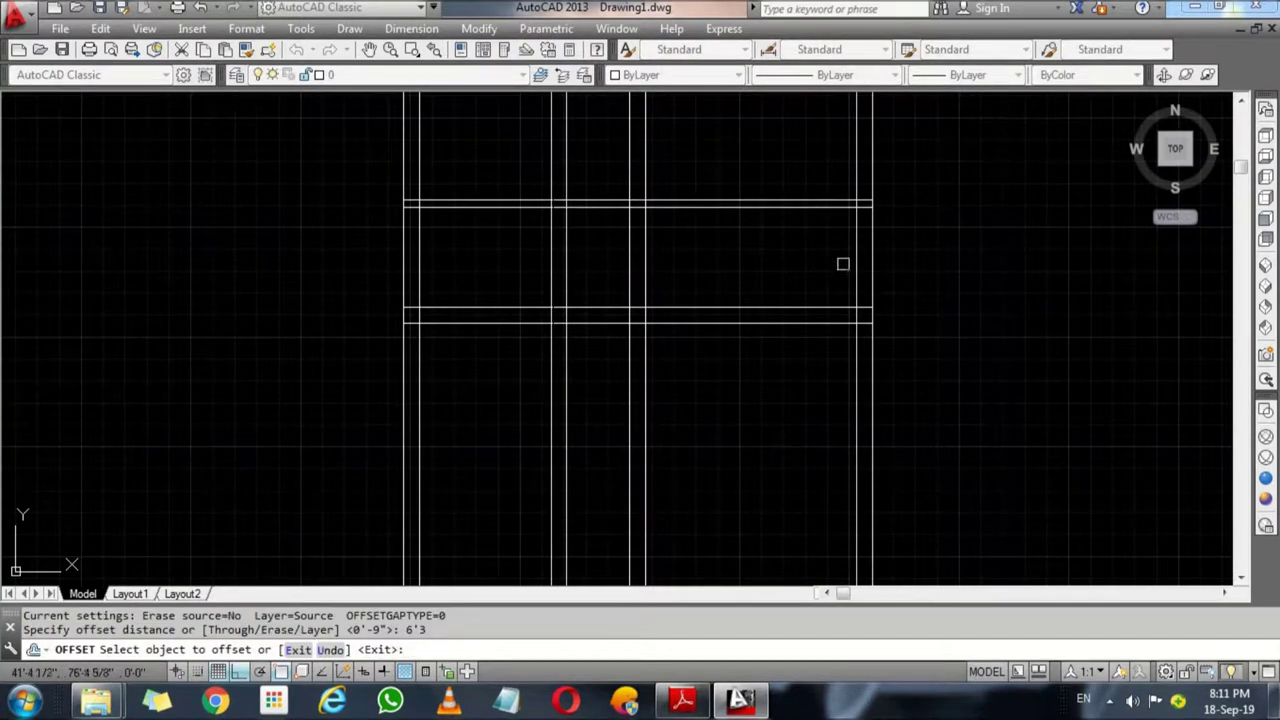
click(856, 254)
click(801, 253)
key(Return)
key(Return)
text(9)
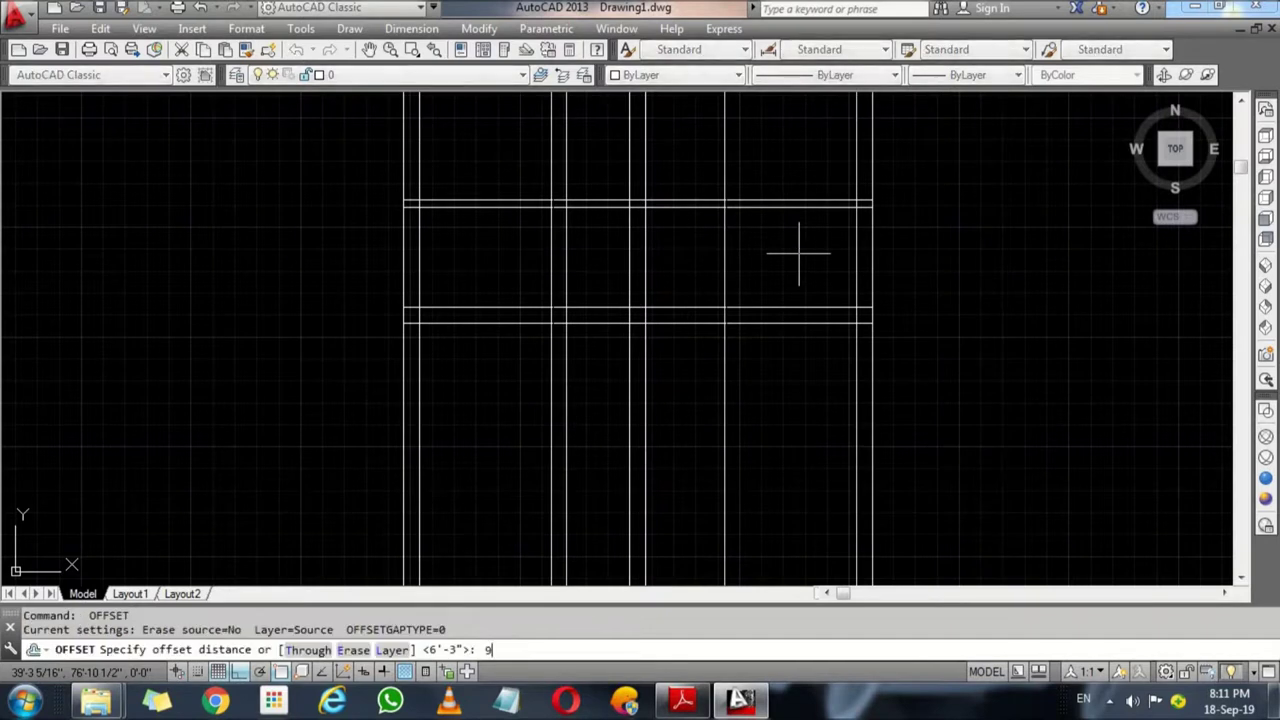
key(Return)
click(721, 247)
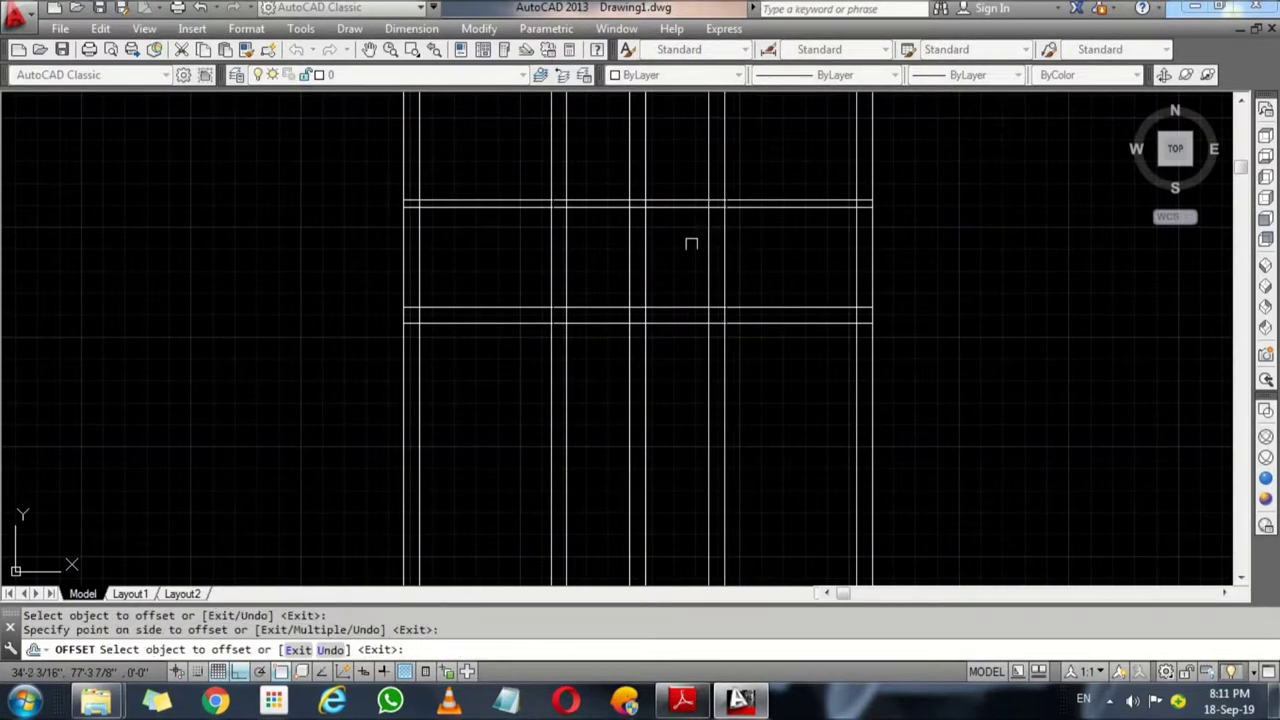
click(691, 243)
key(Return)
text(tr)
key(Return)
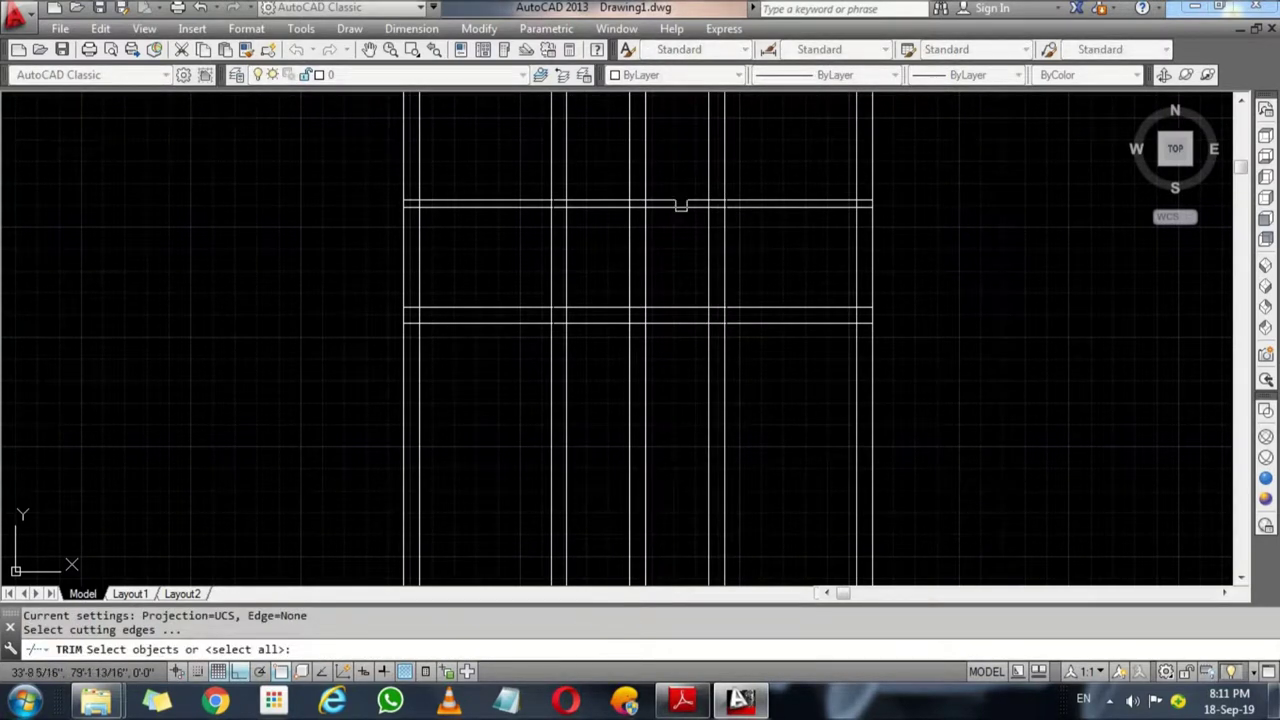
Step: Trim both new vertical walls back to the top wall line
middle_drag(717, 186, 722, 250)
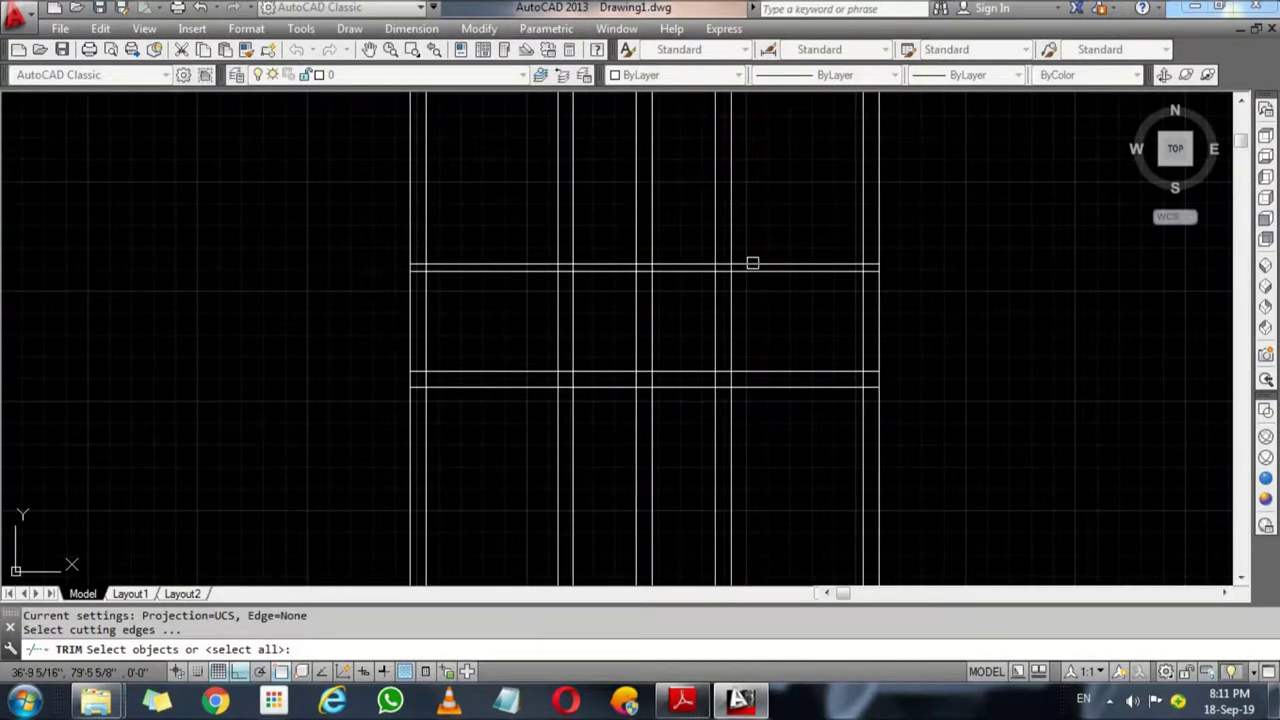
click(752, 265)
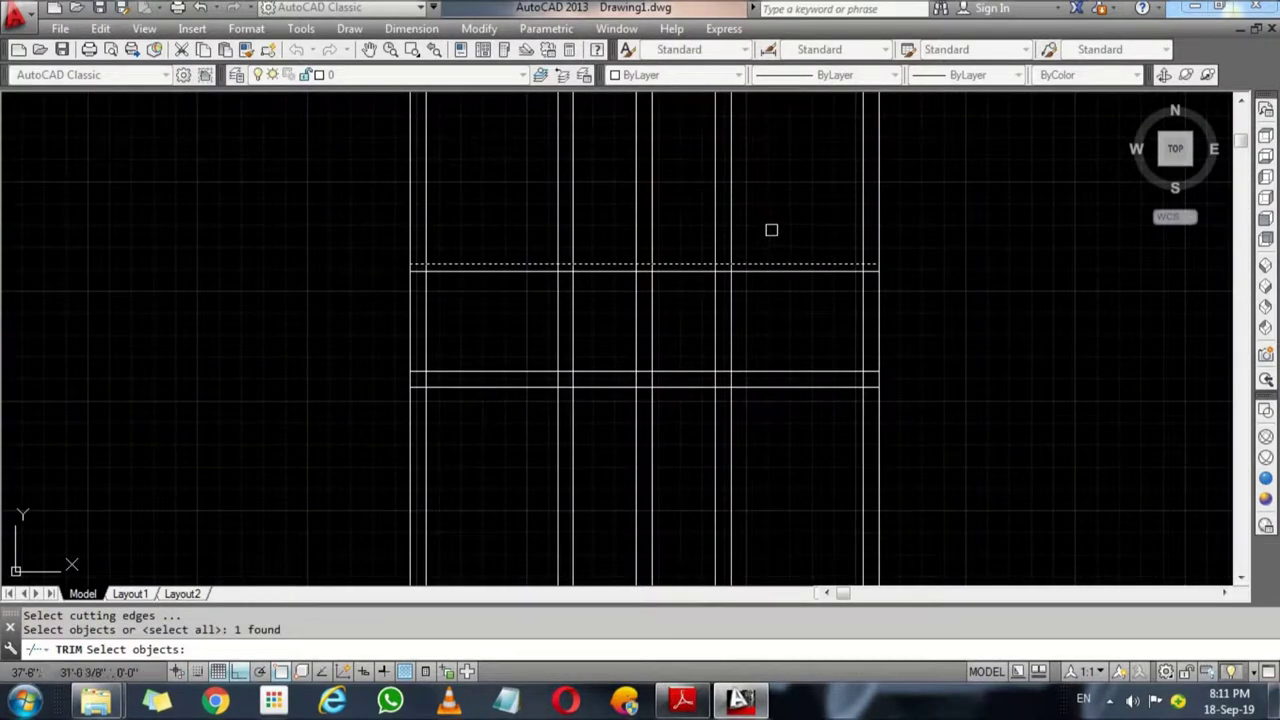
key(Return)
click(771, 230)
click(672, 207)
click(600, 216)
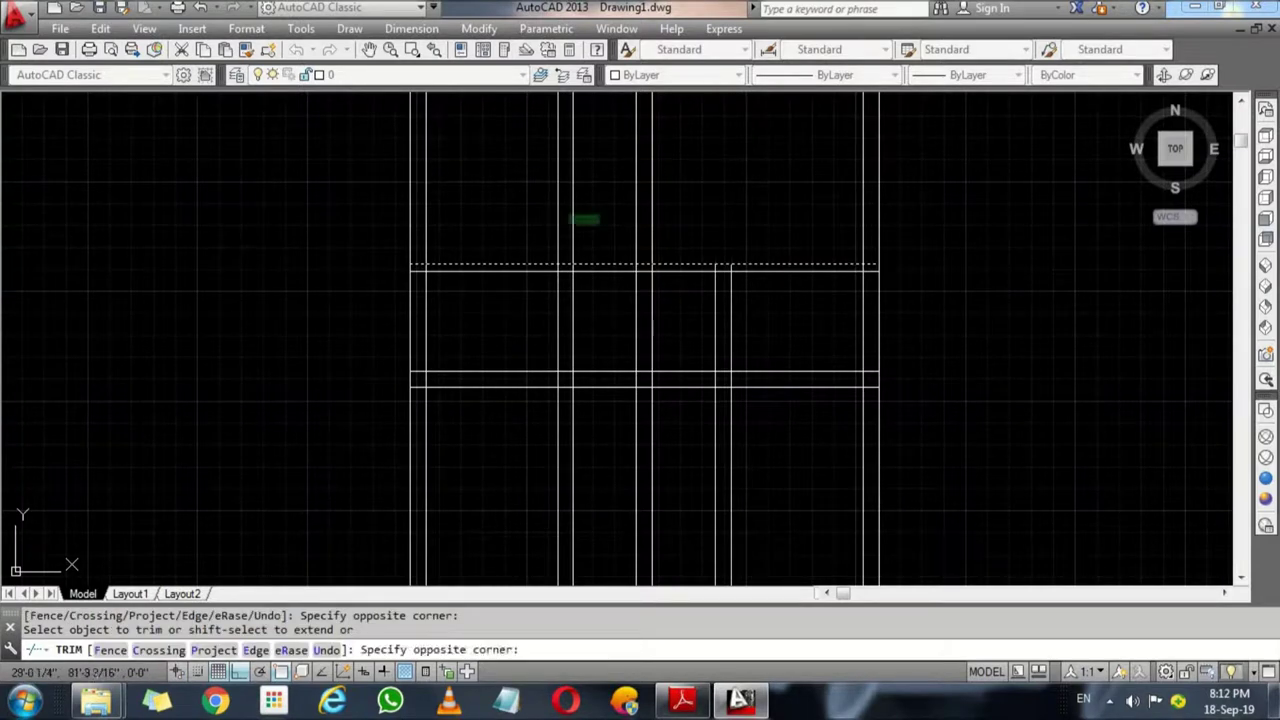
click(526, 189)
key(Return)
Step: Trim both new vertical walls below the cross wall
middle_drag(606, 397, 598, 276)
key(Return)
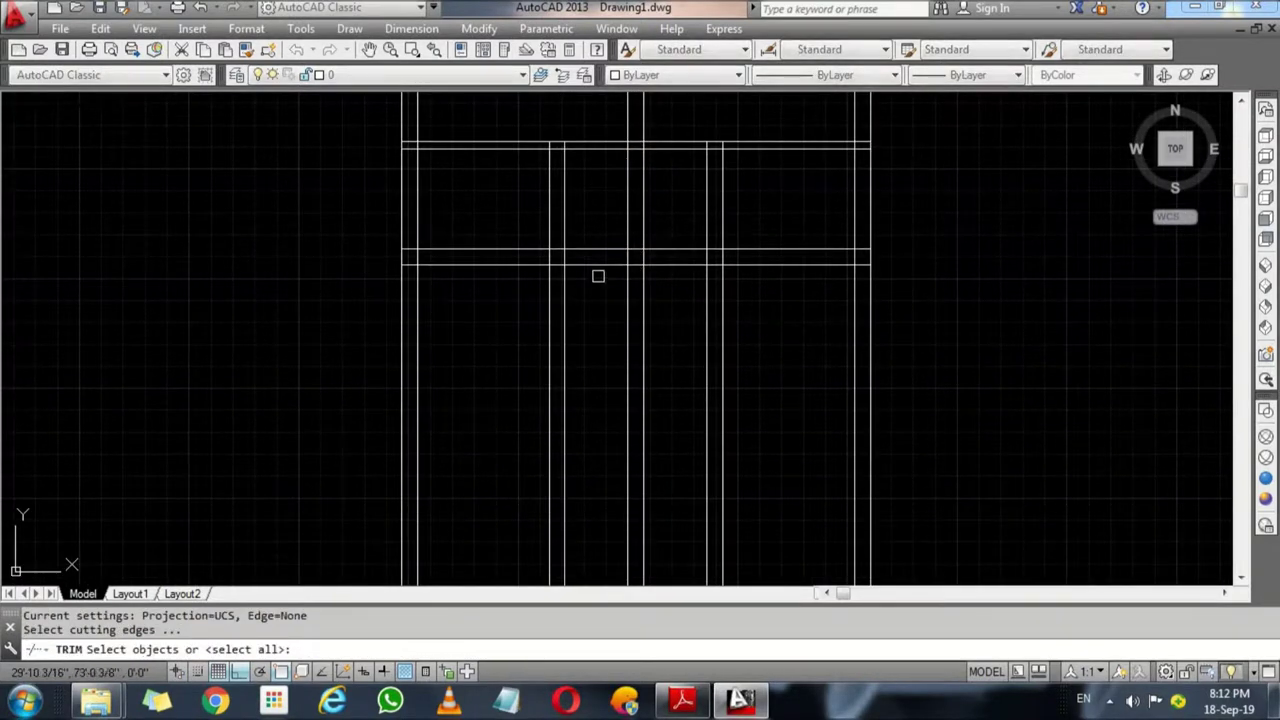
key(Return)
click(585, 296)
click(502, 338)
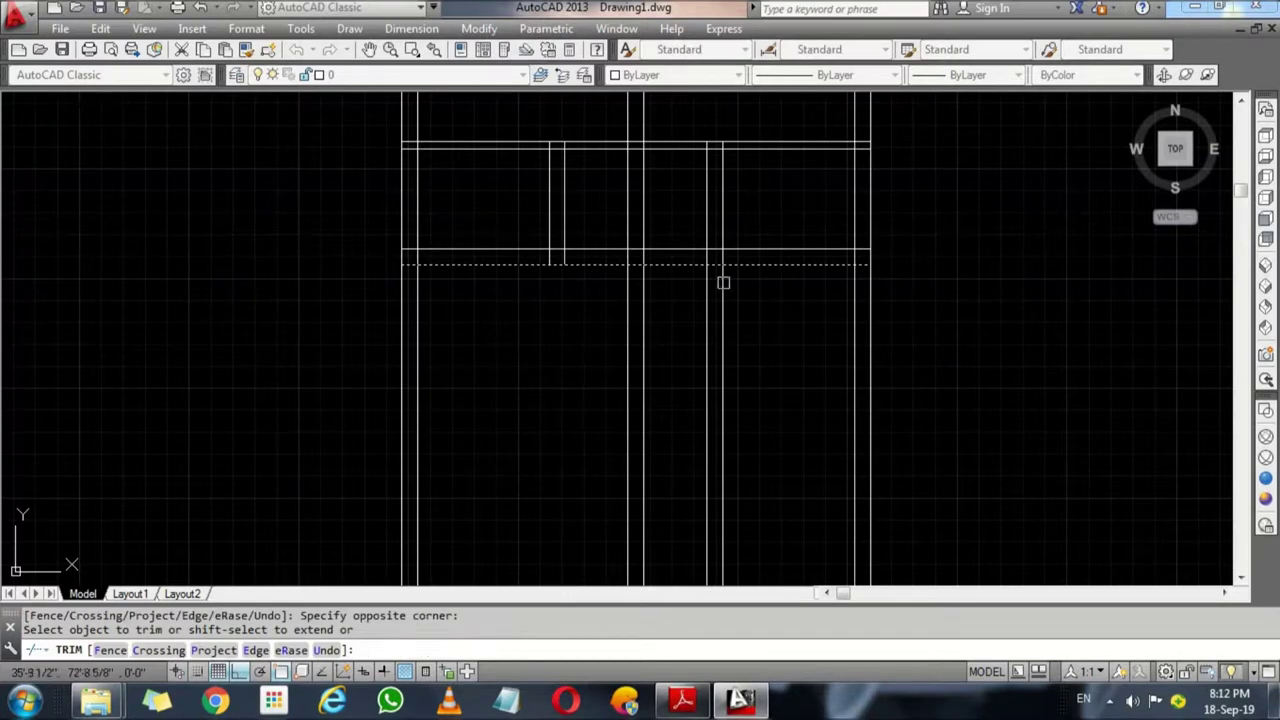
click(751, 271)
click(706, 318)
key(Return)
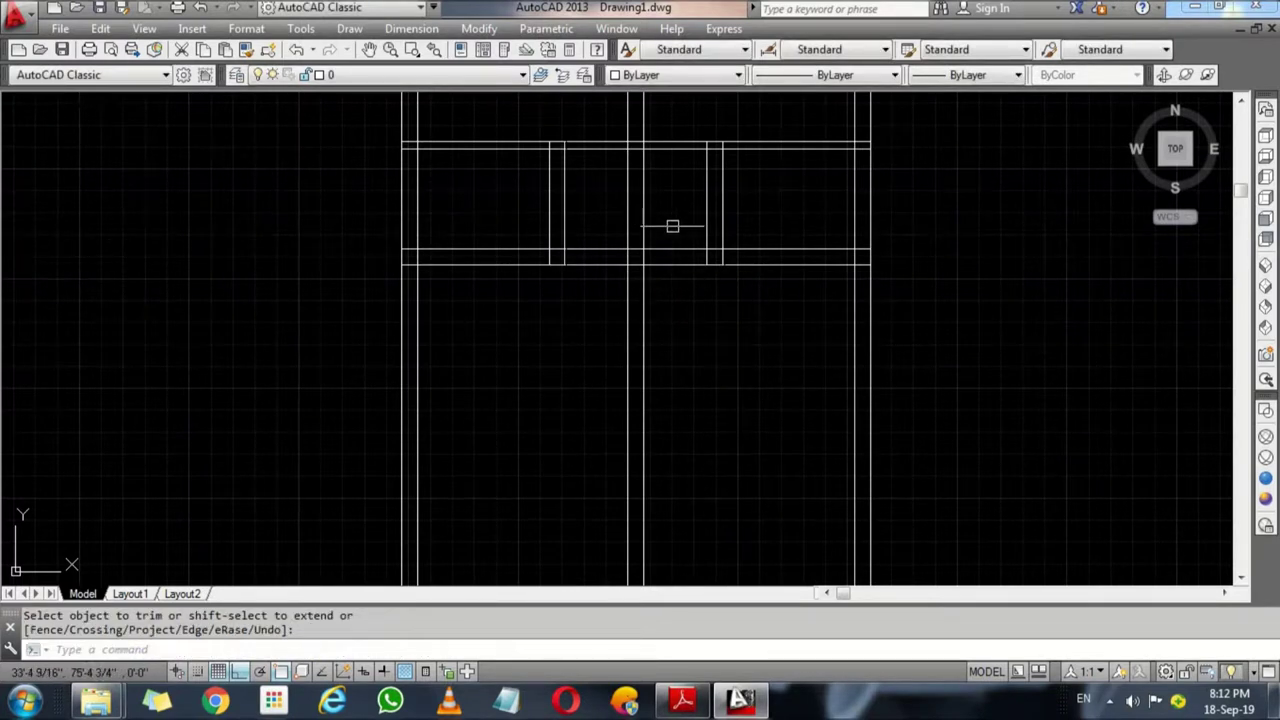
Step: Remove the central wall between the top and cross walls, then check the reference PDF
key(Return)
key(Return)
click(671, 218)
click(617, 207)
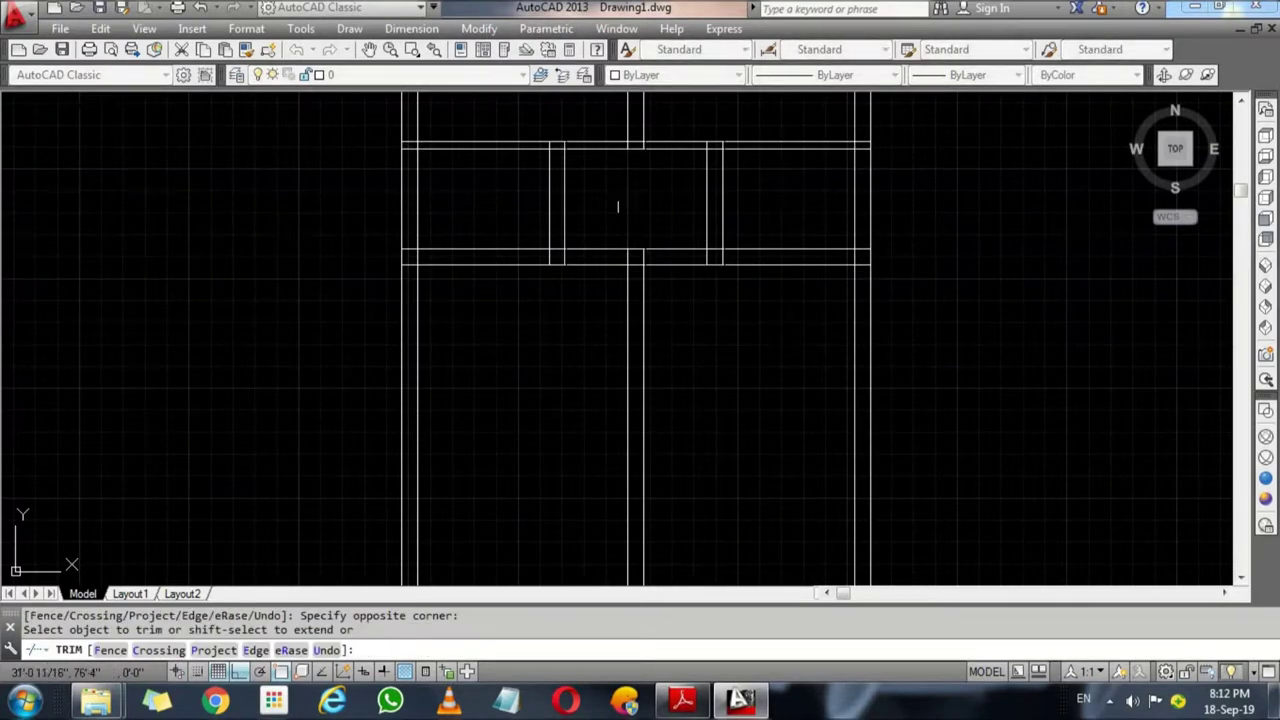
key(Return)
click(682, 699)
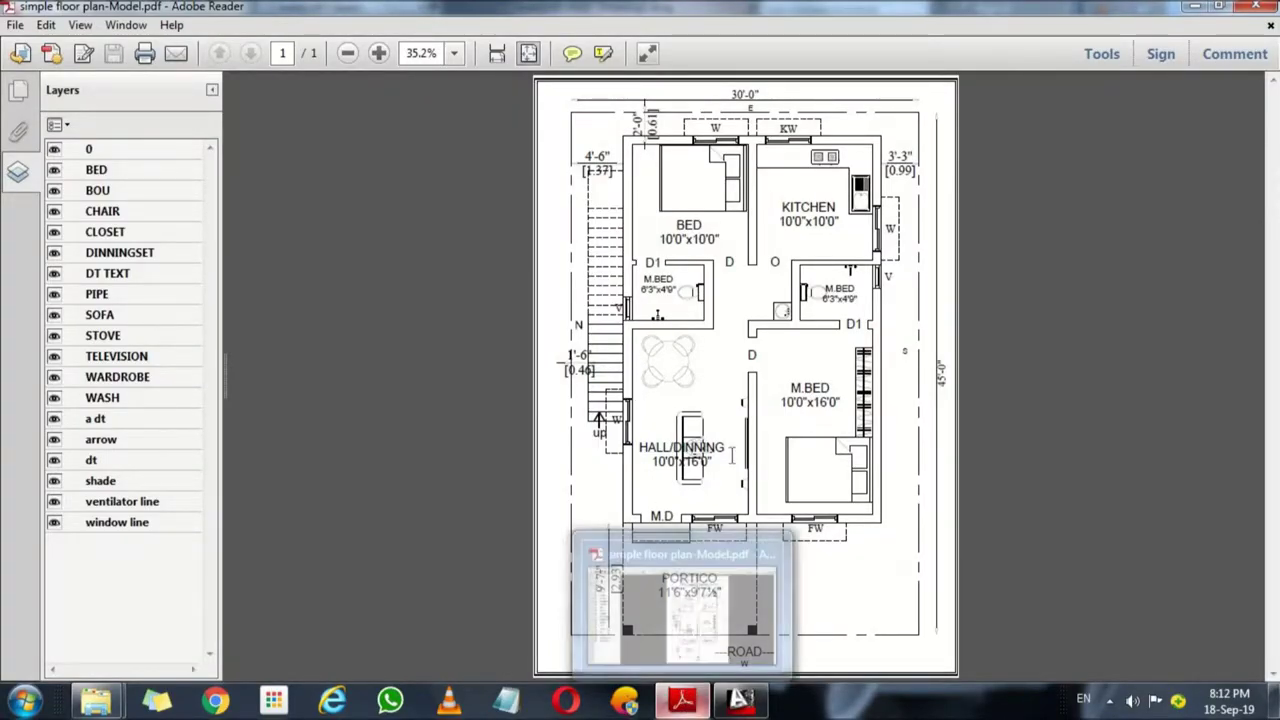
Step: Offset the top wall line 16' down, then that copy 9" further down
click(1195, 6)
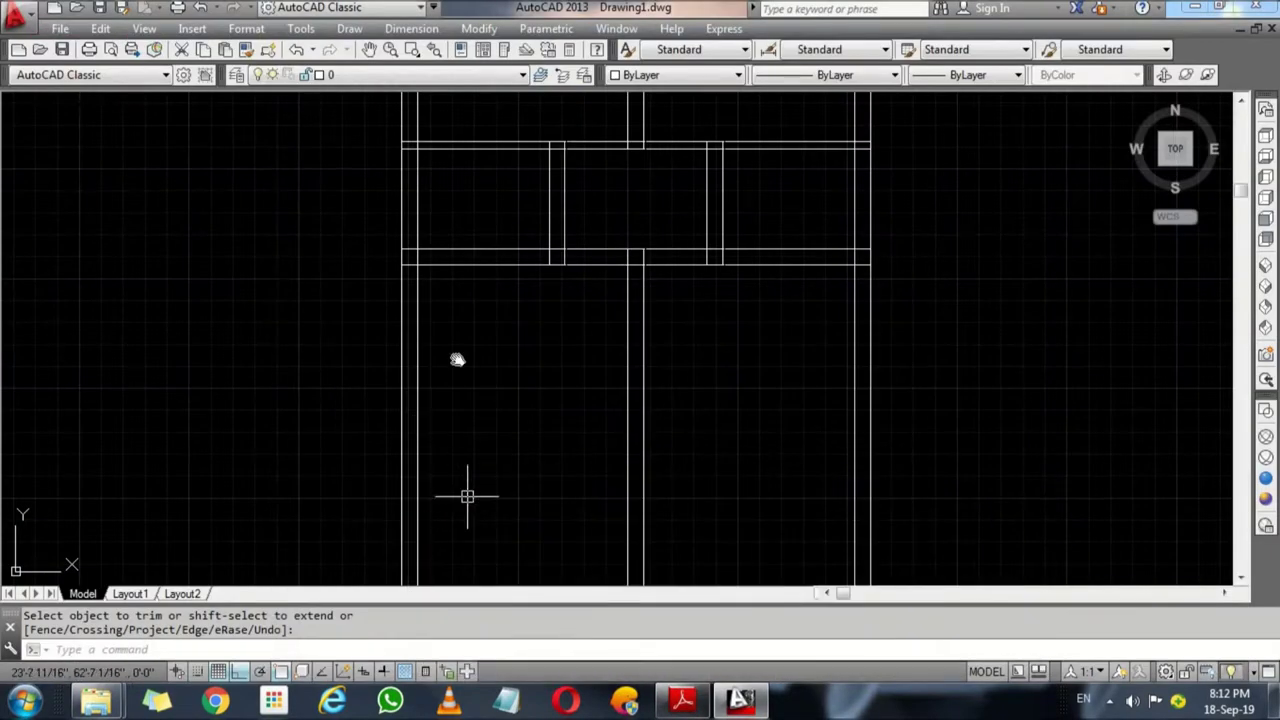
text(o)
key(Return)
text(16)
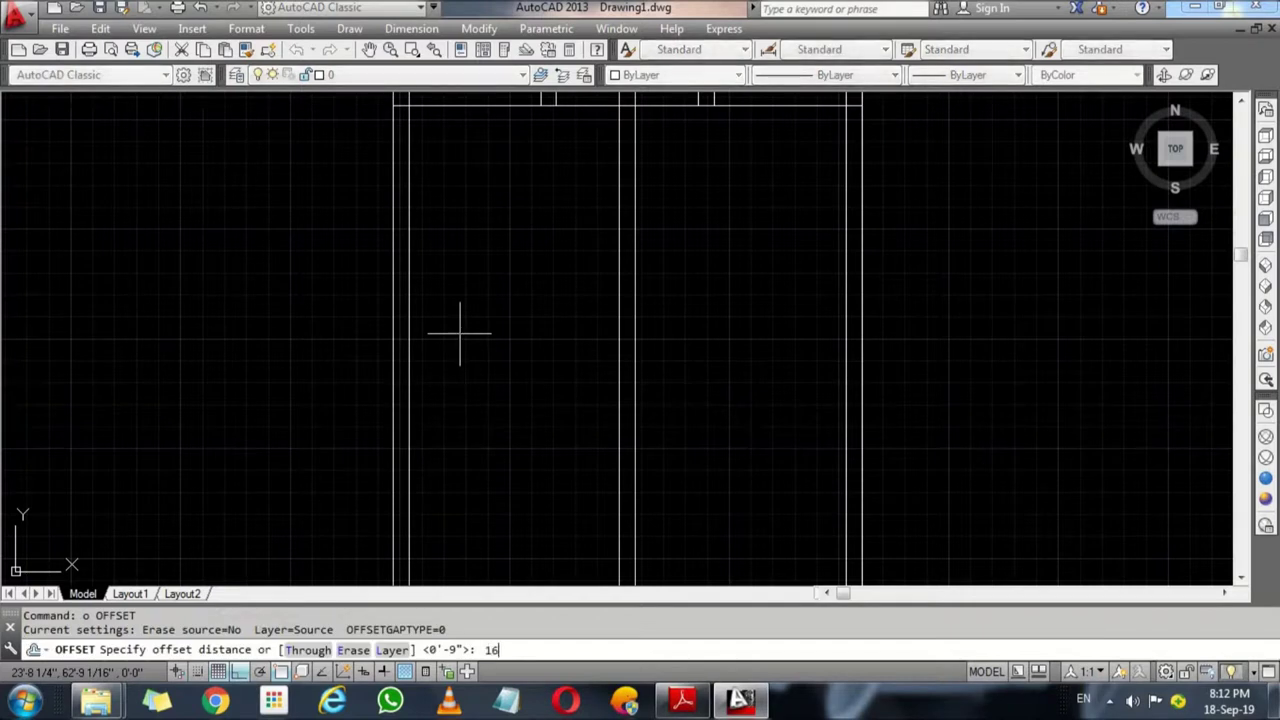
text(')
key(Return)
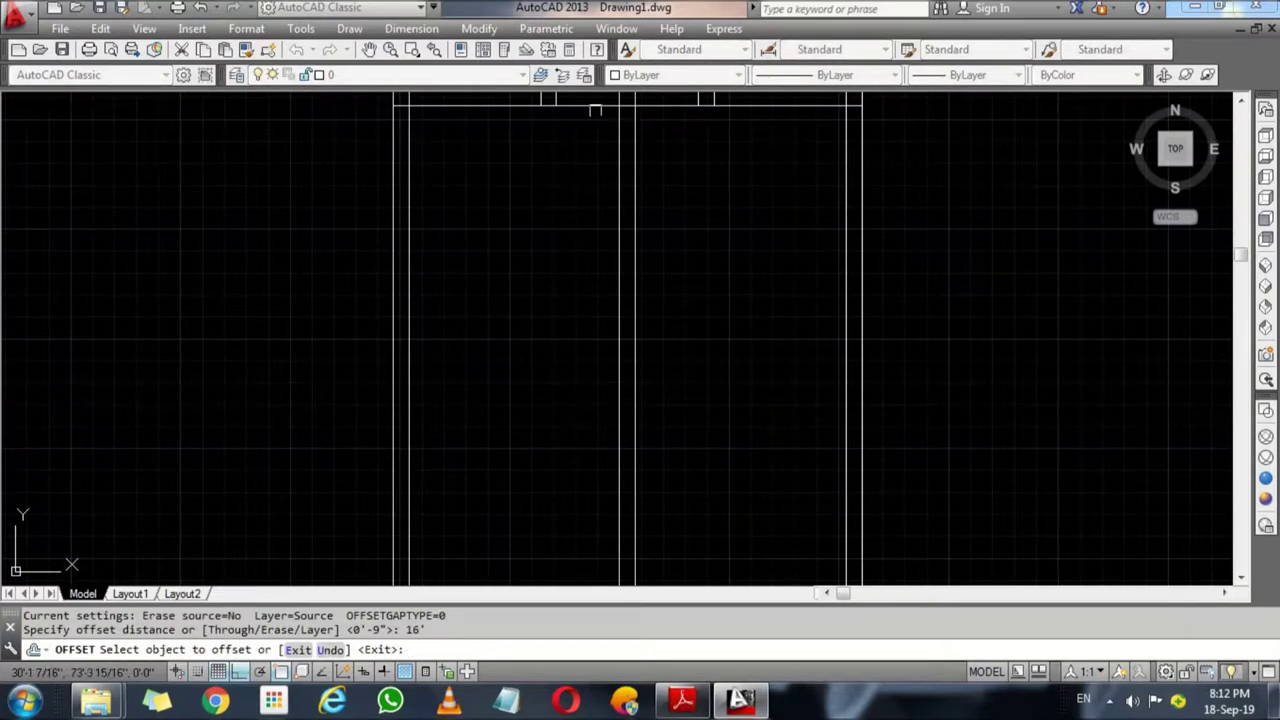
click(595, 110)
click(578, 275)
key(Return)
key(Return)
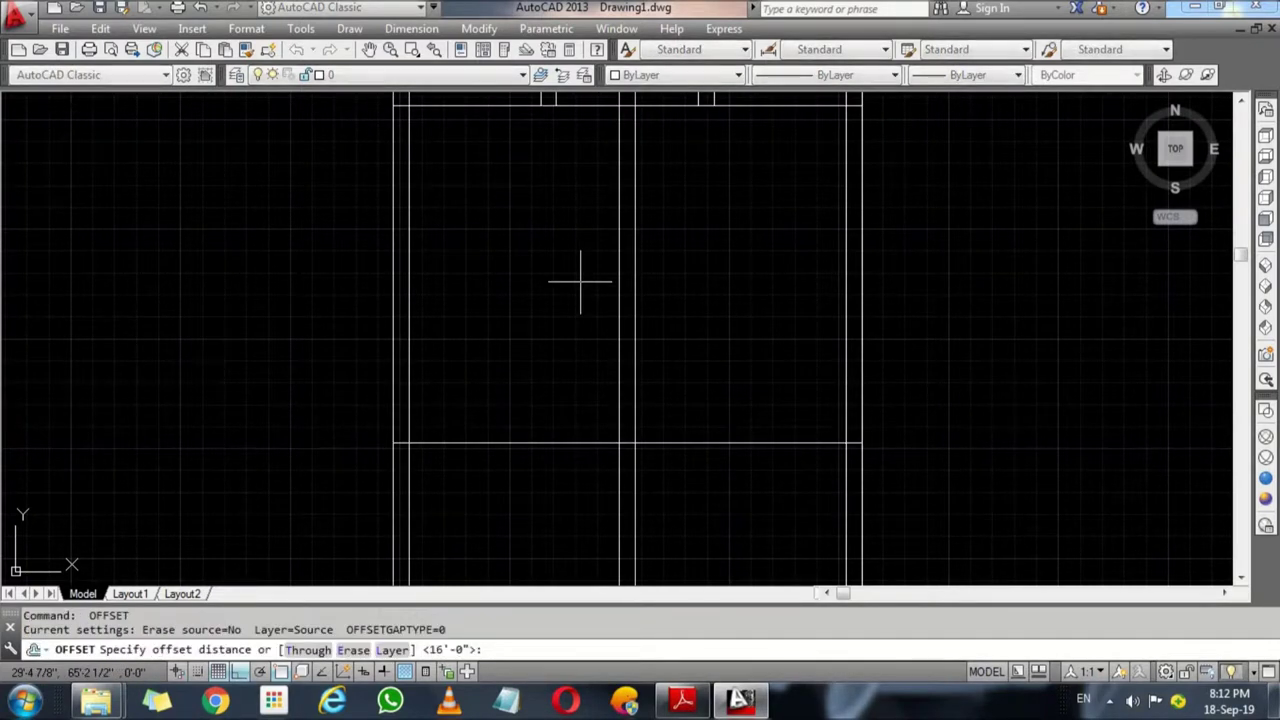
text(9)
key(Return)
click(567, 448)
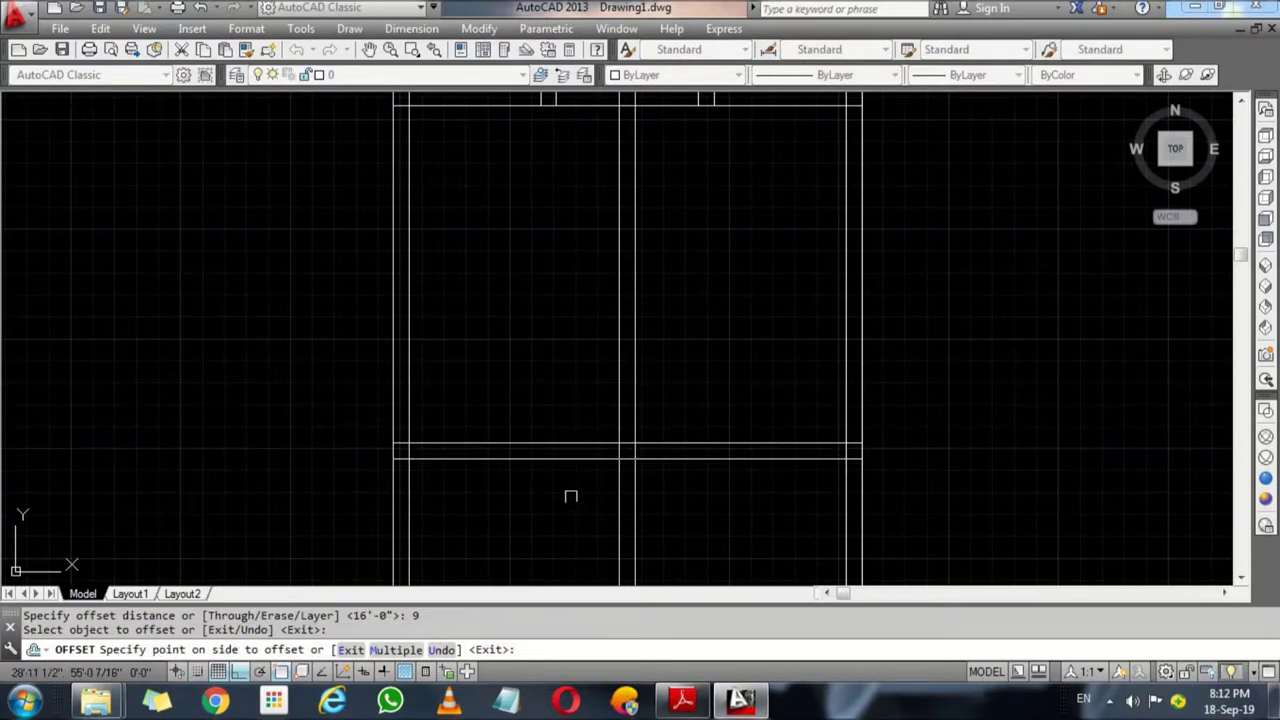
click(571, 495)
Step: Inspect the new 16' wall and compare it with the reference floor plan
middle_drag(628, 251, 584, 65)
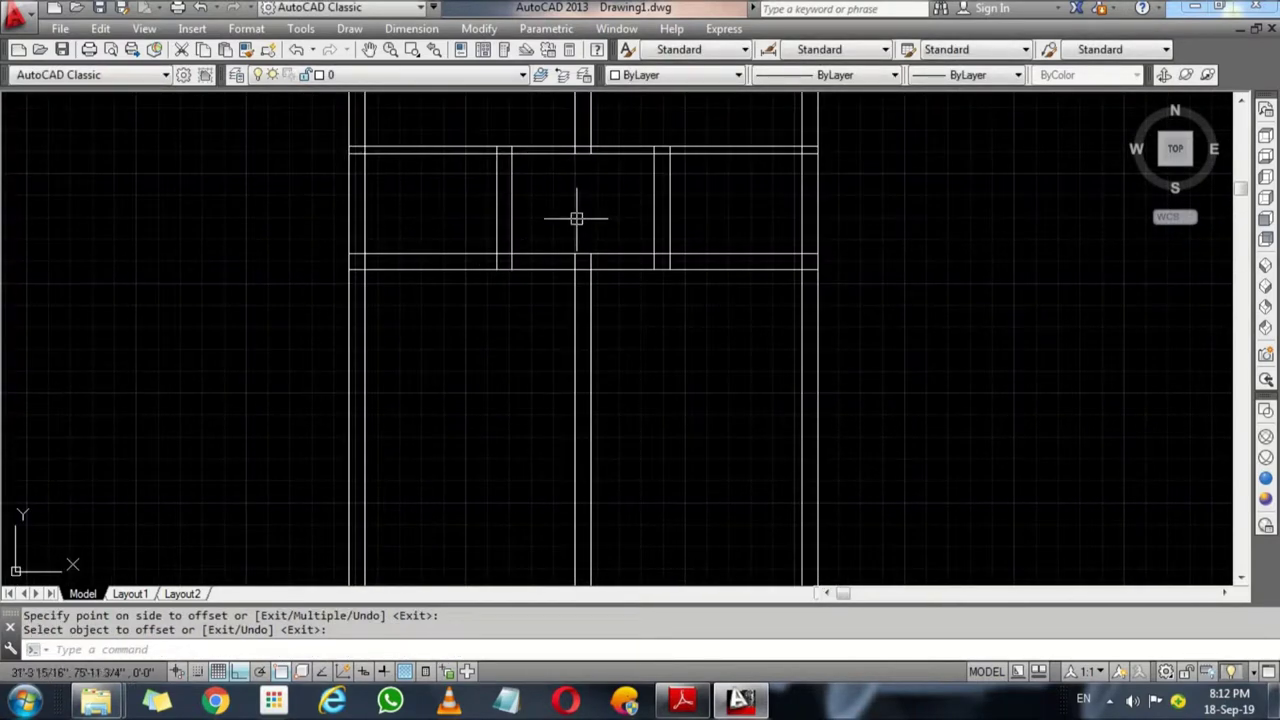
scroll(530, 280, down, 4)
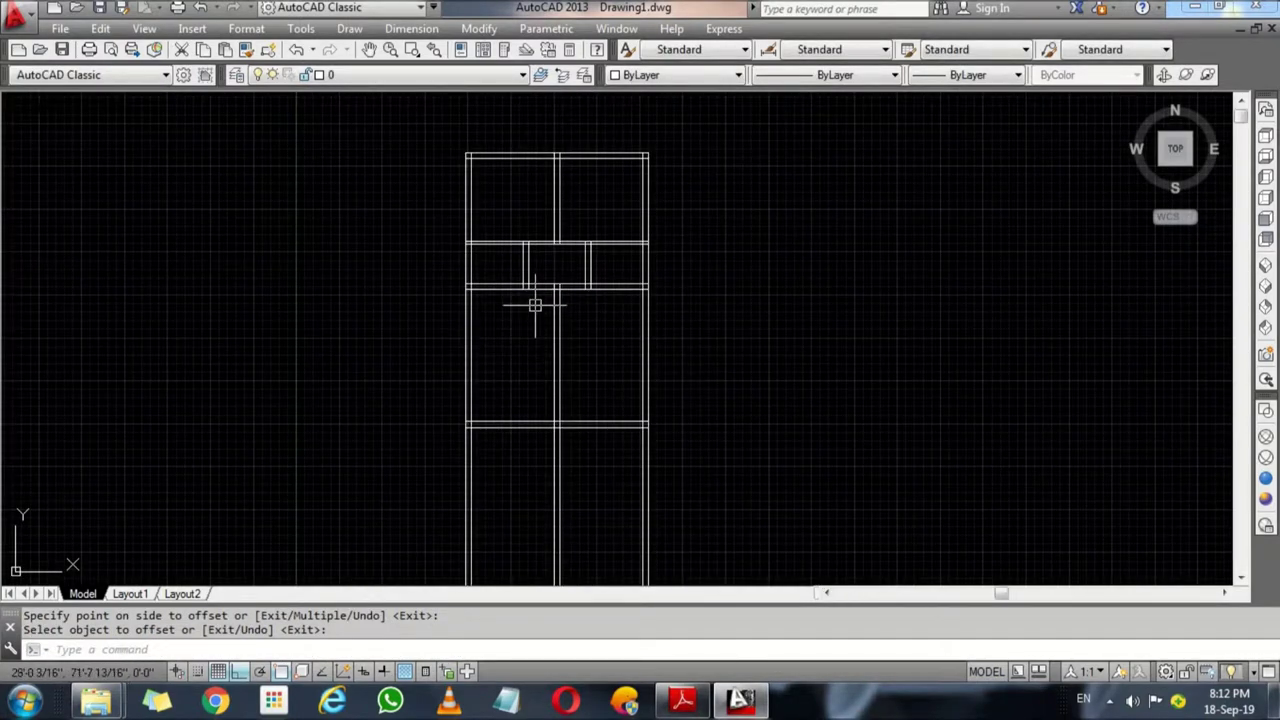
scroll(546, 286, up, 4)
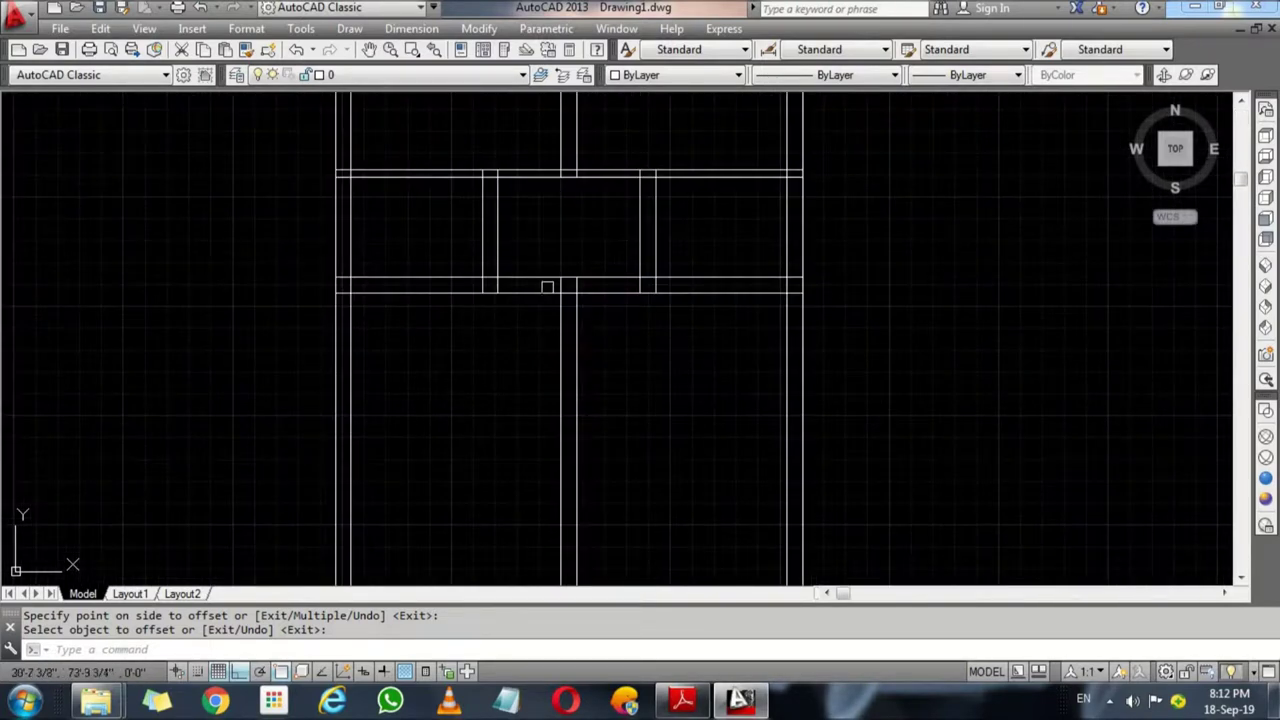
key(alt+Tab)
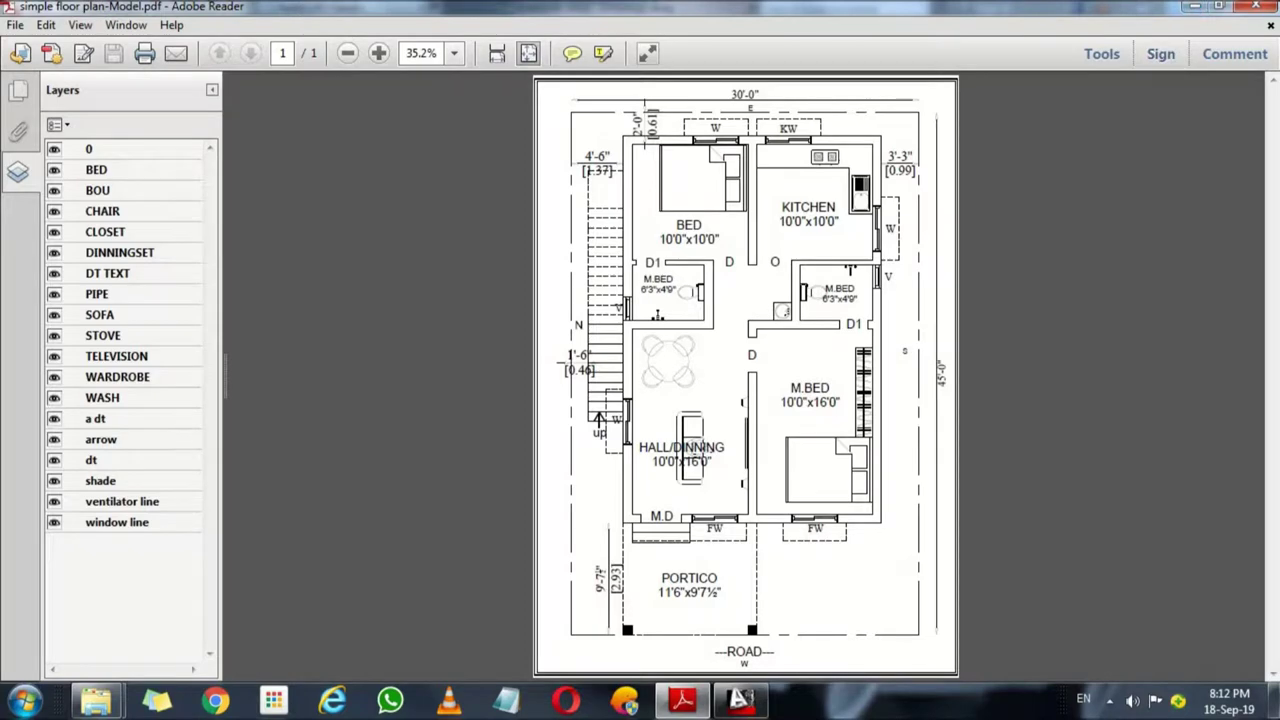
click(1194, 7)
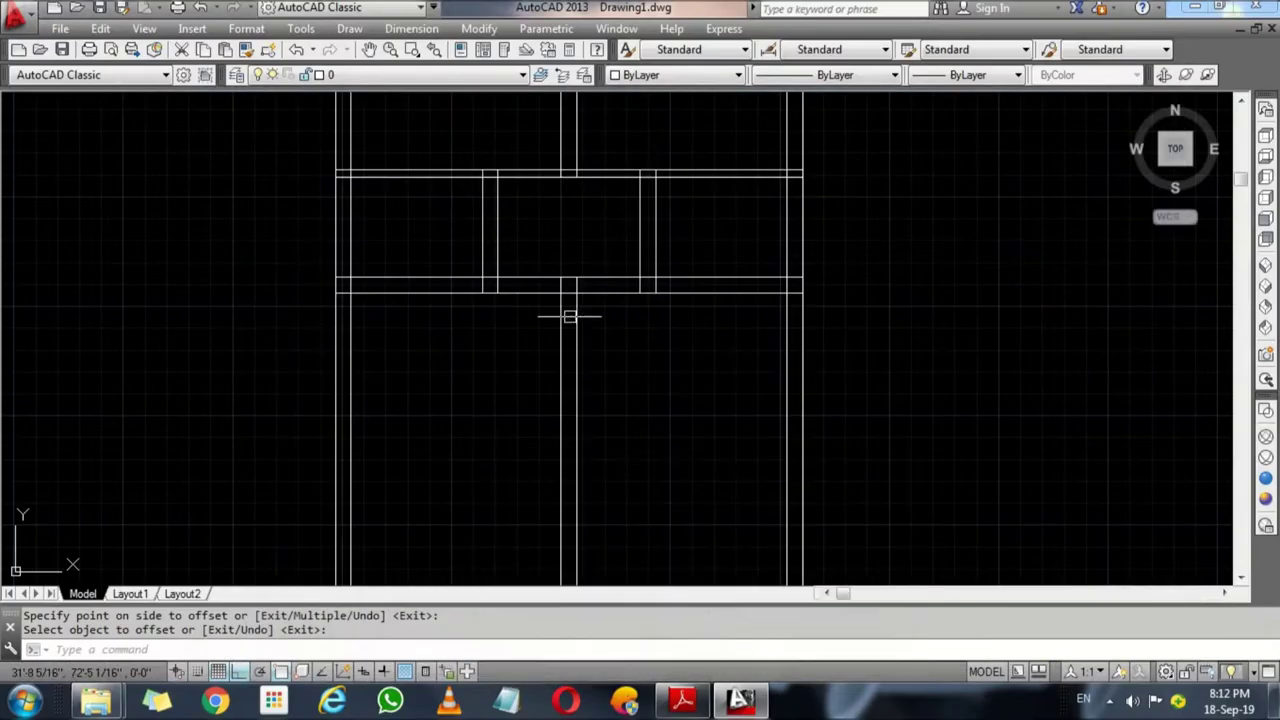
scroll(585, 255, down, 4)
scroll(595, 285, up, 4)
scroll(650, 455, down, 4)
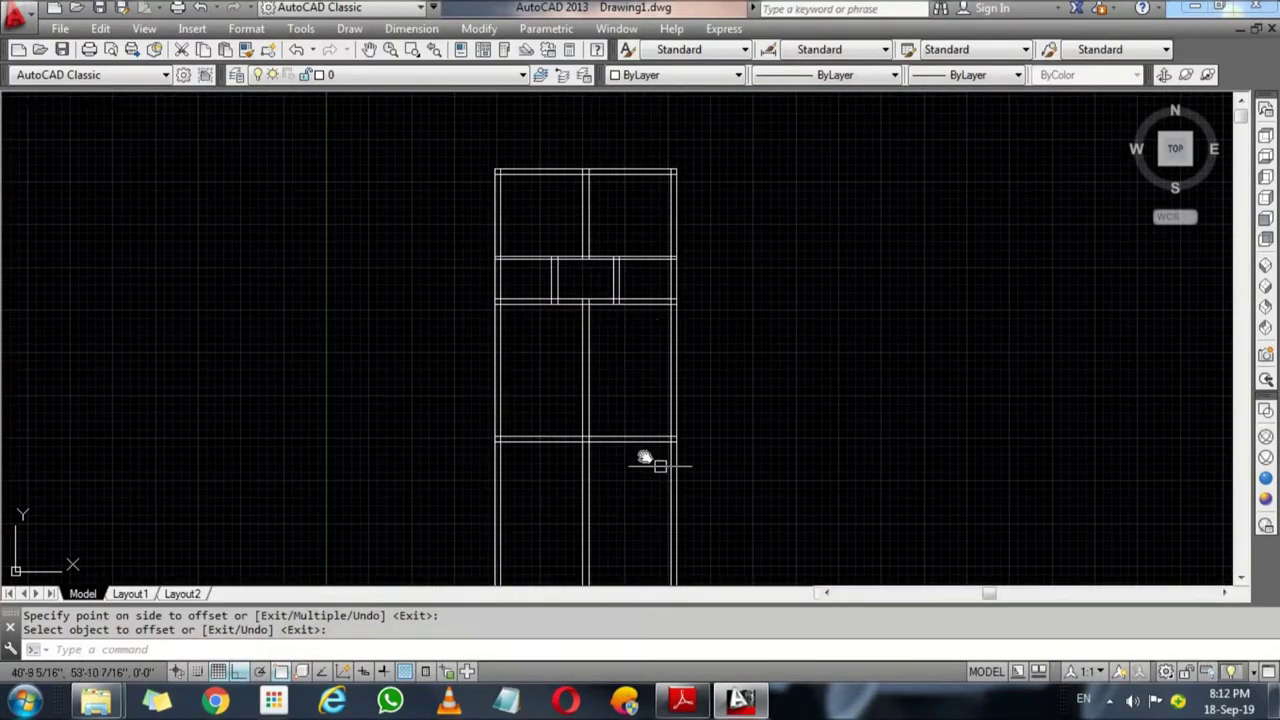
text(tr)
Step: Trim the three stray vertical wall lines below the 16' wall, then consult the reference PDF
key(Return)
key(Return)
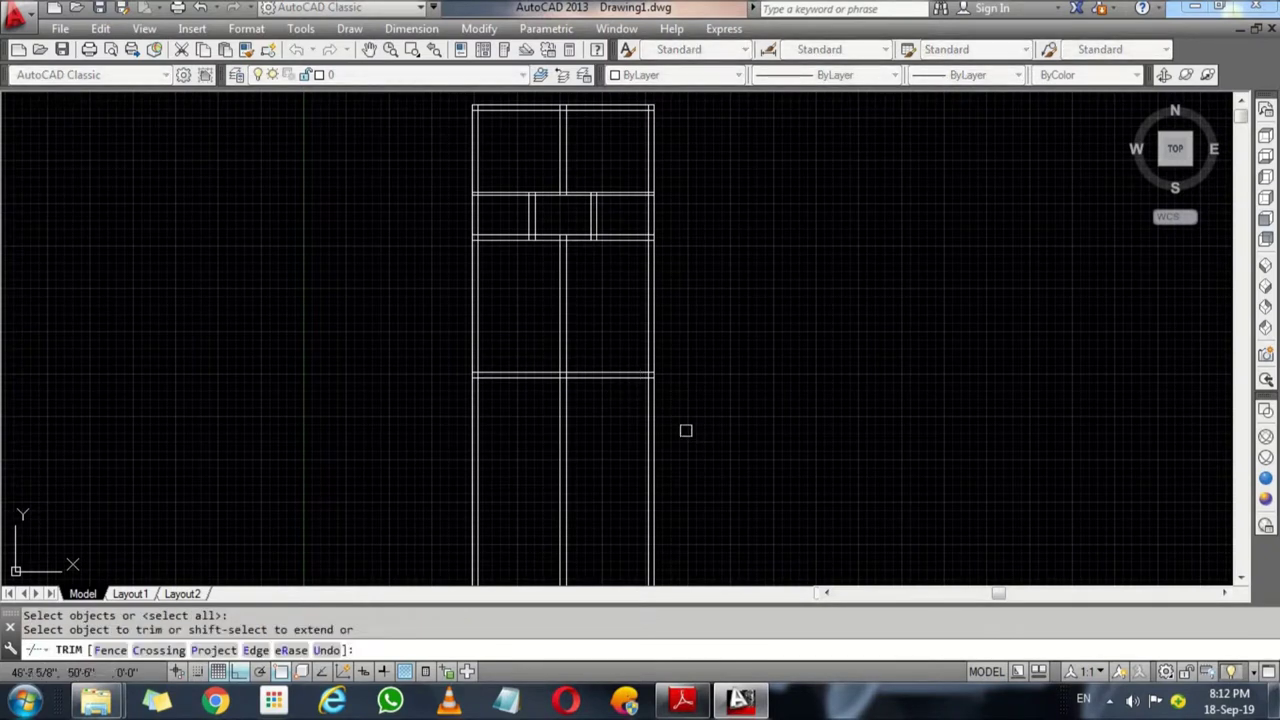
click(686, 429)
click(600, 441)
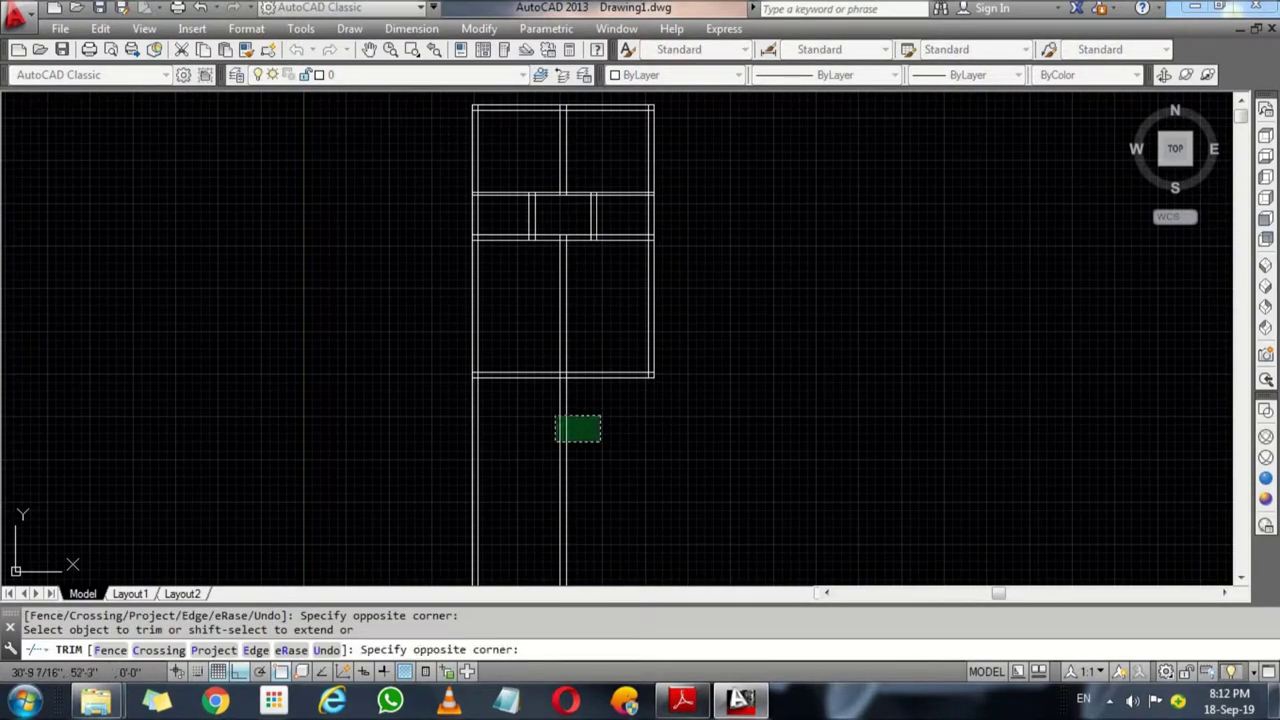
click(554, 417)
click(520, 437)
click(462, 426)
key(Return)
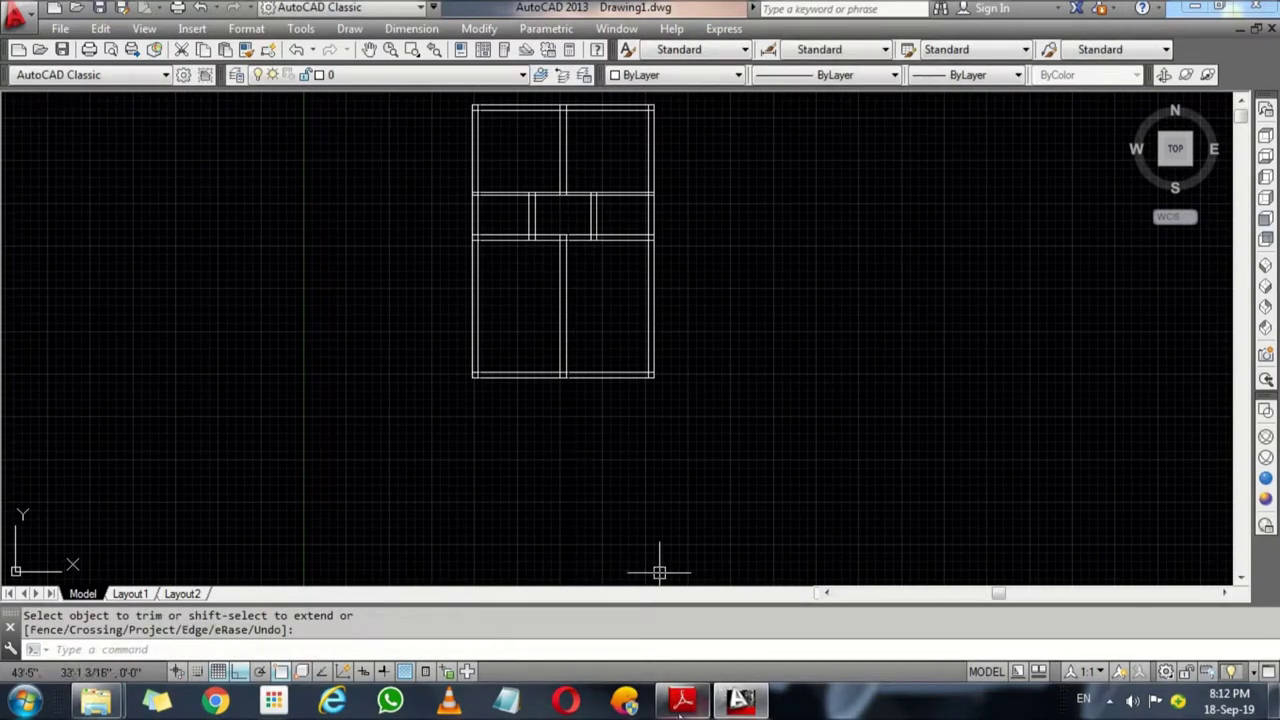
click(683, 700)
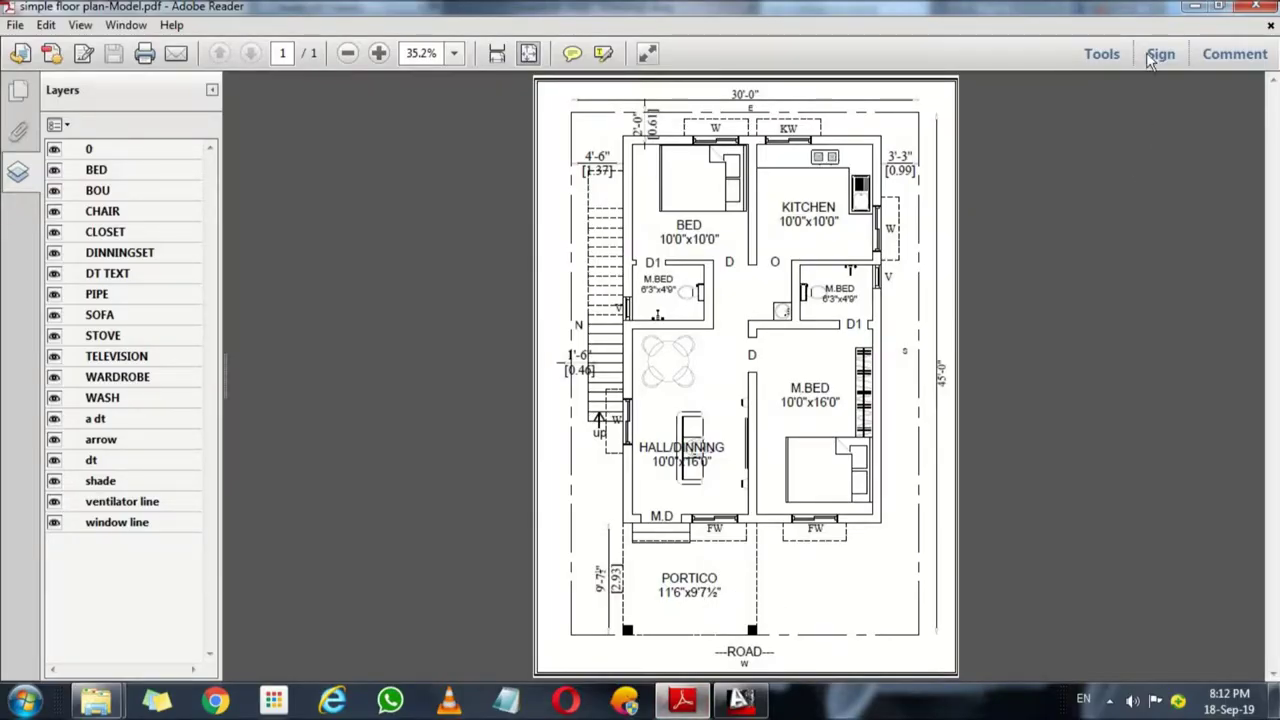
Step: Offset the bottom wall line 9'7.5" down as the portico's outer edge
click(1194, 6)
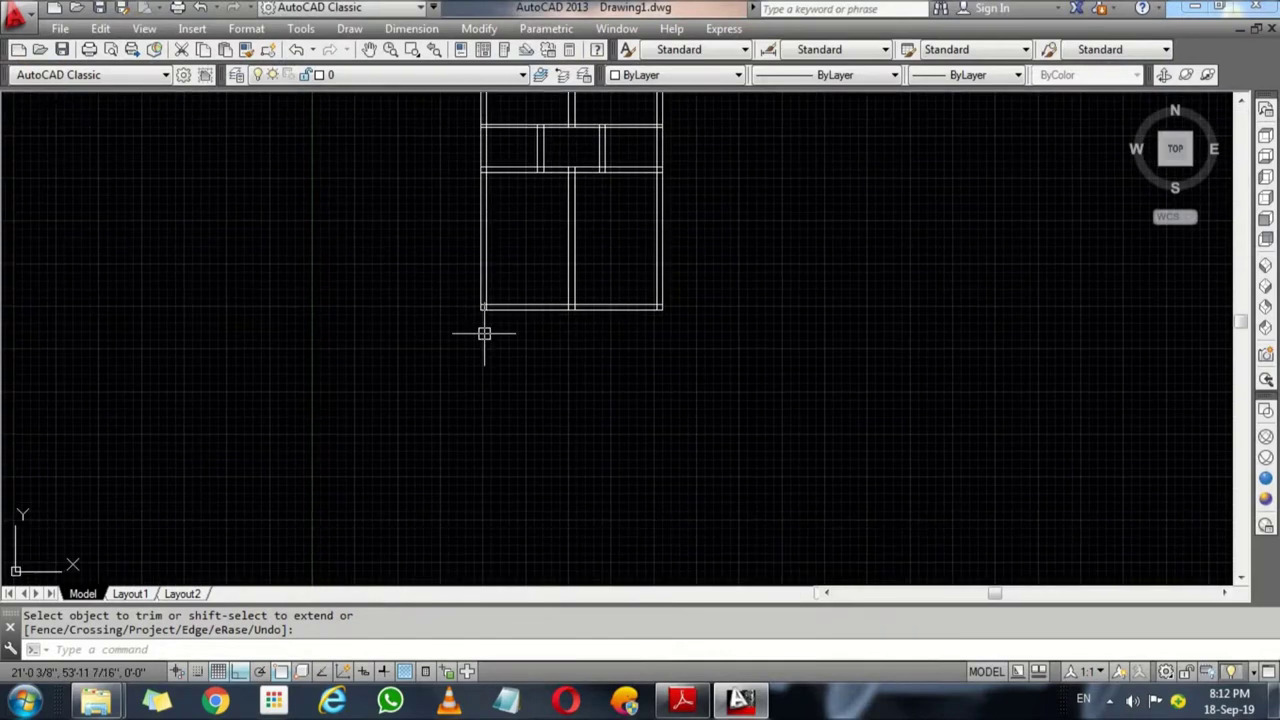
text(o)
key(Return)
text(9)
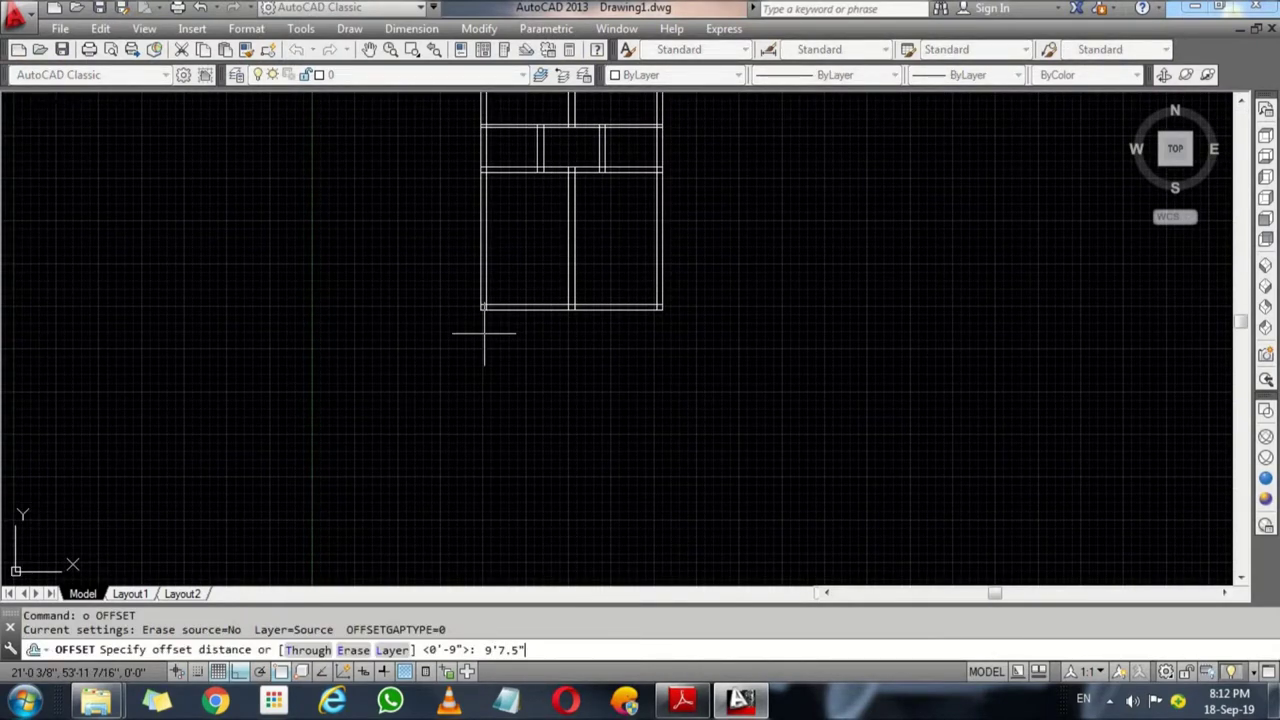
key(Return)
scroll(530, 312, up, 4)
click(546, 300)
click(550, 370)
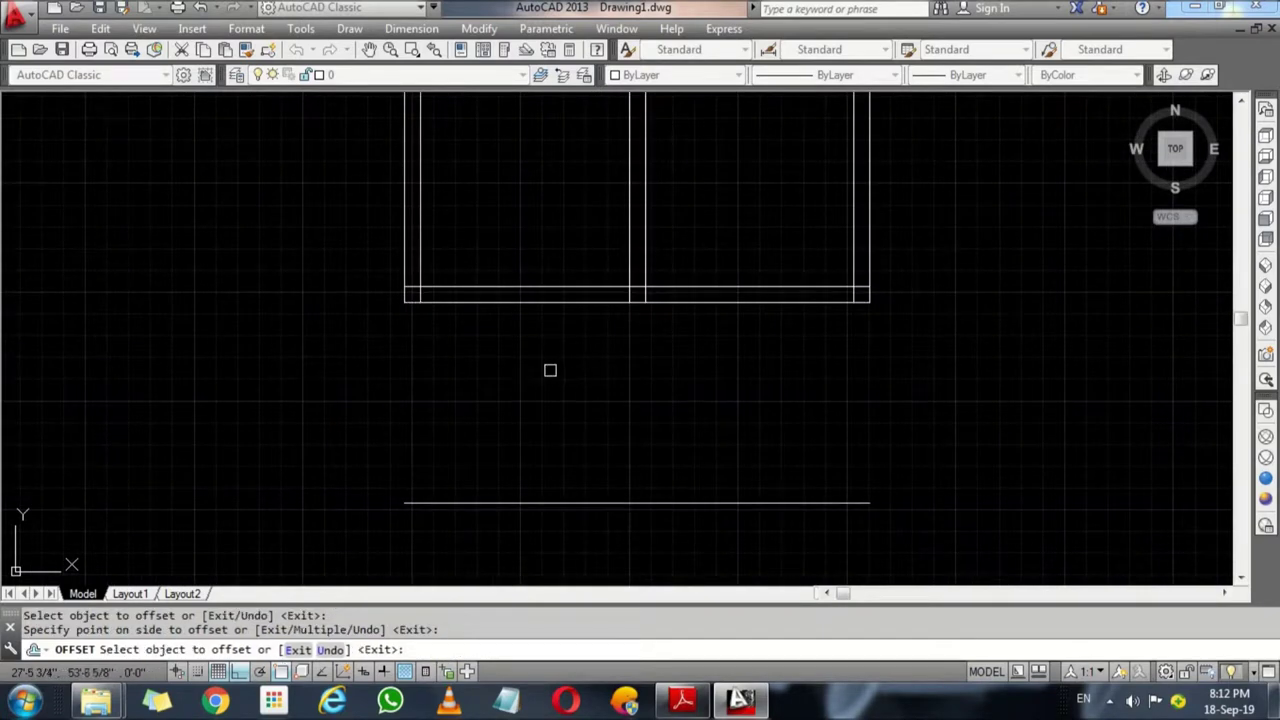
key(Return)
Step: Draw the portico's left side from the plan's bottom-left corner down to the new edge
text(l)
key(Return)
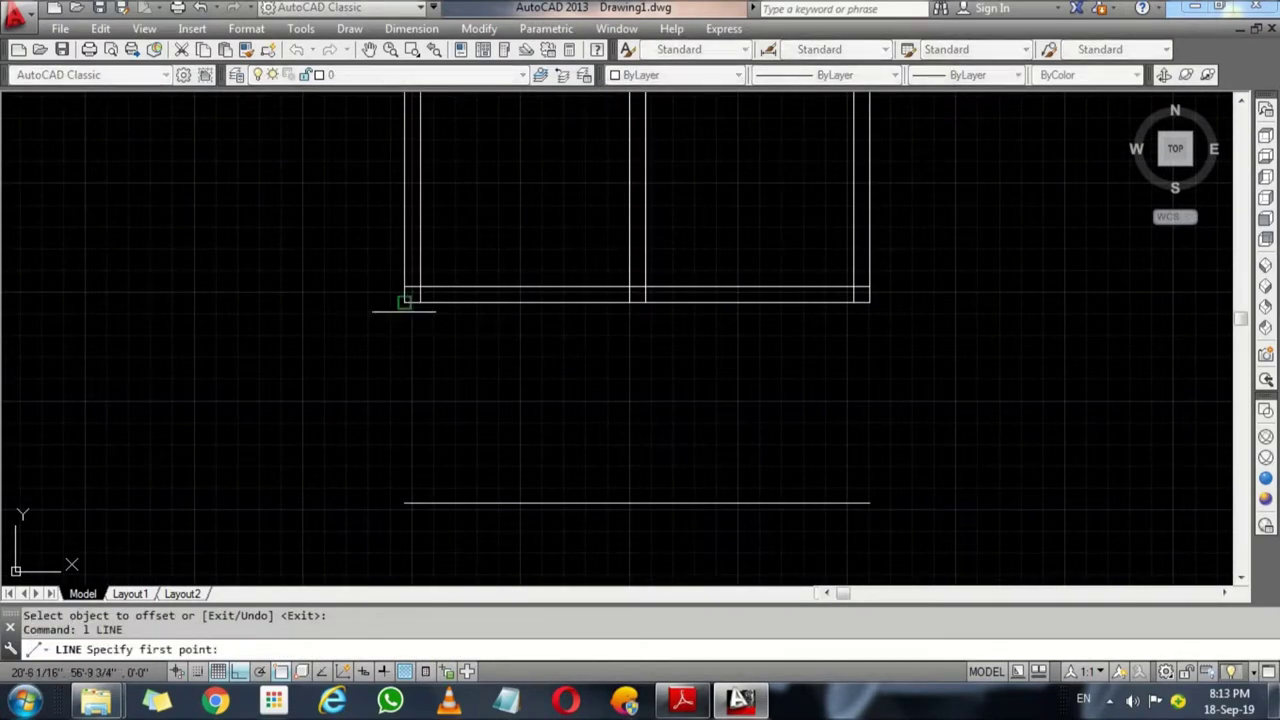
click(405, 300)
click(405, 503)
key(Return)
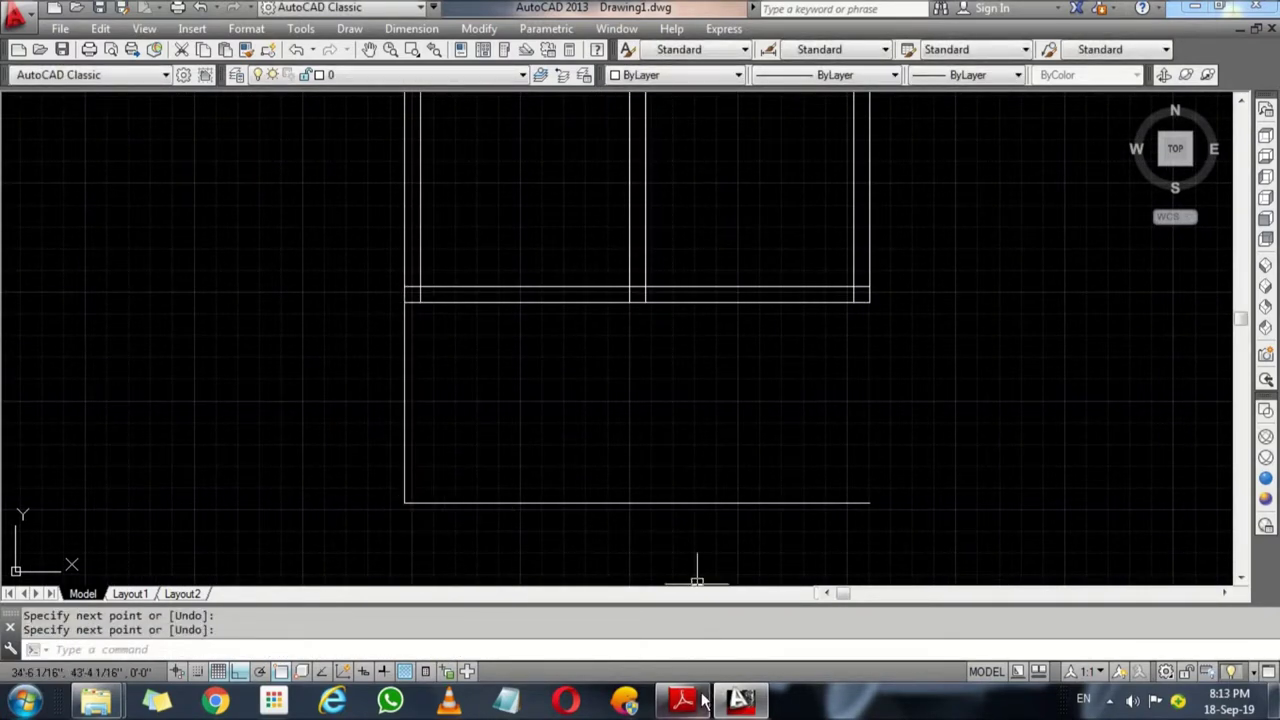
click(700, 702)
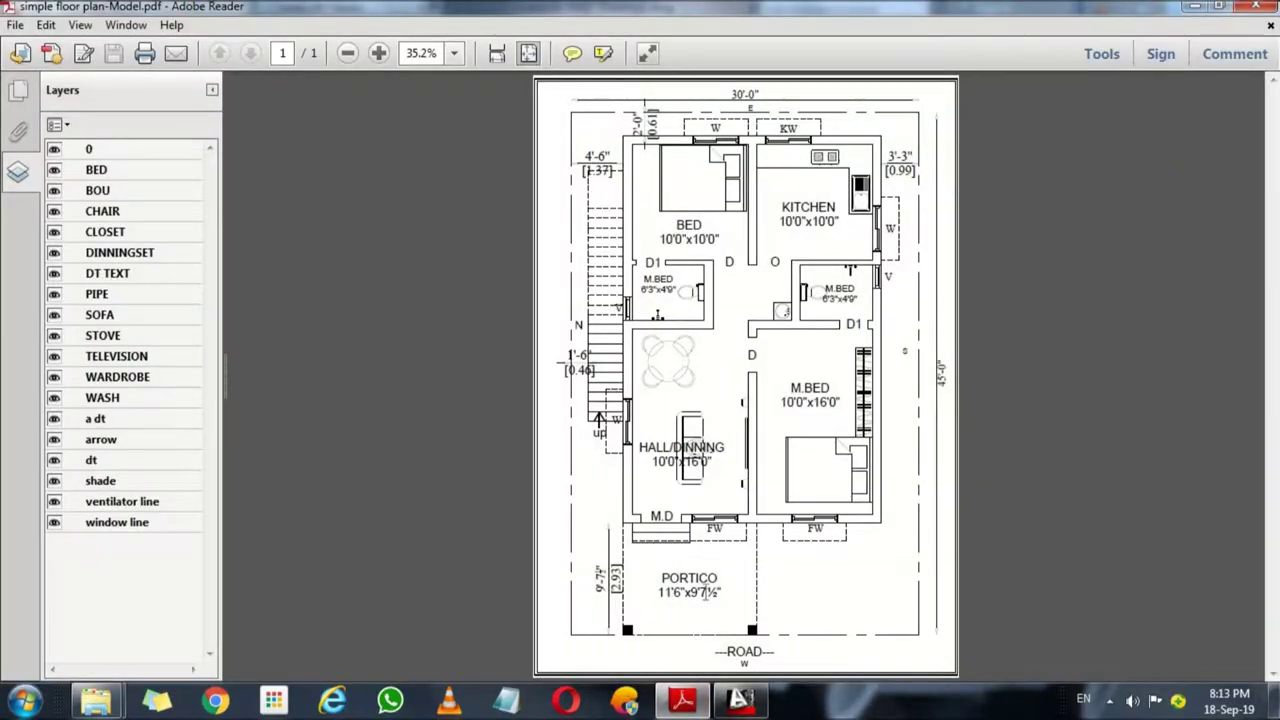
click(1194, 8)
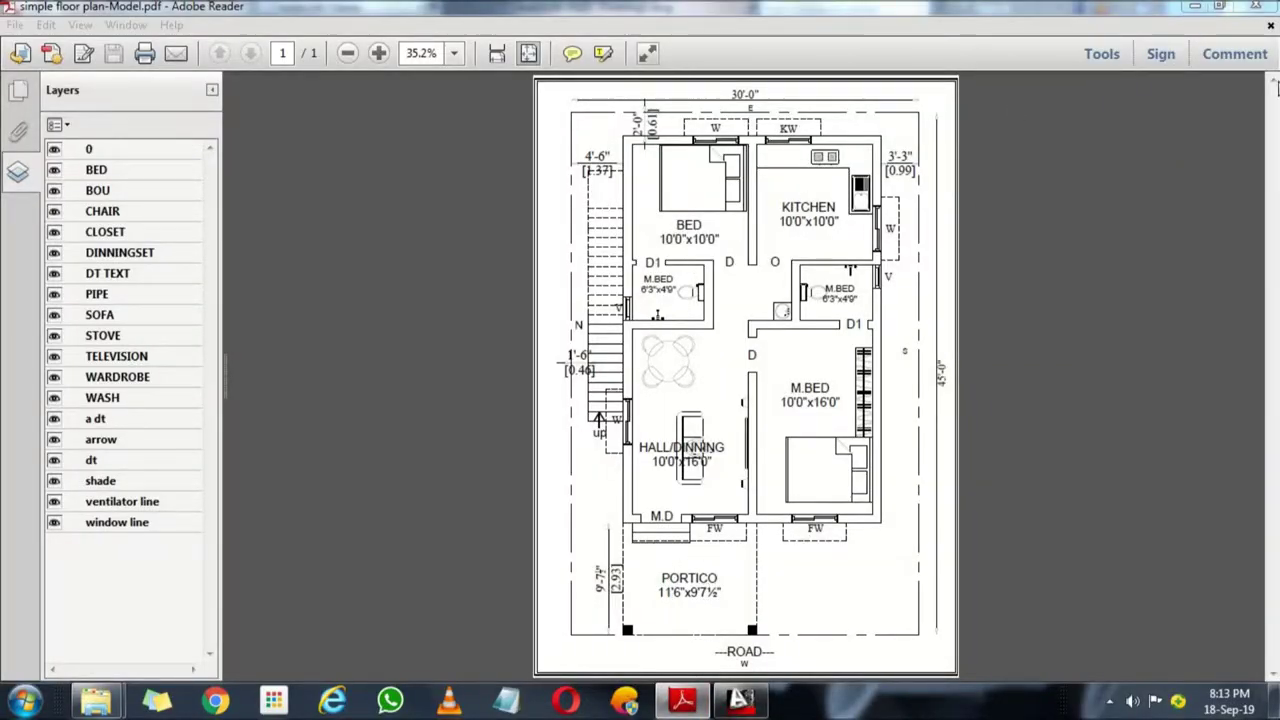
click(1194, 8)
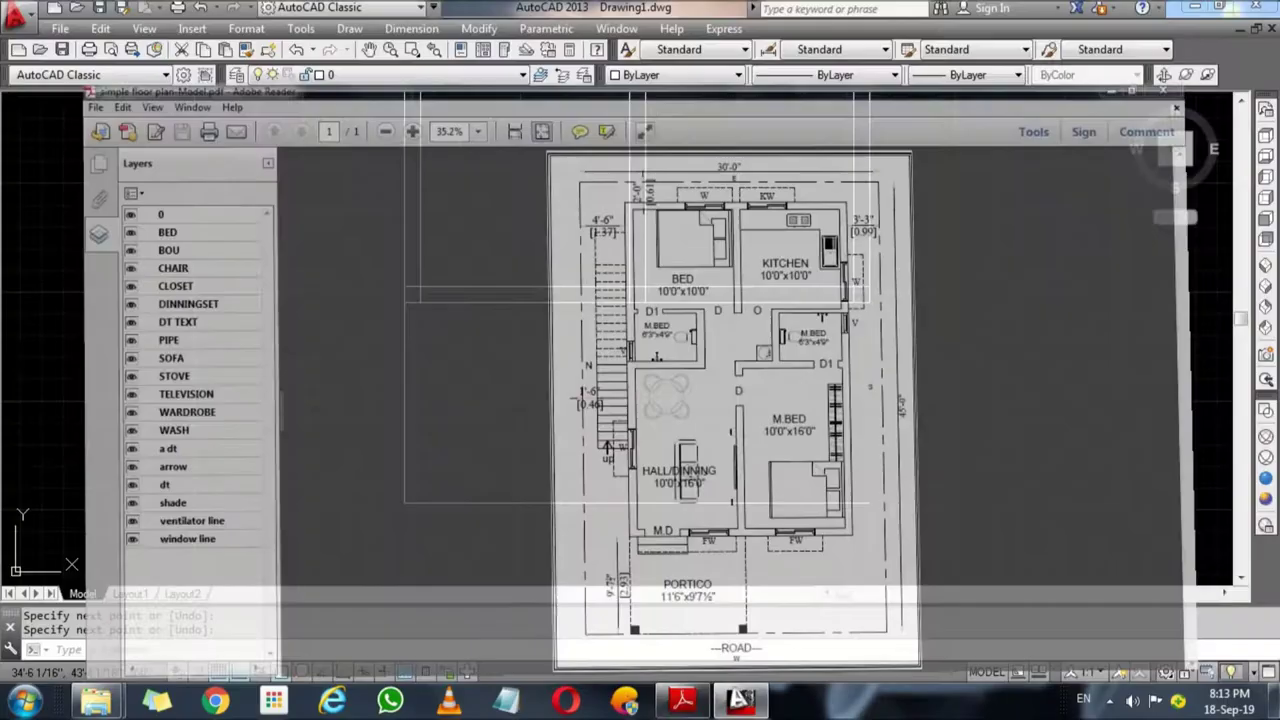
text(p)
Step: Offset the portico's left side 11'6" to the right to form its right side
key(Return)
text(11)
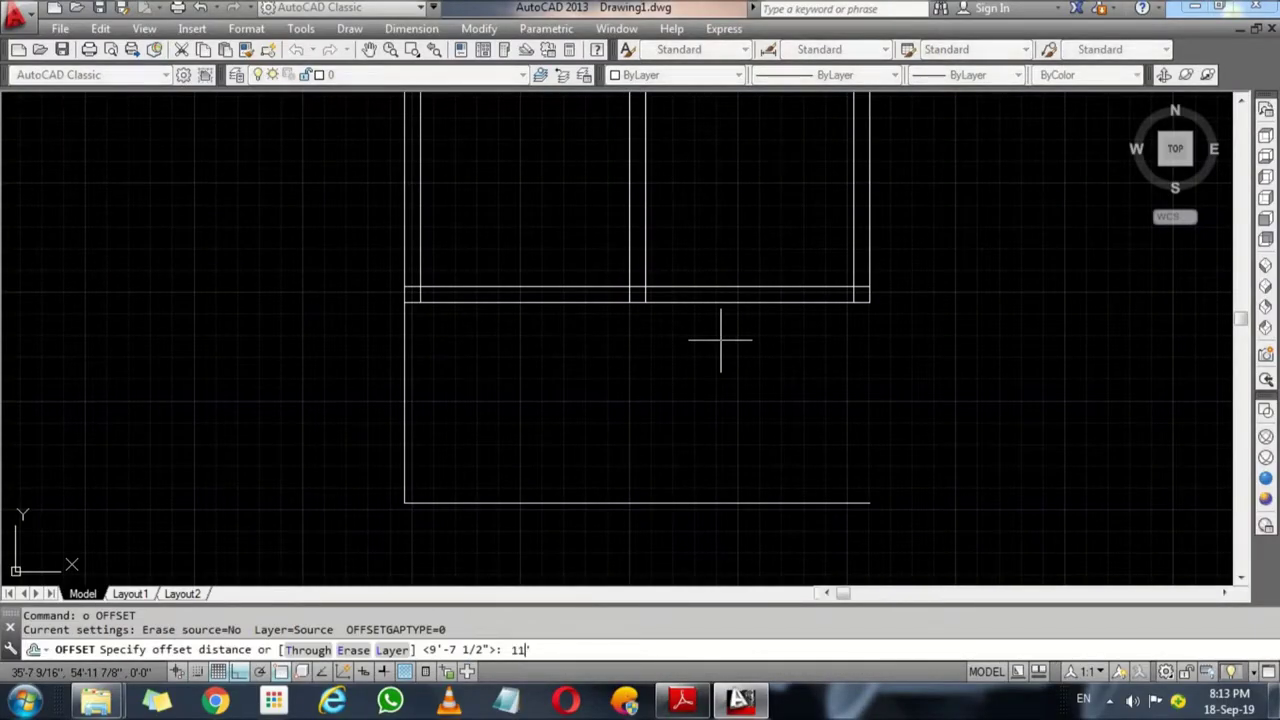
text('6)
key(Return)
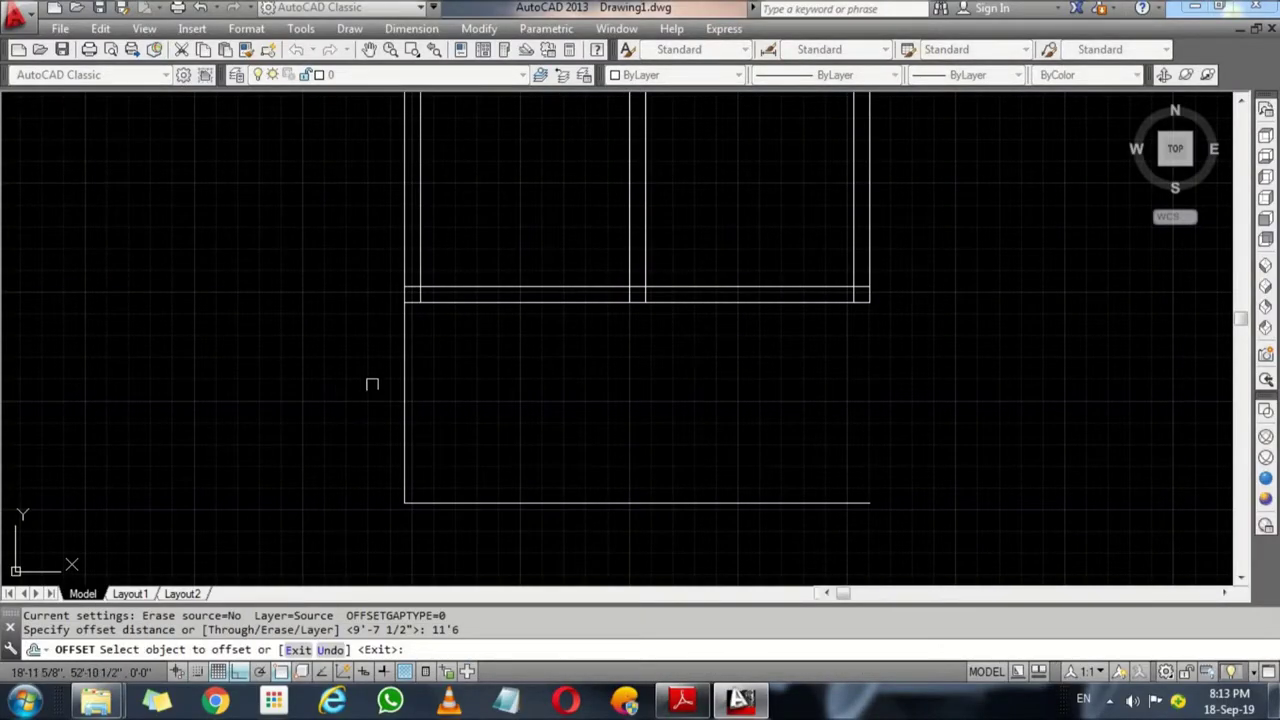
click(404, 368)
click(640, 370)
key(Escape)
Step: Fillet the portico's bottom line with its right side into a clean corner; check the reference
text(f)
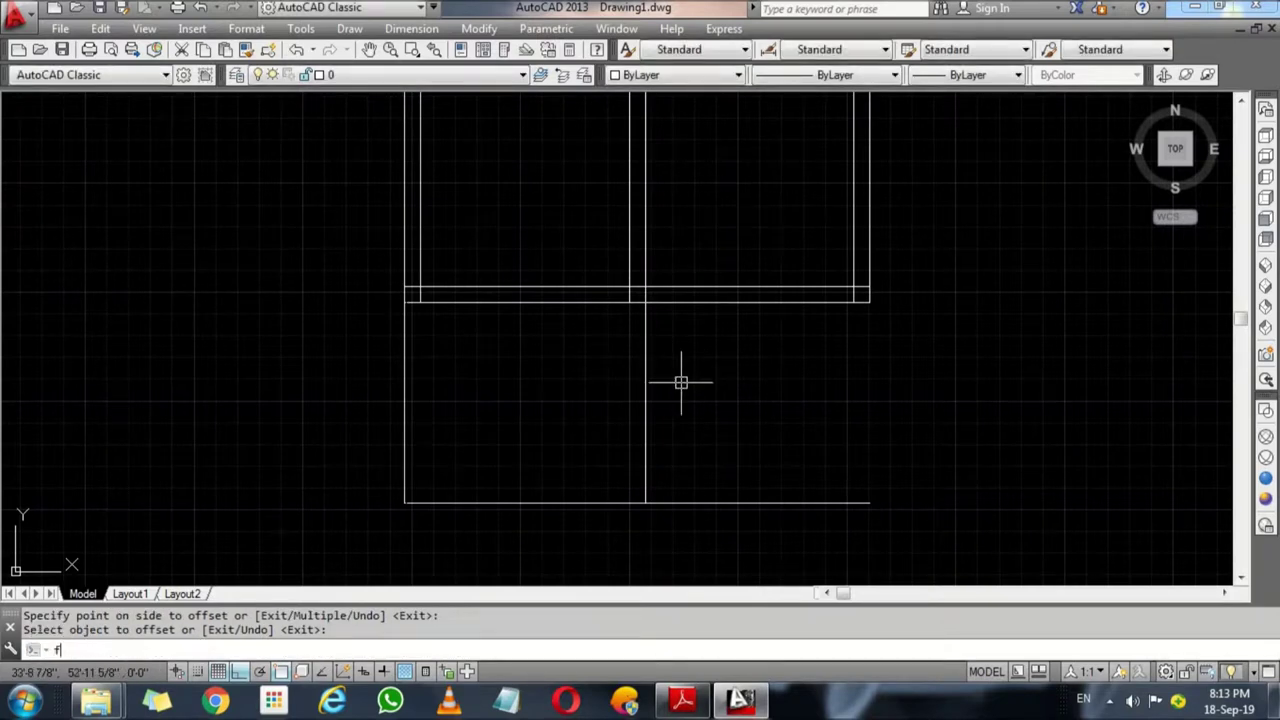
key(Return)
click(624, 504)
click(646, 465)
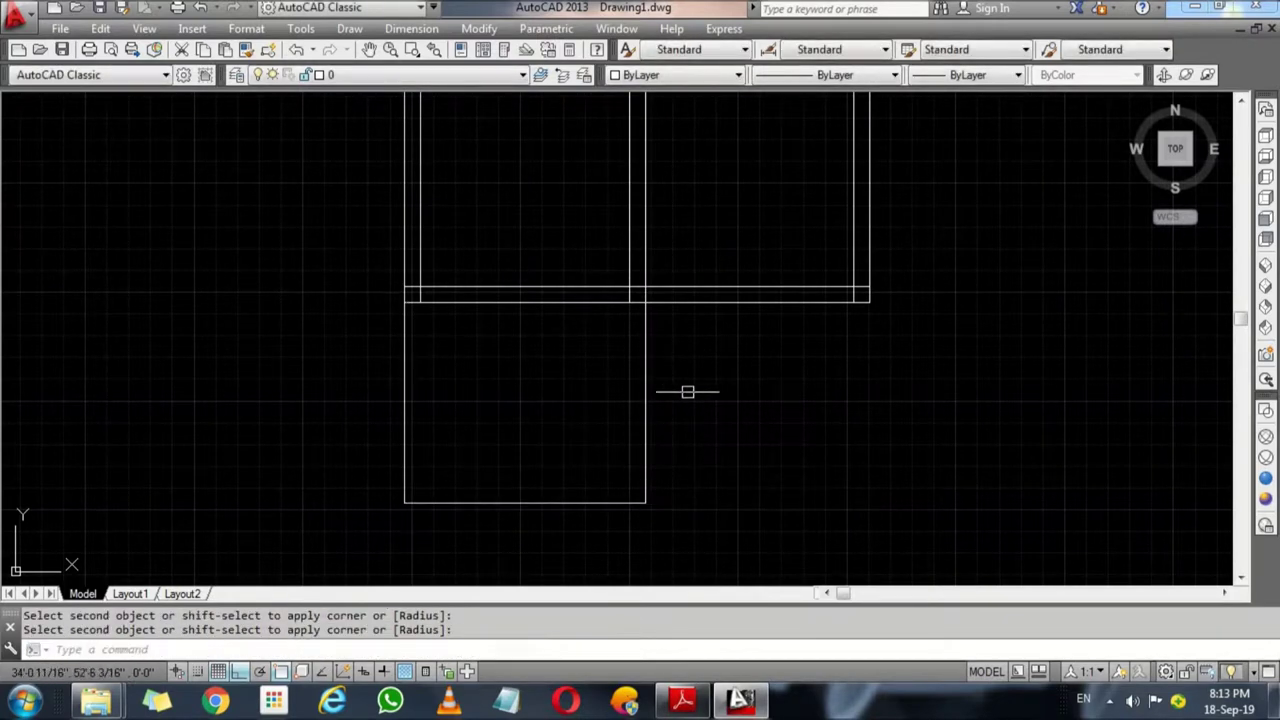
scroll(762, 408, down, 3)
scroll(663, 300, up, 1)
scroll(623, 300, up, 2)
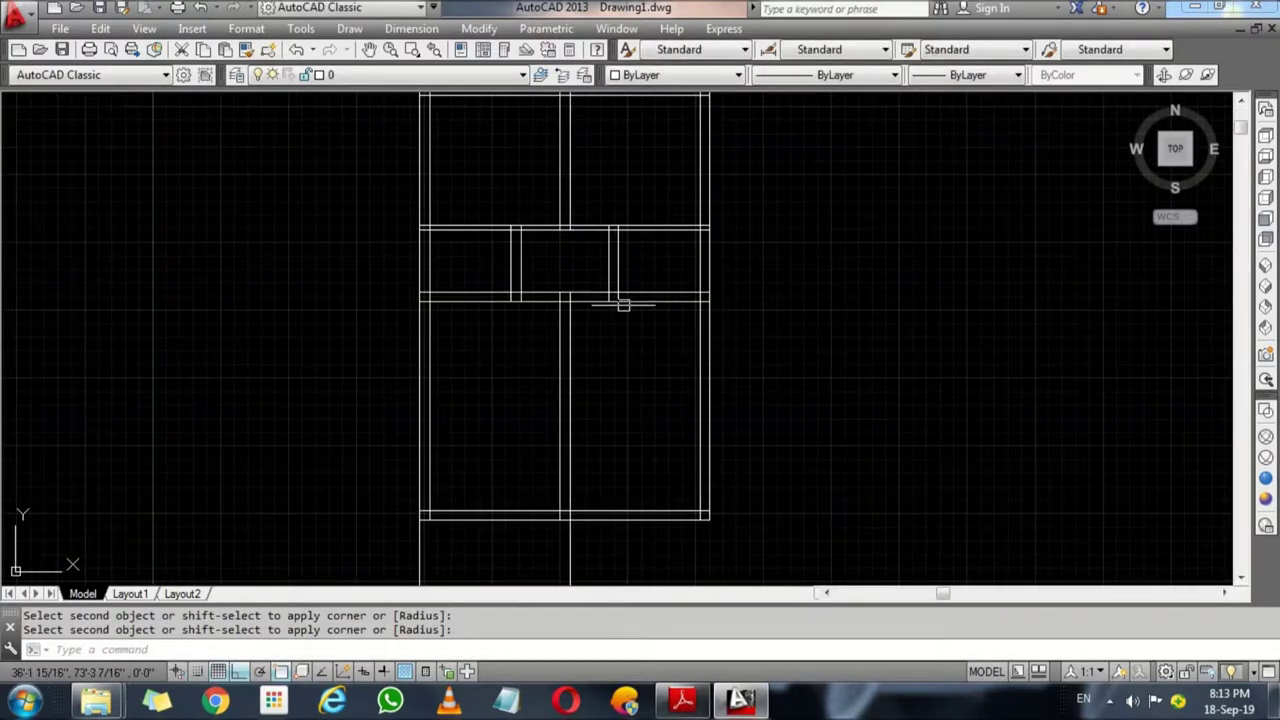
click(683, 700)
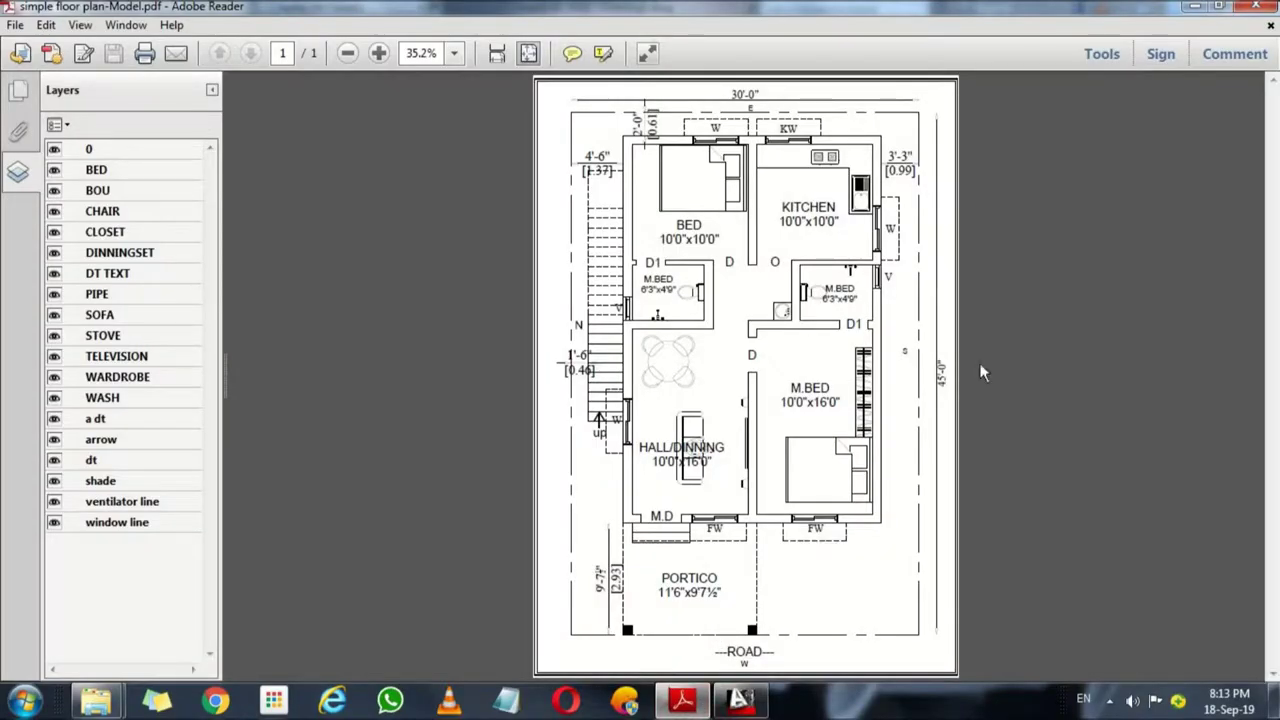
click(1197, 8)
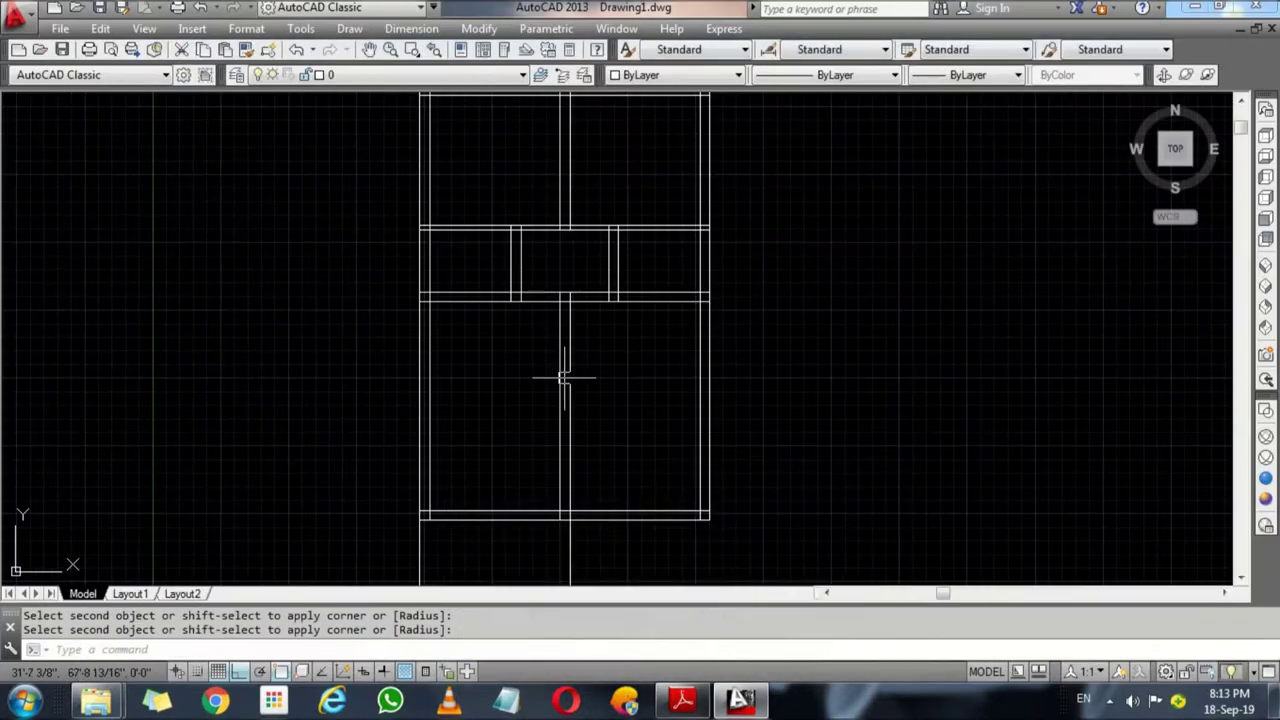
Step: Trim the overlapping wall lines at the first junction, then the left and middle junctions
text(tr)
key(Return)
key(Return)
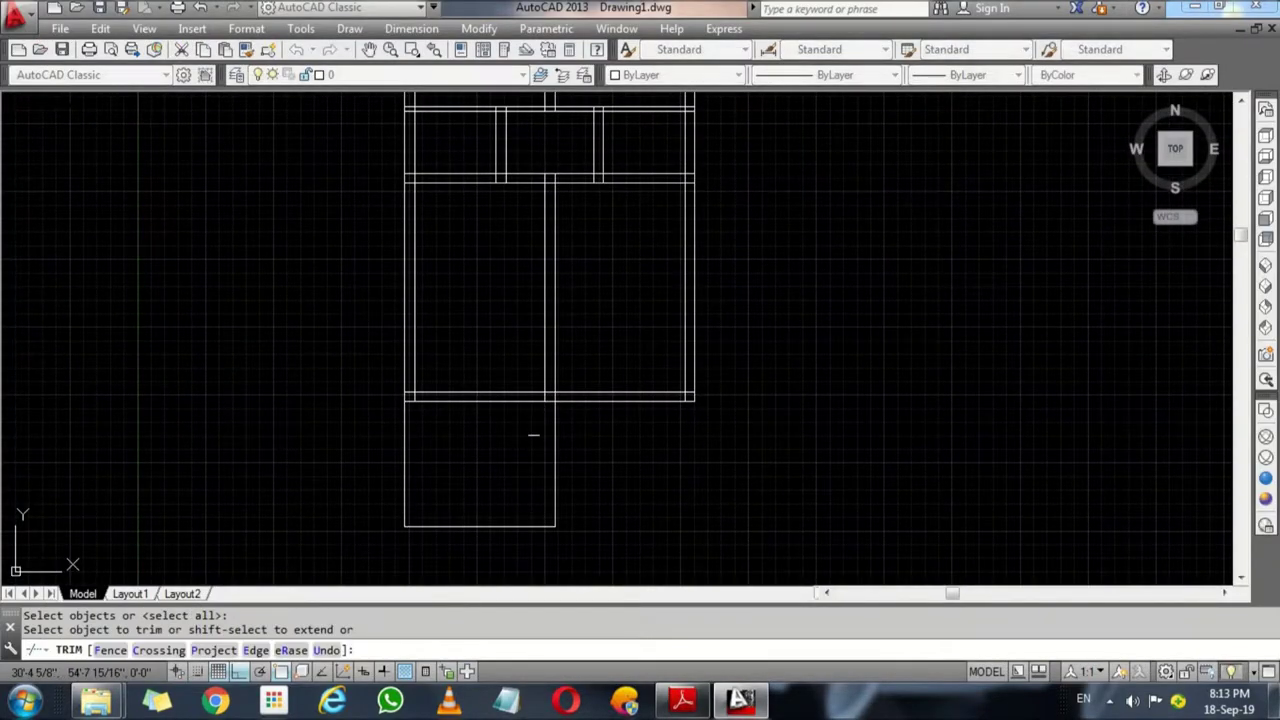
scroll(555, 368, up, 8)
click(610, 268)
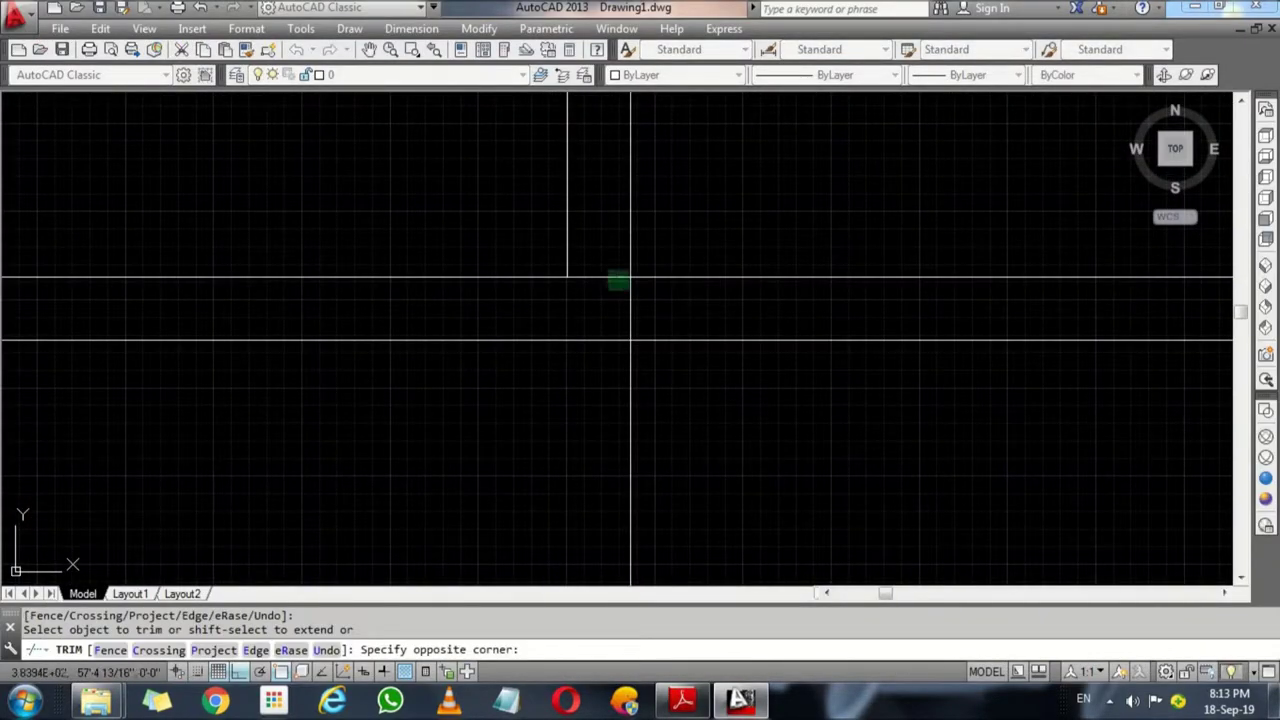
click(626, 294)
scroll(638, 307, down, 4)
scroll(638, 307, down, 2)
scroll(878, 312, up, 2)
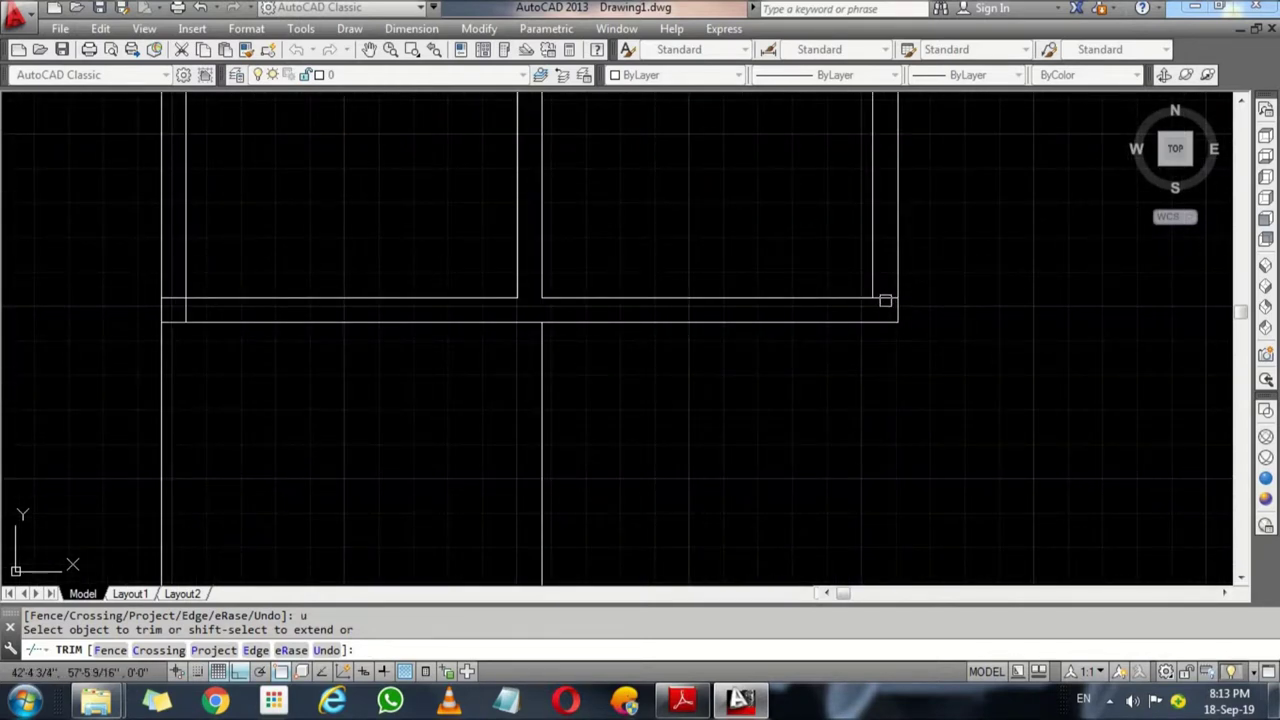
scroll(185, 304, up, 3)
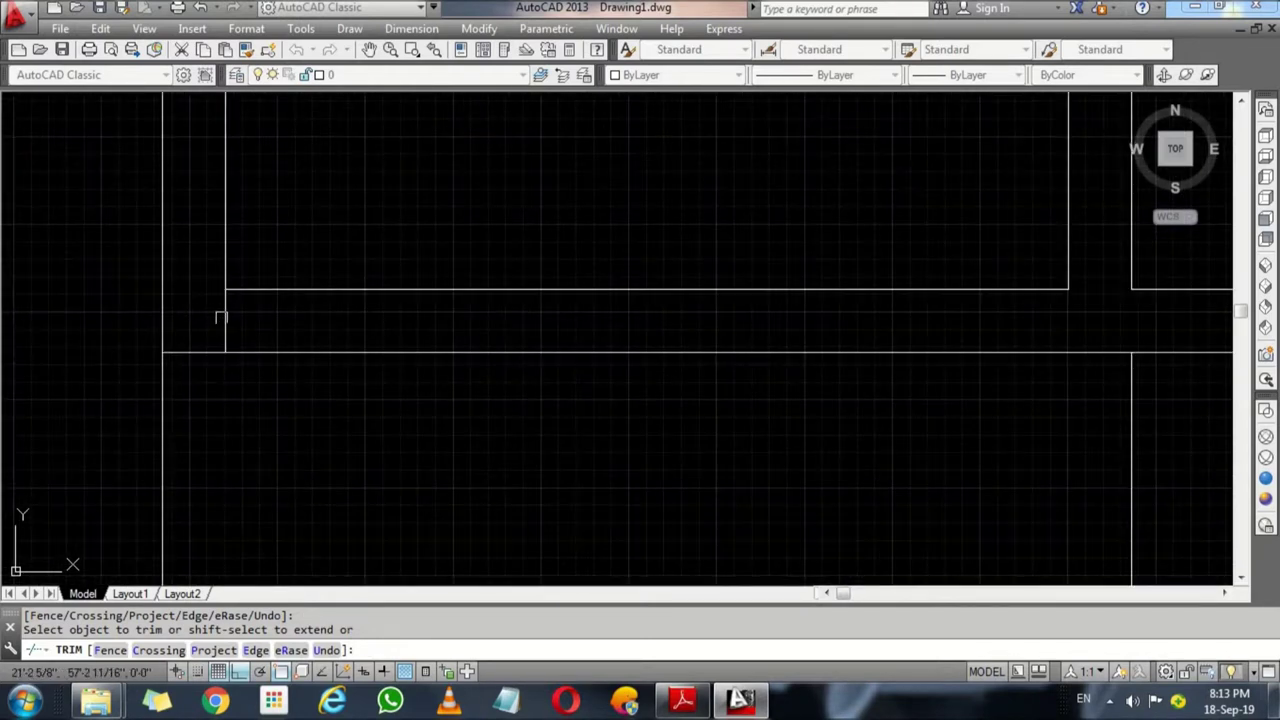
scroll(260, 300, down, 4)
scroll(297, 283, up, 2)
scroll(297, 263, up, 3)
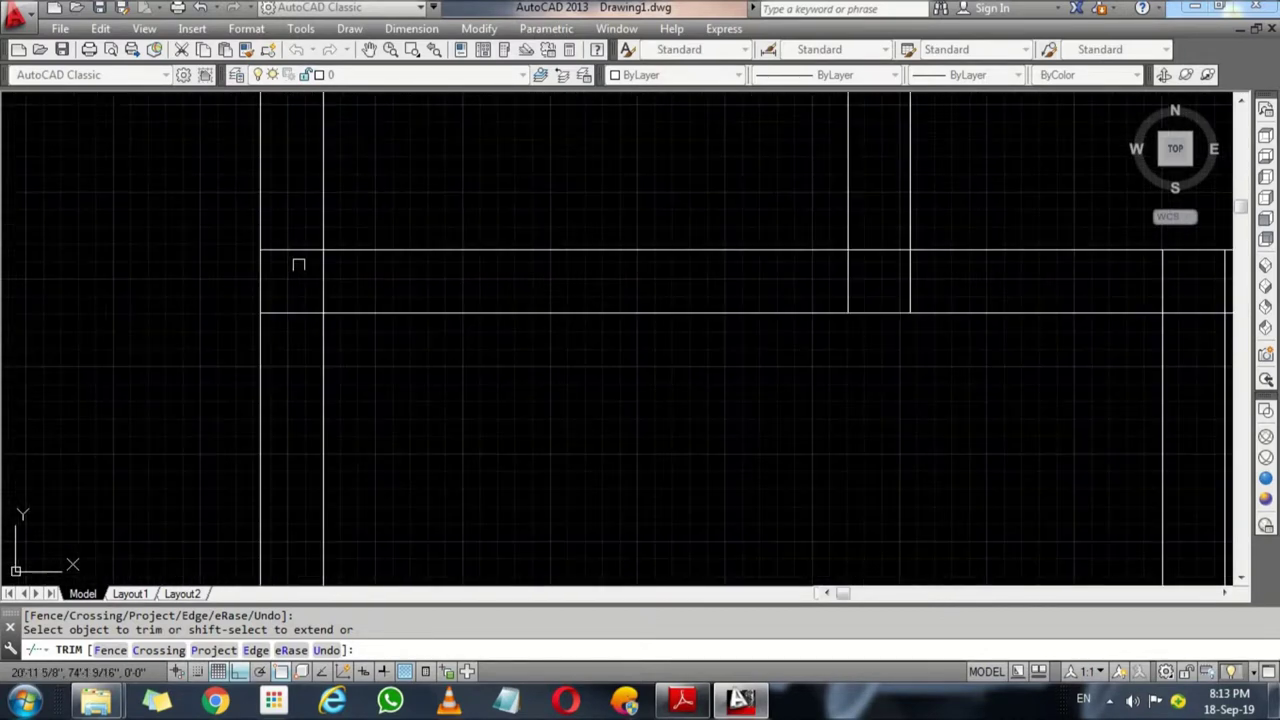
click(300, 238)
click(270, 330)
click(323, 275)
scroll(329, 271, down, 4)
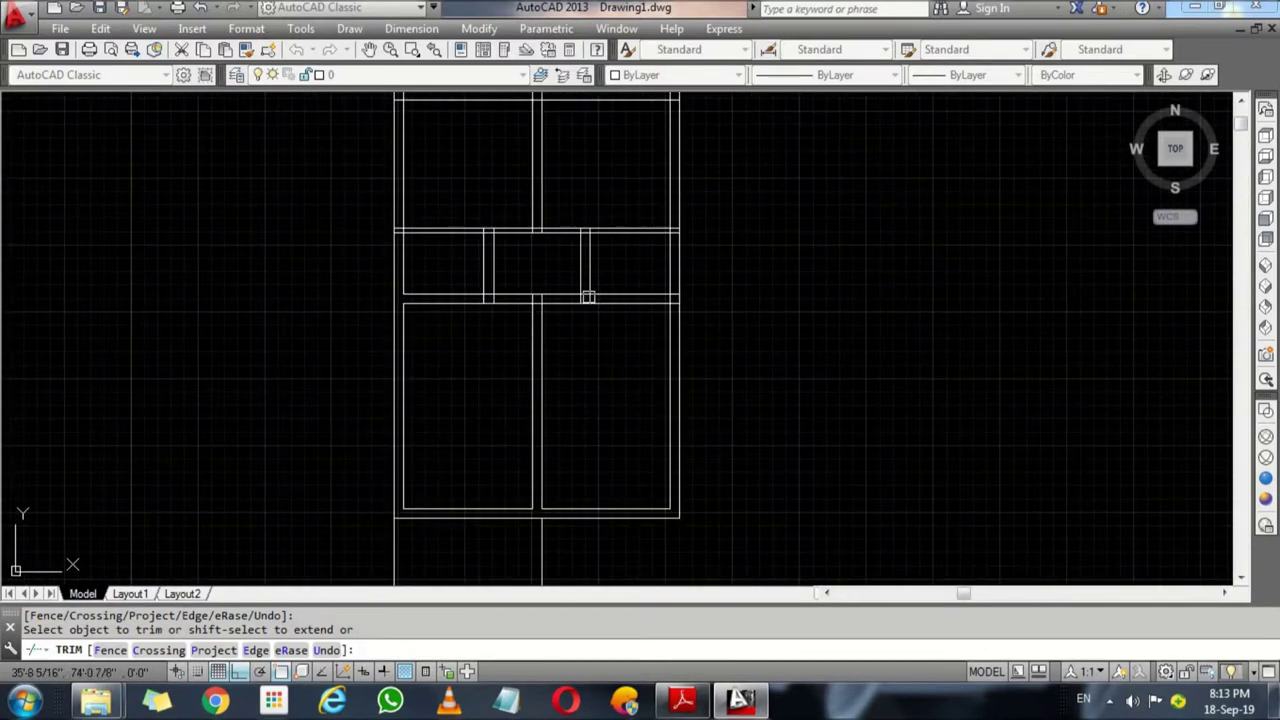
scroll(586, 289, up, 2)
click(424, 350)
click(392, 268)
middle_drag(467, 292, 483, 392)
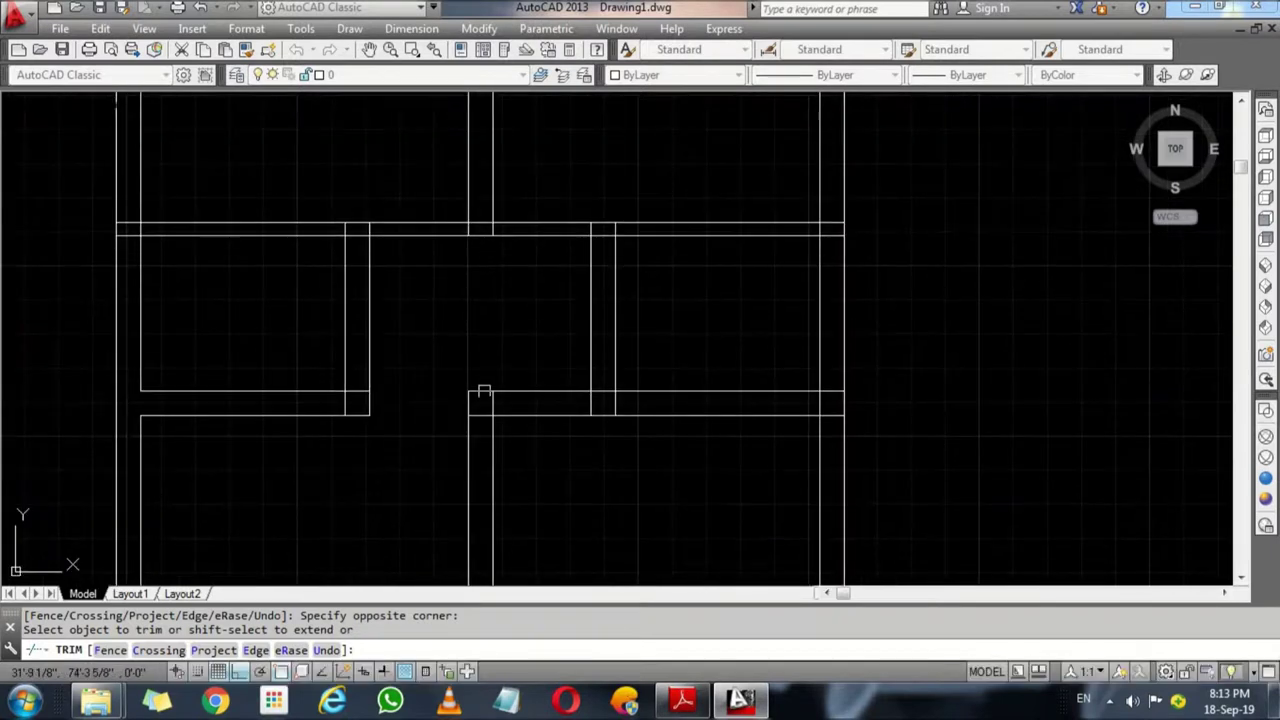
click(490, 404)
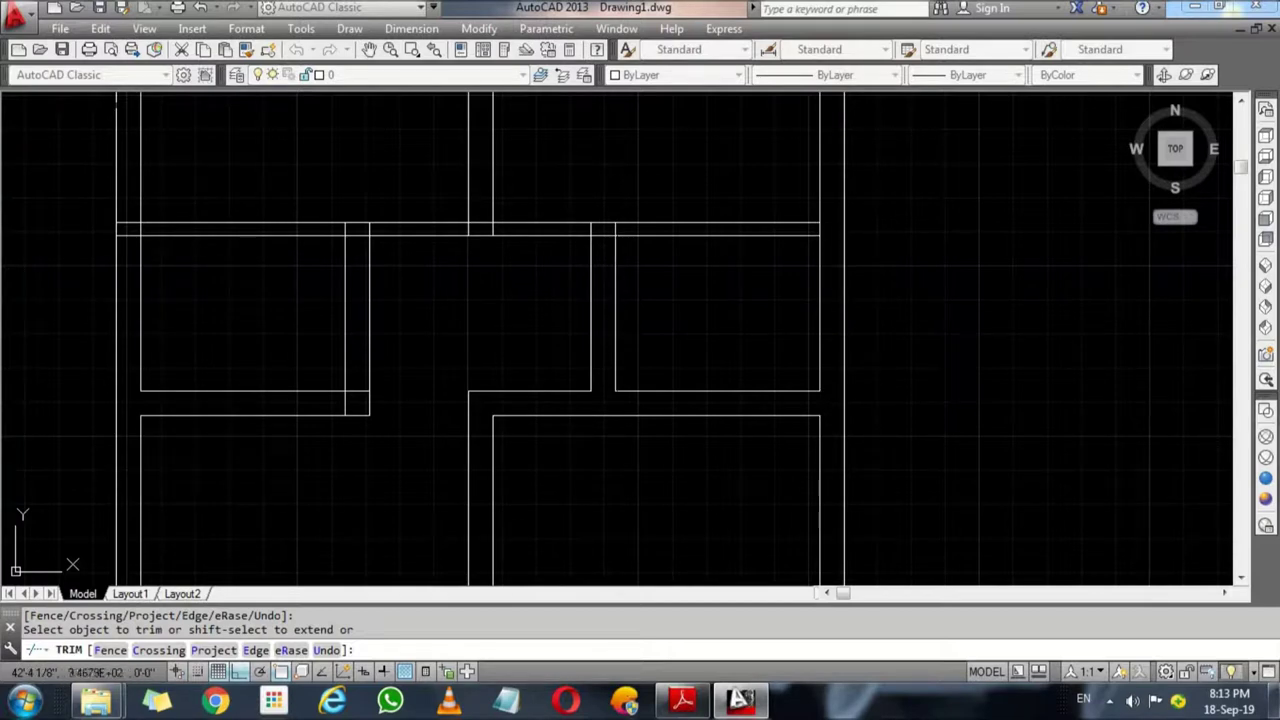
Step: Trim the upper corridor wall junctions and remove the short leftover wall stubs on the left
scroll(800, 235, up, 3)
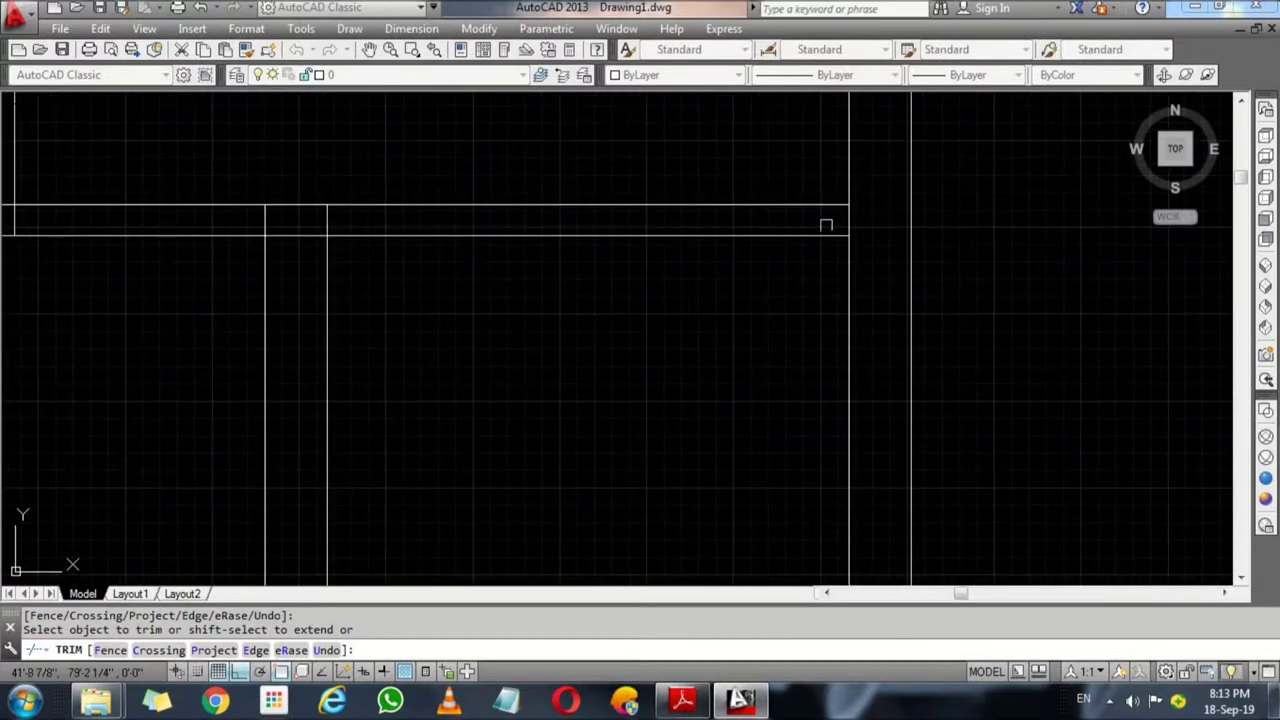
click(352, 219)
click(250, 222)
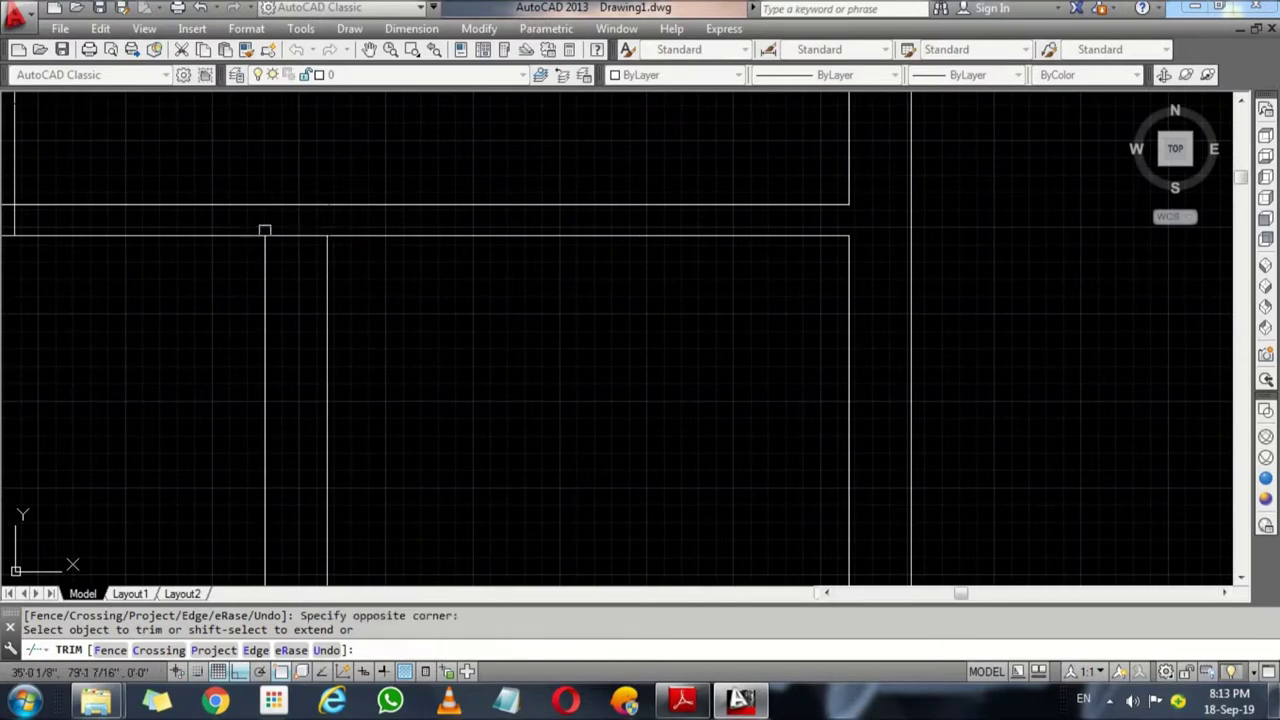
scroll(289, 239, down, 5)
scroll(298, 240, up, 2)
click(318, 210)
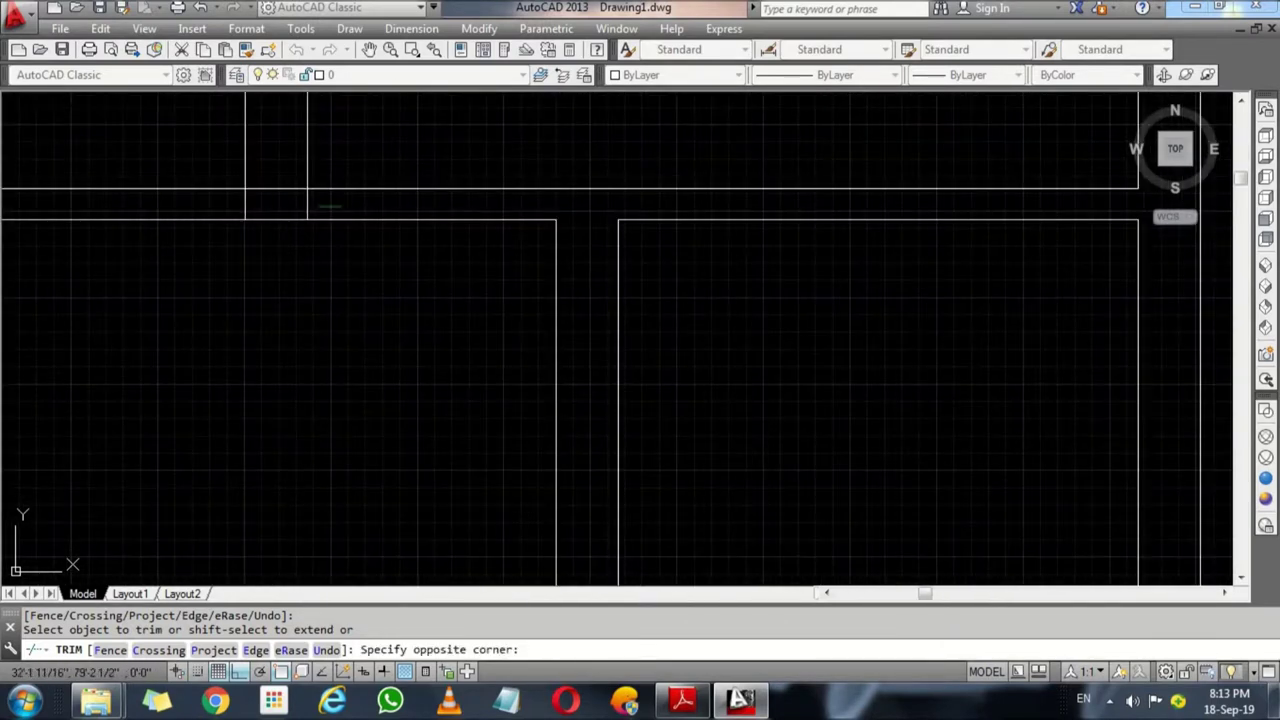
click(198, 206)
scroll(198, 206, down, 1)
scroll(177, 229, up, 1)
scroll(180, 223, up, 1)
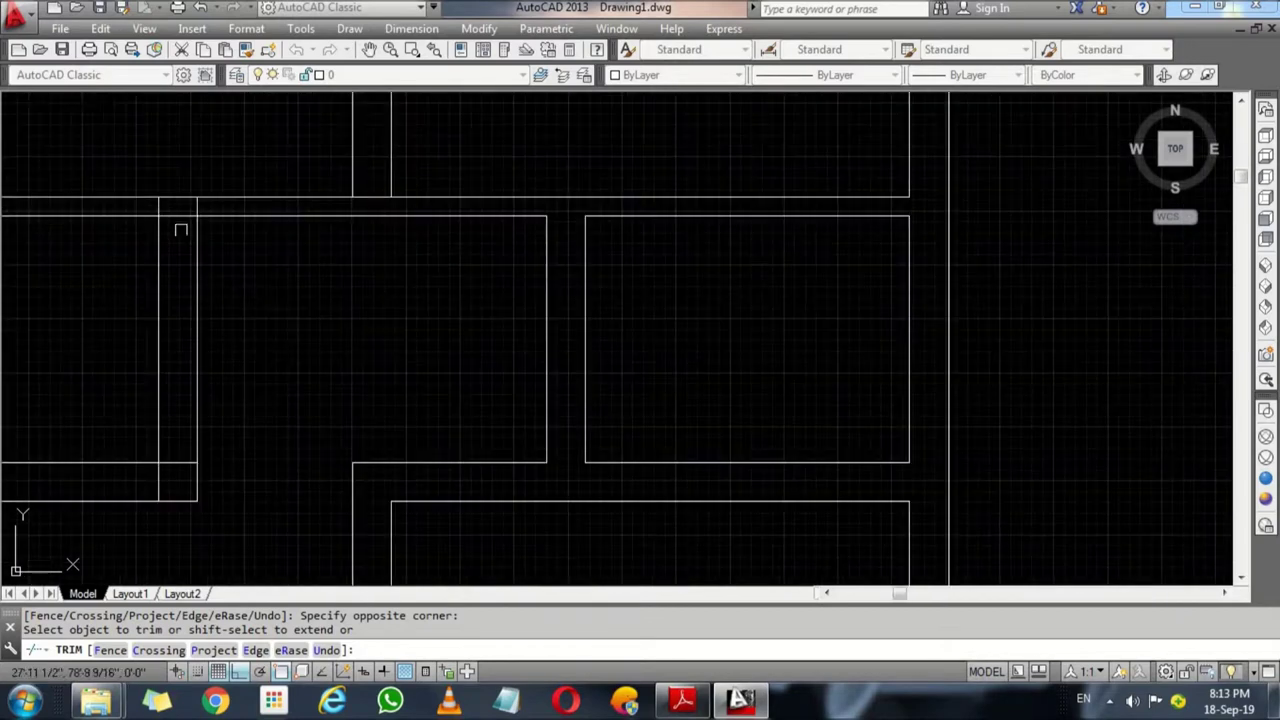
scroll(229, 206, up, 1)
click(240, 207)
click(66, 195)
click(165, 218)
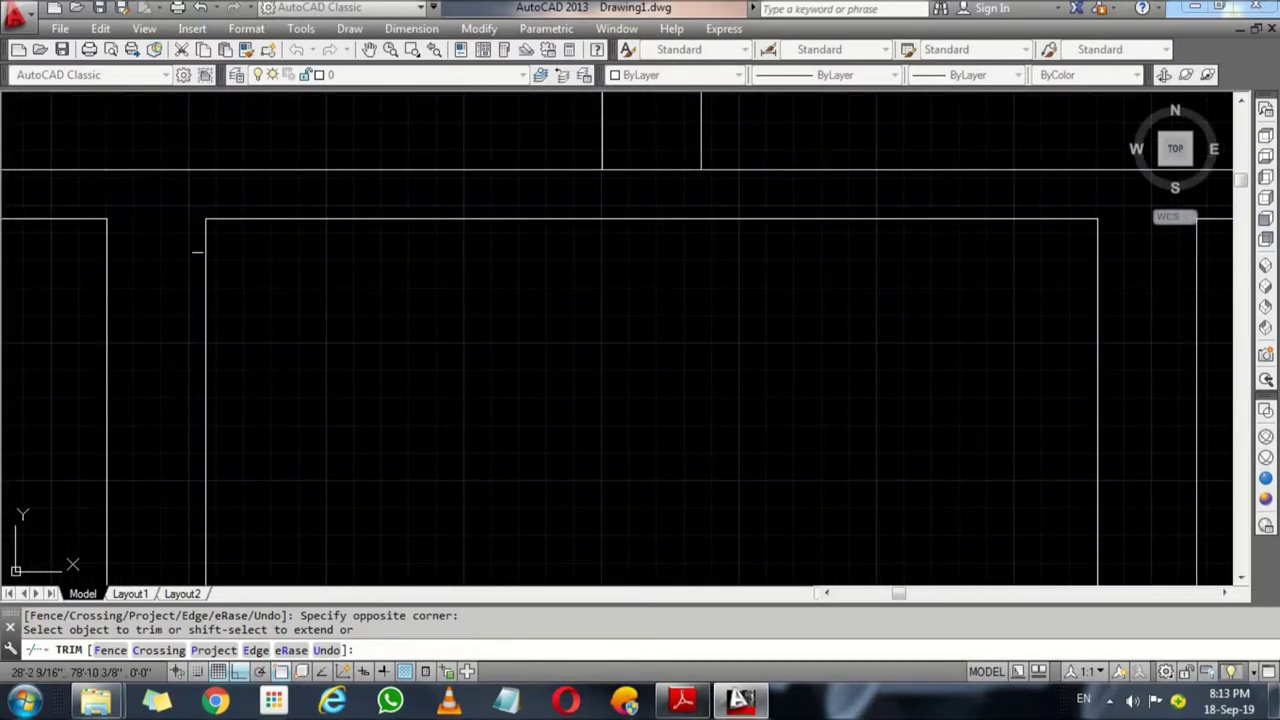
scroll(200, 357, down, 1)
scroll(198, 410, up, 2)
click(207, 411)
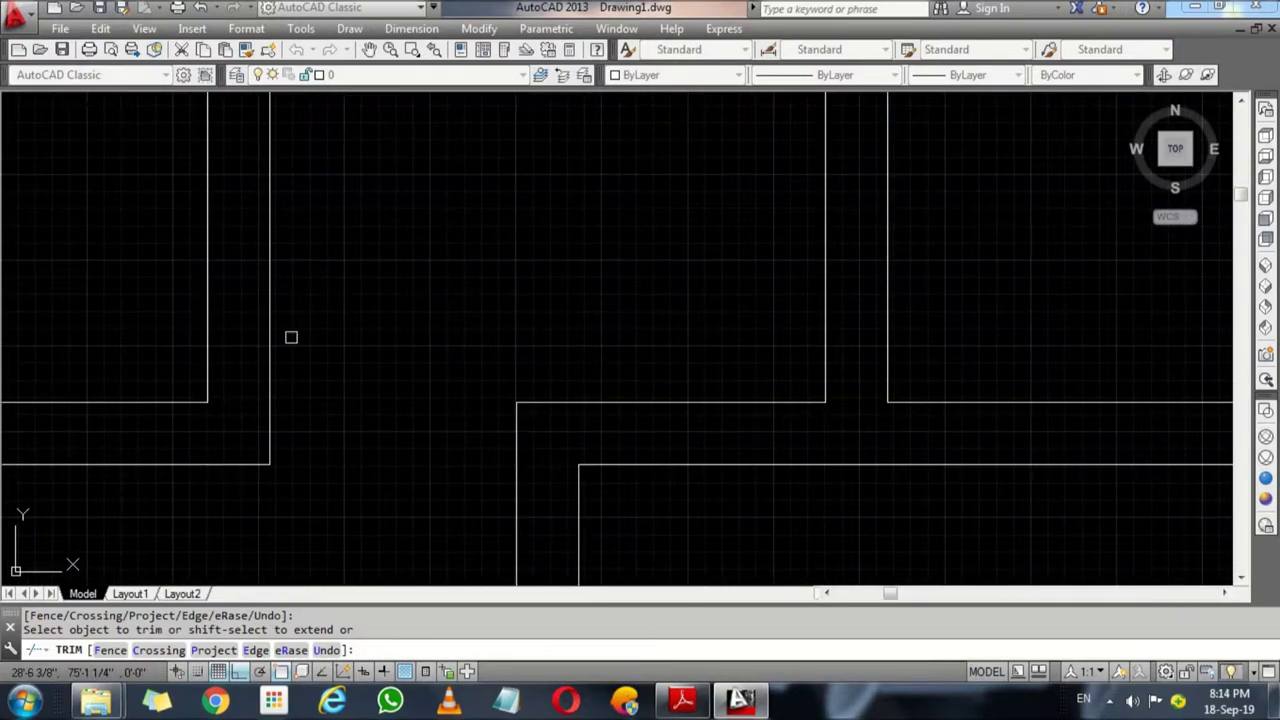
scroll(291, 337, down, 1)
scroll(137, 250, up, 1)
click(160, 231)
click(146, 300)
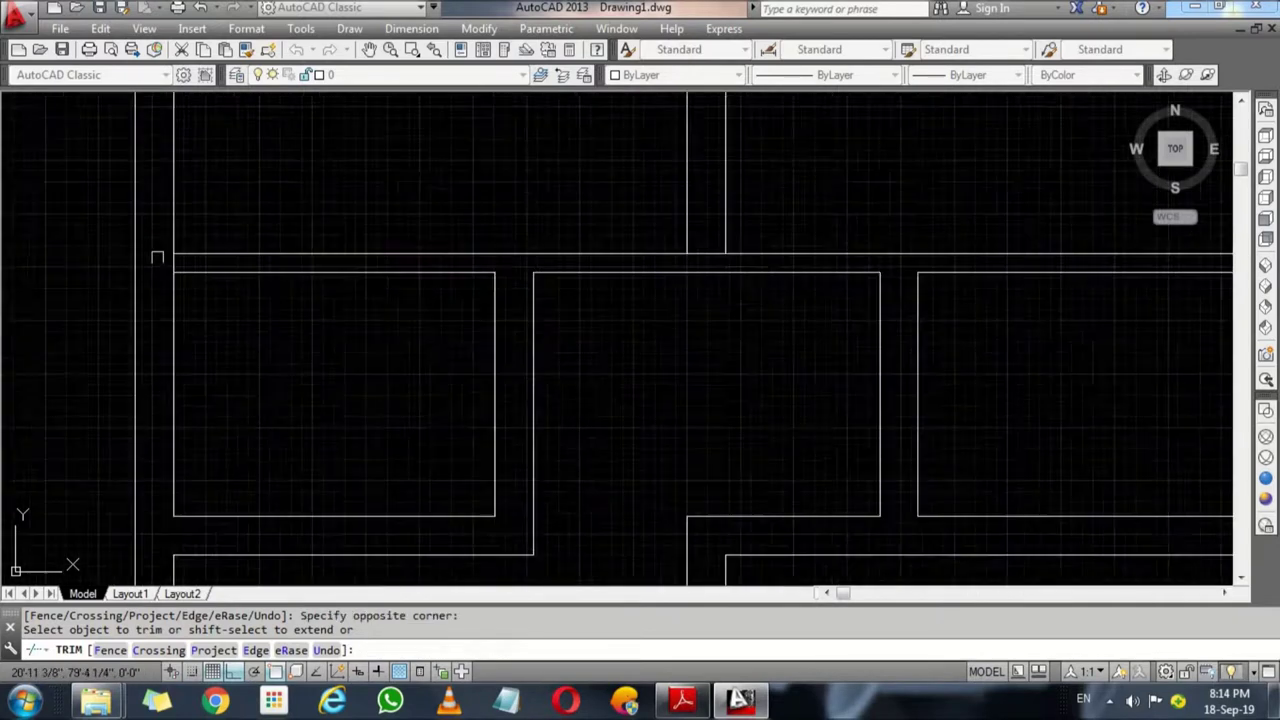
Step: Clean up the lower-left room corner, a T-junction and the outer corner overhang, then end trimming
scroll(157, 258, down, 2)
middle_drag(174, 165, 170, 234)
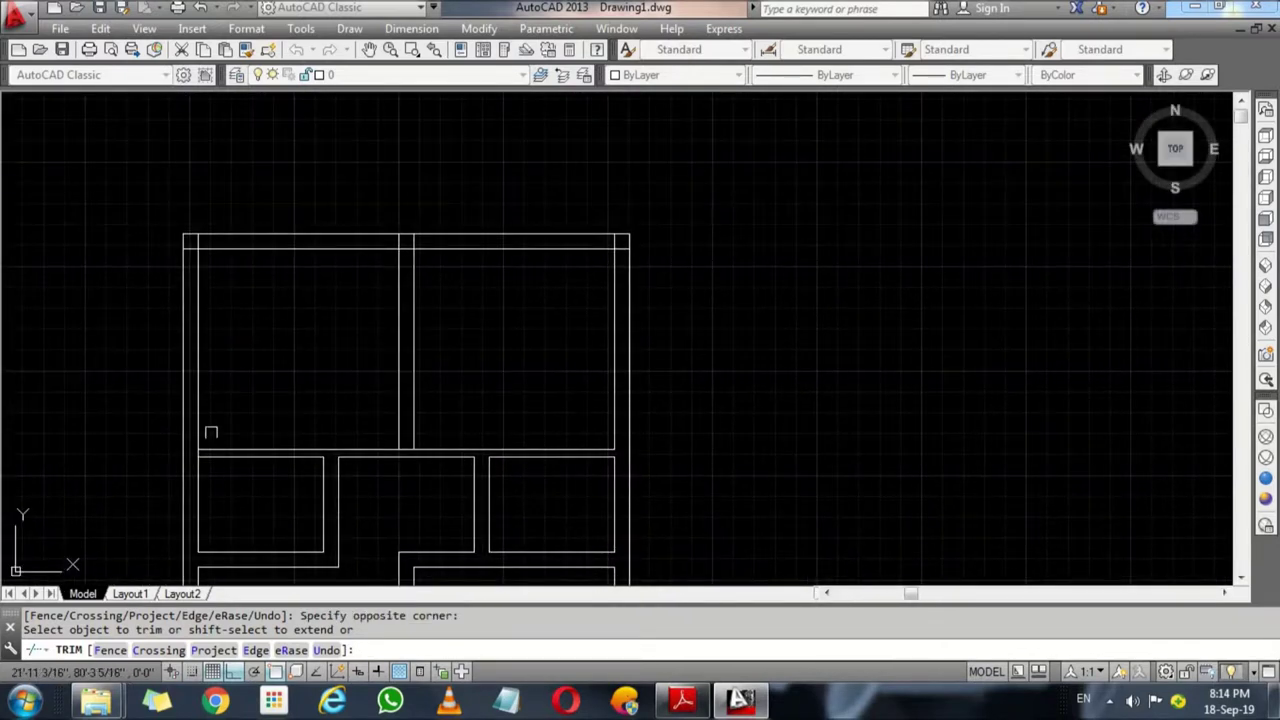
scroll(206, 440, up, 4)
click(181, 485)
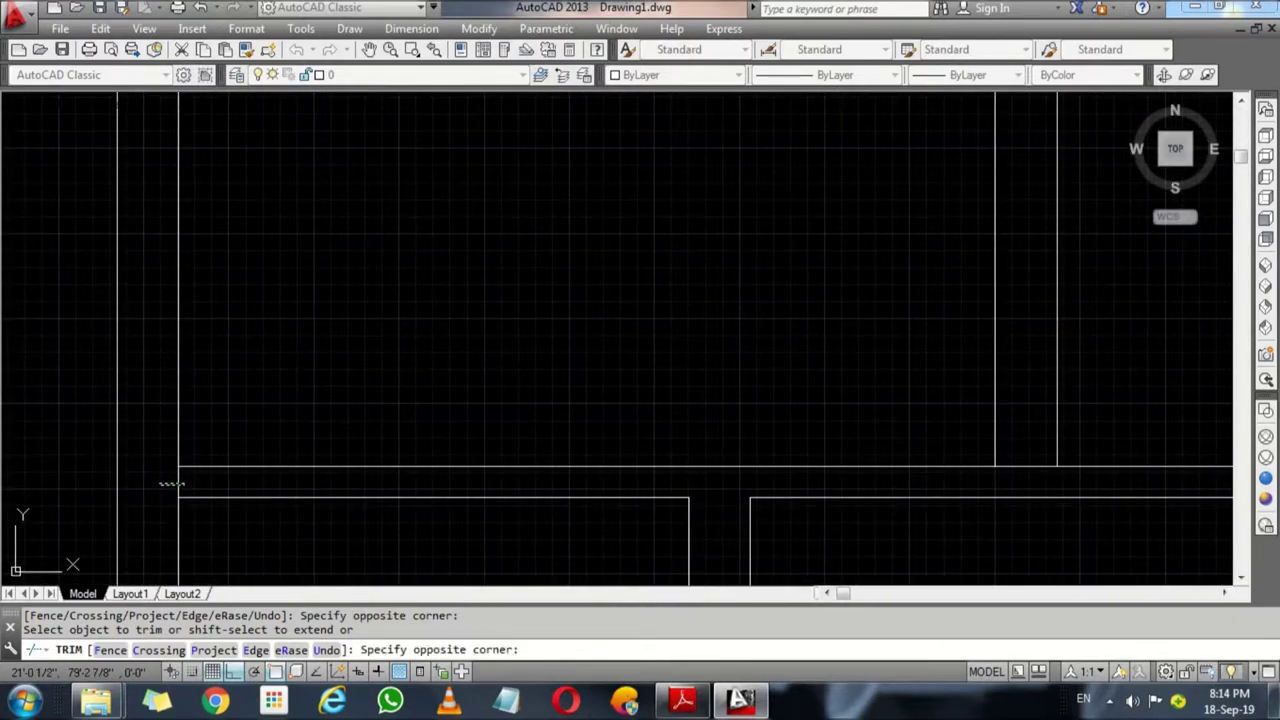
scroll(186, 363, down, 2)
scroll(177, 286, up, 2)
scroll(186, 354, up, 1)
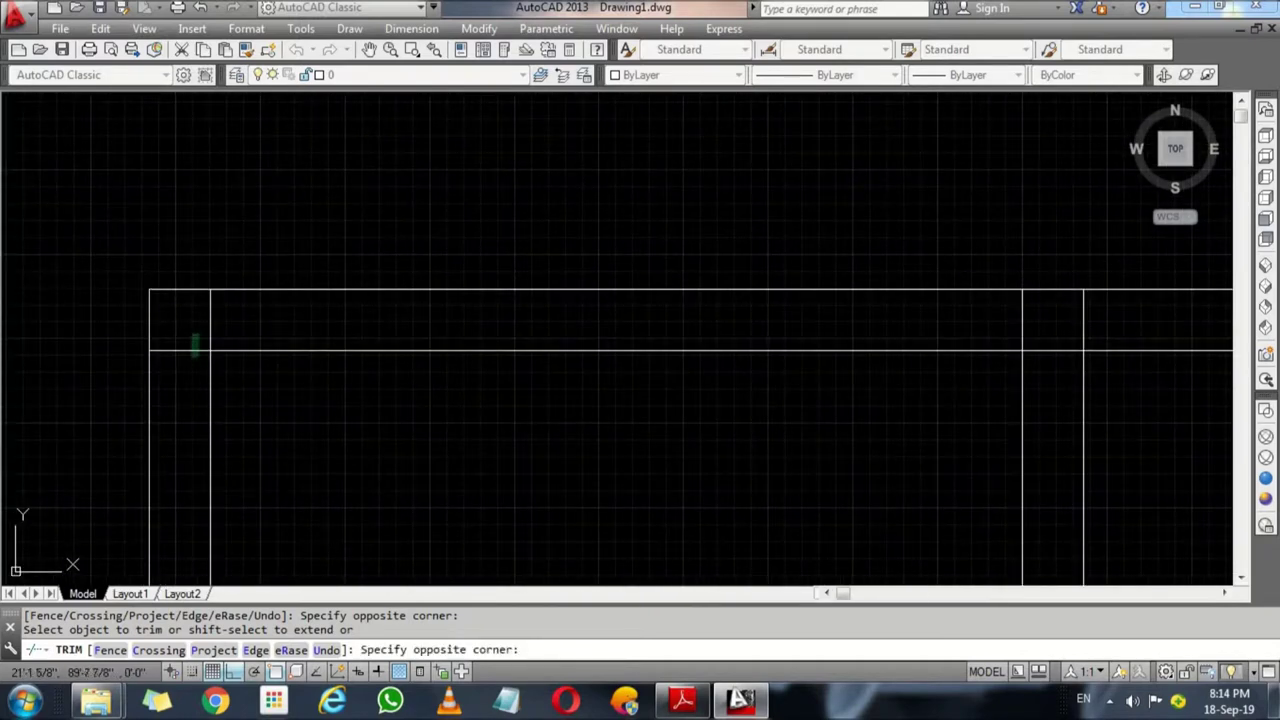
click(205, 325)
scroll(446, 306, down, 2)
scroll(634, 334, up, 2)
scroll(645, 319, up, 1)
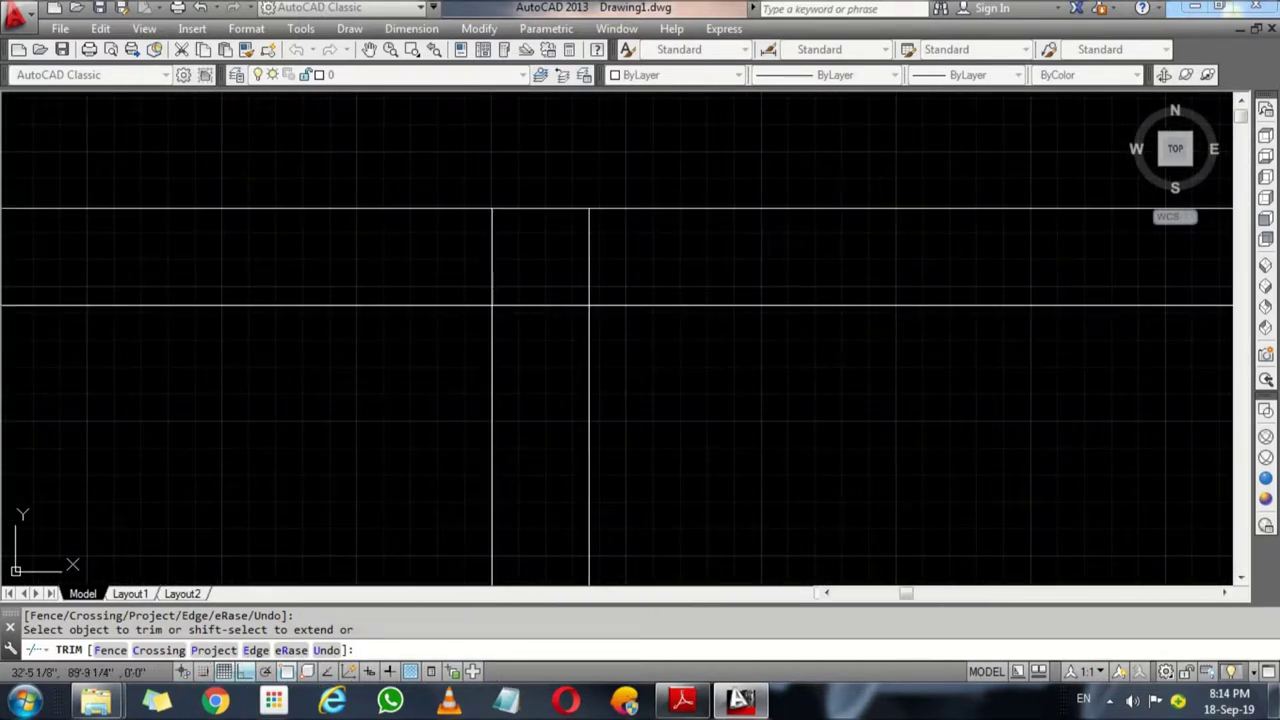
click(458, 259)
scroll(572, 288, down, 3)
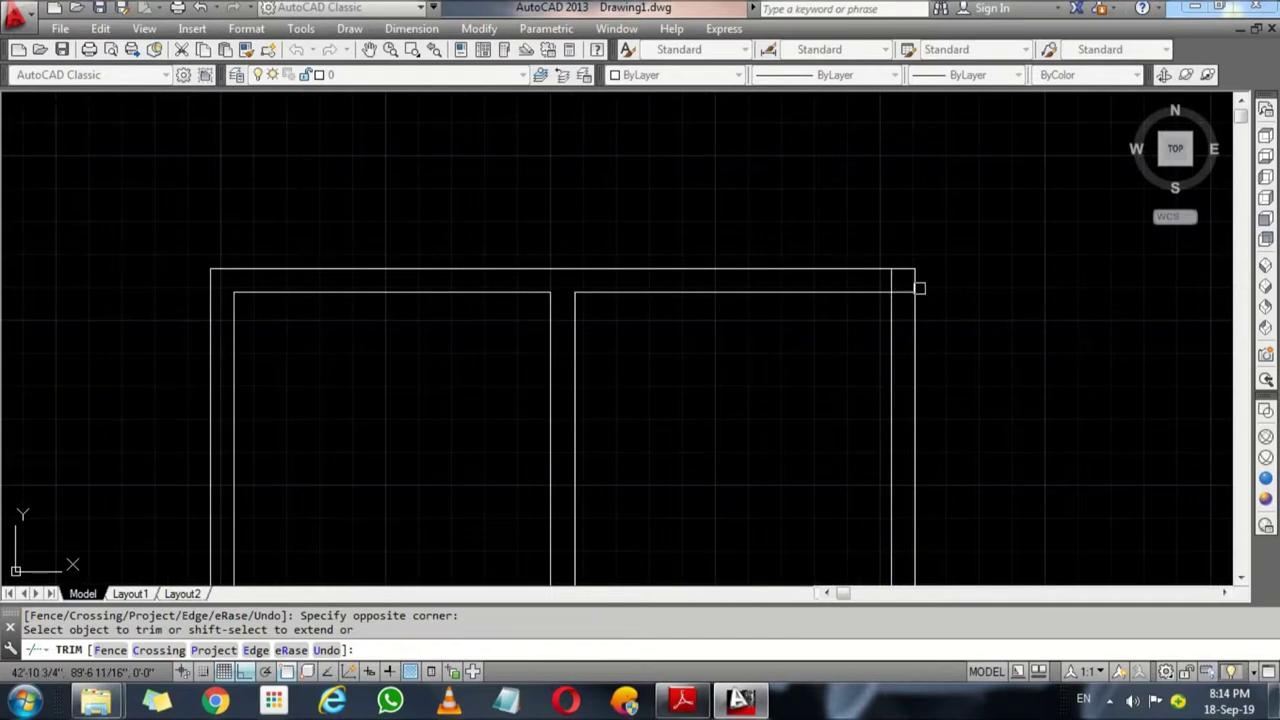
scroll(919, 288, up, 3)
click(860, 302)
click(851, 275)
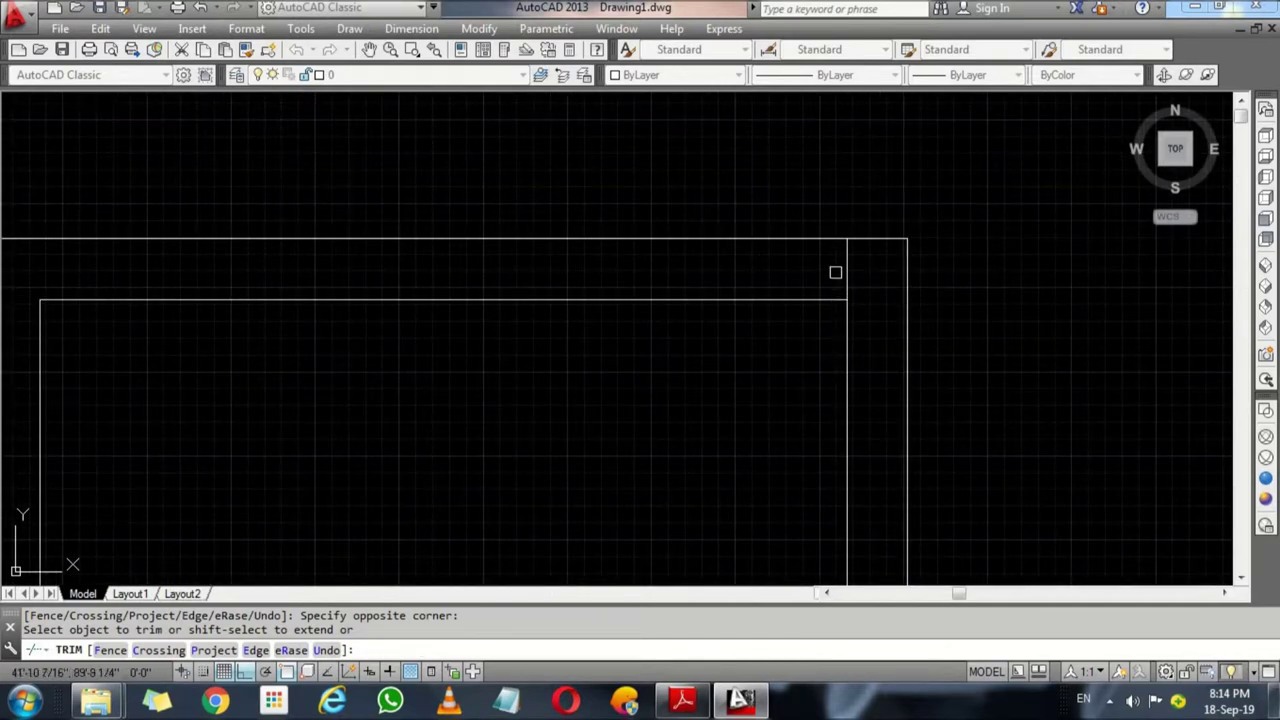
click(835, 272)
click(857, 277)
scroll(847, 320, down, 3)
middle_drag(838, 376, 831, 216)
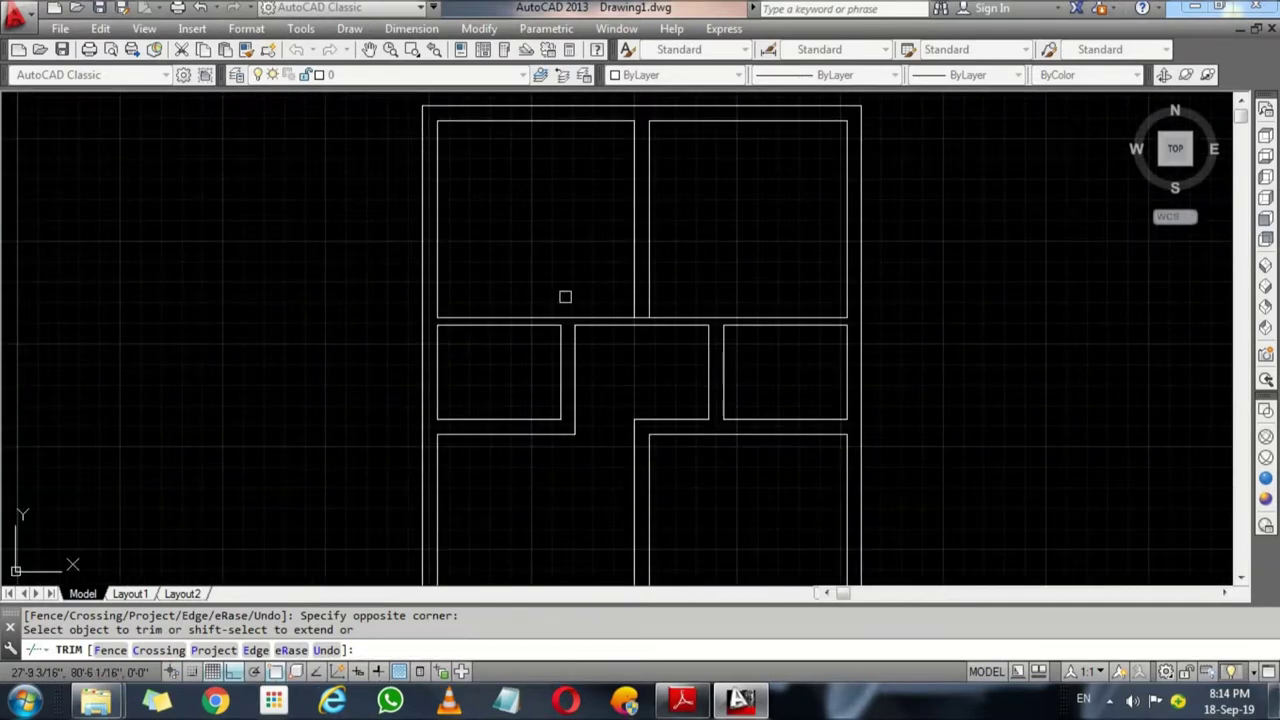
scroll(674, 343, up, 3)
scroll(797, 357, up, 2)
scroll(798, 318, down, 5)
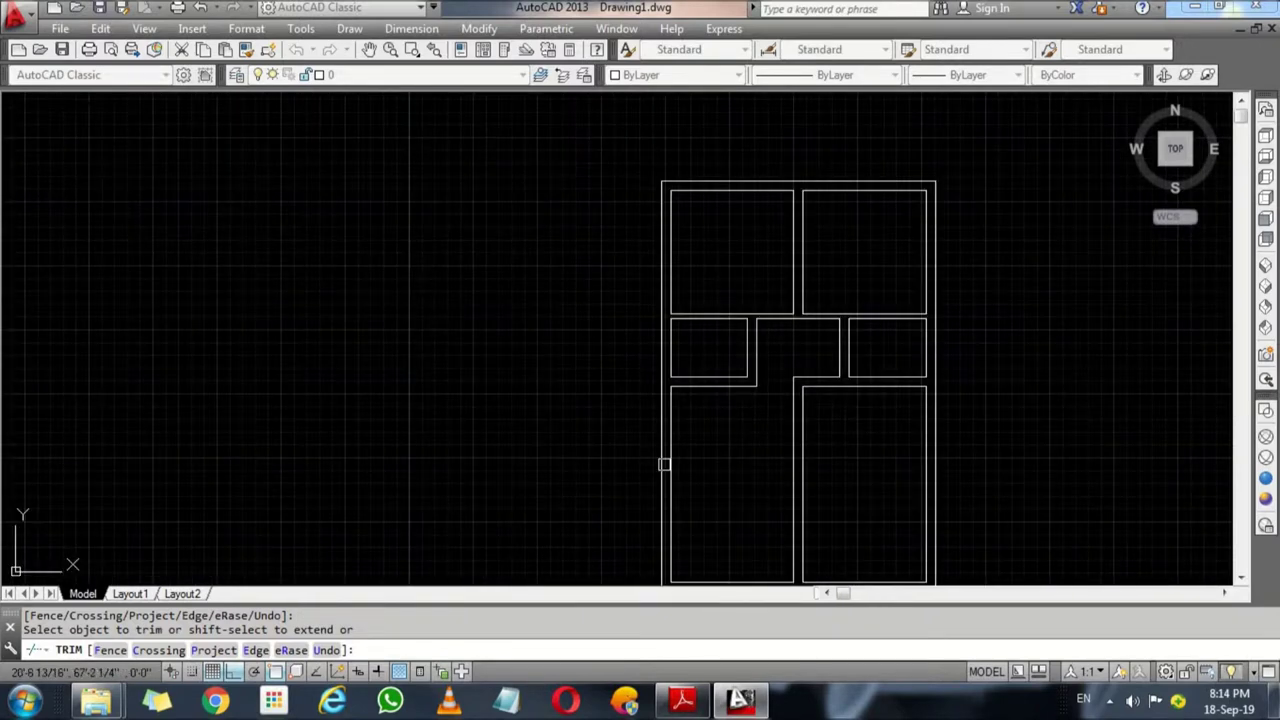
middle_drag(663, 543, 580, 513)
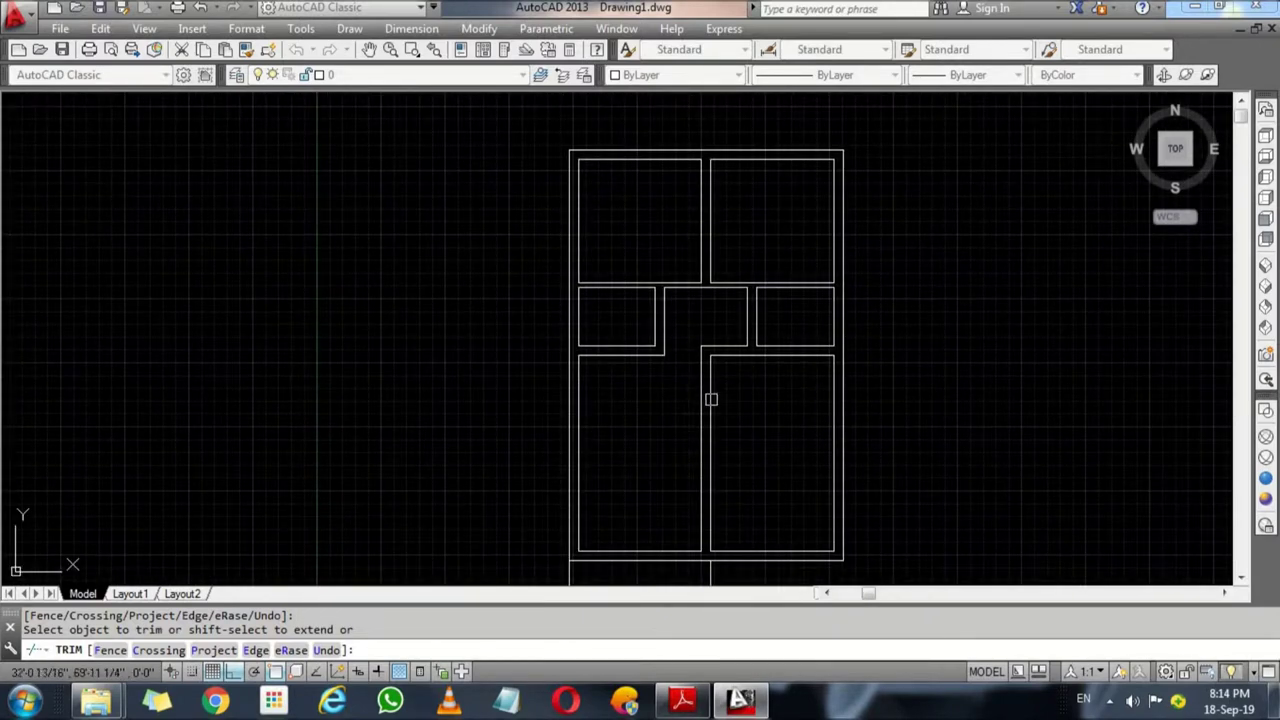
middle_drag(755, 506, 704, 374)
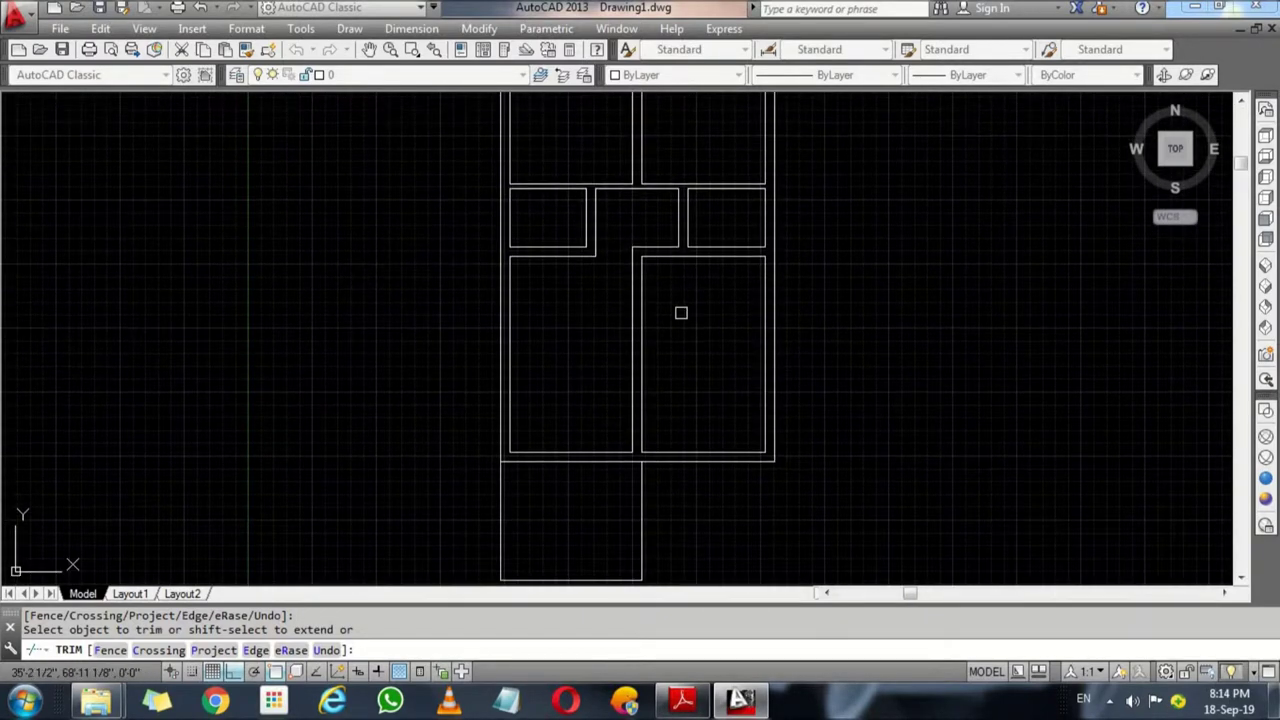
key(Return)
click(706, 648)
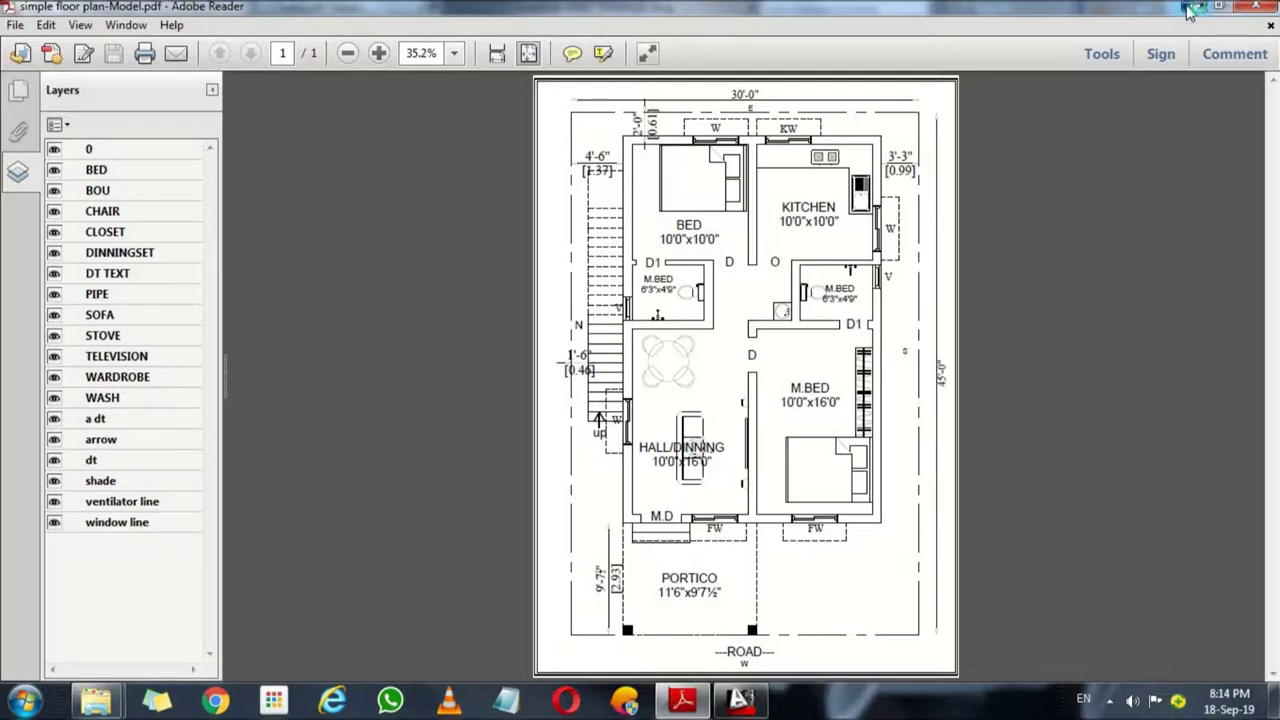
click(1189, 10)
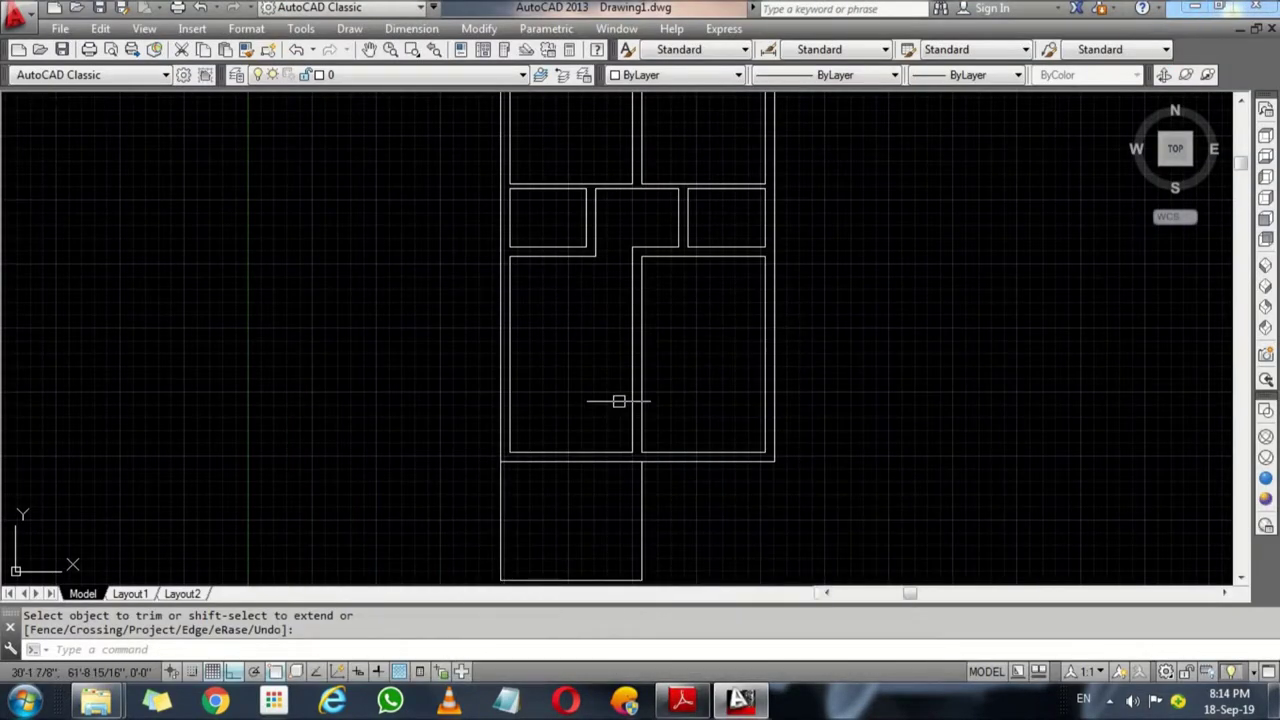
text(1)
Step: Draw a line across the wall at the corner and offset it 9" then 4' to mark the opening
key(Return)
scroll(491, 441, up, 5)
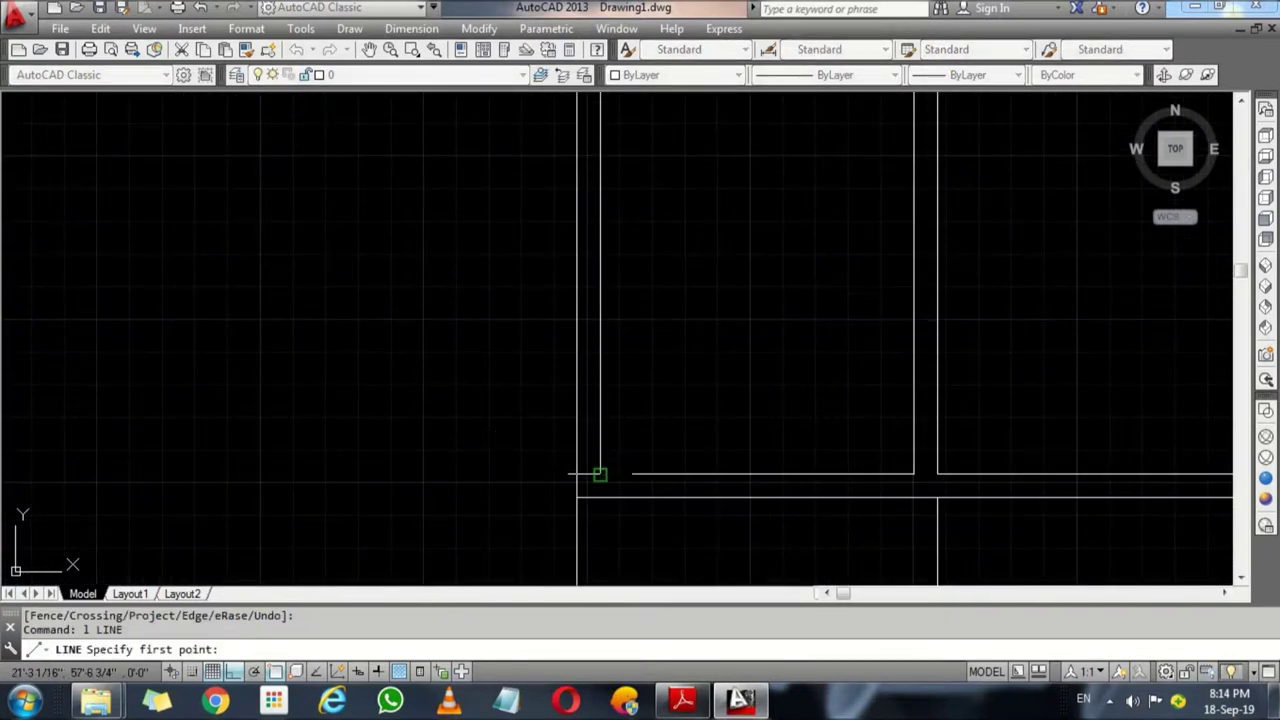
click(598, 497)
click(578, 497)
key(Return)
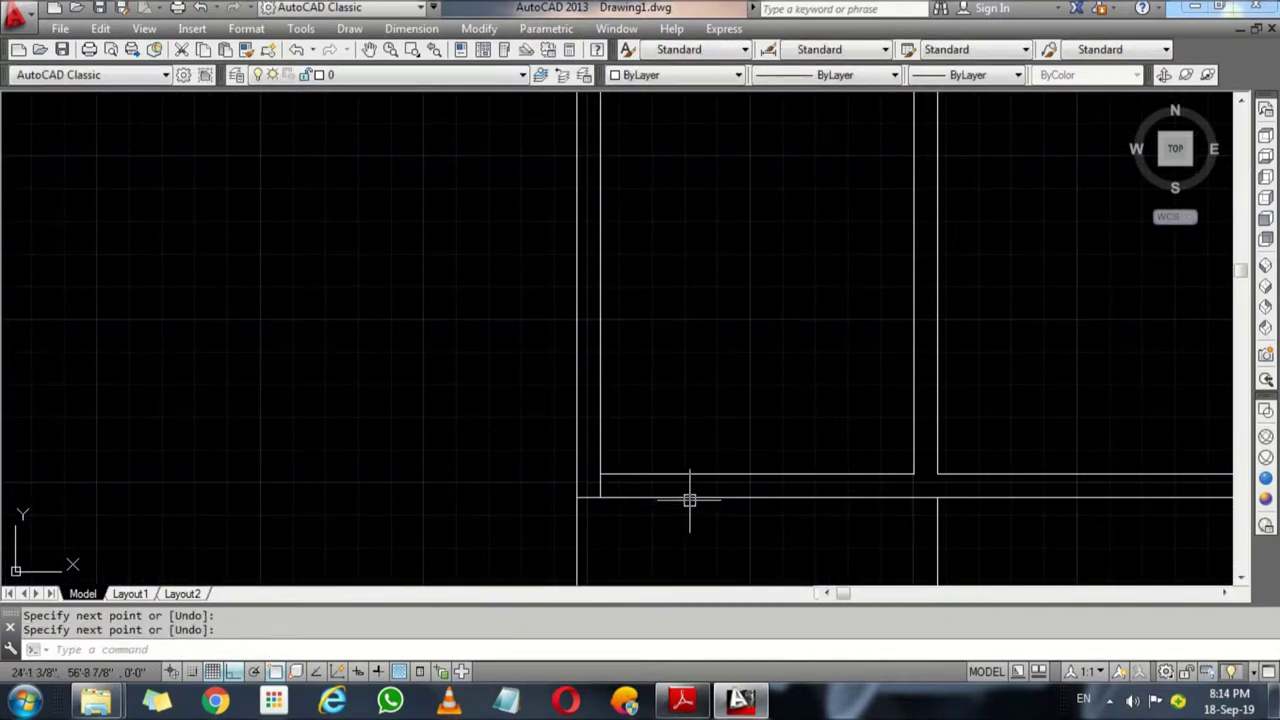
text(o)
key(Return)
text(9)
key(Return)
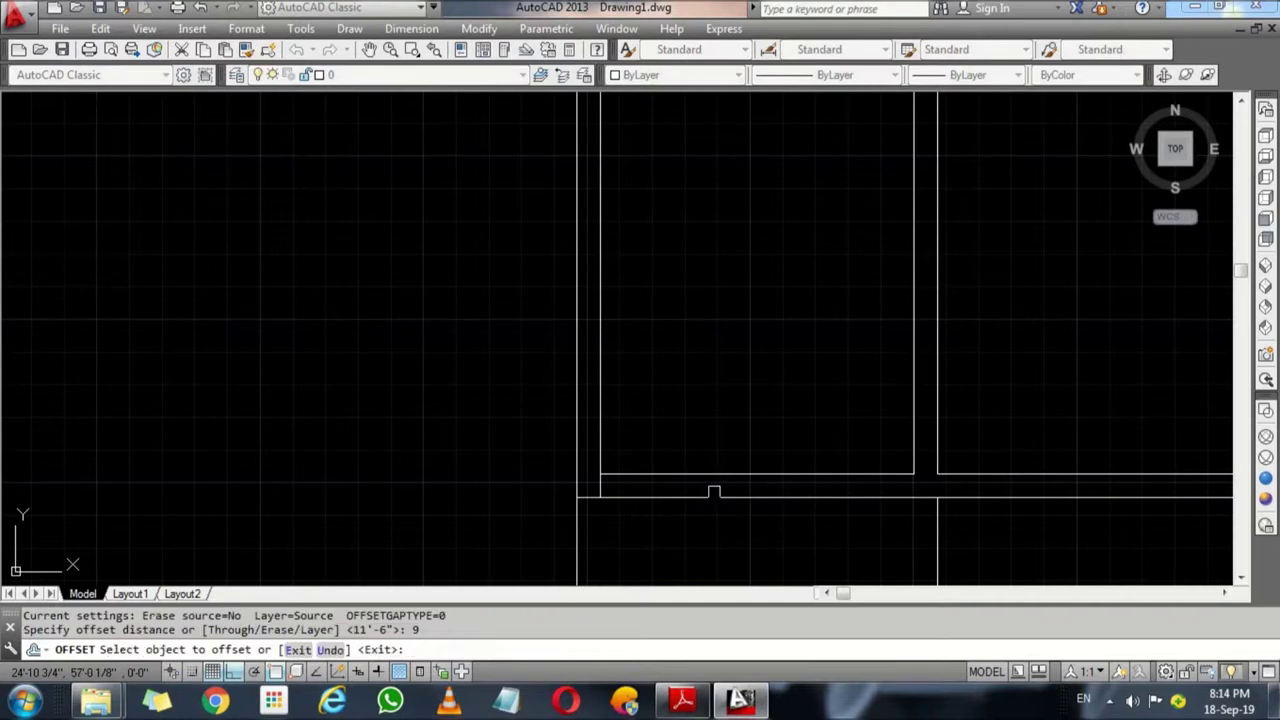
click(602, 487)
click(660, 478)
key(Return)
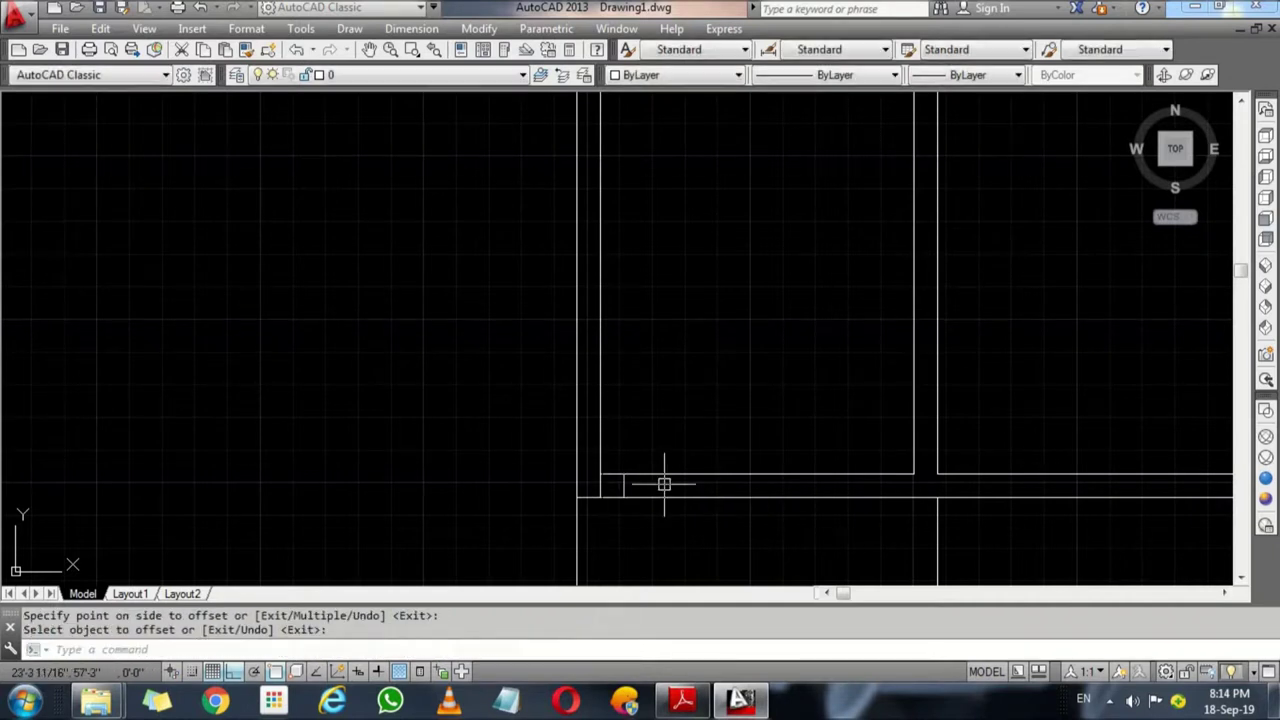
key(Return)
text(4')
key(Return)
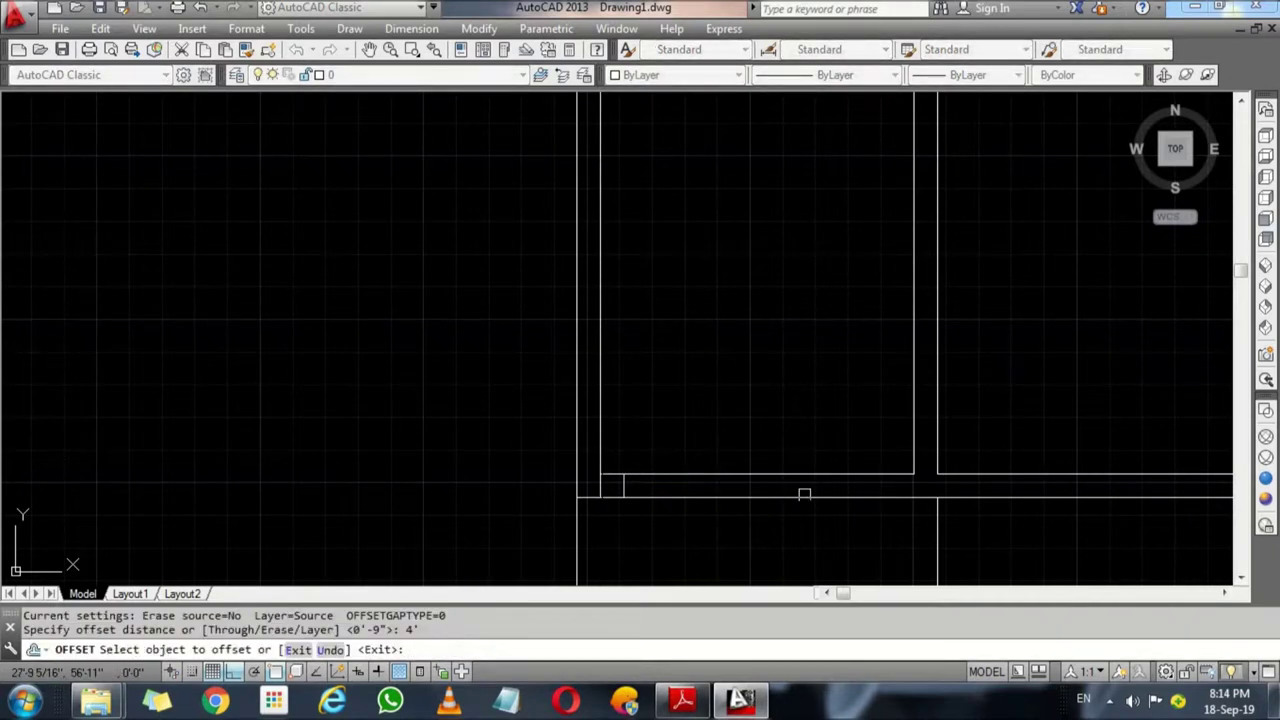
click(624, 487)
click(717, 491)
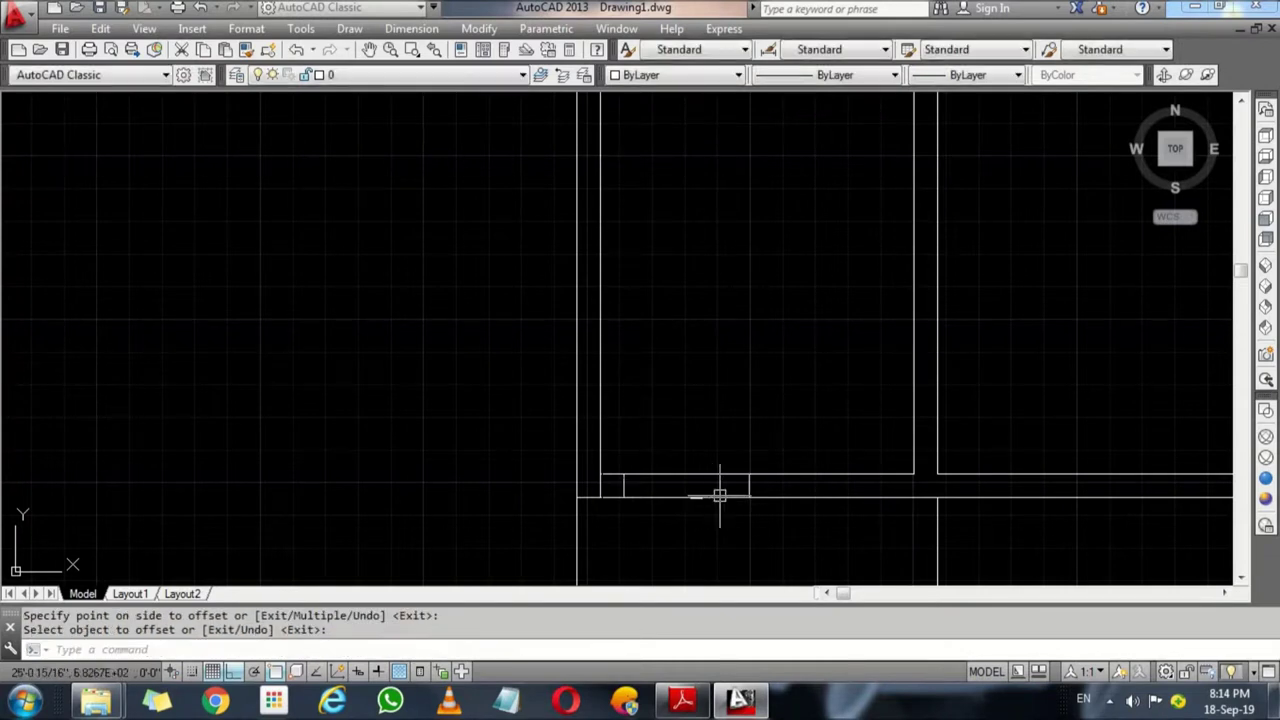
key(Return)
Step: Trim the wall lines between the two marker lines and erase the leftover corner line
text(tr)
key(Return)
key(Return)
drag(697, 497, 677, 434)
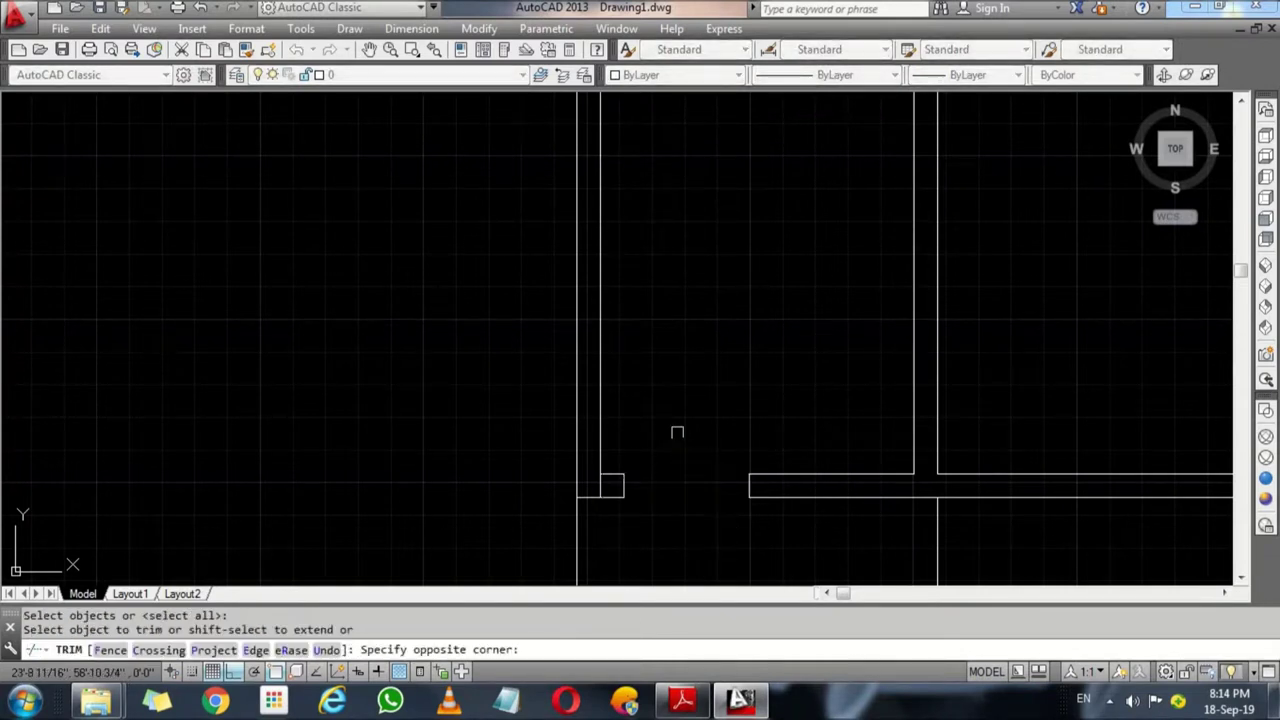
key(Return)
click(598, 487)
text(e)
key(Return)
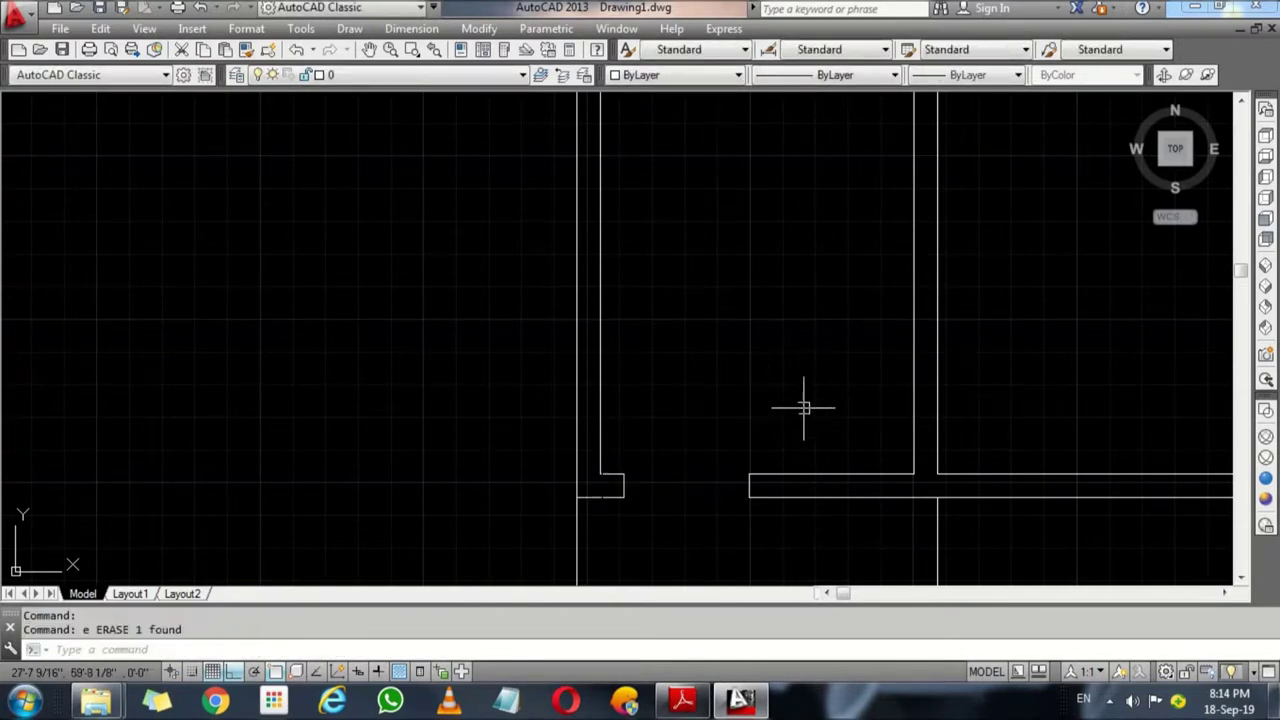
scroll(780, 349, down, 3)
scroll(737, 309, up, 3)
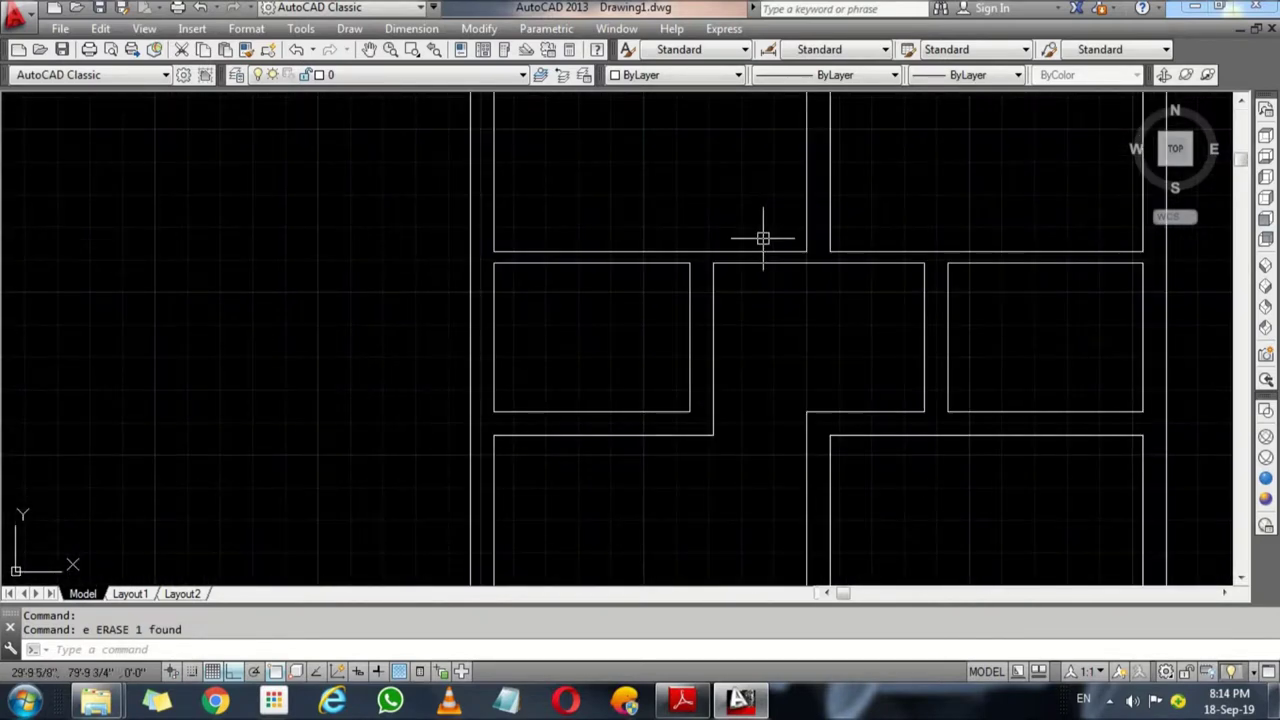
Step: Cut the first 3' opening: close the wall with a line, offset it 3' left, trim between
text(l)
key(Return)
scroll(745, 243, up, 2)
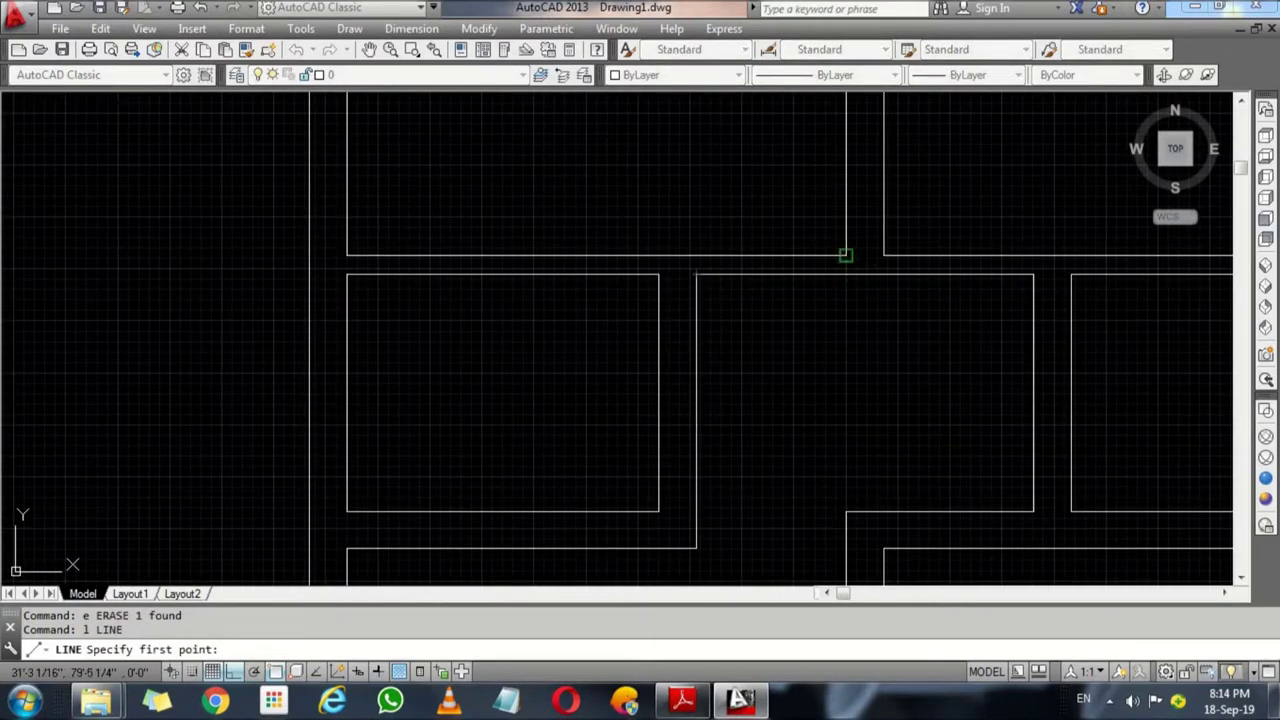
click(845, 256)
click(845, 275)
key(Return)
text(o)
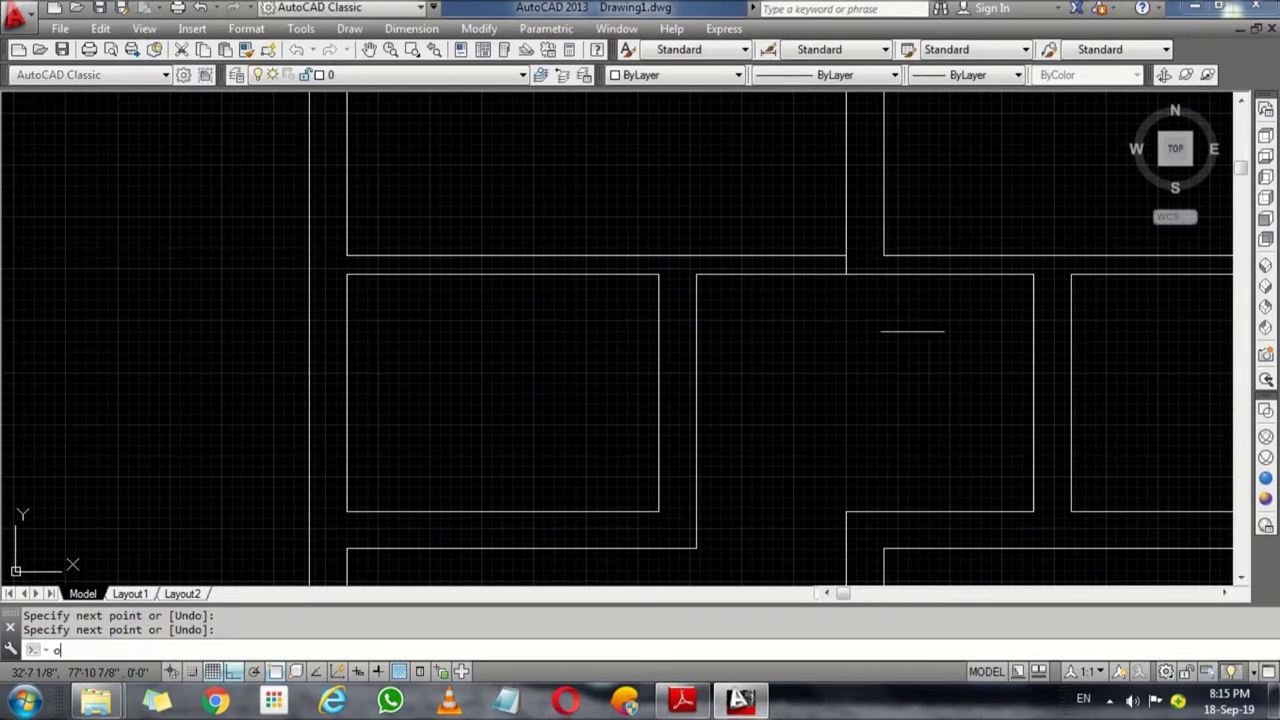
key(Return)
text(3')
key(Return)
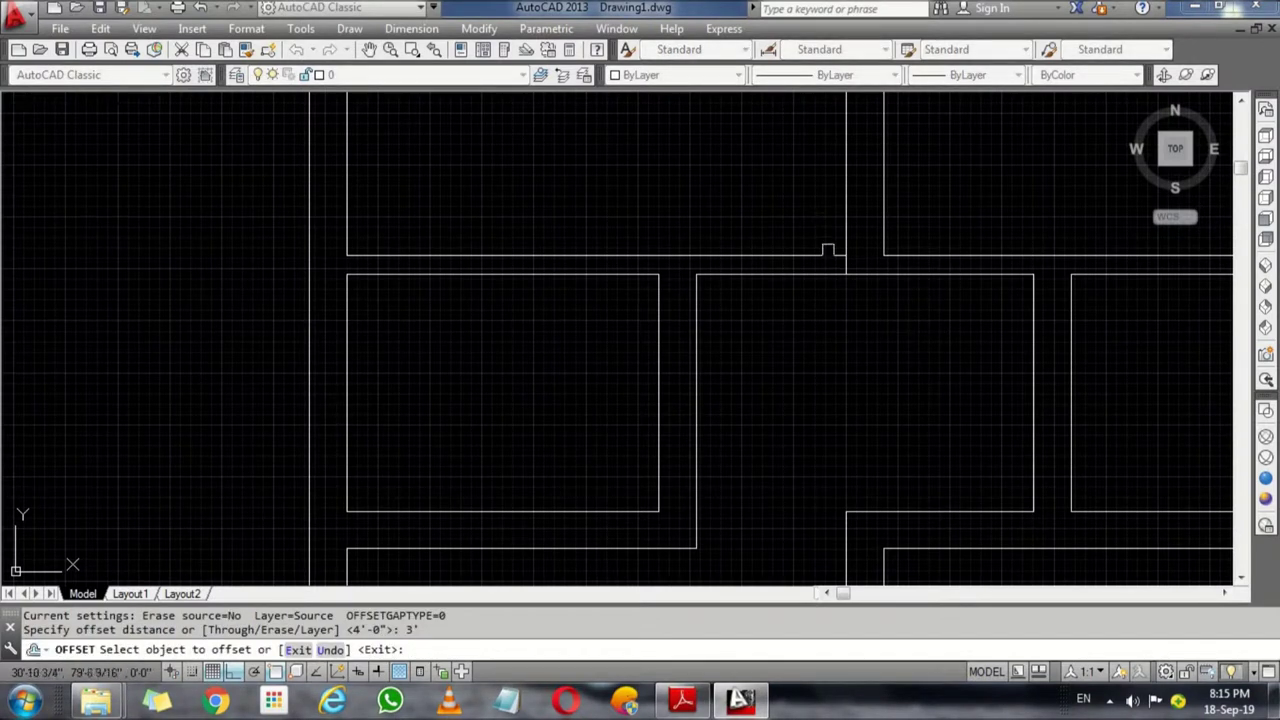
click(845, 262)
click(806, 274)
key(Return)
text(tr)
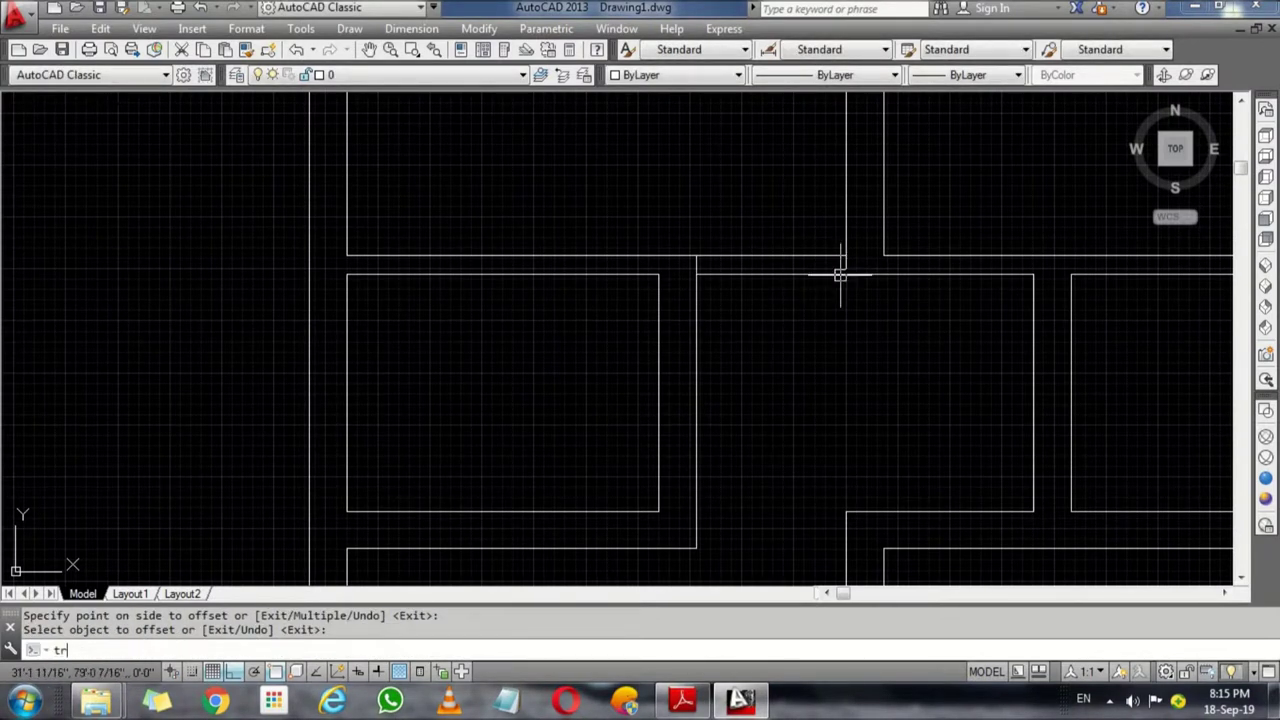
key(Return)
key(Return)
click(845, 324)
click(800, 336)
click(786, 303)
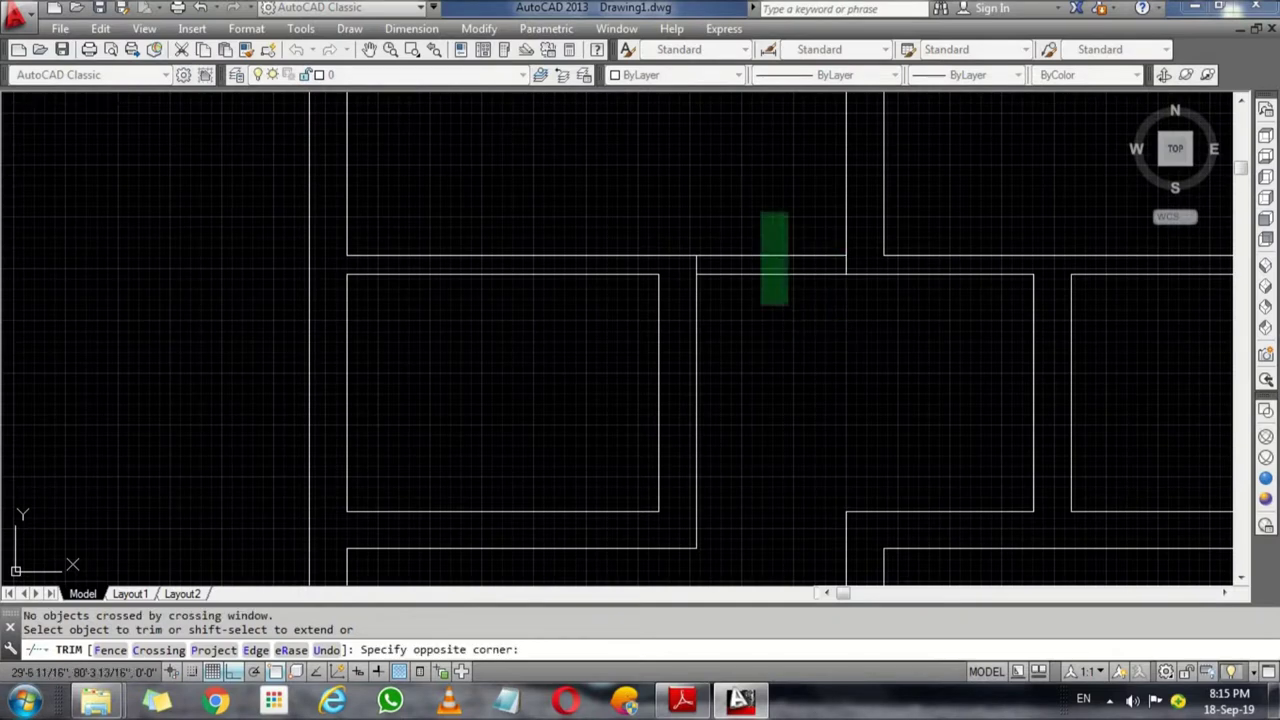
click(760, 210)
key(Escape)
scroll(770, 258, down, 3)
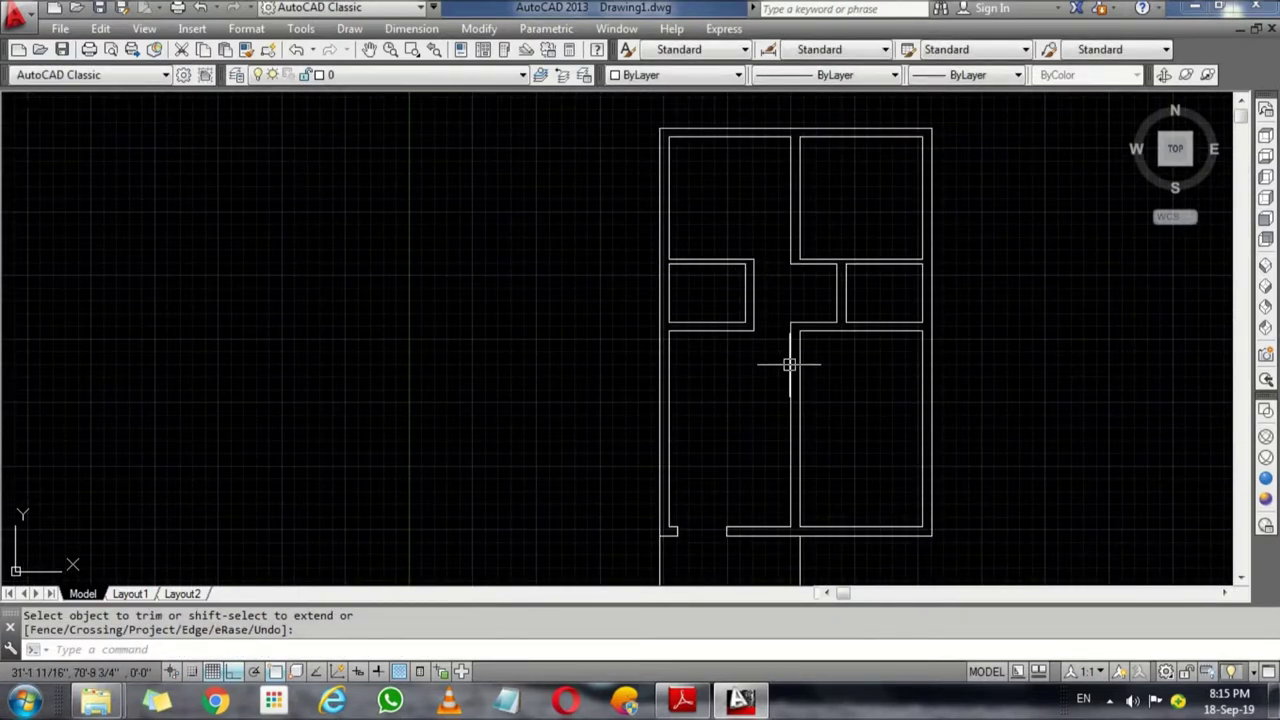
scroll(838, 280, up, 4)
Step: Cut a second 3' opening beside the corridor the same way, then check the reference PDF
text(l)
key(Return)
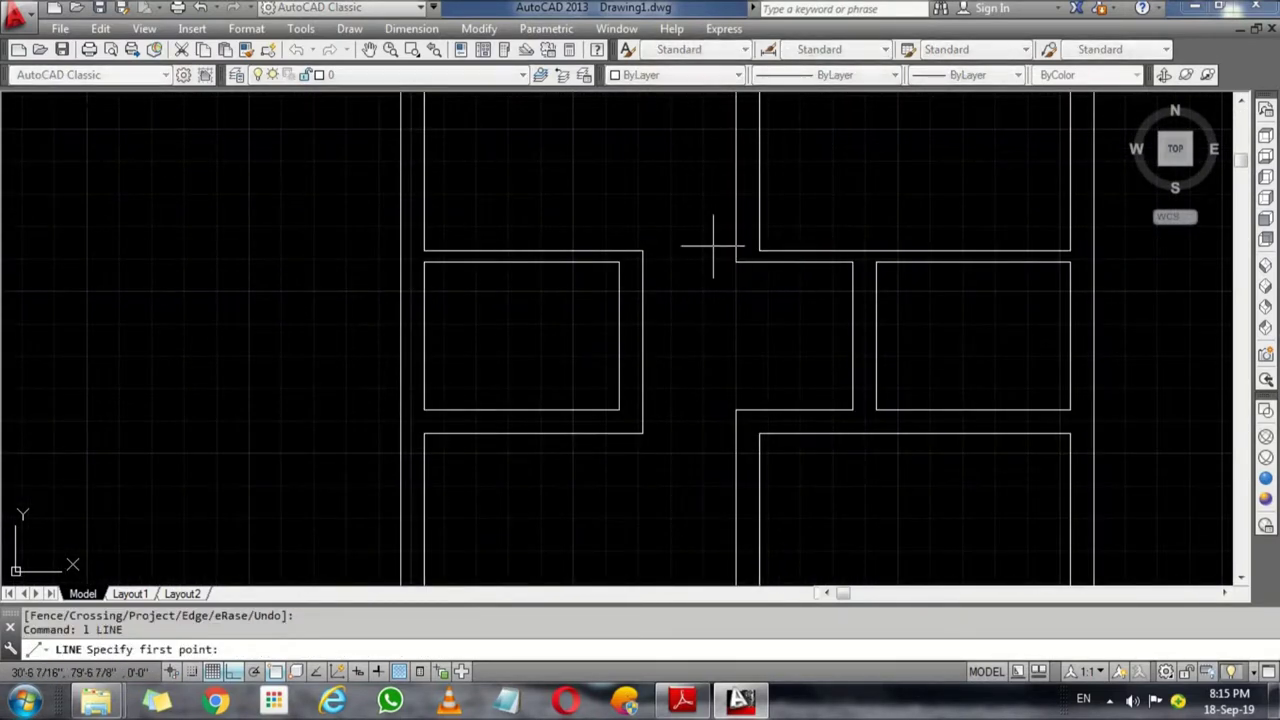
click(760, 250)
click(758, 262)
key(Return)
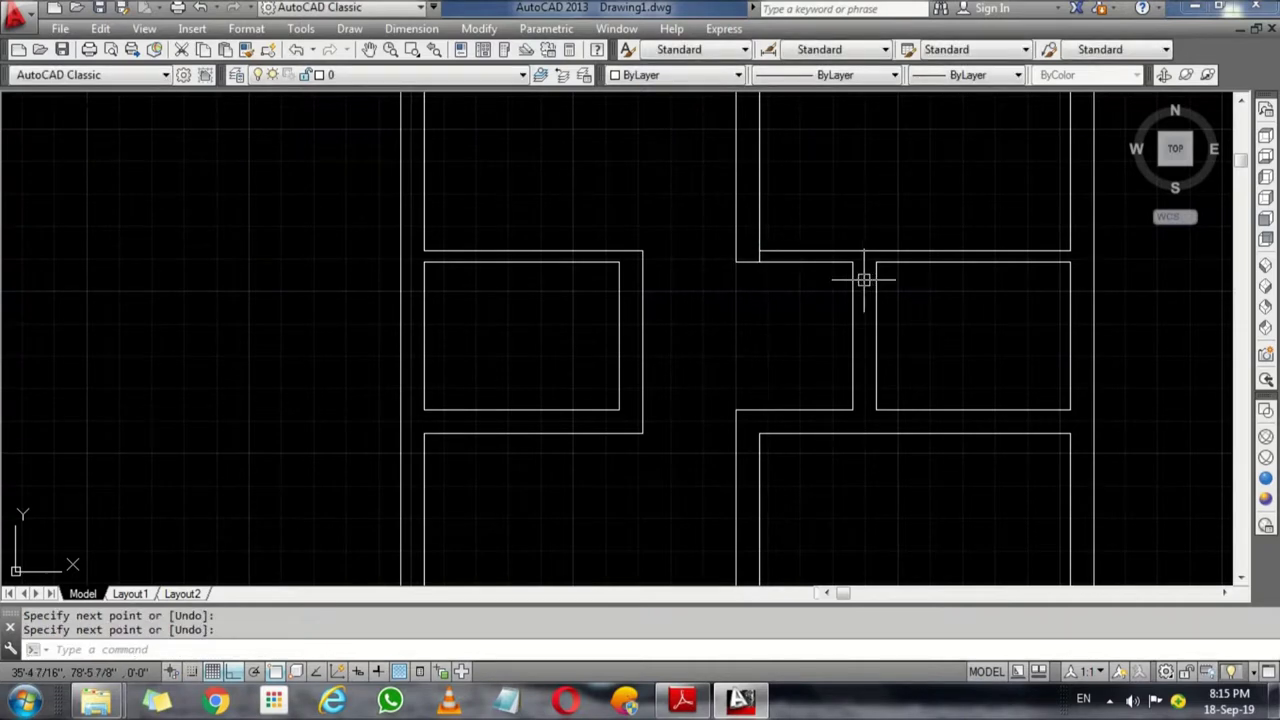
text(o)
key(Return)
key(Return)
scroll(774, 260, up, 4)
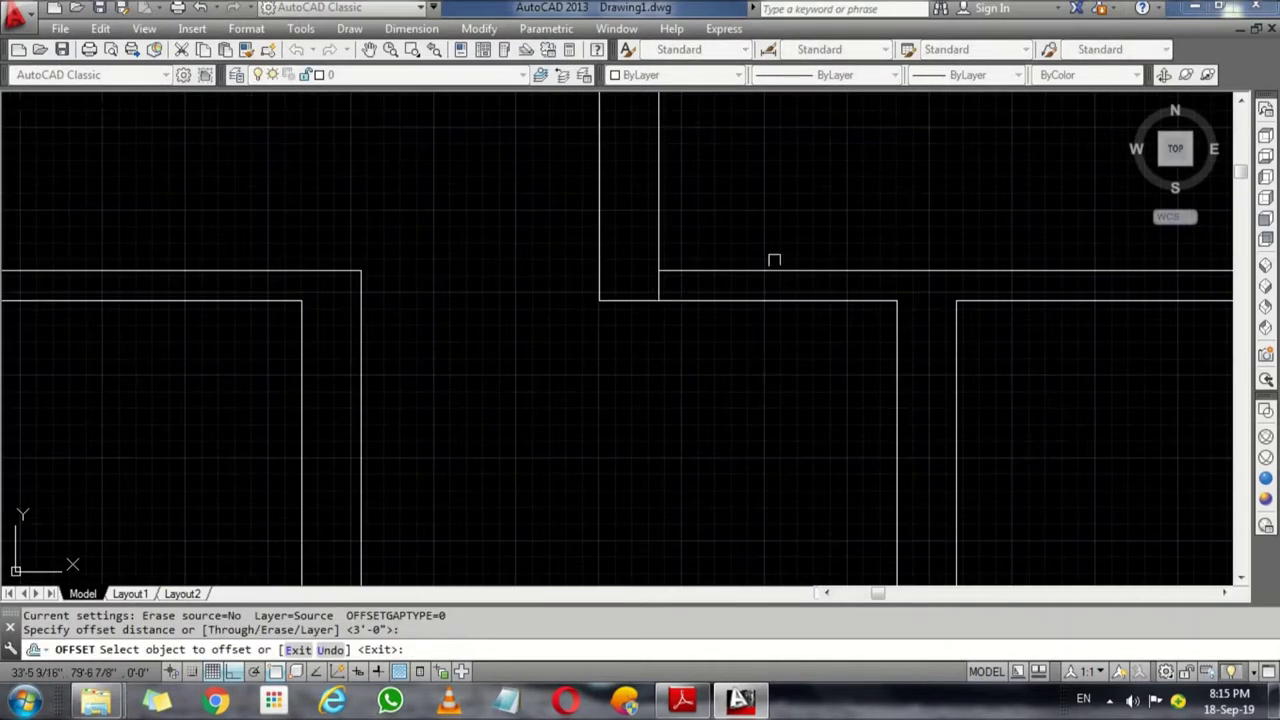
click(656, 287)
click(830, 370)
key(Return)
text(tr)
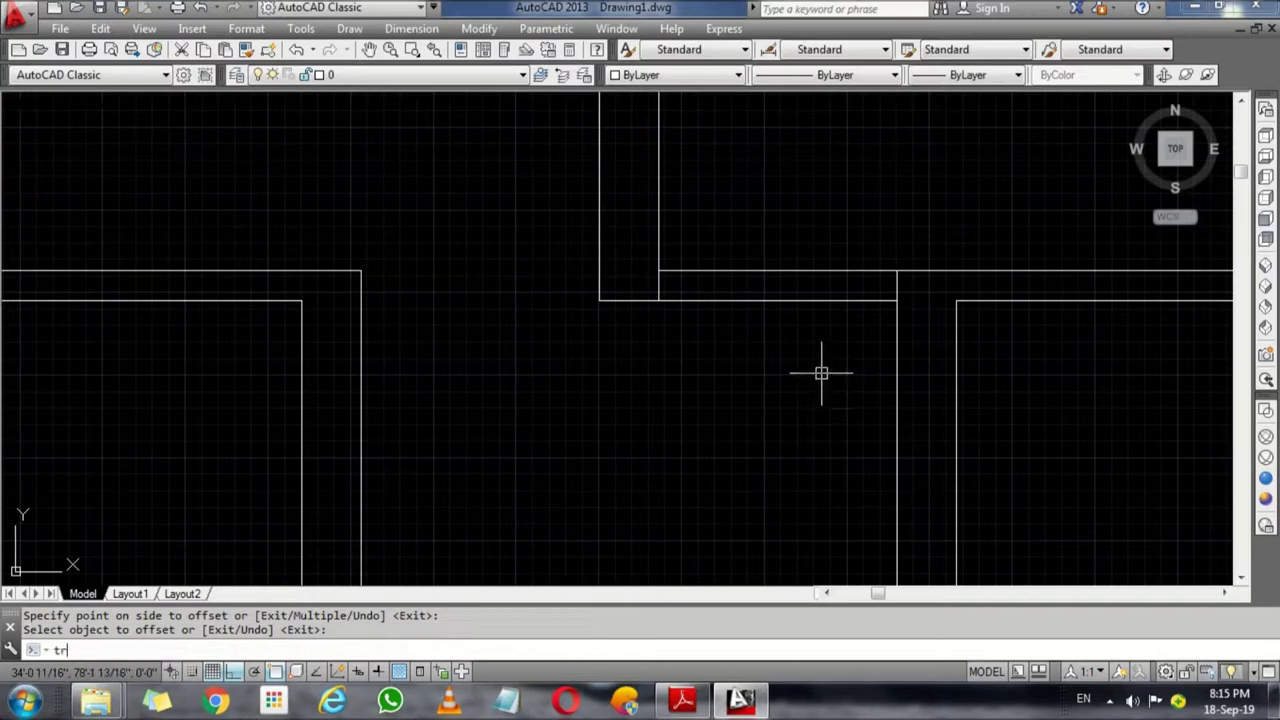
key(Return)
key(Return)
click(827, 360)
click(771, 268)
scroll(771, 268, down, 4)
key(Escape)
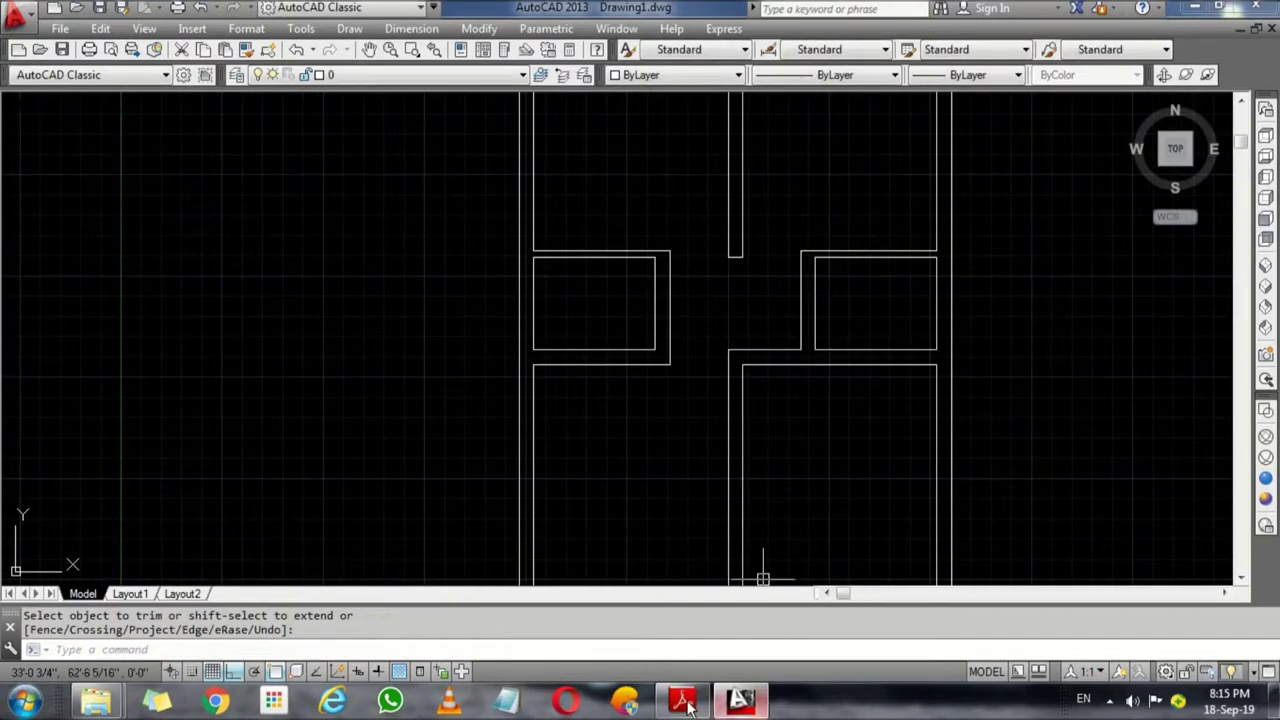
click(684, 705)
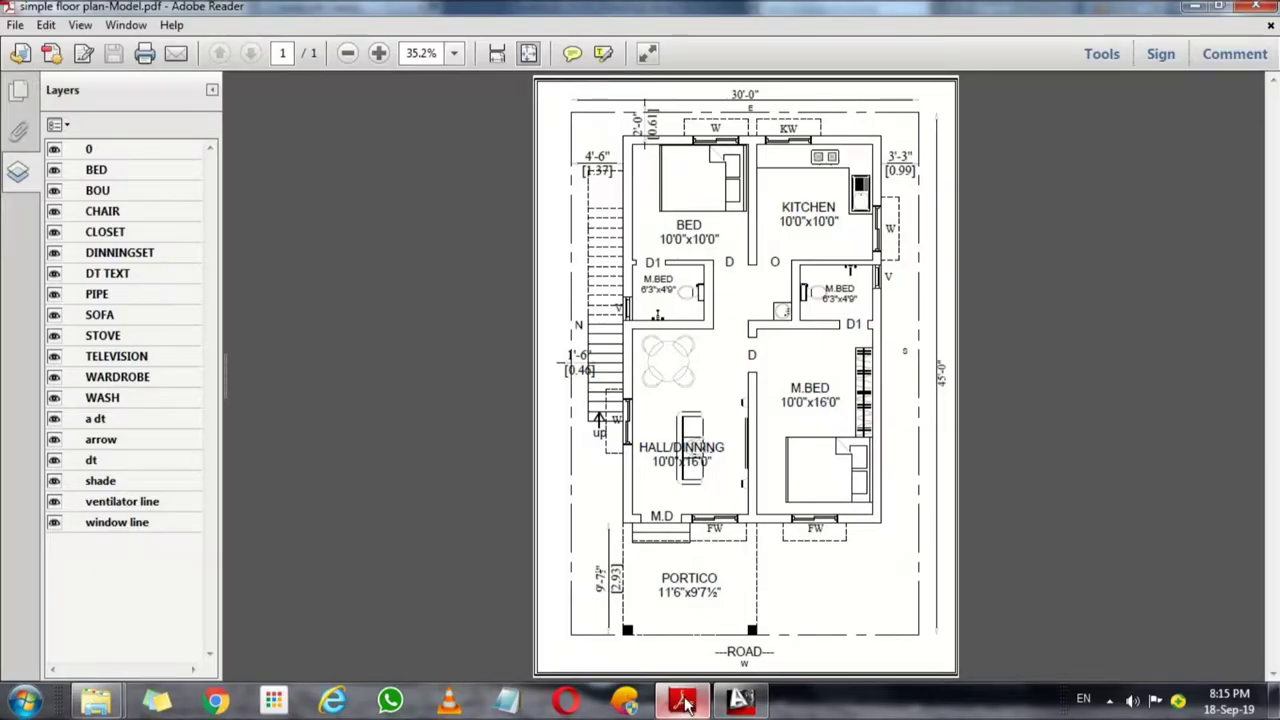
click(684, 705)
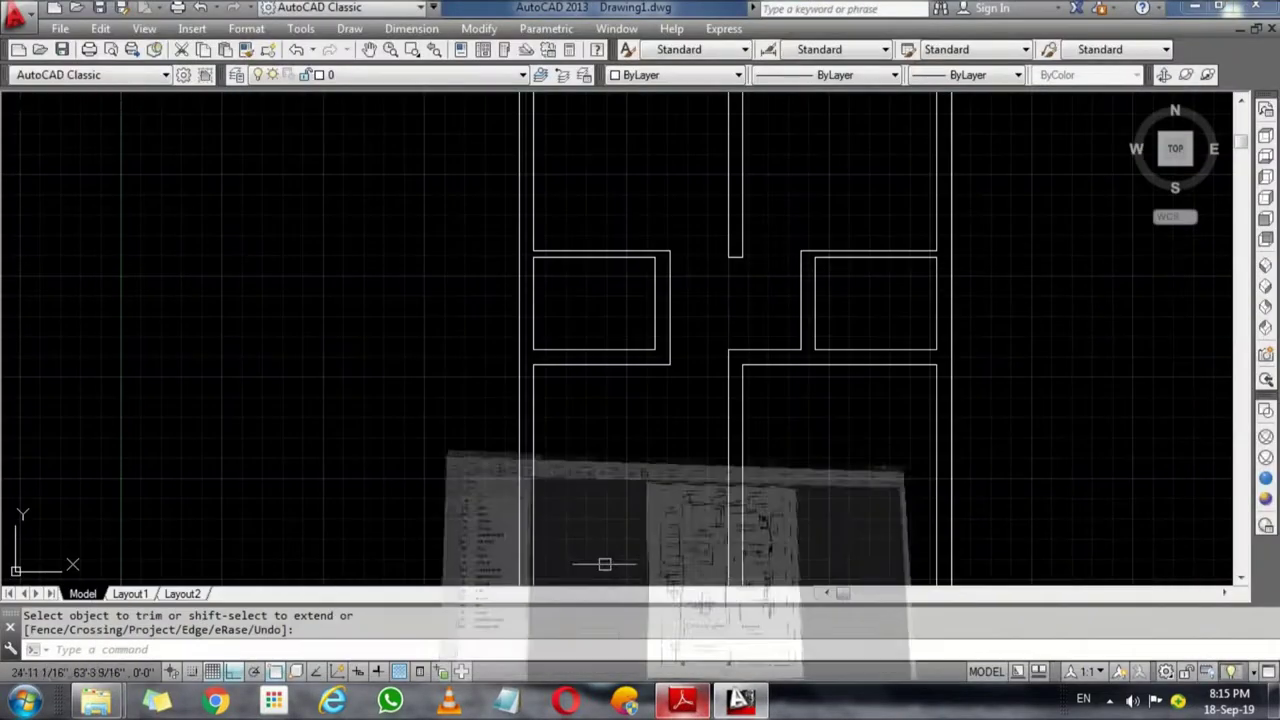
text(1)
Step: Offset the small room's wall end line 4½ inches, then offset that copy another 2'6"
key(Return)
scroll(530, 285, up, 4)
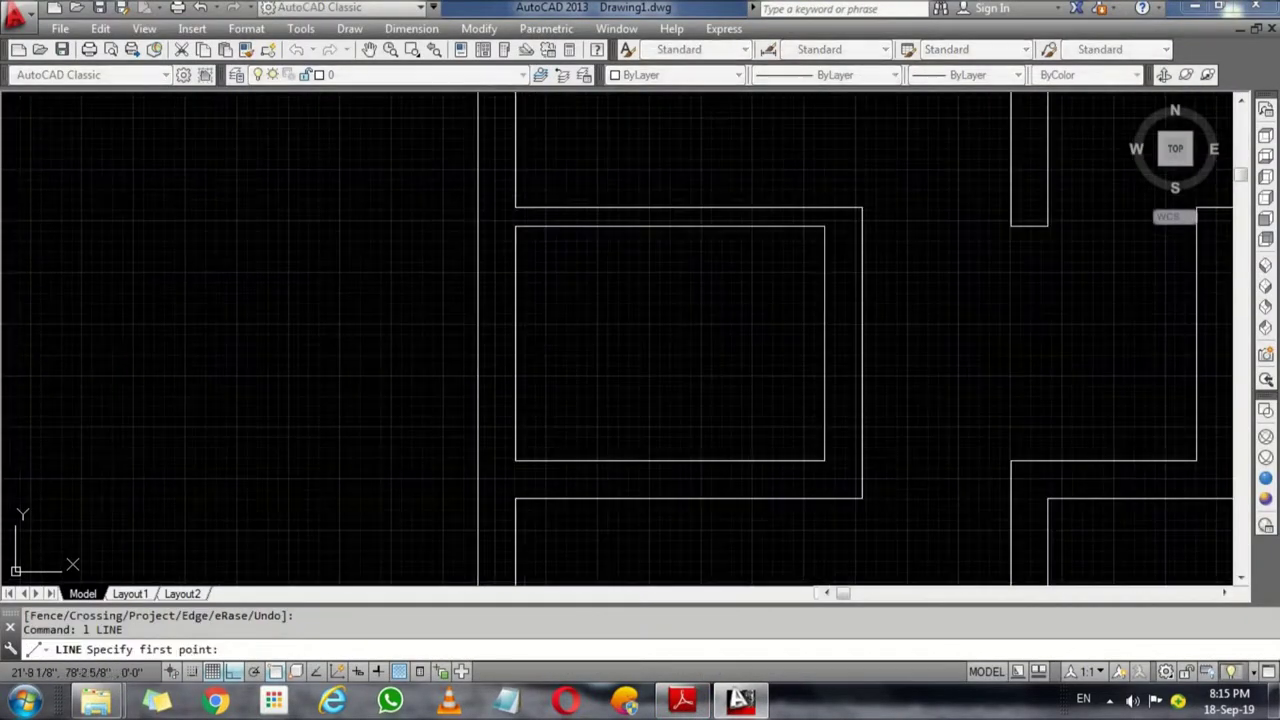
click(516, 208)
key(Return)
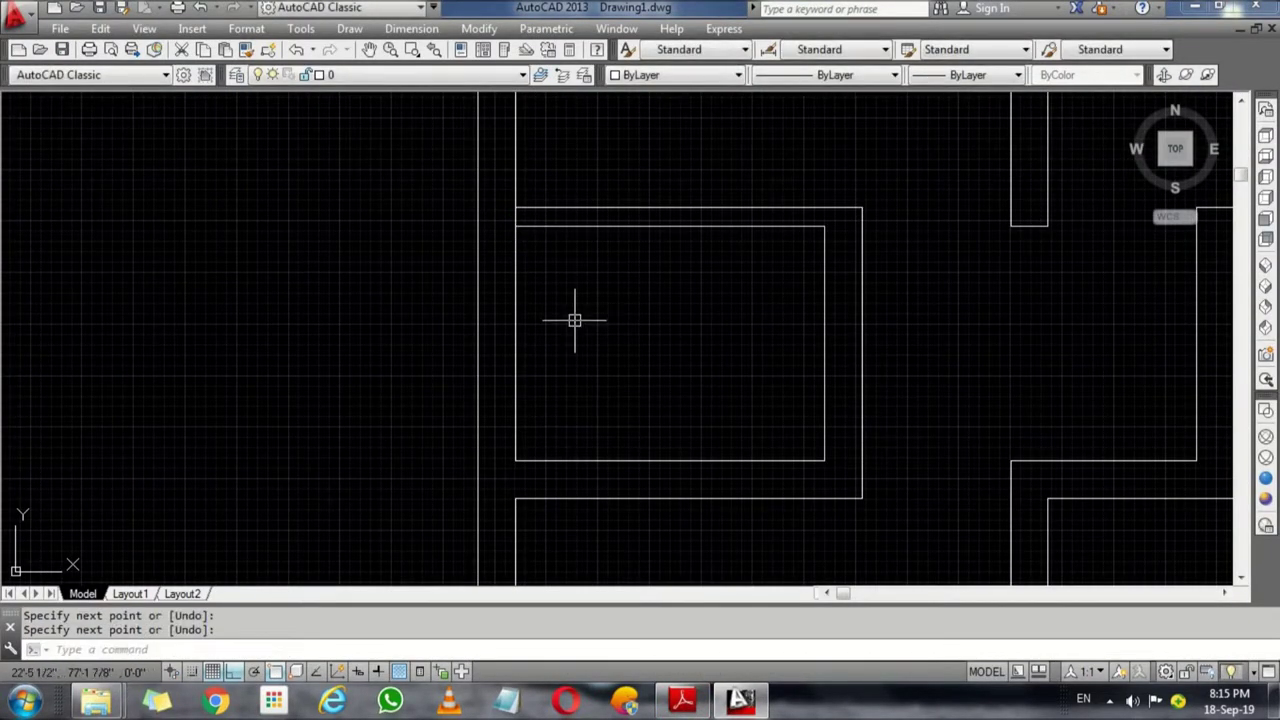
text(o)
key(Return)
text(4.5)
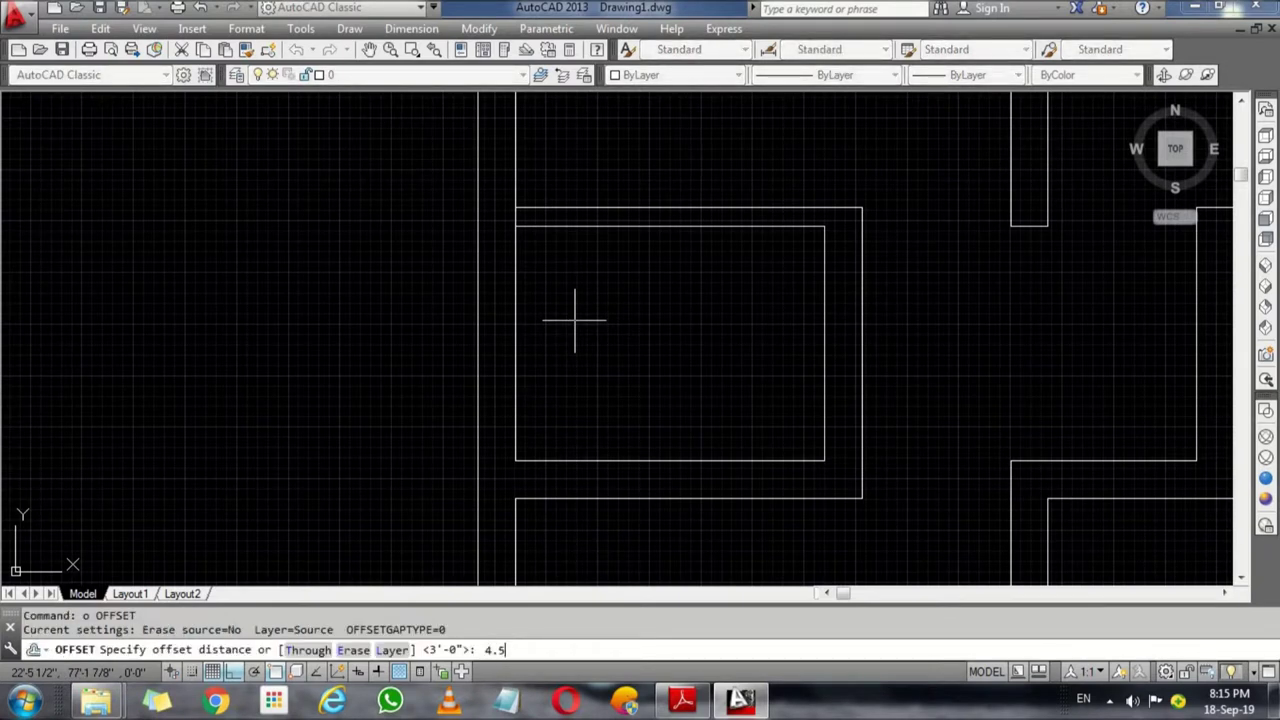
key(Return)
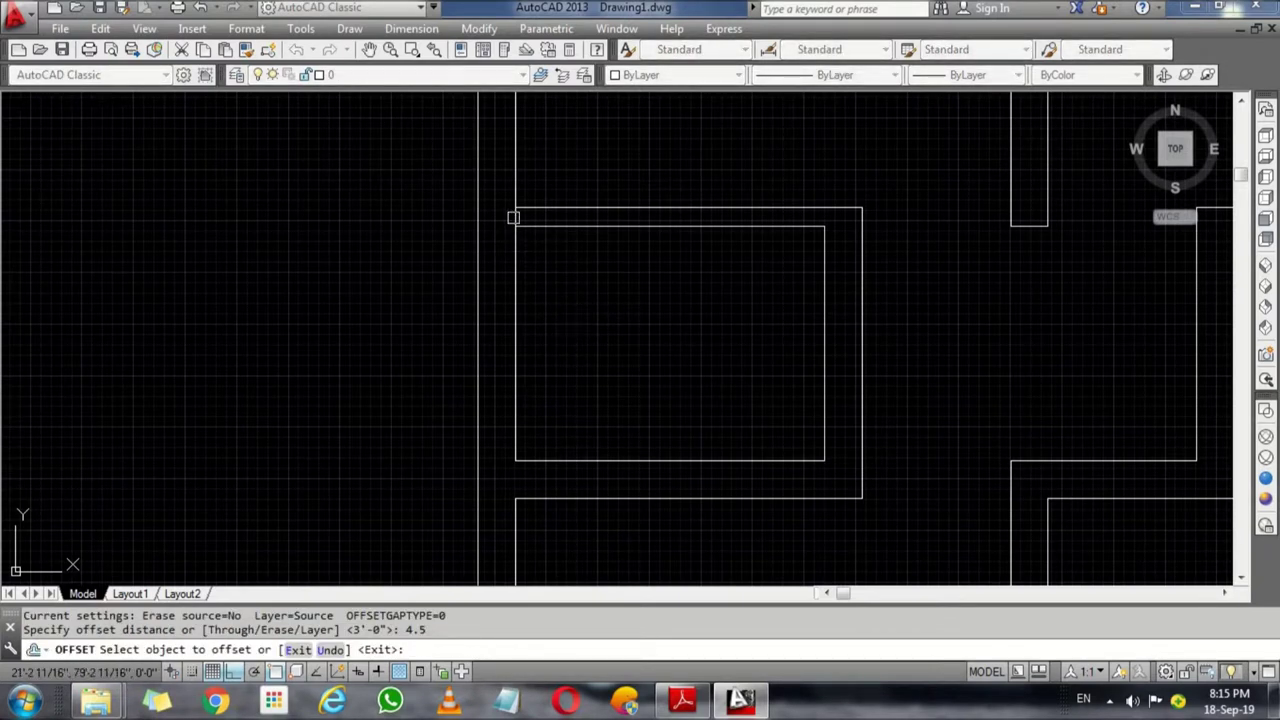
click(513, 217)
click(586, 214)
key(Return)
key(Return)
text(2'6)
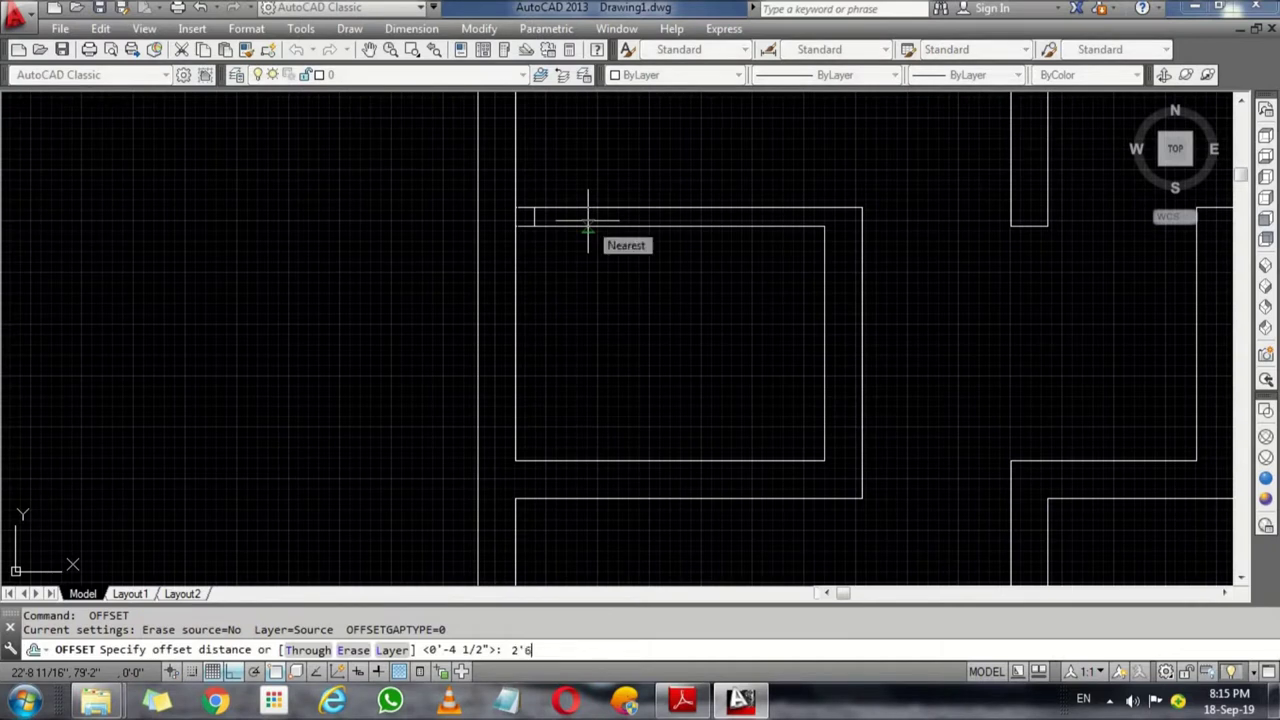
key(Return)
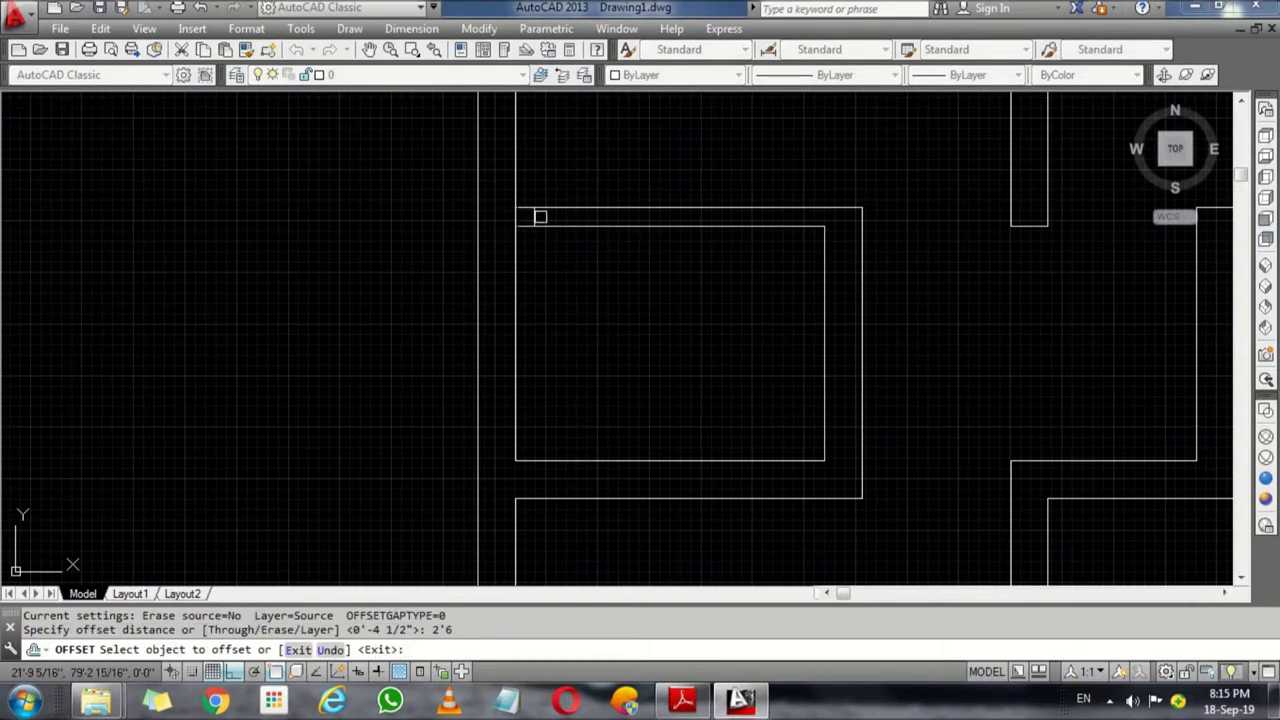
click(538, 215)
click(638, 239)
text(t)
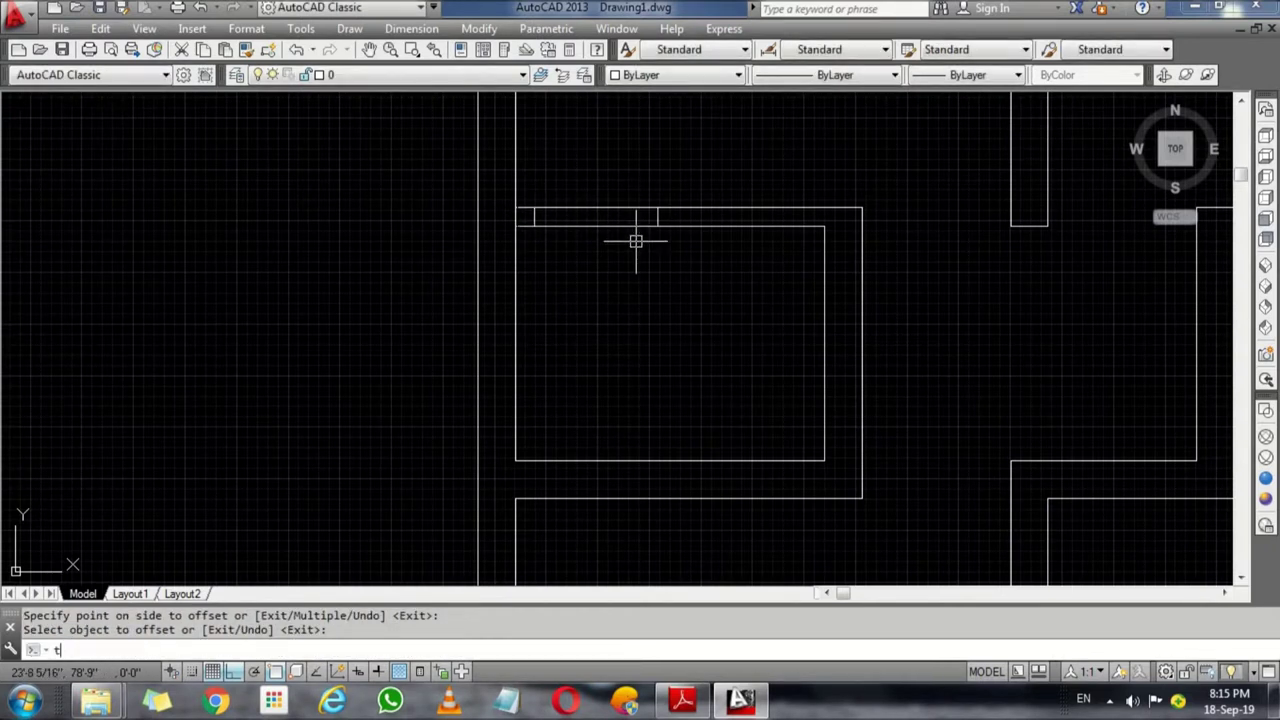
Step: Trim the top wall lines between the two offset lines to open the doorway
text(r)
key(Return)
key(Return)
click(586, 252)
click(572, 180)
click(525, 217)
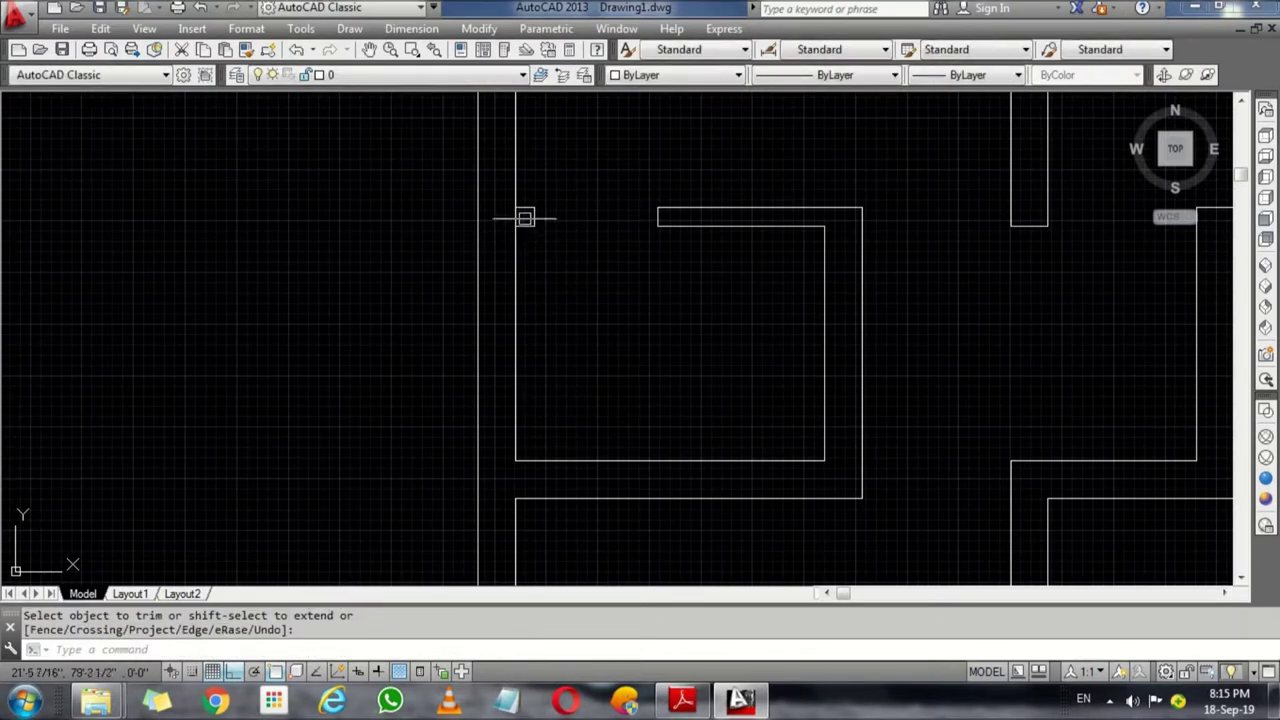
key(Return)
Step: Erase the leftover short wall stub beside the doorway
click(516, 217)
text(e)
key(Return)
scroll(700, 235, down, 5)
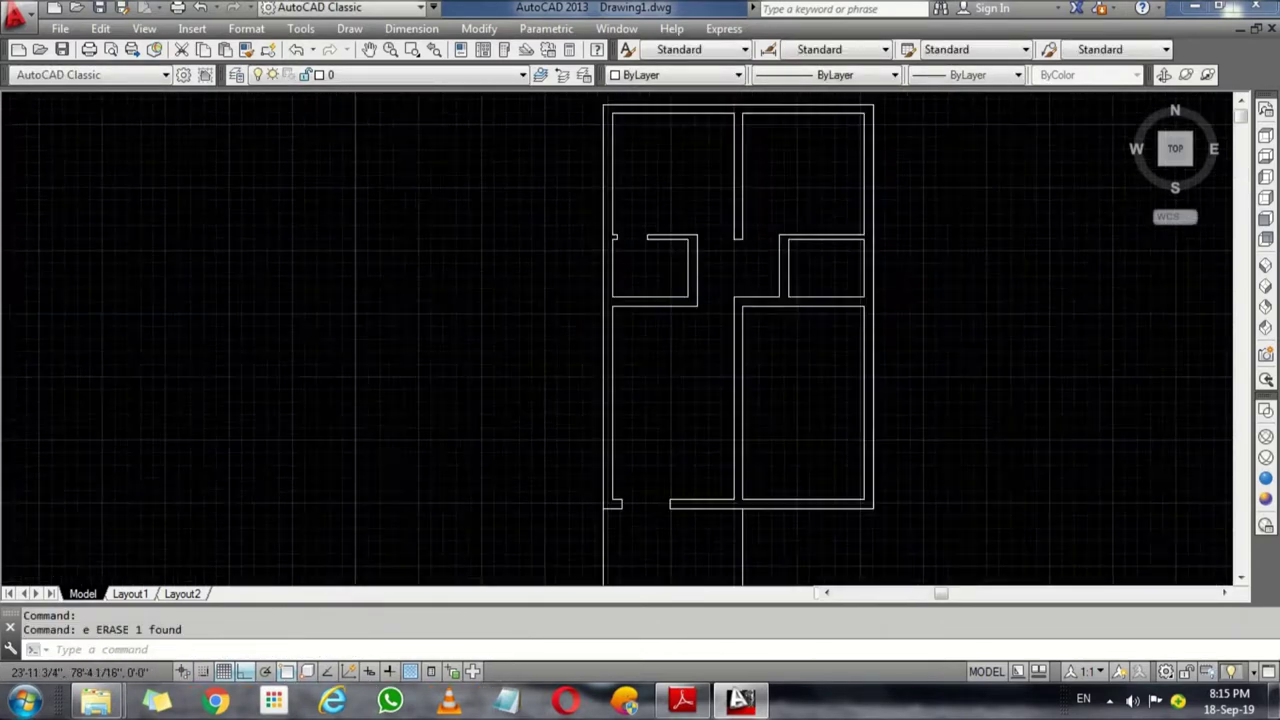
key(Return)
scroll(783, 258, up, 4)
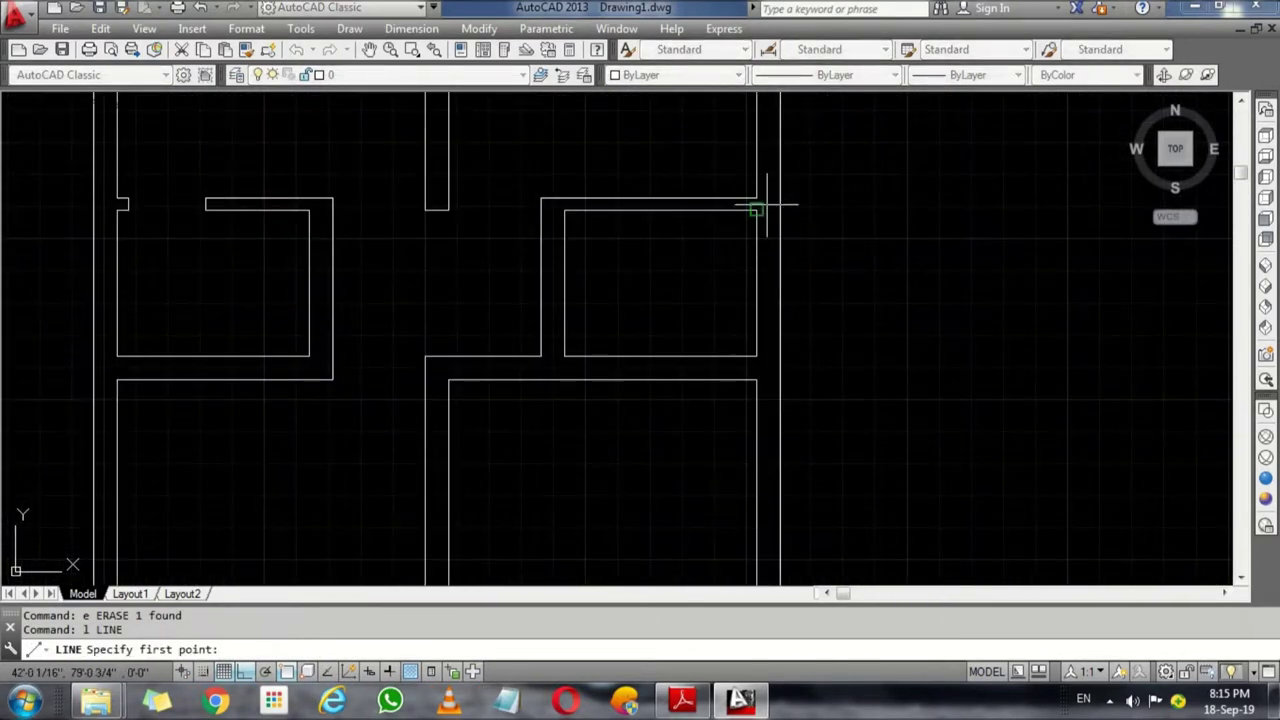
click(760, 208)
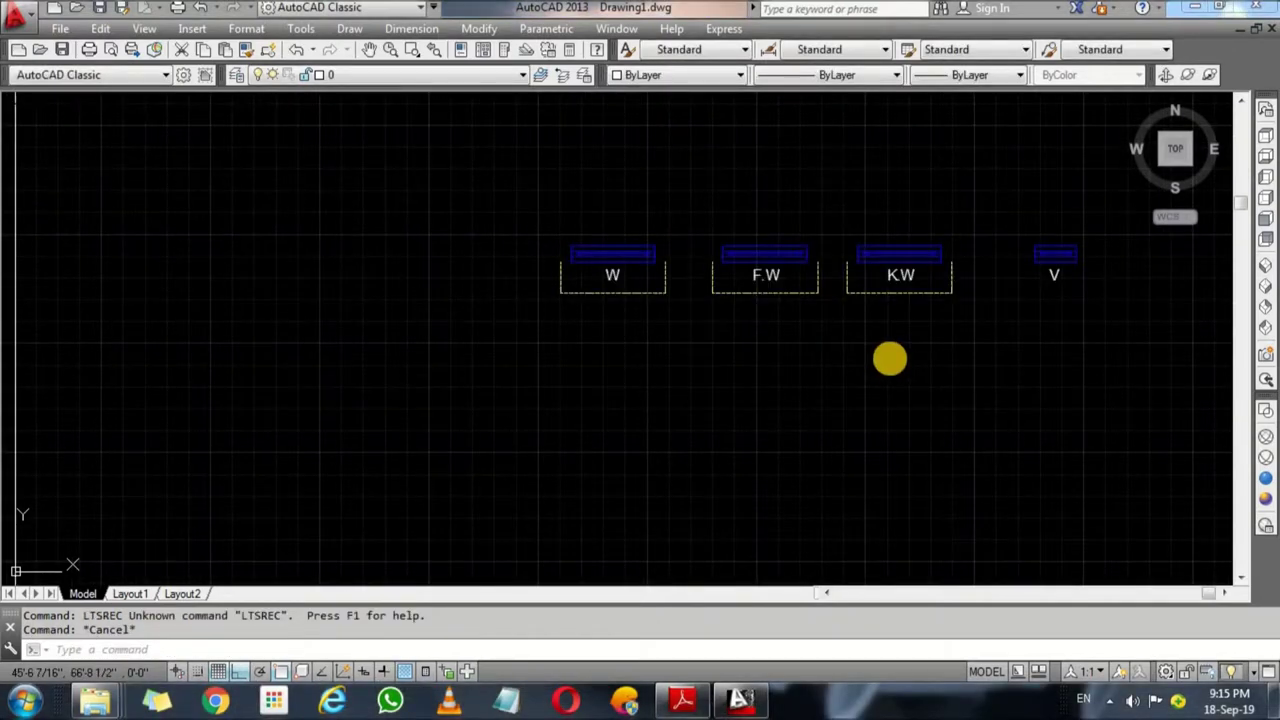
Step: Draw a 4' by 9" rectangle below the W, F.W, K.W legend labels
scroll(866, 363, down, 4)
scroll(471, 366, up, 4)
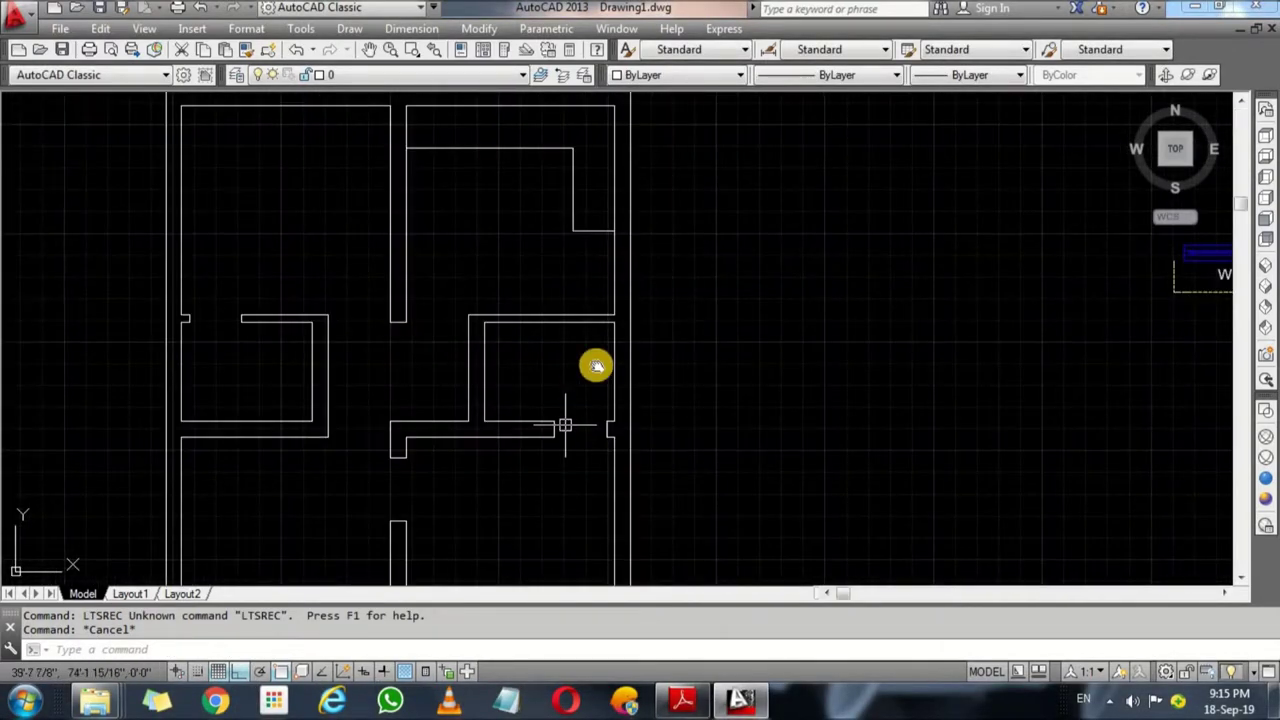
scroll(594, 363, up, 1)
scroll(702, 349, down, 2)
scroll(617, 286, down, 1)
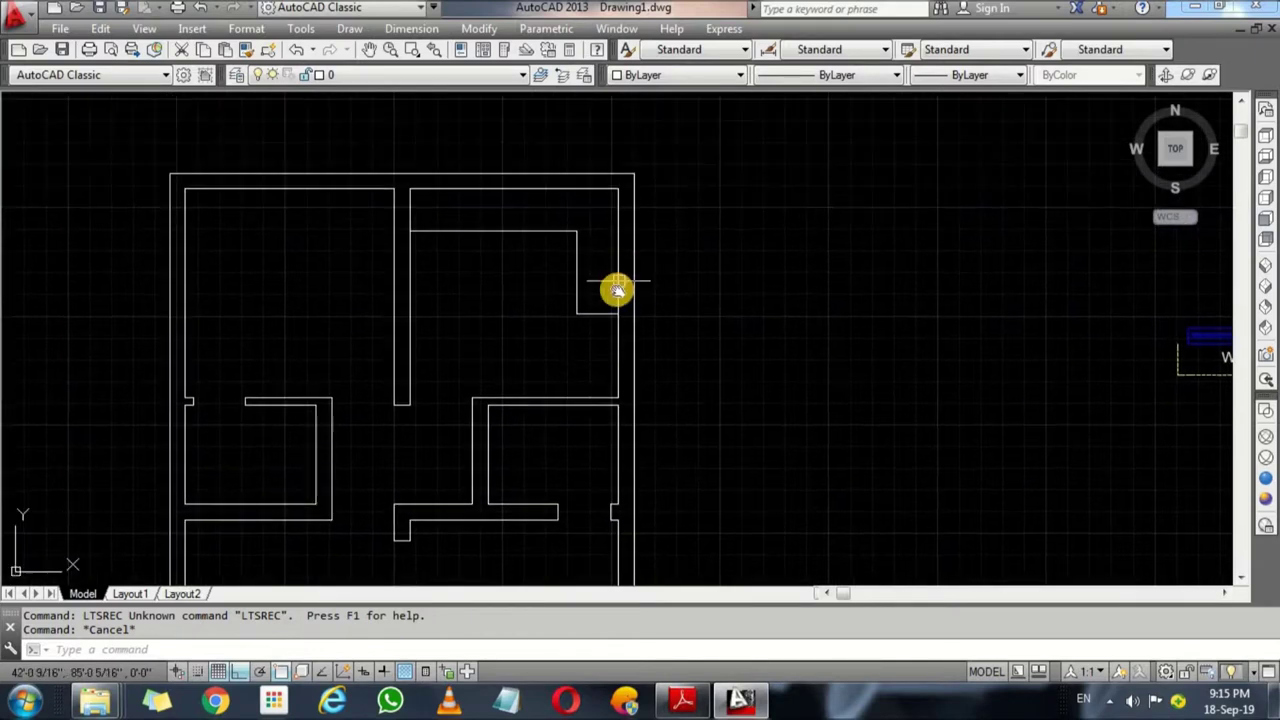
middle_drag(617, 286, 694, 331)
scroll(857, 387, down, 1)
scroll(857, 387, up, 2)
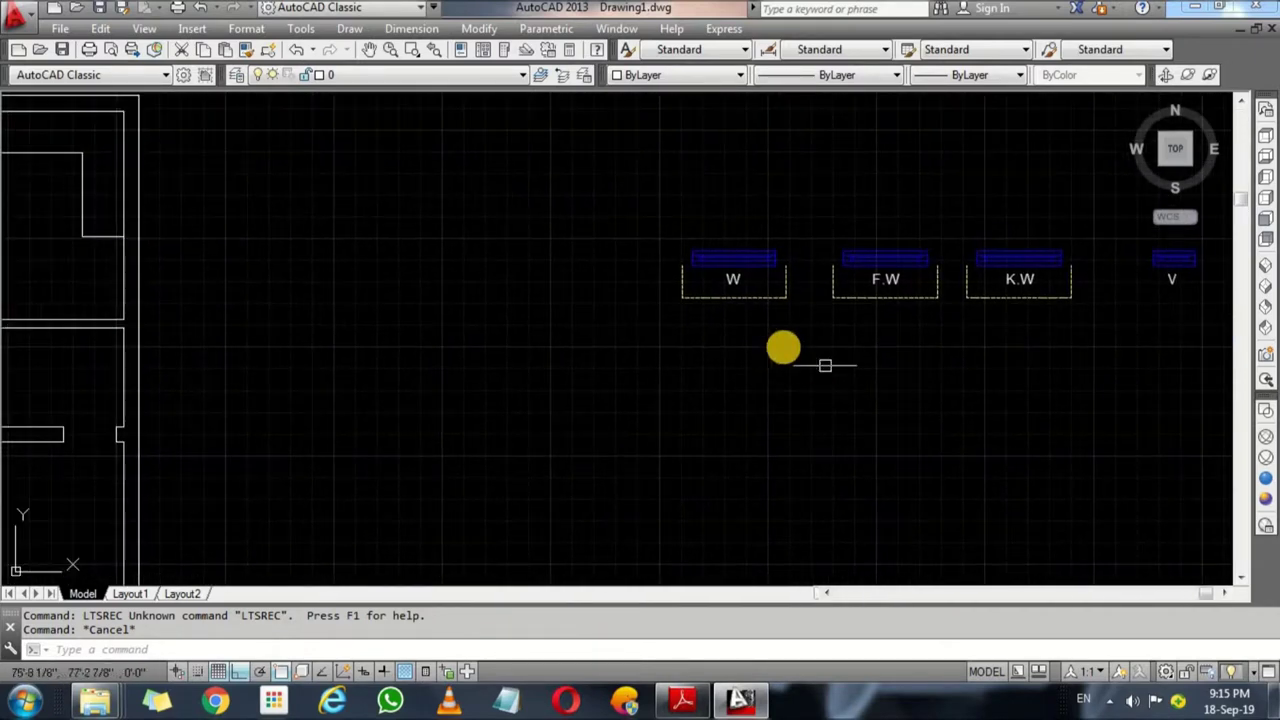
text(REC)
key(Return)
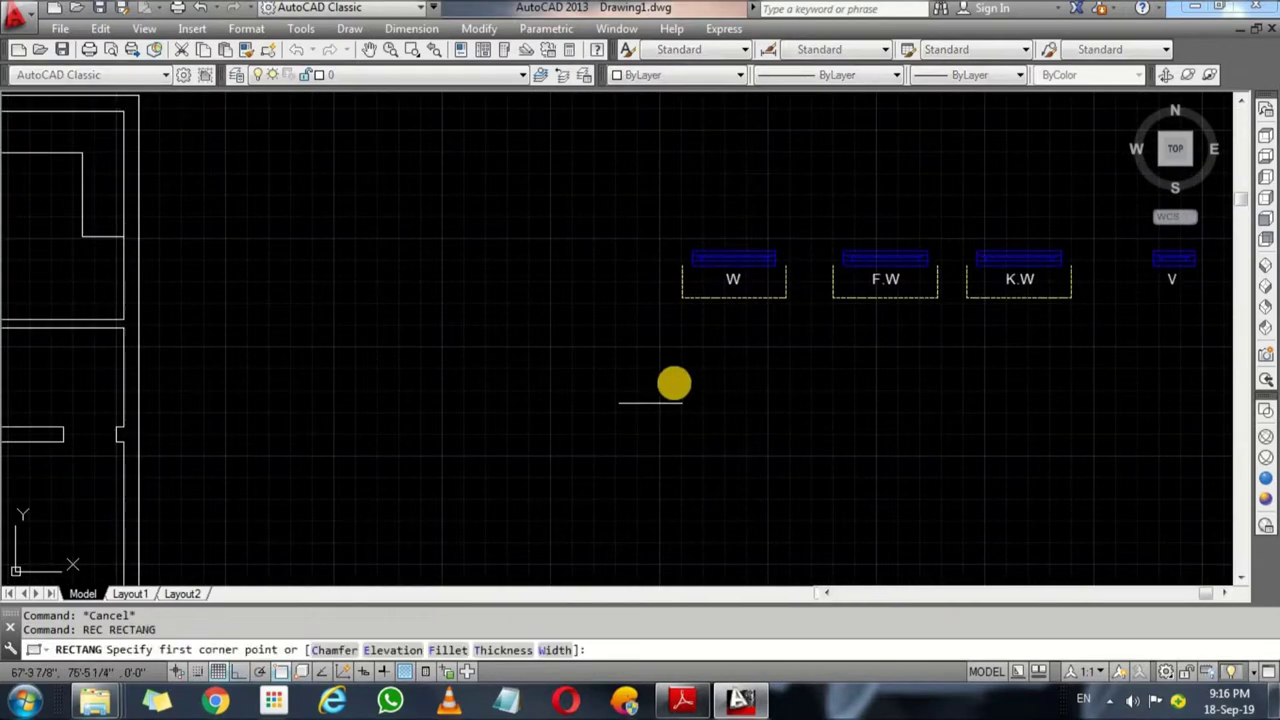
click(674, 382)
text(@4',9)
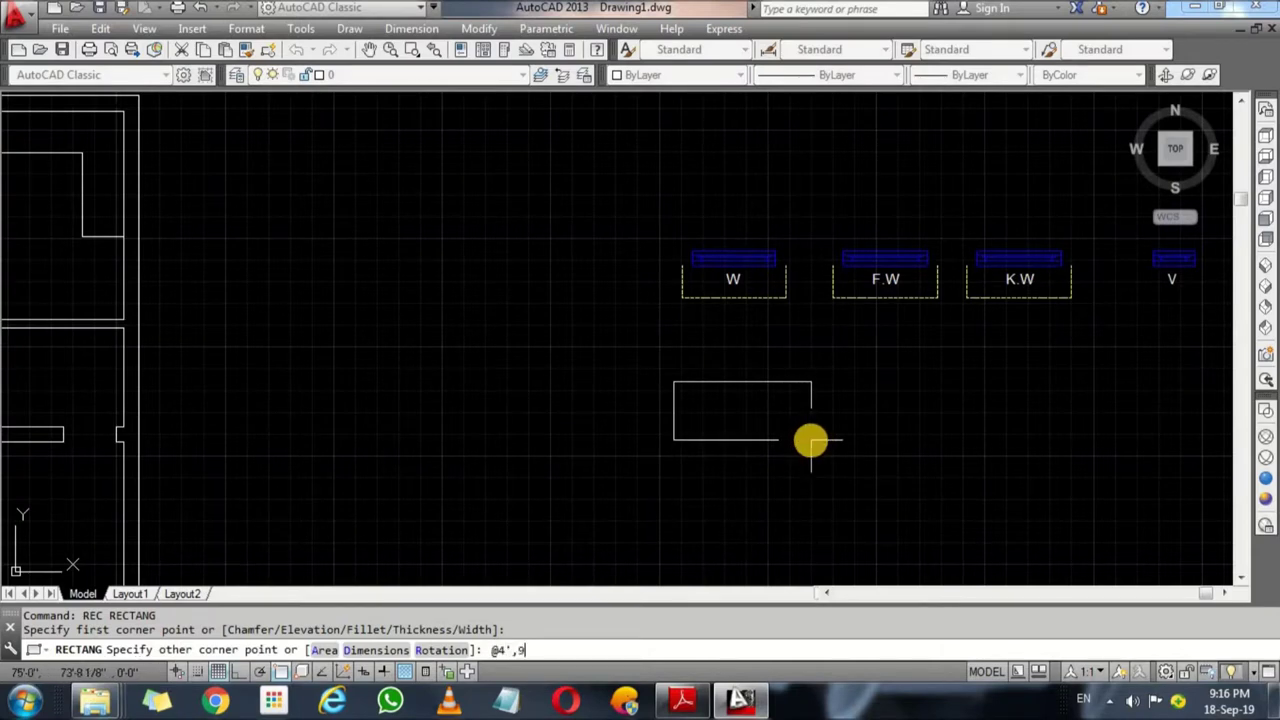
key(Return)
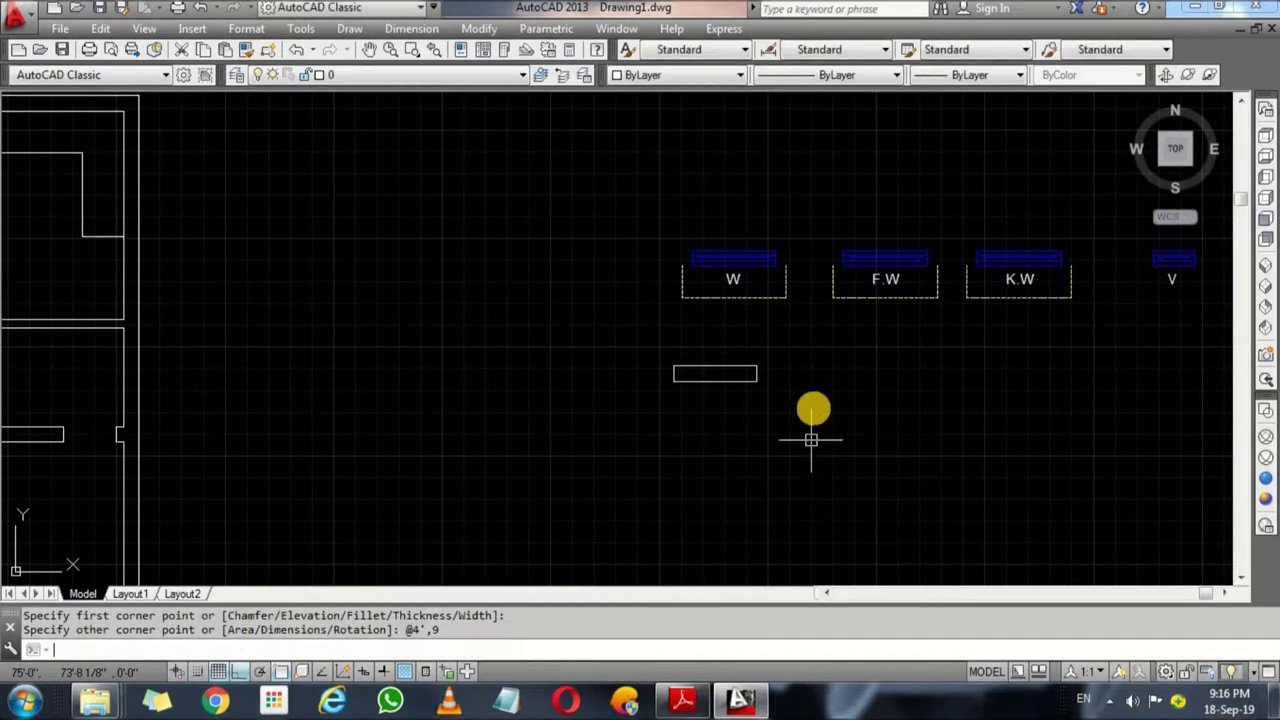
Step: Explode the new rectangle into separate lines
scroll(799, 394, up, 3)
drag(754, 348, 651, 307)
key(Return)
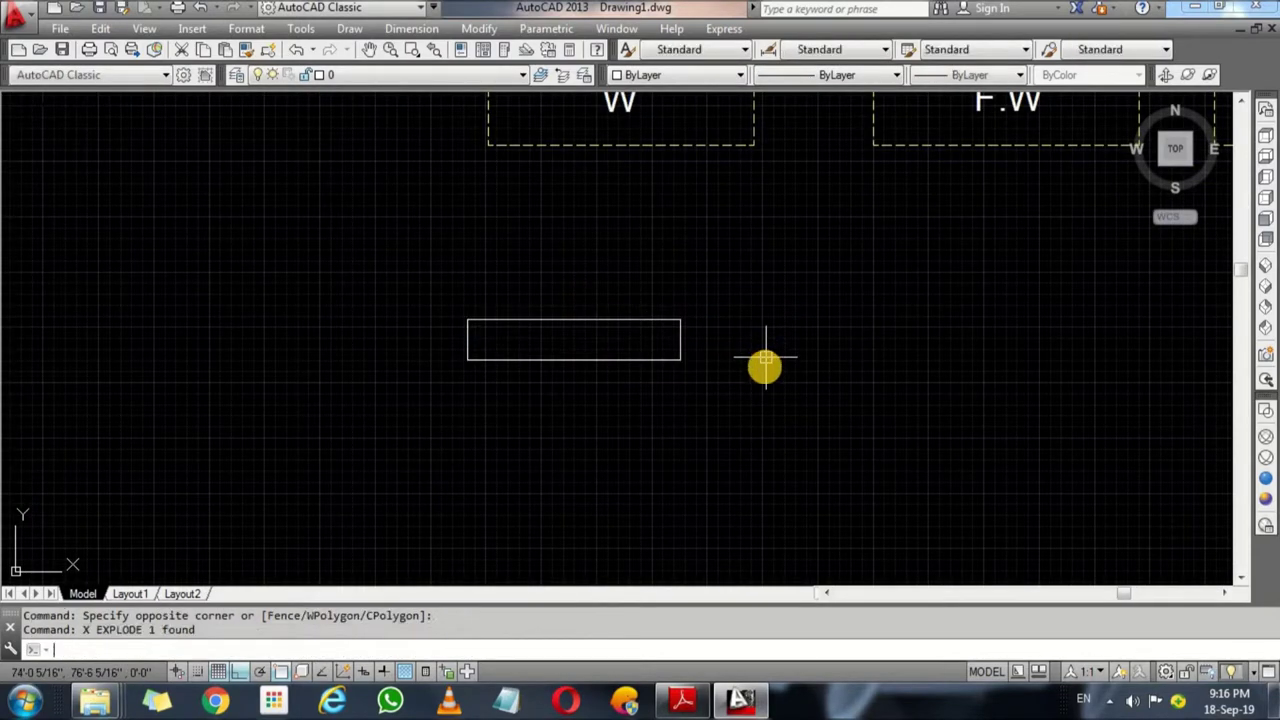
scroll(596, 385, up, 2)
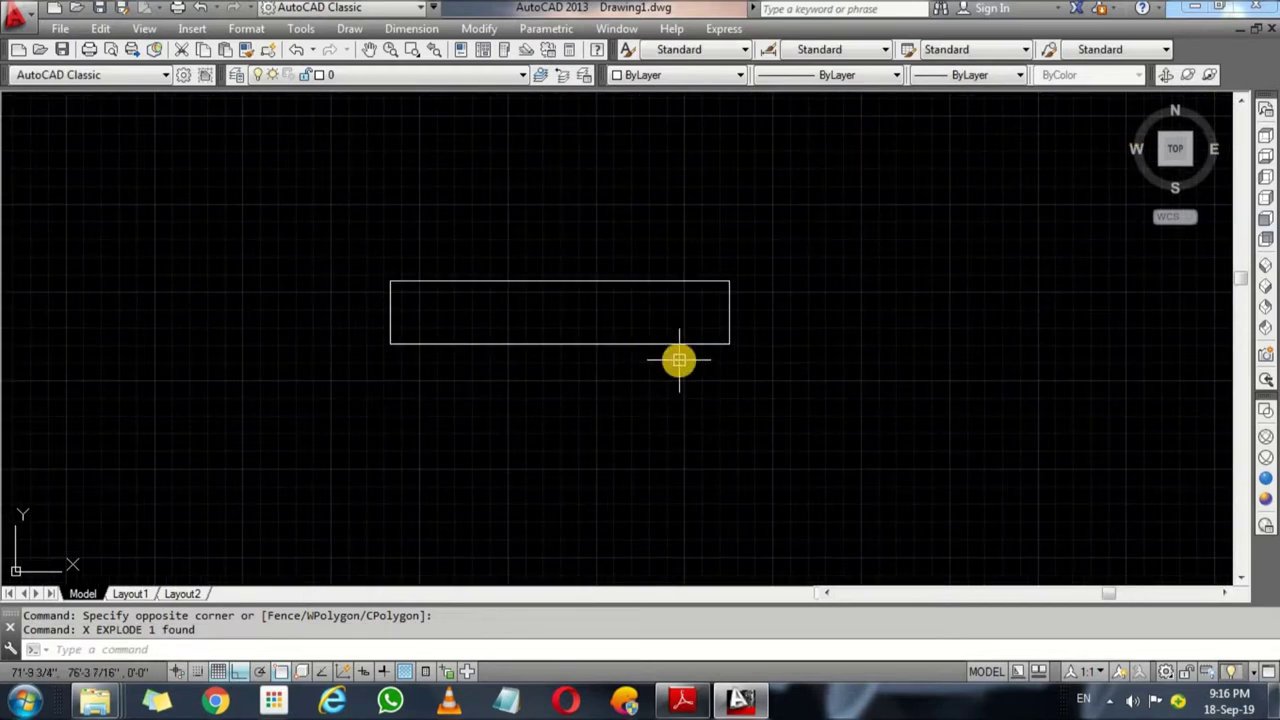
click(648, 342)
key(Escape)
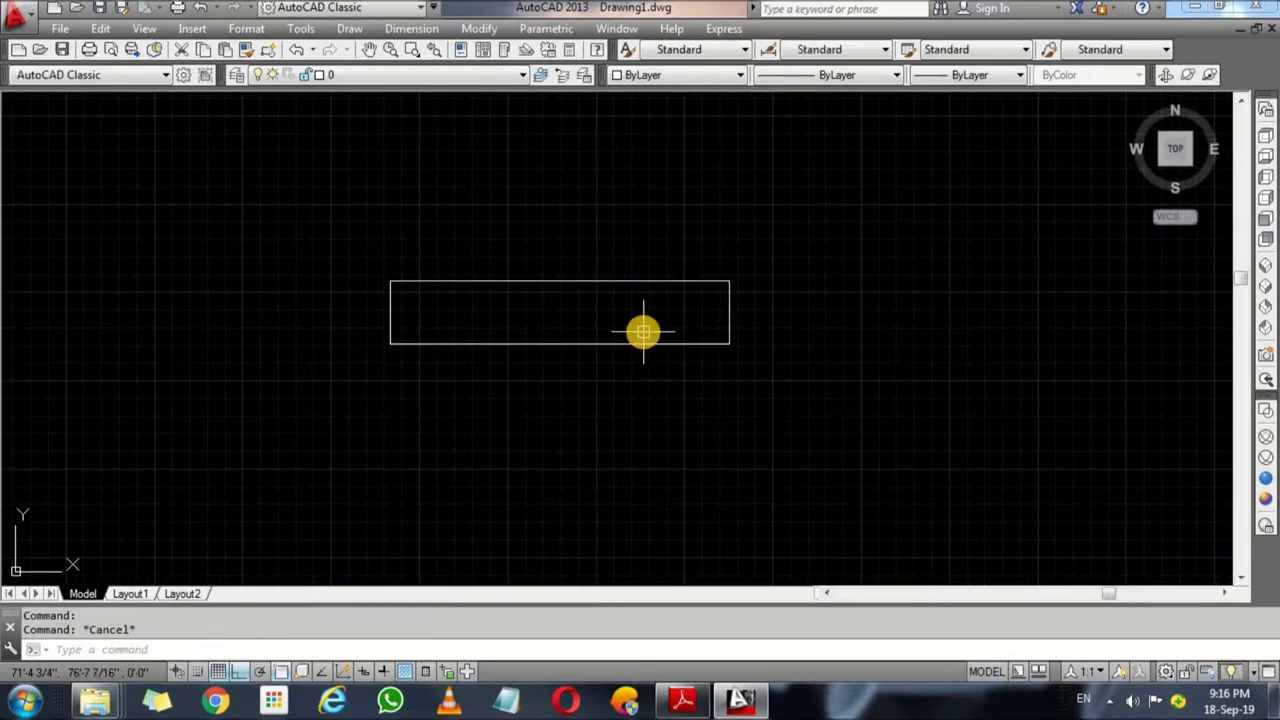
Step: Set up an offset with a 3-inch distance
text(o)
key(Return)
text(3)
key(Return)
Step: Offset the rectangle's right, left, bottom and top edges 3 inches inward
click(728, 305)
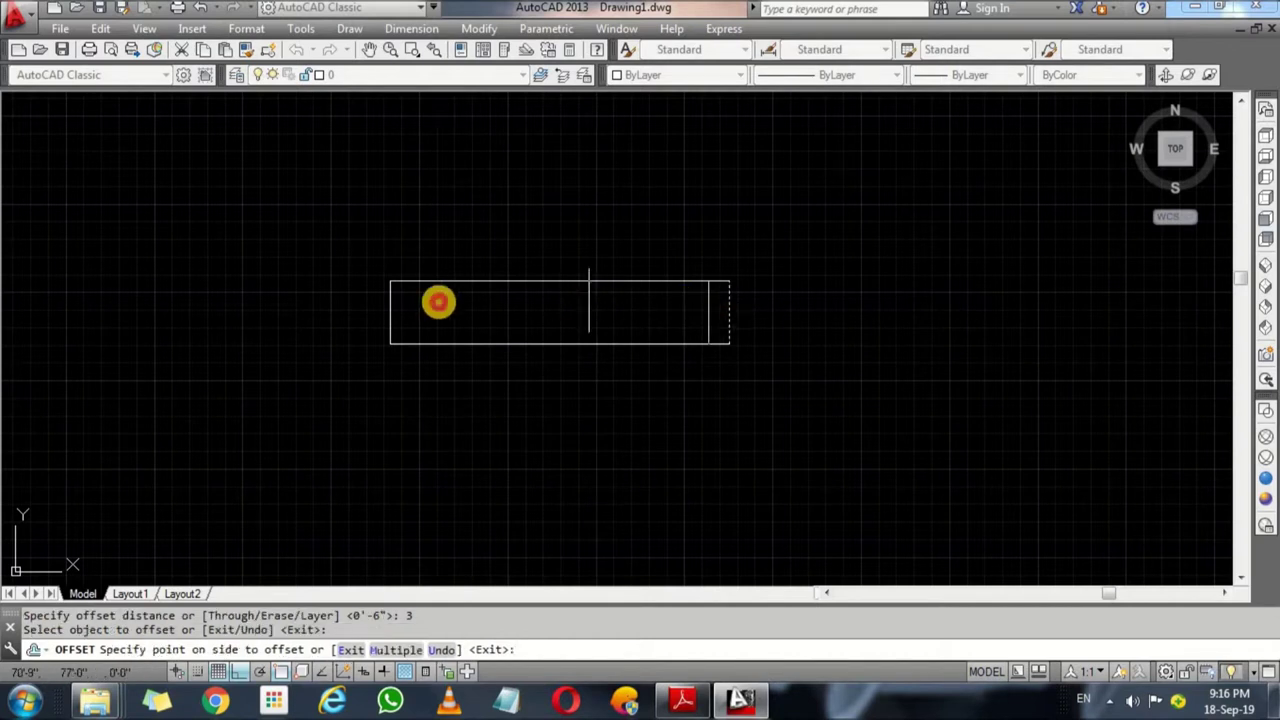
click(437, 303)
click(390, 322)
click(534, 340)
click(546, 343)
click(560, 294)
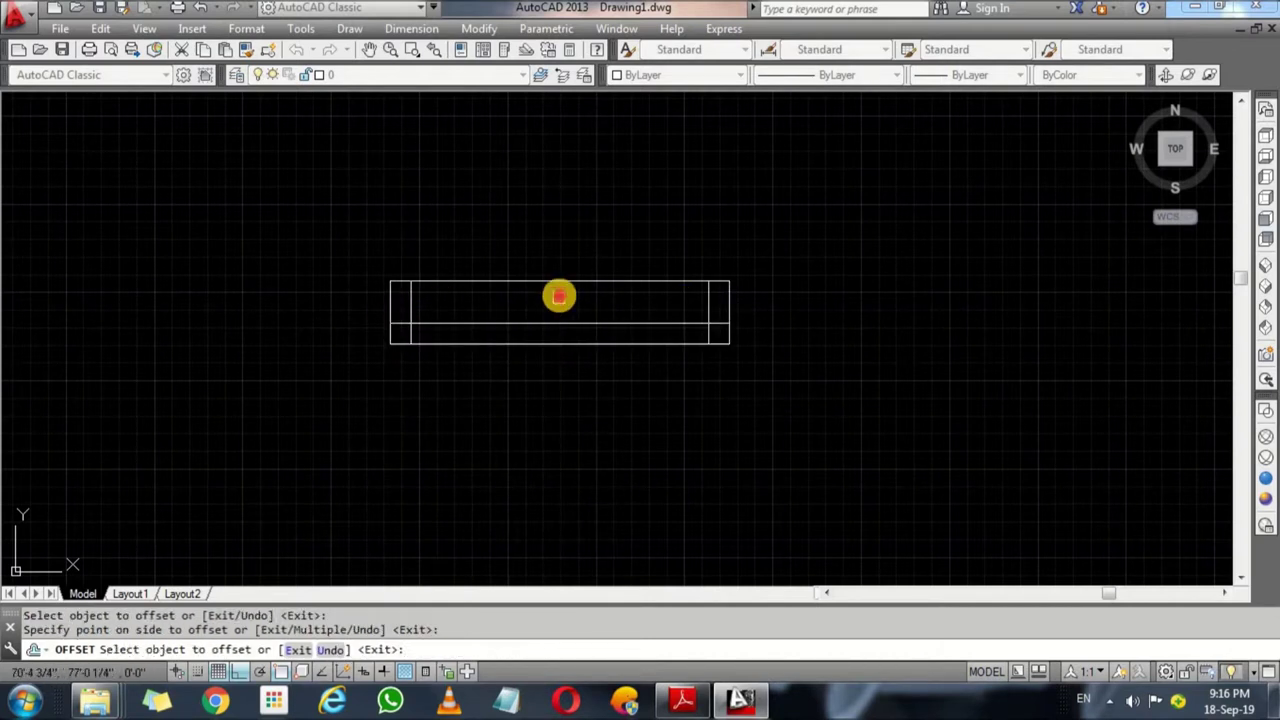
click(560, 281)
click(561, 311)
key(Return)
Step: Offset the inner vertical and lower lines a further 2 inches inward
text(o)
key(Return)
text(2)
key(Return)
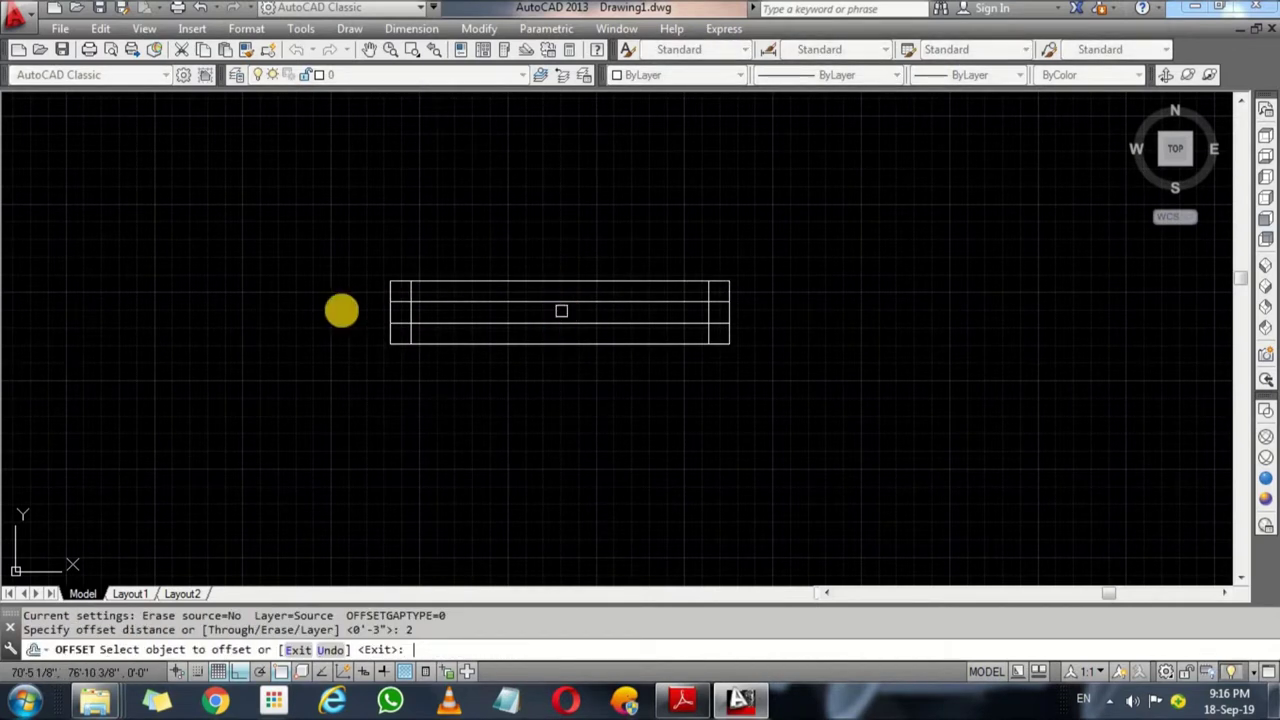
scroll(343, 310, up, 2)
click(463, 318)
click(383, 312)
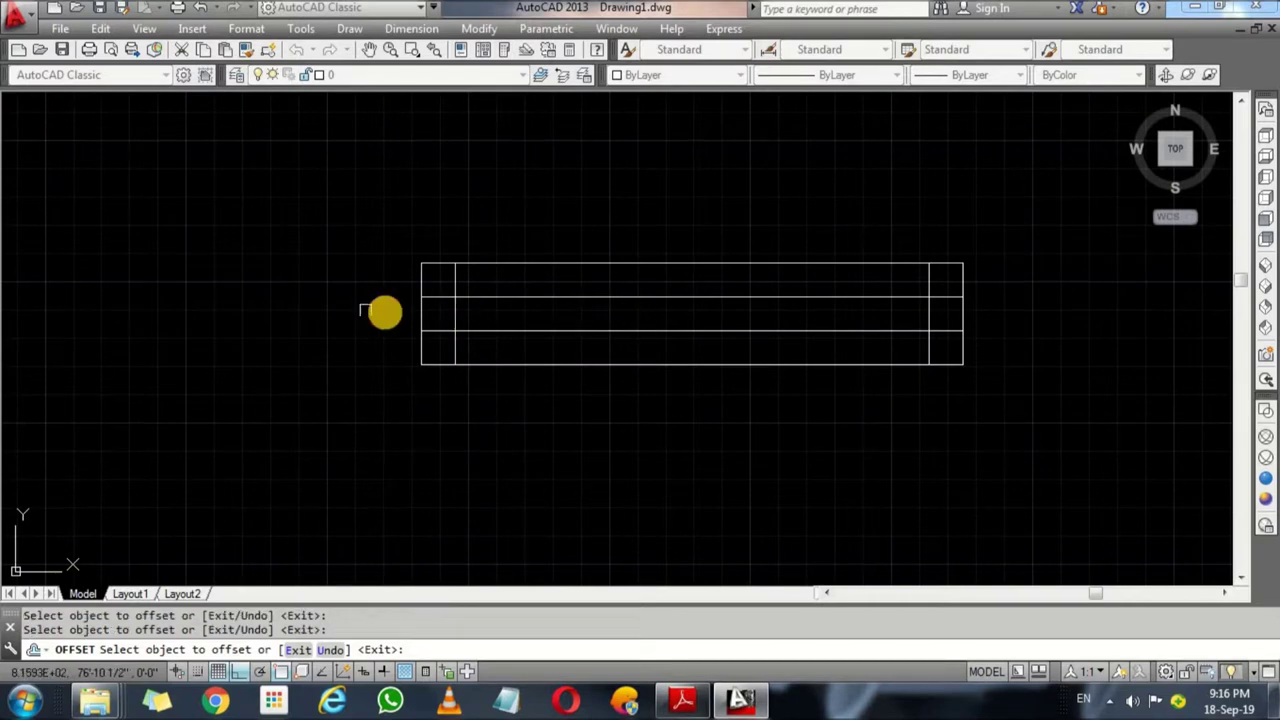
click(453, 318)
click(625, 318)
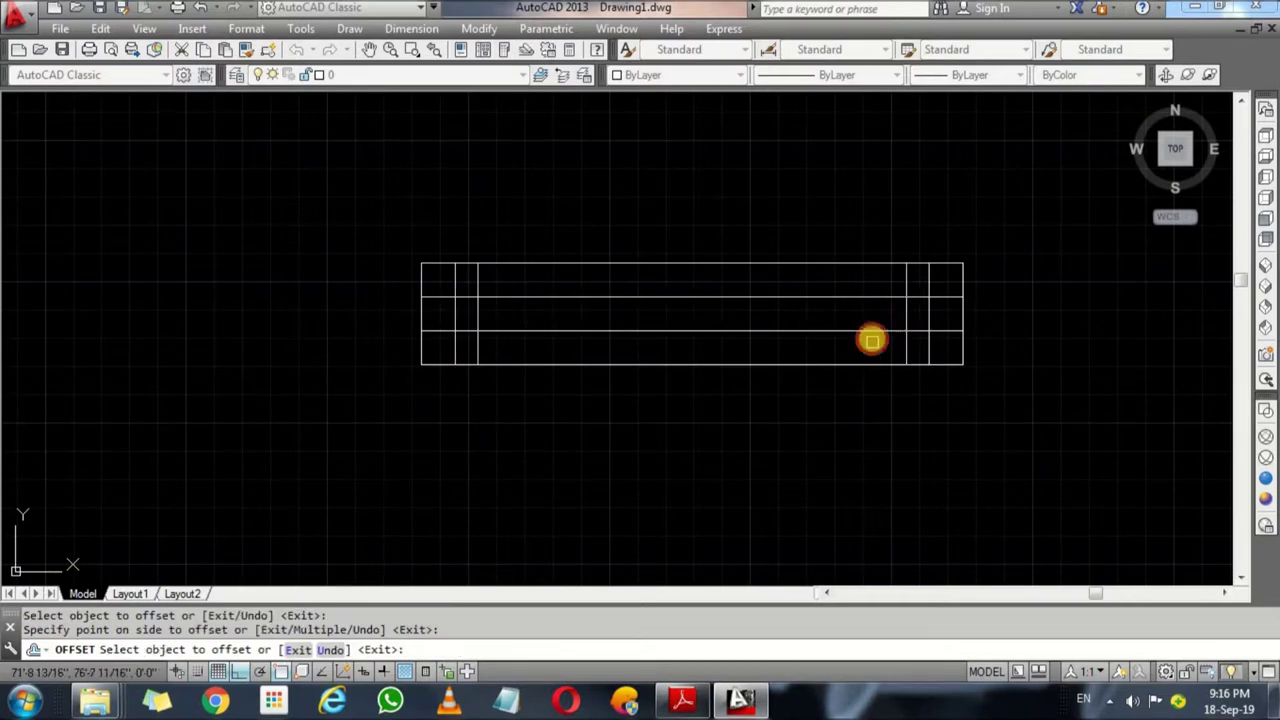
click(890, 320)
text(R)
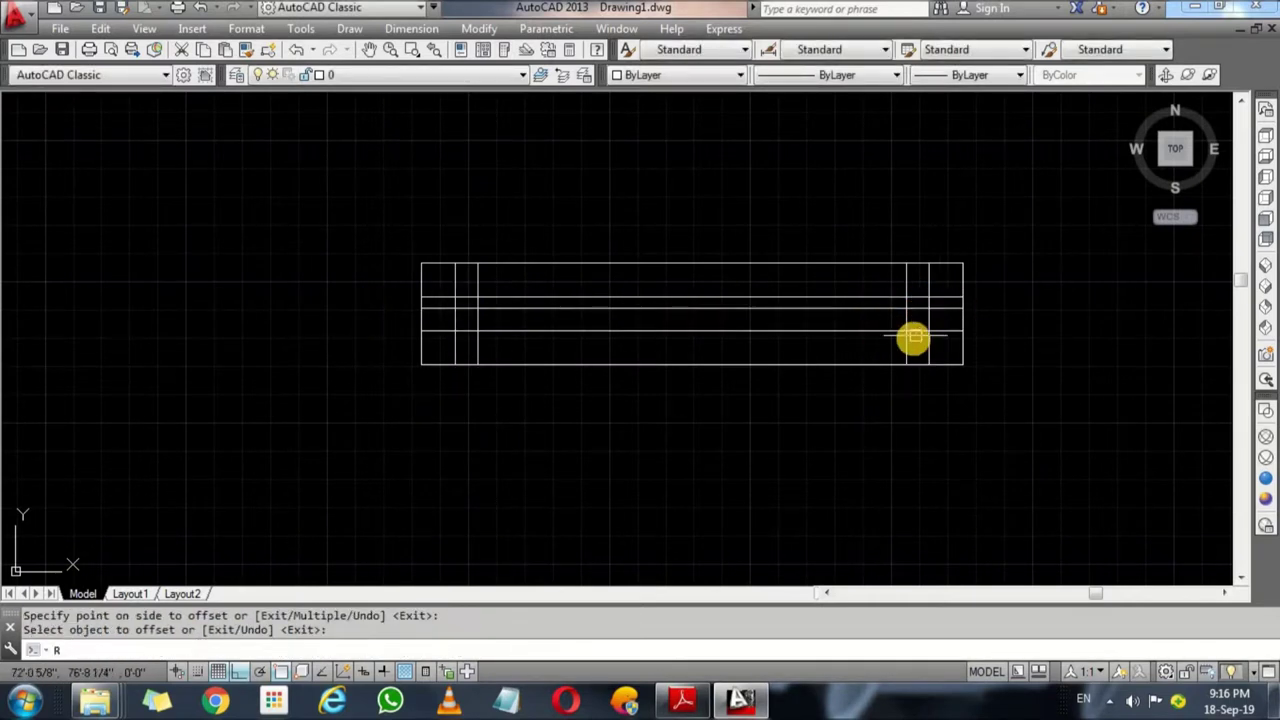
key(Escape)
Step: Trim the overlapping inner line segments into the window's frame pattern
key(Return)
key(Return)
scroll(937, 331, up, 2)
click(949, 357)
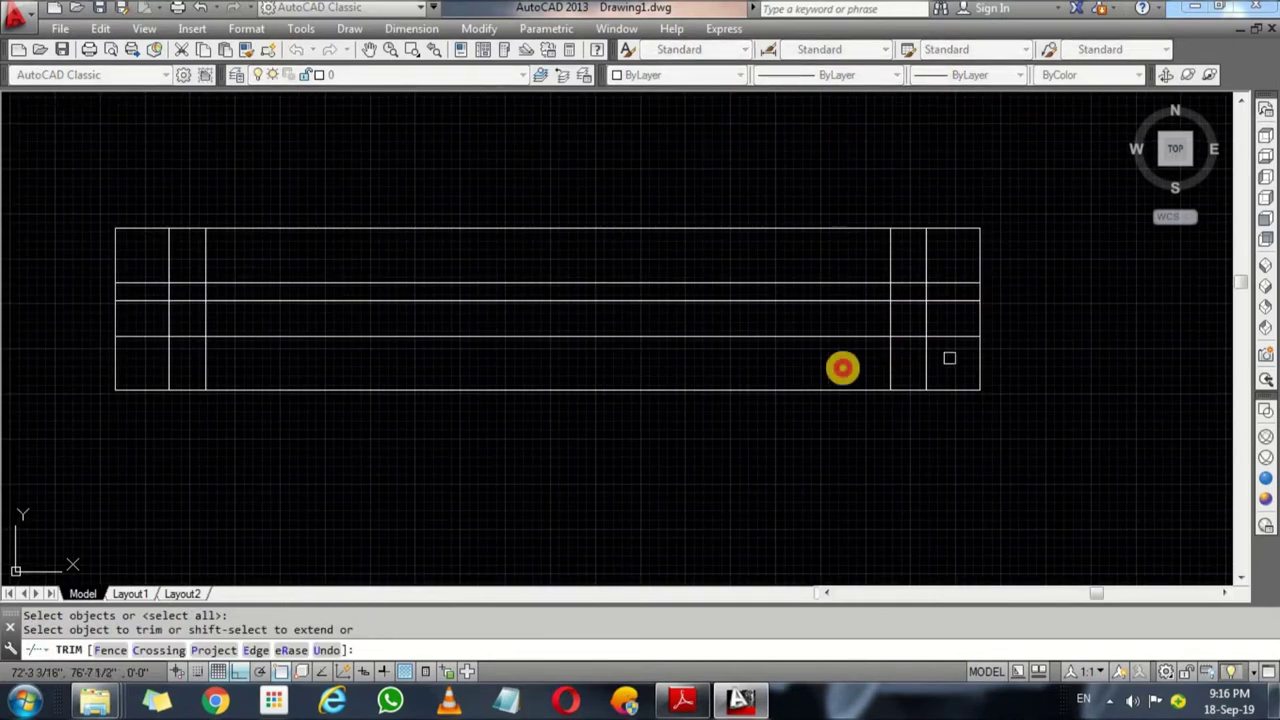
click(843, 366)
click(931, 249)
click(788, 270)
click(277, 250)
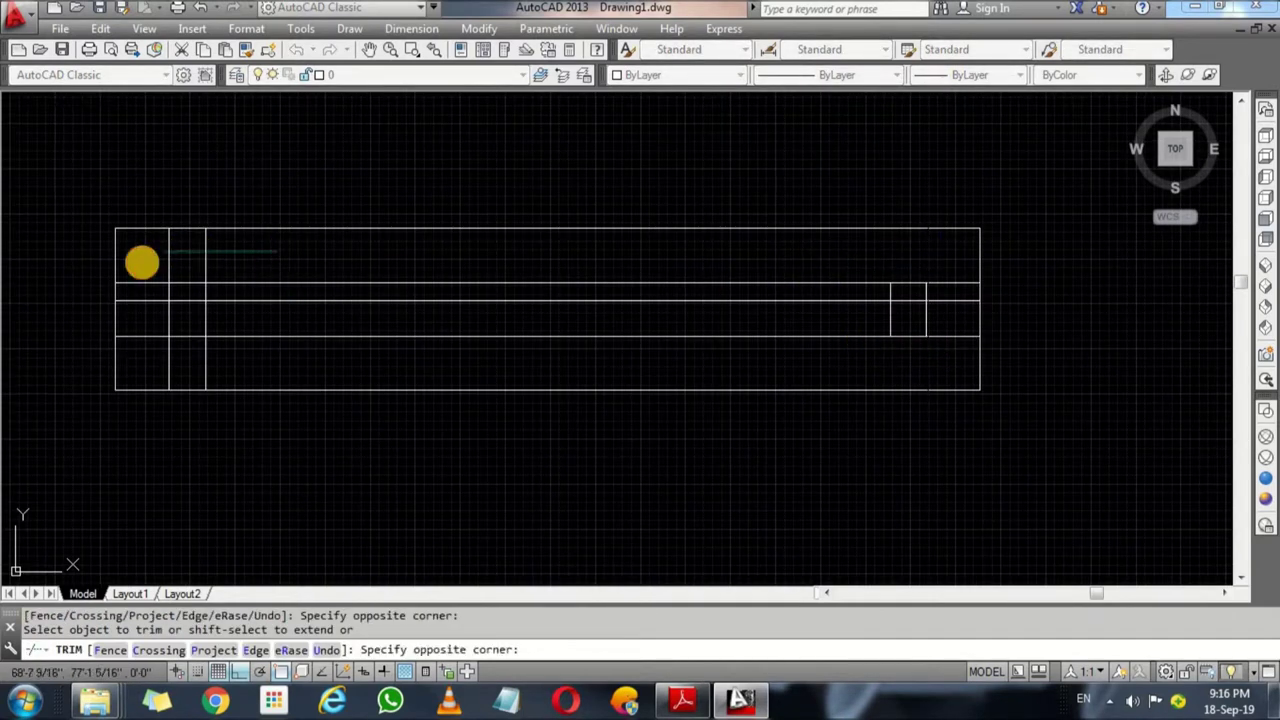
click(140, 263)
click(253, 360)
click(155, 354)
scroll(514, 300, down, 1)
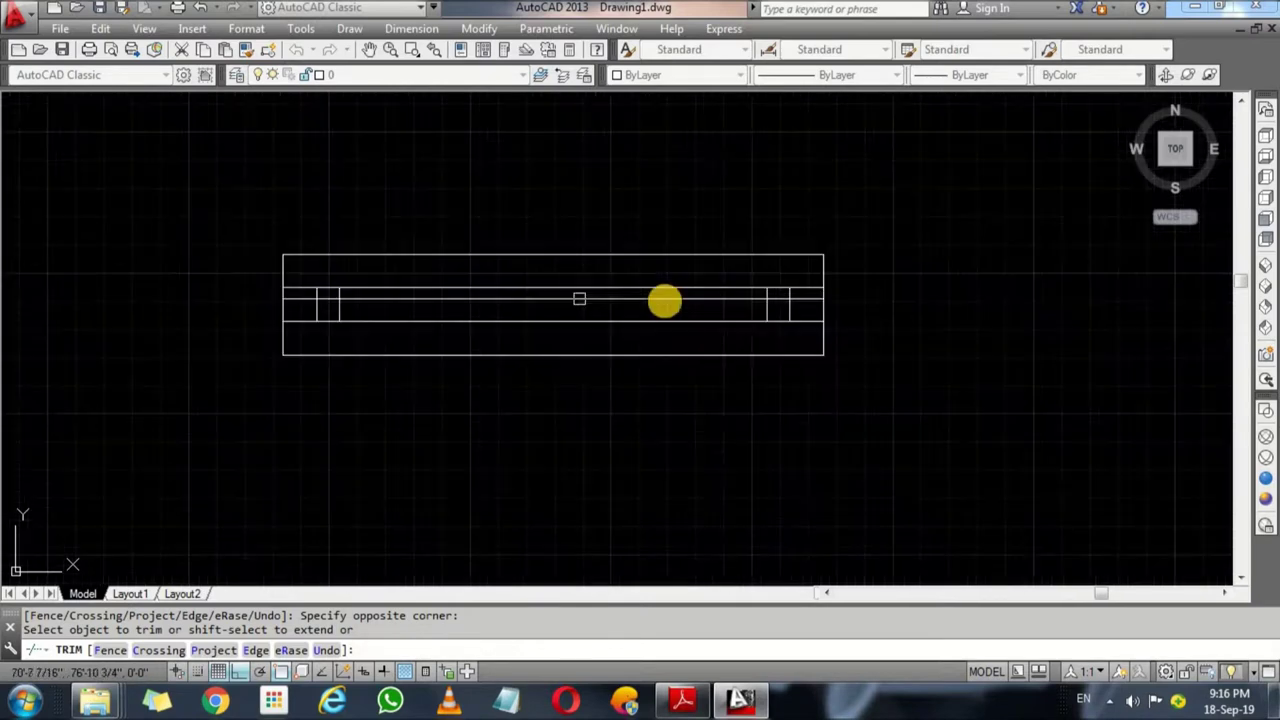
key(Return)
Step: Trim the inner sash lines into a stepped shape, undoing one wrong trim
scroll(777, 323, down, 2)
text(o)
key(Return)
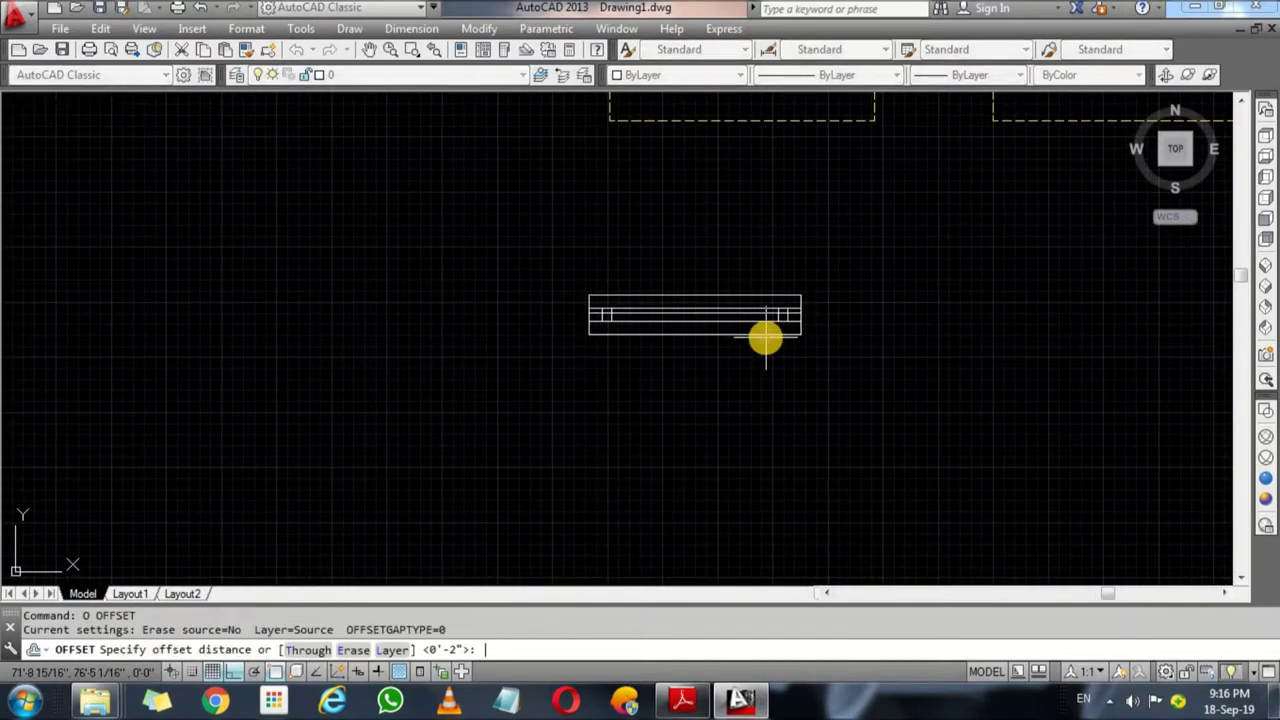
key(Escape)
text(tr)
key(Return)
key(Return)
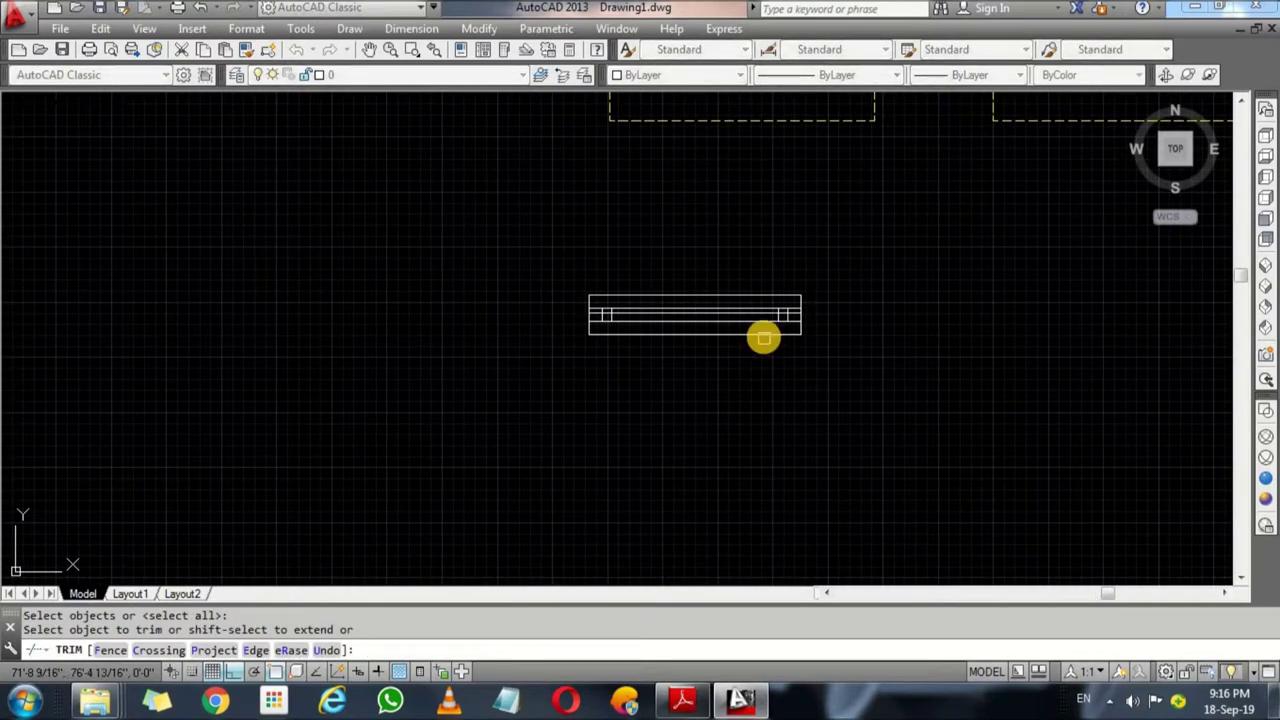
scroll(765, 340, up, 4)
scroll(789, 314, up, 2)
click(806, 271)
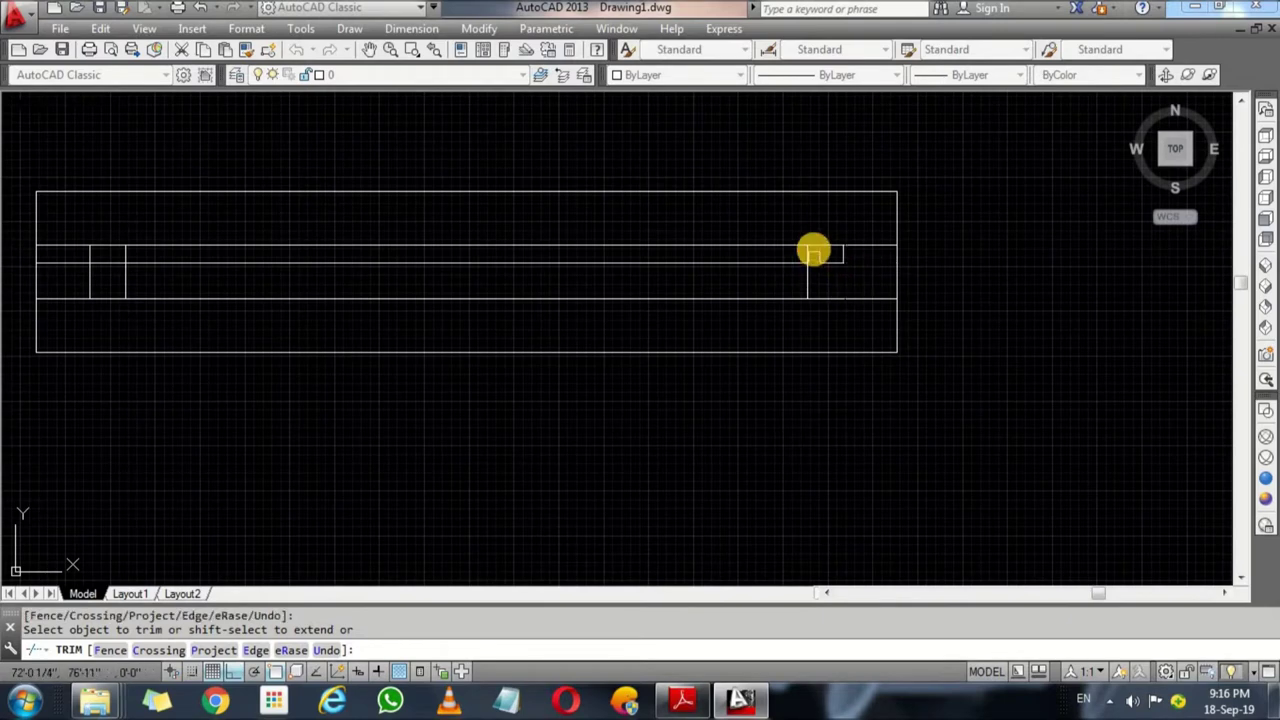
click(805, 247)
text(u)
key(Return)
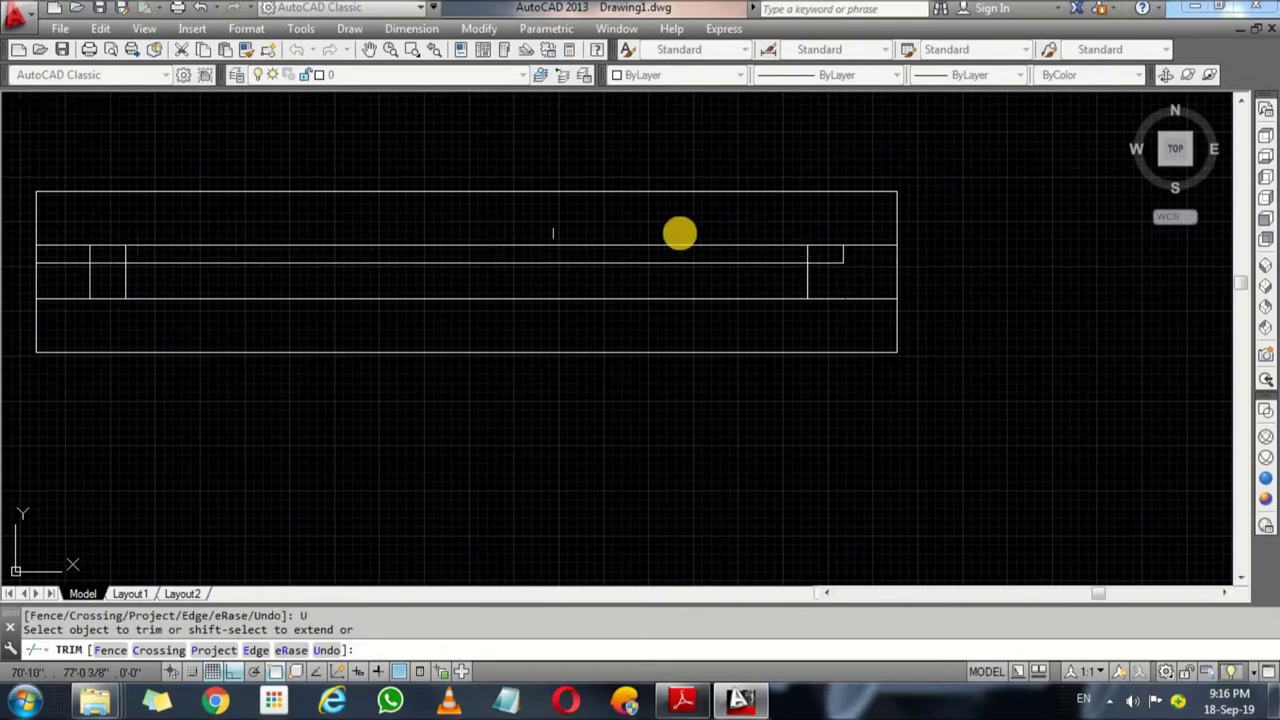
scroll(680, 231, up, 4)
scroll(381, 296, down, 4)
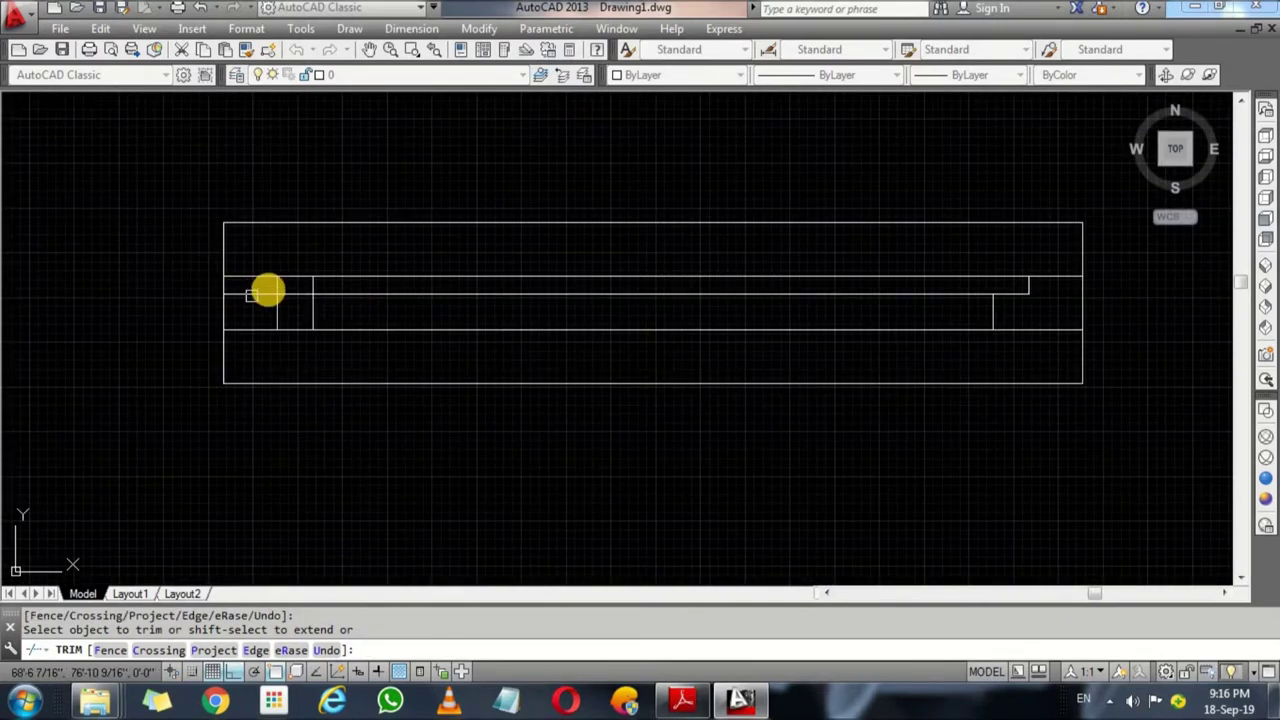
scroll(266, 289, up, 2)
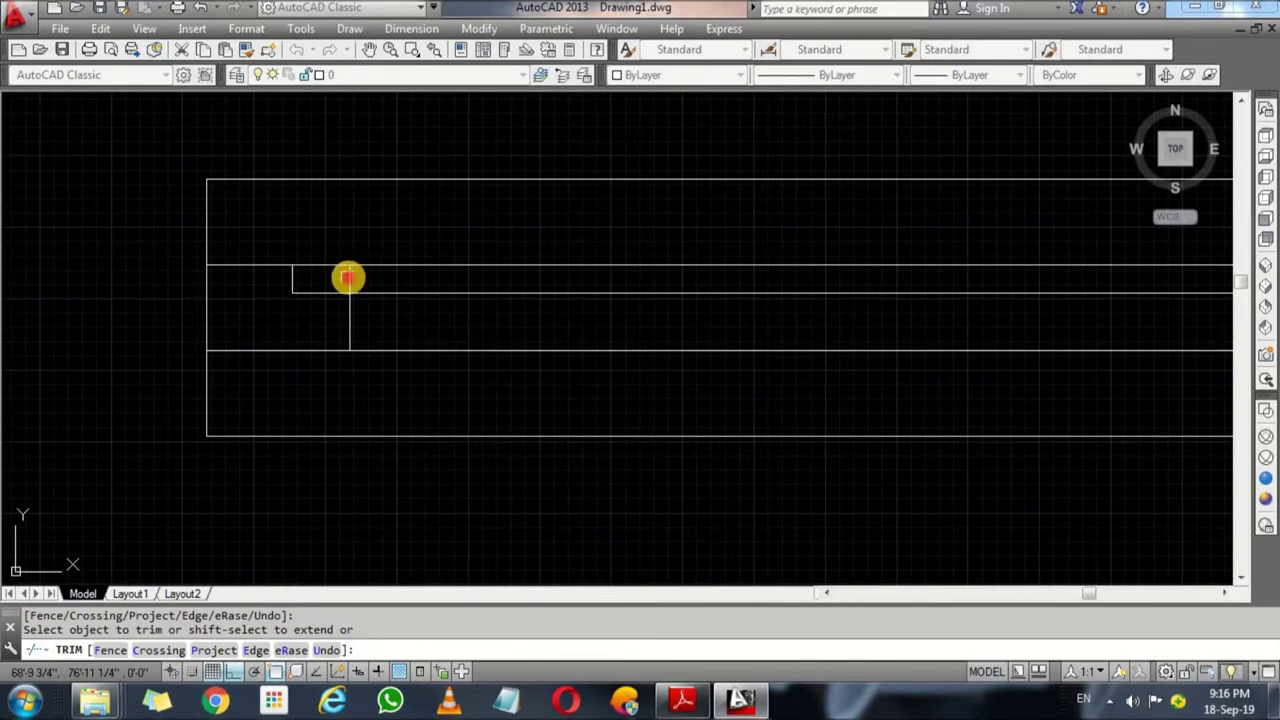
scroll(594, 334, down, 3)
scroll(589, 340, down, 2)
key(Escape)
Step: Offset the window's bottom line 1'6" downward
text(o)
key(Return)
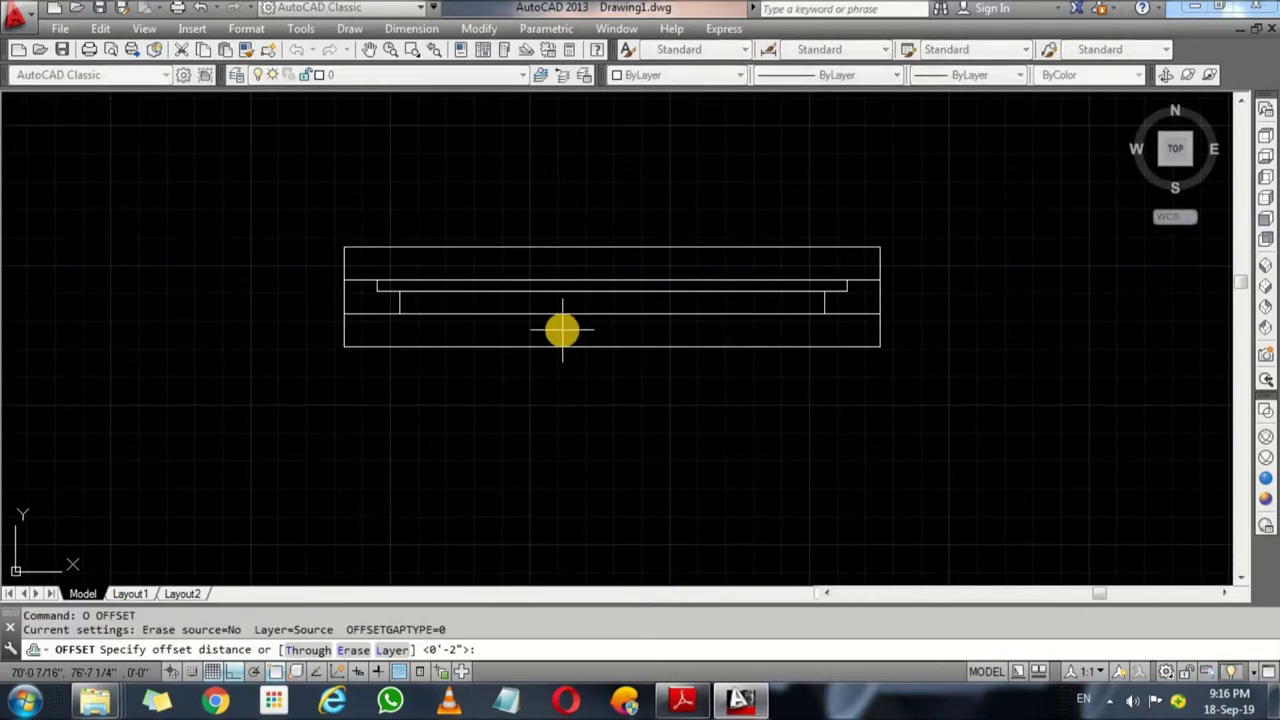
key(Return)
click(568, 344)
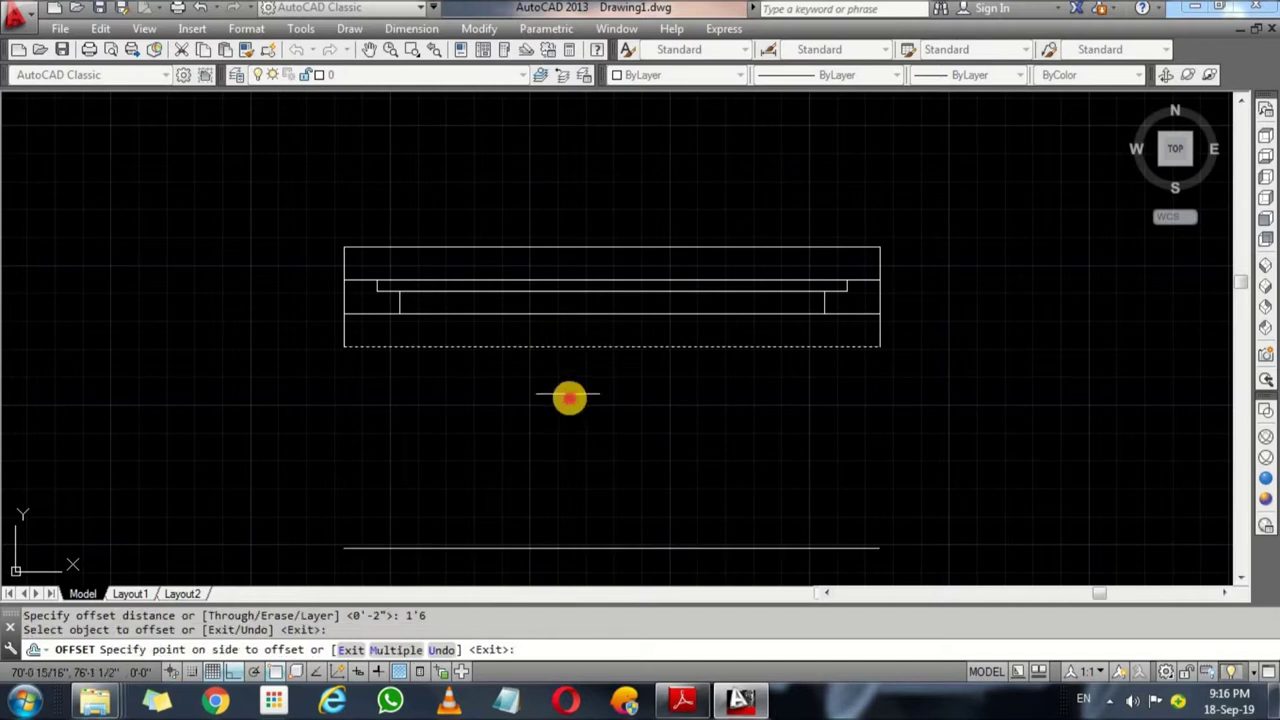
click(568, 394)
Step: Offset the window's right edge 6 inches outward
key(Return)
key(Return)
text(6)
key(Return)
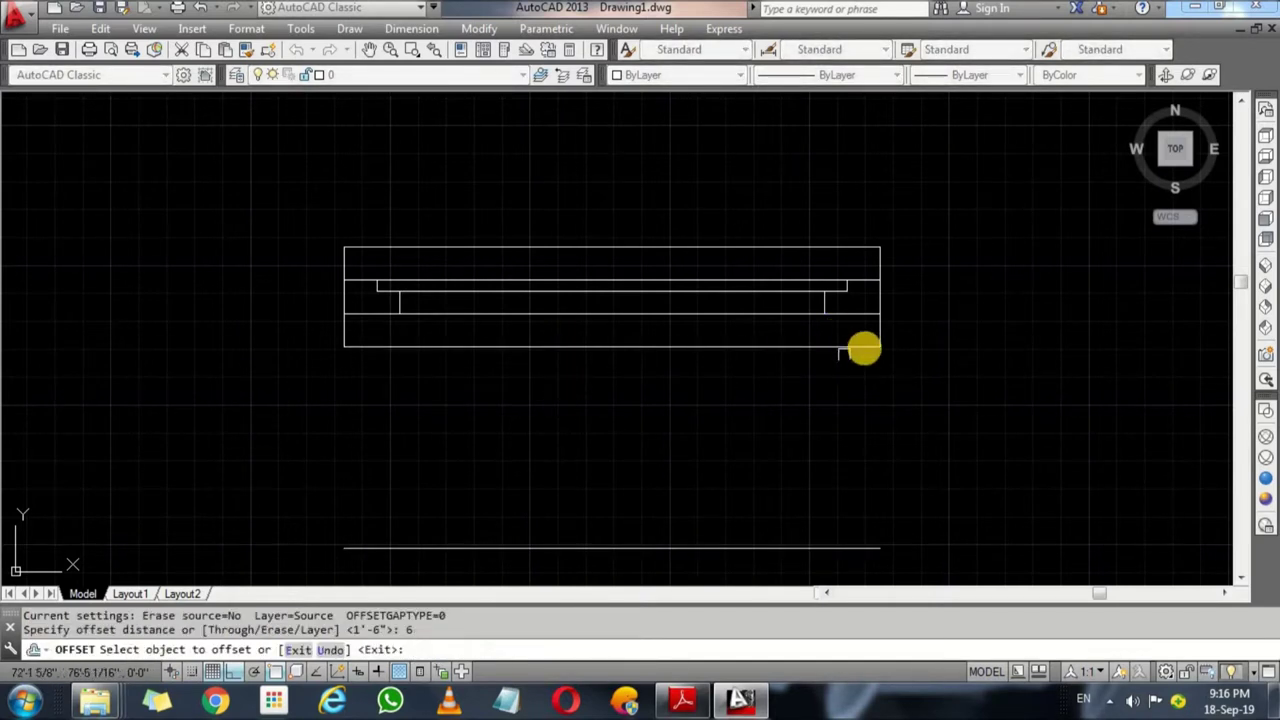
click(882, 332)
click(350, 322)
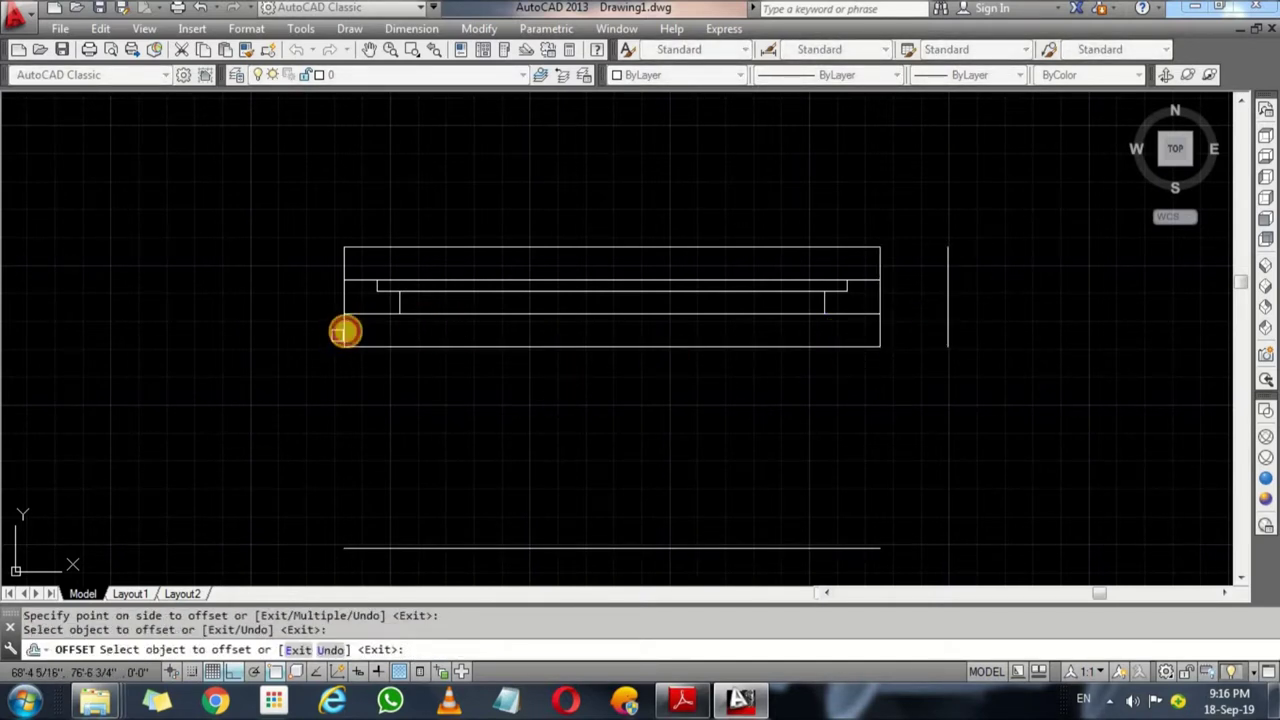
Step: Offset the window's left edge 6 inches, then fillet the bottom line to both side lines
click(258, 340)
key(Return)
text(f)
key(Return)
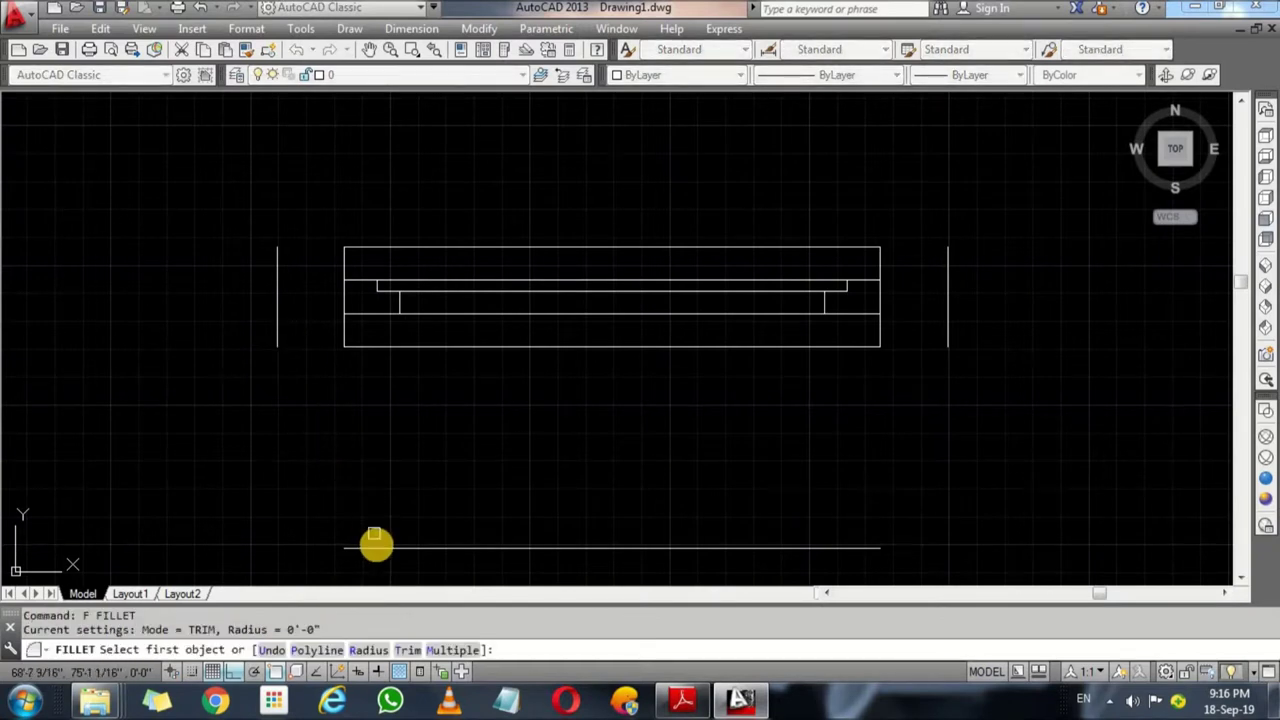
click(368, 547)
click(278, 345)
key(Return)
click(860, 547)
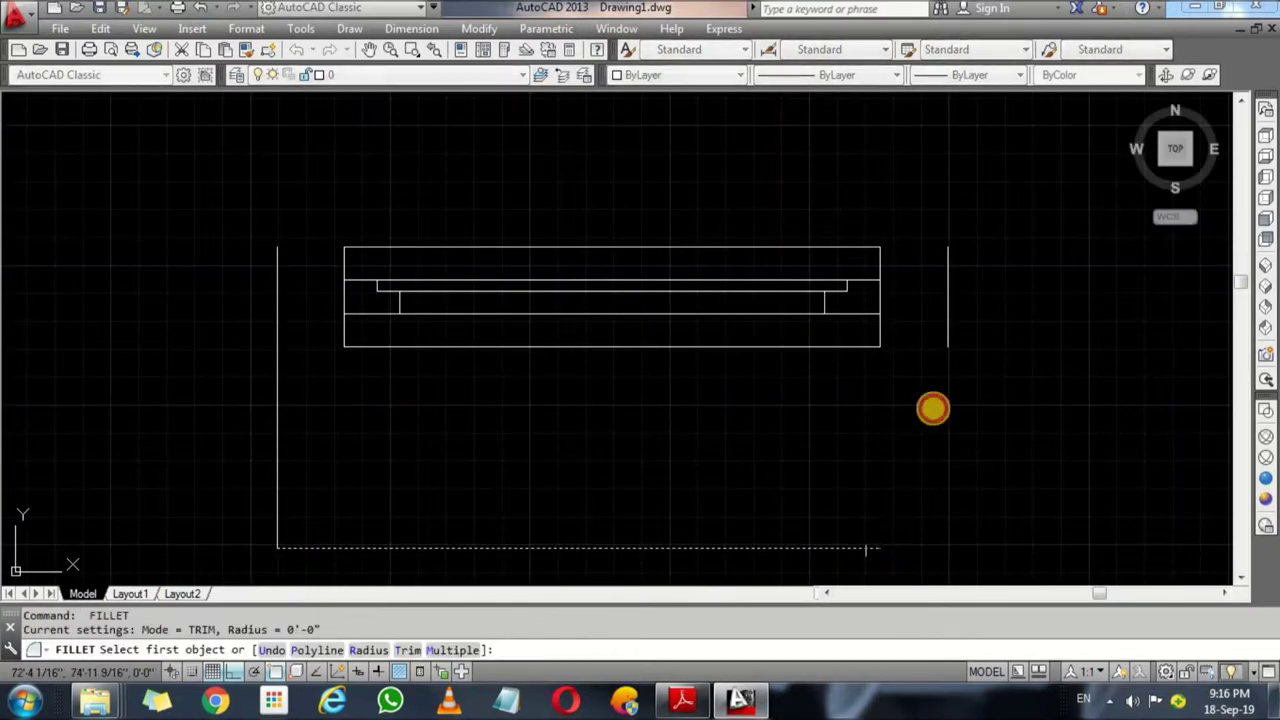
click(946, 335)
key(Return)
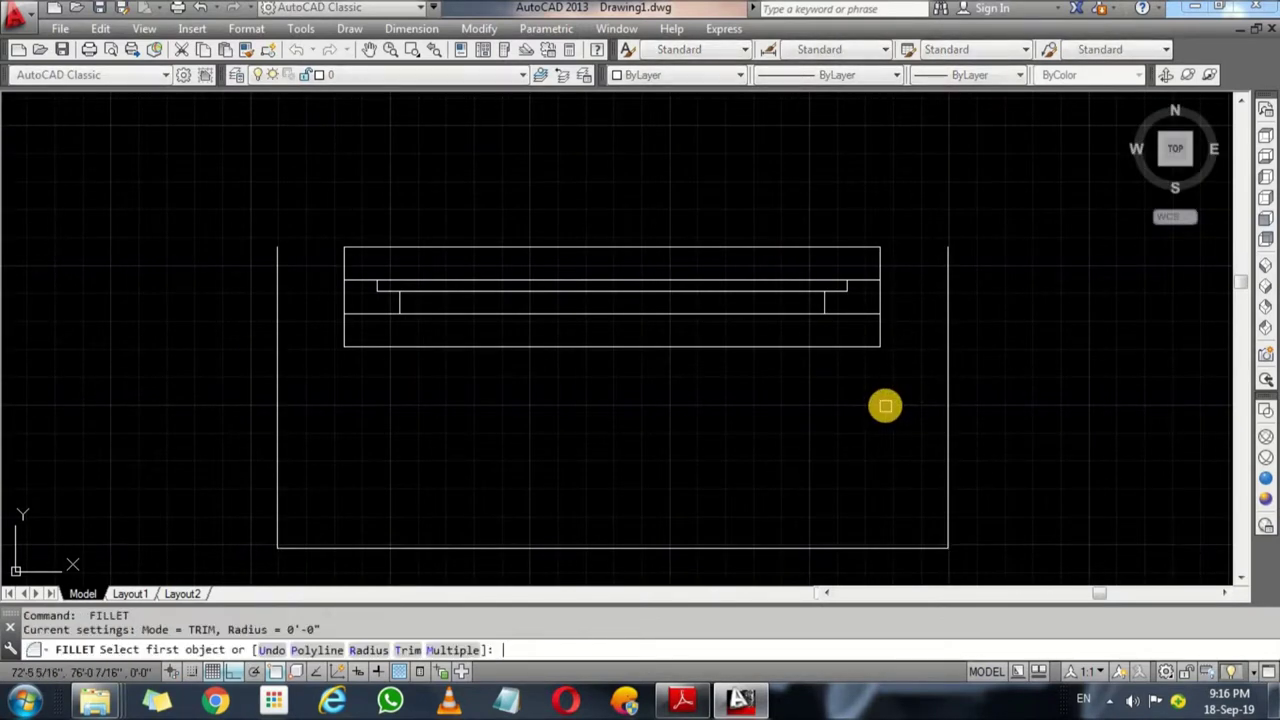
key(Escape)
Step: Draw lines from the window's bottom-right and bottom-left corners across to the wall lines
text(l)
key(Return)
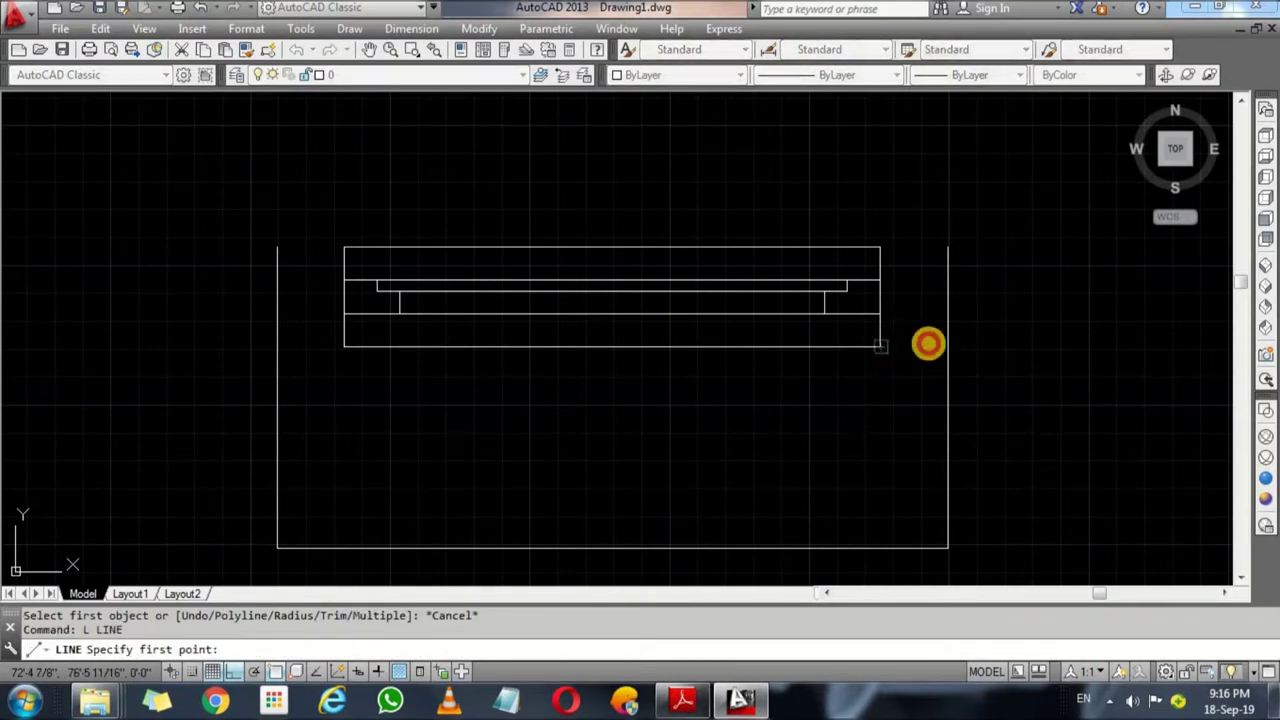
click(946, 346)
click(346, 348)
key(Return)
key(Return)
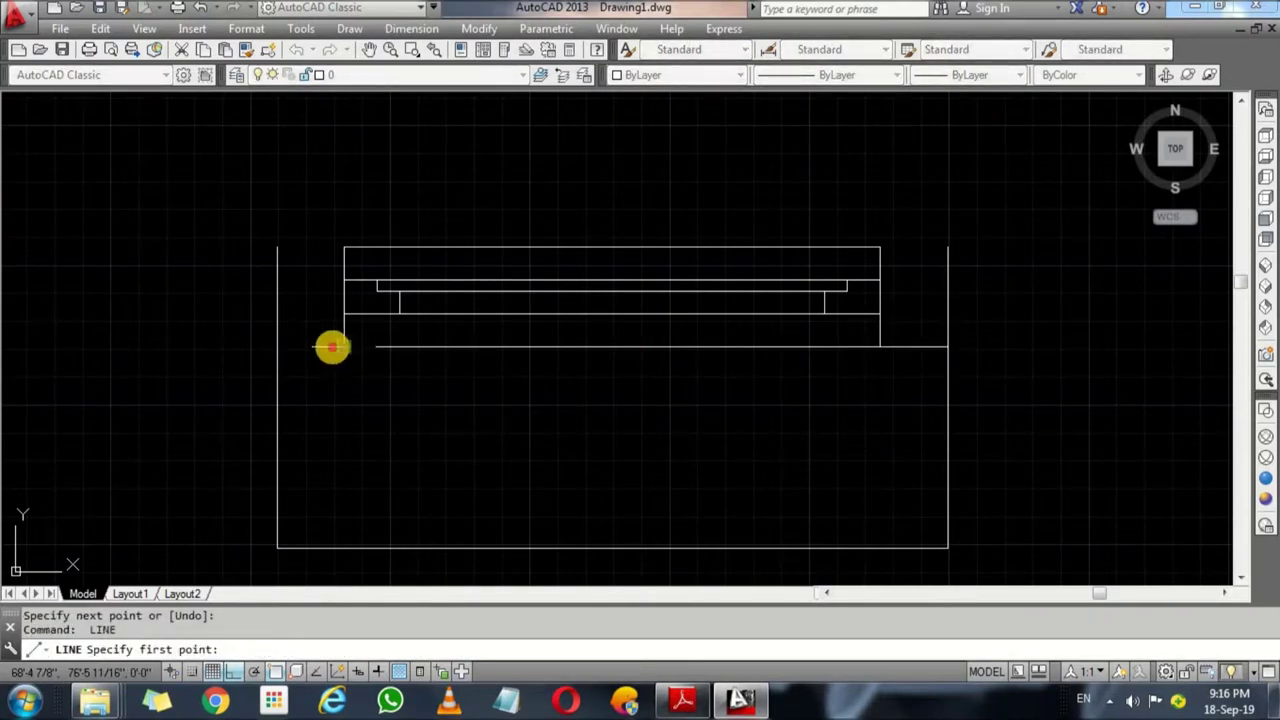
click(342, 346)
click(277, 346)
key(Return)
Step: Trim the upper parts of the left and right wall lines beside the window
text(tr)
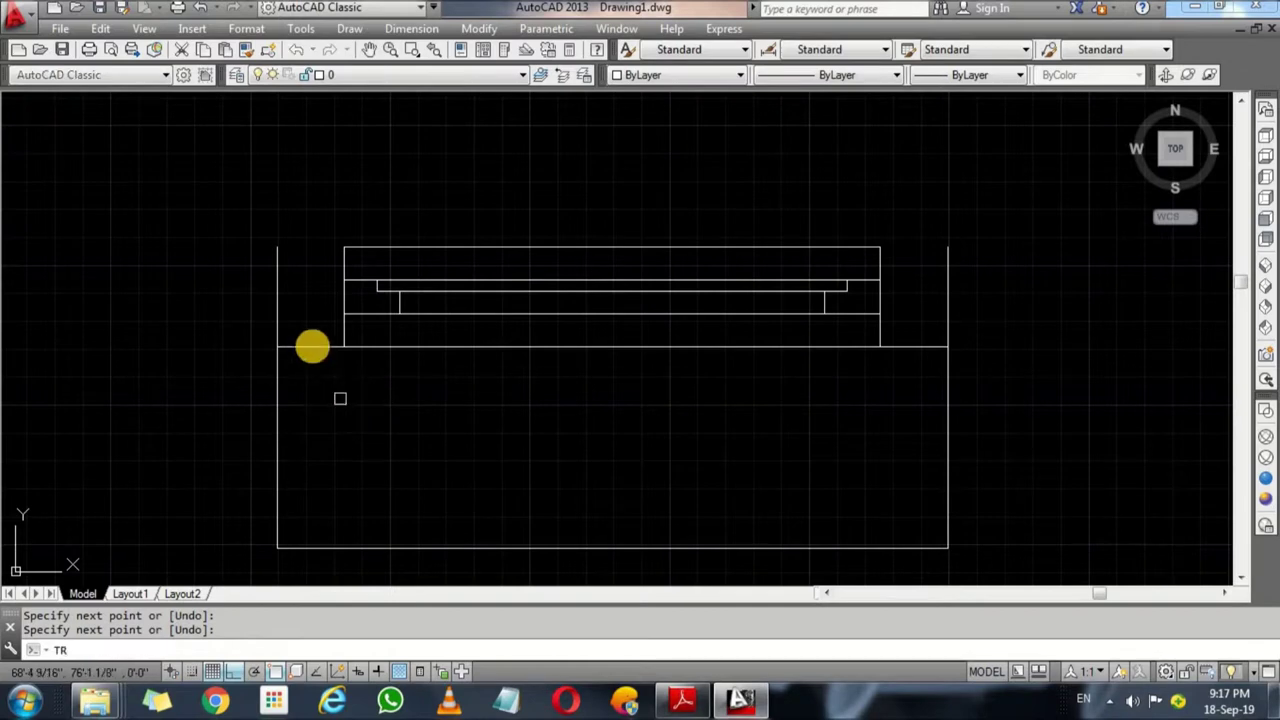
key(Return)
key(Return)
click(277, 300)
click(194, 254)
click(930, 295)
click(947, 285)
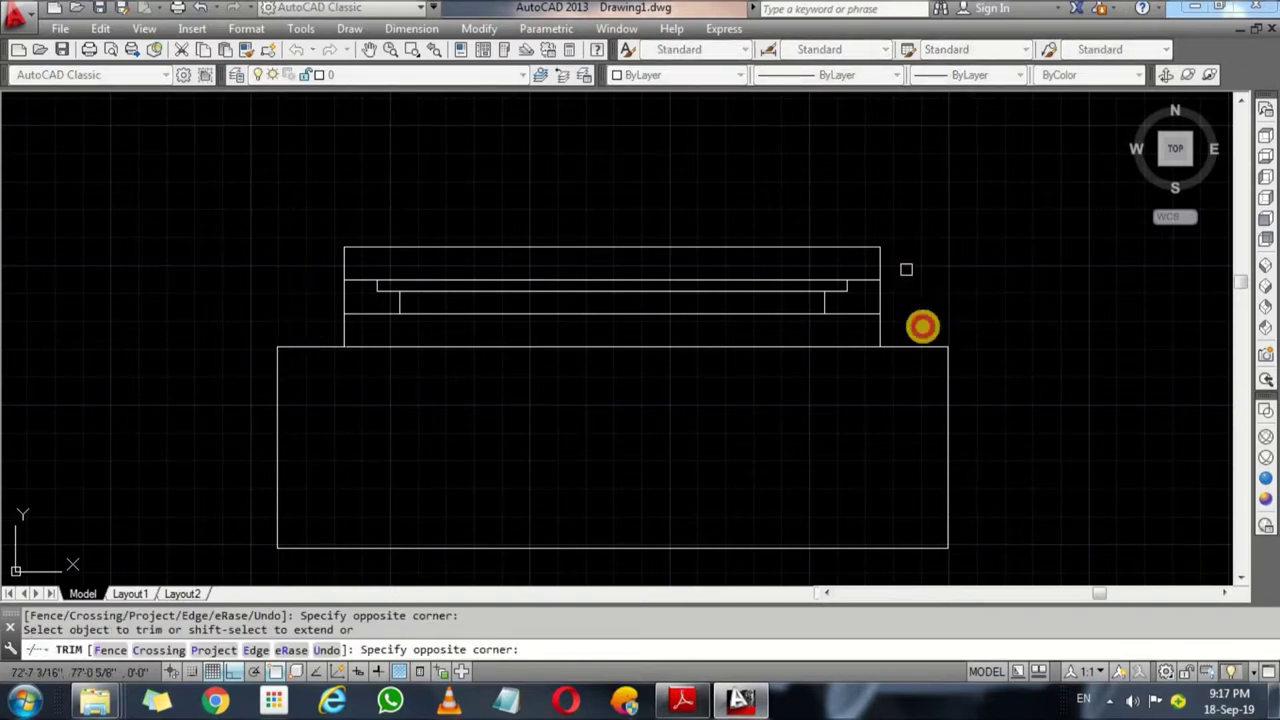
key(Return)
click(922, 336)
Step: Erase the two short lines beside the window
click(895, 380)
click(323, 372)
click(307, 320)
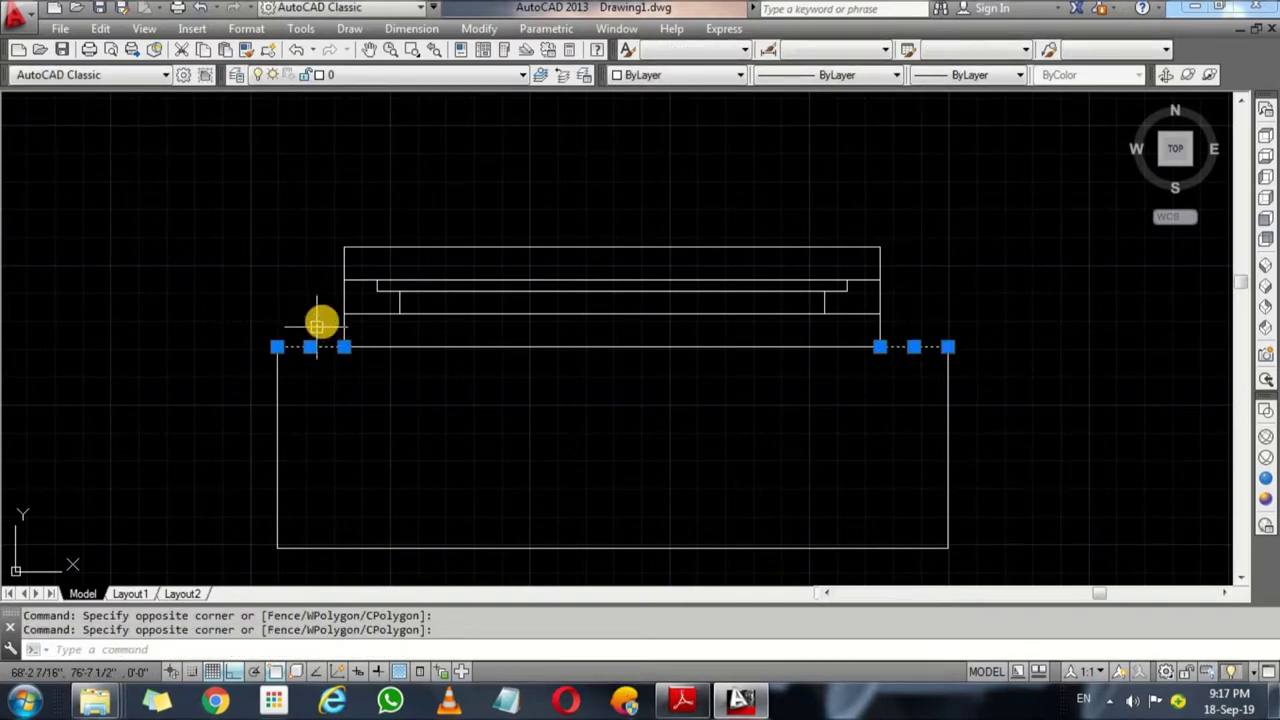
text(e)
key(Return)
scroll(320, 315, down, 6)
Step: Pan to show the window symbol and W/F.W/K.W legend, then start LTSCALE
middle_drag(490, 300, 494, 308)
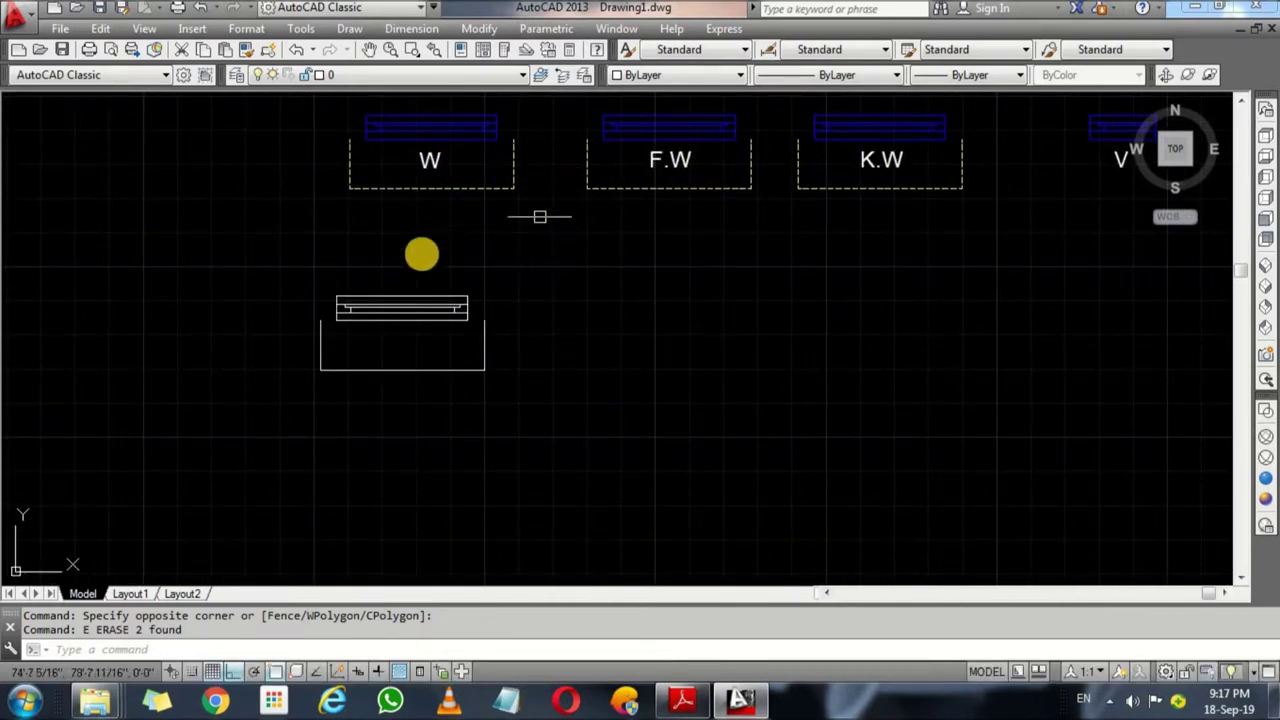
middle_drag(421, 254, 470, 276)
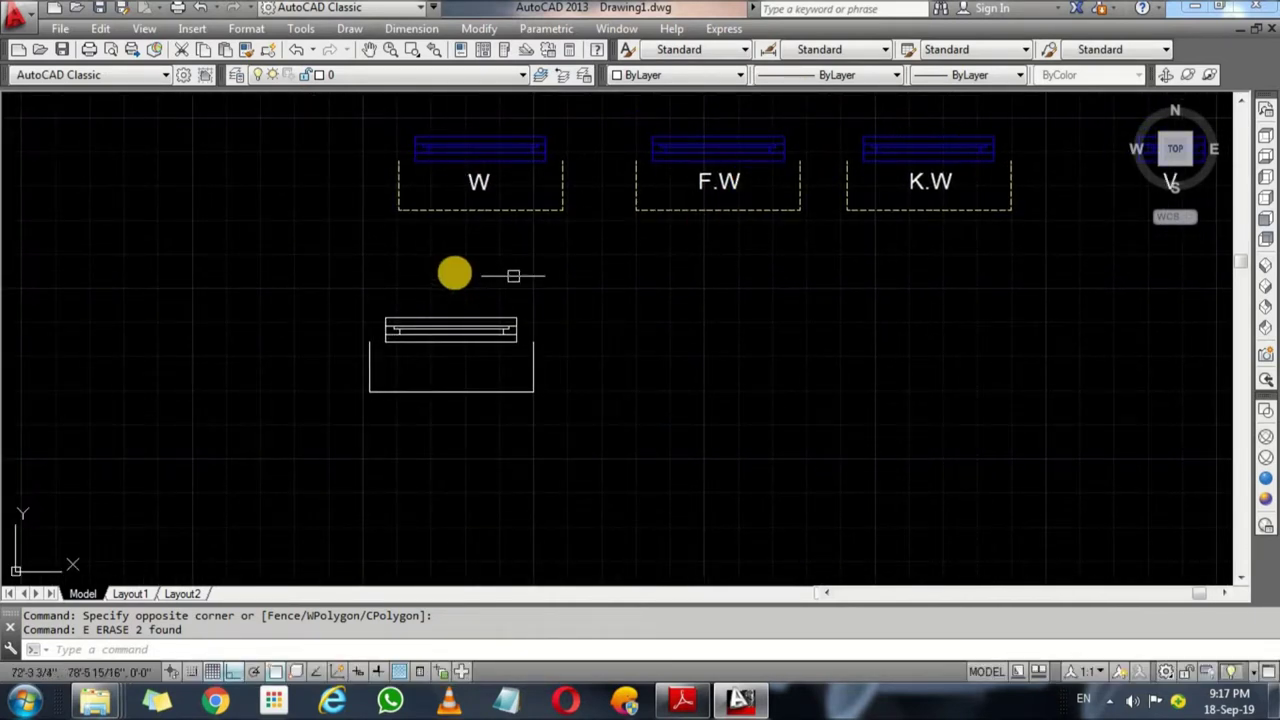
text(LTS)
key(Return)
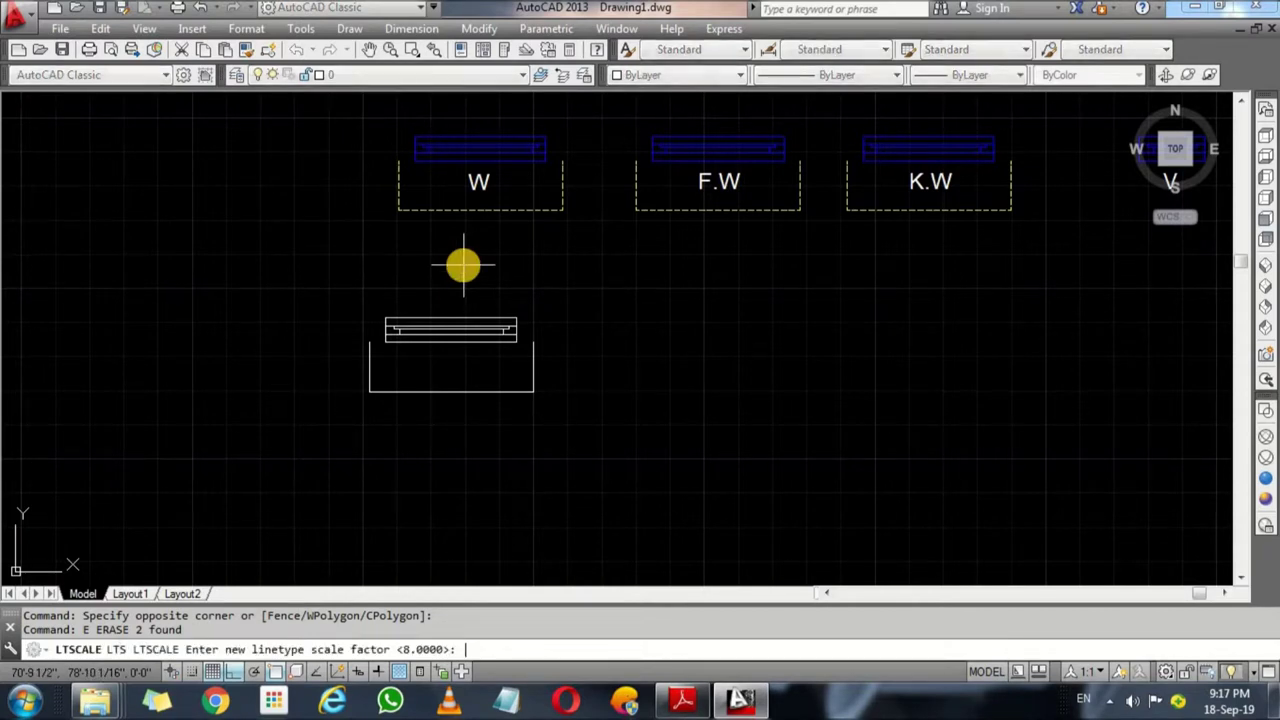
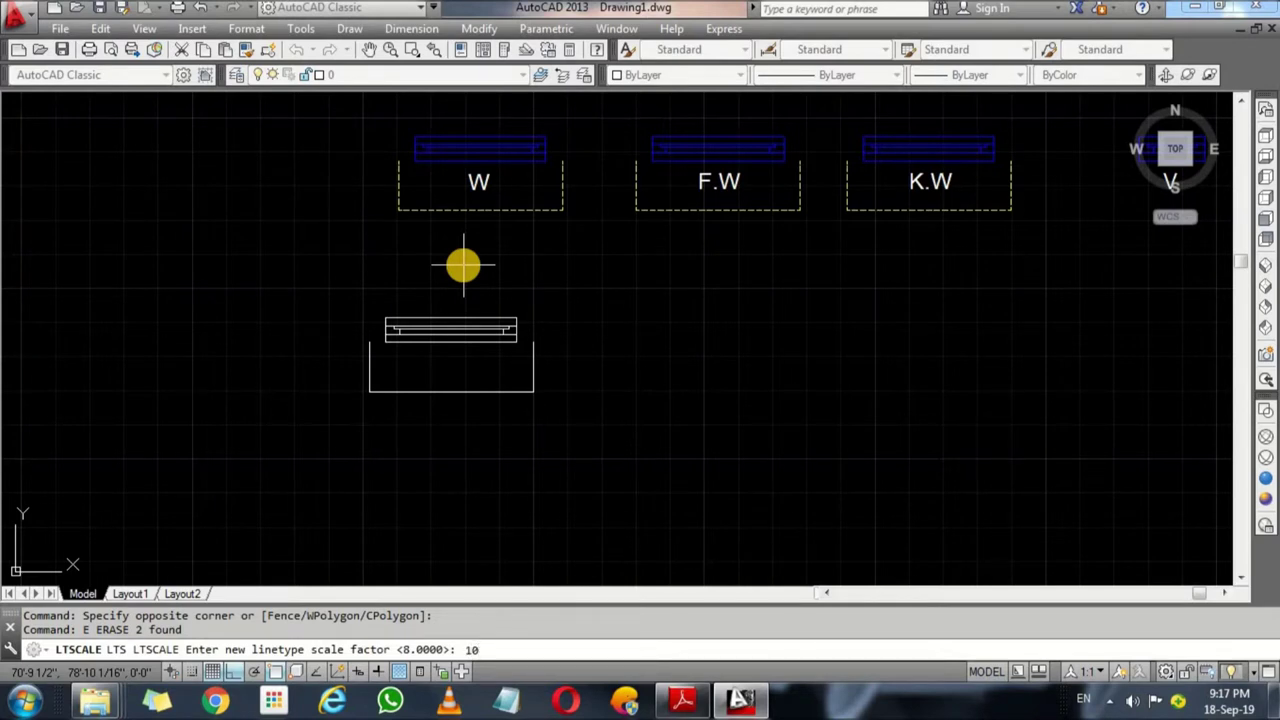
Step: Set the linetype scale to 12 with LTSCALE
key(Return)
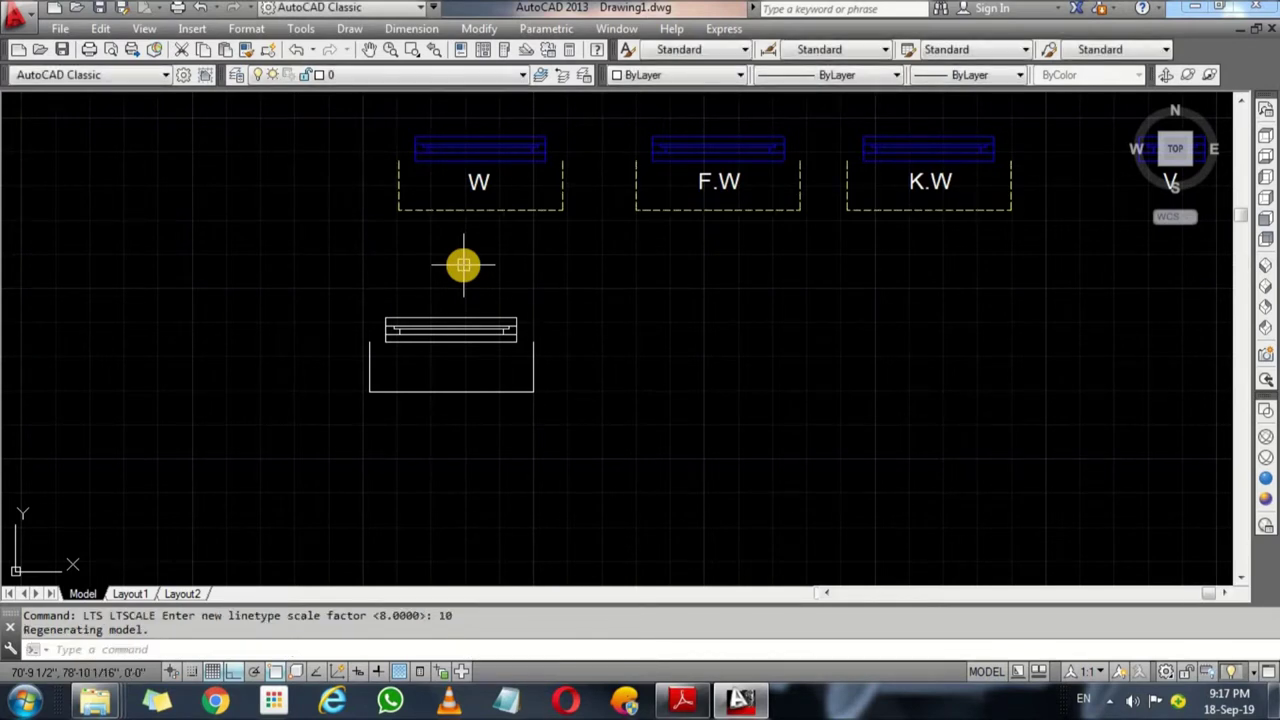
key(Return)
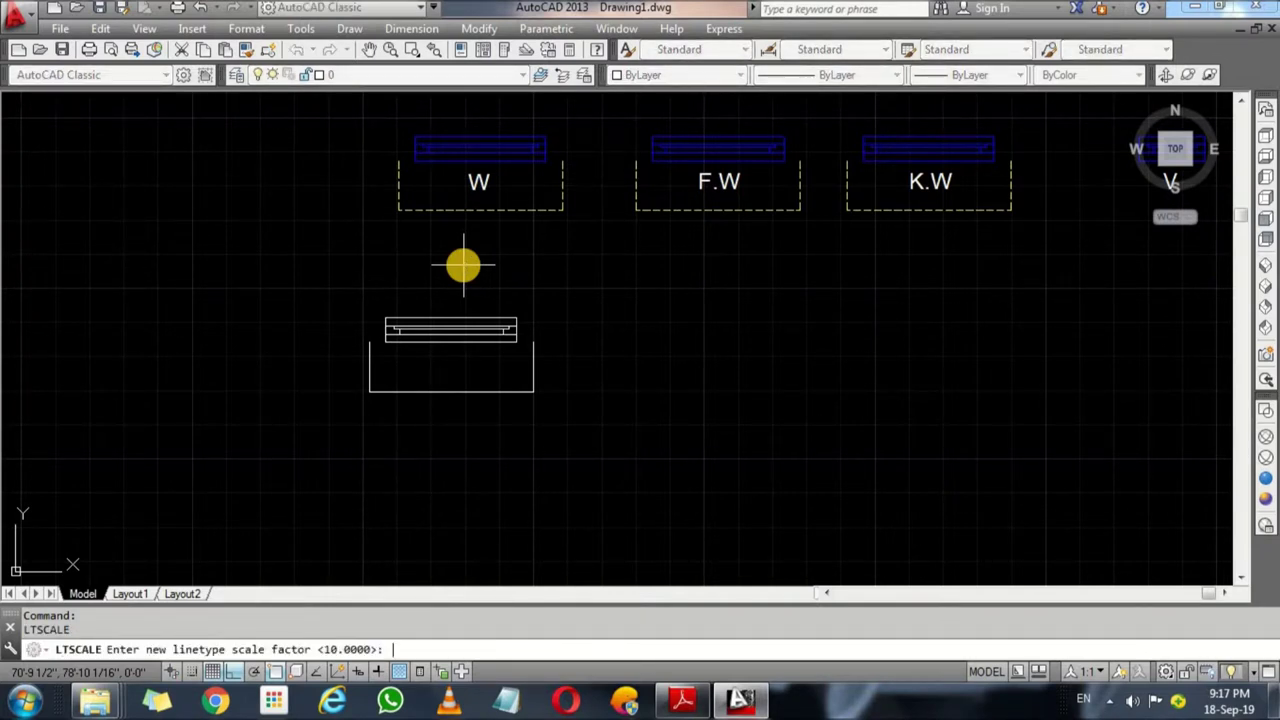
text(12)
key(Return)
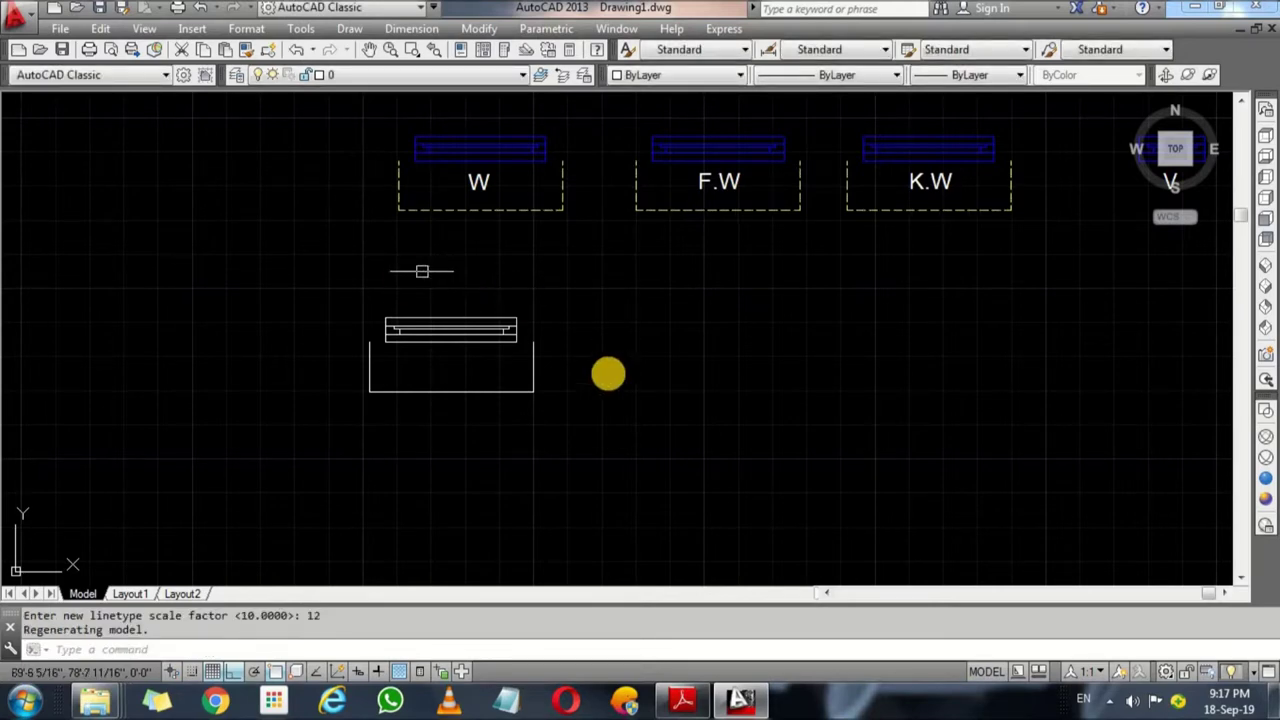
Step: Erase the stray window copy below the W block
click(266, 257)
click(566, 400)
text(e)
key(Return)
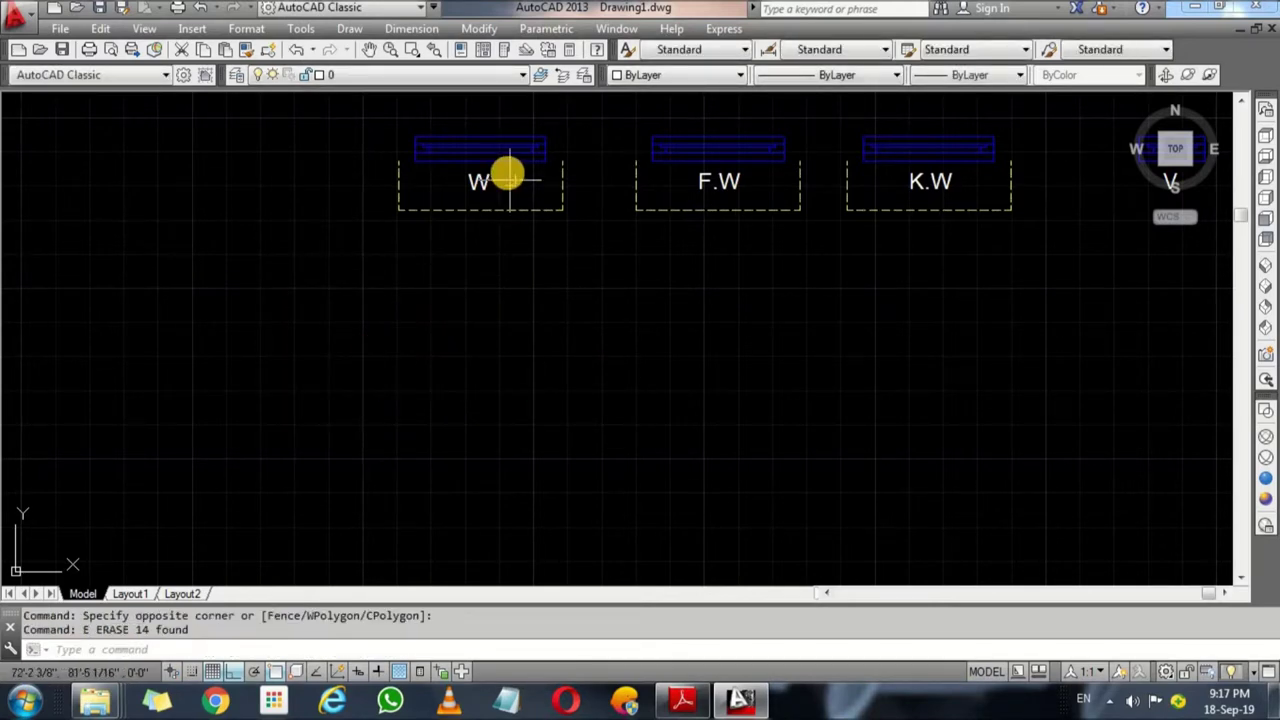
scroll(506, 171, up, 4)
scroll(669, 191, down, 6)
scroll(863, 214, up, 1)
scroll(857, 209, up, 3)
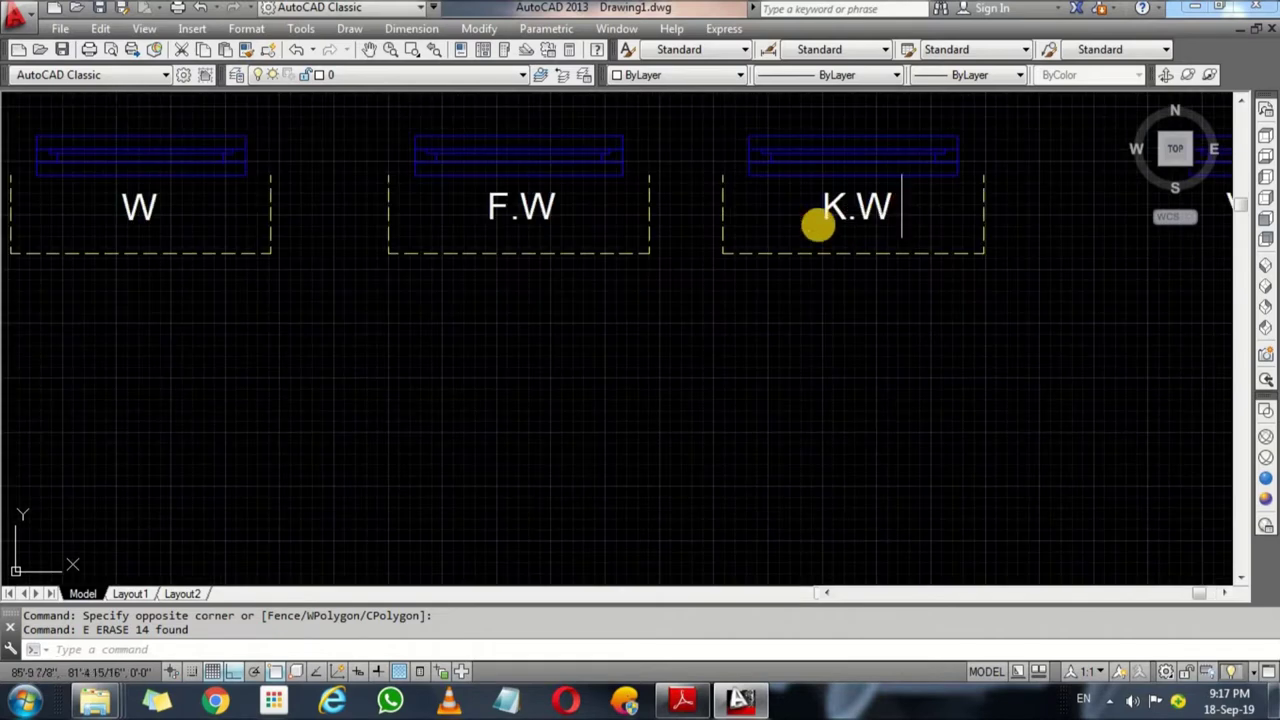
scroll(817, 220, down, 4)
scroll(902, 203, up, 2)
scroll(540, 205, down, 4)
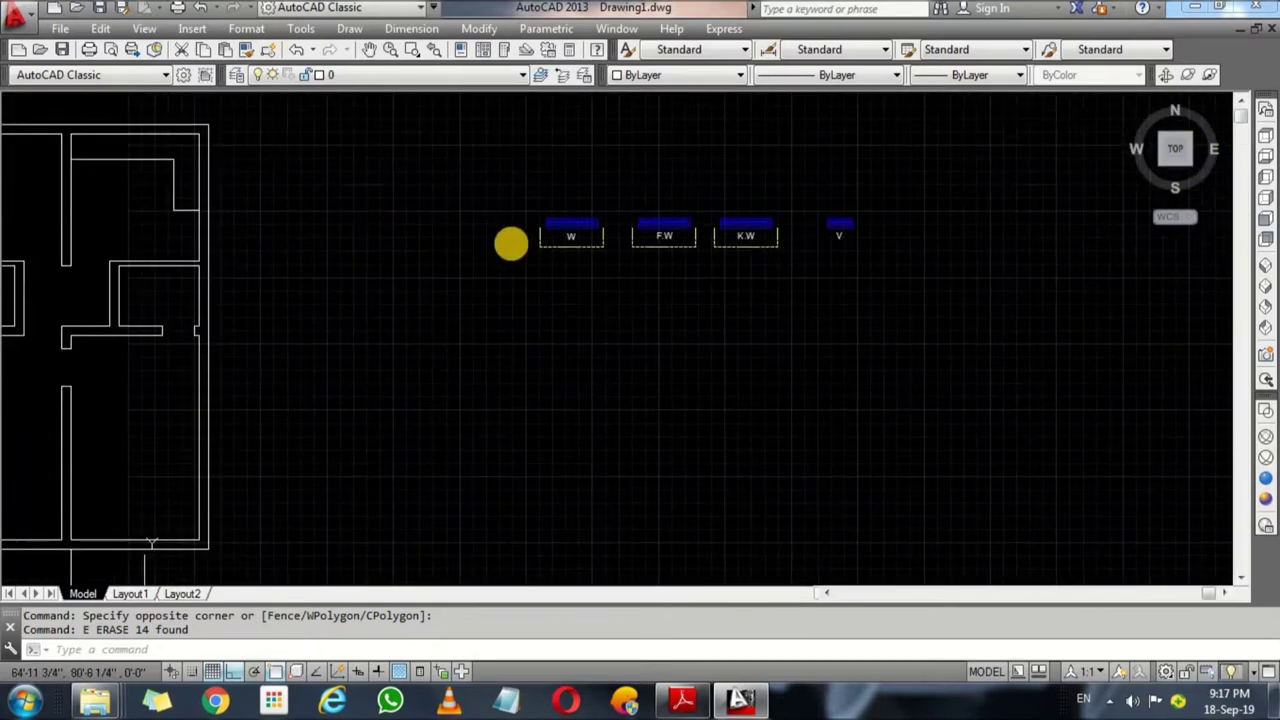
scroll(470, 275, down, 3)
scroll(426, 333, up, 5)
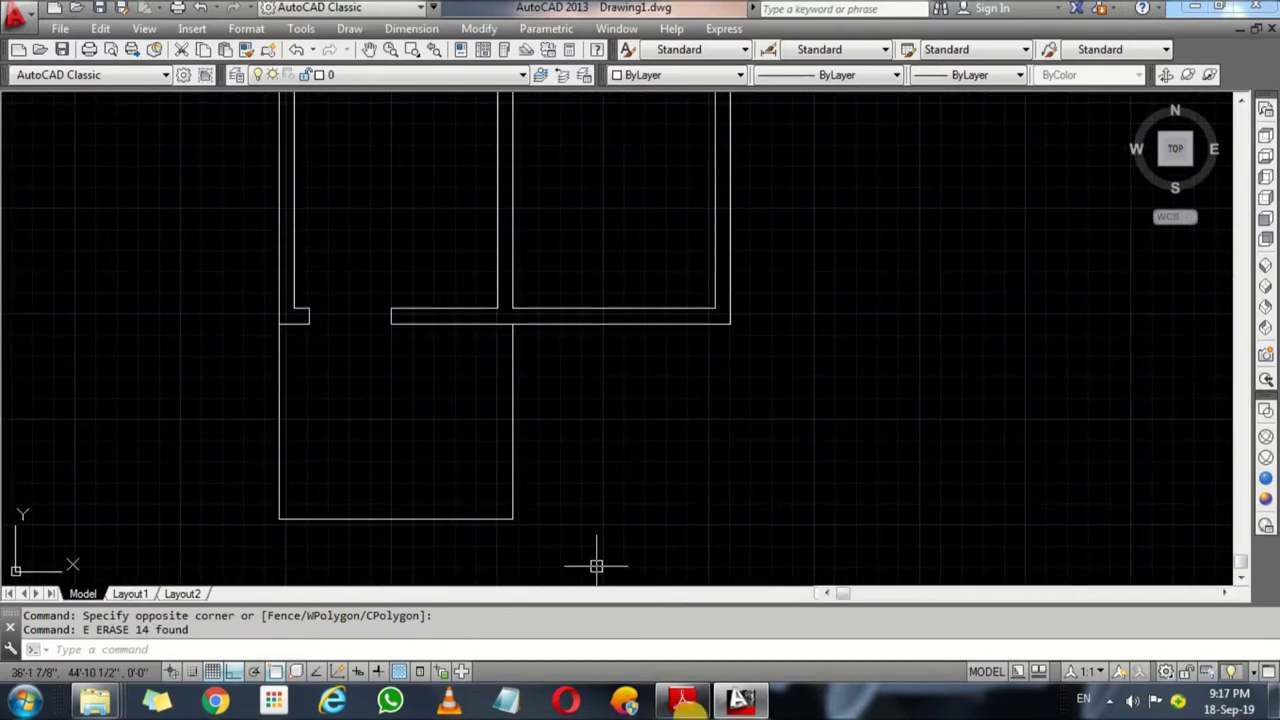
Step: Check the reference floor plan PDF, then return to the AutoCAD drawing
click(683, 610)
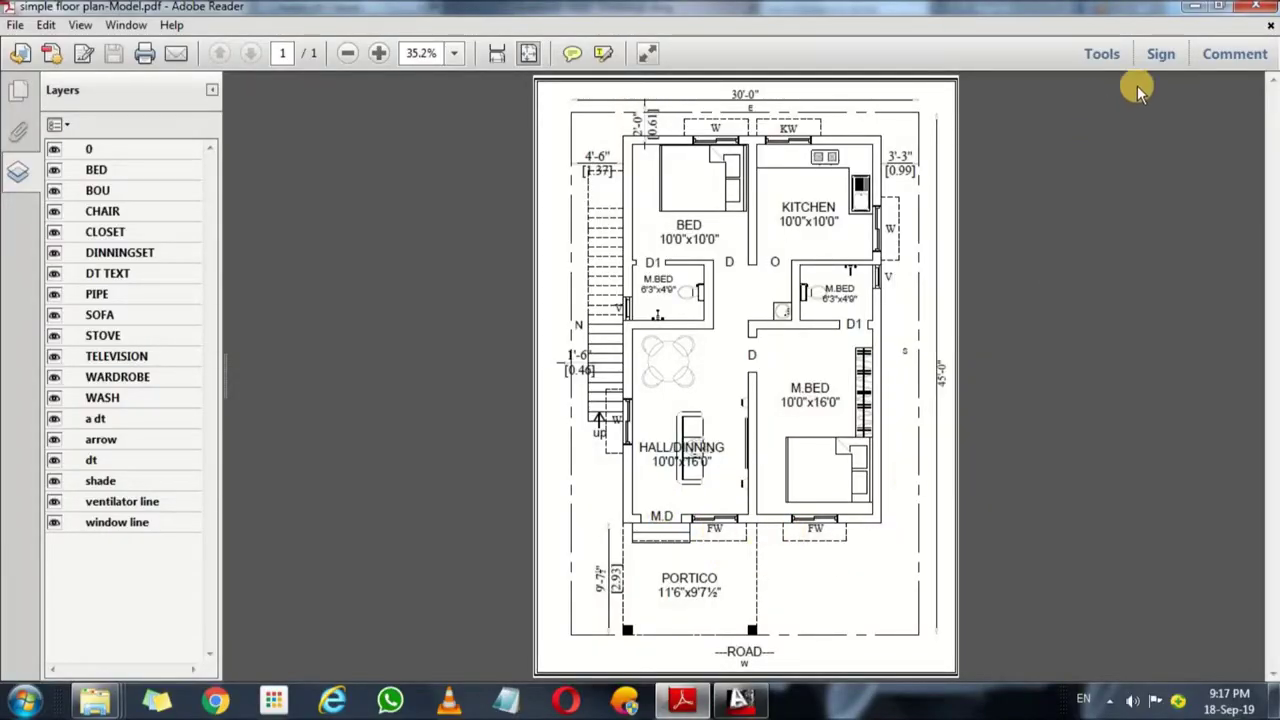
key(alt+Tab)
scroll(660, 360, down, 3)
Step: Begin a copy of the W window block, then cancel it
scroll(686, 354, down, 2)
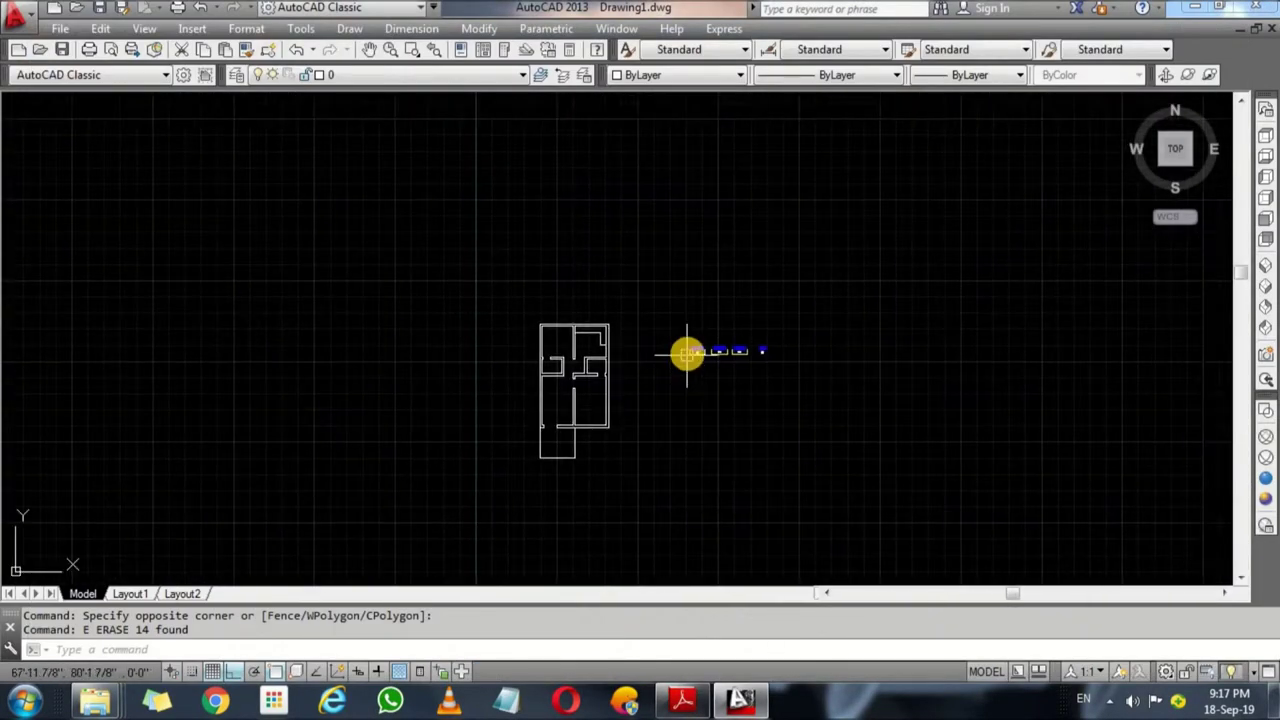
scroll(766, 371, up, 8)
scroll(782, 372, up, 2)
click(812, 386)
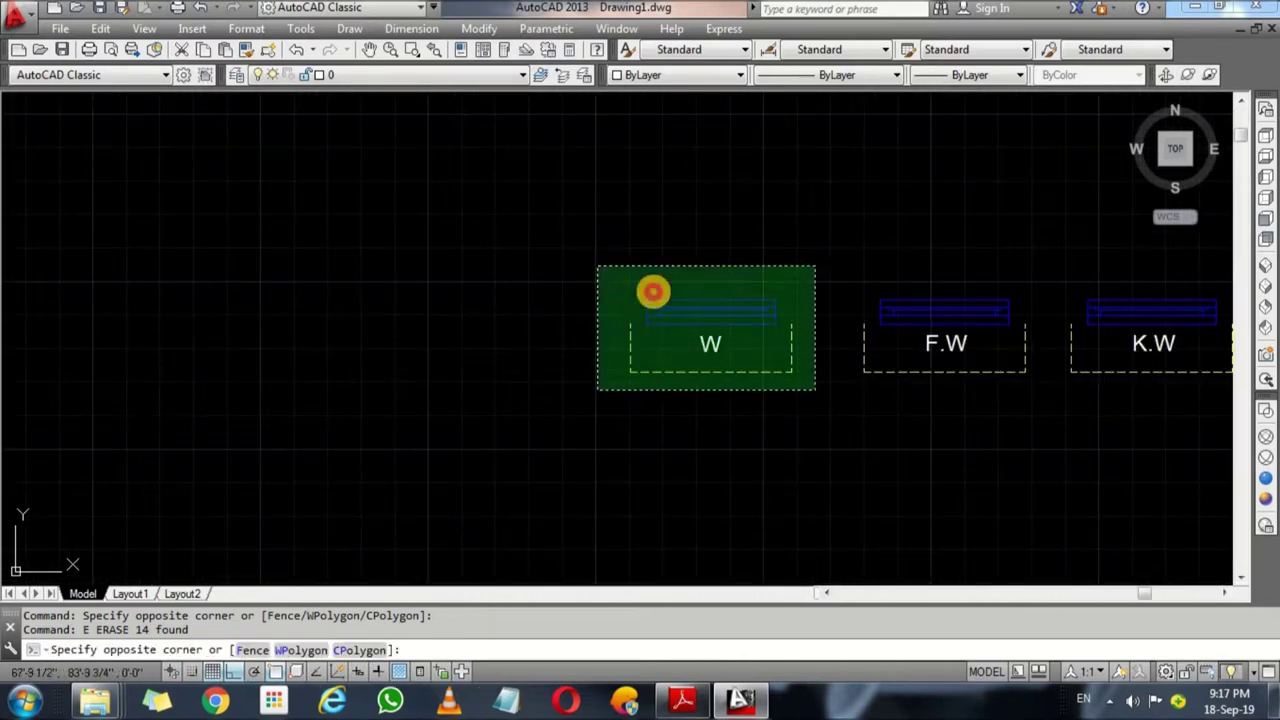
click(600, 266)
text(o)
key(Return)
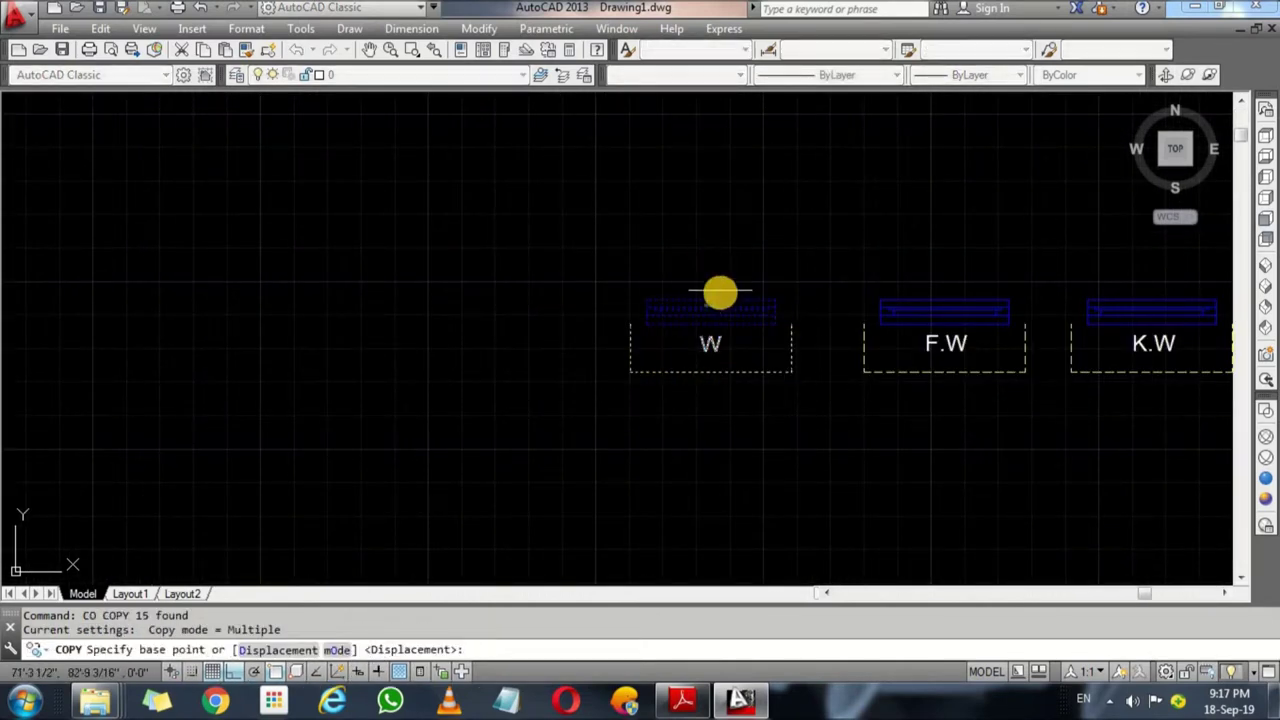
click(711, 291)
scroll(697, 266, down, 4)
scroll(560, 386, up, 6)
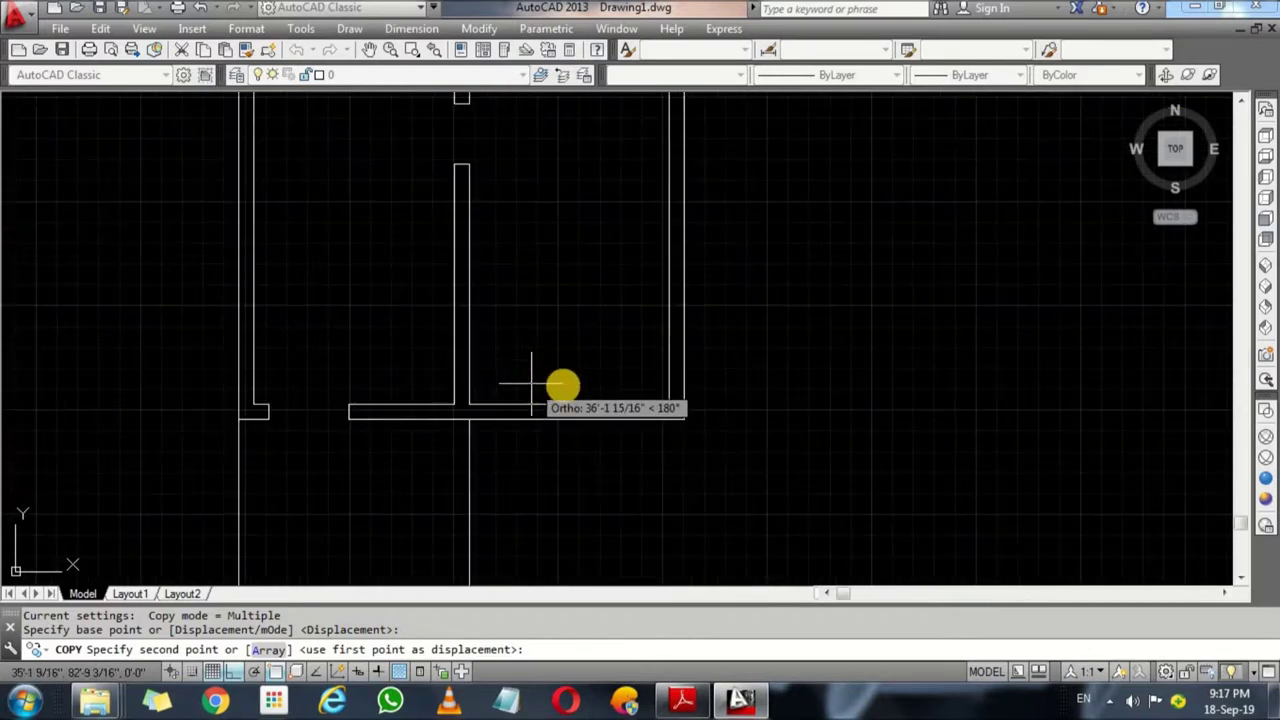
scroll(577, 383, down, 4)
scroll(577, 383, down, 2)
key(Escape)
scroll(823, 300, up, 4)
scroll(811, 277, up, 2)
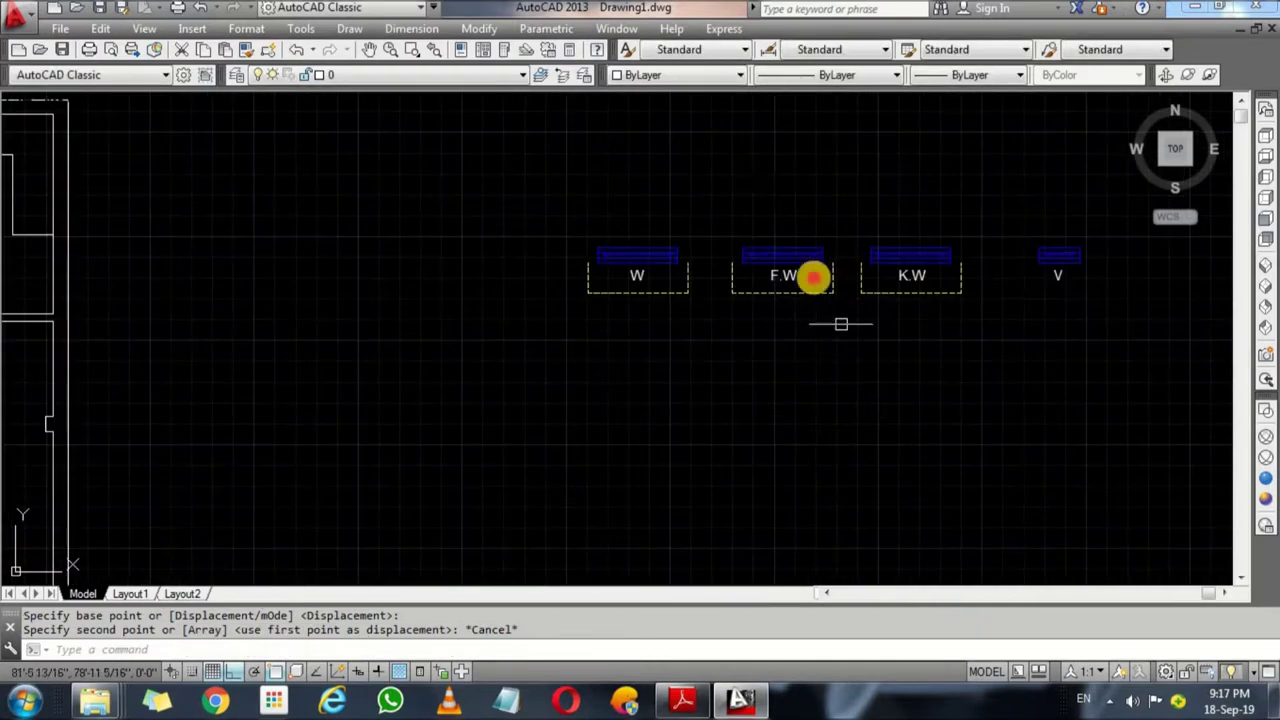
Step: Copy the F.W window block onto the plan's lower wall
click(843, 320)
click(720, 204)
text(o)
key(Return)
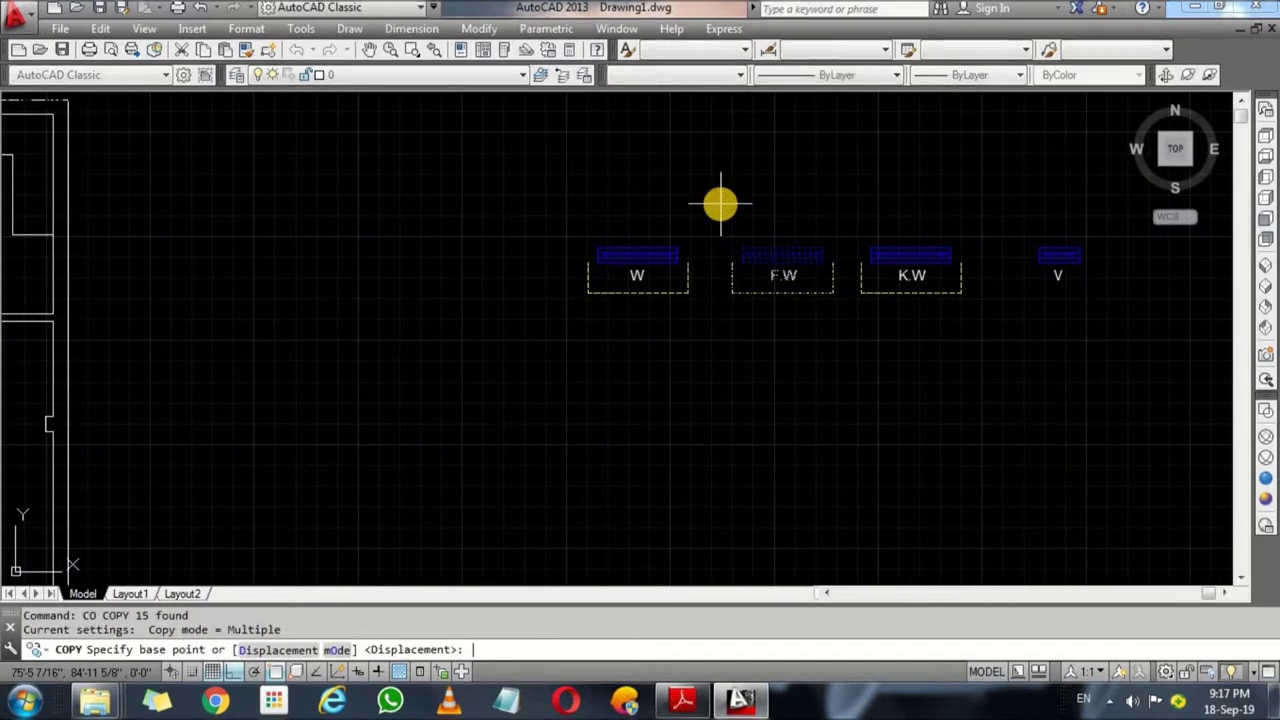
click(783, 245)
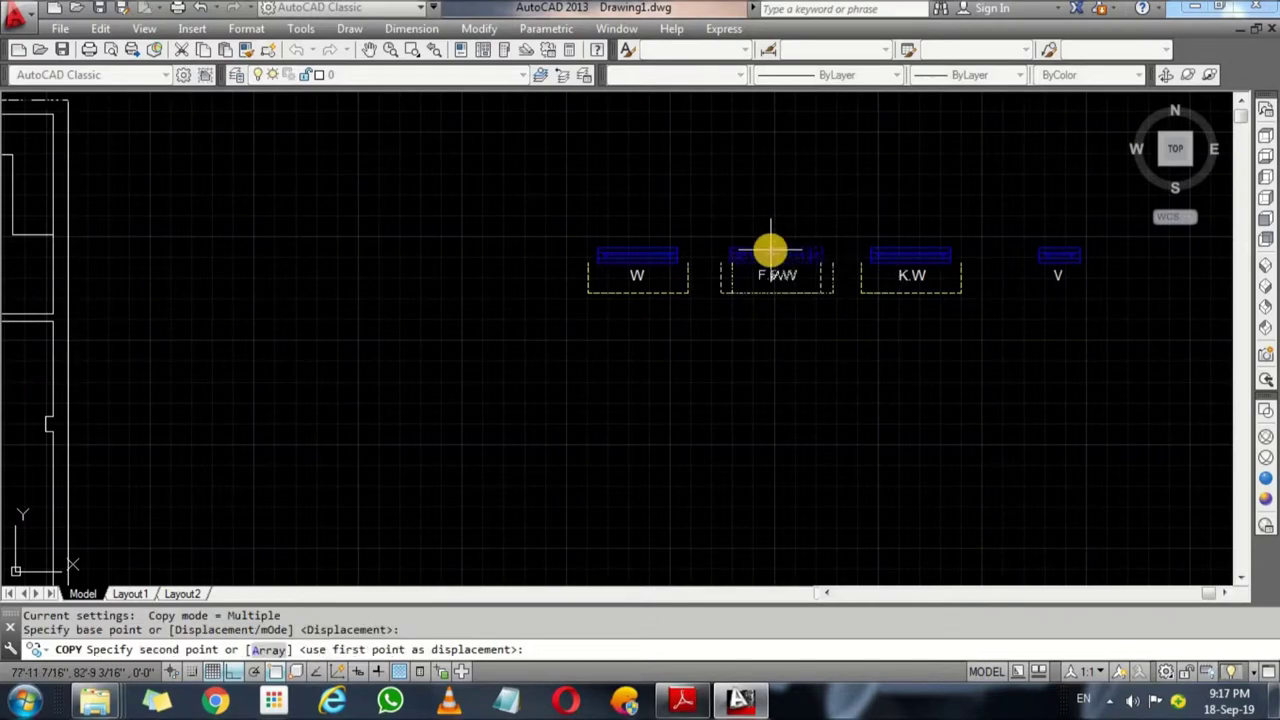
scroll(486, 500, down, 4)
middle_drag(486, 500, 529, 391)
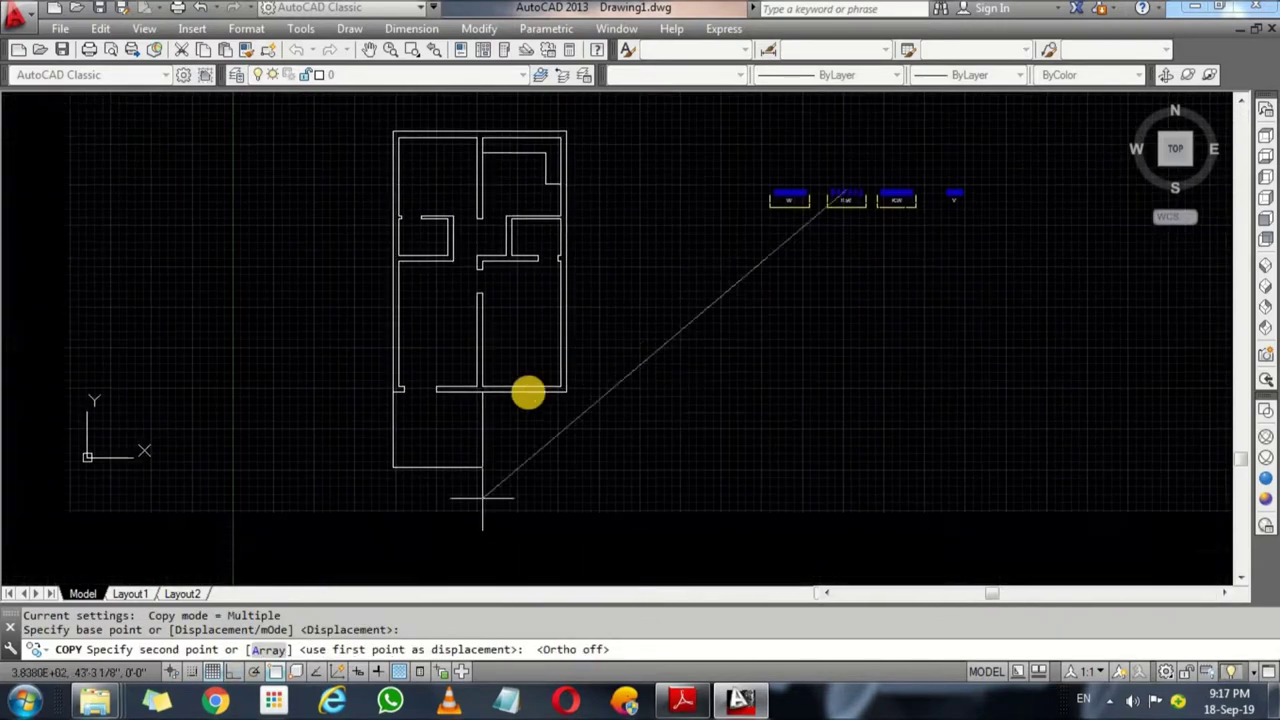
scroll(520, 377, up, 5)
click(517, 383)
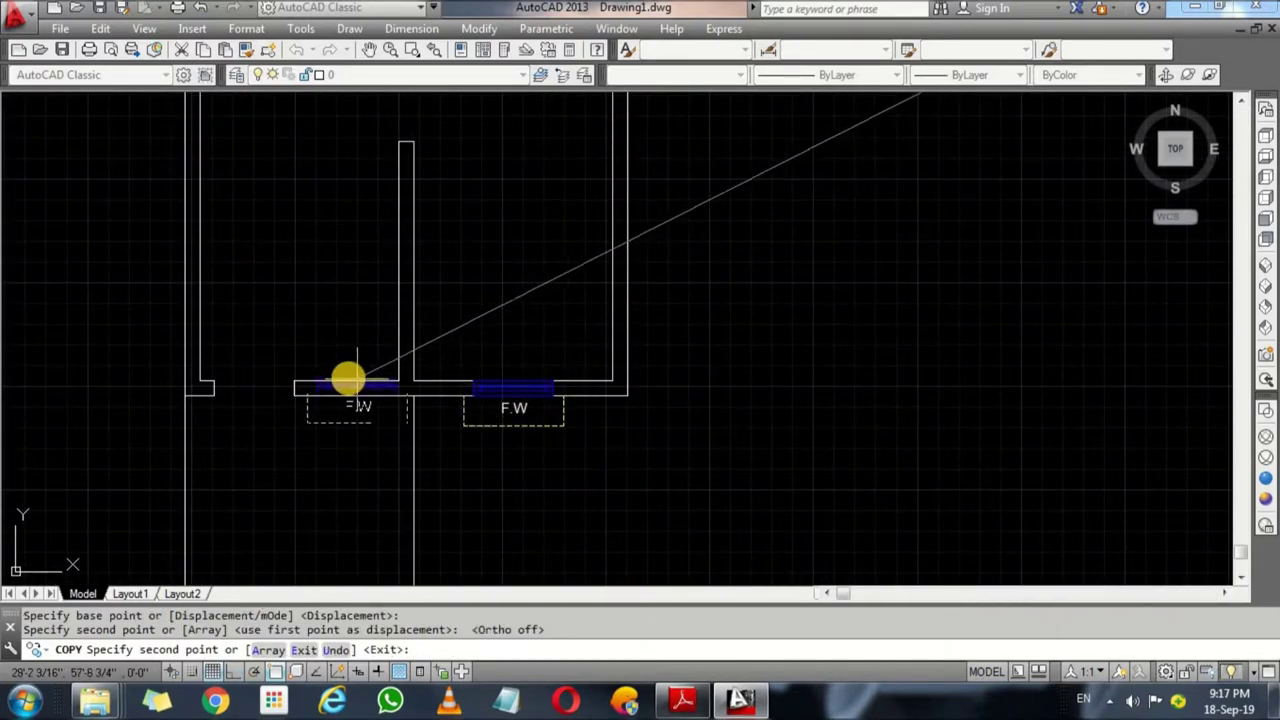
click(345, 383)
key(Return)
Step: Erase the copied F.W window's dashed label box, then select the W window block
scroll(350, 425, up, 4)
click(458, 472)
click(450, 440)
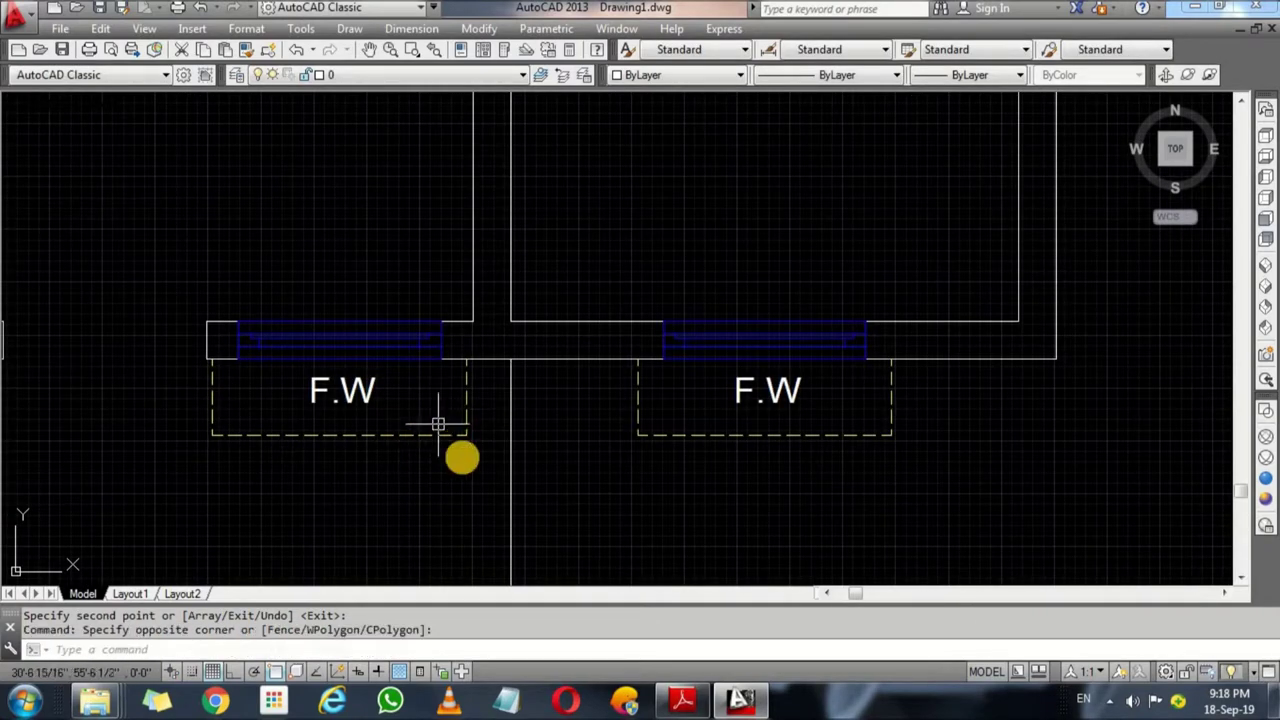
click(337, 474)
click(201, 427)
click(262, 380)
click(185, 415)
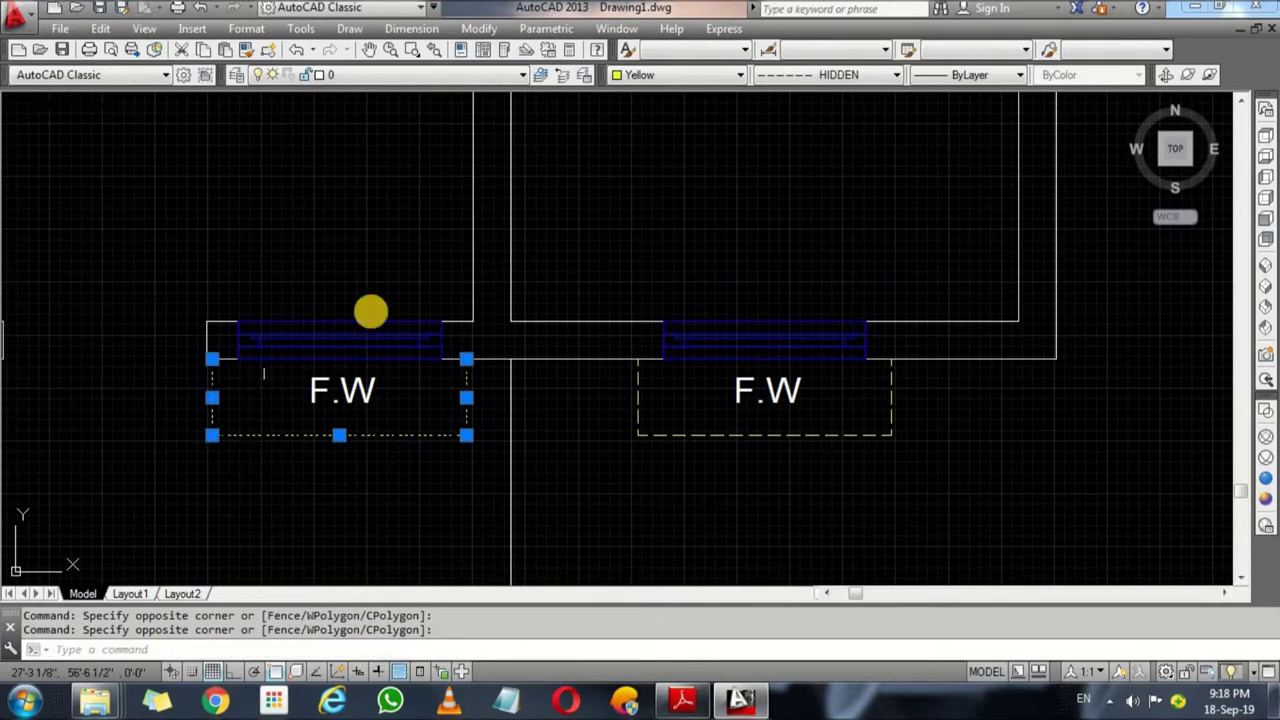
text(e)
key(Return)
scroll(531, 277, down, 5)
scroll(520, 314, down, 2)
scroll(614, 357, up, 5)
click(624, 322)
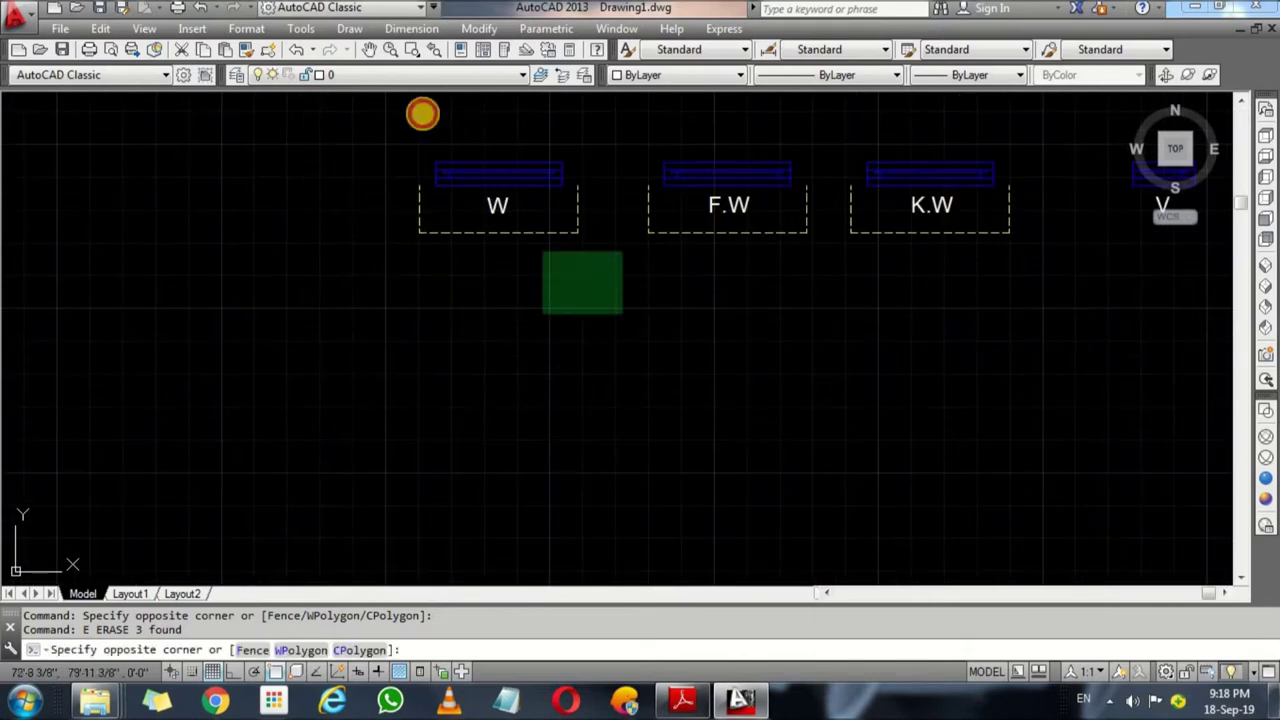
click(422, 113)
Step: Place a copy of the W window below the window blocks
key(Return)
click(480, 186)
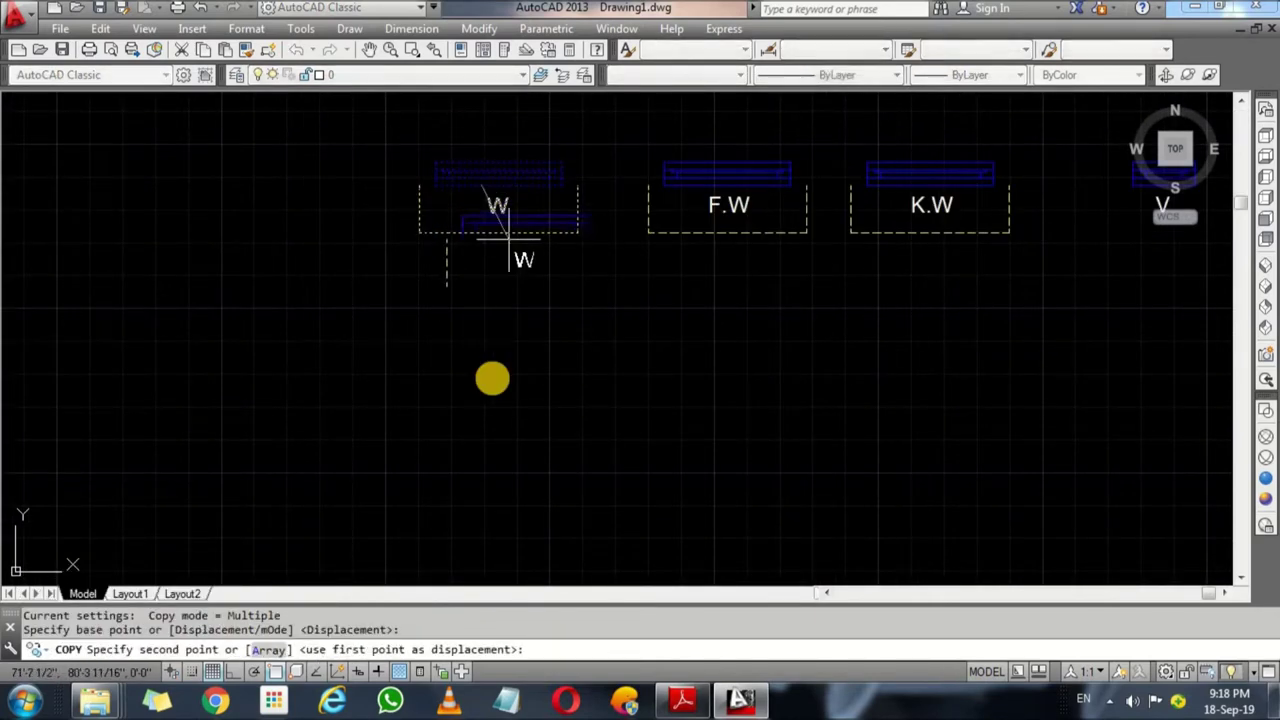
scroll(491, 374, down, 3)
click(546, 449)
key(Return)
Step: Rotate the new W copy to vertical about its left end
click(546, 455)
click(405, 382)
text(RO)
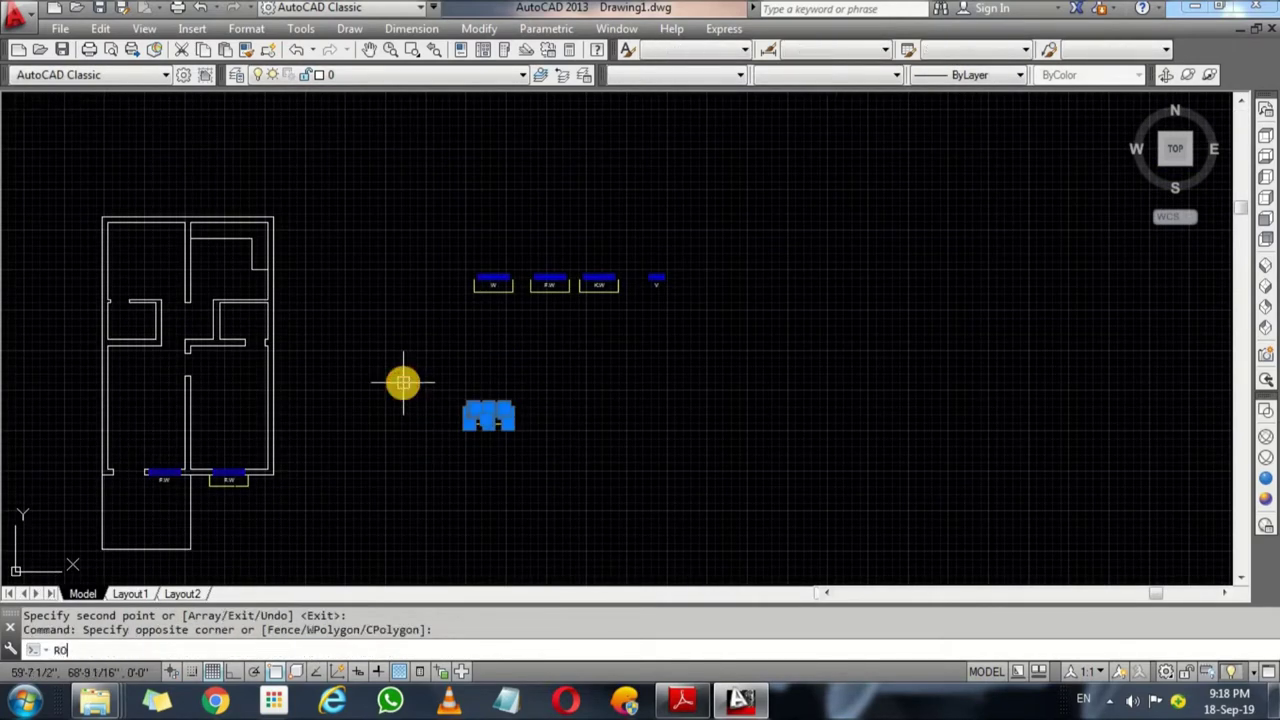
key(Return)
click(462, 413)
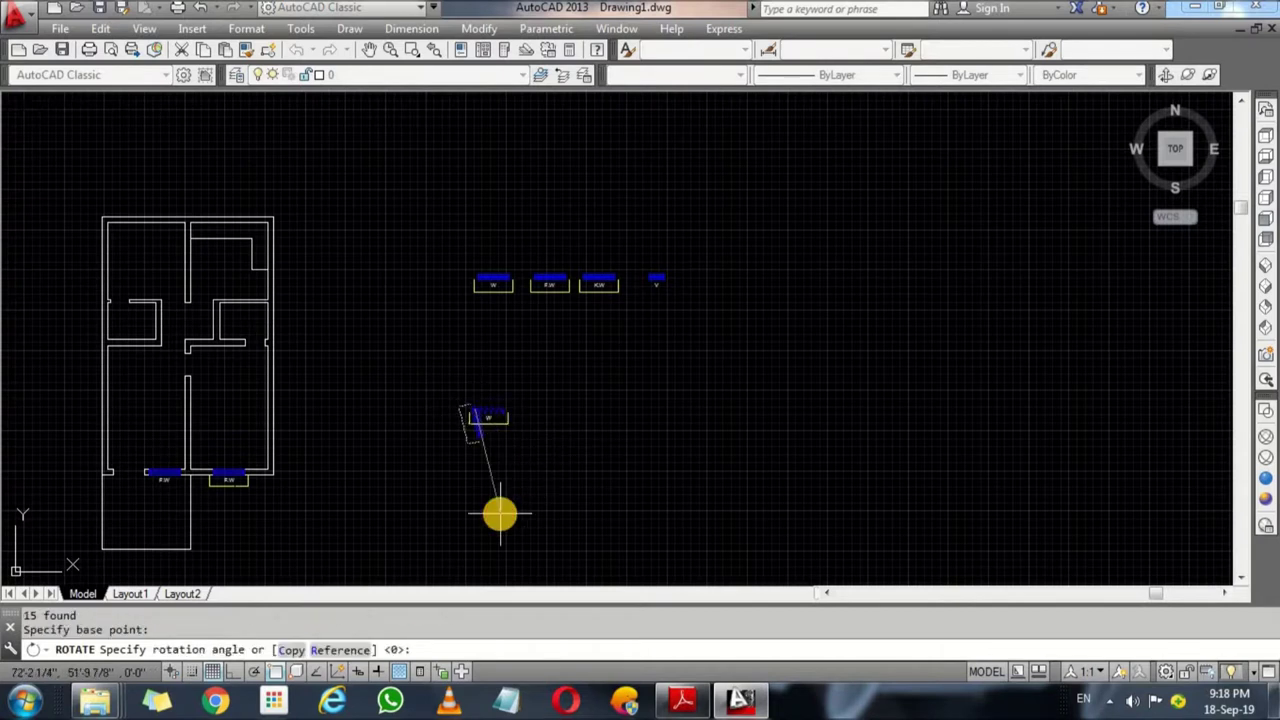
click(500, 514)
scroll(429, 451, up, 3)
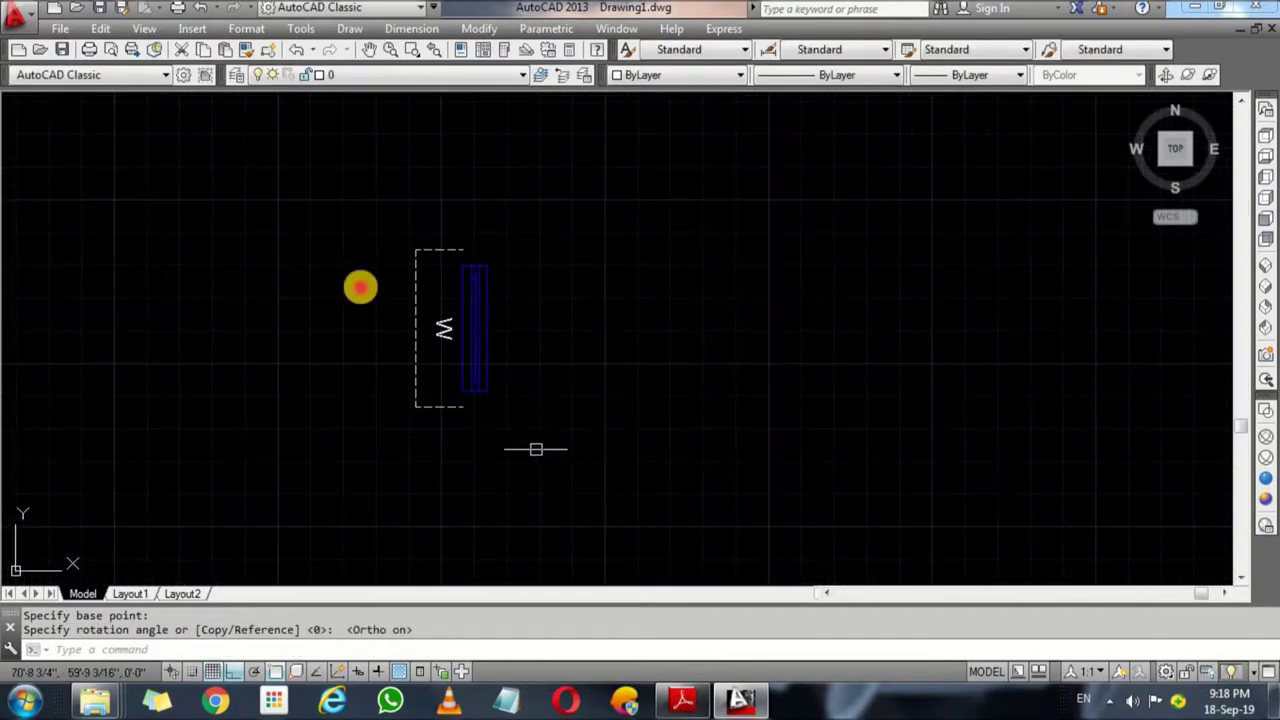
drag(530, 430, 303, 185)
Step: Begin a copy of the vertical W window with CO, then cancel it
text(co)
key(Return)
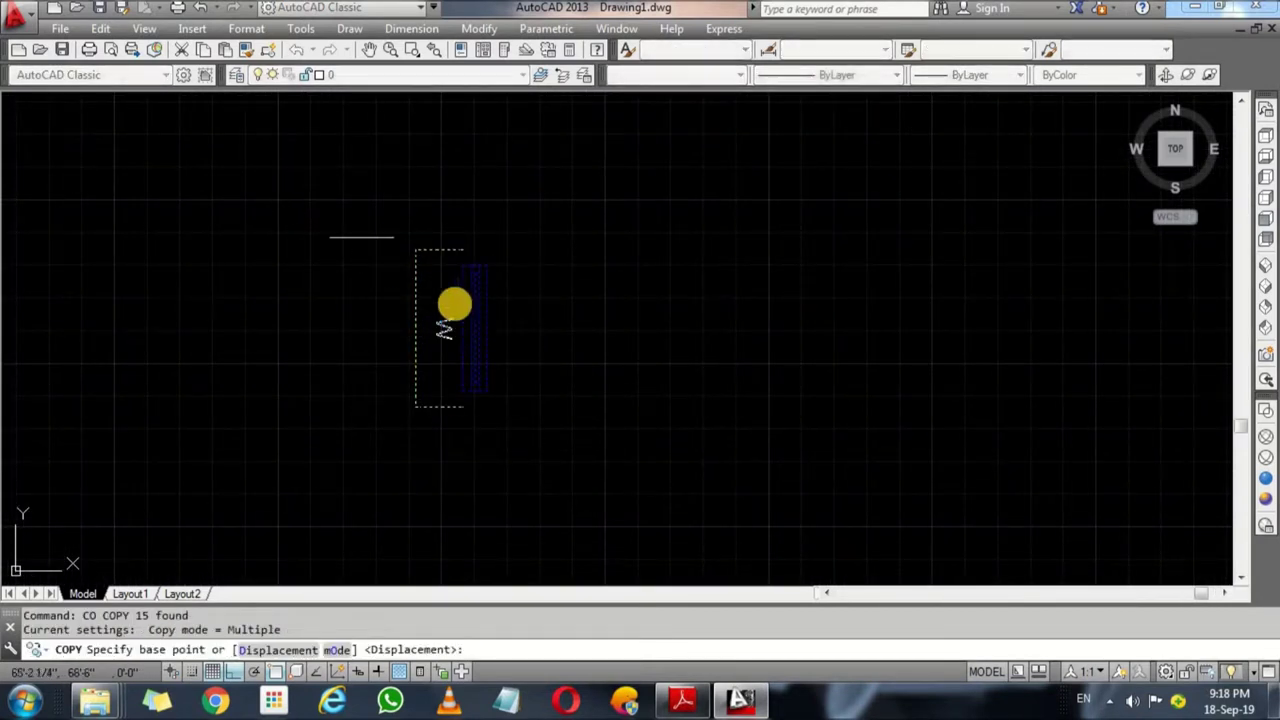
click(492, 329)
scroll(477, 354, down, 3)
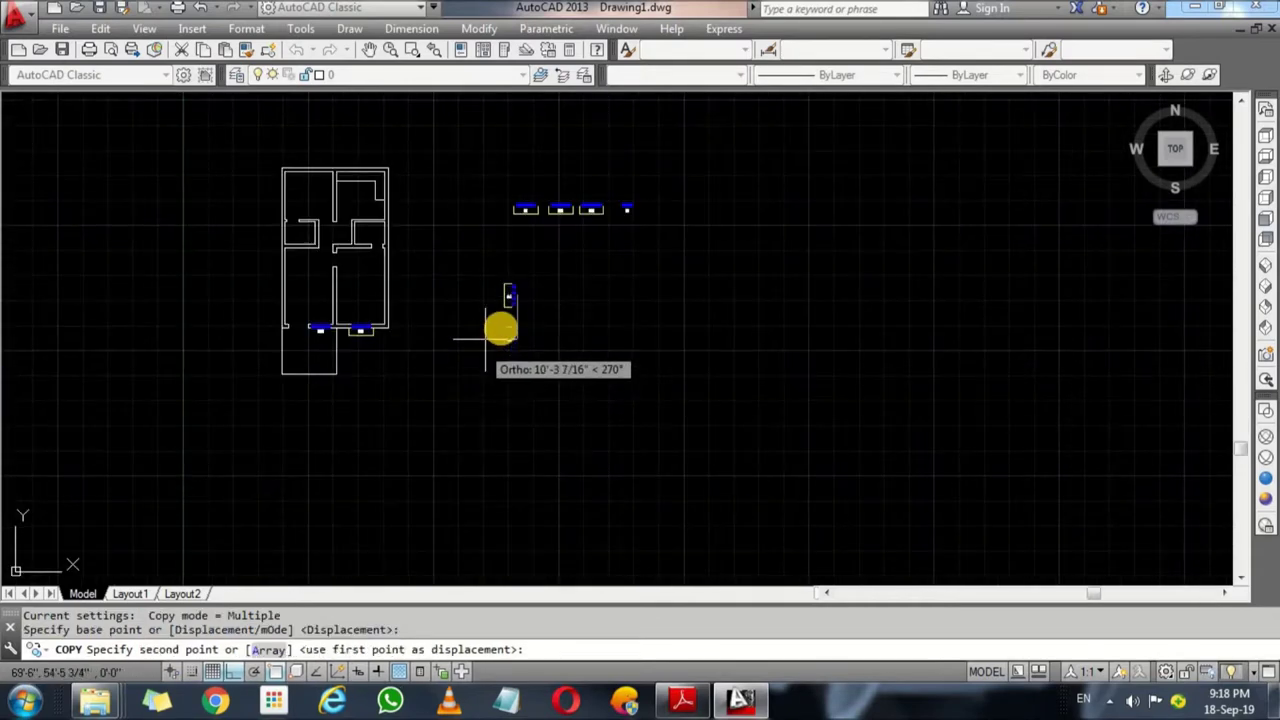
scroll(500, 330, up, 2)
key(Escape)
Step: With Ortho off, copy the vertical W window onto the plan's left wall
click(557, 313)
click(476, 186)
text(c)
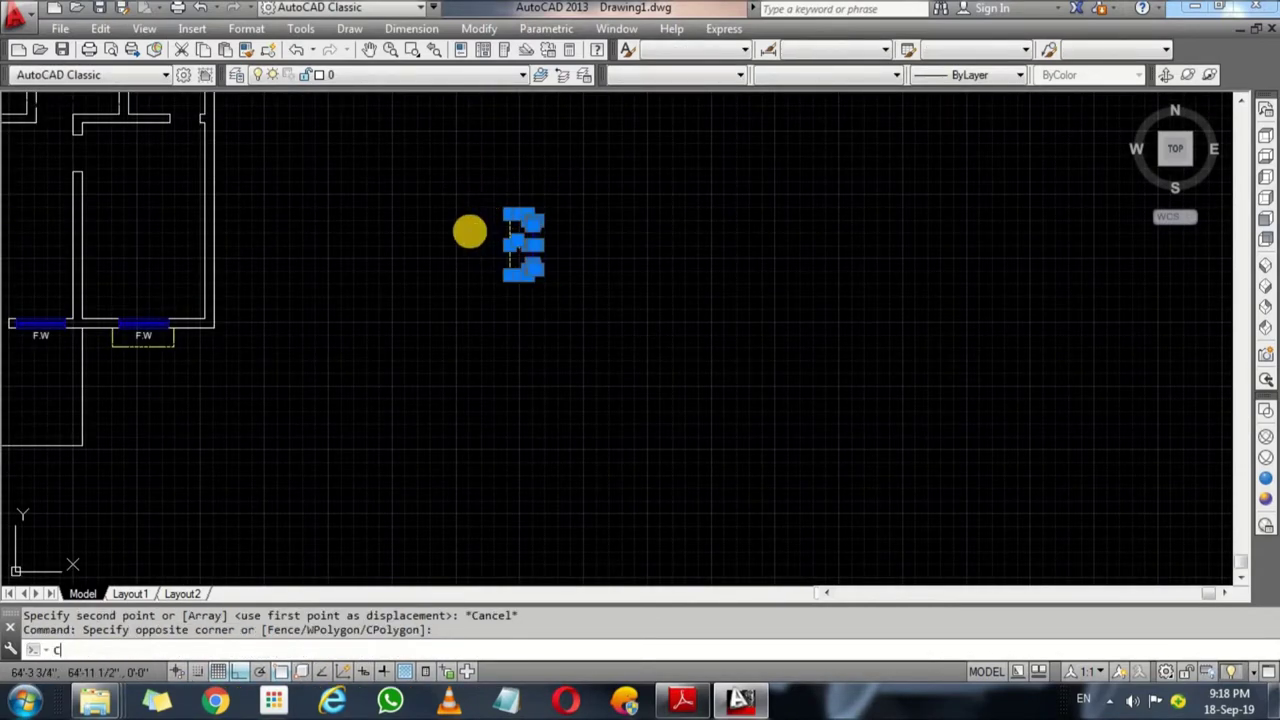
text(o)
key(Return)
scroll(570, 266, up, 1)
click(508, 249)
scroll(490, 275, down, 3)
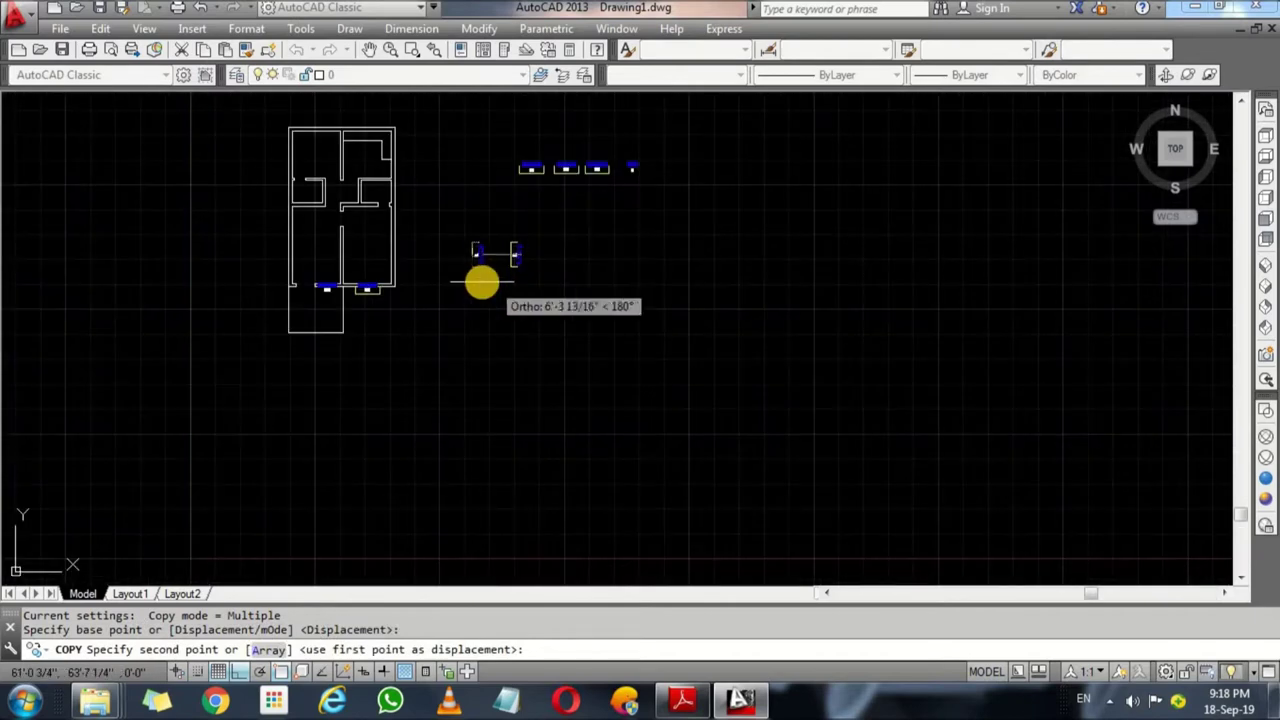
key(F8)
scroll(252, 231, up, 4)
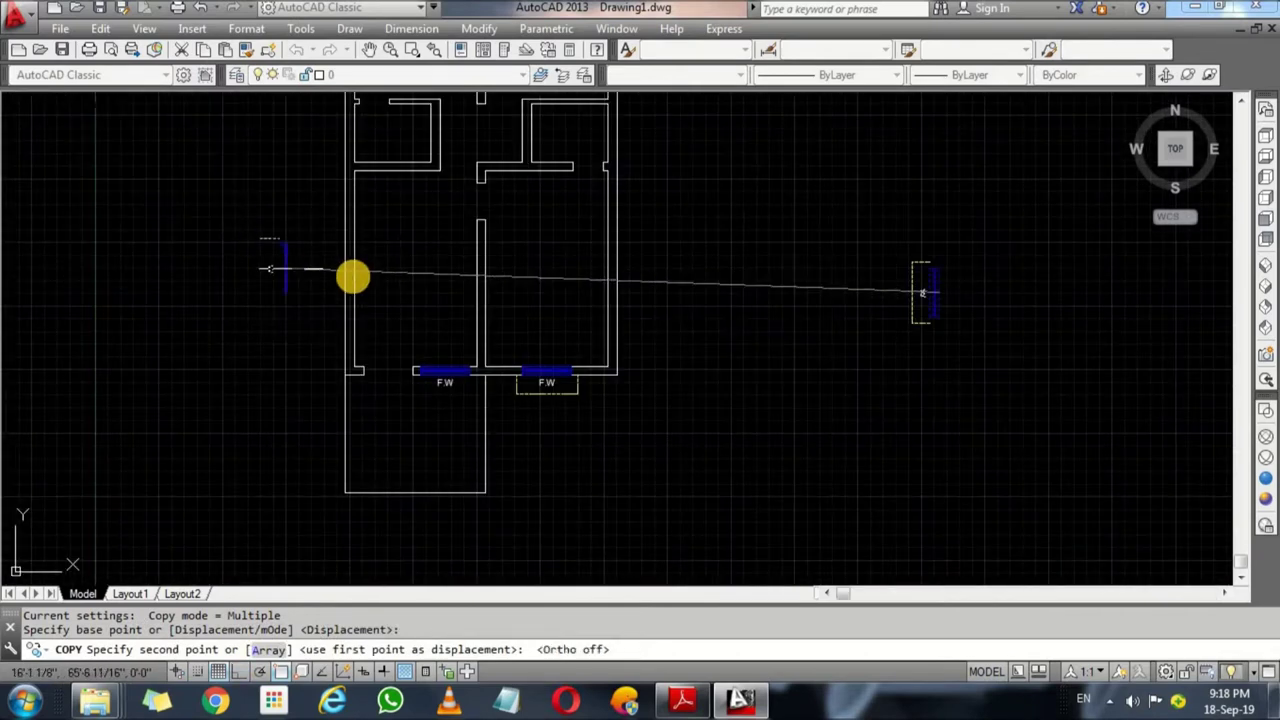
click(341, 269)
middle_drag(343, 271, 288, 485)
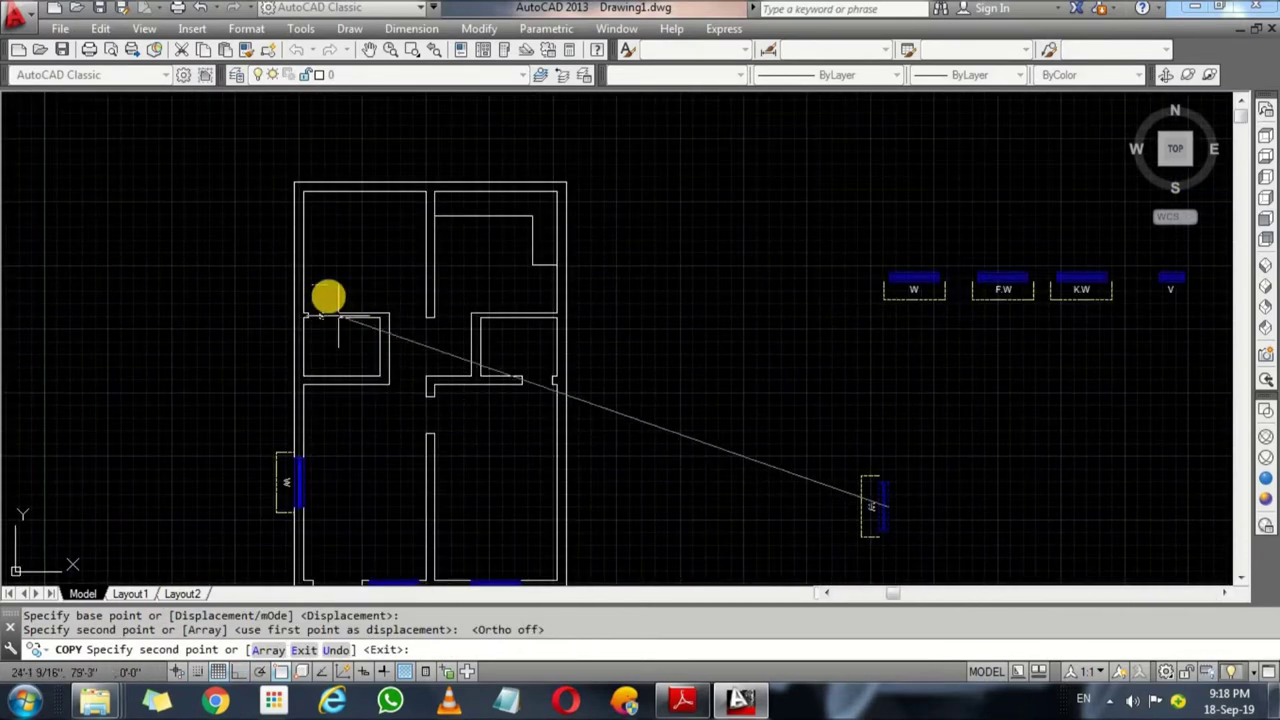
key(Return)
Step: Mirror the W window block across a horizontal line, keeping the original
click(957, 326)
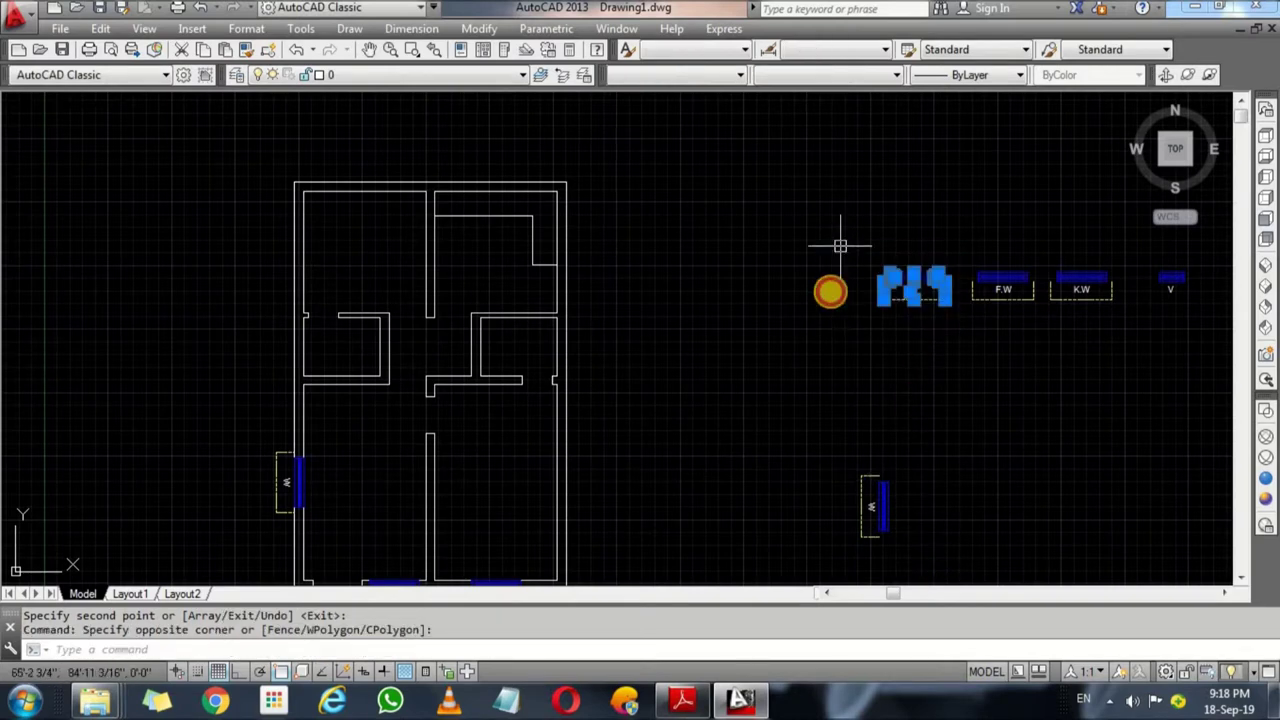
text(M)
click(820, 310)
text(mi)
key(Return)
click(850, 212)
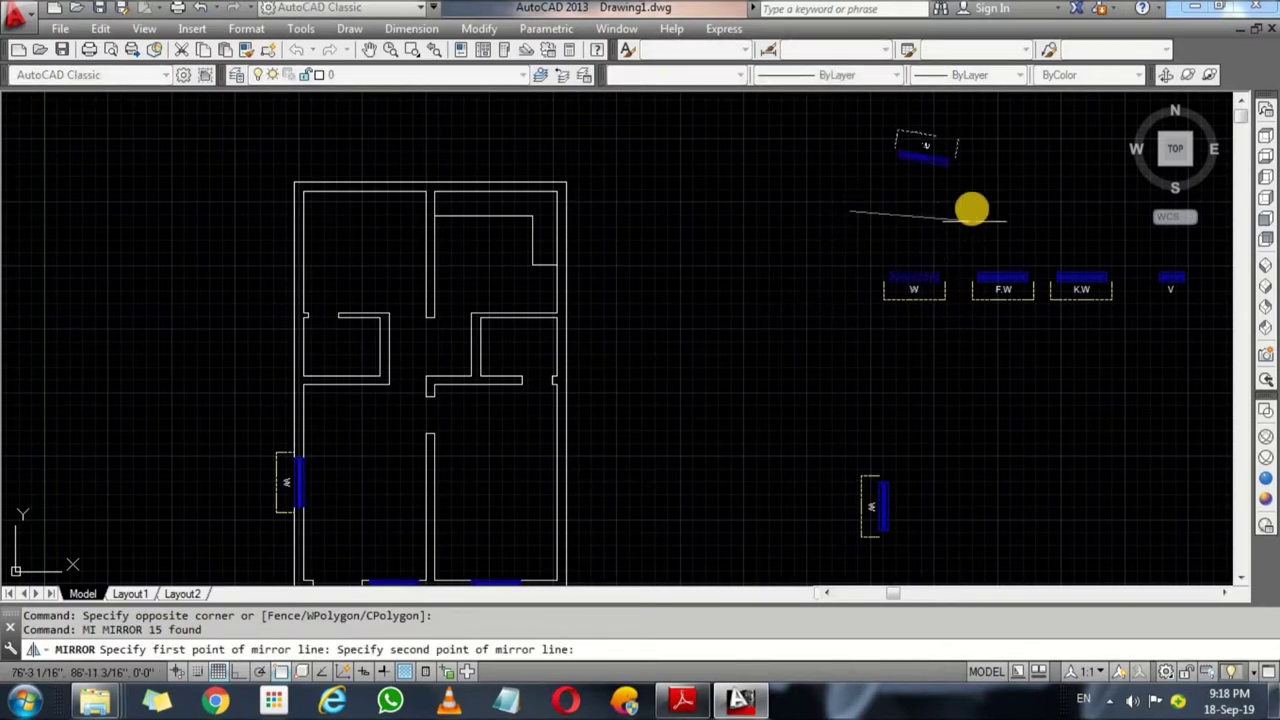
key(F8)
click(965, 212)
key(Return)
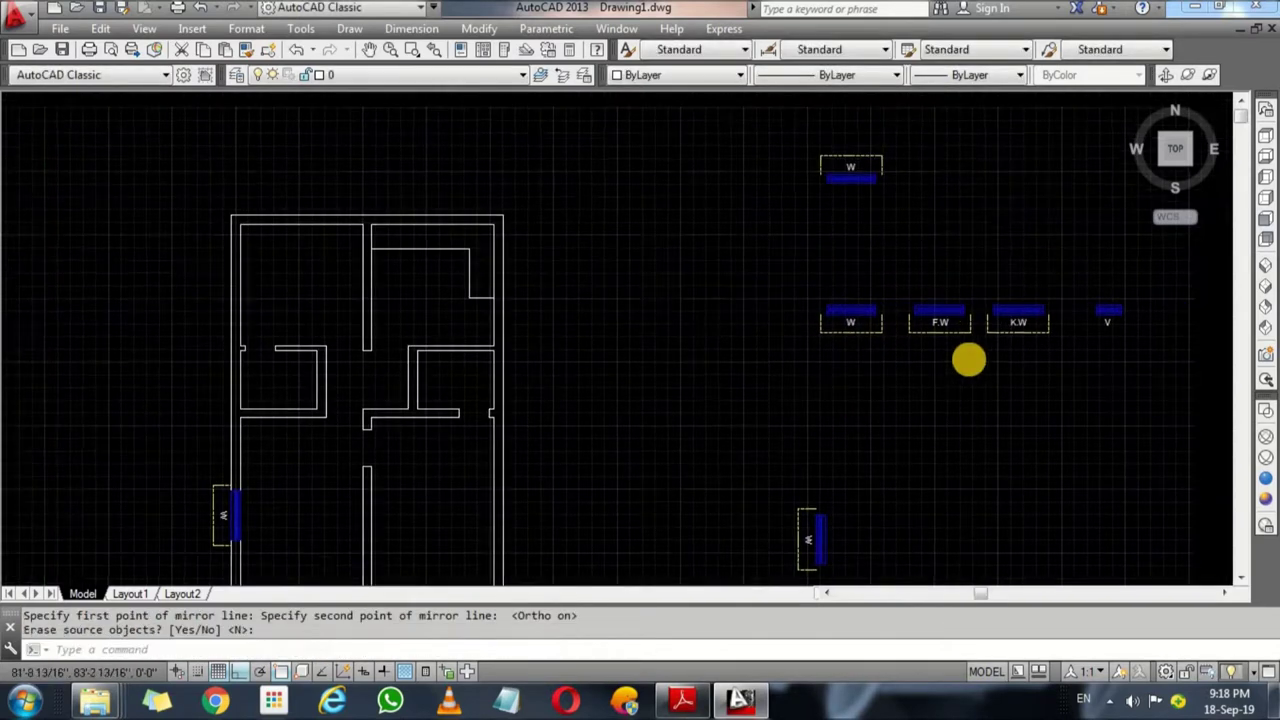
Step: Mirror the K.W window block the same way, keeping the original
middle_drag(971, 206, 844, 268)
click(1008, 400)
click(920, 308)
key(Return)
click(986, 291)
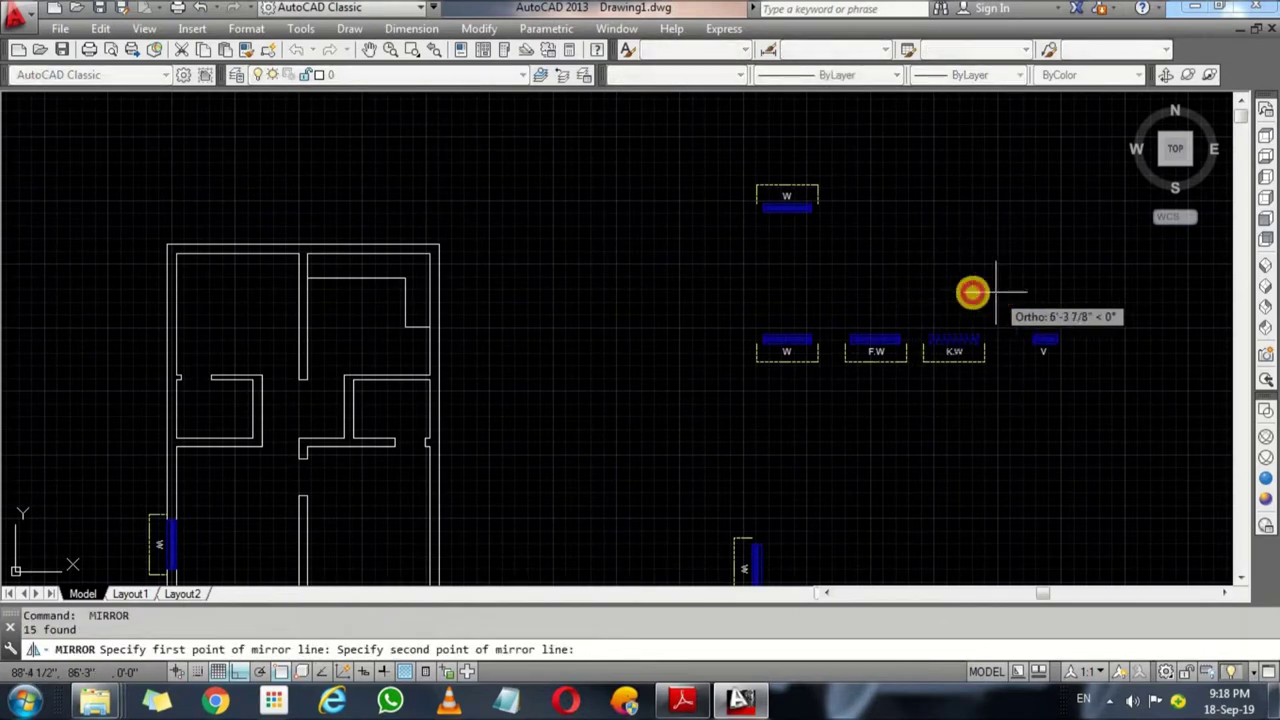
click(971, 291)
key(Return)
click(727, 193)
Step: Copy the mirrored W window onto the plan's top wall
text(o)
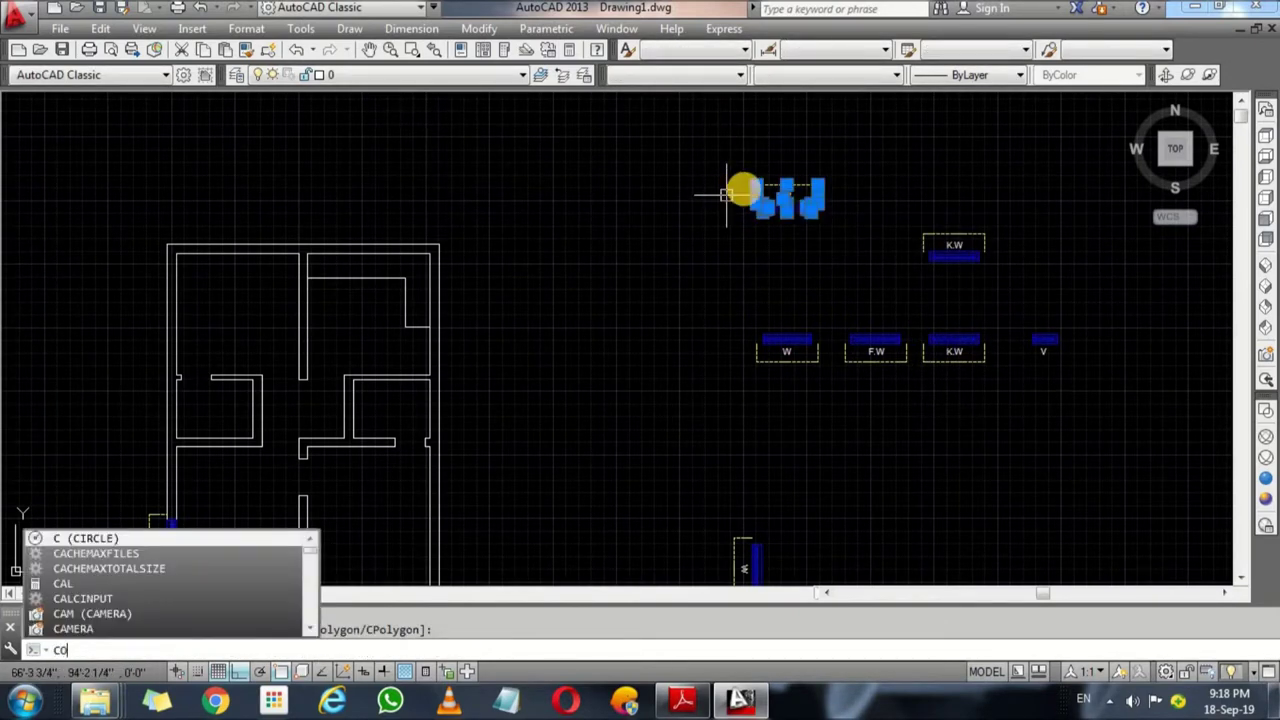
key(Return)
scroll(800, 210, up, 2)
click(817, 213)
middle_drag(5, 277, 228, 268)
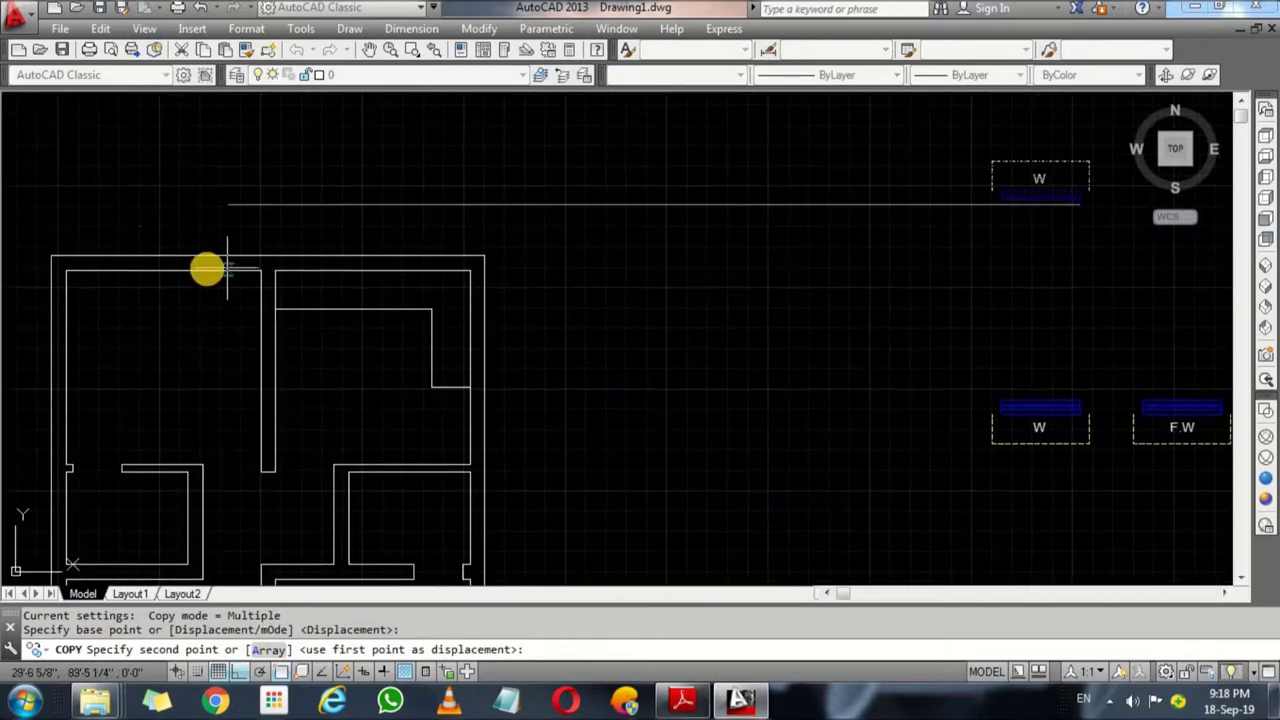
click(258, 258)
key(Return)
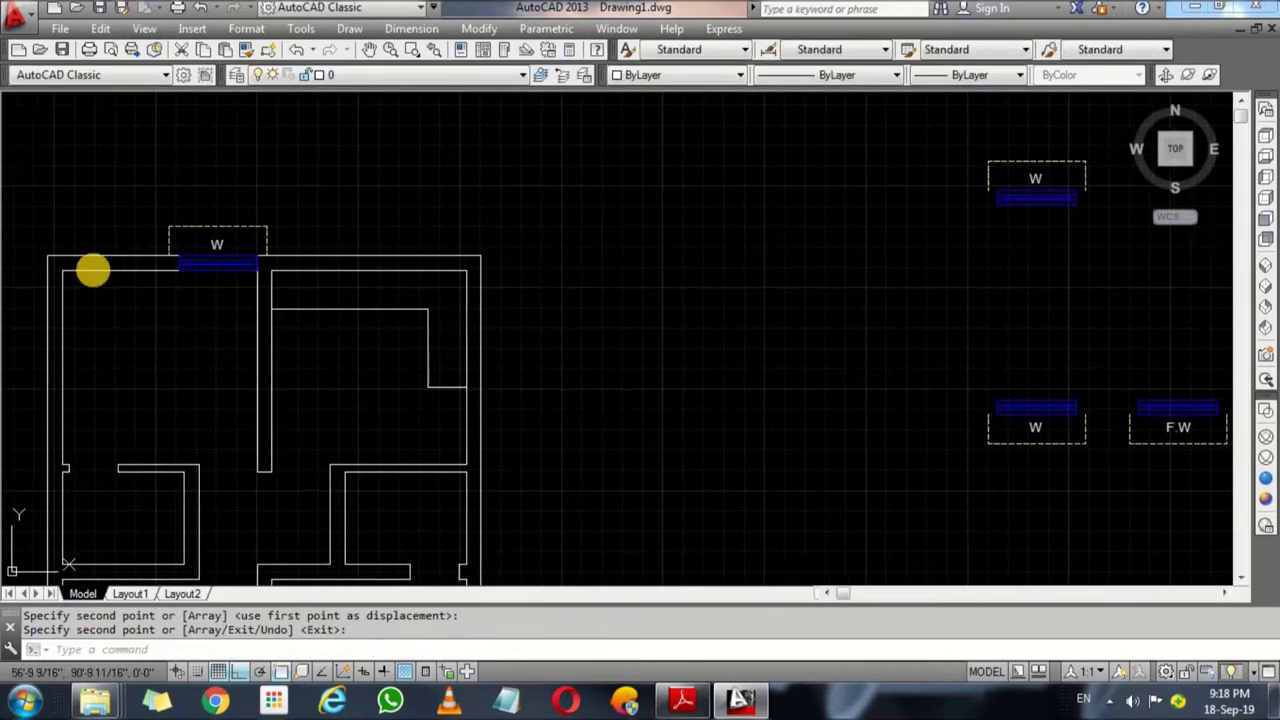
Step: Select the mirrored K.W block for copying, cancelling two false starts
scroll(91, 290, down, 3)
scroll(690, 302, up, 3)
click(694, 334)
click(586, 222)
key(Return)
scroll(579, 327, up, 2)
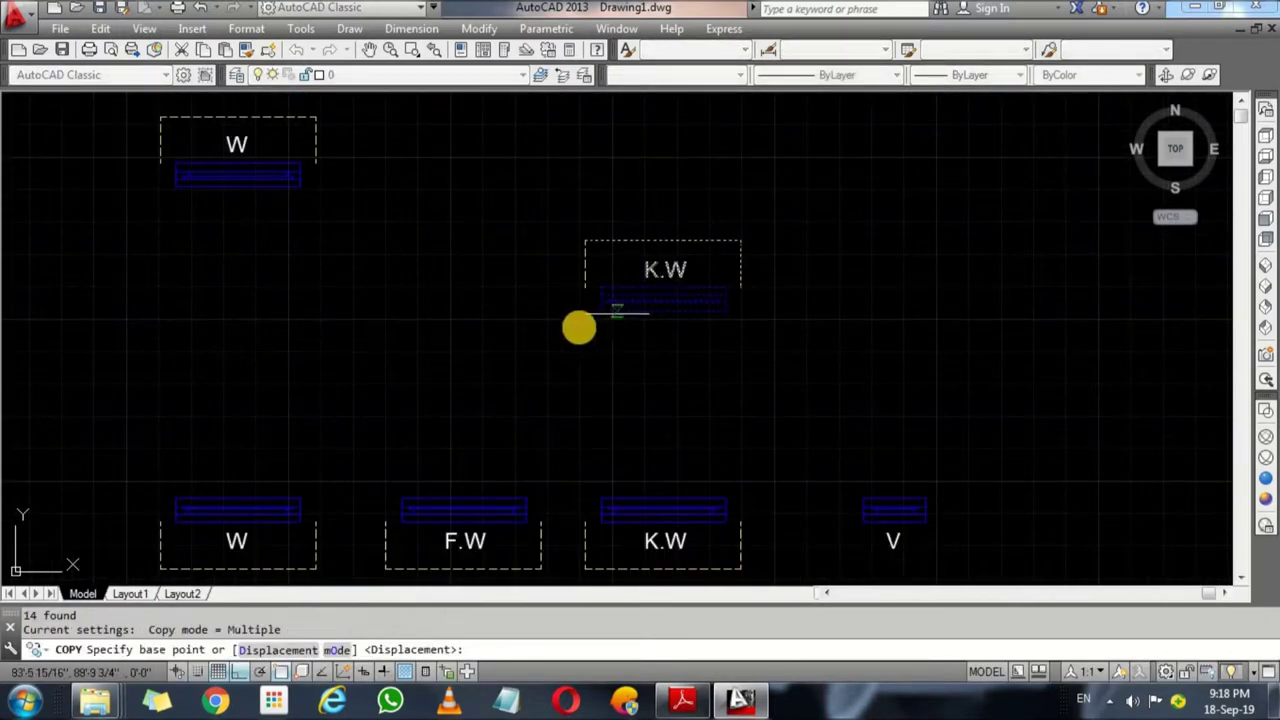
key(Escape)
click(620, 286)
click(549, 217)
key(Return)
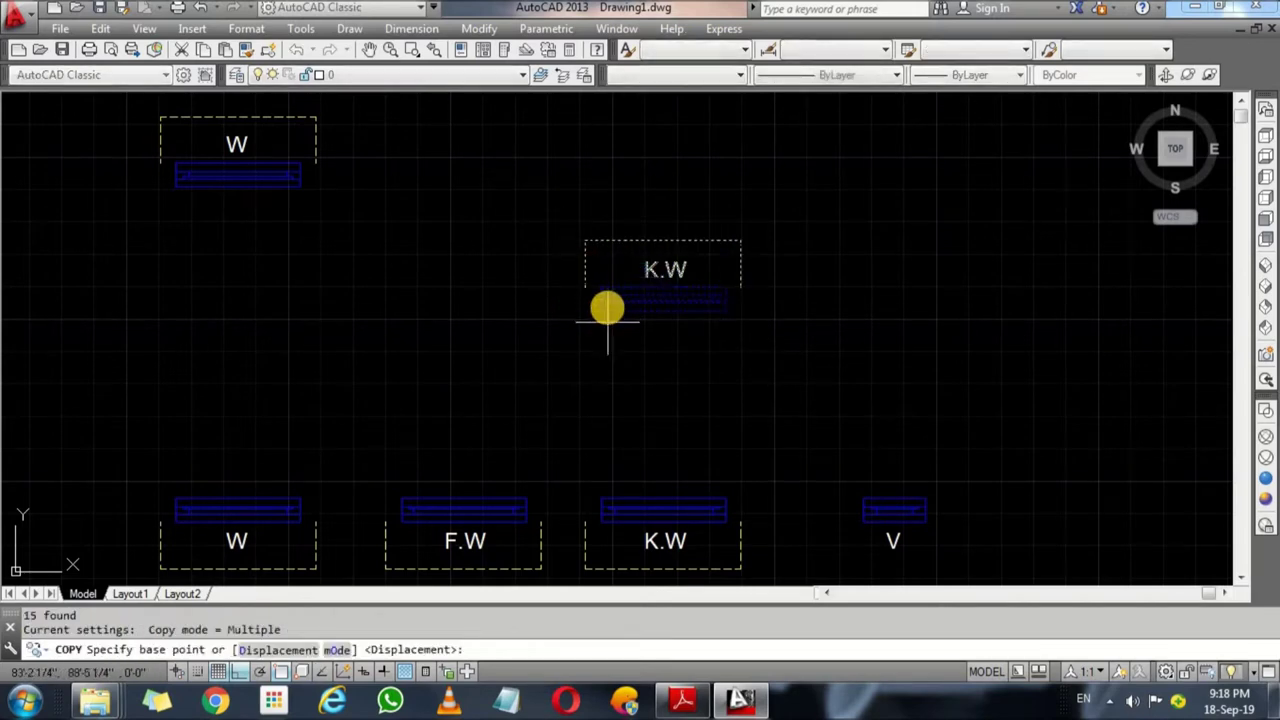
click(606, 305)
key(Escape)
Step: Copy the K.W window onto the plan's top wall
click(454, 214)
click(760, 322)
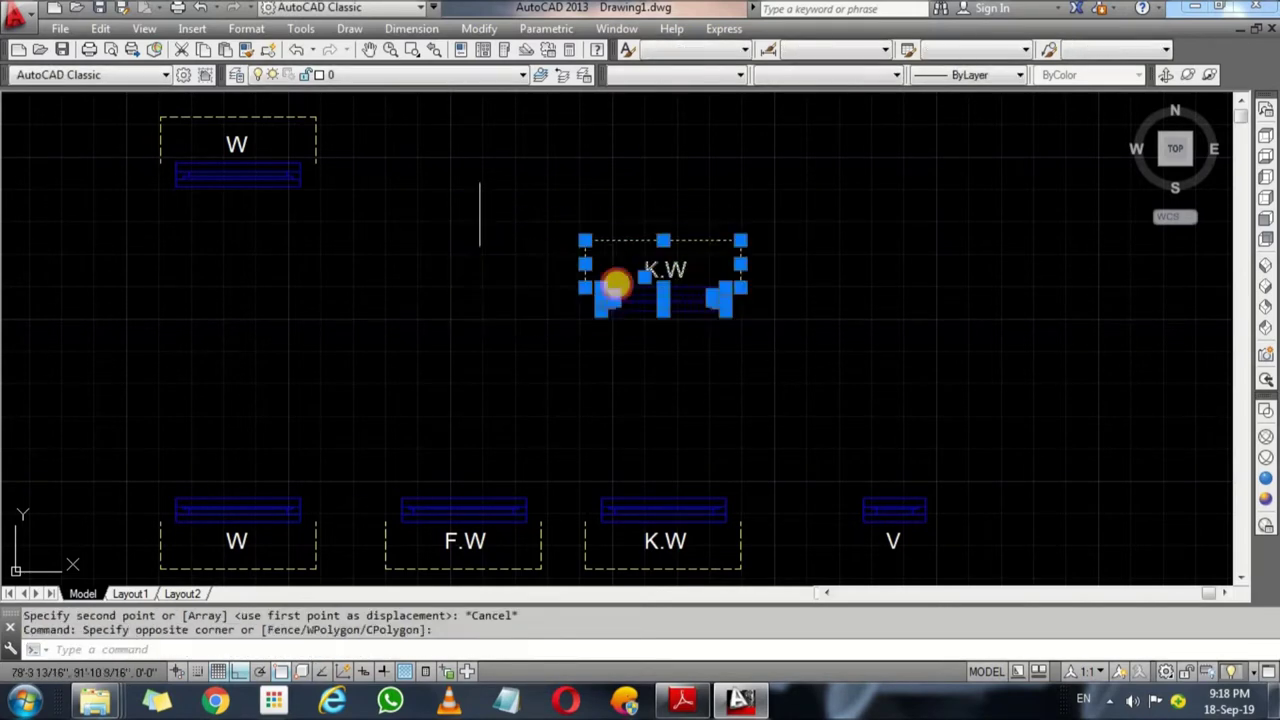
key(Return)
click(601, 305)
scroll(507, 250, down, 4)
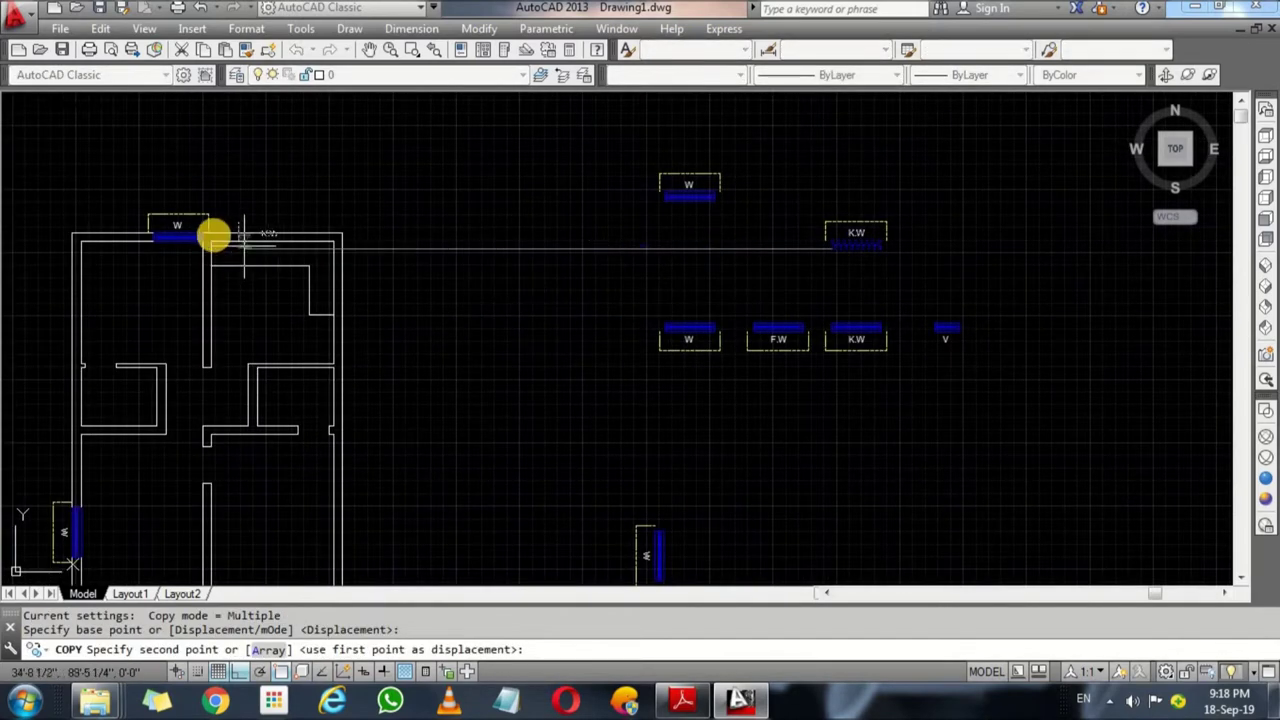
click(212, 240)
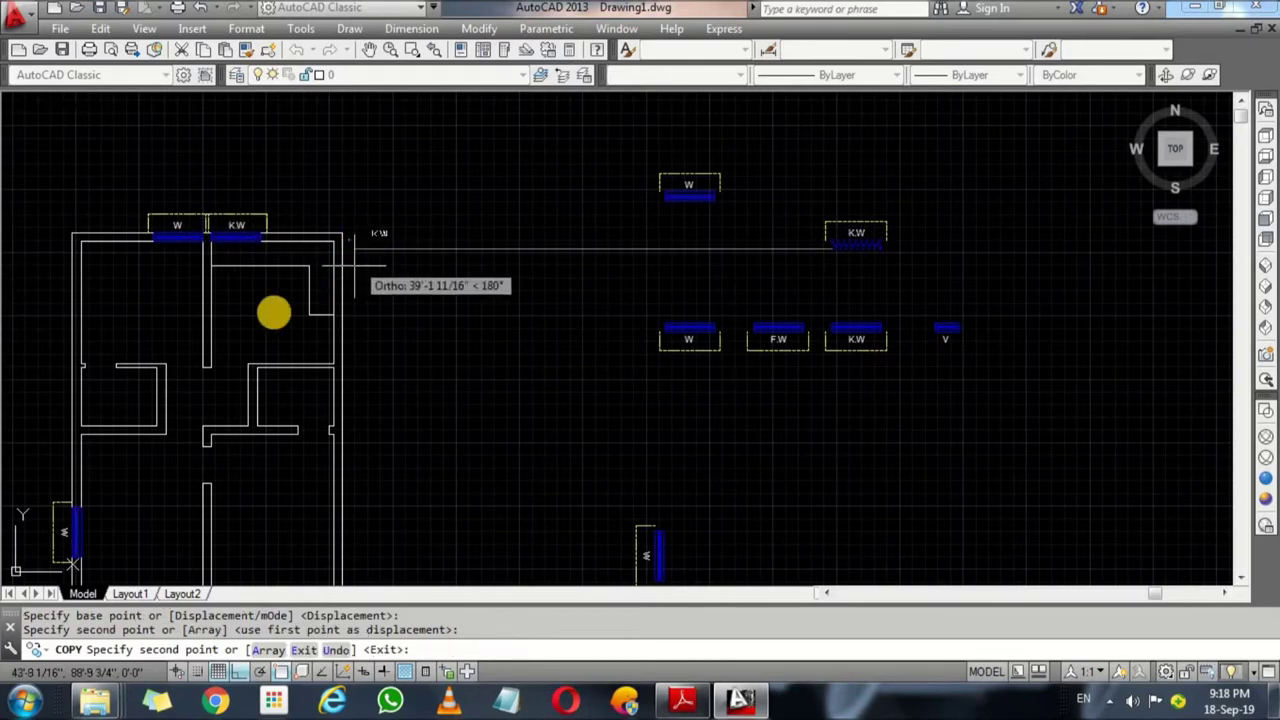
key(Return)
middle_drag(767, 374, 763, 346)
key(Return)
Step: Mirror the vertical W window, keeping the original
middle_drag(634, 533, 608, 423)
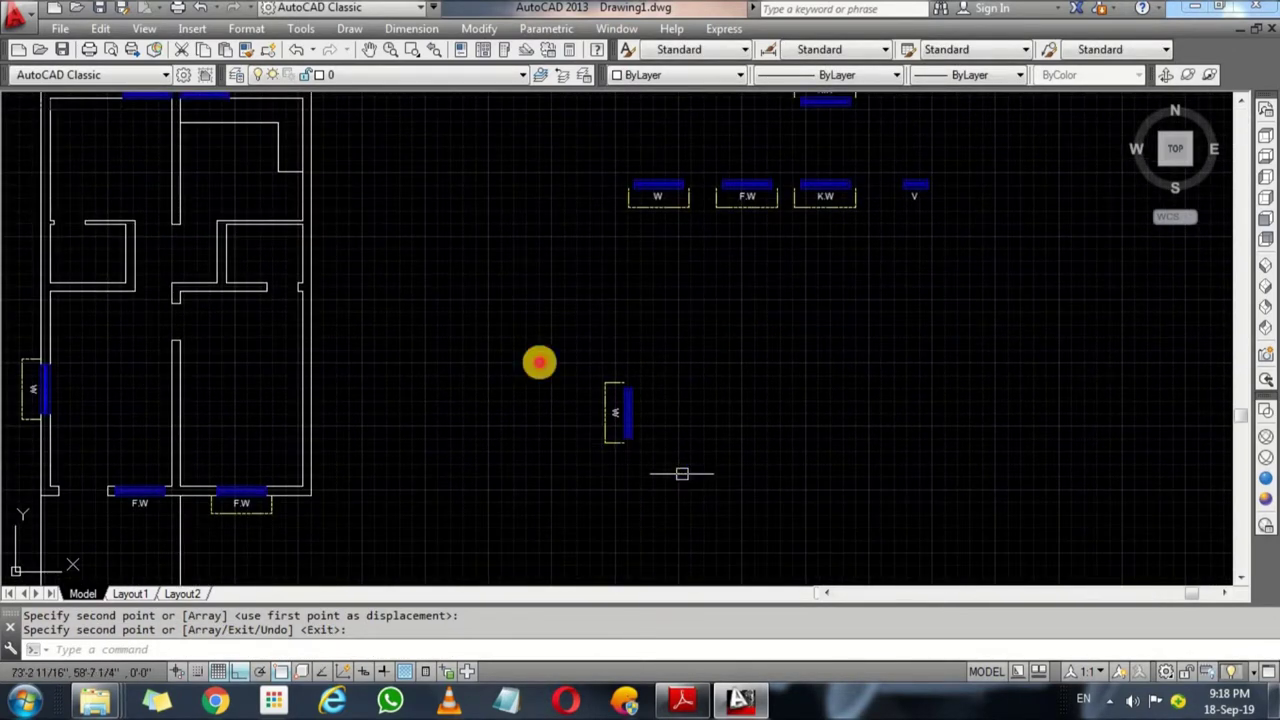
click(576, 372)
key(Return)
click(648, 334)
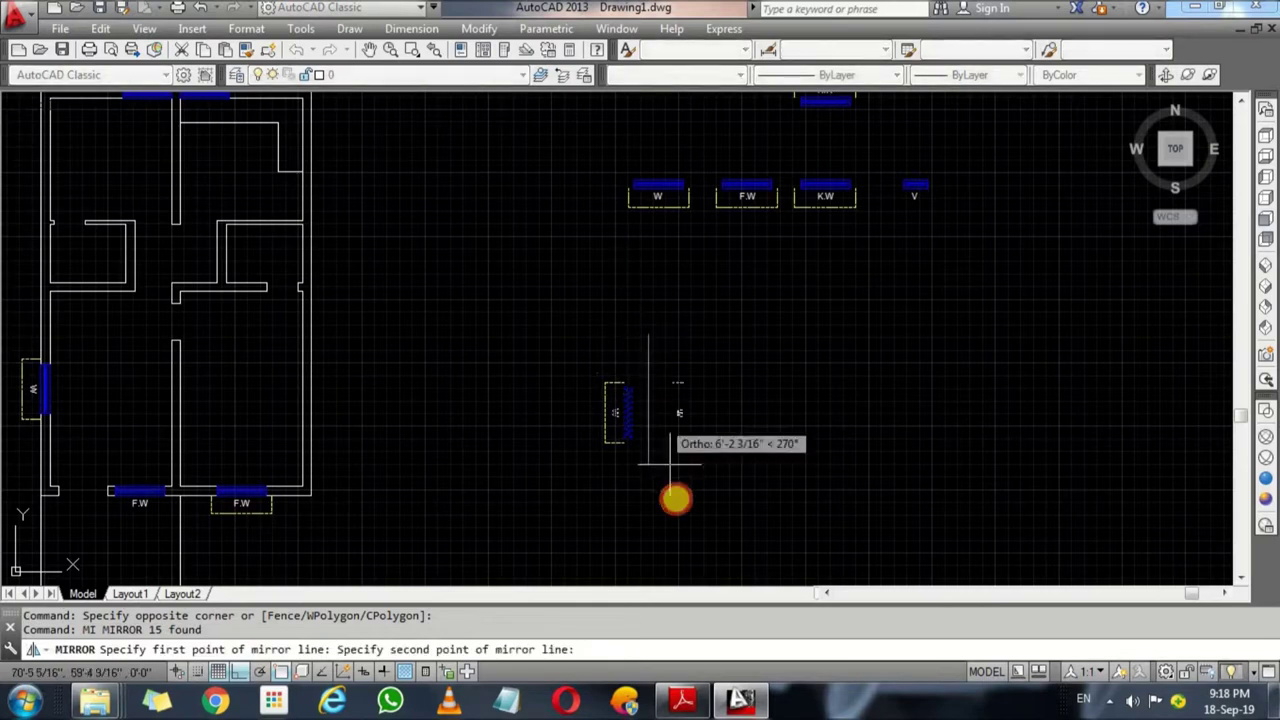
click(674, 497)
key(Return)
Step: Select the mirrored vertical W window, backing out of two mistaken commands
click(722, 468)
click(645, 330)
text(C)
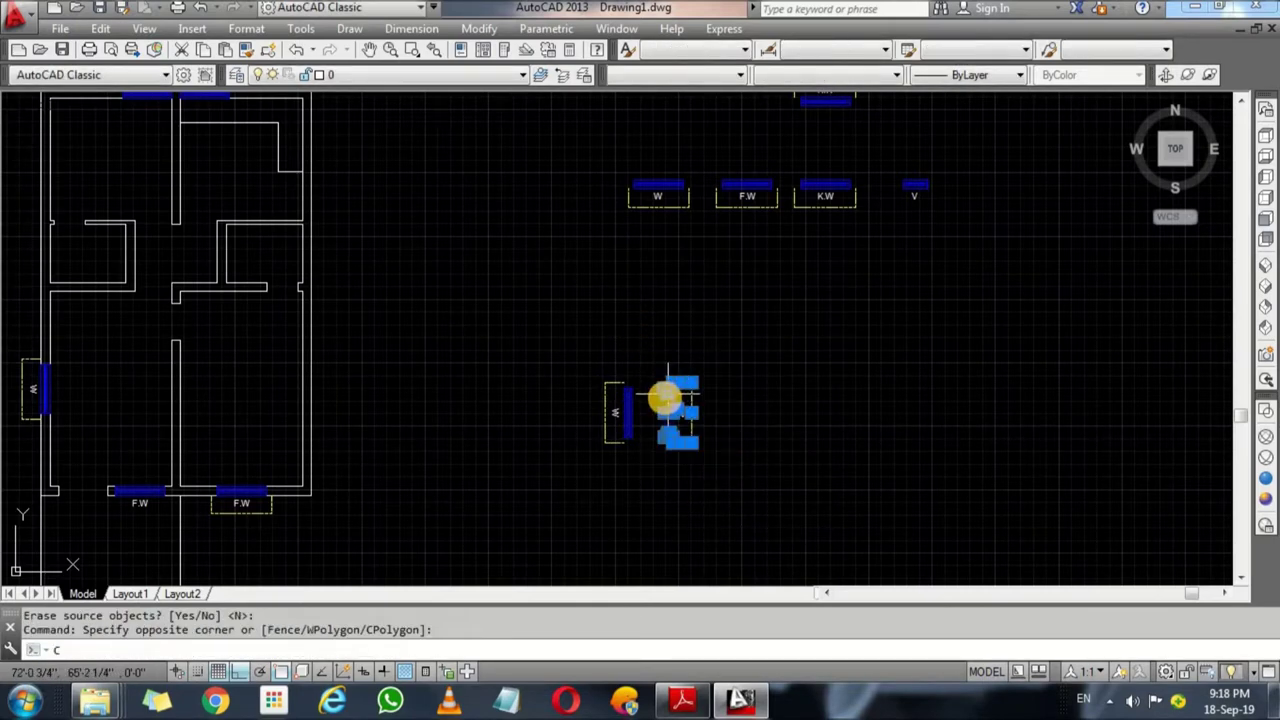
key(Return)
scroll(654, 443, up, 3)
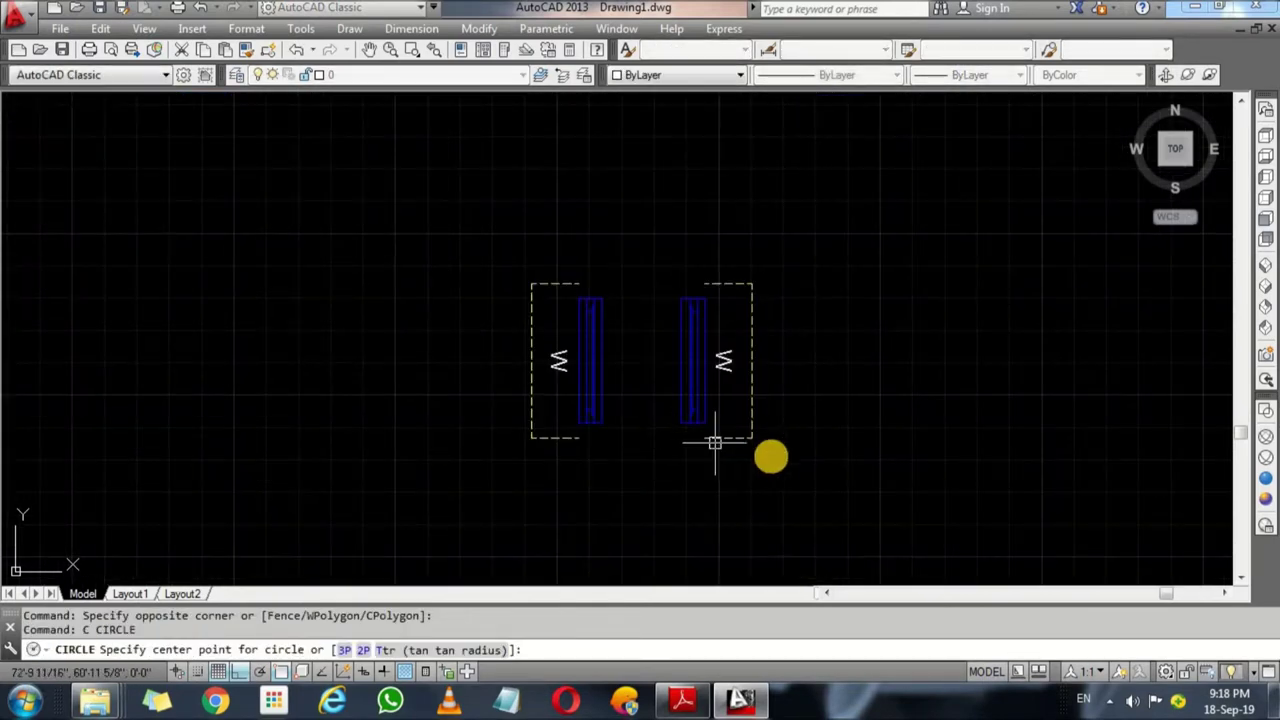
key(Escape)
click(774, 458)
click(652, 258)
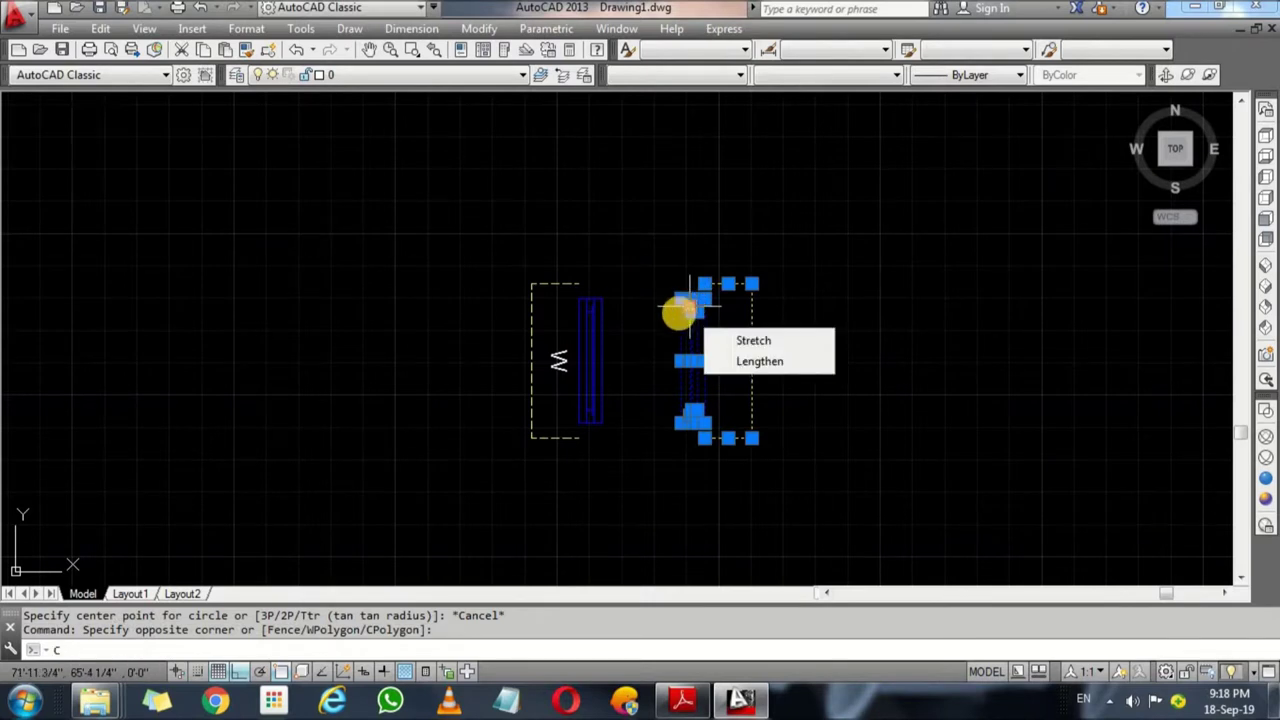
click(792, 358)
text(CCO)
key(Return)
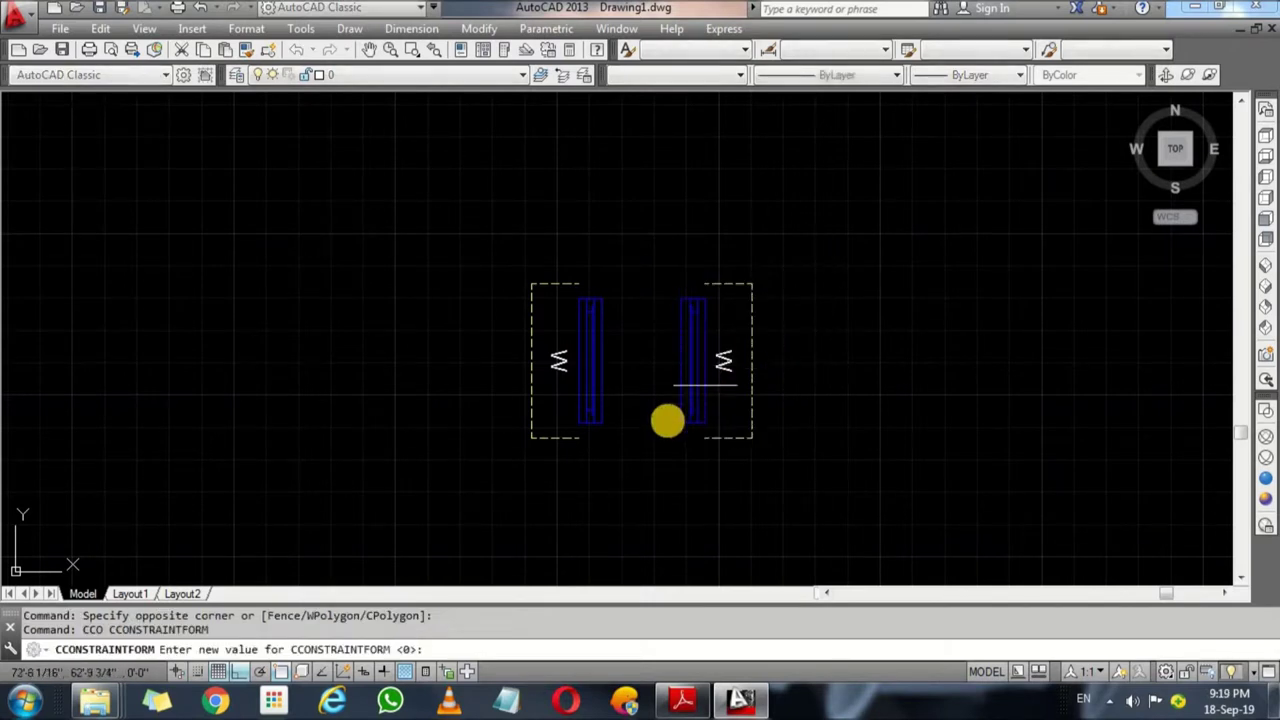
key(Escape)
Step: Copy the mirrored W window onto the plan's upper right wall with CO
click(791, 480)
click(631, 237)
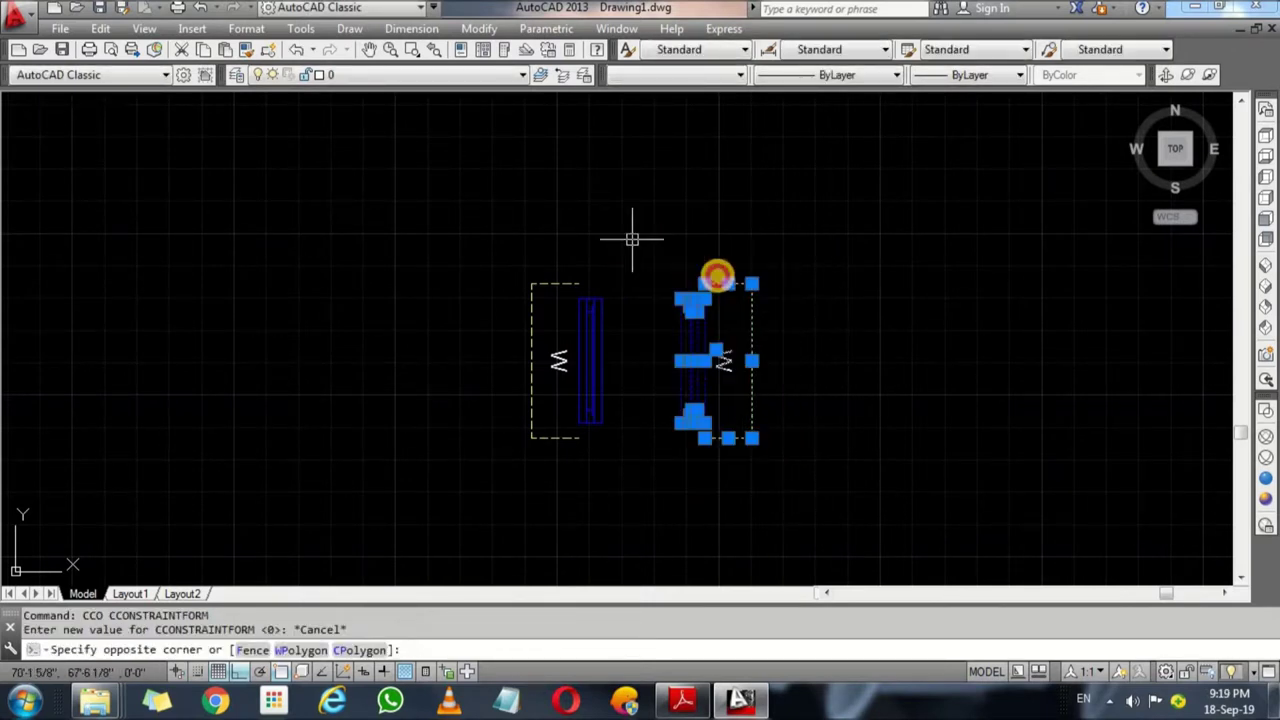
text(co)
key(Return)
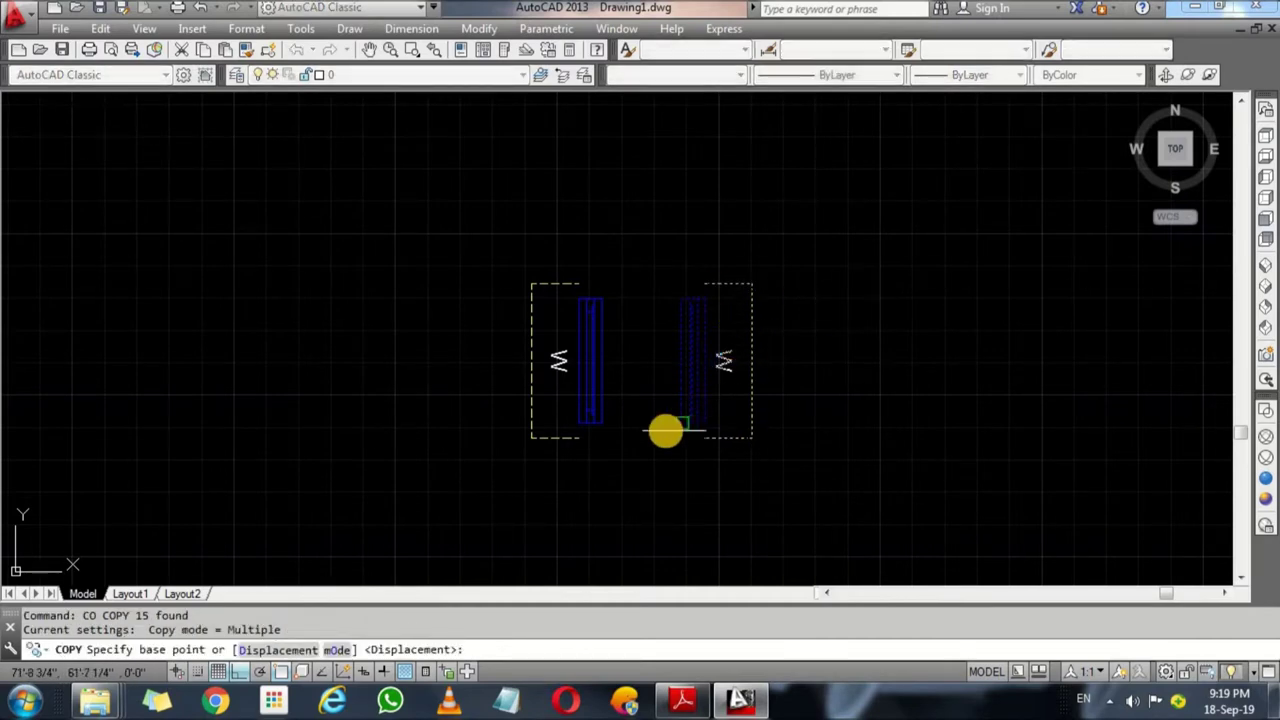
click(671, 425)
scroll(563, 249, down, 2)
scroll(594, 306, down, 2)
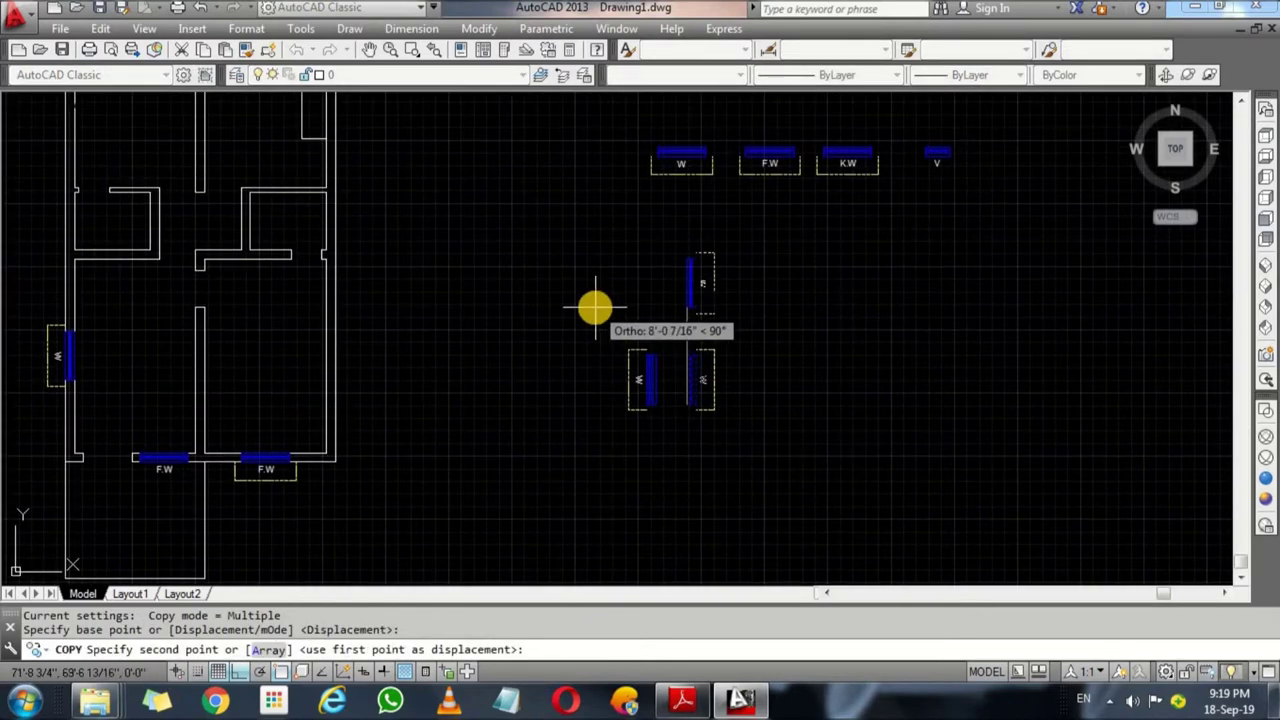
key(F8)
scroll(345, 285, up, 3)
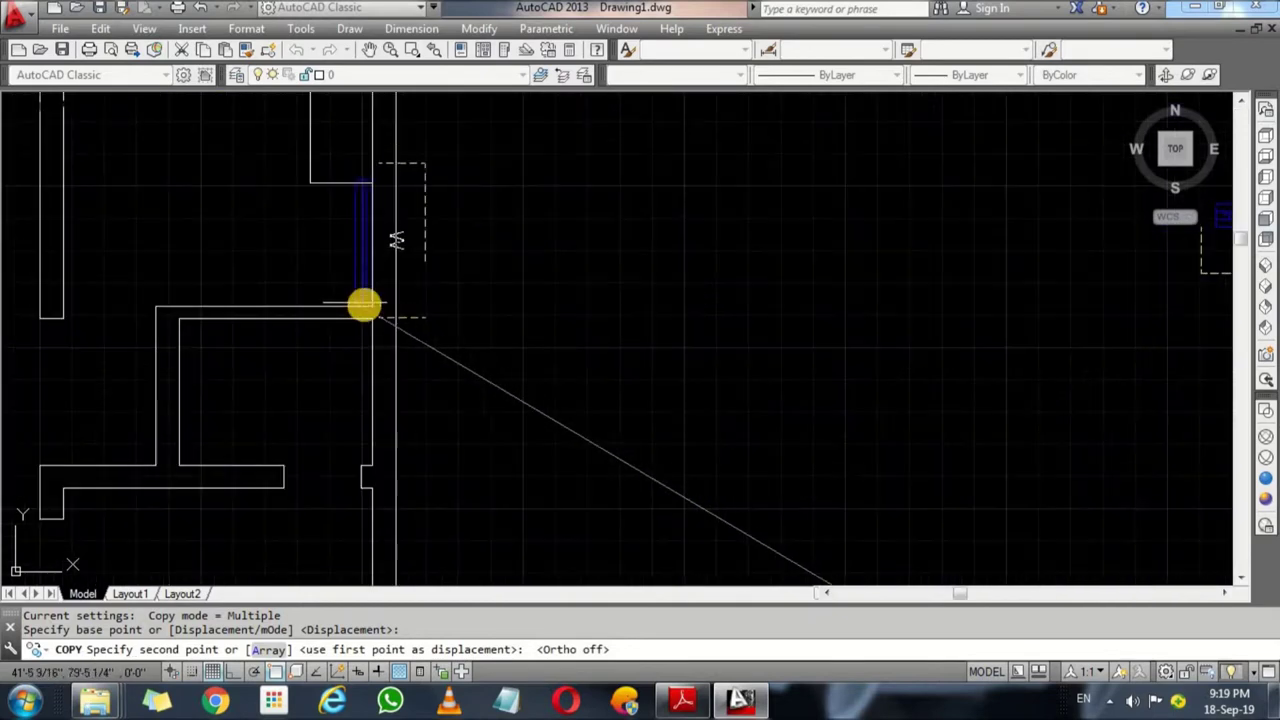
click(429, 214)
scroll(380, 346, down, 5)
scroll(338, 328, up, 4)
key(Return)
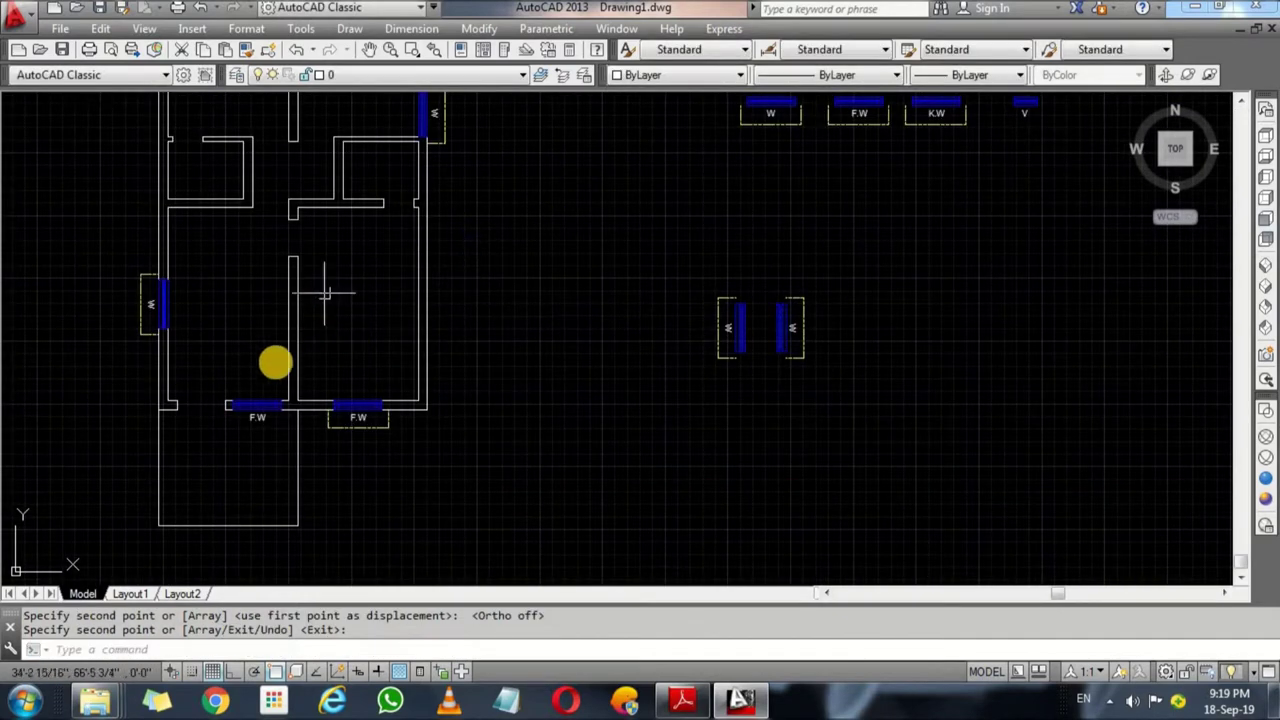
middle_drag(271, 363, 431, 360)
Step: Give the rectangle below the plan the HIDDEN linetype and yellow colour
click(497, 538)
click(383, 400)
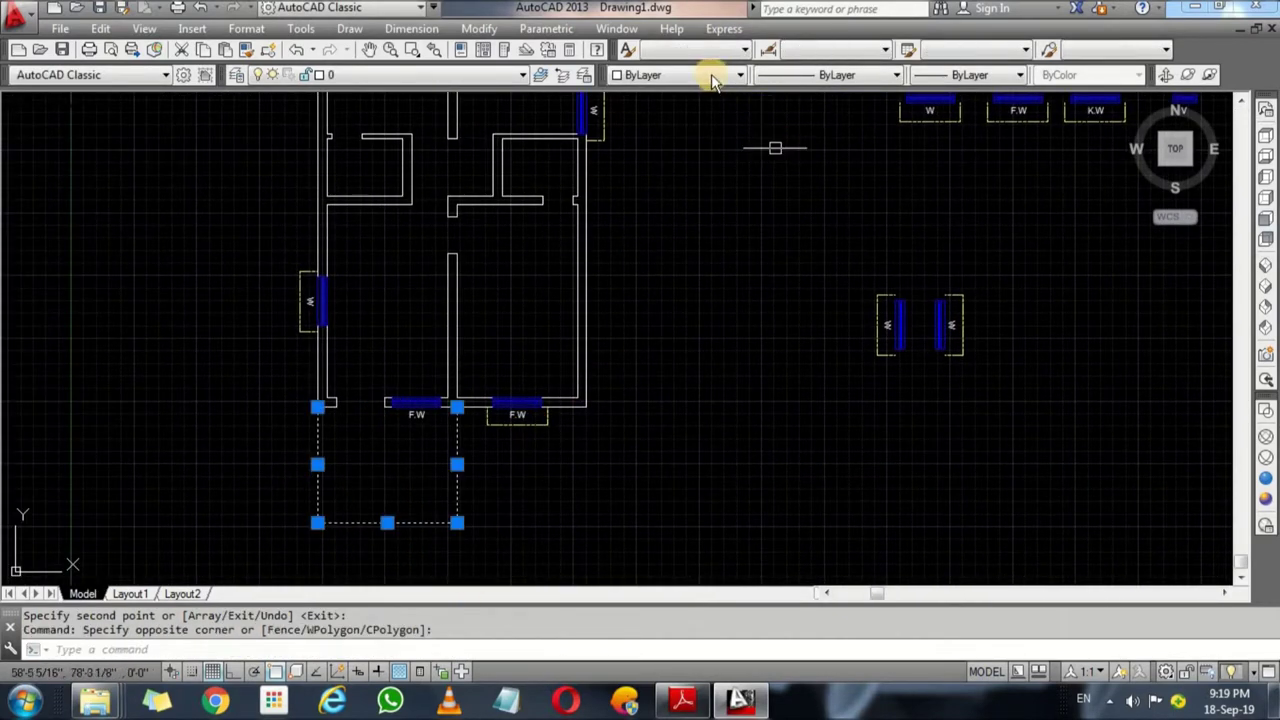
click(790, 75)
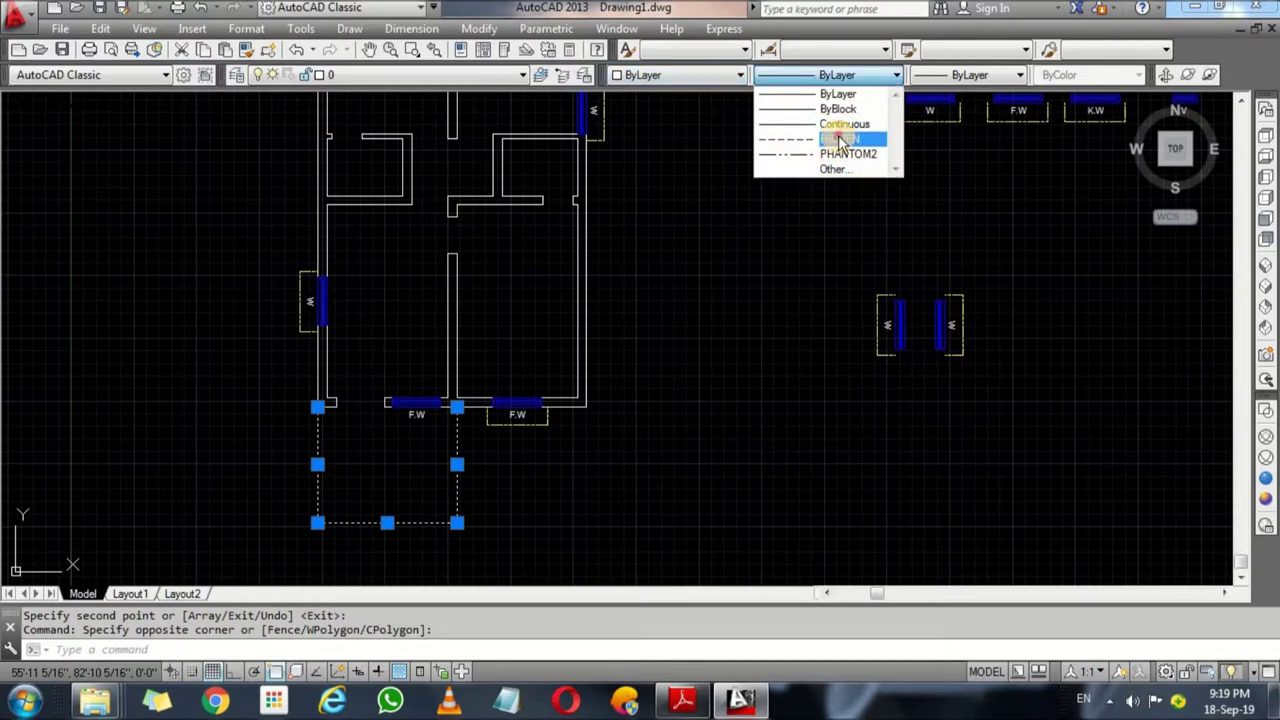
click(832, 140)
click(680, 76)
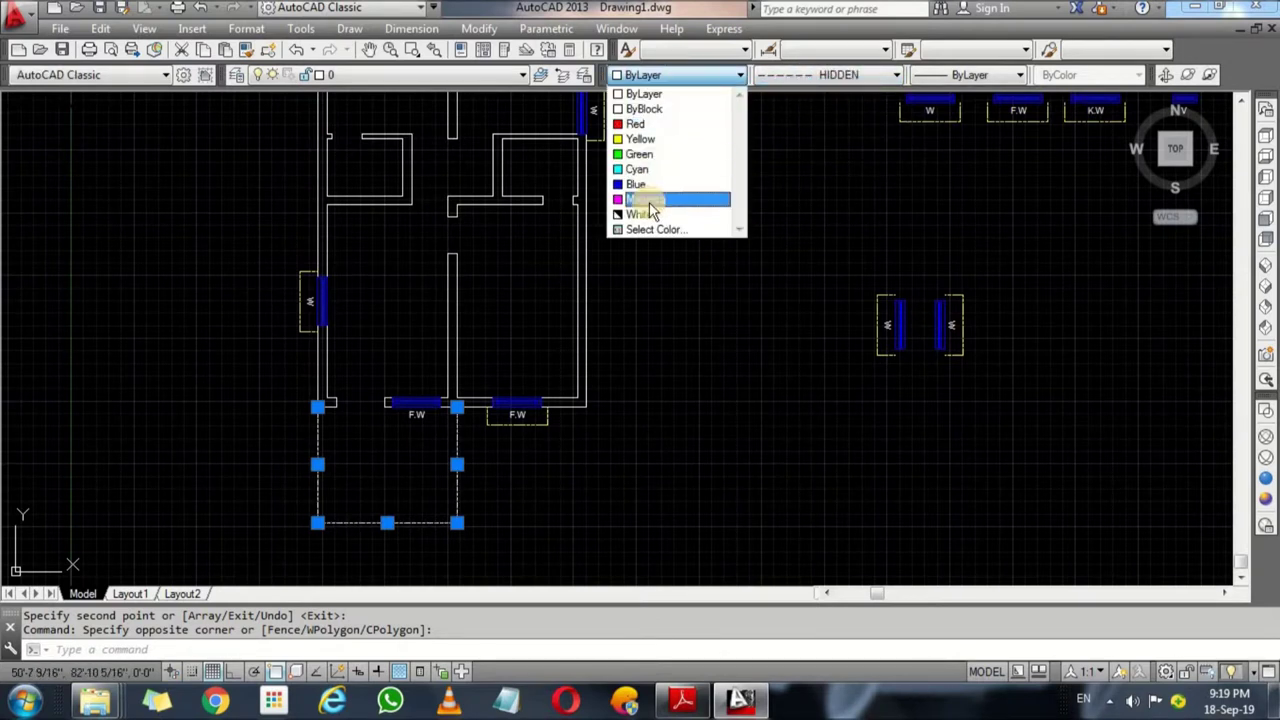
click(662, 146)
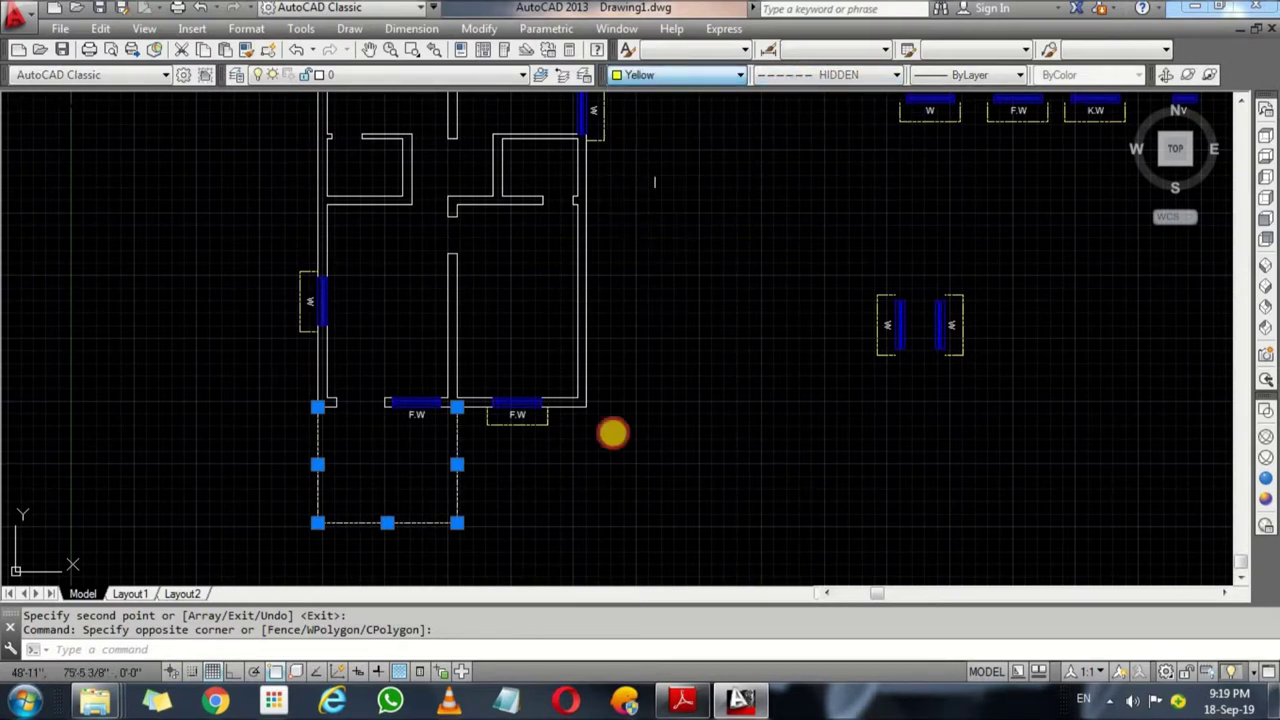
middle_drag(609, 431, 660, 354)
key(Escape)
Step: Set the linetype scale to 15 and zoom out to view the plan
text(TS)
key(Return)
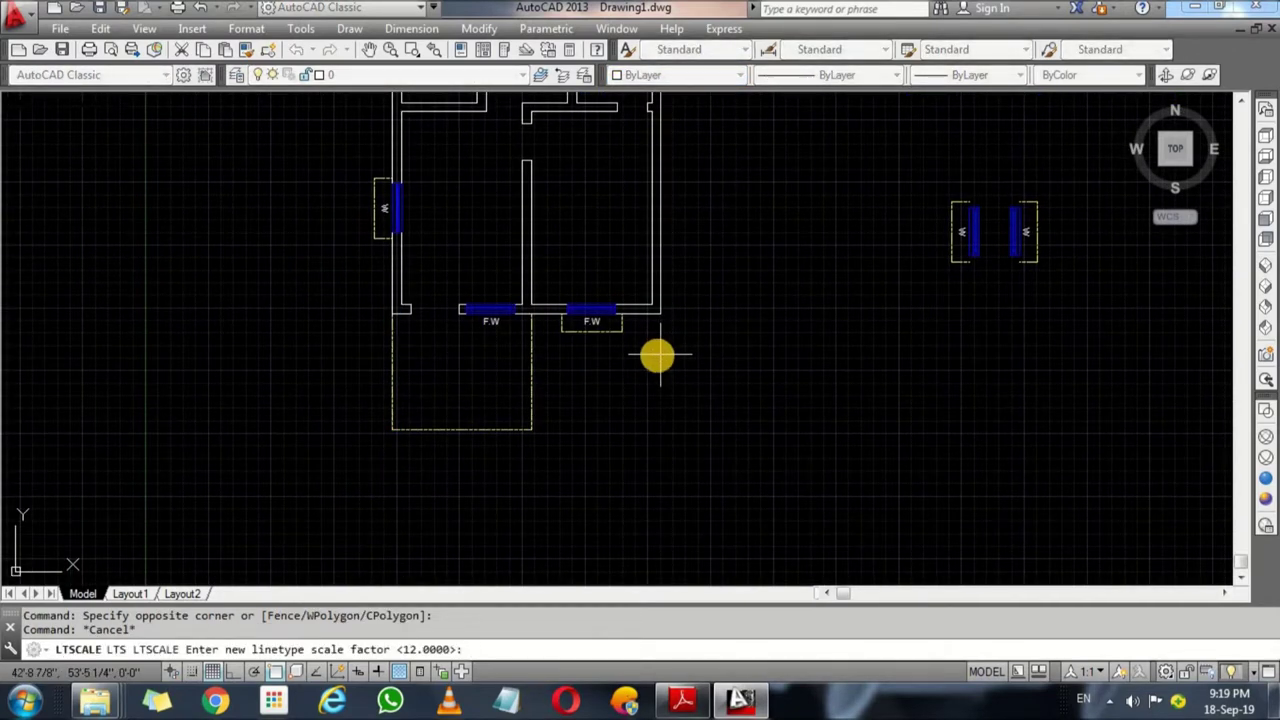
scroll(496, 447, up, 5)
text(15)
key(Return)
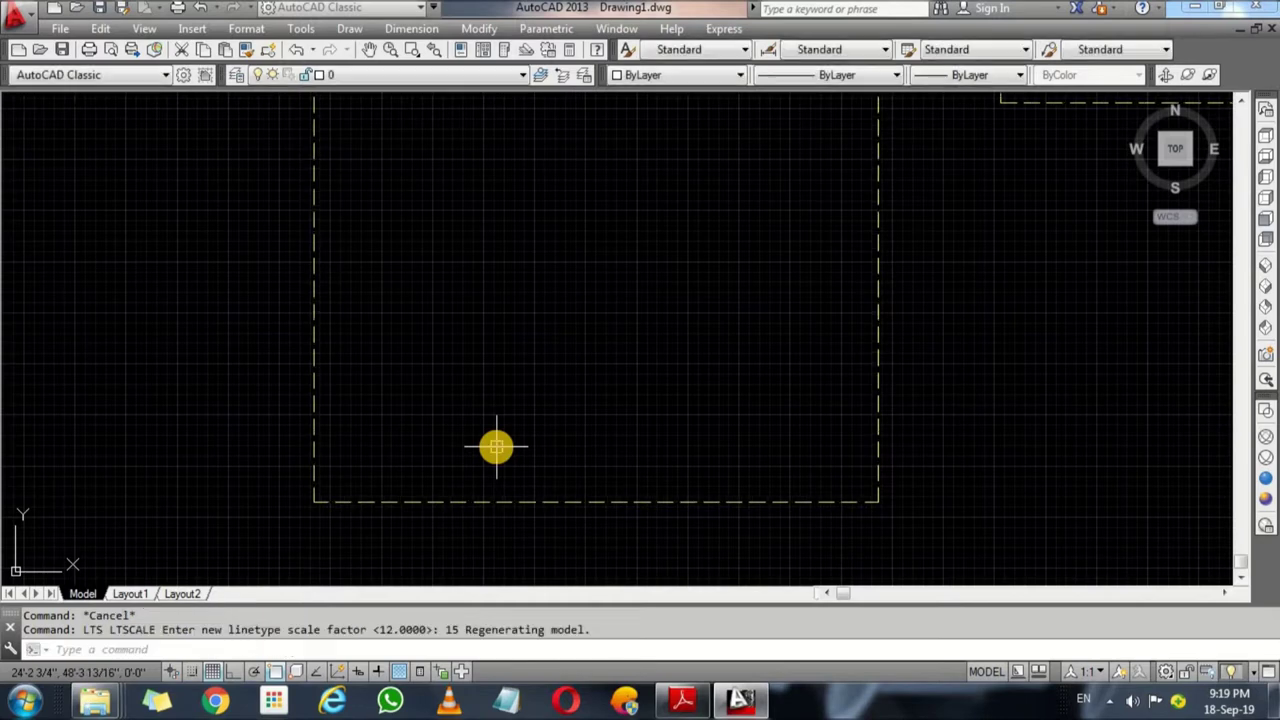
scroll(544, 444, down, 4)
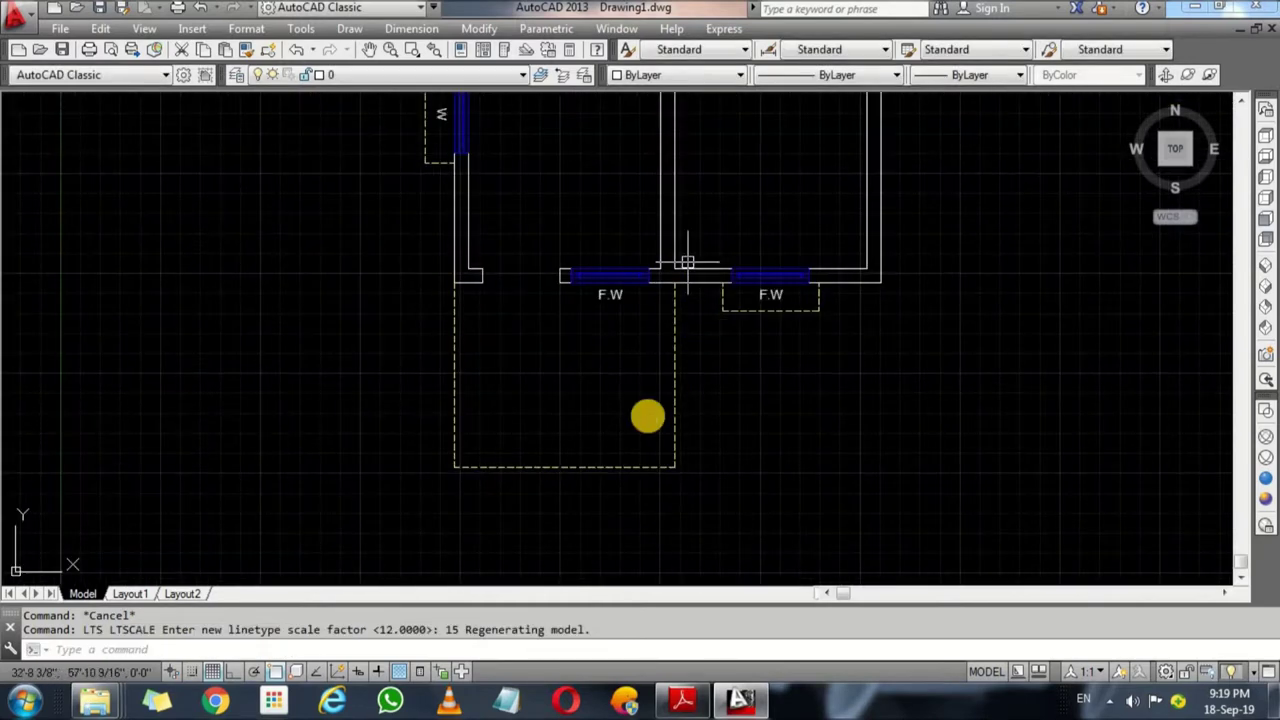
scroll(649, 417, down, 3)
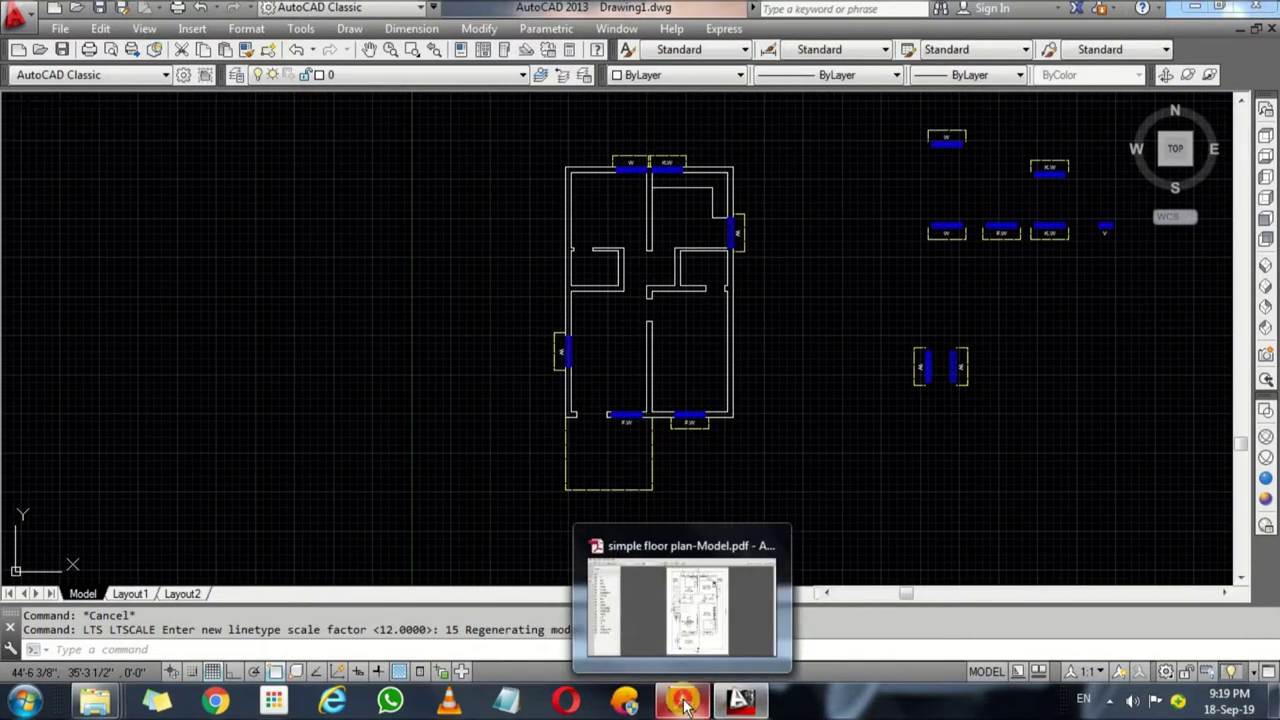
Step: Check the reference PDF, then rotate the ventilator symbol 270° to stand upright
click(682, 702)
key(alt+Tab)
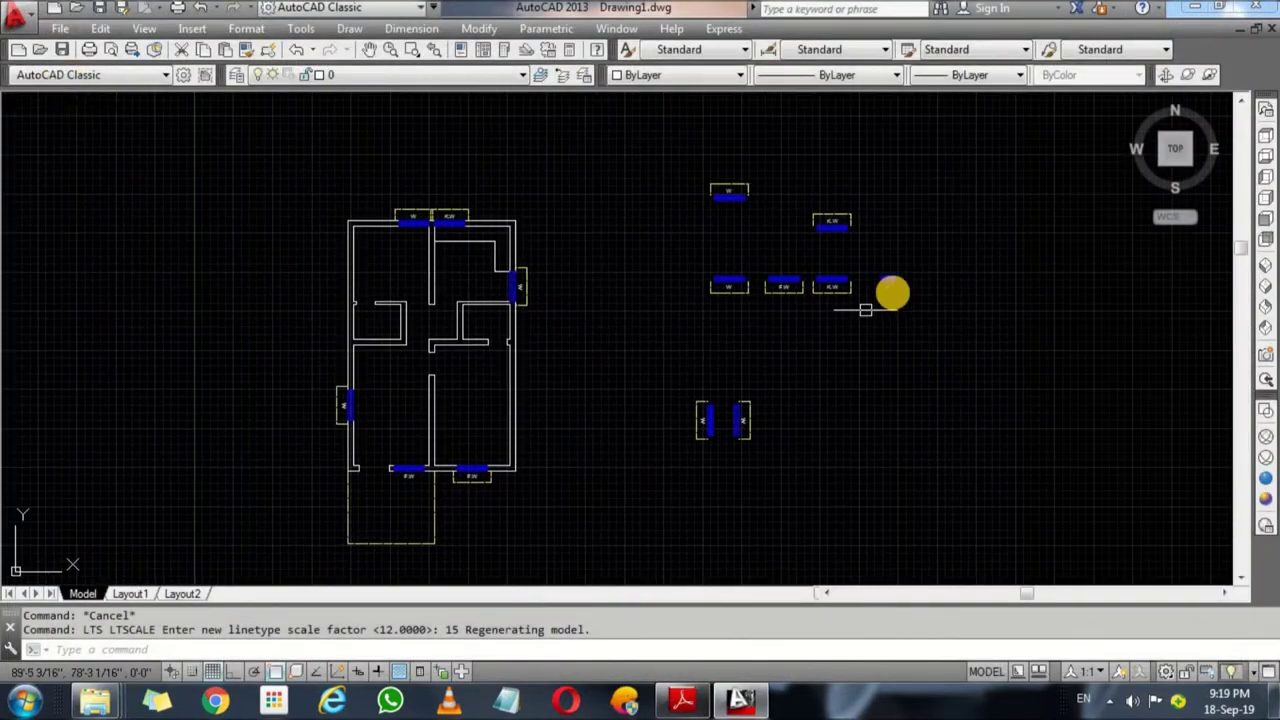
scroll(880, 300, up, 3)
click(860, 214)
text(R)
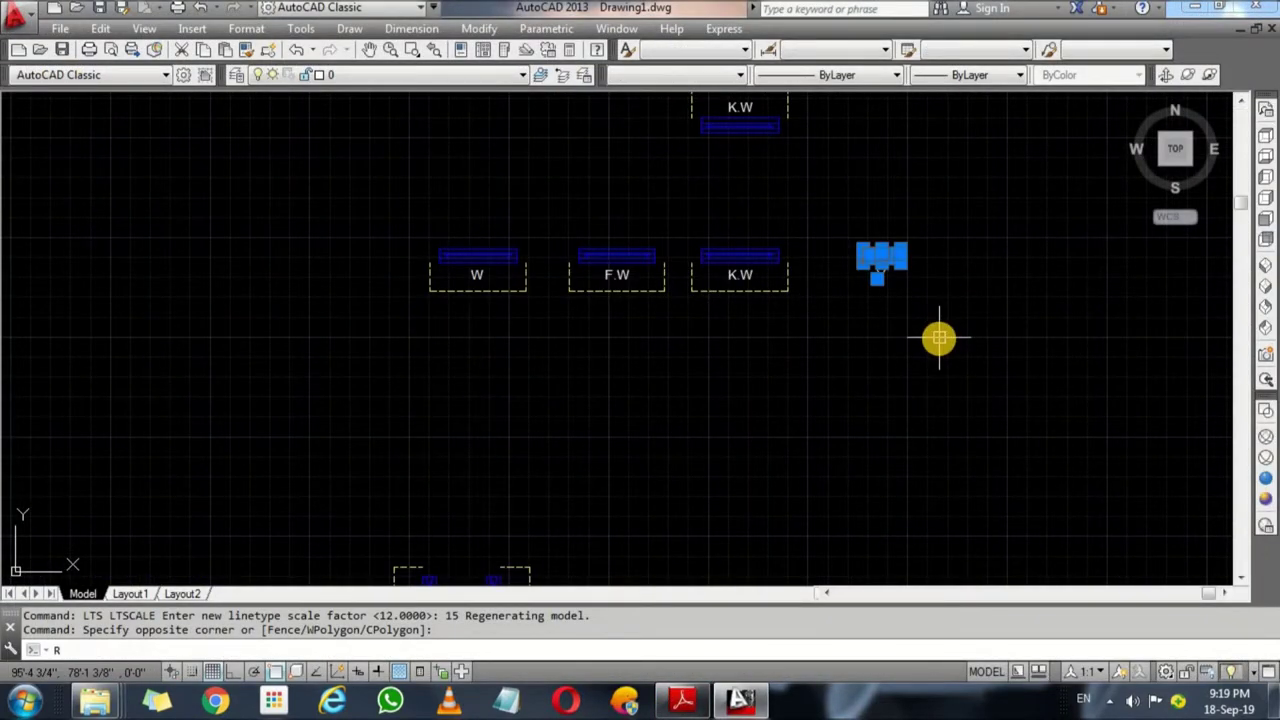
key(Return)
click(928, 237)
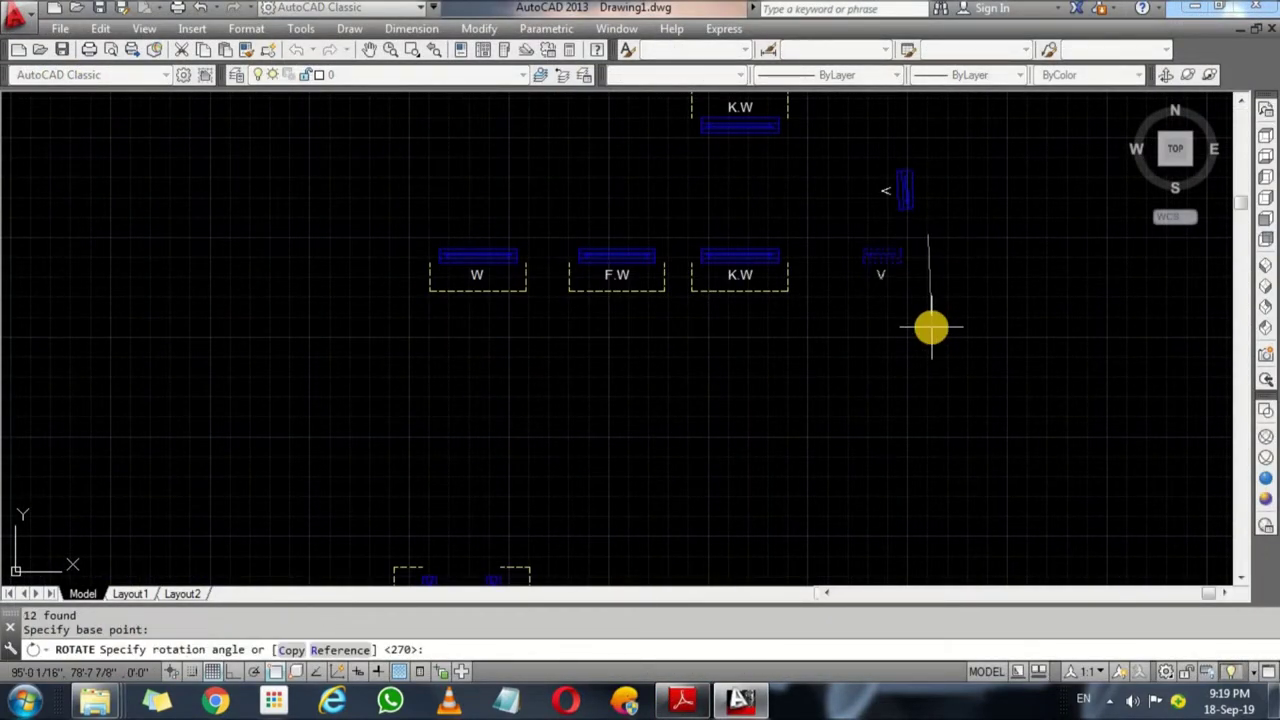
key(F8)
click(935, 300)
Step: Mirror the rotated ventilator, keeping the original
click(949, 243)
text(M)
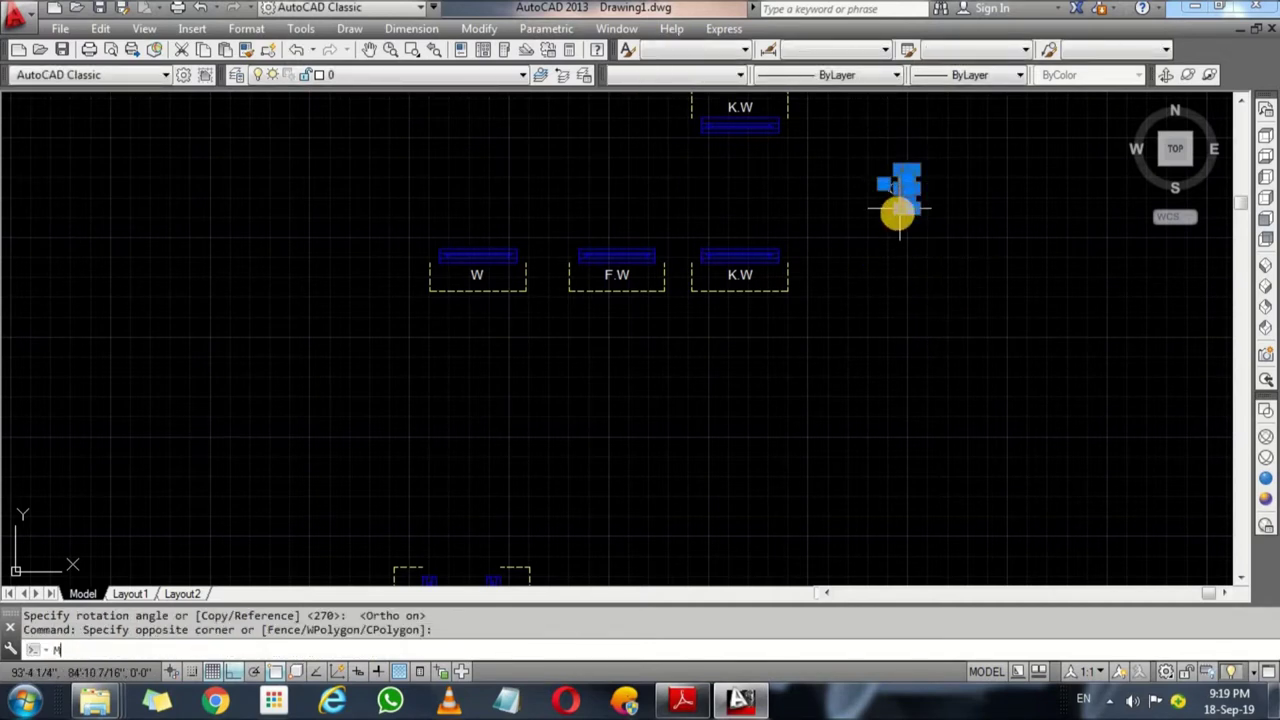
text(i)
key(Return)
click(962, 157)
click(986, 143)
key(Return)
Step: Copy a ventilator into the plan's right wall
drag(1060, 240, 1010, 205)
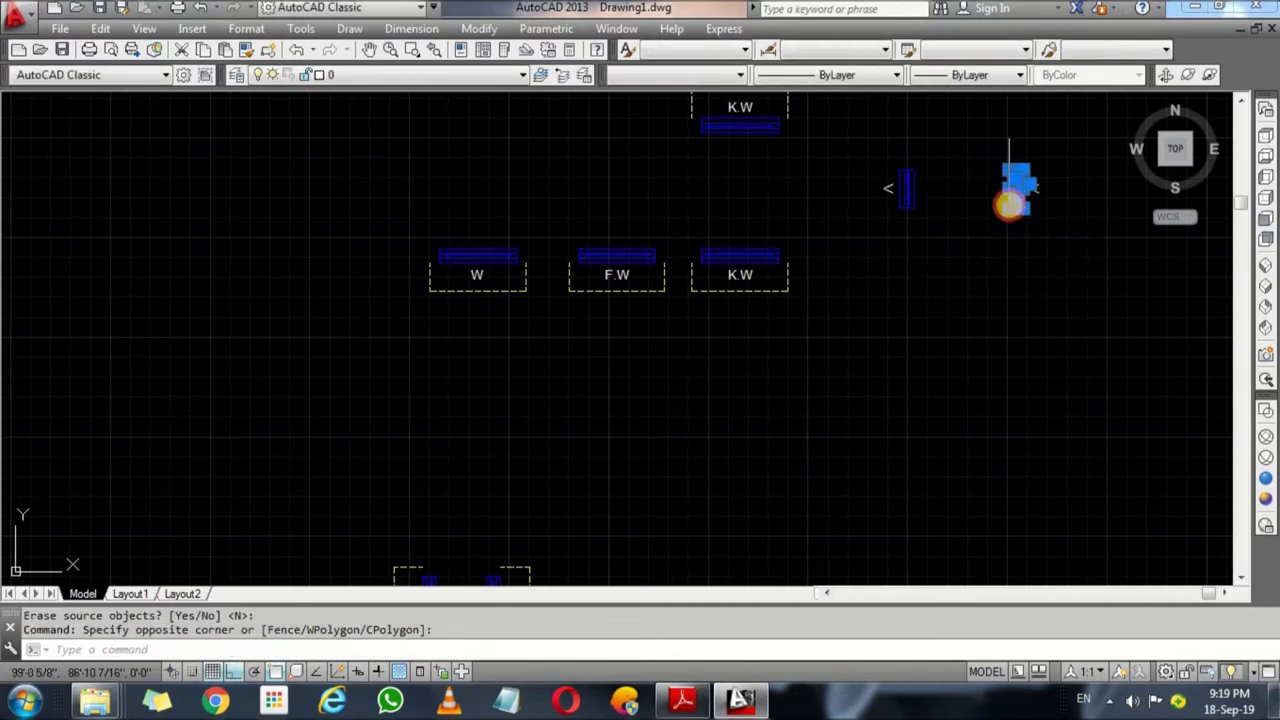
click(1003, 222)
text(co)
key(Return)
click(1008, 188)
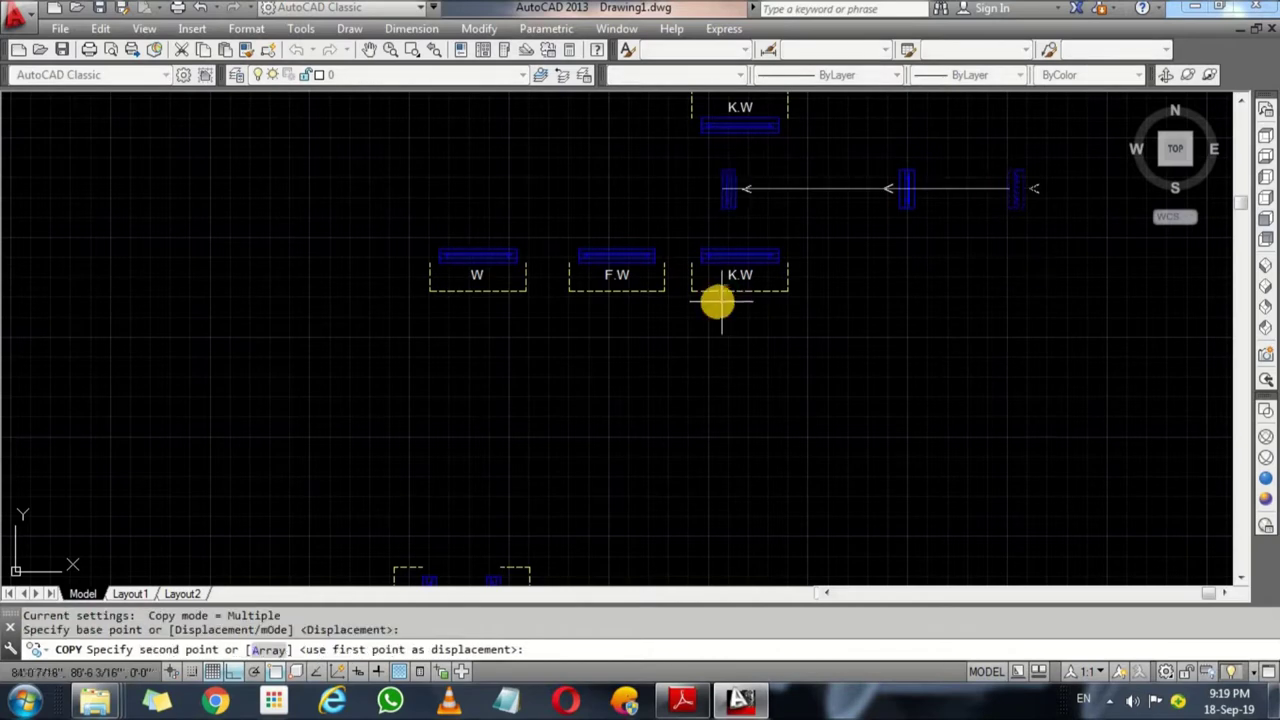
key(F8)
scroll(709, 297, down, 2)
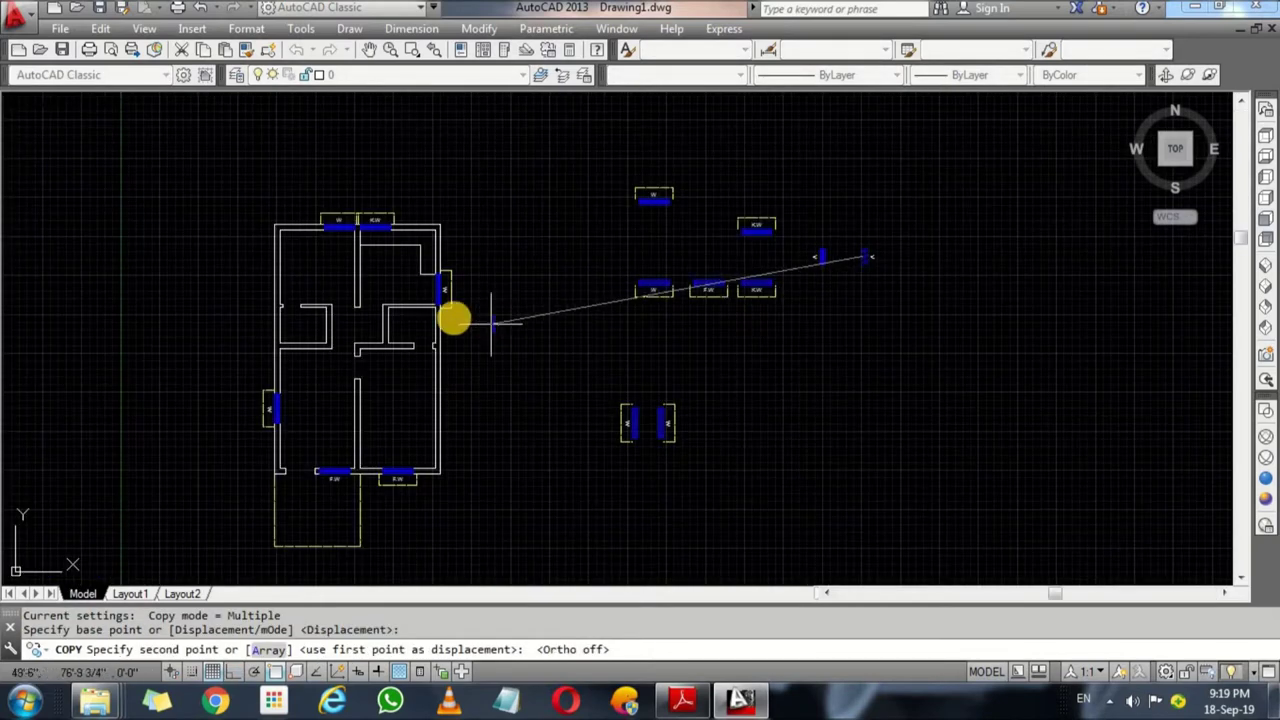
scroll(451, 314, up, 2)
click(350, 362)
scroll(400, 330, down, 3)
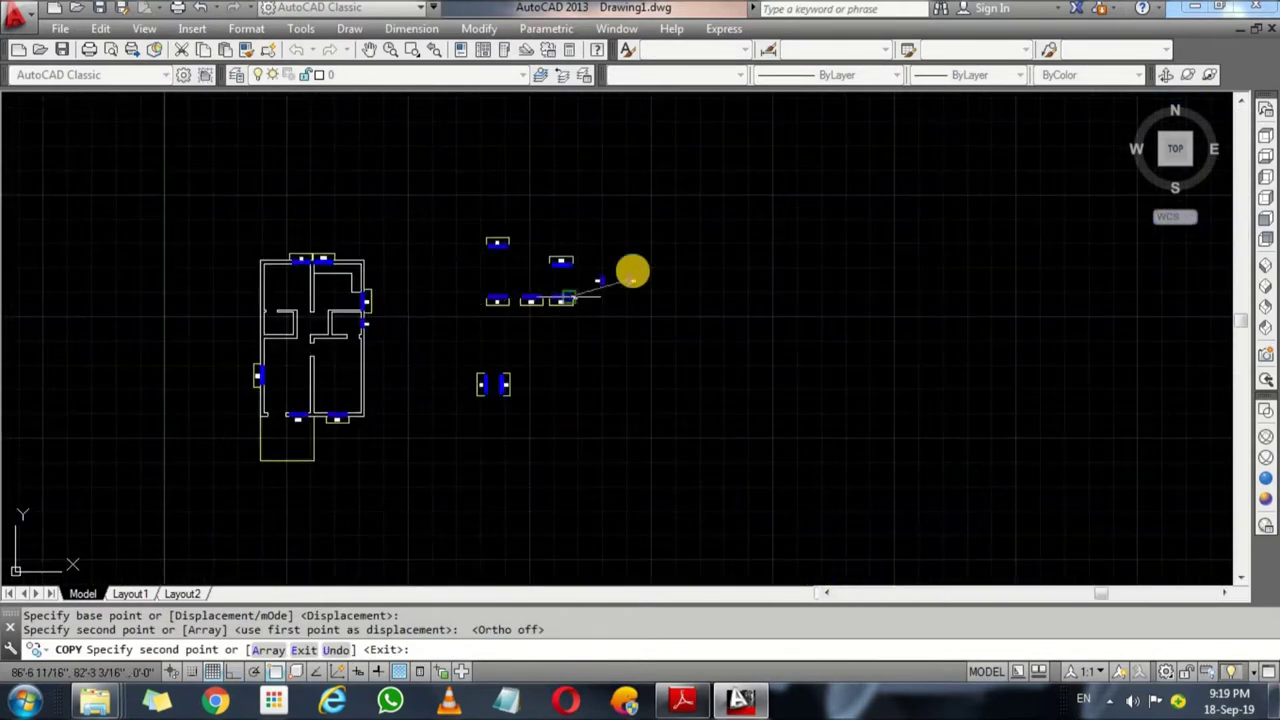
scroll(607, 307, up, 5)
key(Return)
Step: Copy the mirrored ventilator into the plan's left wall
click(523, 111)
click(591, 225)
key(Return)
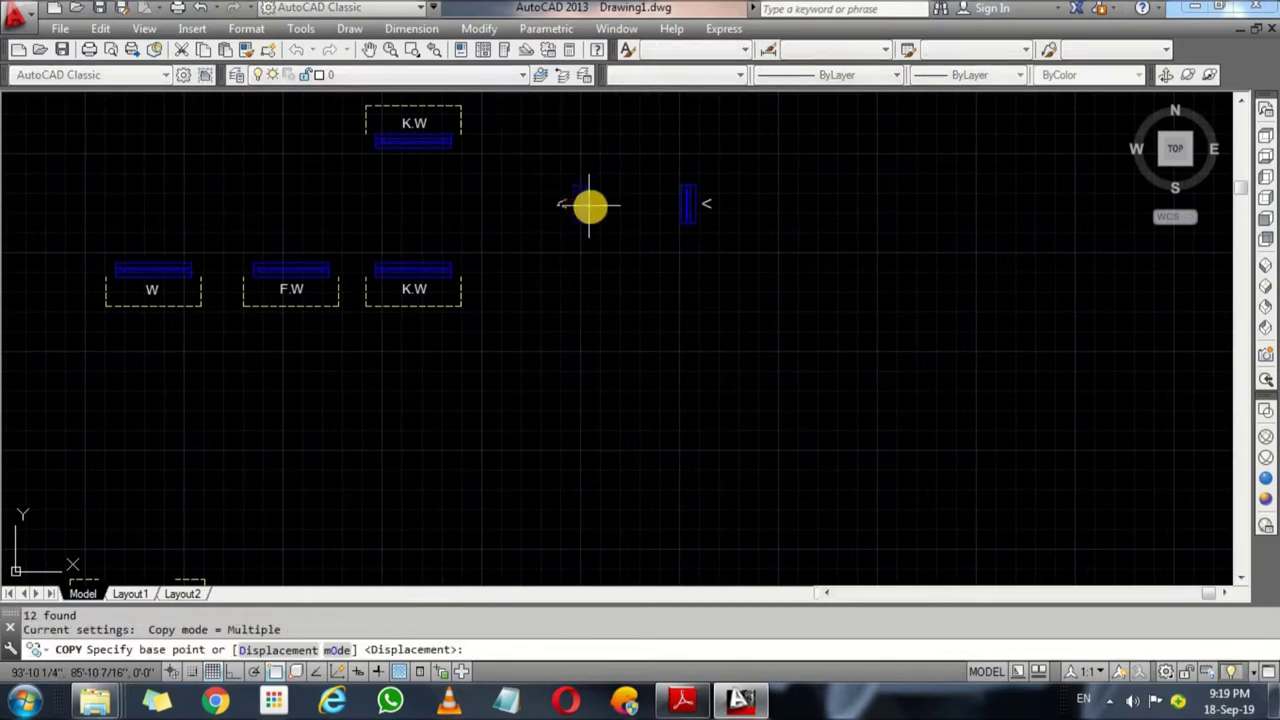
click(604, 274)
scroll(604, 274, down, 3)
scroll(409, 309, up, 4)
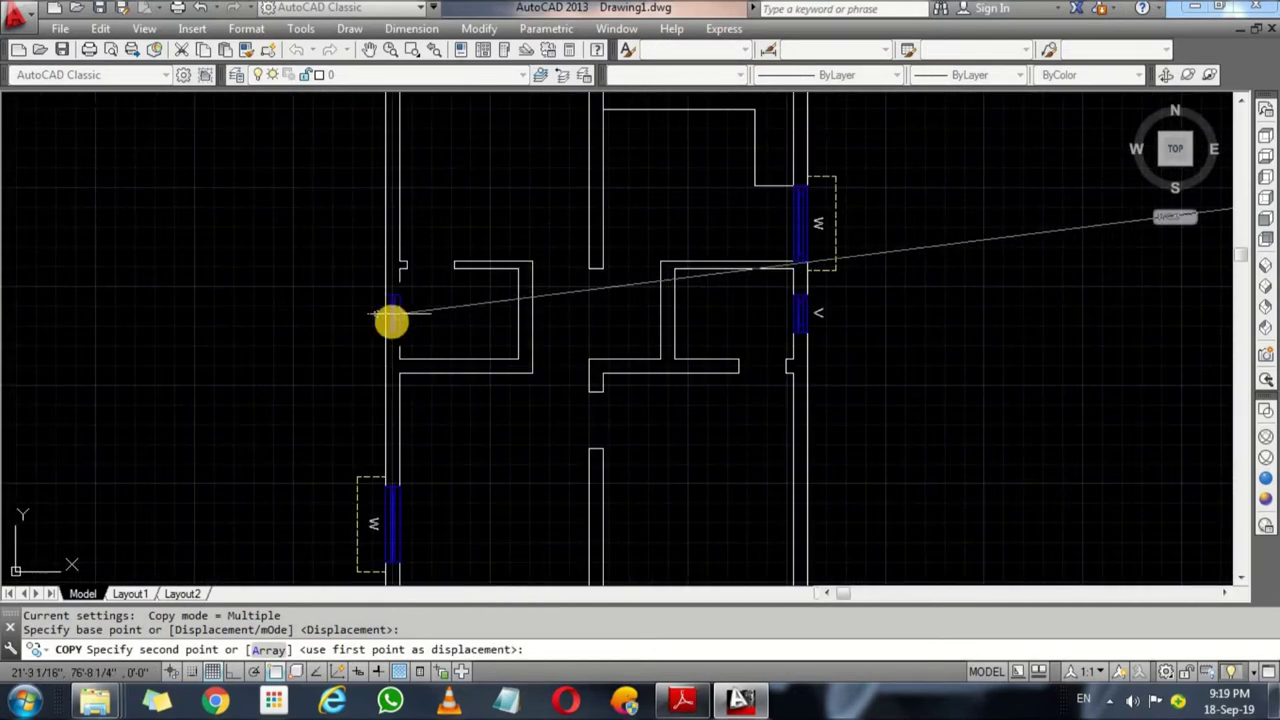
click(390, 305)
scroll(483, 305, down, 4)
key(Return)
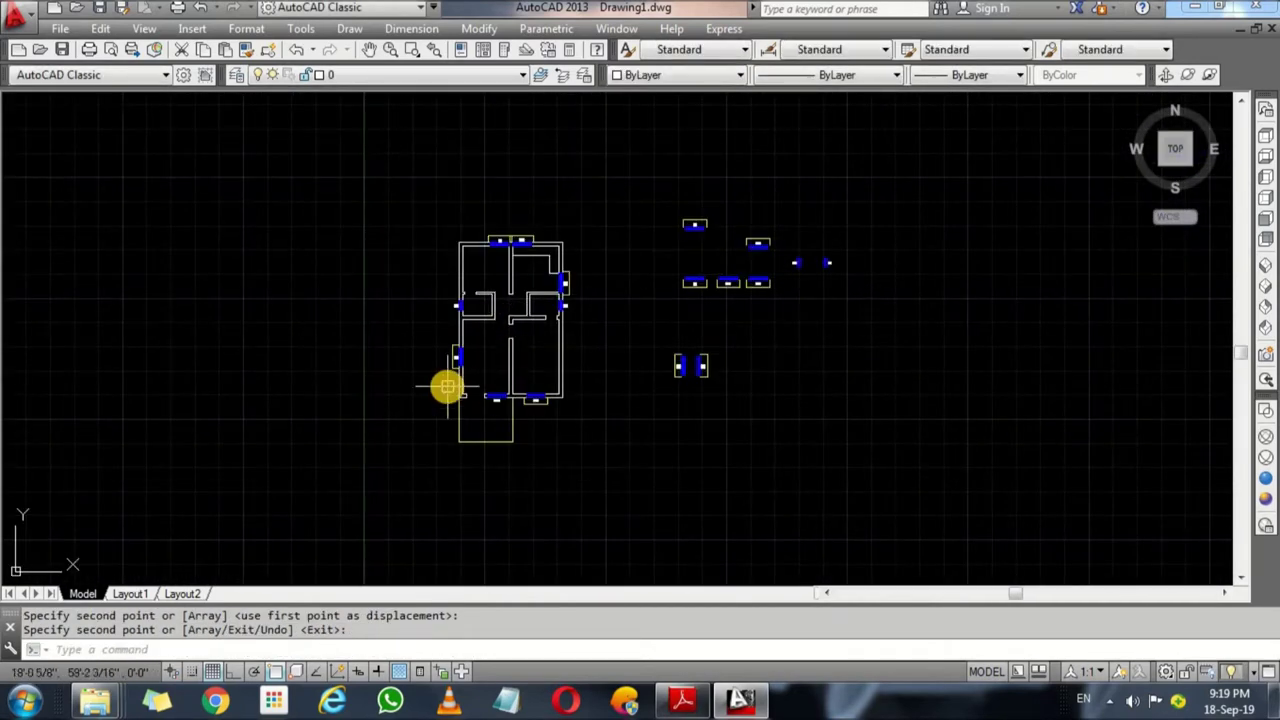
text(o)
key(Return)
Step: Offset the left wall 3' outward and draw the stairwell's top closing line
text(3')
key(Return)
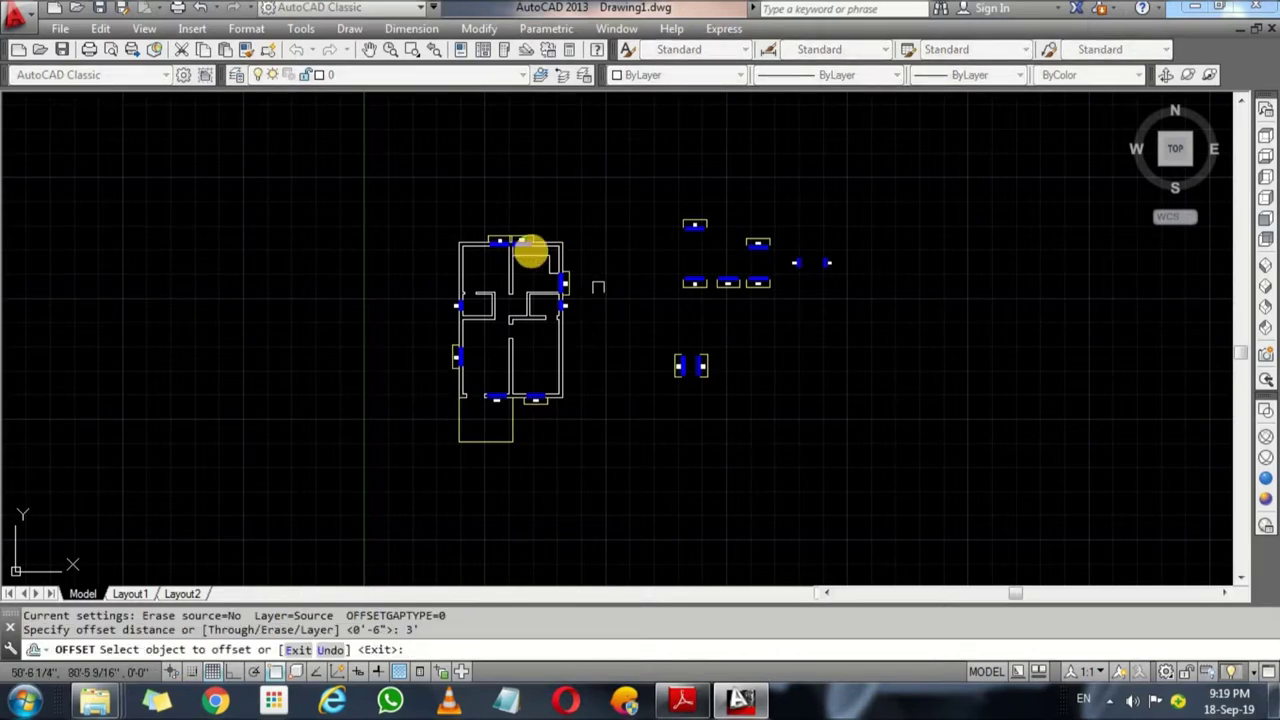
scroll(530, 252, up, 4)
click(327, 268)
click(274, 249)
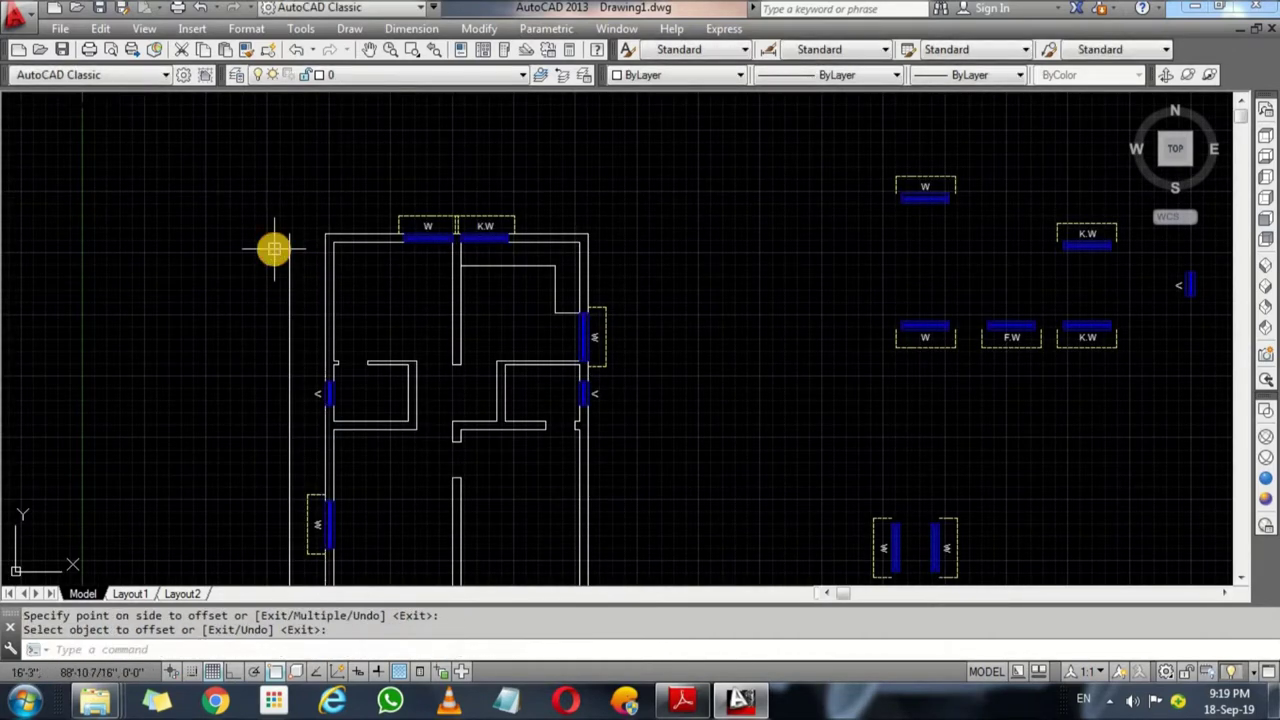
key(Return)
text(l)
key(Return)
click(290, 234)
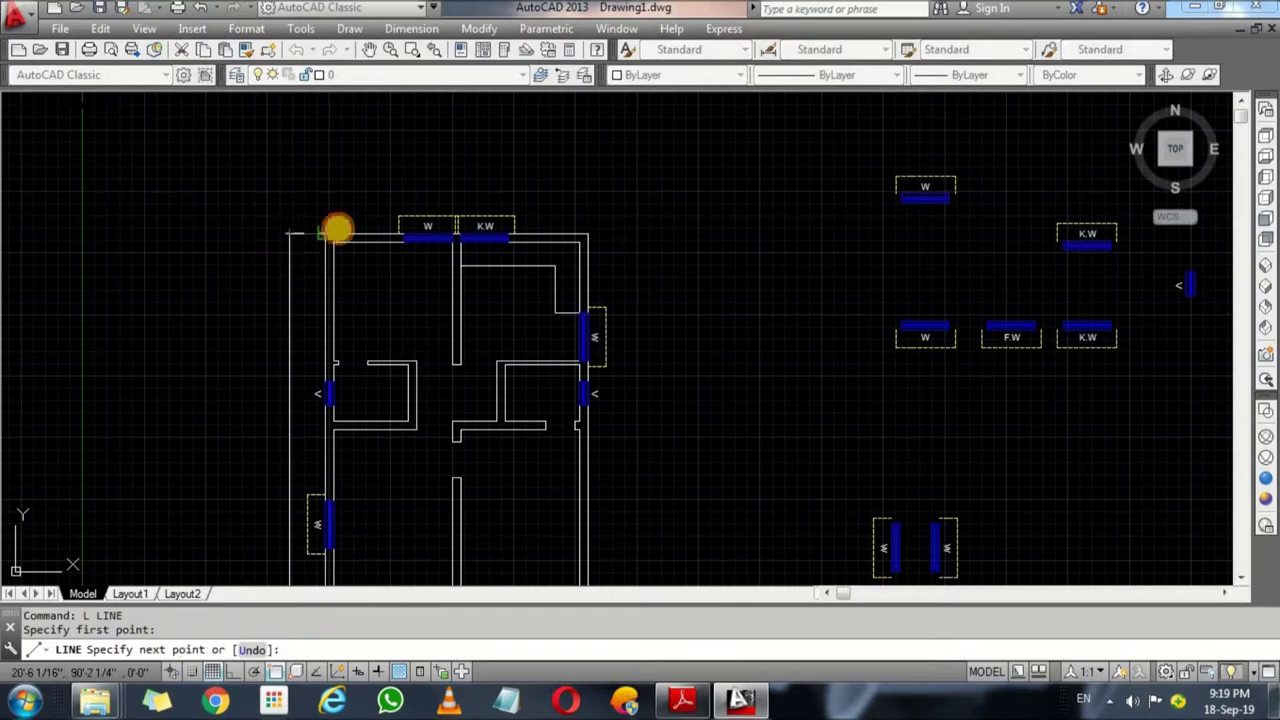
click(683, 703)
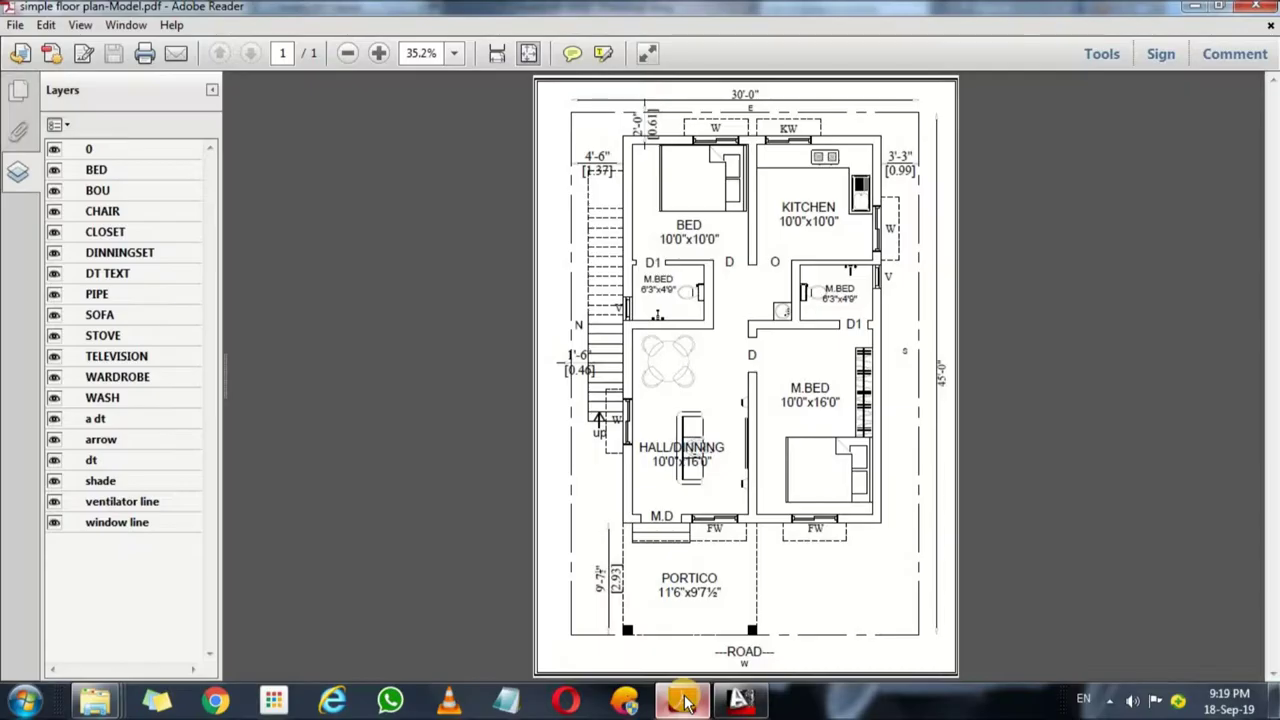
click(700, 703)
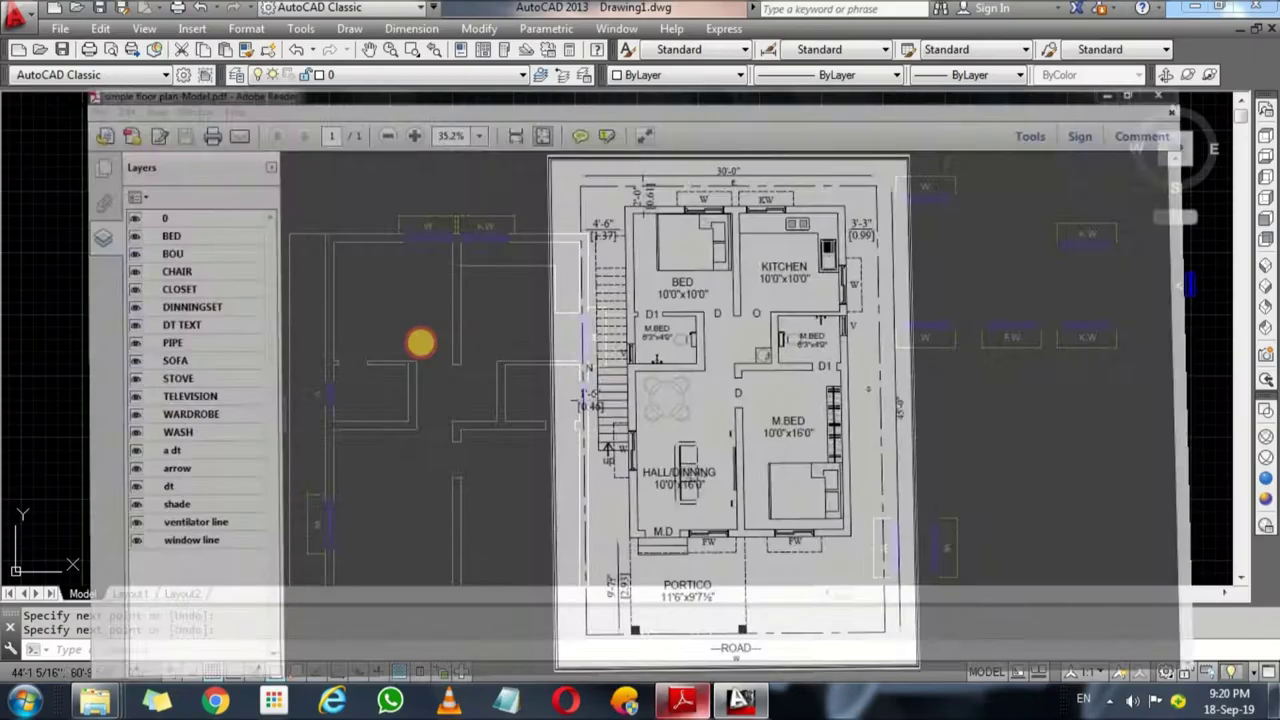
text(o)
text(O)
key(Return)
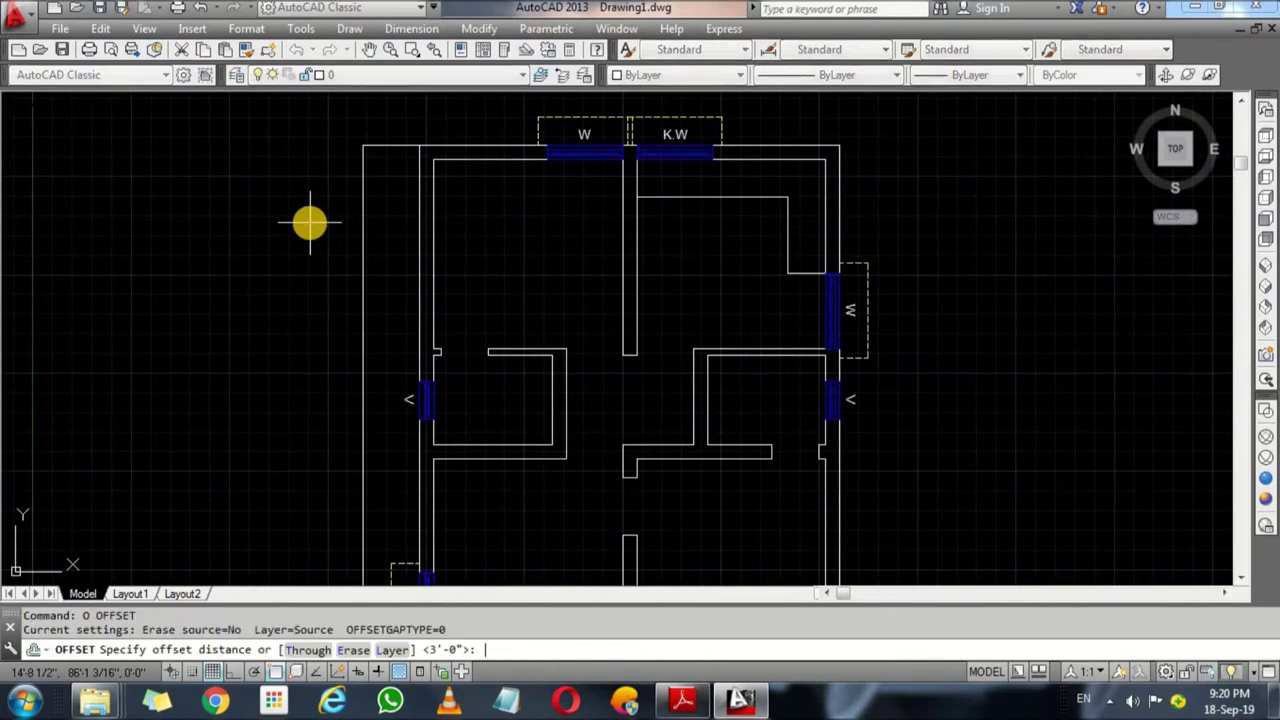
Step: Offset the top line down and stack the first stair treads 10 apart
key(Return)
click(381, 223)
key(Return)
key(Return)
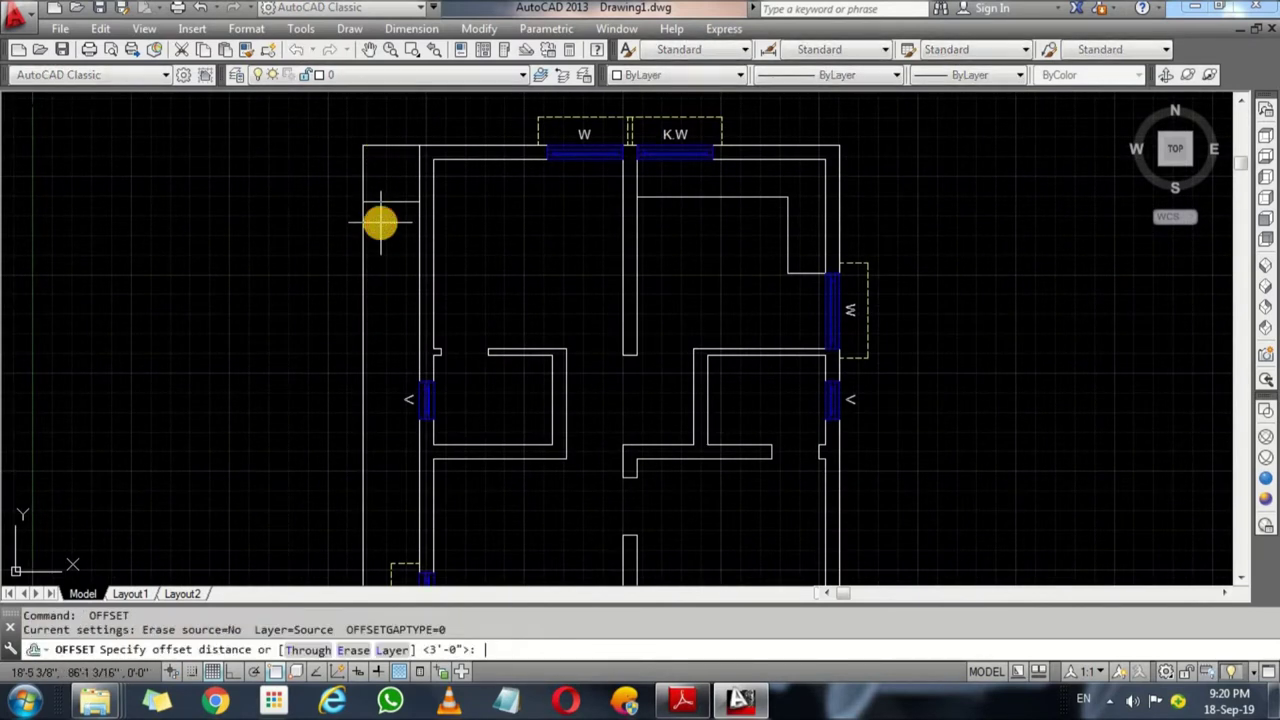
text(10)
key(Return)
click(381, 207)
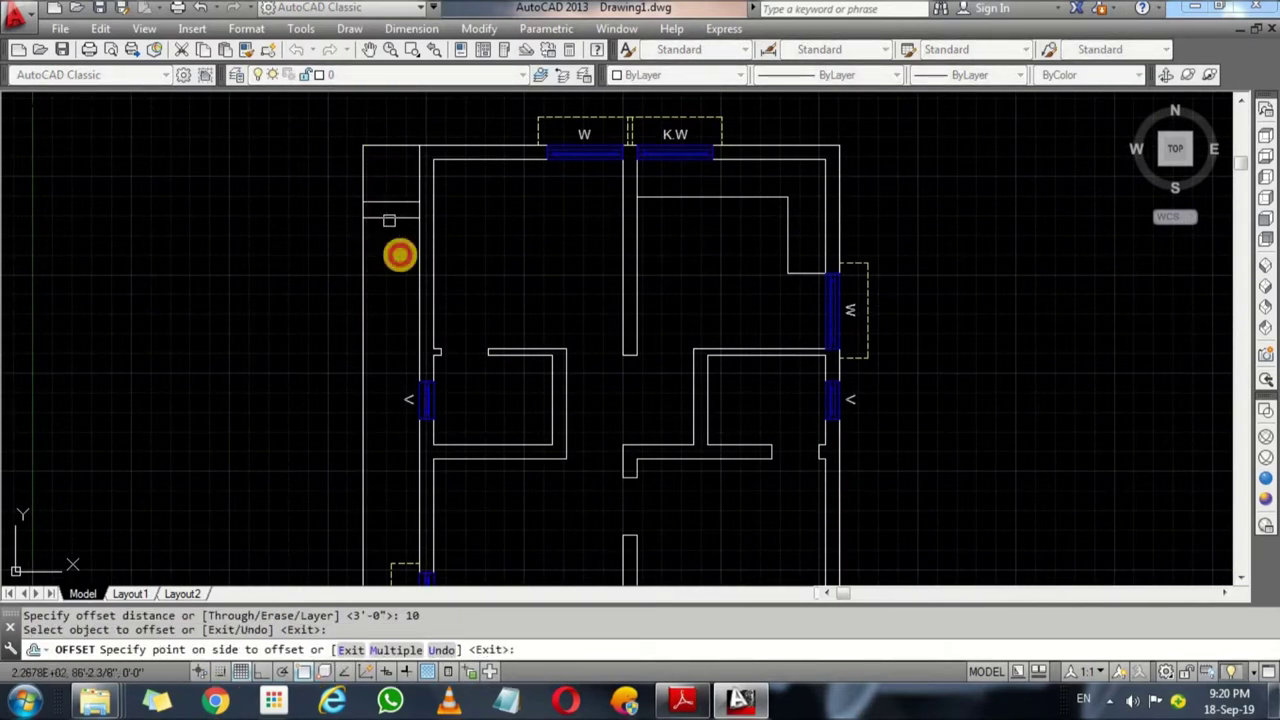
click(390, 250)
click(390, 218)
click(405, 258)
click(388, 233)
text(M)
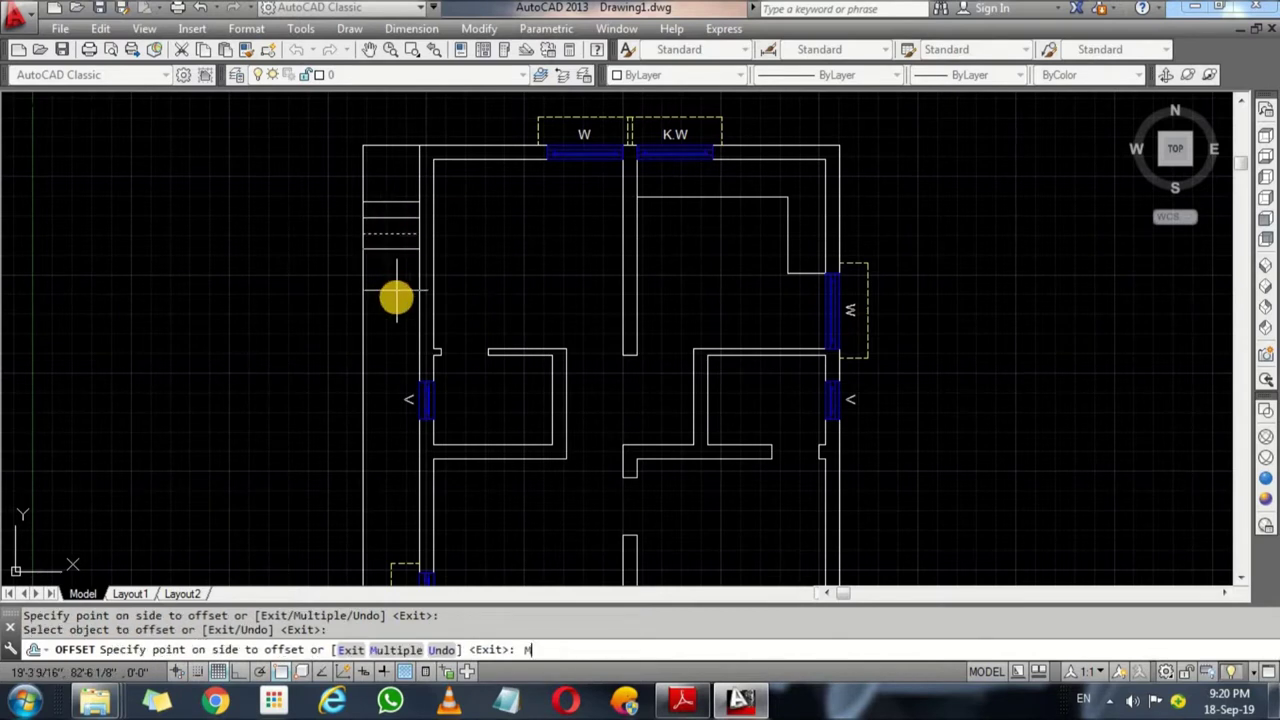
Step: Add the remaining stair treads 10 apart down the strip using Multiple offset
key(Return)
click(386, 310)
click(381, 322)
click(390, 340)
click(403, 363)
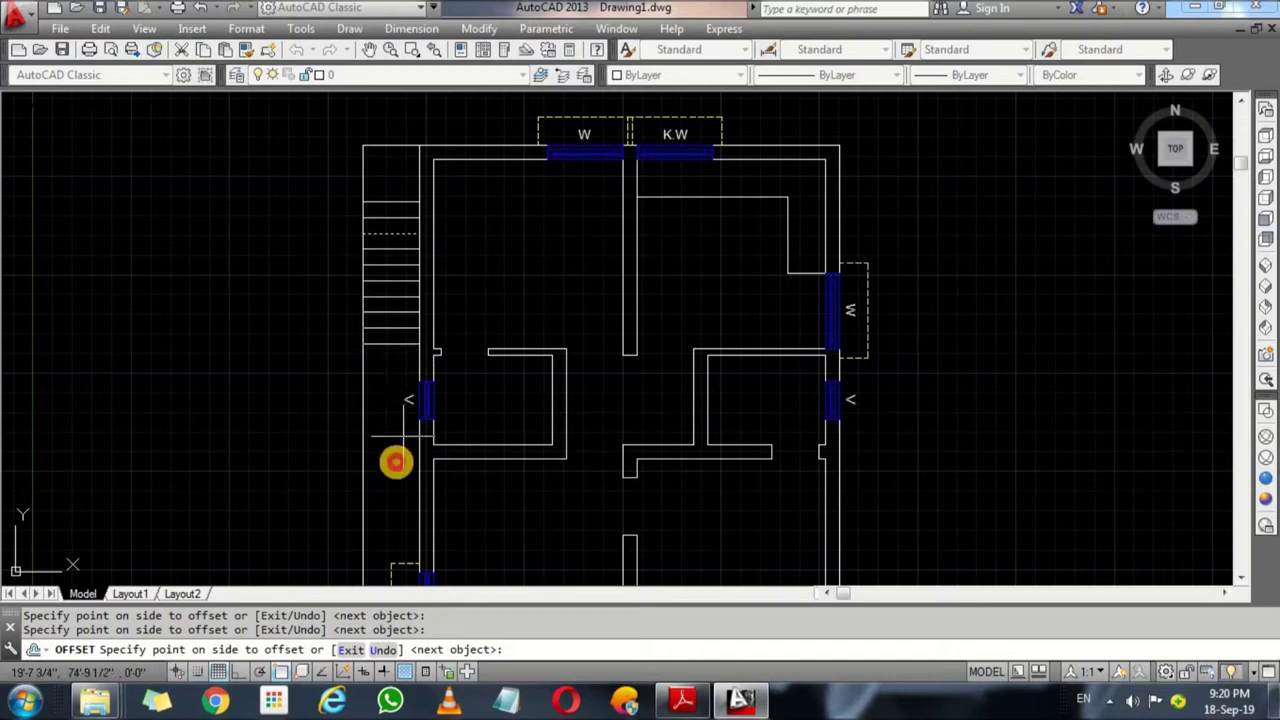
middle_drag(390, 451, 394, 351)
click(392, 393)
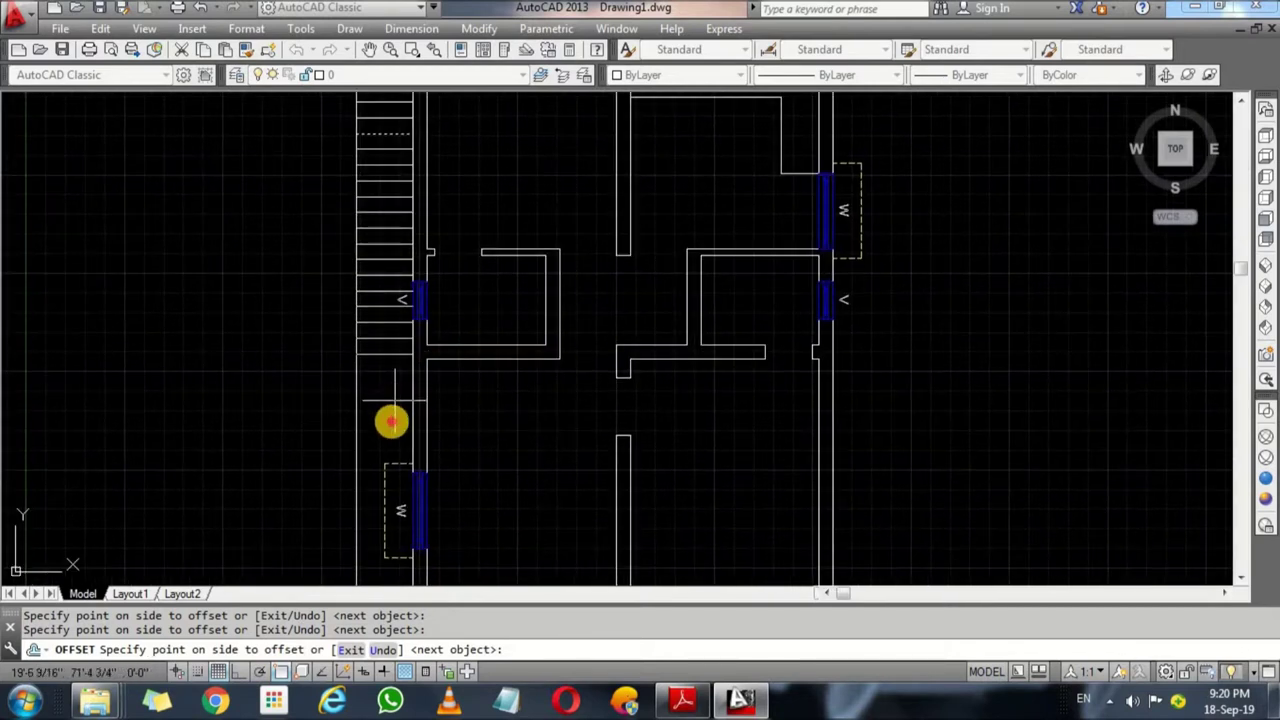
key(Return)
Step: Trim the stray line ends at the bottom of the staircase
key(Return)
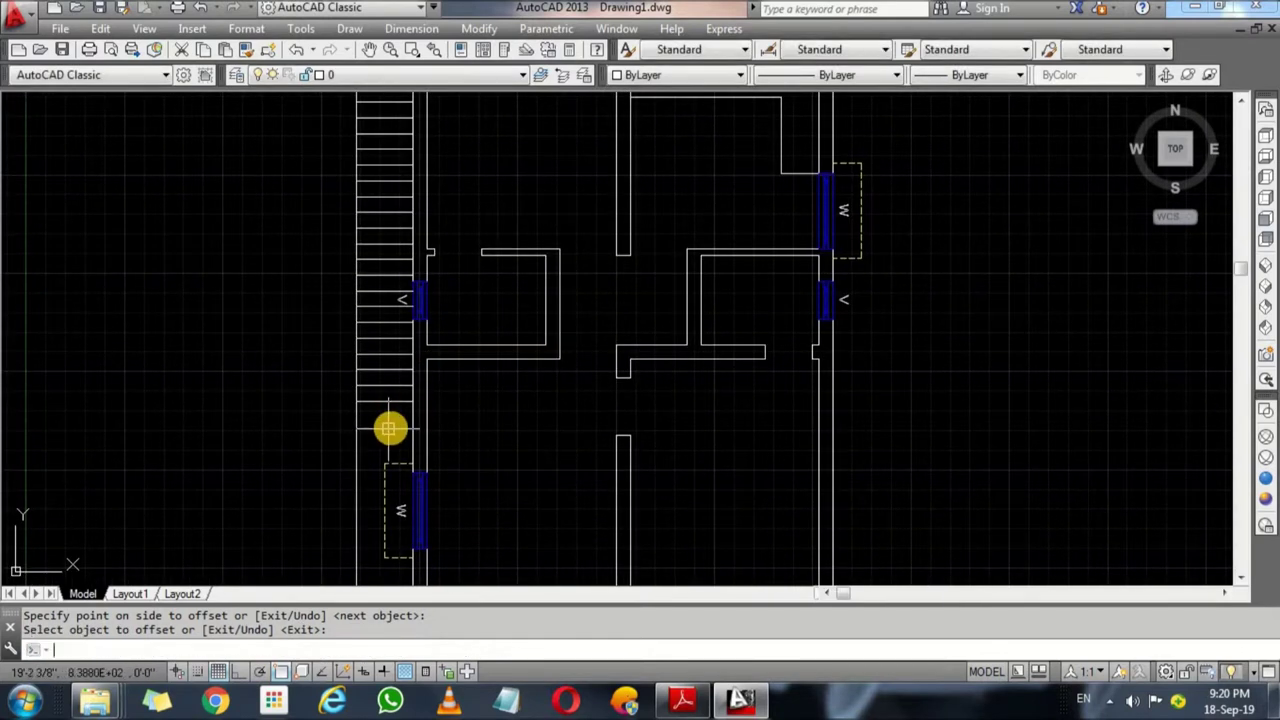
text(Tr)
key(Return)
key(Return)
click(320, 420)
click(357, 423)
scroll(357, 423, down, 5)
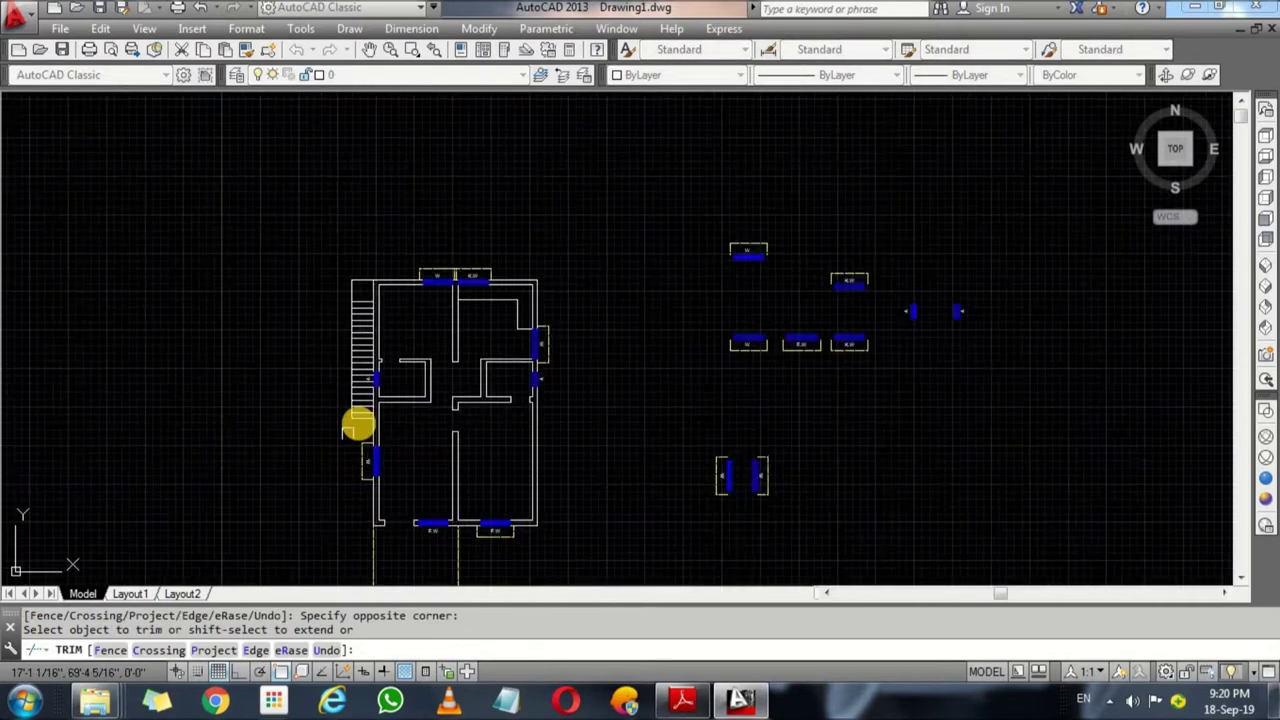
middle_drag(449, 506, 479, 438)
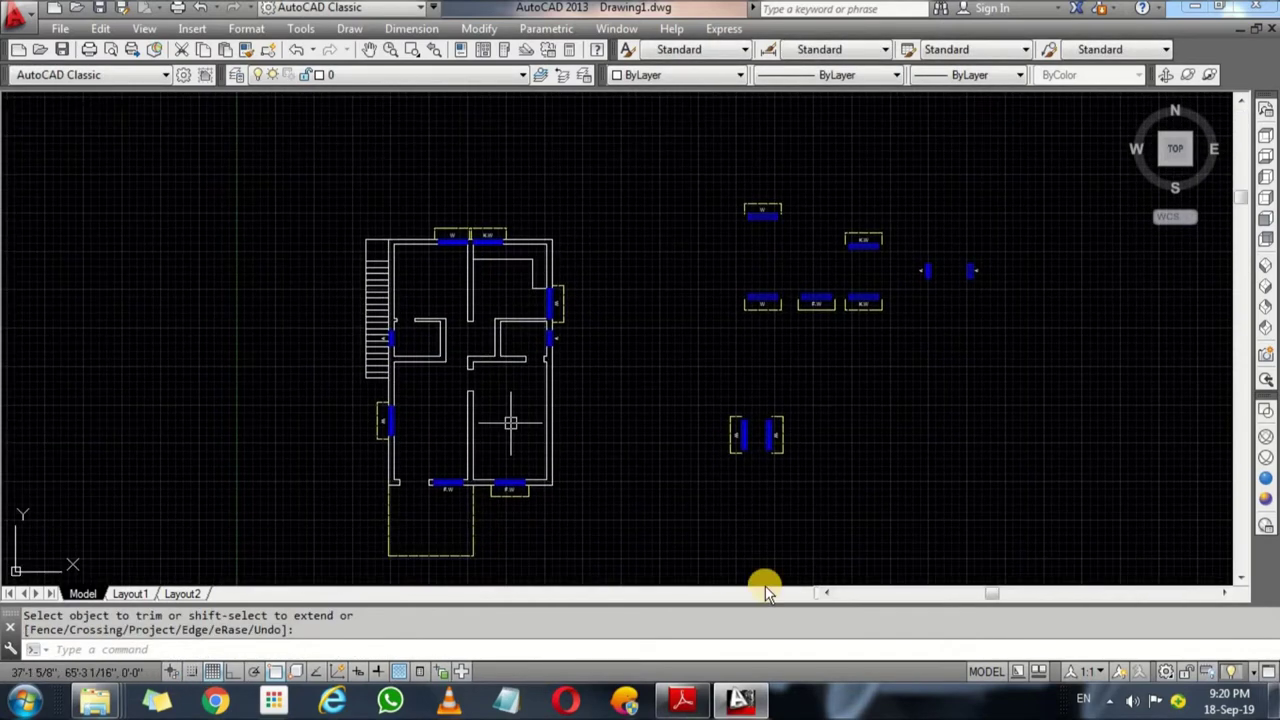
Step: Select the staircase tread lines and set their colour to Magenta
click(686, 704)
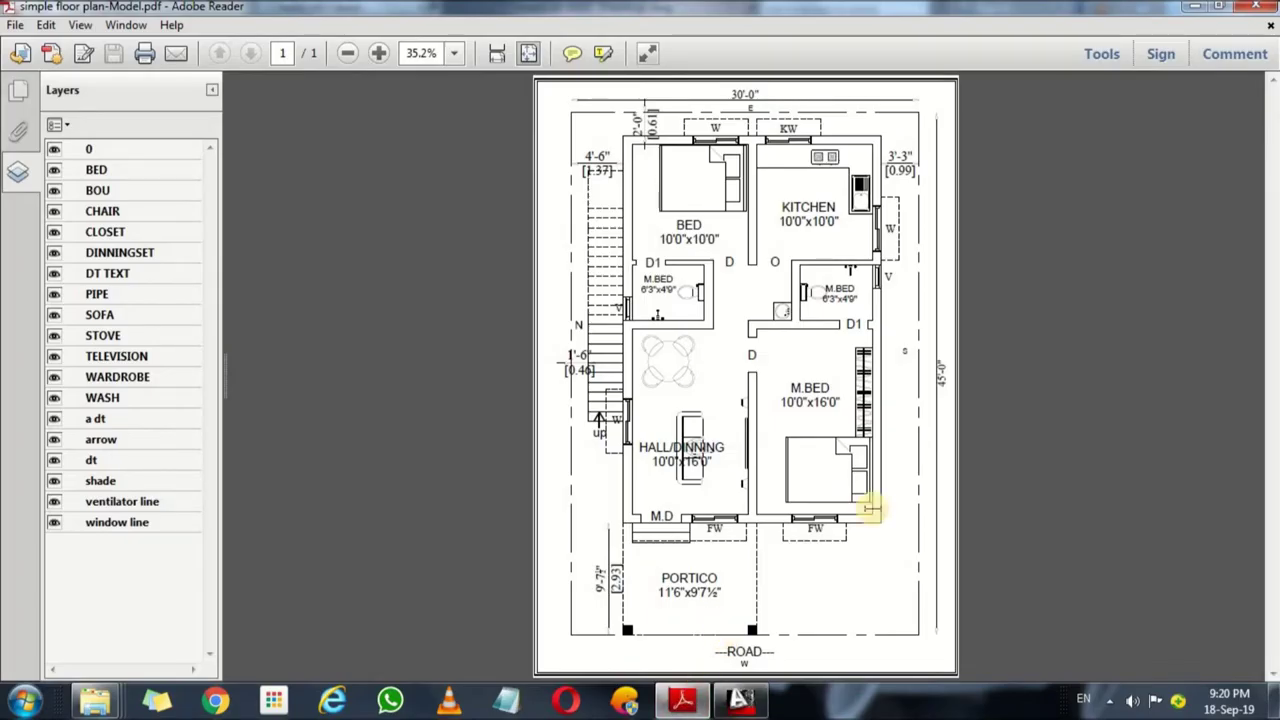
click(1196, 8)
key(Return)
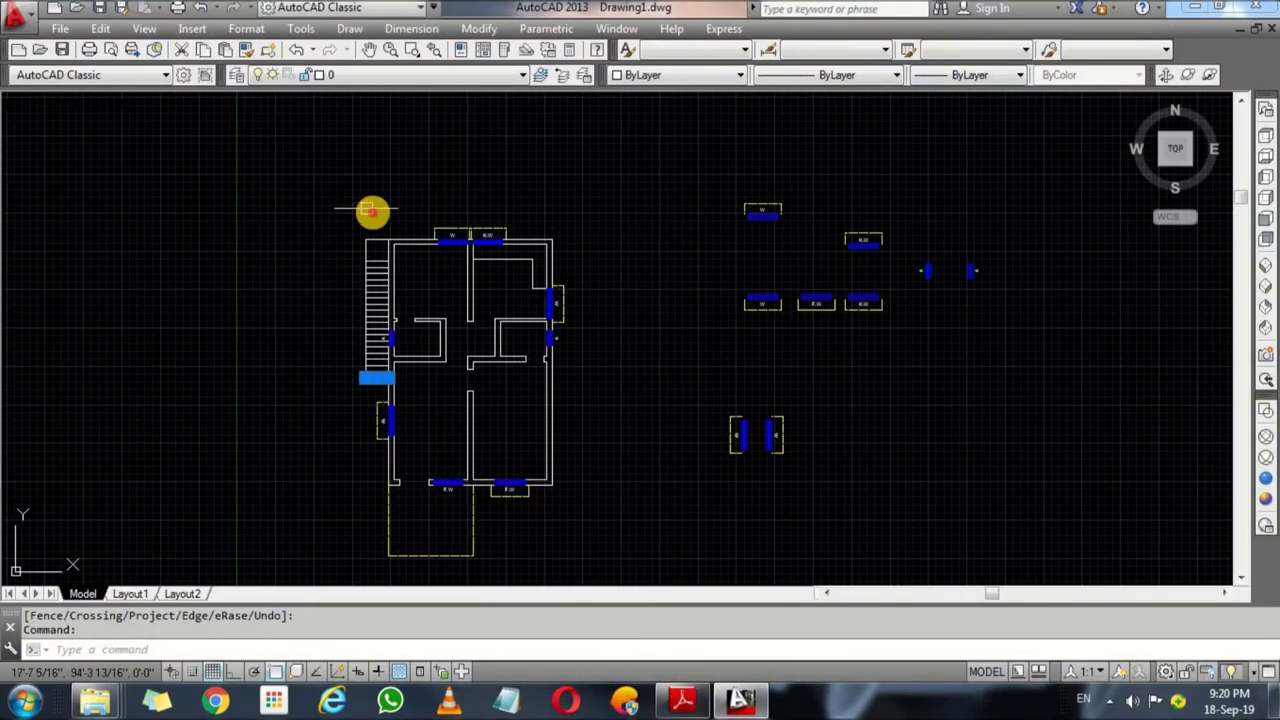
click(371, 211)
click(330, 383)
click(667, 76)
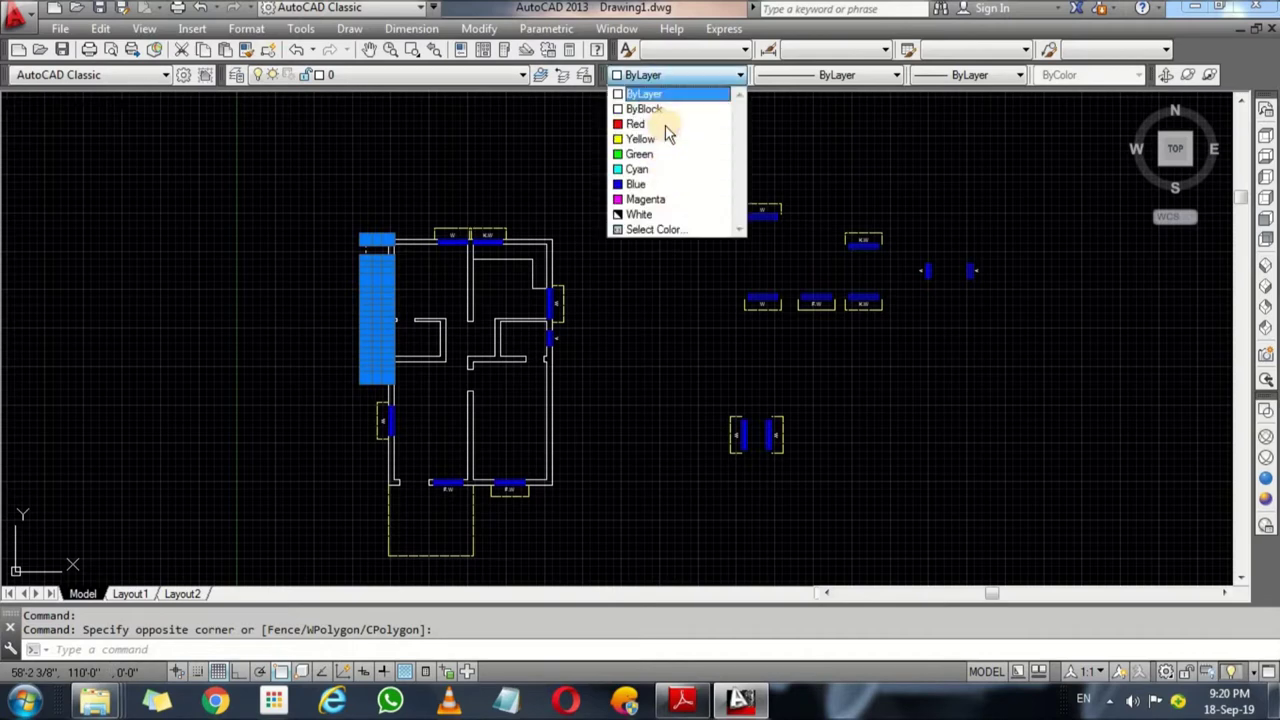
click(645, 199)
key(Escape)
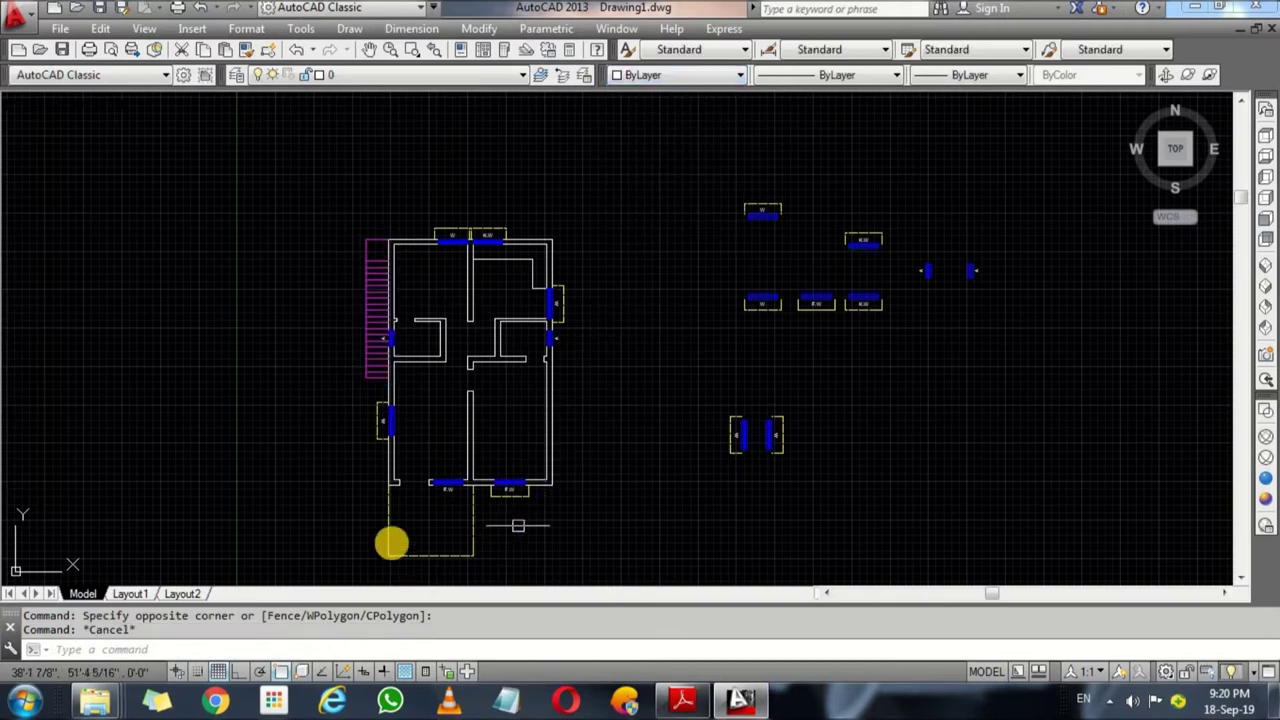
Step: Draw a line across the wall gap above the portico
scroll(391, 542, up, 4)
middle_drag(474, 503, 486, 457)
key(l)
key(Return)
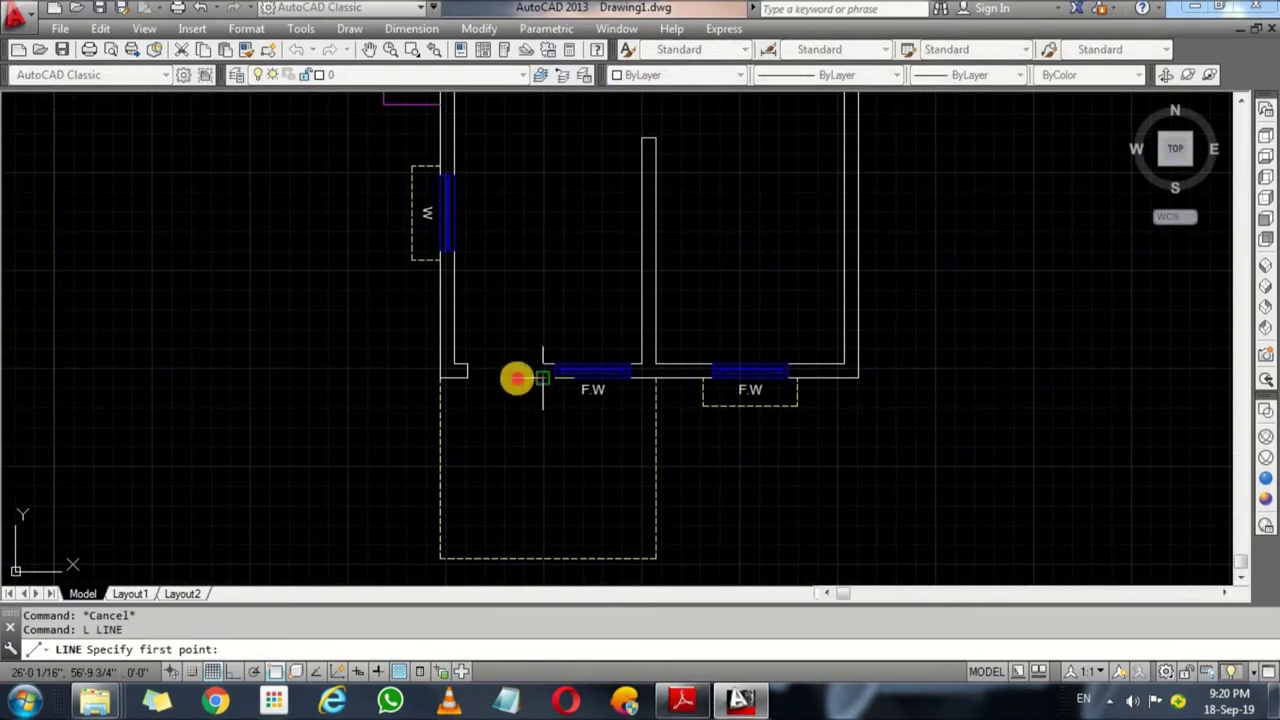
click(540, 378)
click(466, 378)
key(Return)
Step: Offset the closing line twice downward by 10 to form two step lines
text(o)
key(Return)
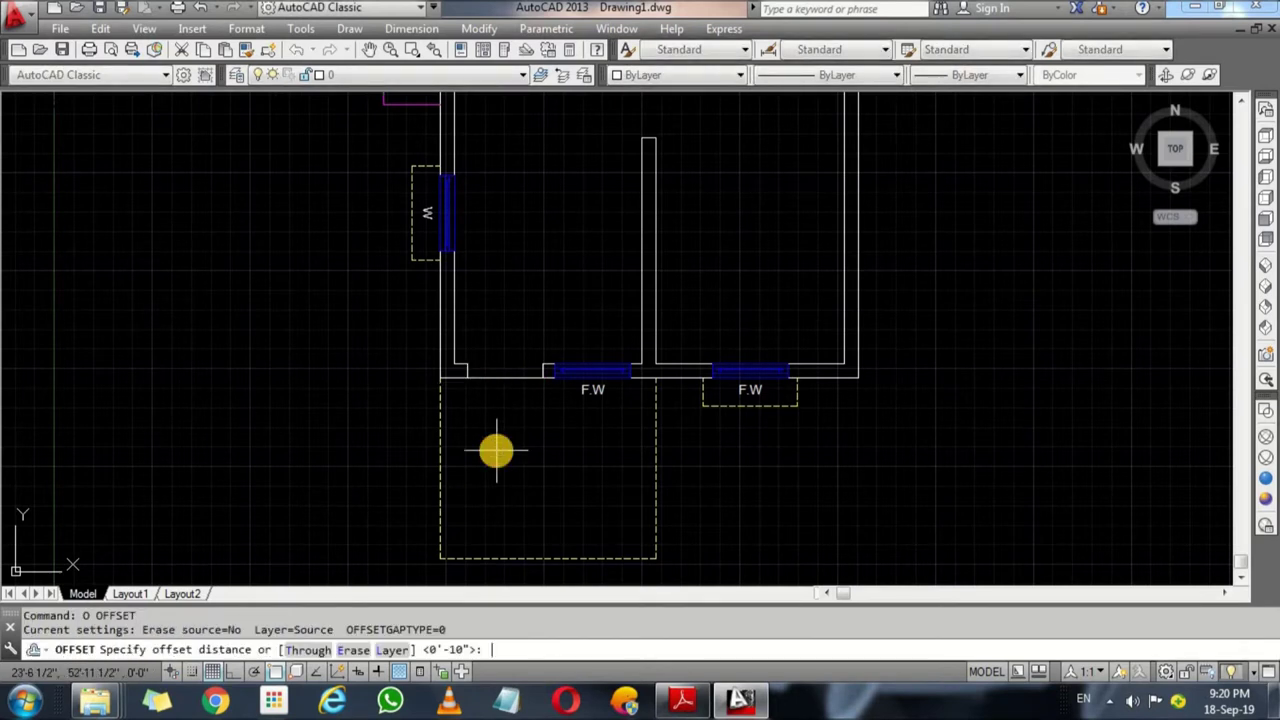
text(10)
key(Return)
click(499, 379)
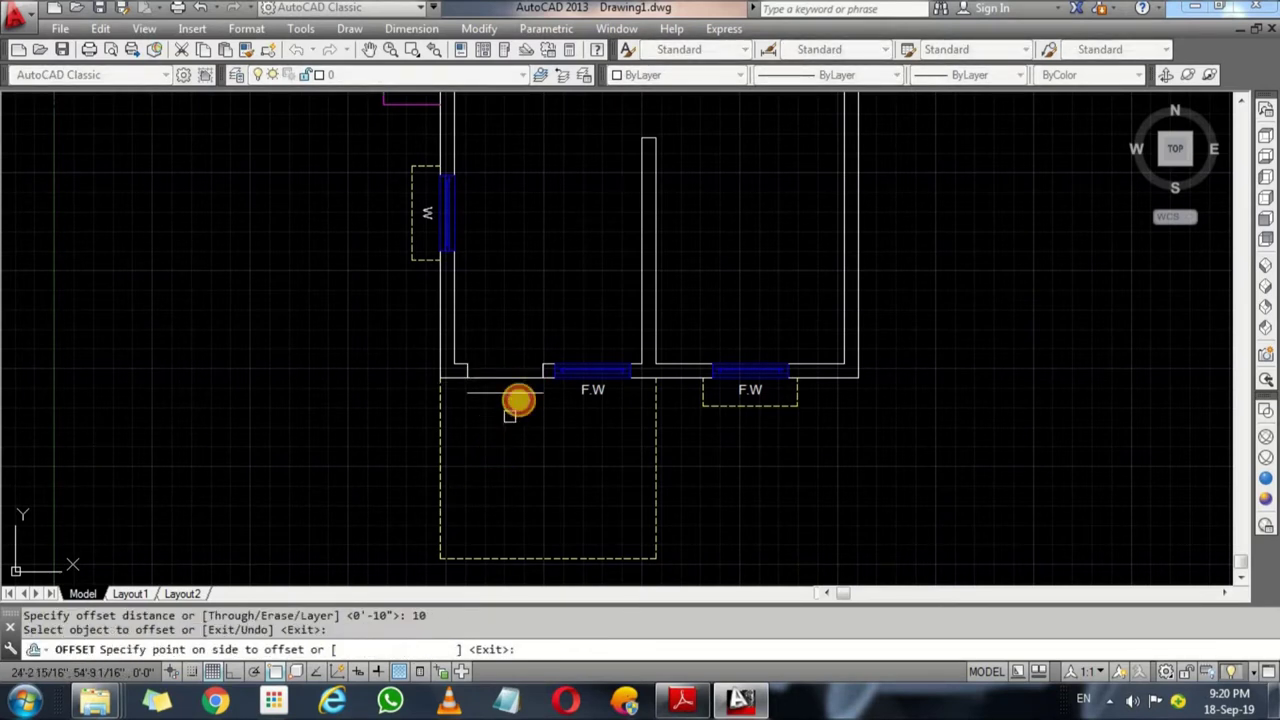
click(514, 417)
click(505, 393)
click(485, 440)
key(Return)
Step: Draw connecting lines joining the step line ends to the wall
text(l)
key(Return)
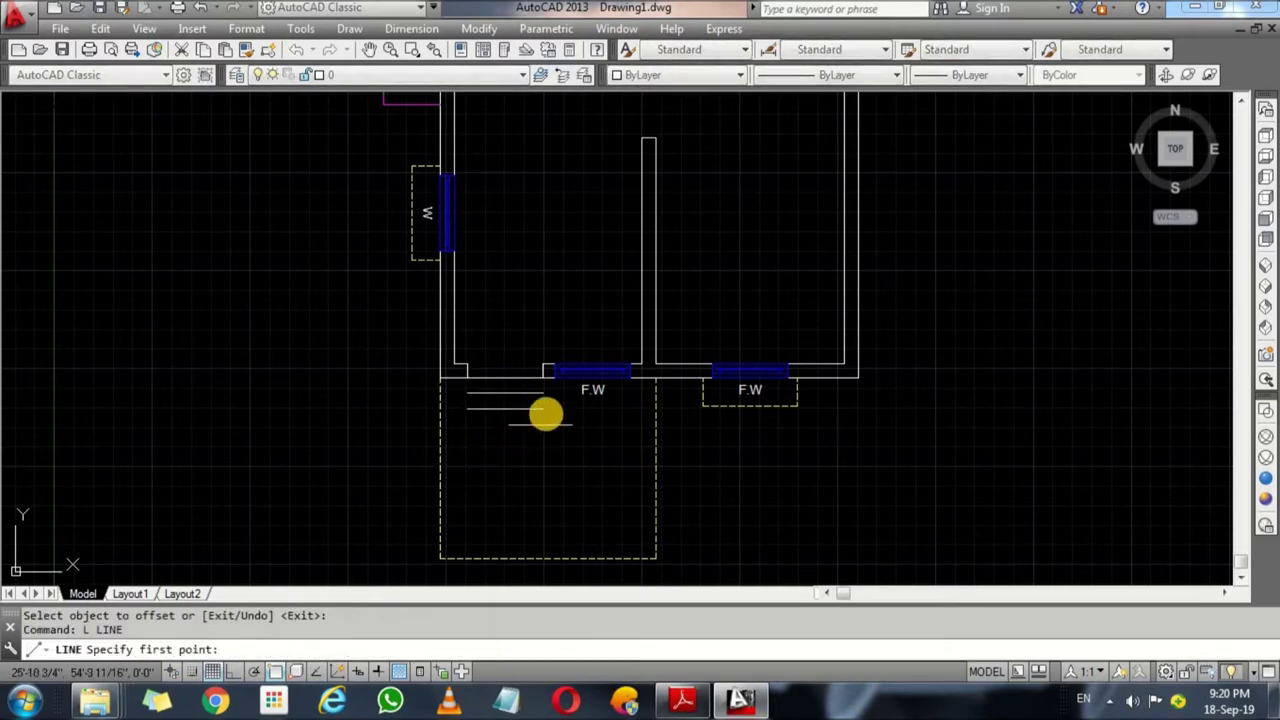
click(543, 366)
click(543, 408)
key(Return)
key(Return)
click(461, 382)
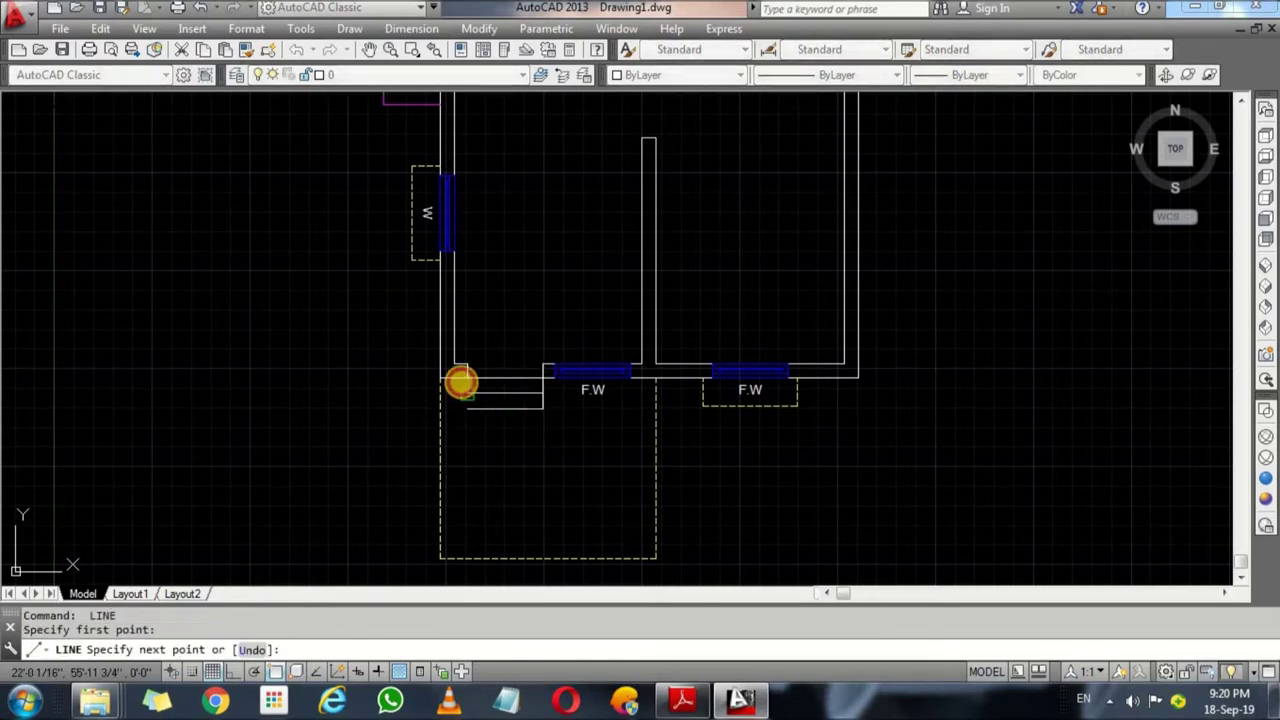
key(Escape)
Step: Set the new entrance step lines to Magenta
click(543, 450)
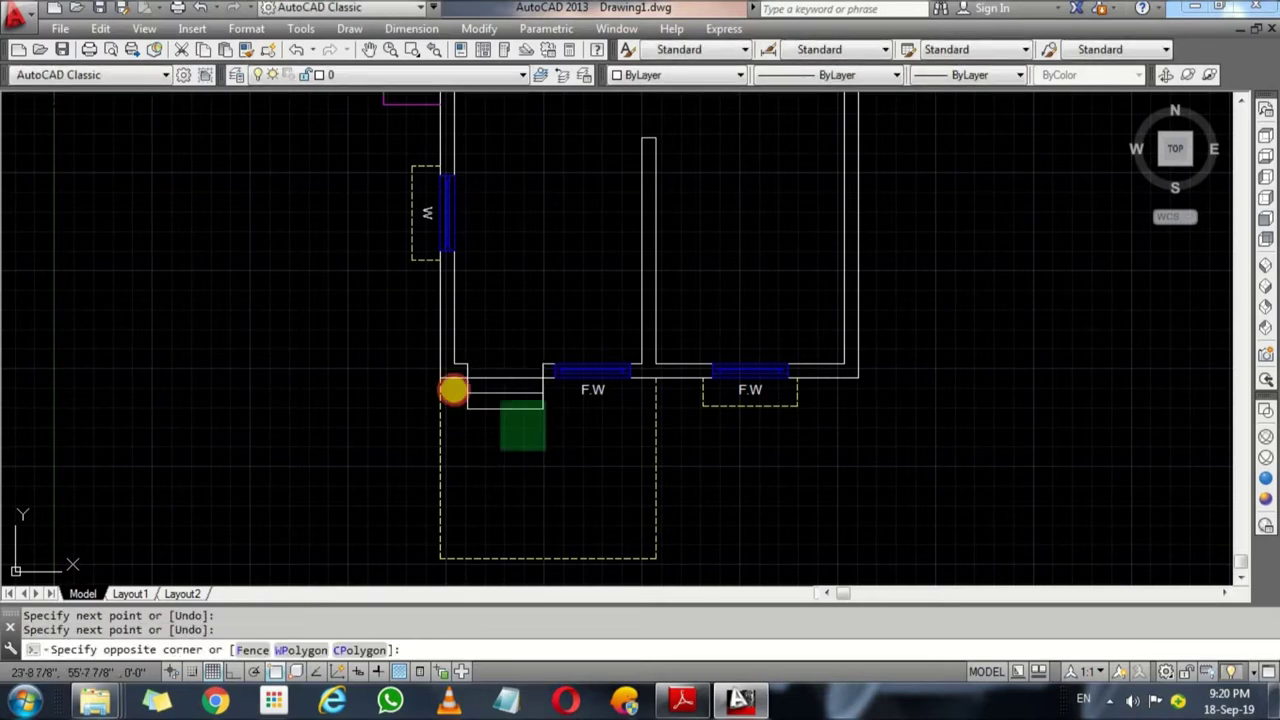
click(449, 389)
click(690, 75)
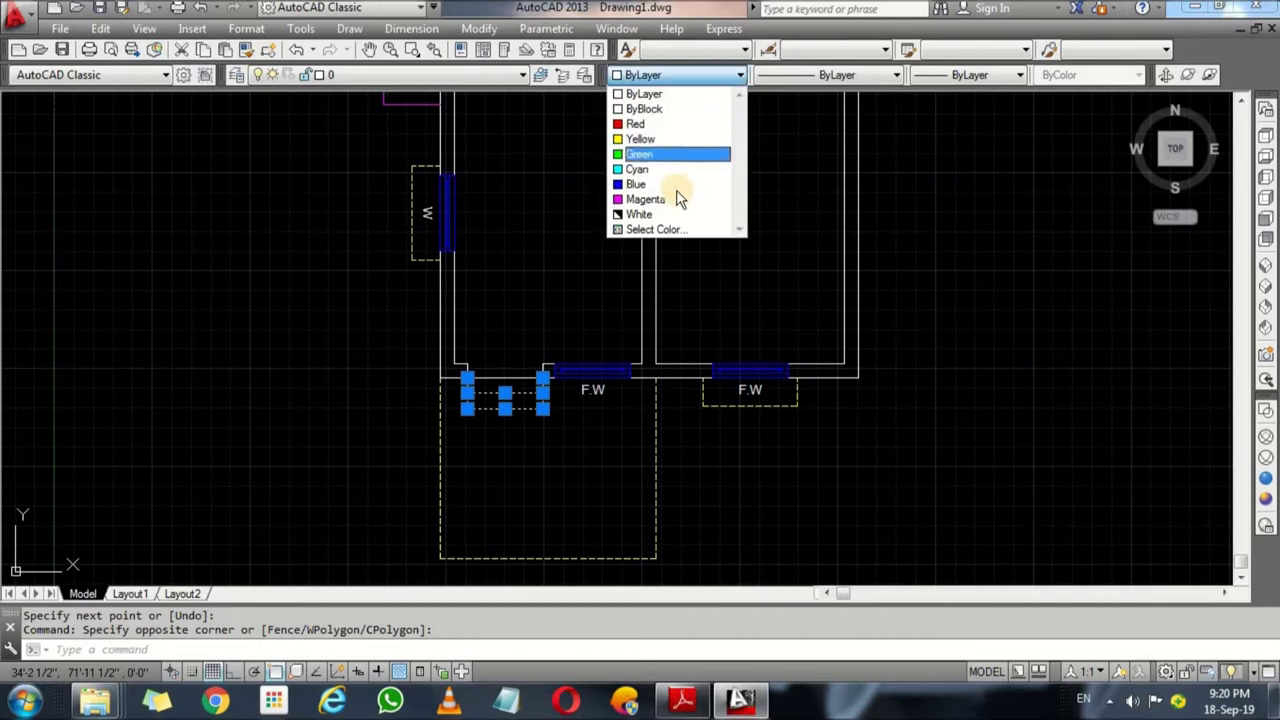
click(715, 200)
key(Escape)
scroll(597, 360, down, 5)
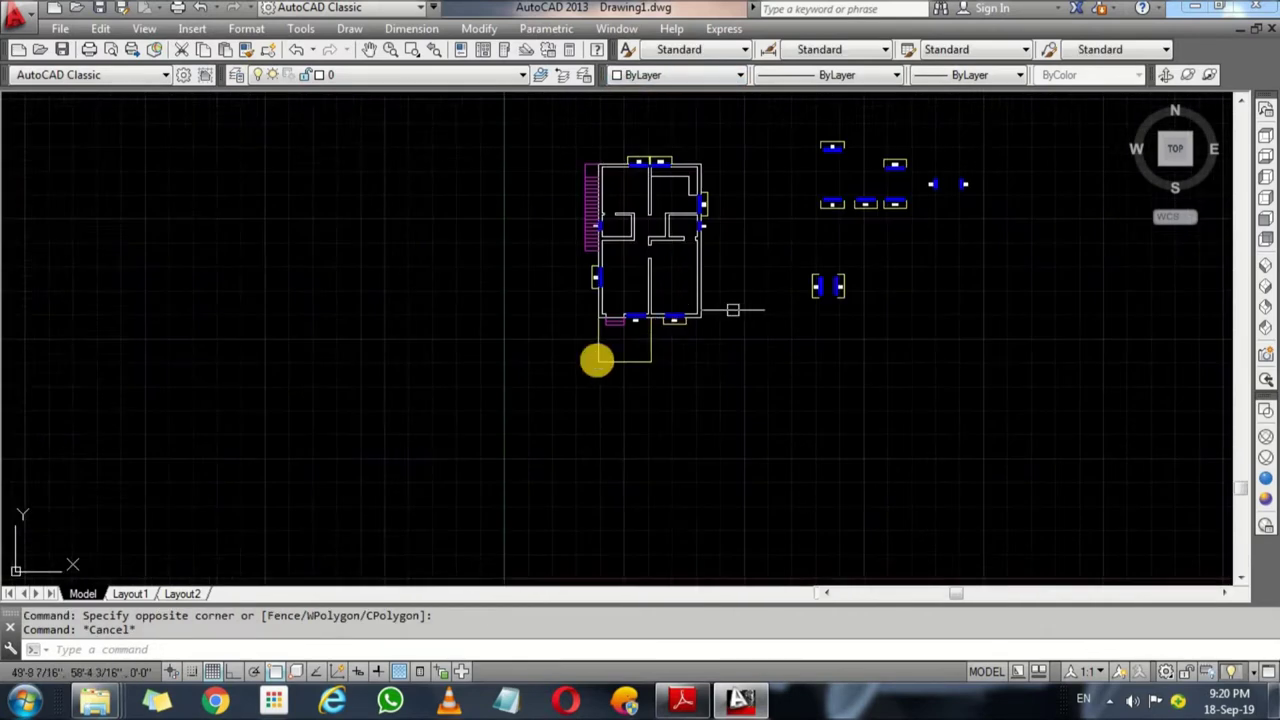
scroll(605, 445, up, 5)
Step: Start DTEXT with Center justification beside the plan, height 8, rotation 0
text(dt)
key(Return)
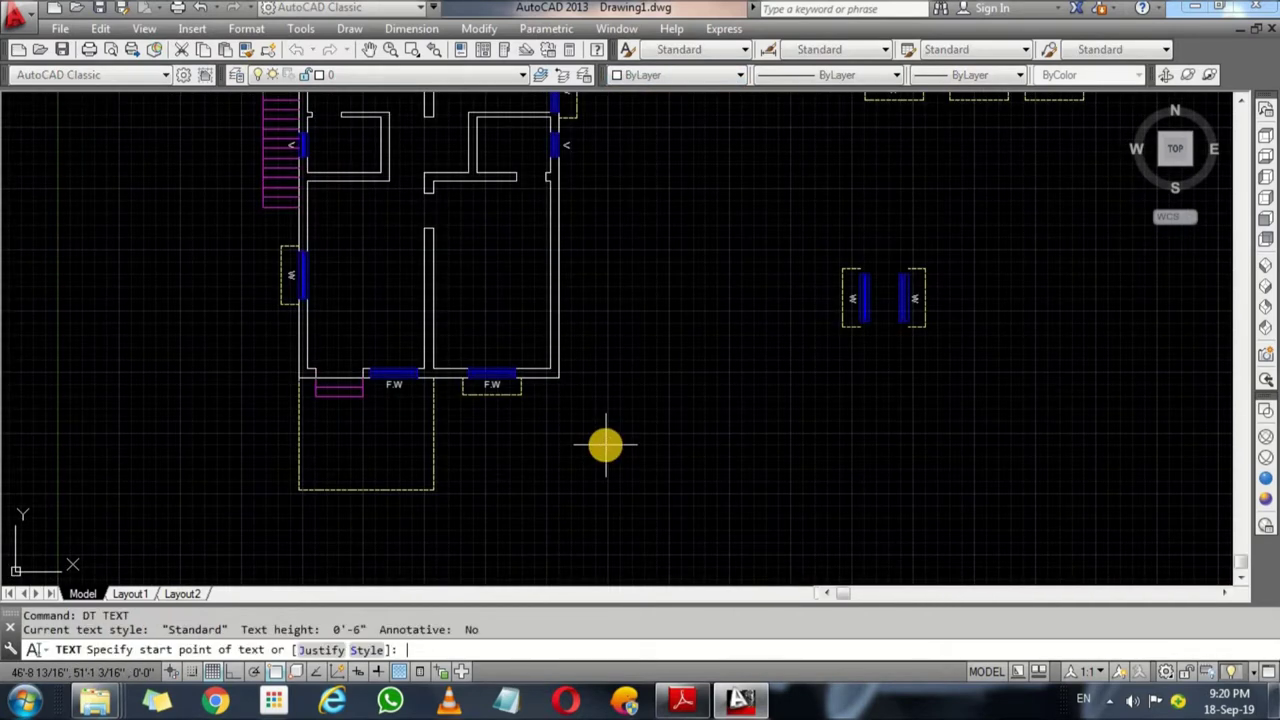
text(J)
key(Return)
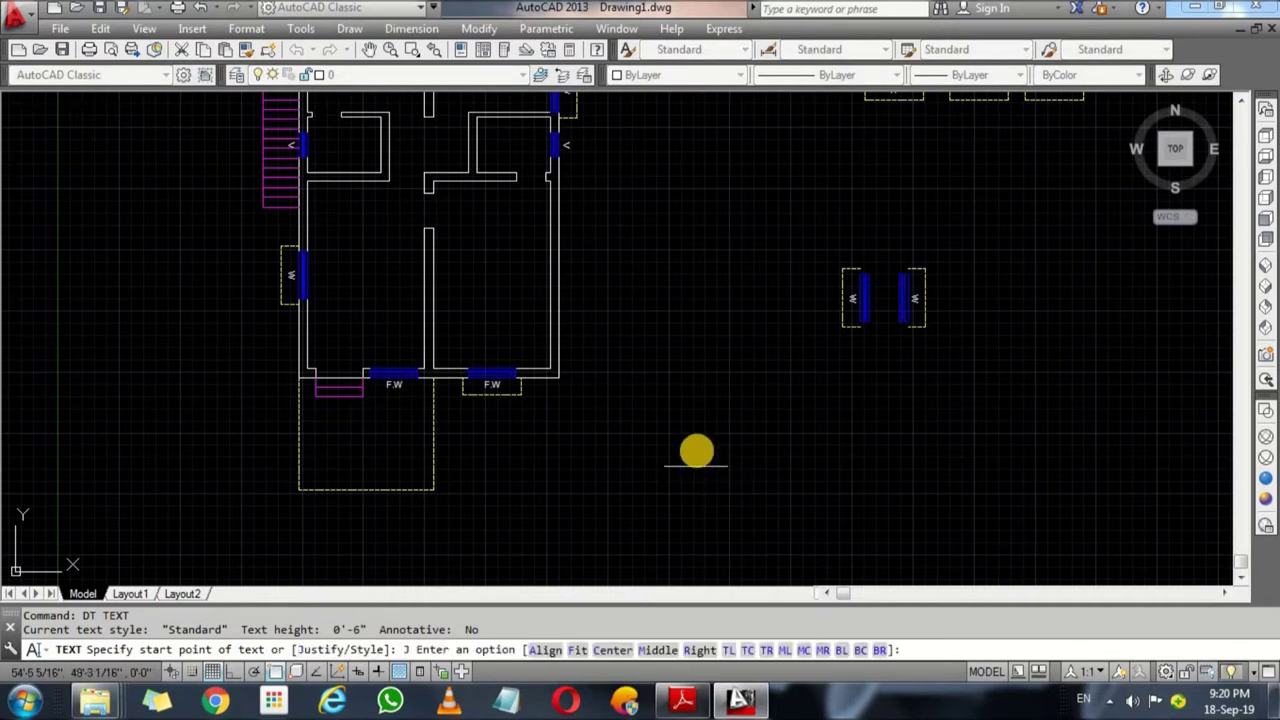
text(C)
key(Return)
click(672, 463)
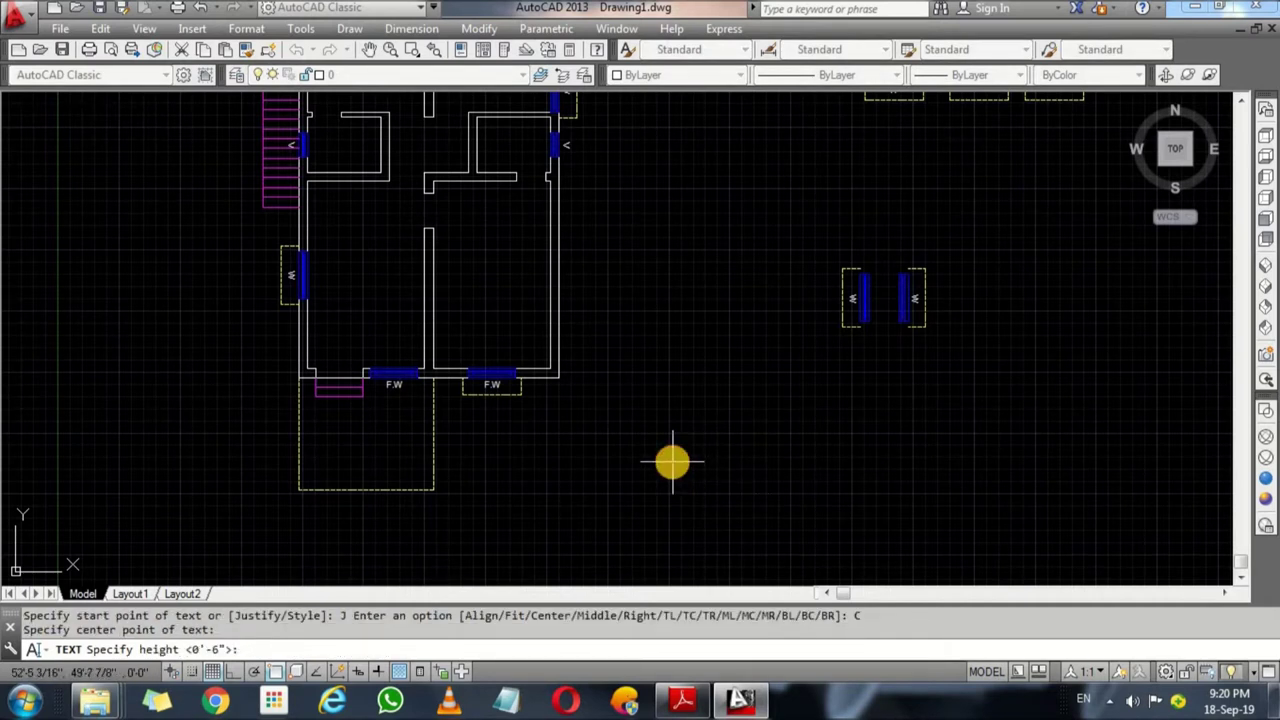
text(8)
key(Return)
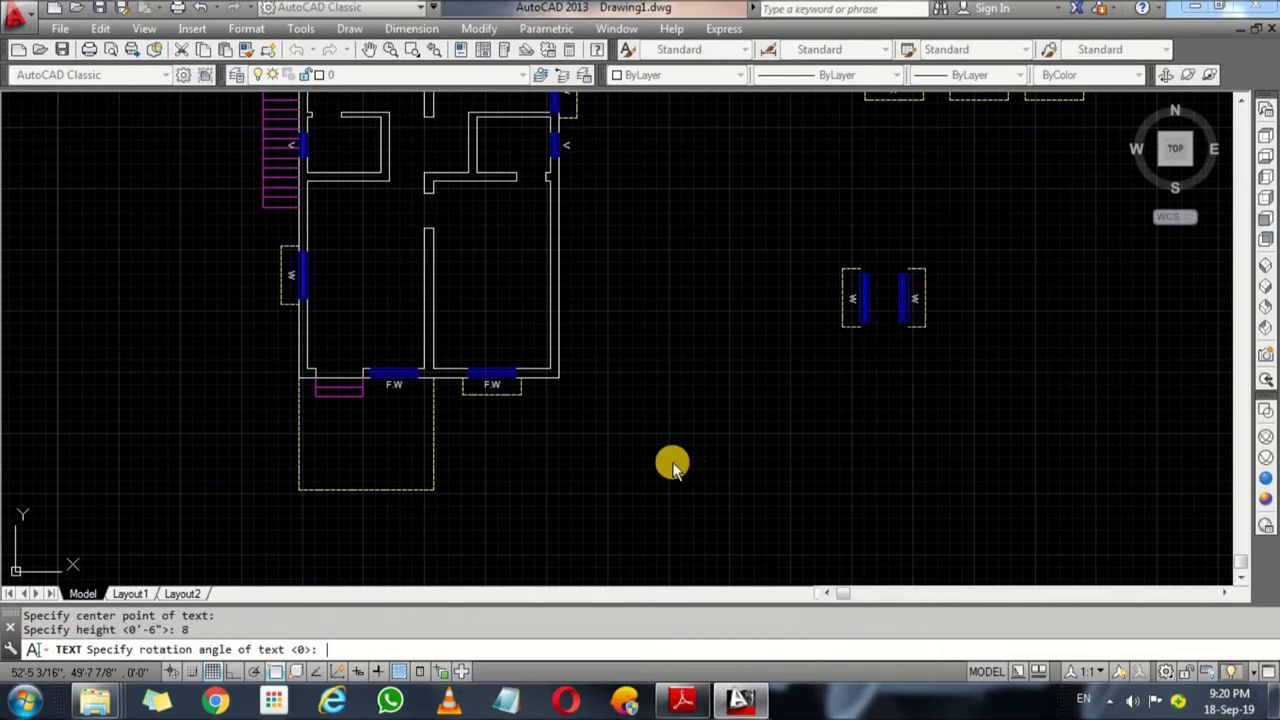
key(Return)
text(HALL)
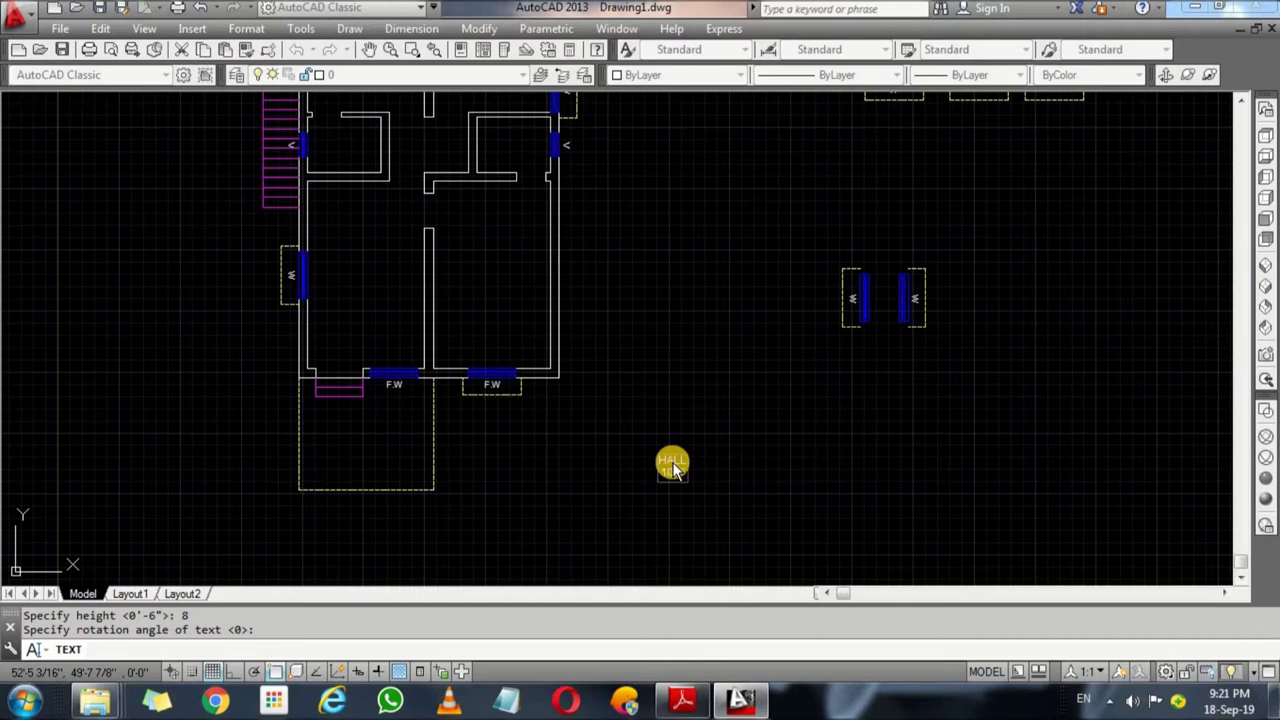
Step: Enter the label lines HALL and 10'0"x16'0" and finish the text
scroll(845, 405, up, 3)
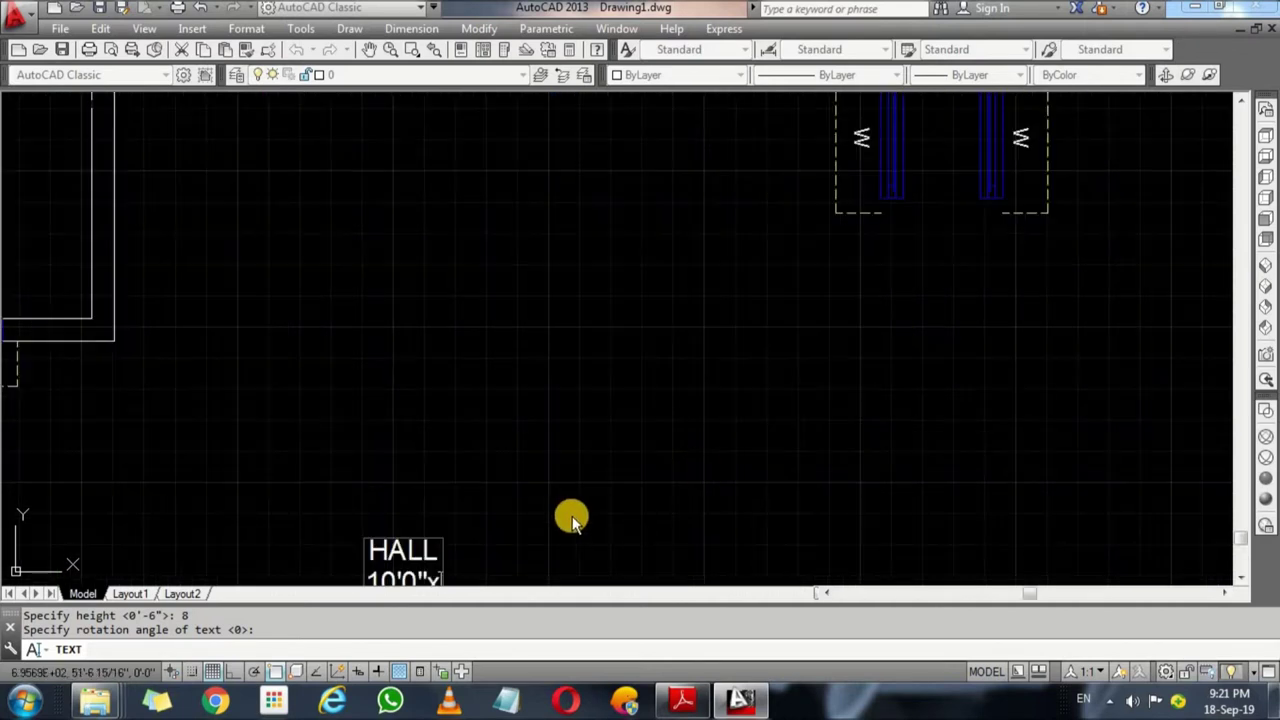
scroll(581, 327, up, 1)
text(16')
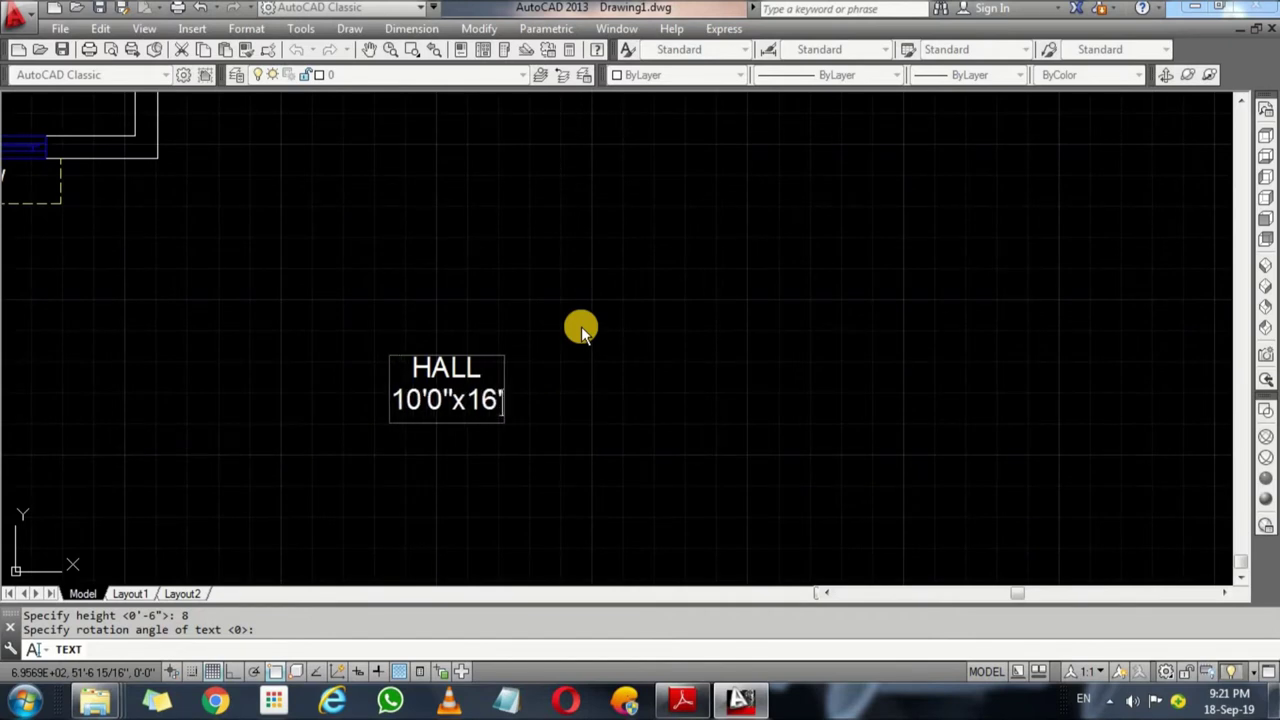
text(0")
key(Return)
key(Return)
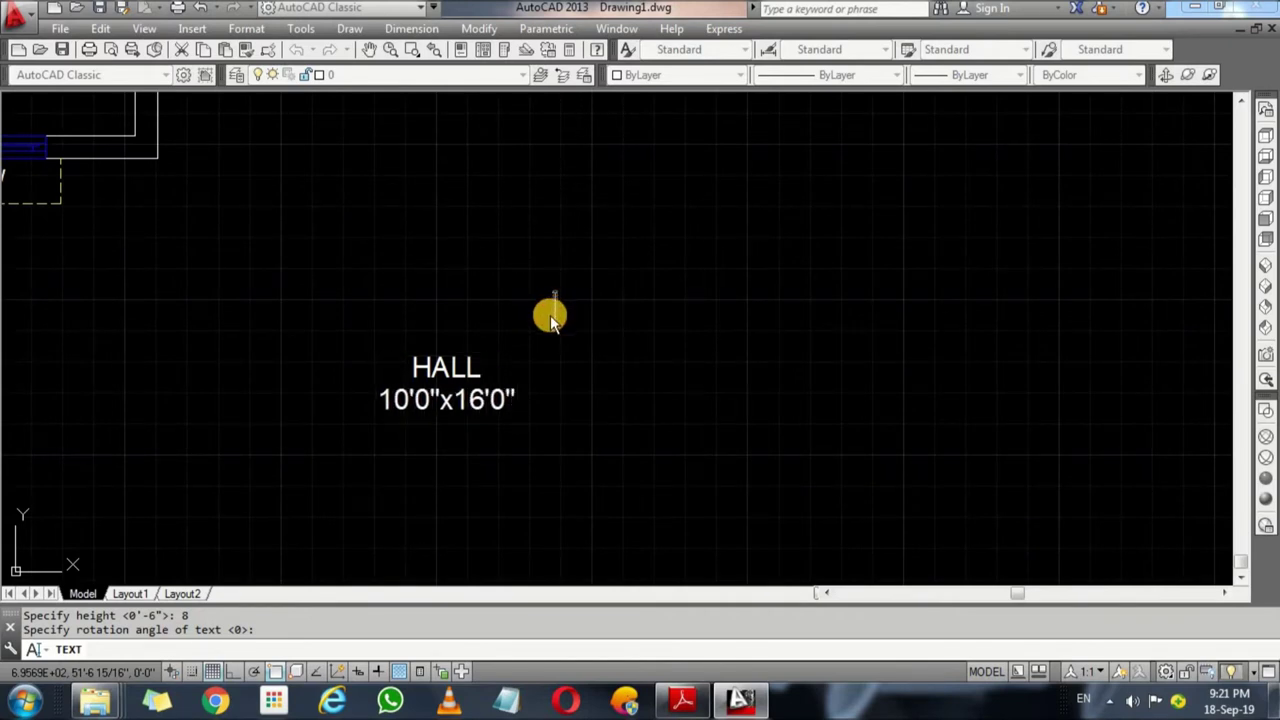
key(Return)
click(408, 574)
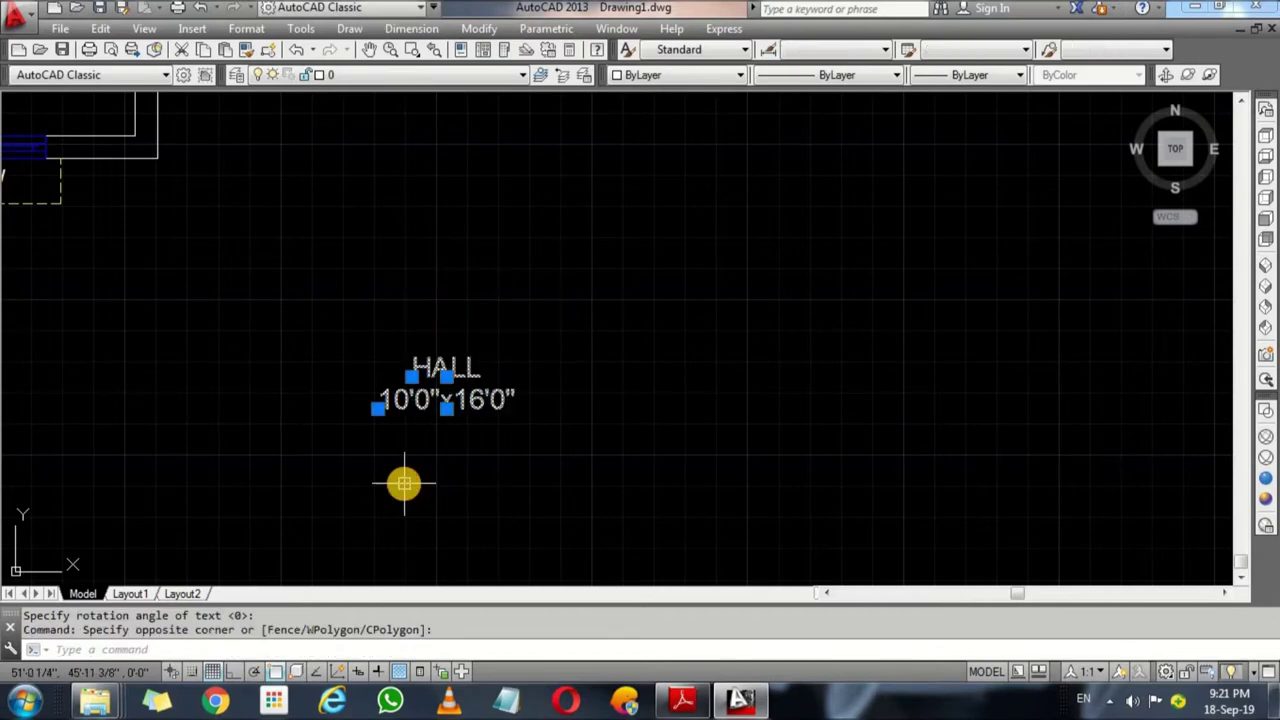
text(CO)
Step: Copy the hall label into the hall and the right-hand room
key(Return)
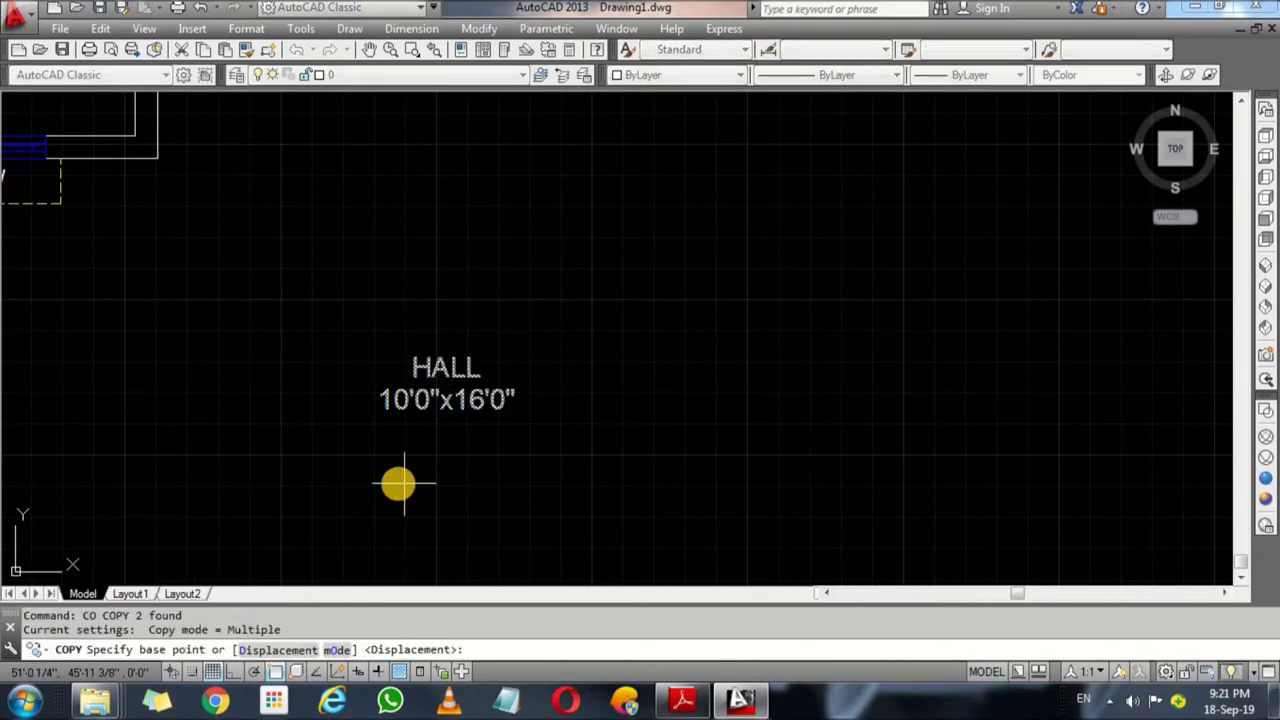
click(466, 400)
scroll(552, 338, down, 5)
scroll(409, 266, up, 3)
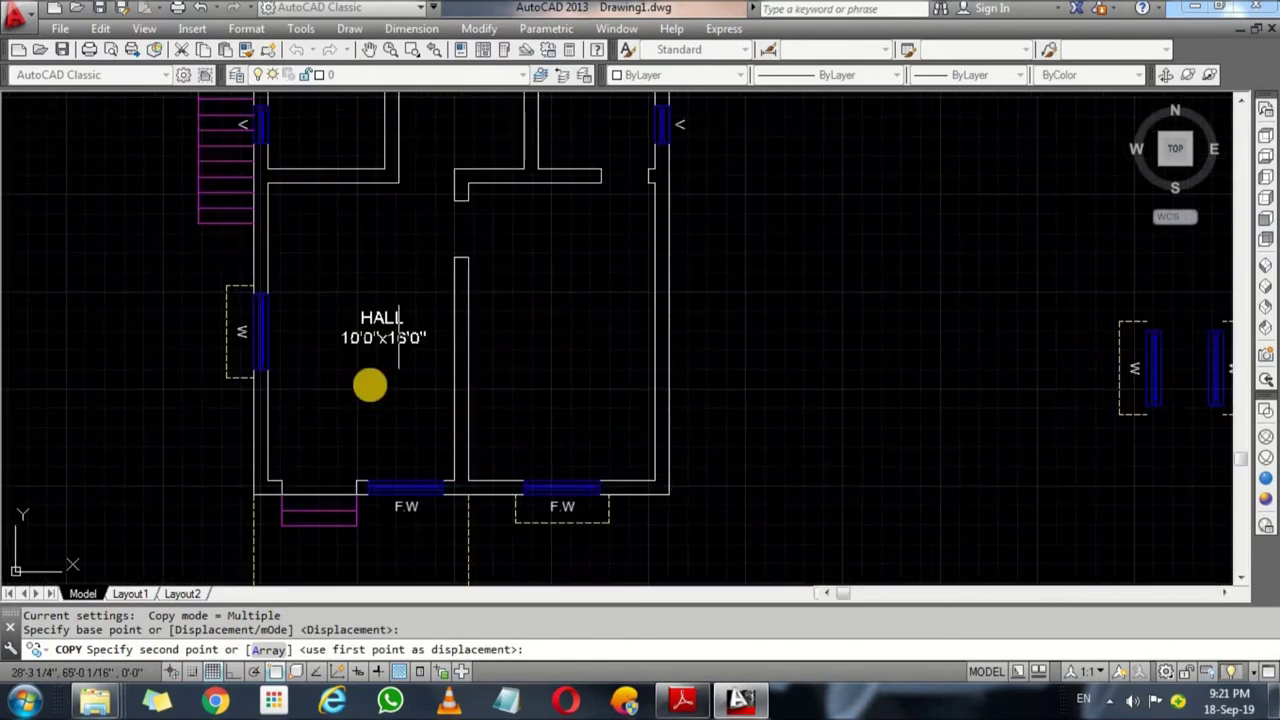
click(373, 349)
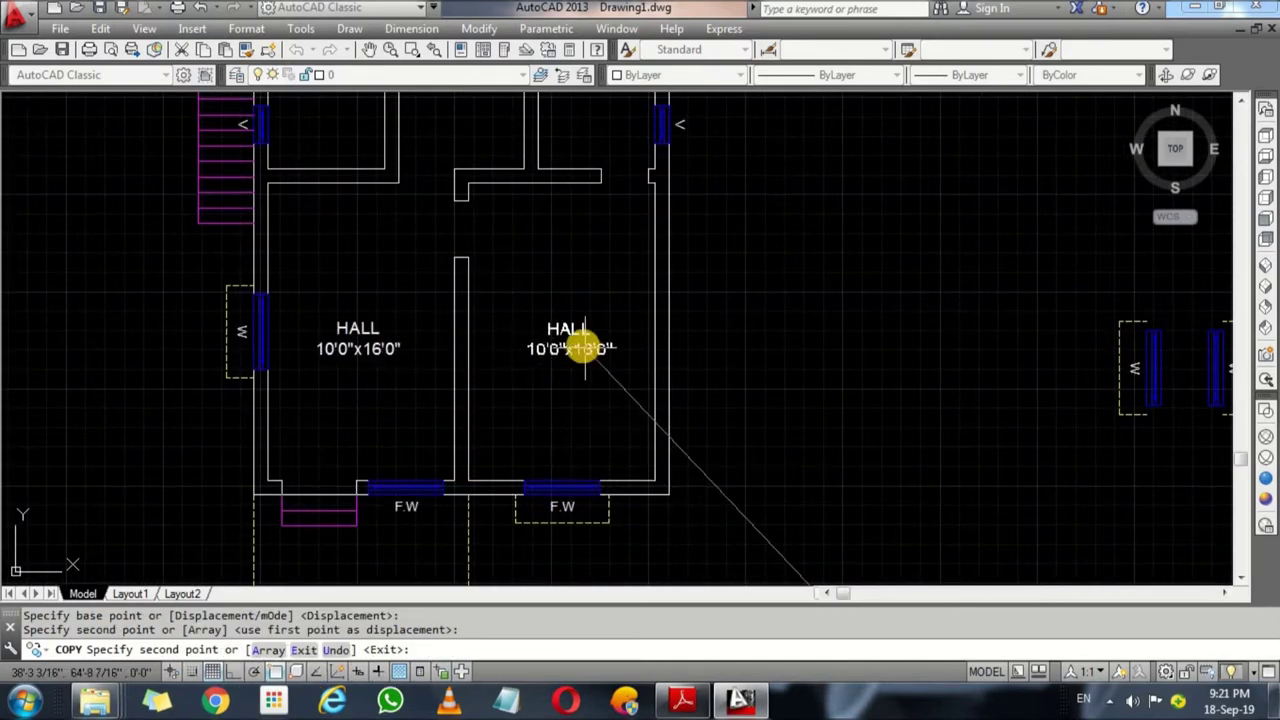
click(573, 346)
key(Return)
Step: Rename the right-hand room's label to M.BED
scroll(567, 328, up, 4)
double_click(568, 317)
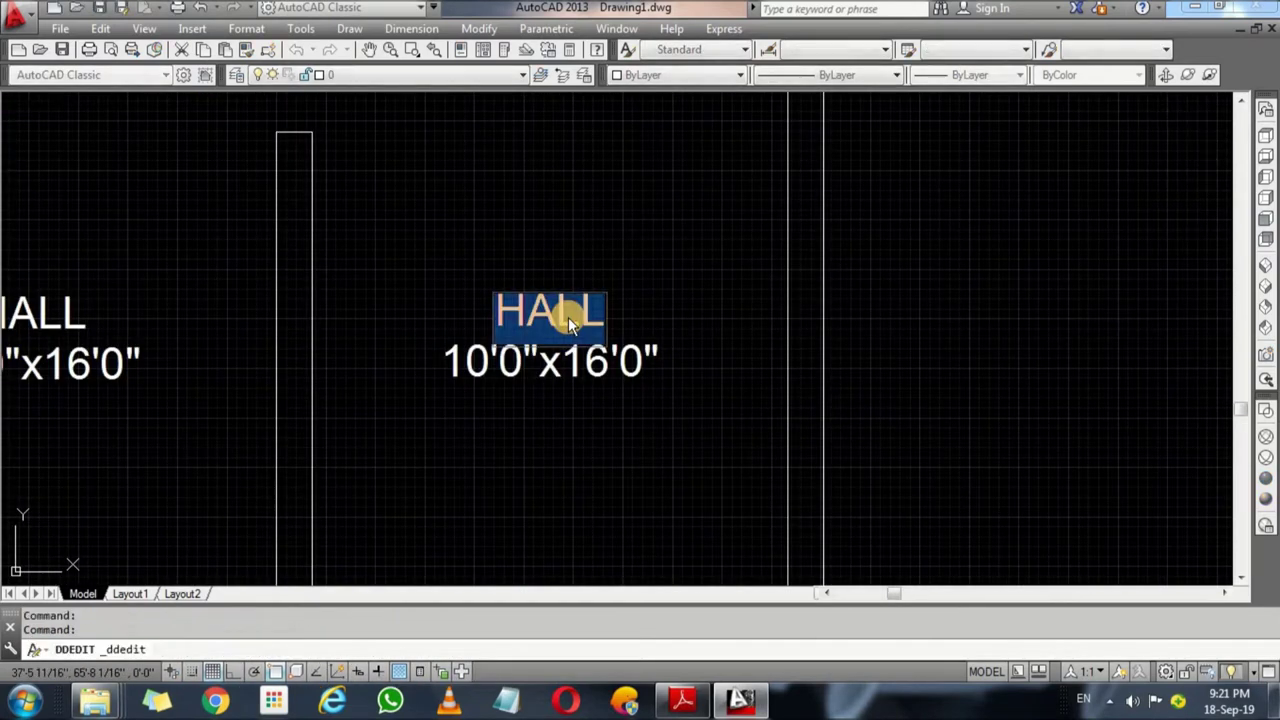
text(M.BED)
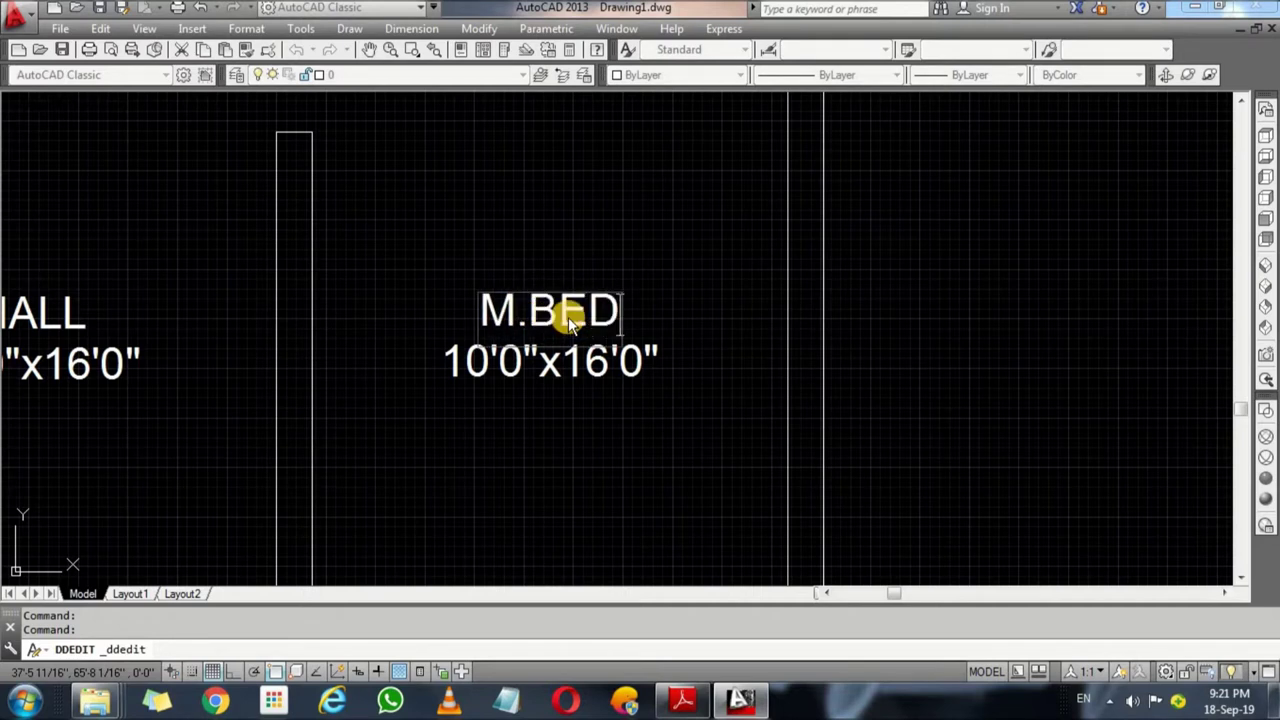
click(586, 245)
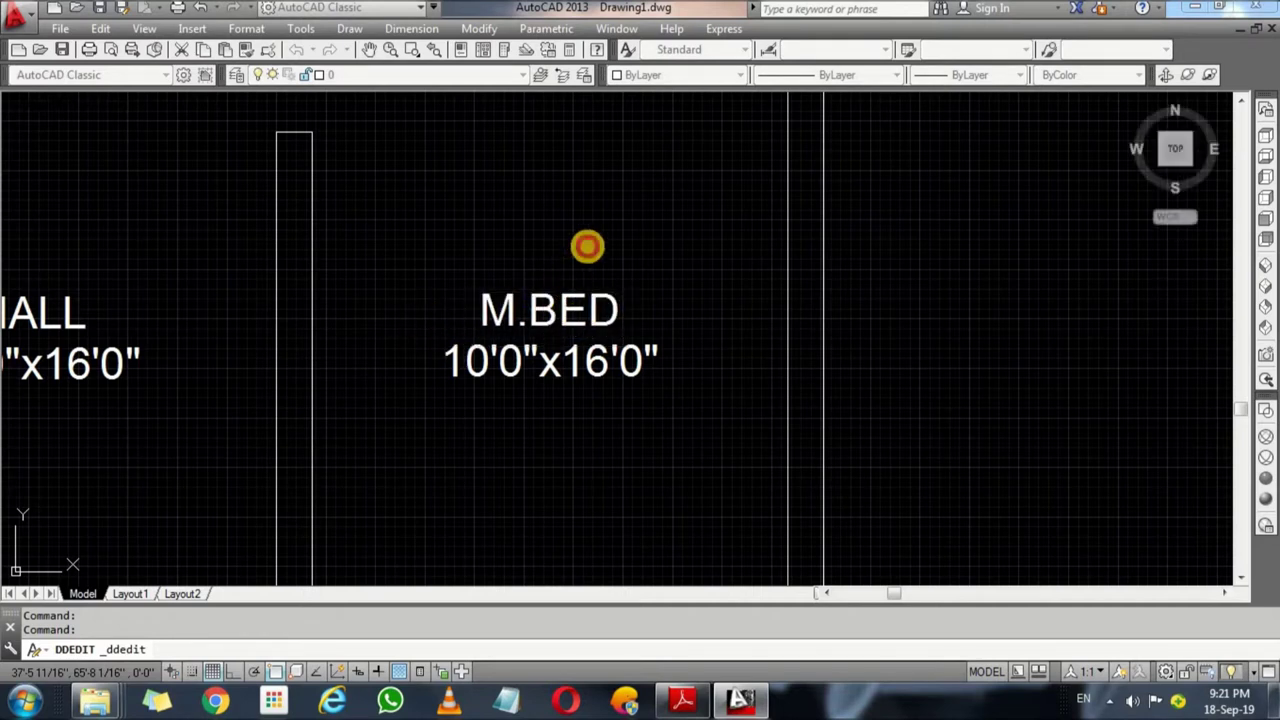
click(537, 398)
key(Escape)
Step: Copy the M.BED label into the upper-right room
text(co)
key(Return)
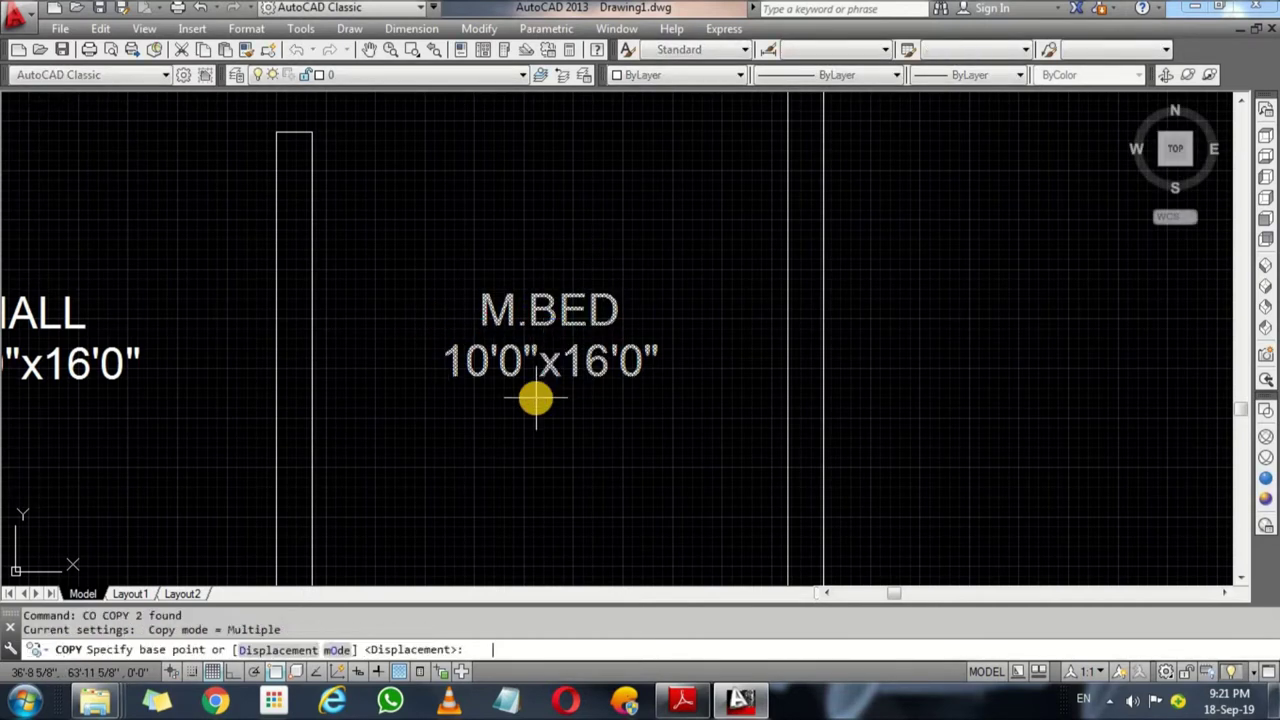
click(614, 343)
scroll(580, 166, down, 3)
scroll(537, 295, down, 3)
scroll(537, 295, up, 4)
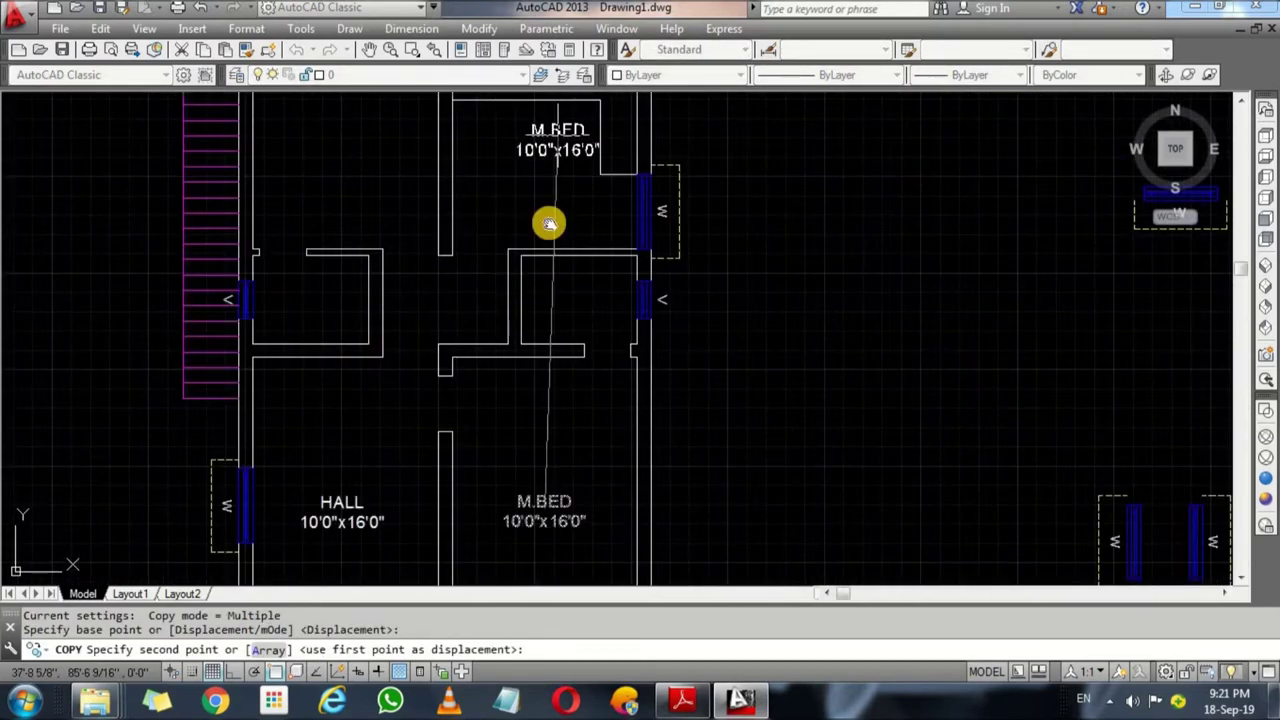
scroll(523, 291, up, 2)
click(555, 268)
key(Return)
Step: Rename the upper-right room's copied label to KITCHEN
click(553, 268)
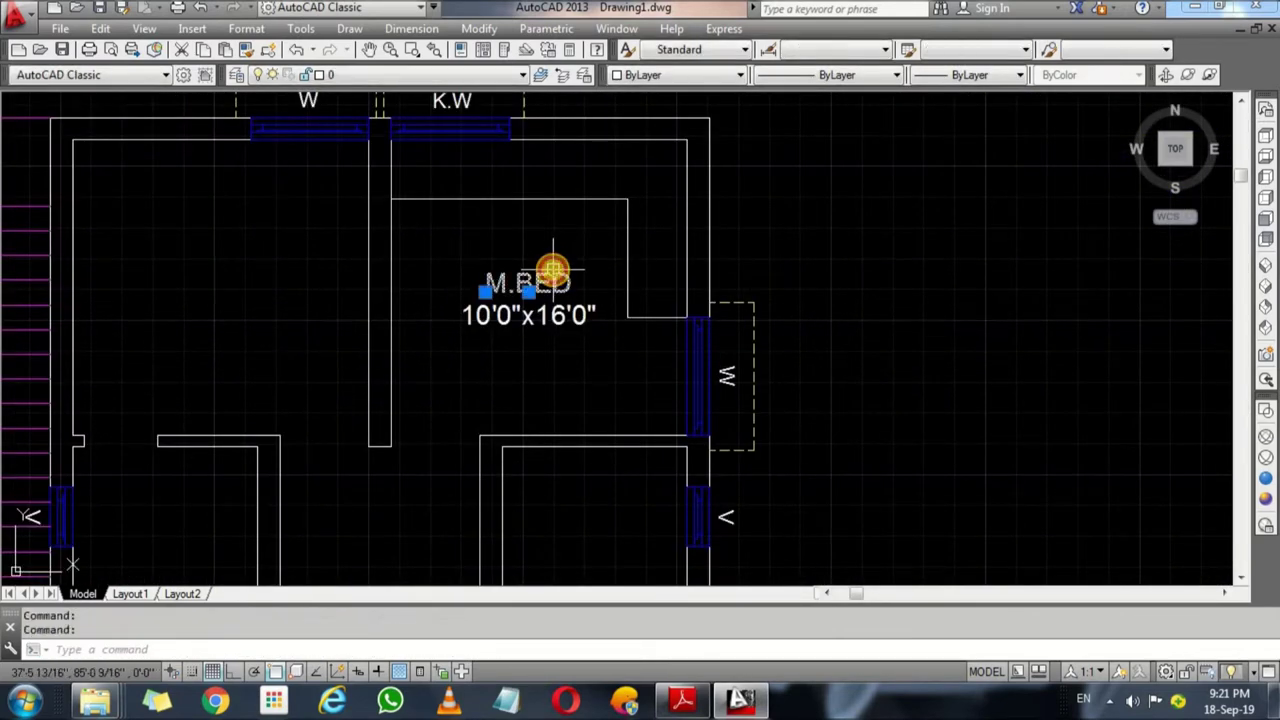
double_click(545, 284)
text(K)
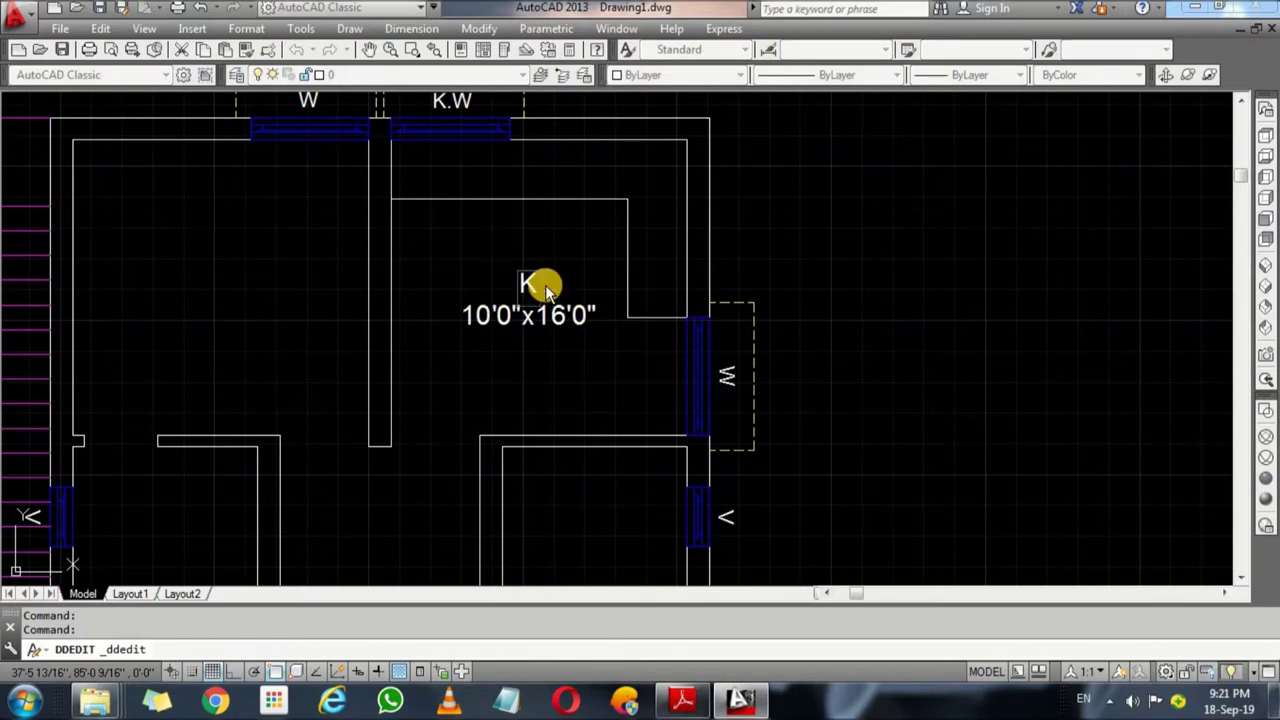
text(ITCHEN)
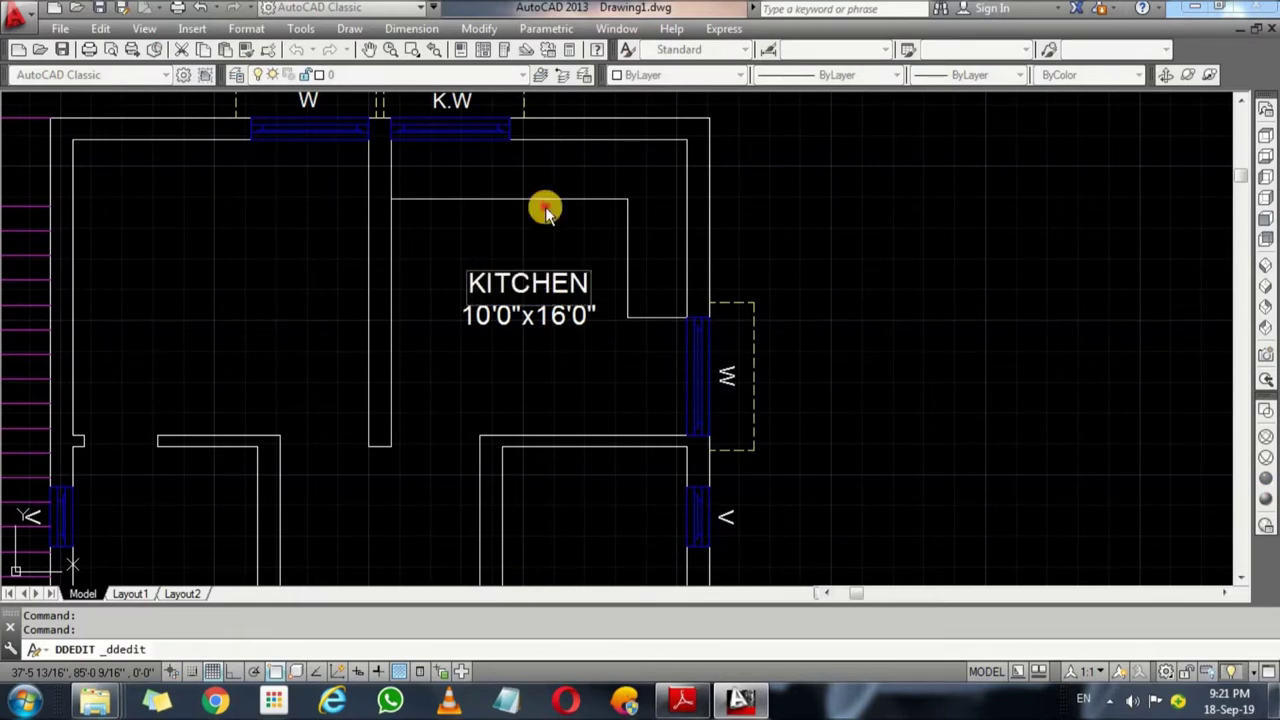
key(Return)
click(536, 321)
Step: Copy the KITCHEN label and its size into the left room
text(o)
key(Return)
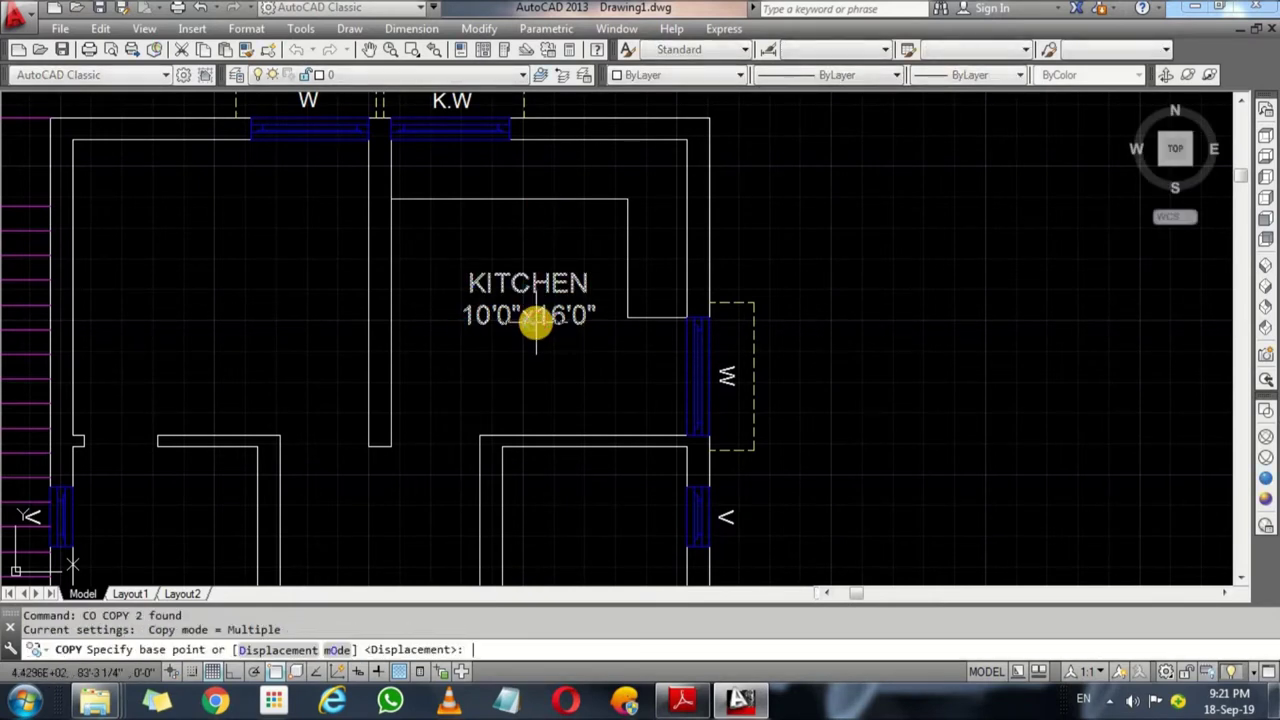
click(534, 320)
click(143, 306)
key(Return)
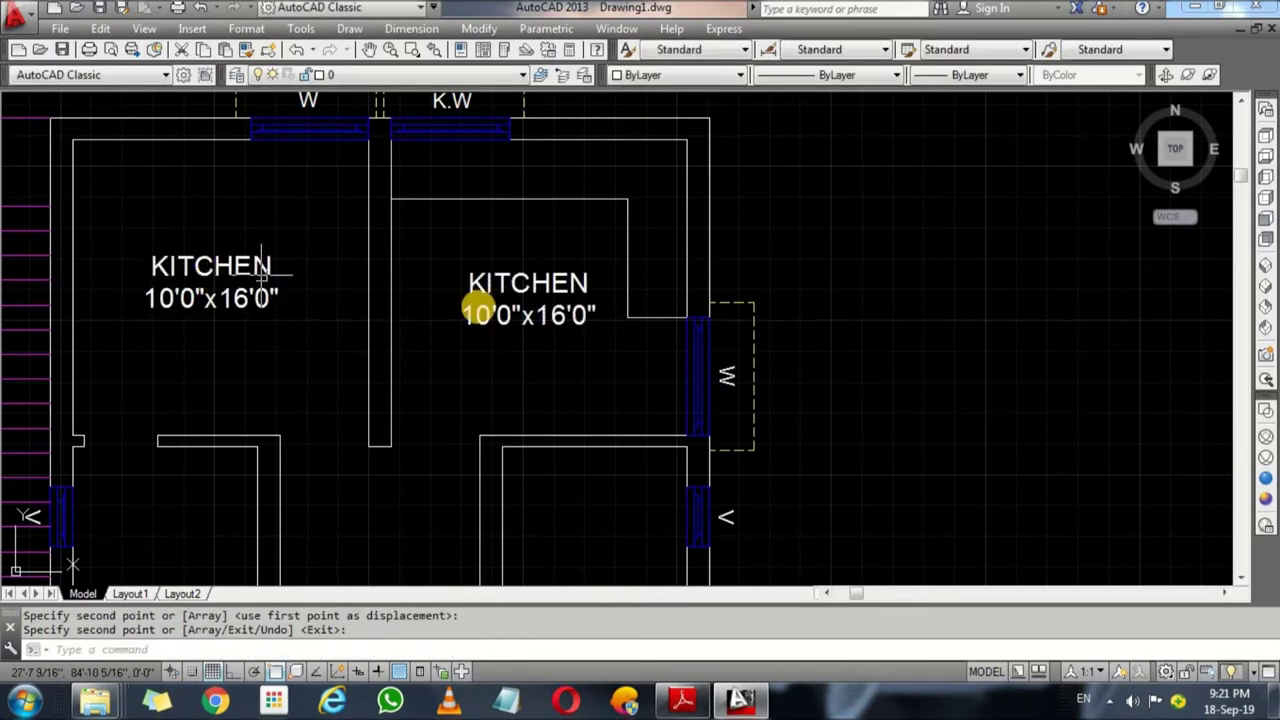
Step: Change the KITCHEN room size to 10'0"x10'0"
double_click(557, 316)
scroll(562, 322, up, 2)
key(BackSpace)
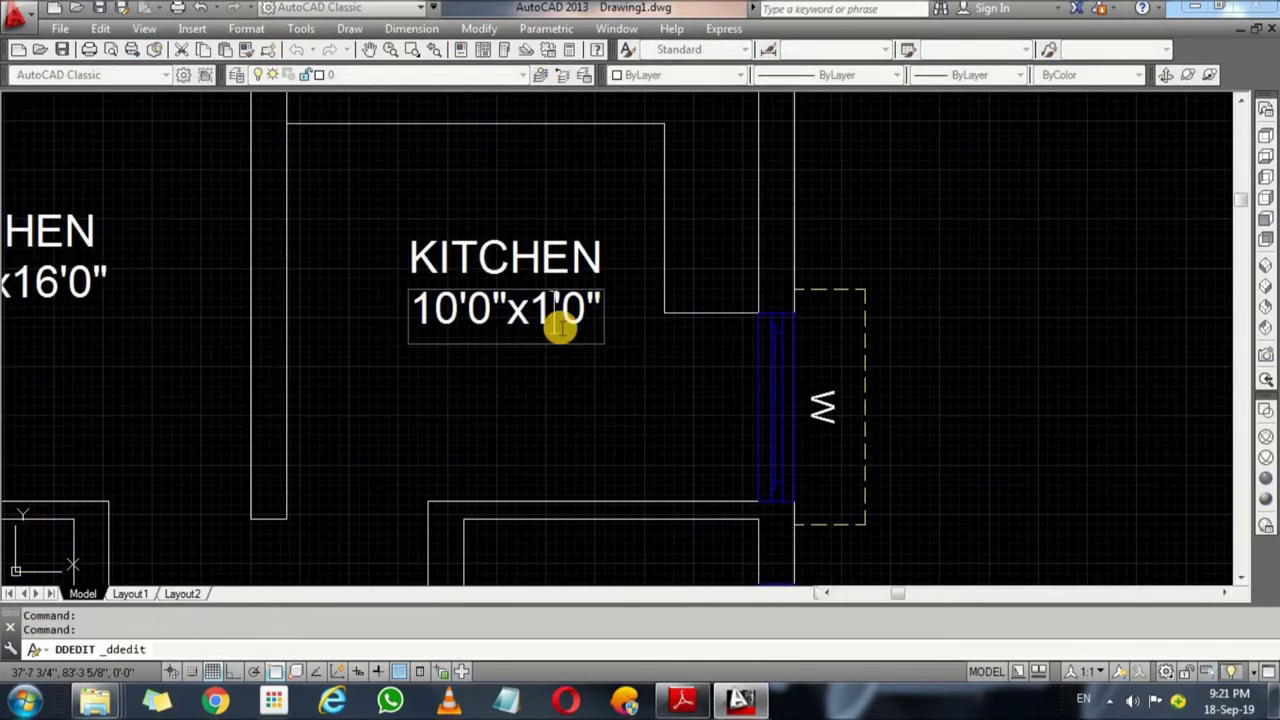
text(0)
click(470, 456)
scroll(440, 400, down, 3)
scroll(420, 335, up, 2)
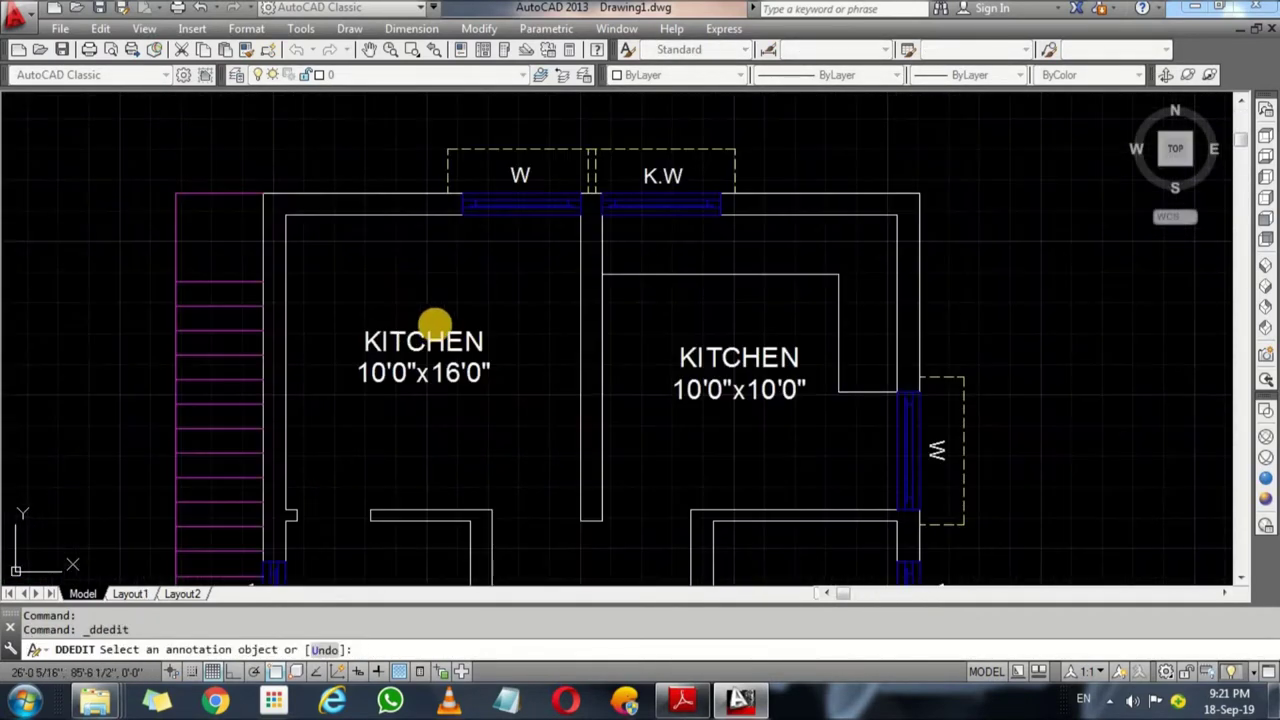
Step: Change the left room's label to BED with size 10'0"x10'0"
click(438, 333)
text(BED)
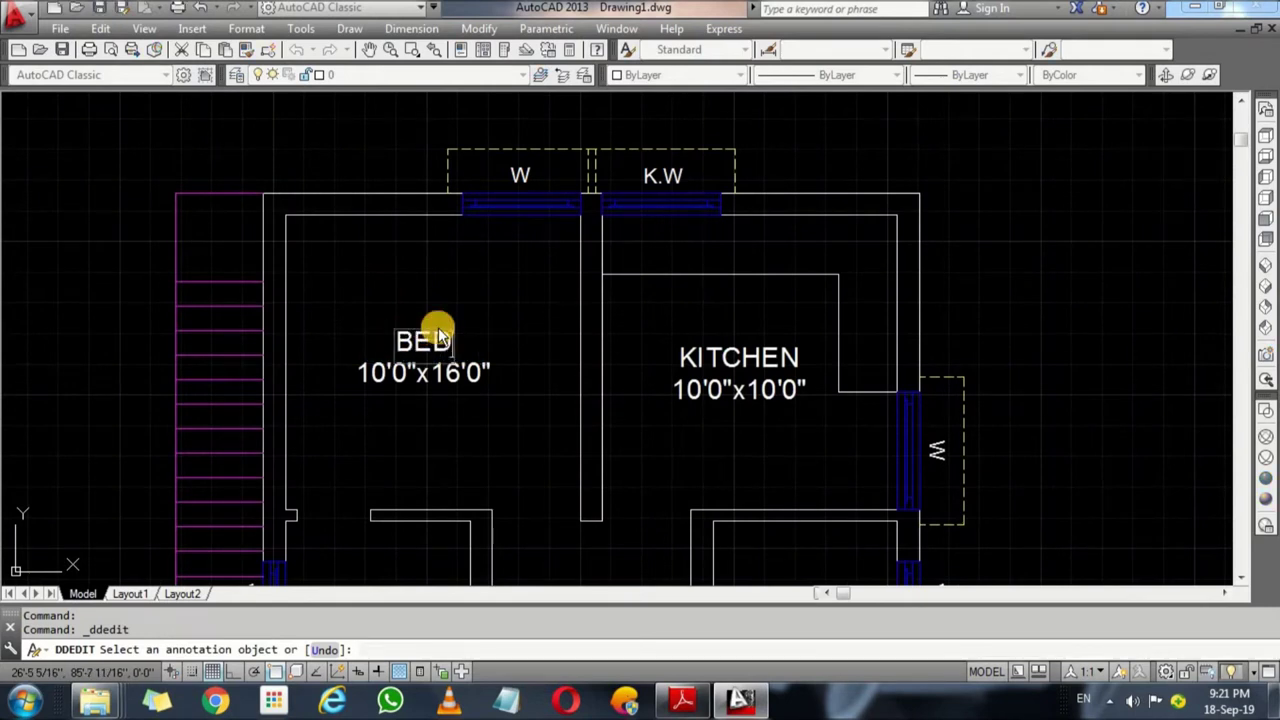
click(457, 371)
click(450, 388)
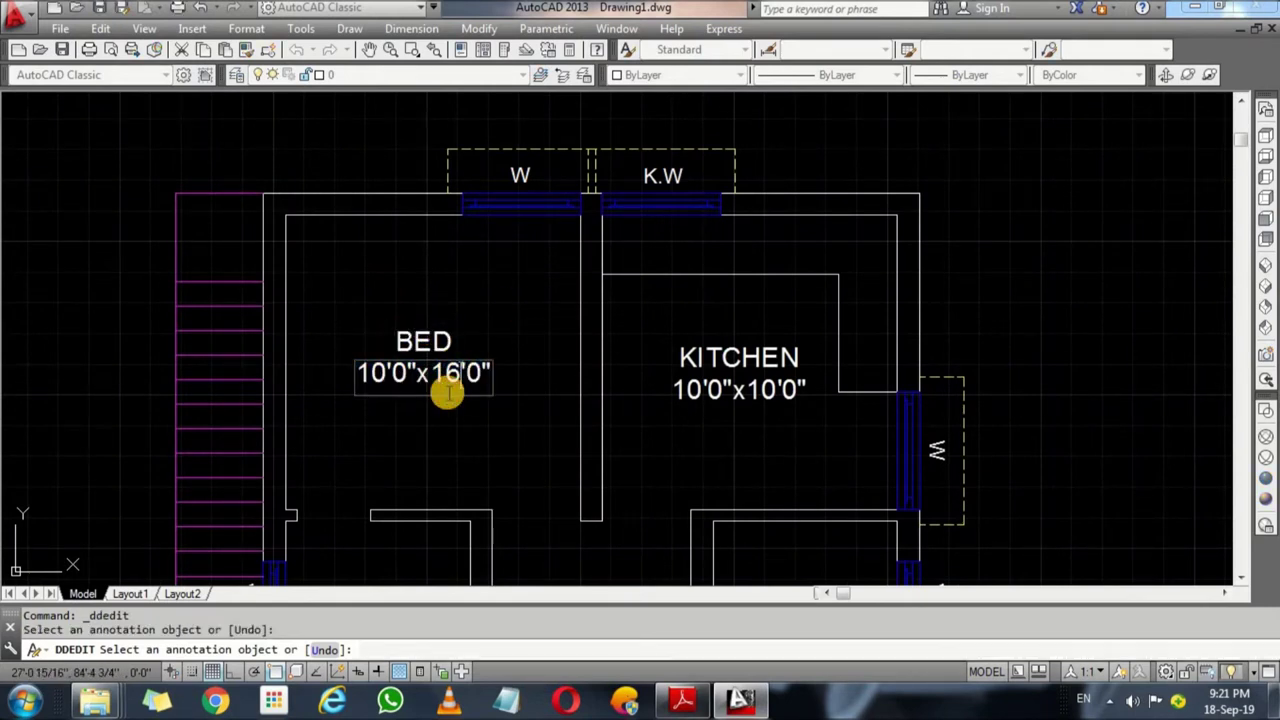
key(BackSpace)
text(0)
key(Escape)
click(448, 430)
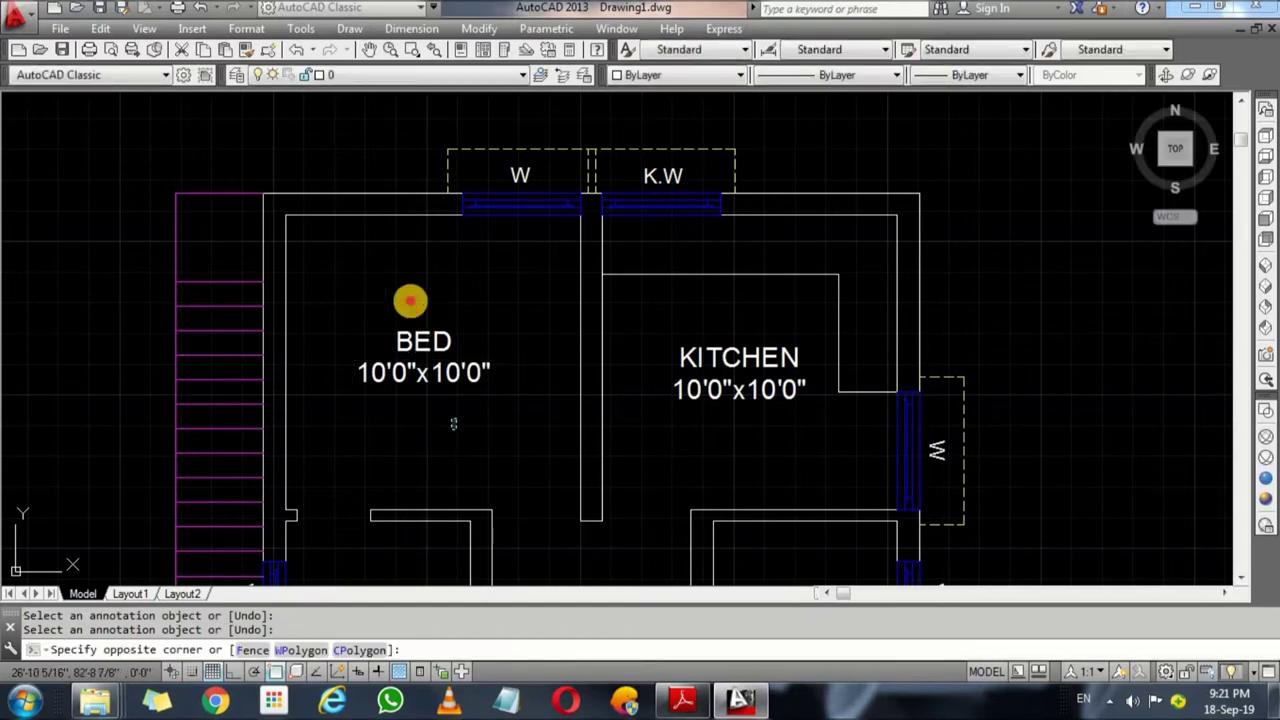
click(407, 301)
key(Return)
Step: Place a copy of the BED label pair in the small room below
click(407, 300)
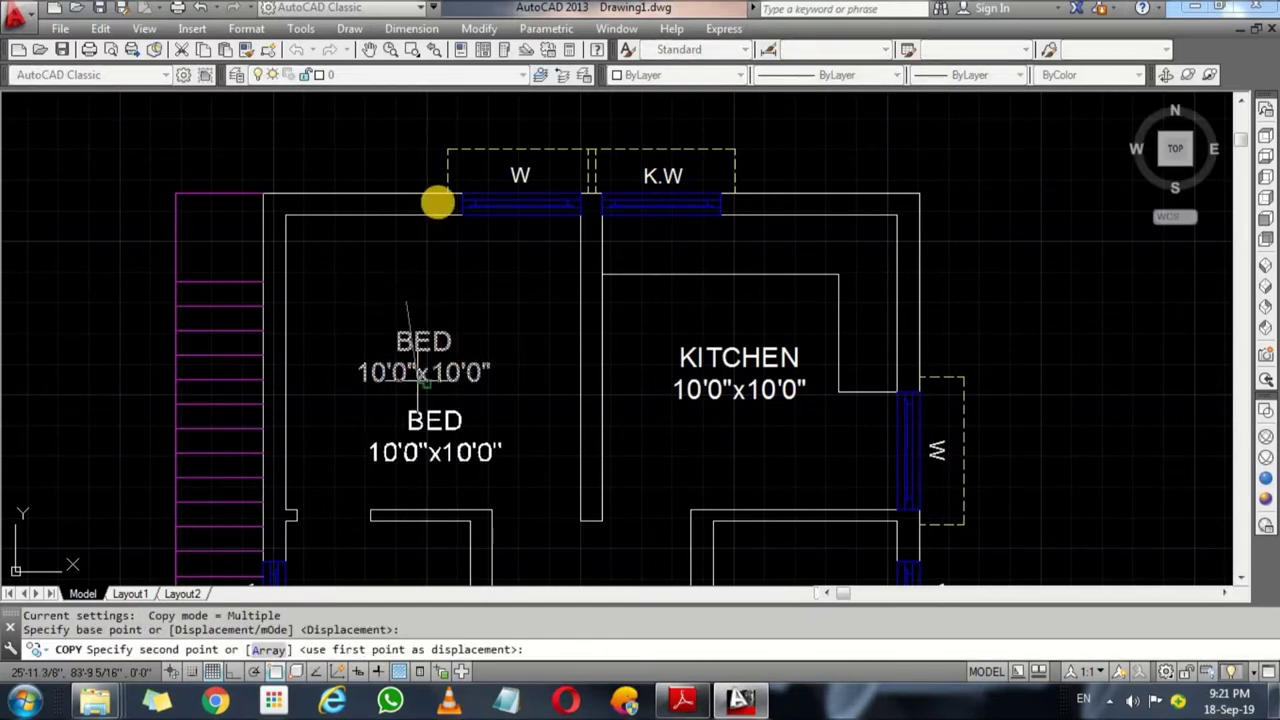
middle_drag(365, 537, 391, 315)
scroll(391, 315, up, 3)
click(366, 291)
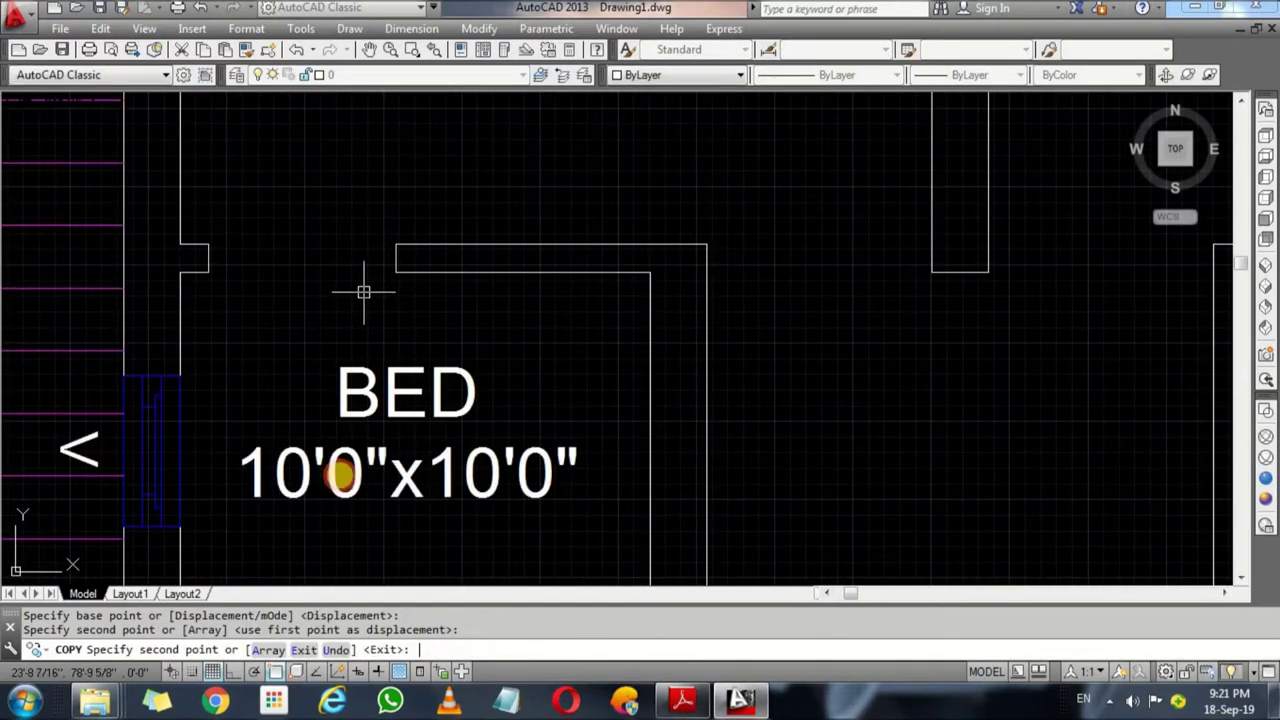
key(Return)
Step: Edit the copied size text to 6'3"x10'0" and check it against the reference PDF
double_click(300, 483)
click(300, 483)
key(BackSpace)
key(BackSpace)
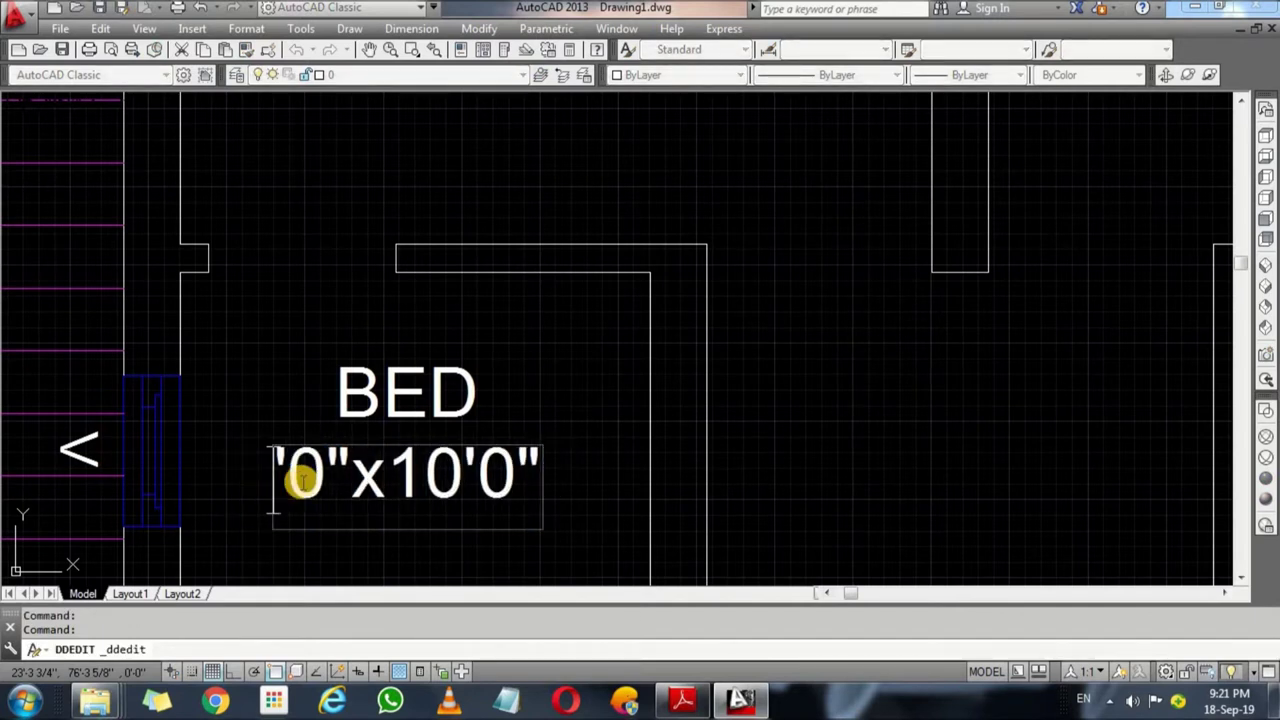
text(6'3)
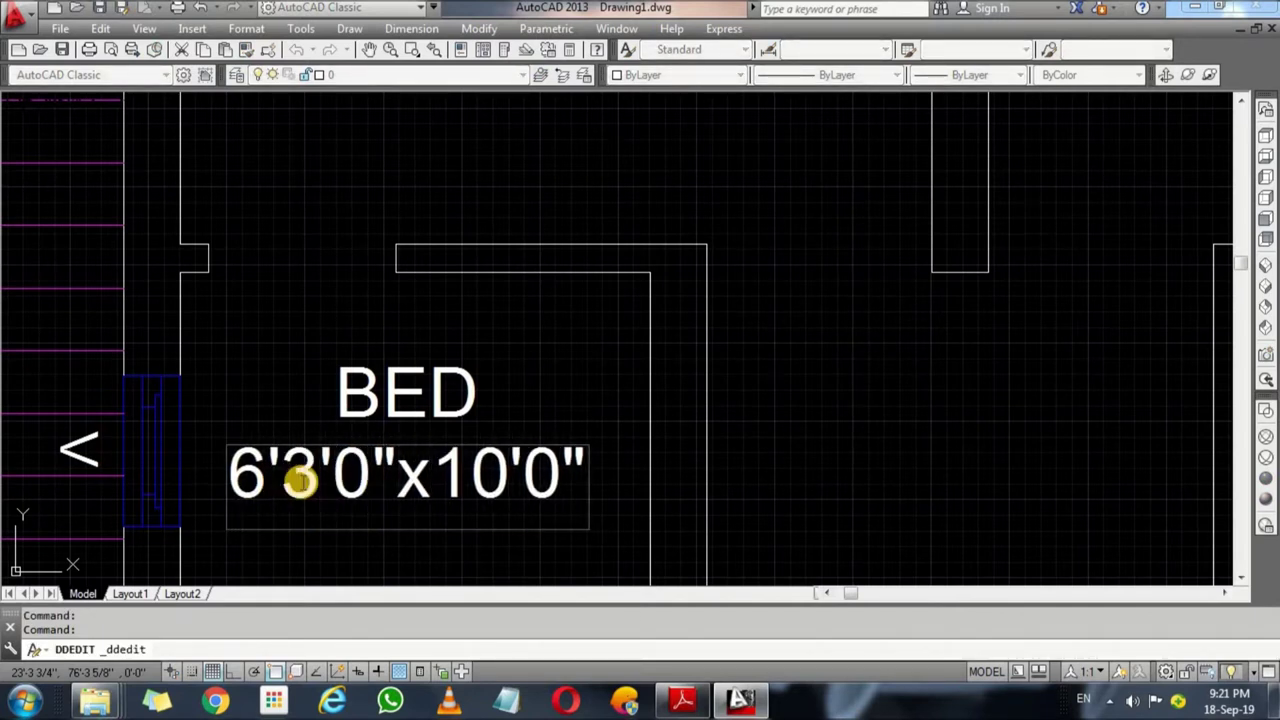
key(BackSpace)
key(BackSpace)
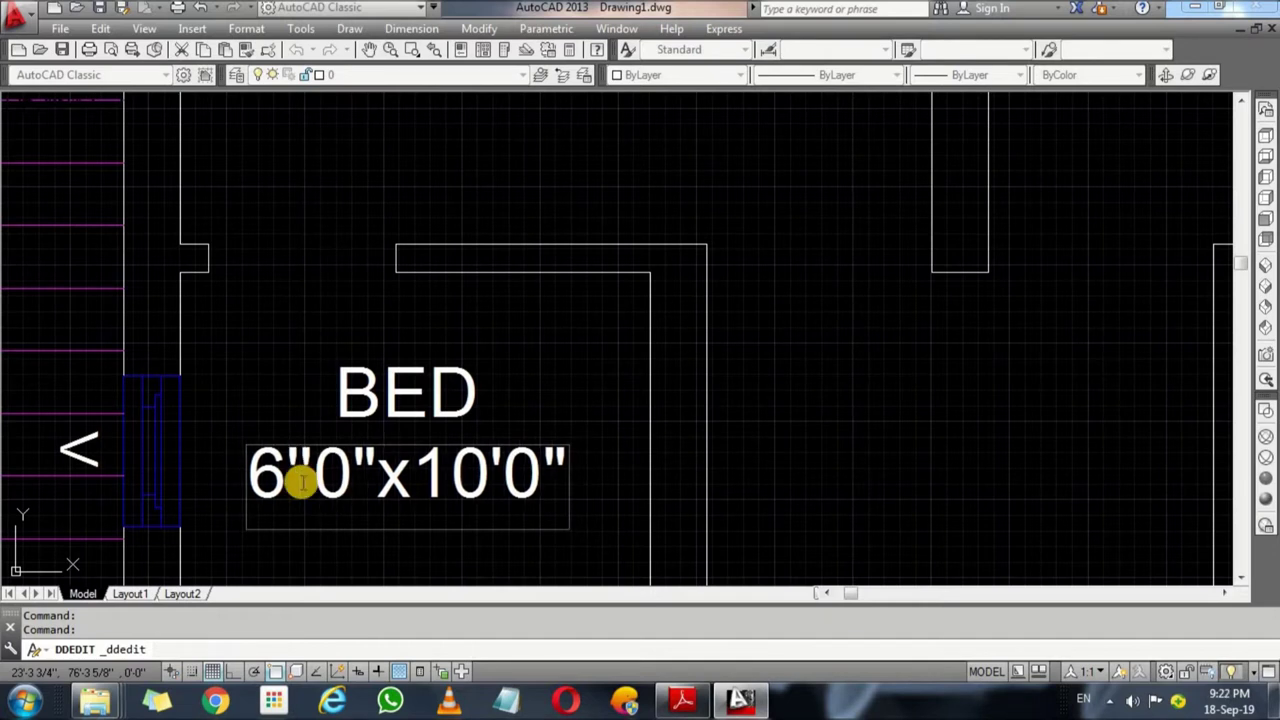
key(BackSpace)
text(')
key(Delete)
text(3)
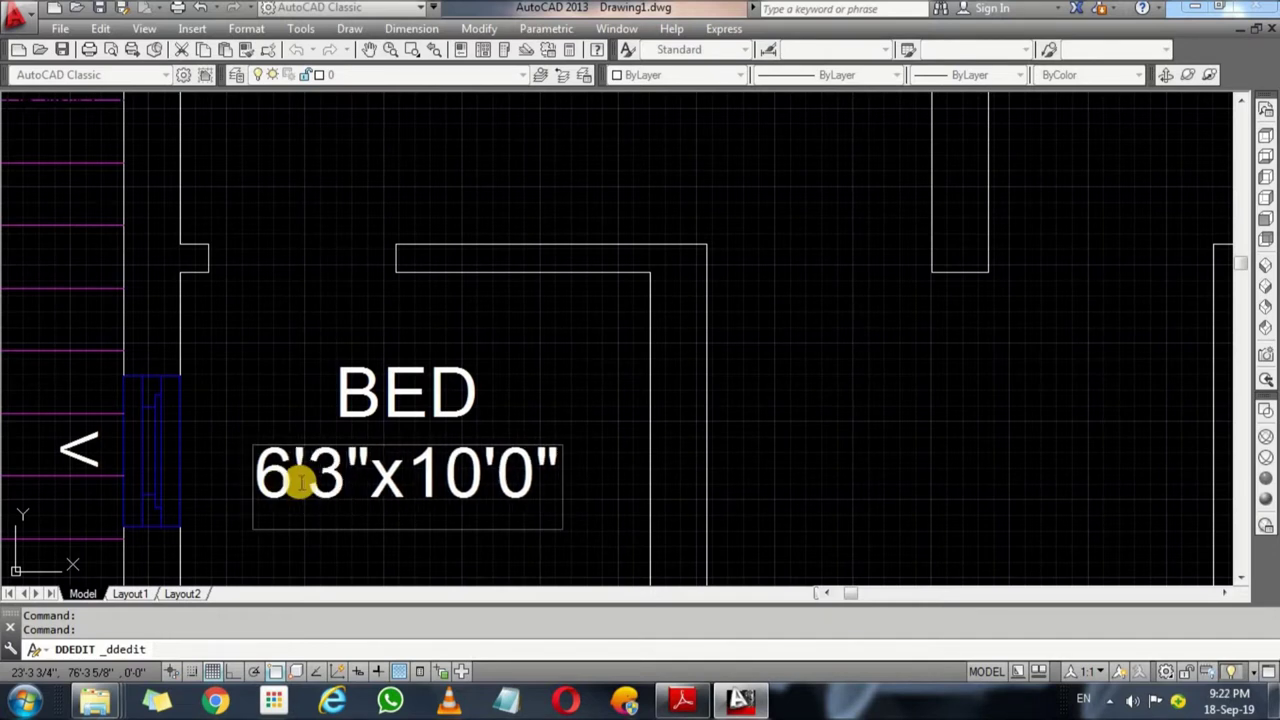
key(Return)
click(682, 700)
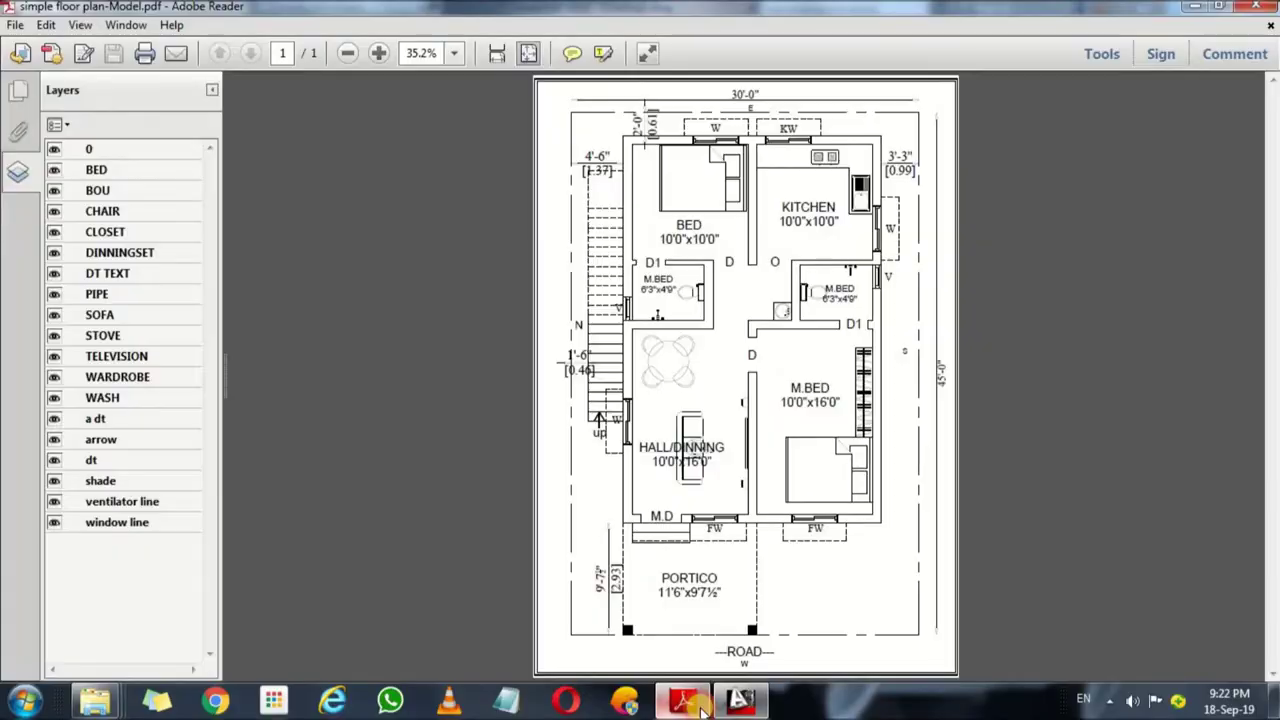
click(700, 705)
Step: Change the copied label's size to 6'3"x4'9" and retype its BED heading as TOILET
click(486, 467)
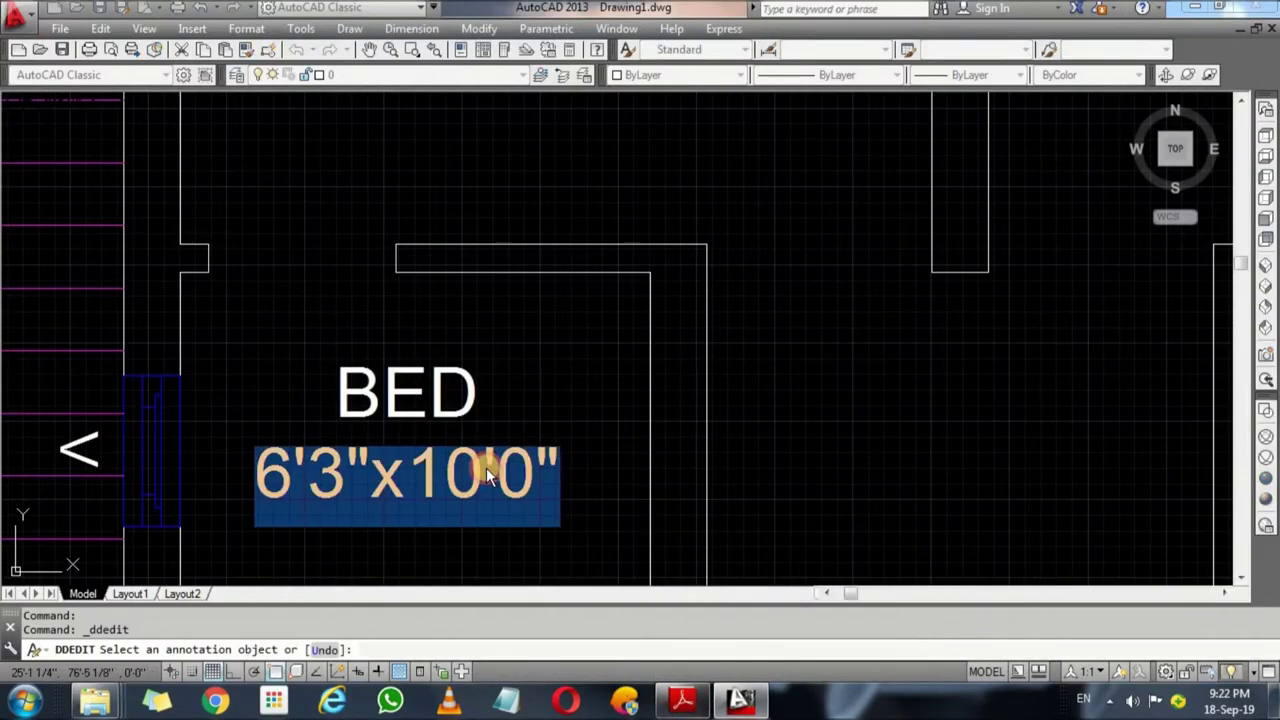
click(487, 467)
key(BackSpace)
key(BackSpace)
text(7)
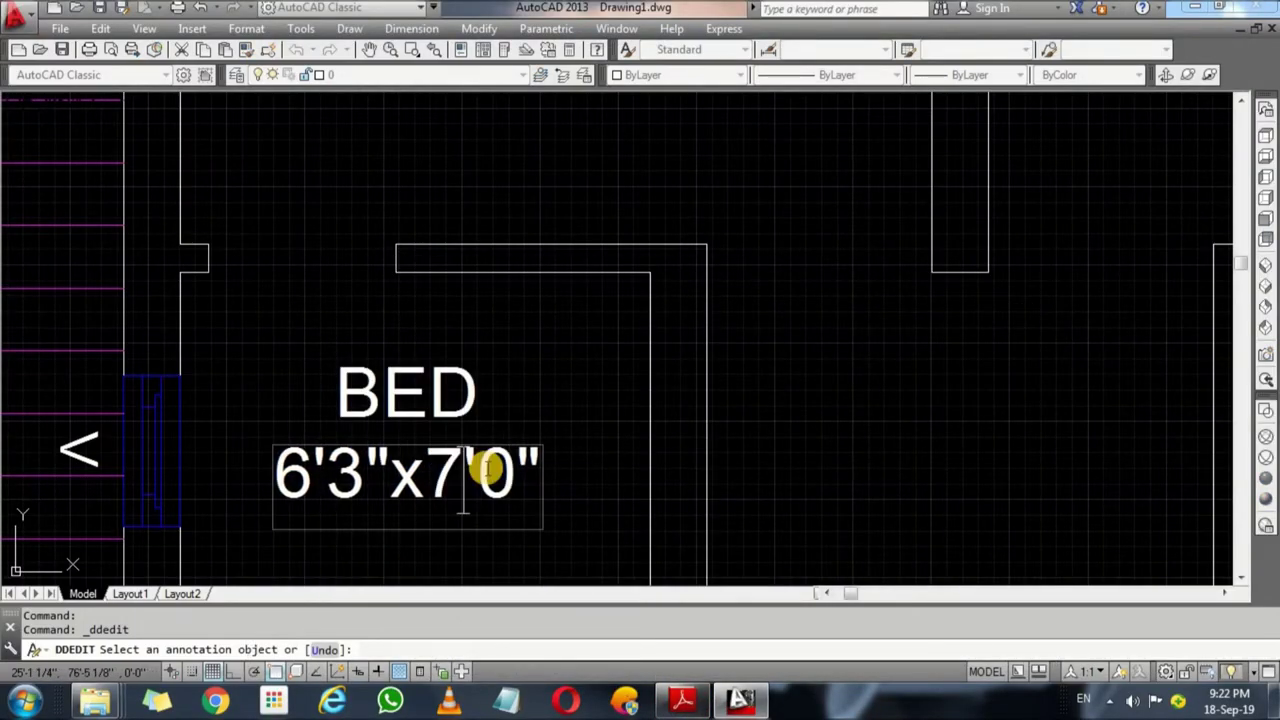
key(BackSpace)
text(7)
key(BackSpace)
text(4)
key(BackSpace)
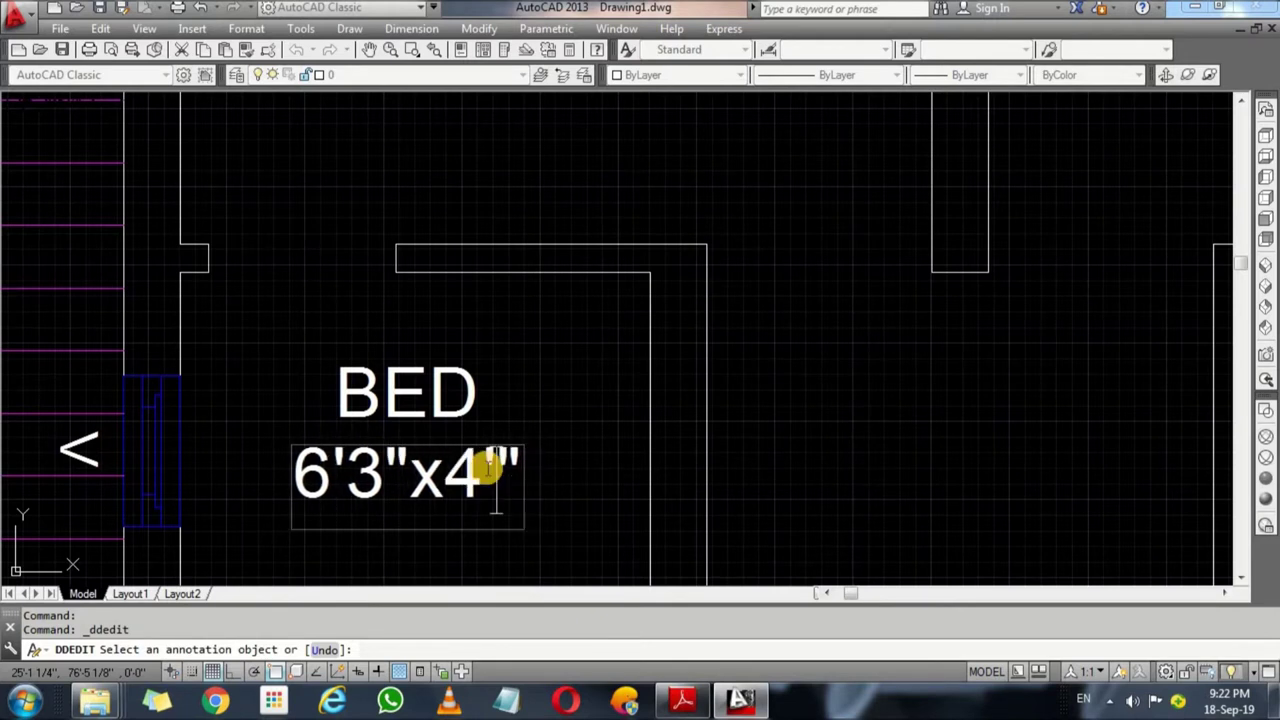
text(9)
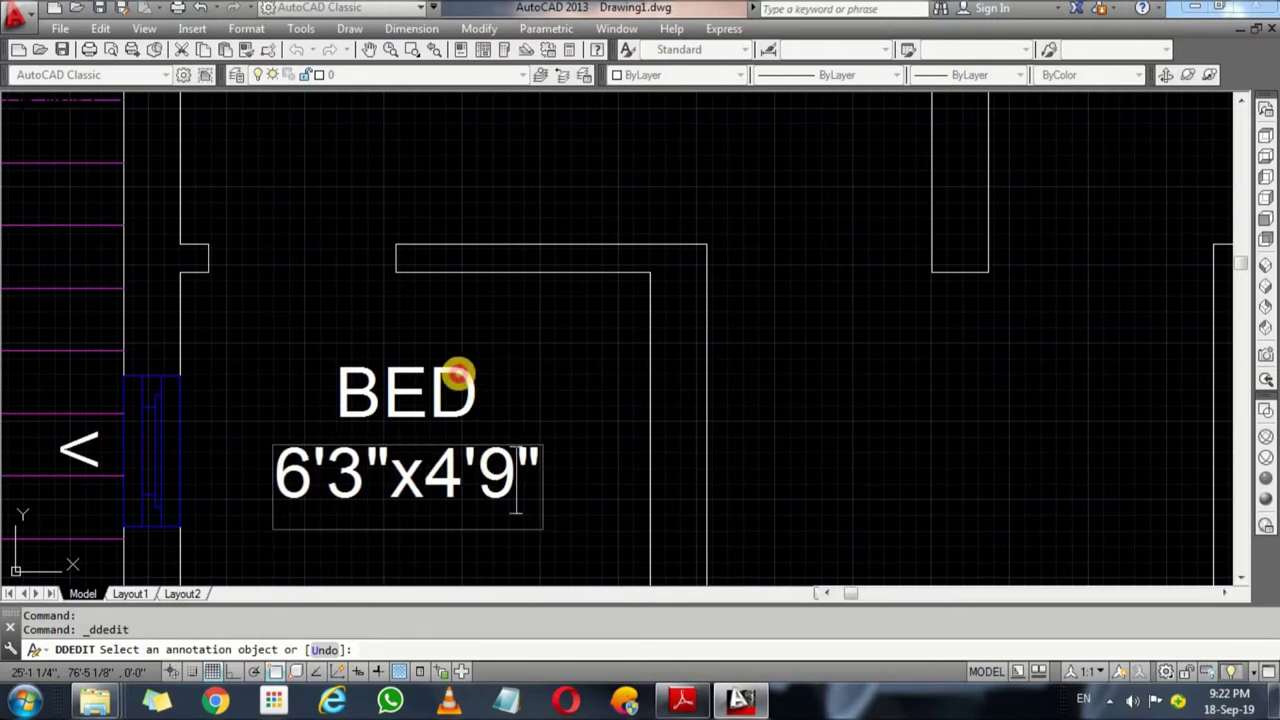
key(Return)
click(440, 382)
text(TOIL)
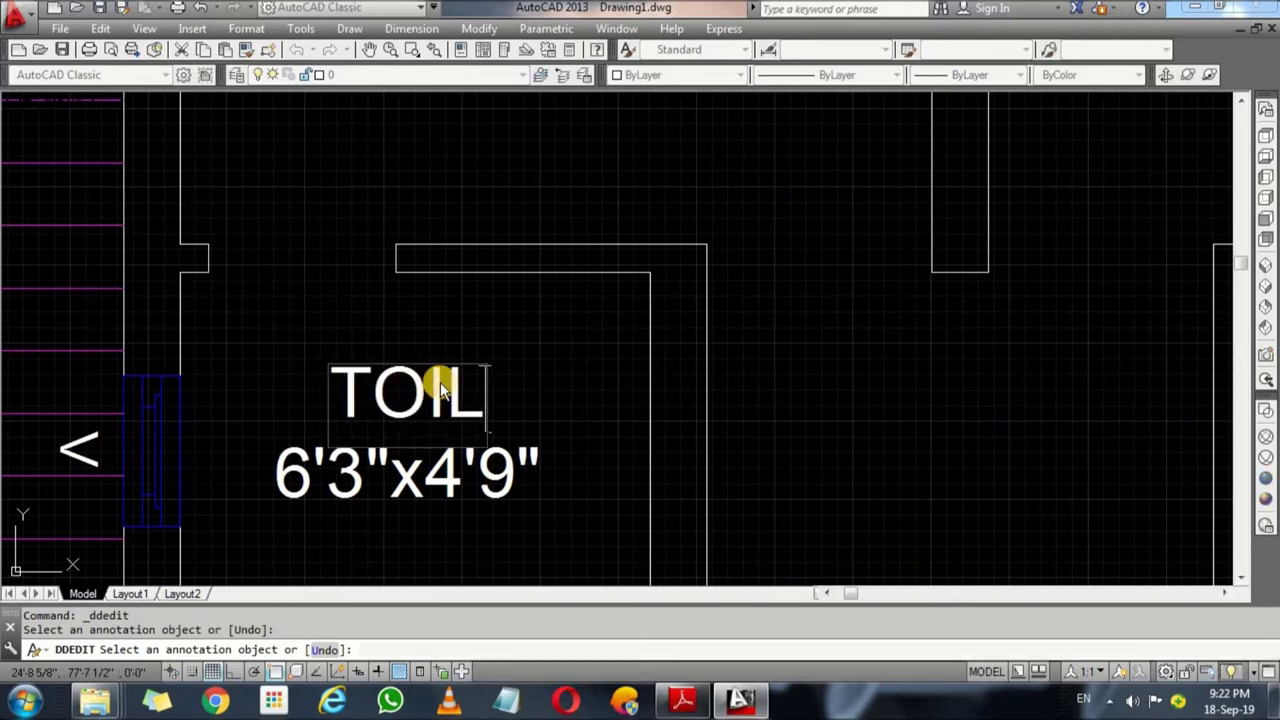
text(ET)
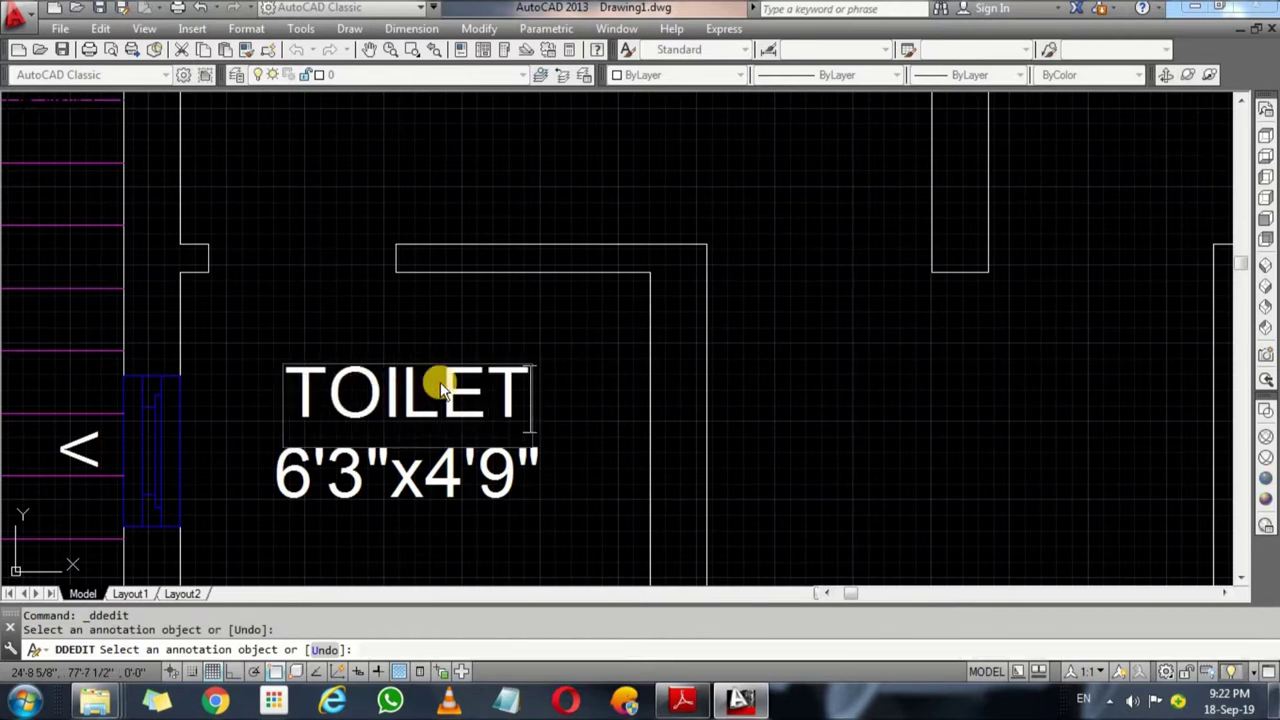
Step: Finish editing the TOILET heading
click(766, 306)
scroll(694, 362, down, 5)
key(Escape)
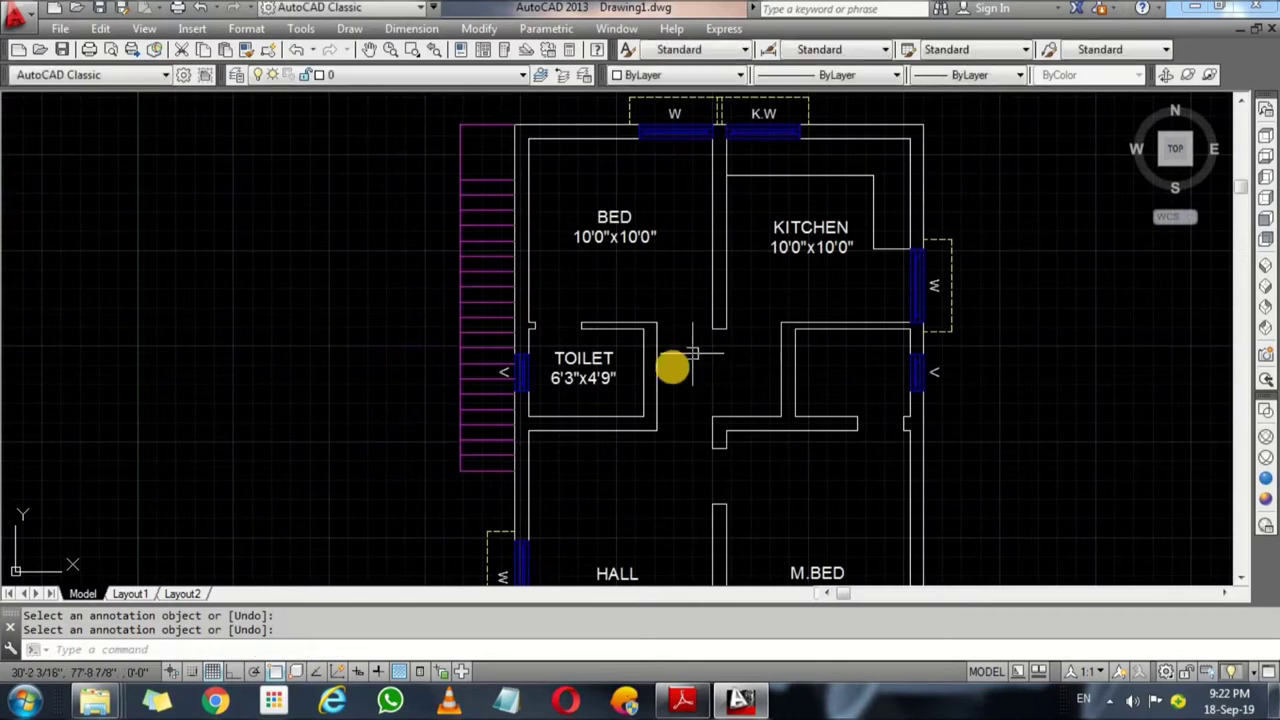
scroll(692, 352, up, 4)
Step: Copy the TOILET label and 6'3"x4'9" size into the right small room
click(424, 352)
text(c)
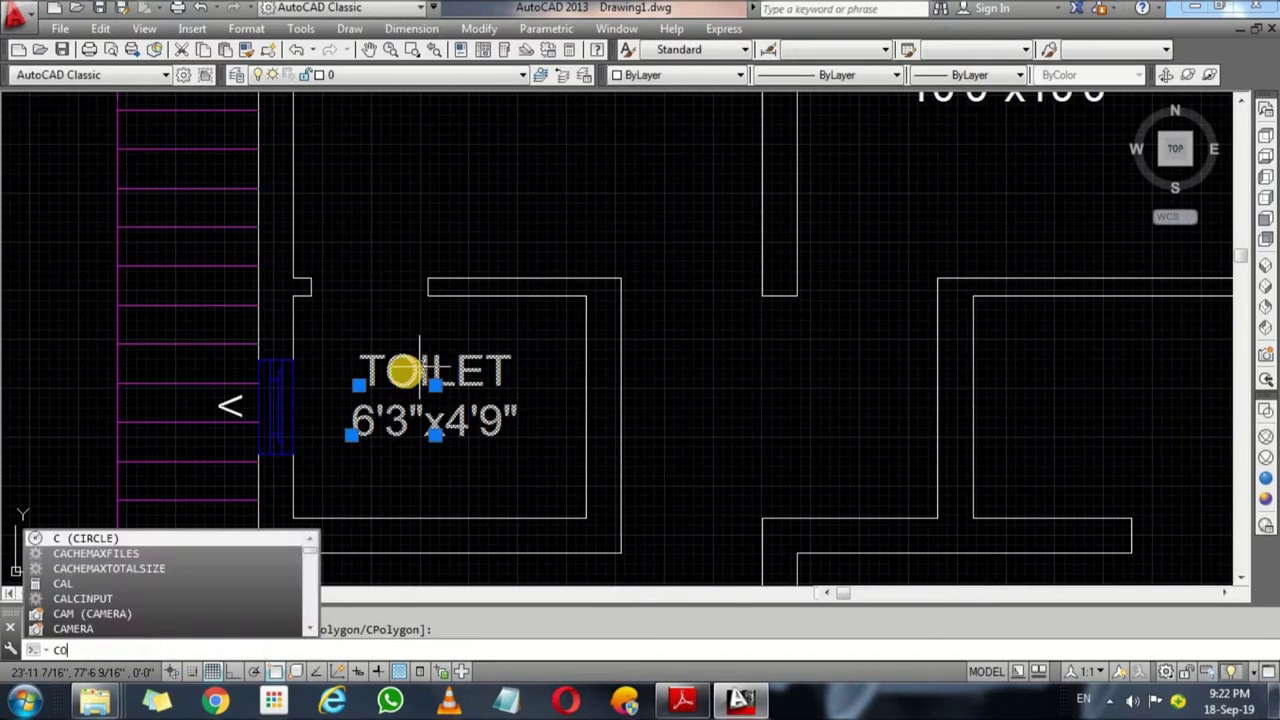
text(o)
key(Return)
click(410, 368)
scroll(586, 366, down, 5)
scroll(823, 371, up, 5)
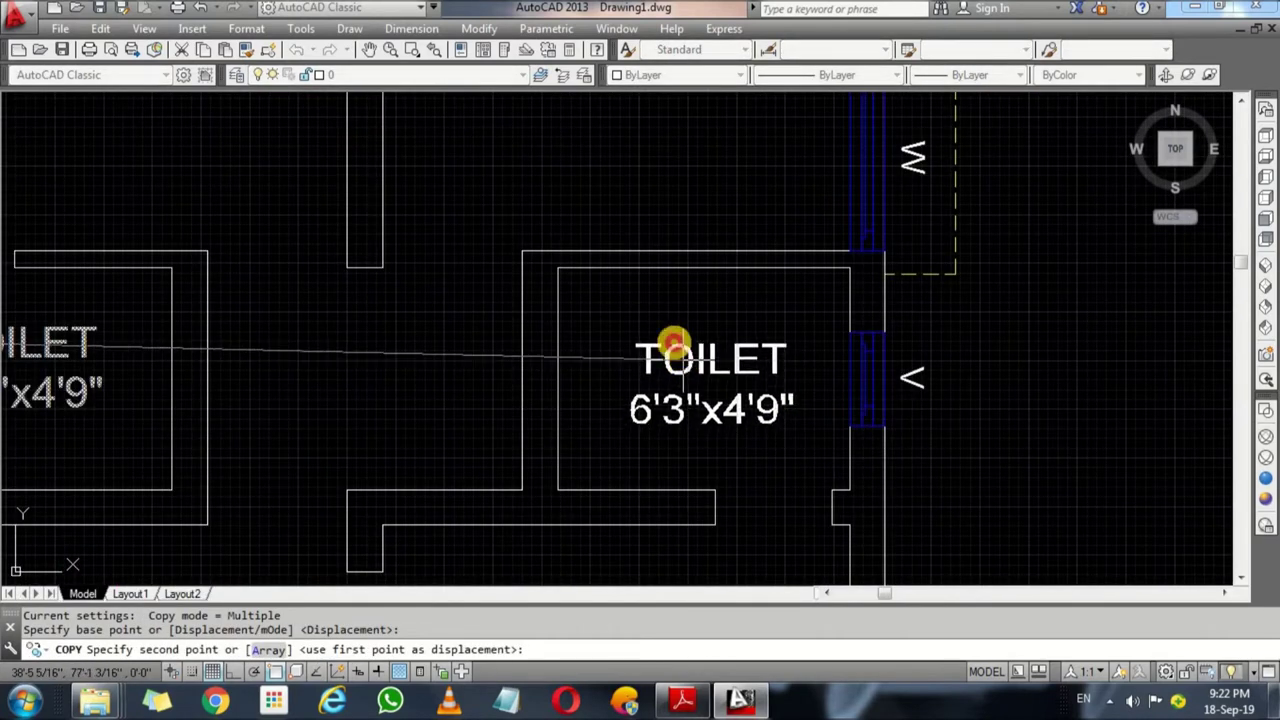
click(671, 343)
key(Return)
scroll(634, 434, down, 5)
scroll(560, 303, up, 3)
Step: Copy the HALL label to the bottom doorway and retype it as the M.D label
click(511, 281)
text(co)
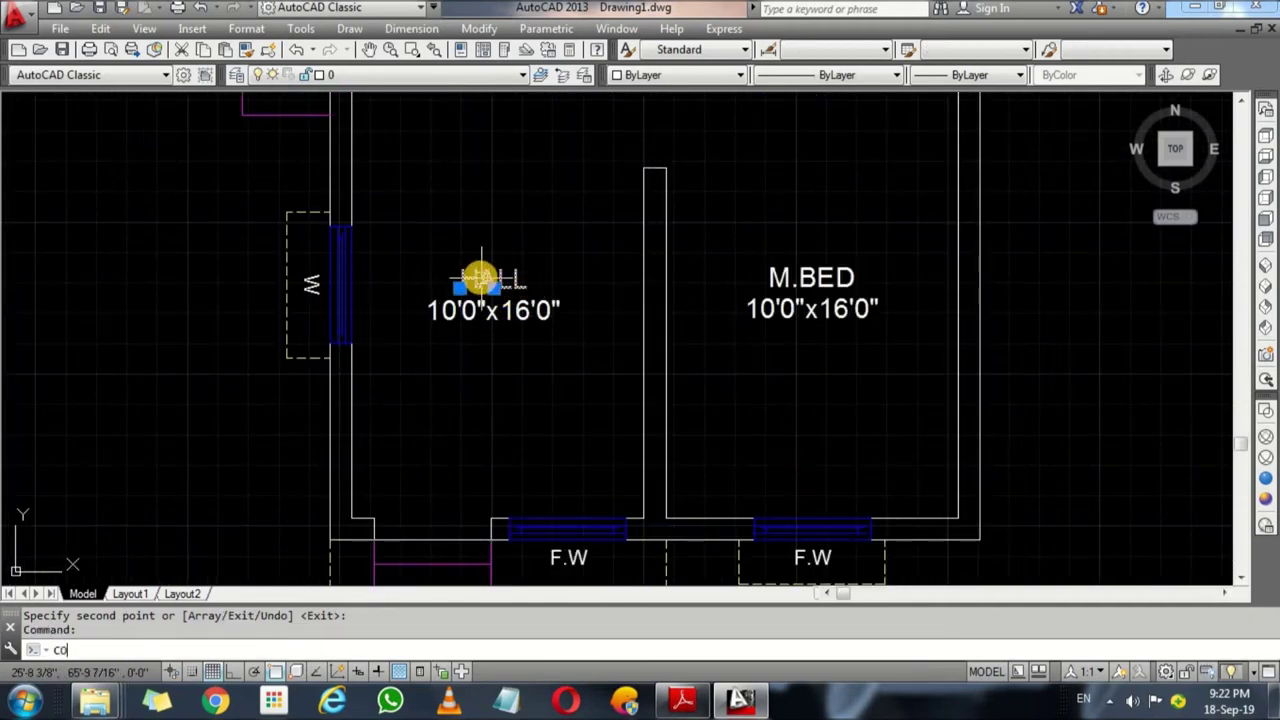
key(Return)
click(405, 478)
scroll(426, 460, up, 1)
scroll(426, 460, up, 2)
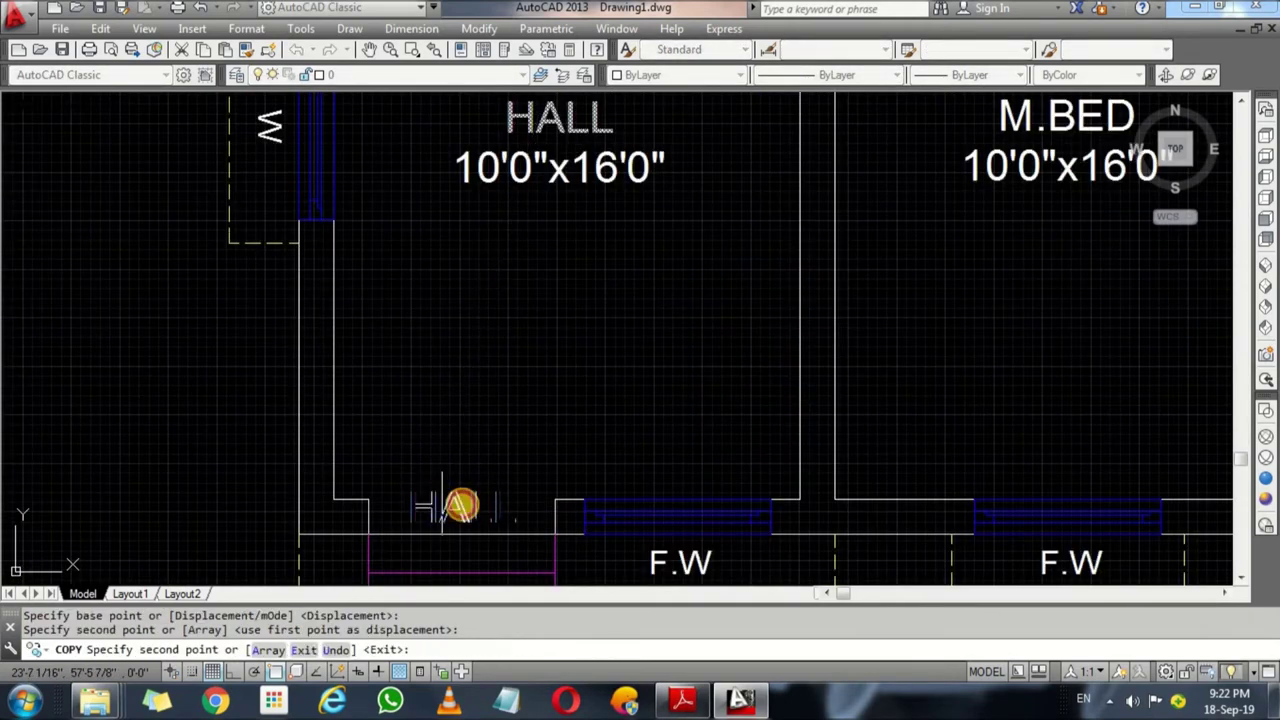
click(461, 505)
key(Return)
double_click(463, 504)
text(M.BED)
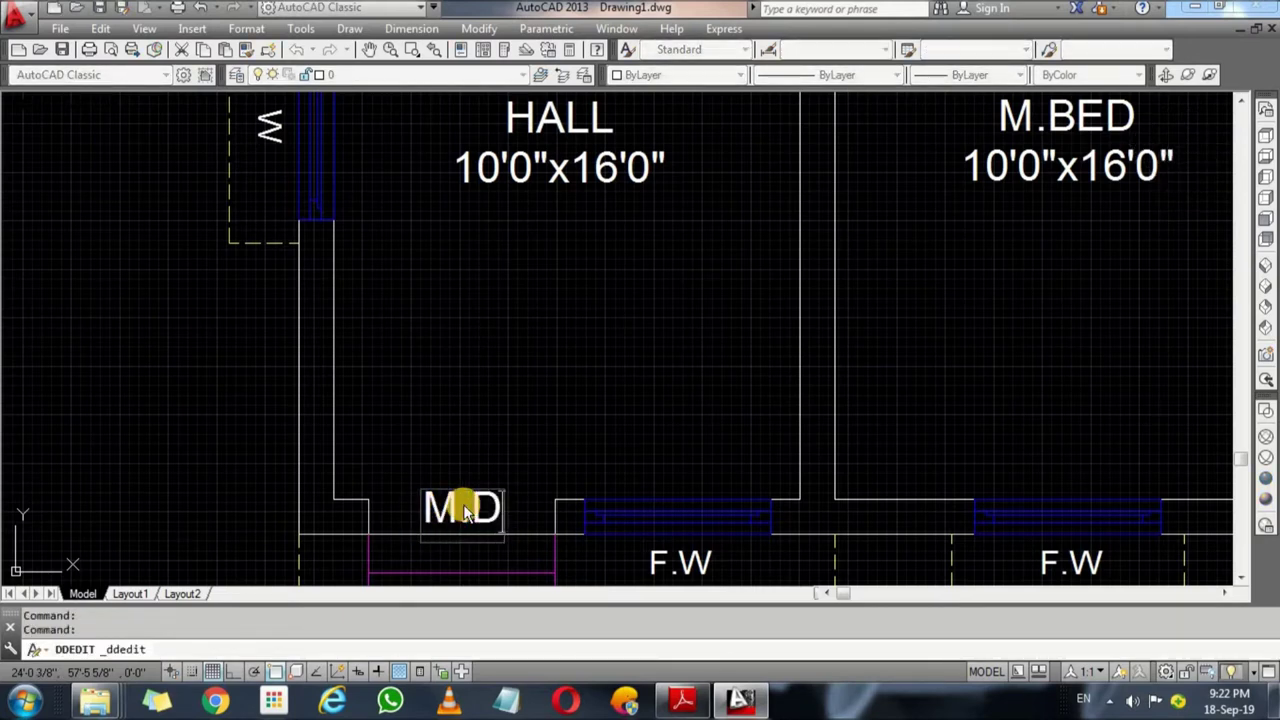
click(491, 497)
key(Return)
Step: Copy the M.D label between the hall and master bedroom and change it to D
text(c)
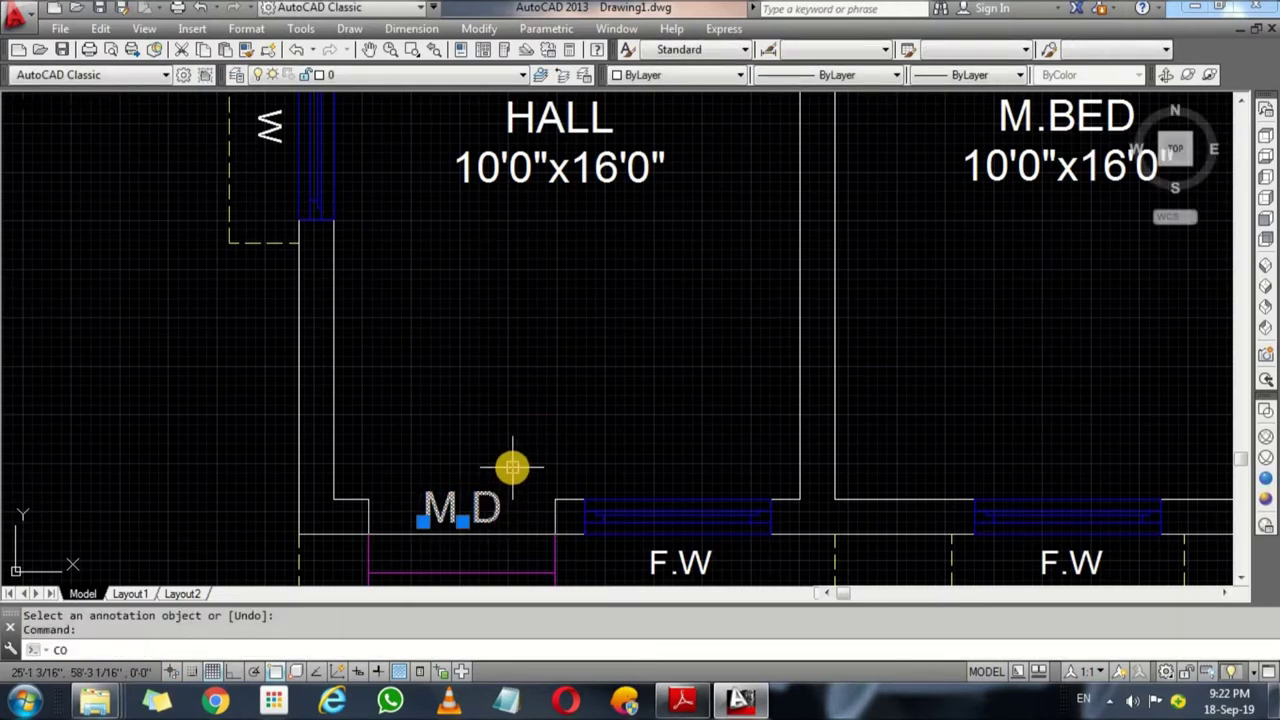
key(Return)
click(463, 492)
scroll(646, 380, down, 2)
scroll(678, 155, up, 2)
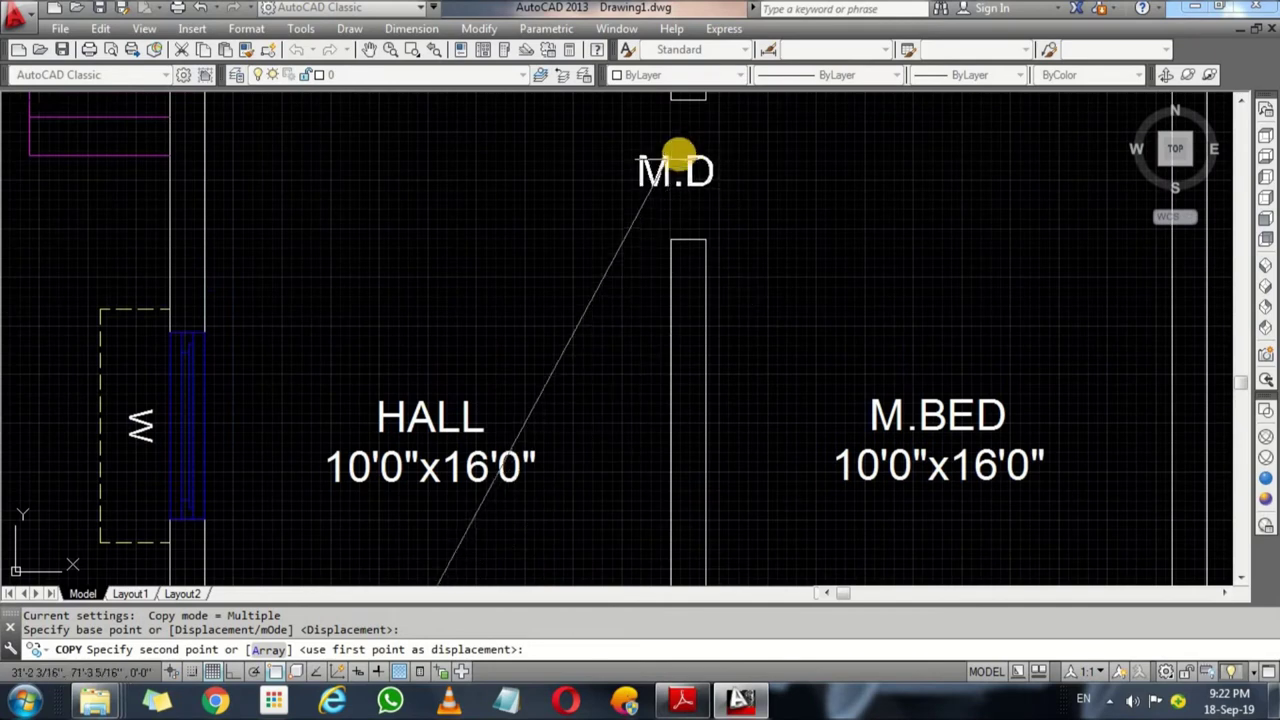
click(680, 156)
key(Return)
double_click(688, 163)
text(D)
click(717, 310)
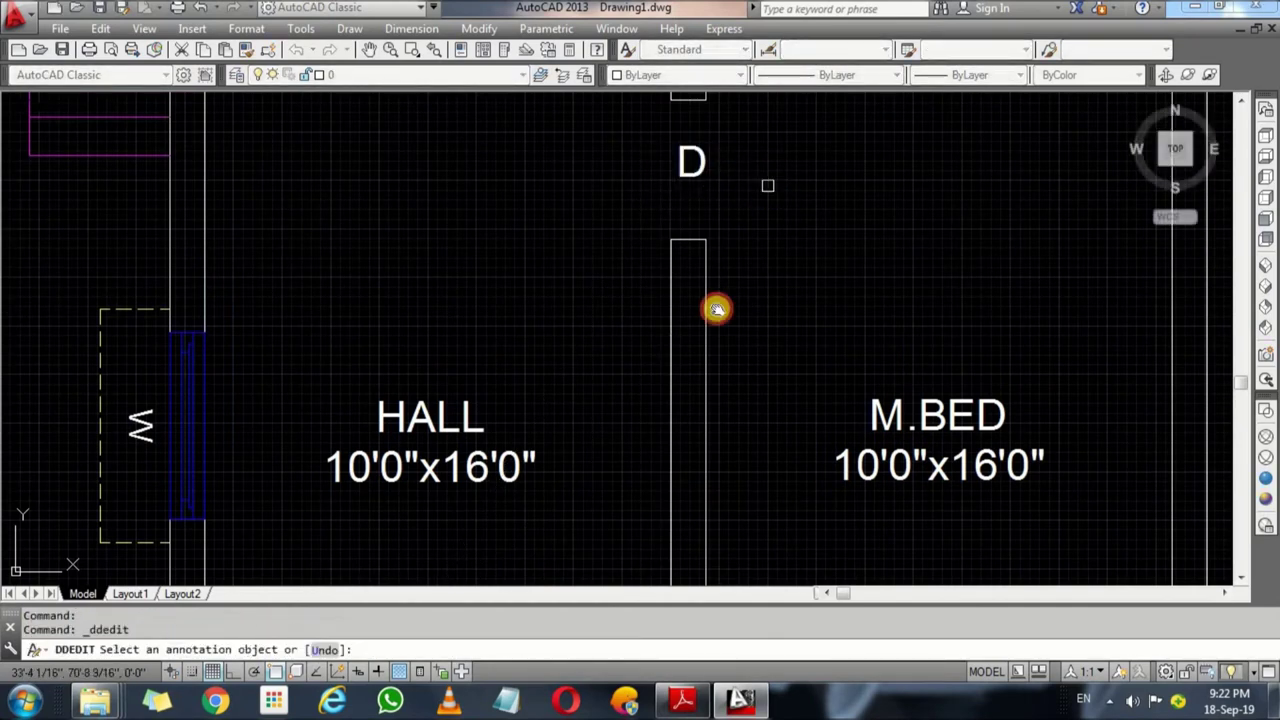
Step: Copy the D label to the right toilet door and change it to D1
scroll(717, 310, down, 2)
scroll(660, 391, up, 2)
click(620, 372)
text(o)
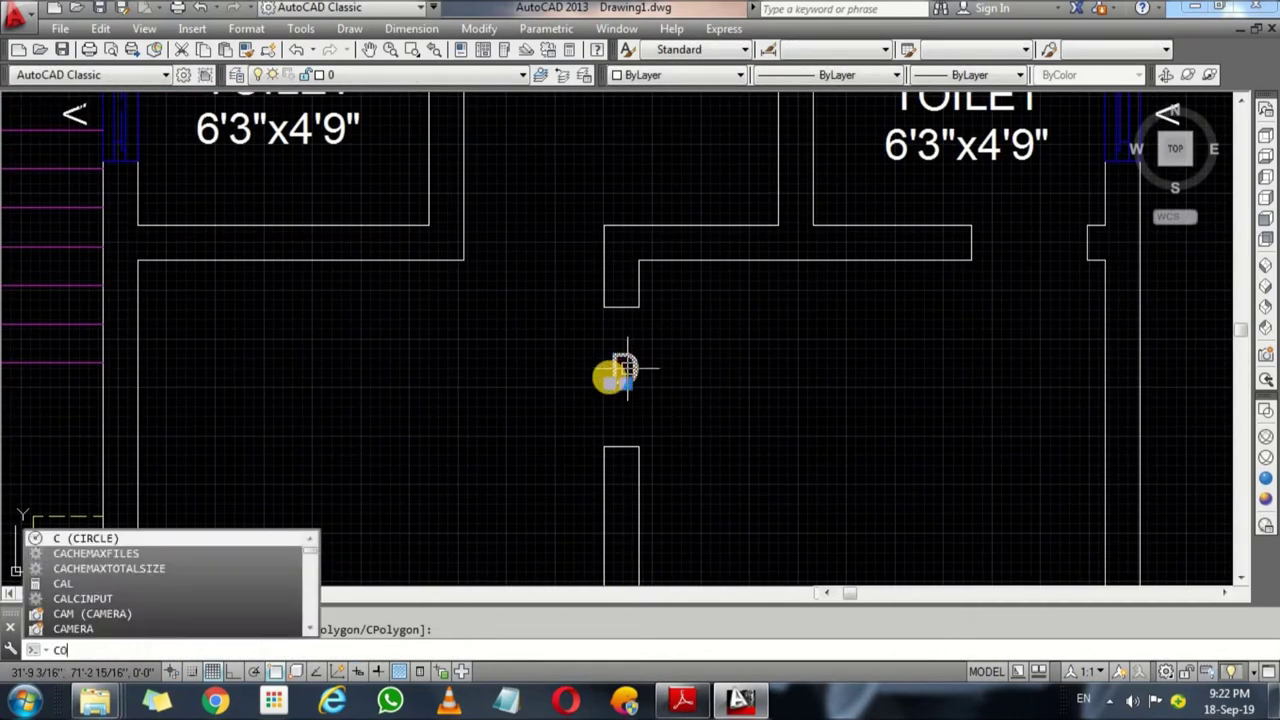
key(Return)
click(614, 381)
click(1024, 262)
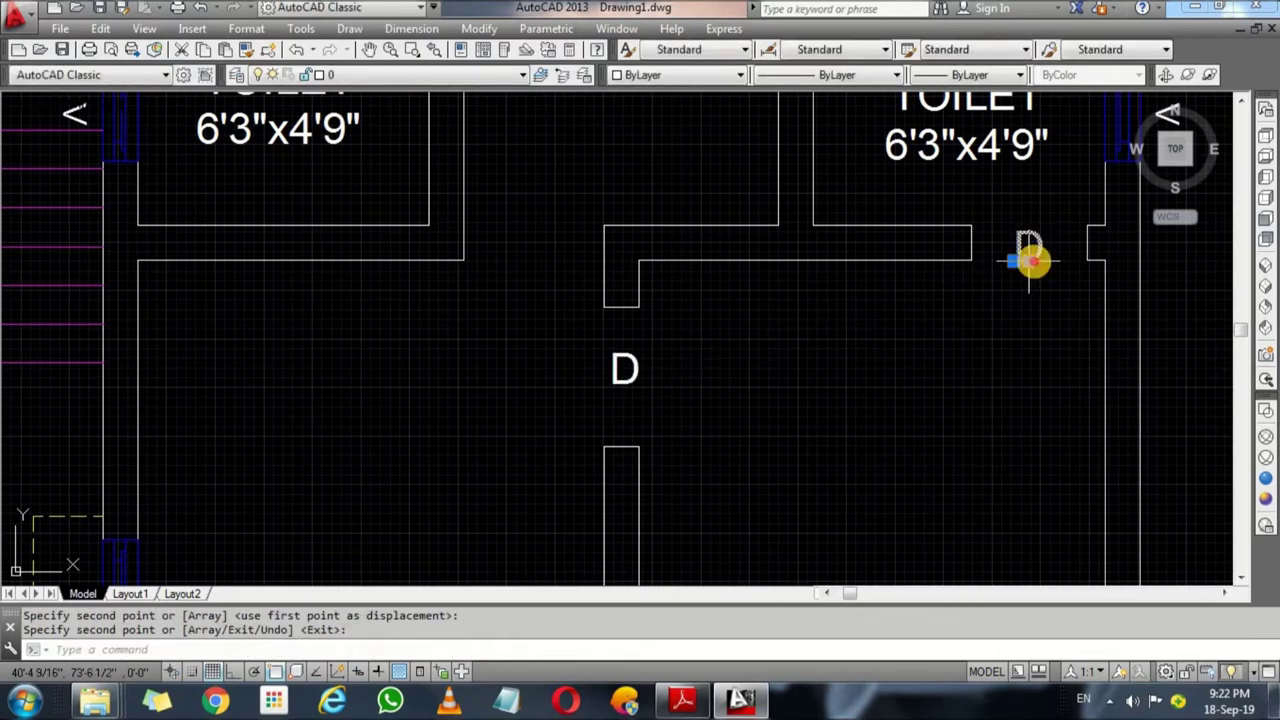
key(Return)
double_click(1026, 255)
text(1)
click(1039, 302)
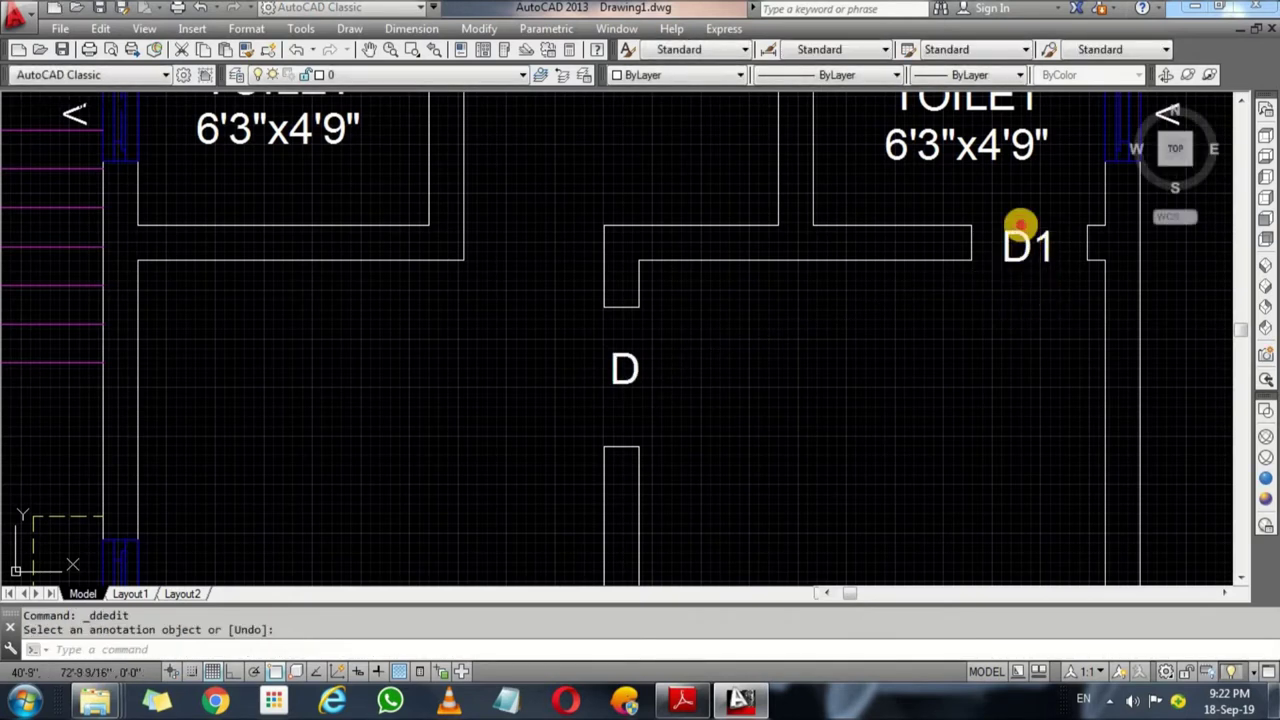
Step: Copy the D1 label to the doorway between the two toilets
click(1000, 255)
text(co)
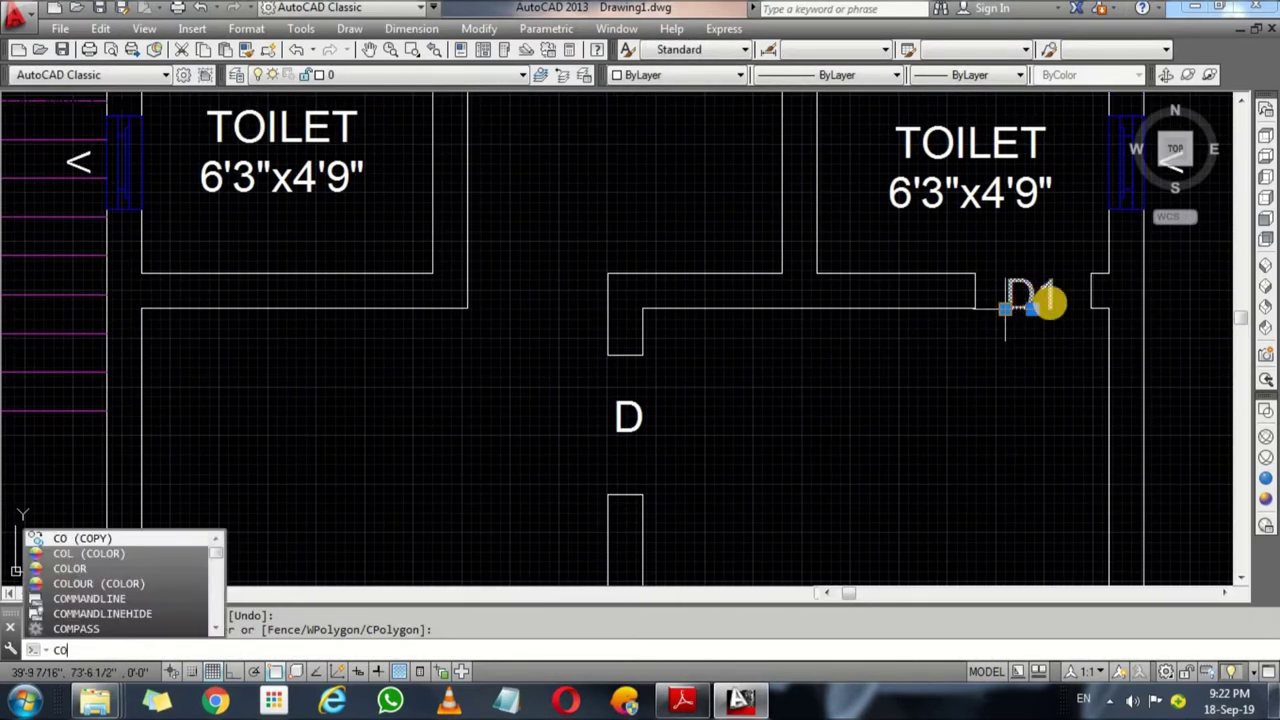
key(Return)
click(1010, 300)
middle_drag(723, 98, 709, 358)
click(706, 314)
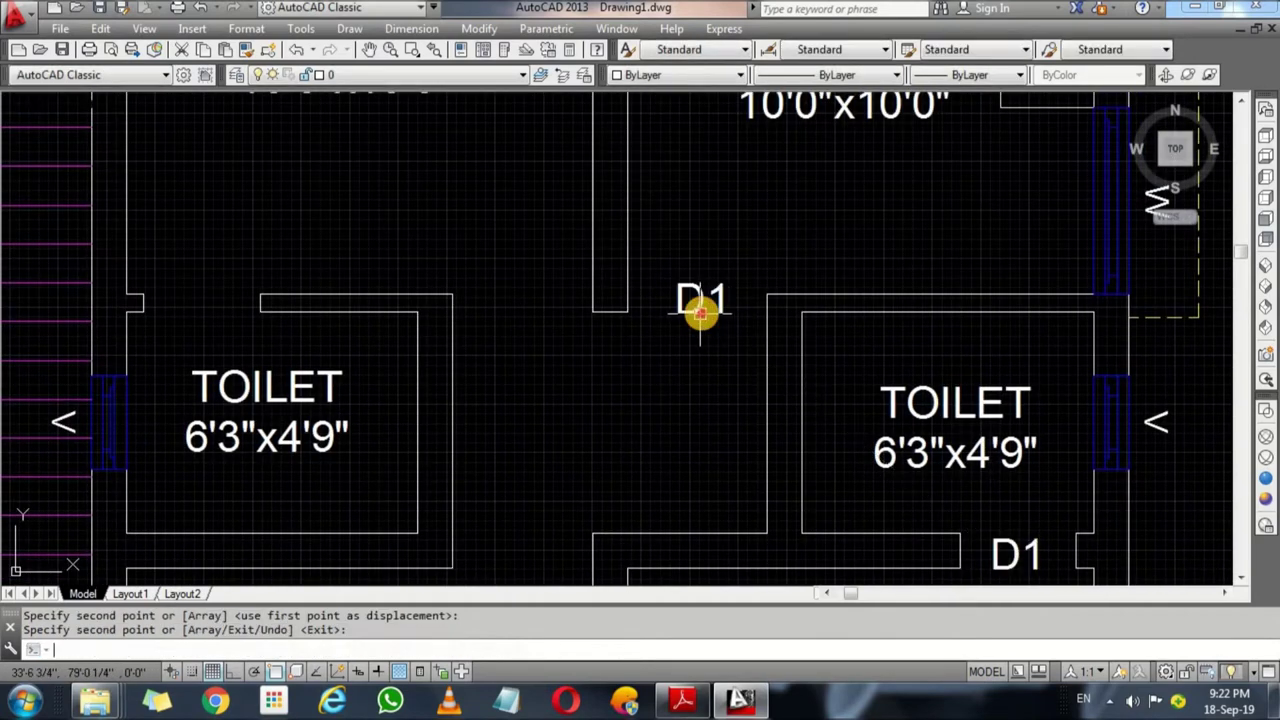
key(Return)
text(o)
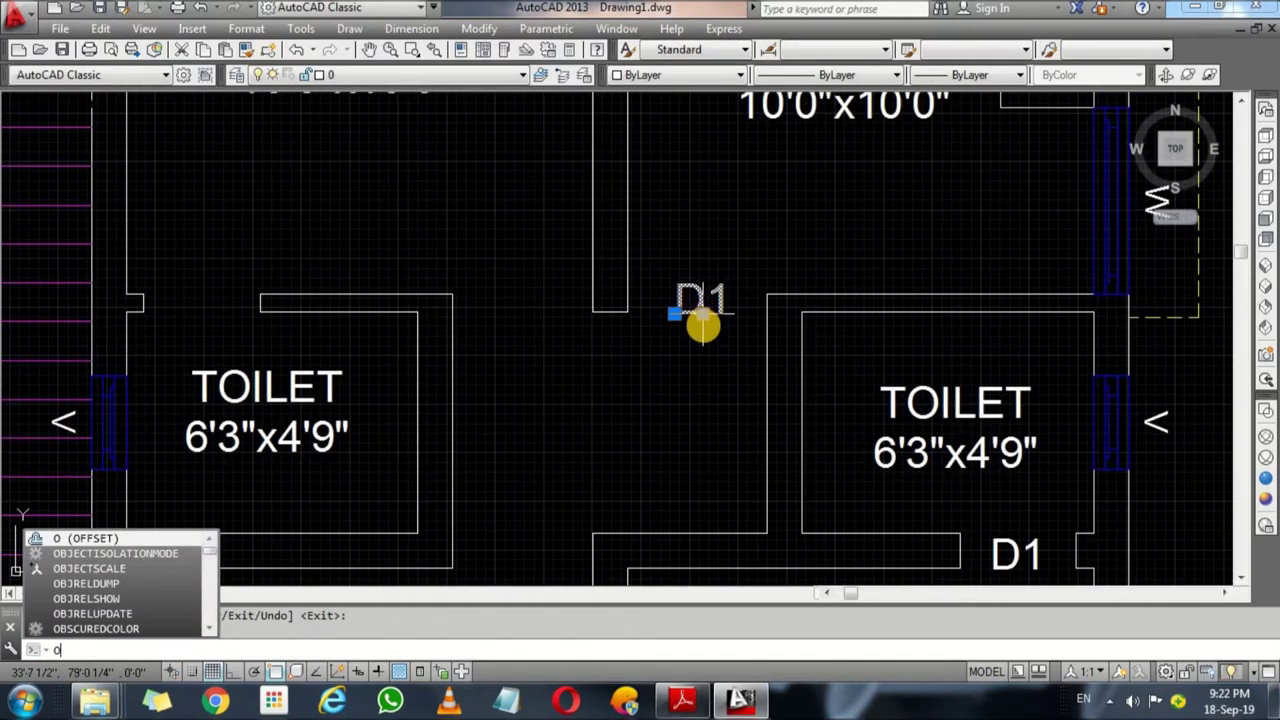
key(BackSpace)
click(702, 316)
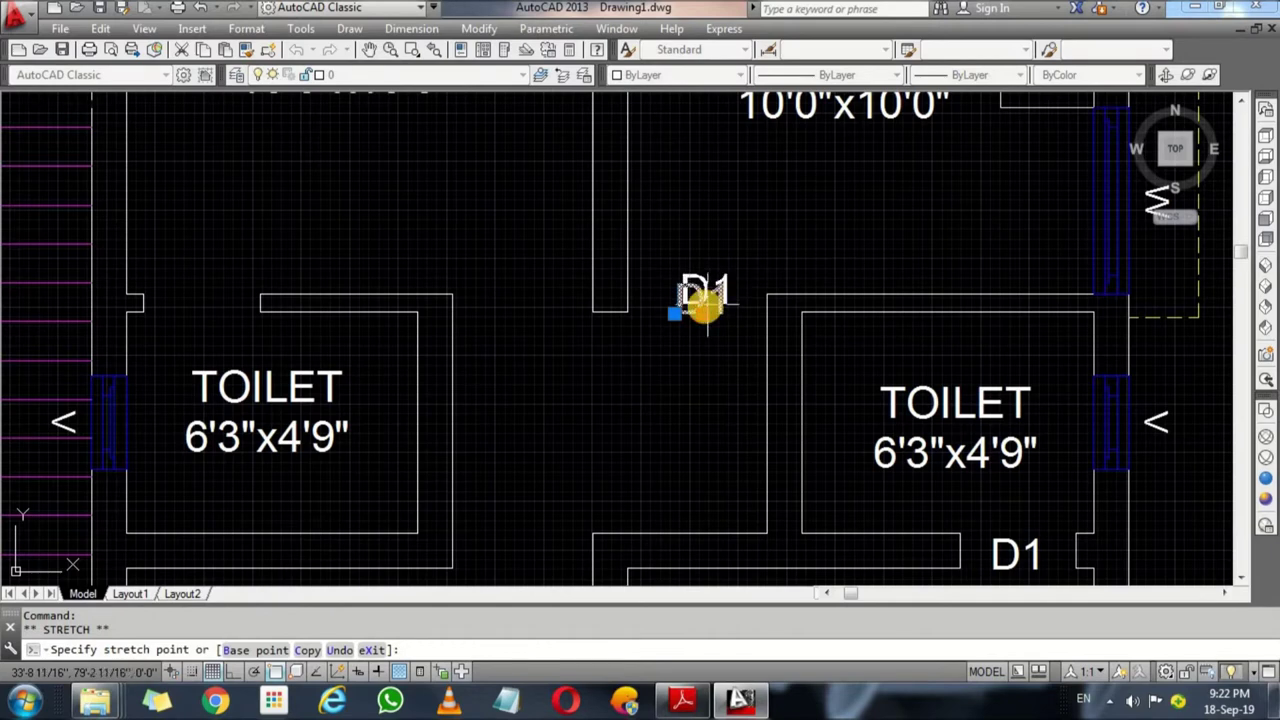
key(Escape)
Step: Rename that copied label to O and clear the stray selection
double_click(706, 298)
text(O)
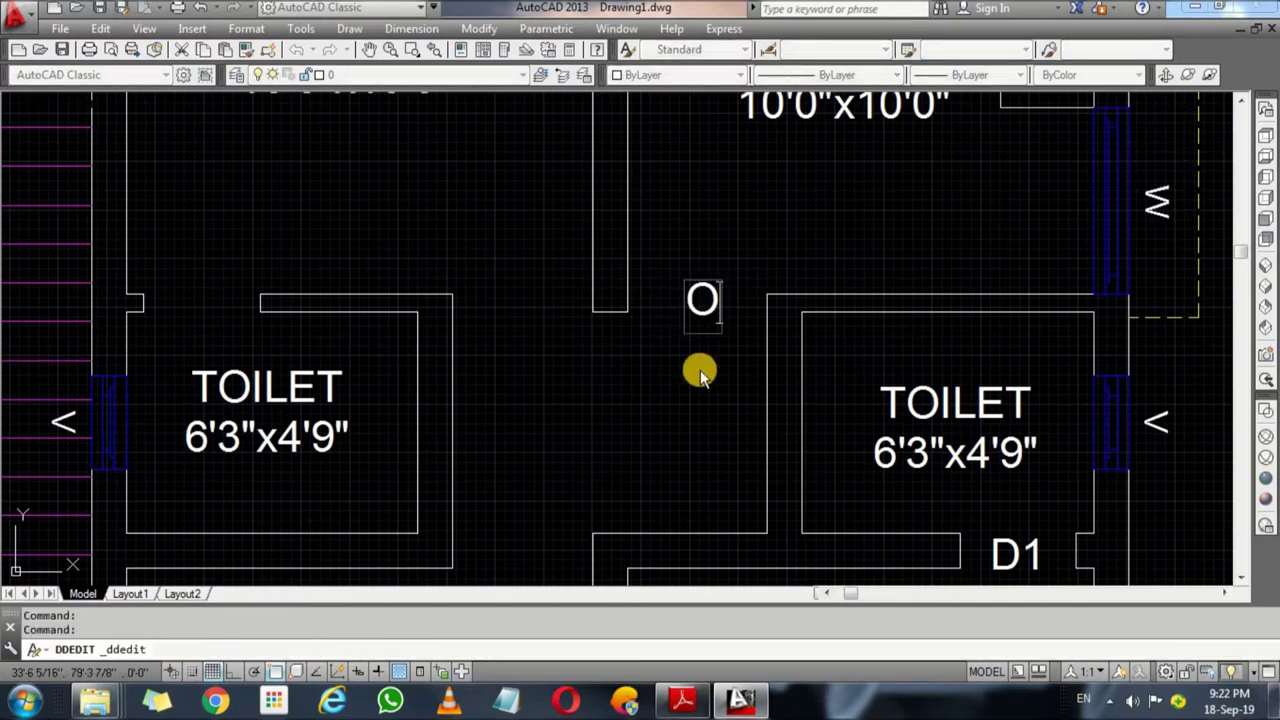
click(700, 375)
key(Return)
click(703, 303)
click(634, 411)
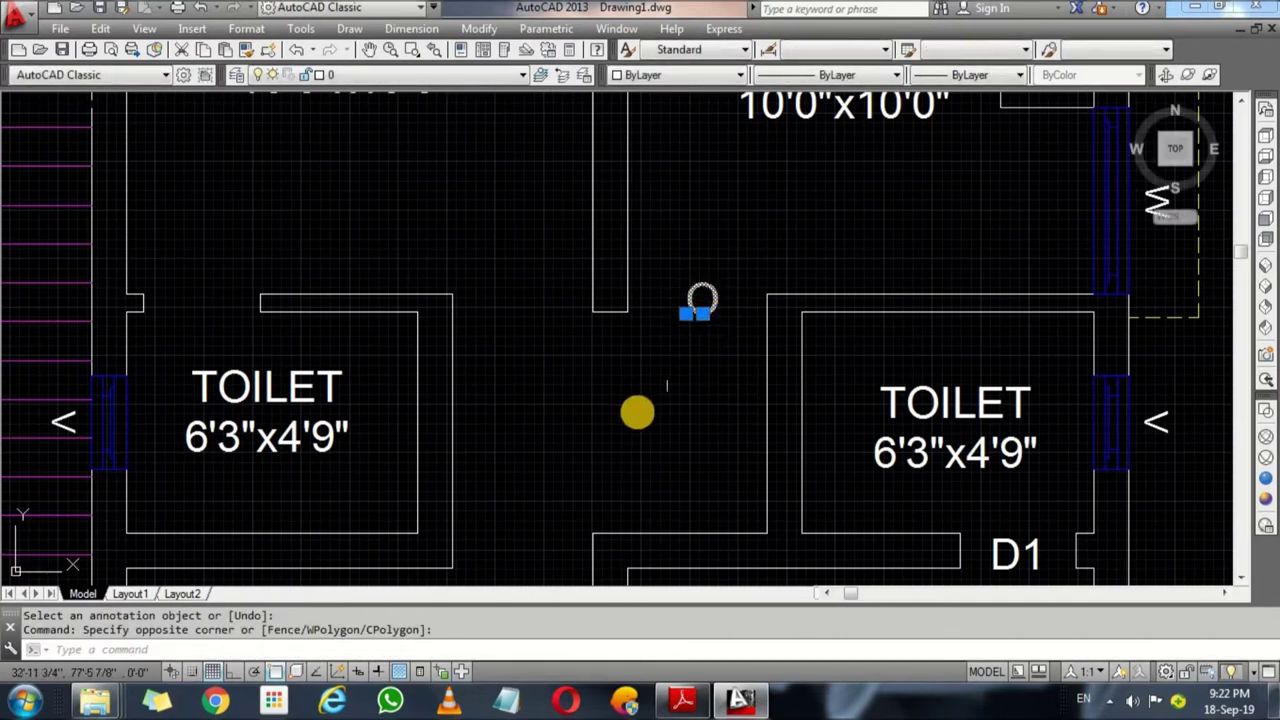
key(Escape)
Step: Copy the D label to the bedroom door and D1 to the left toilet door
middle_drag(634, 580, 622, 410)
key(Escape)
click(612, 505)
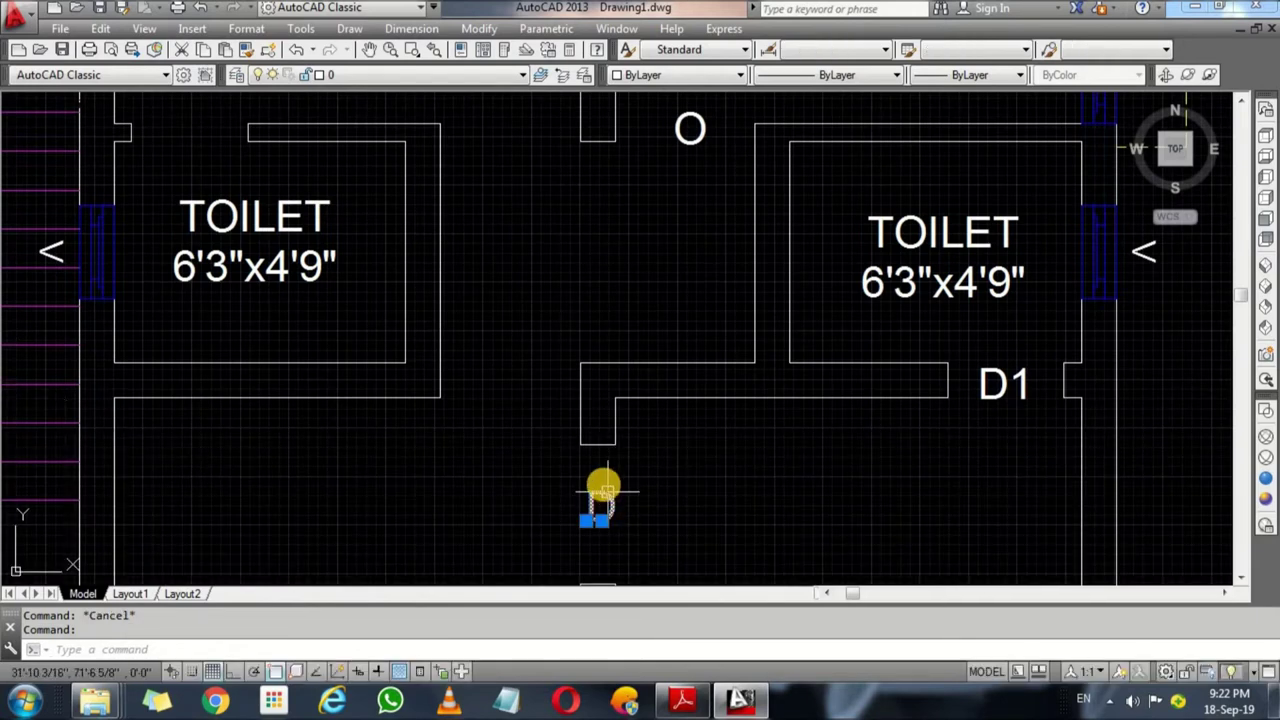
text(co)
key(Return)
click(598, 488)
middle_drag(501, 124, 528, 220)
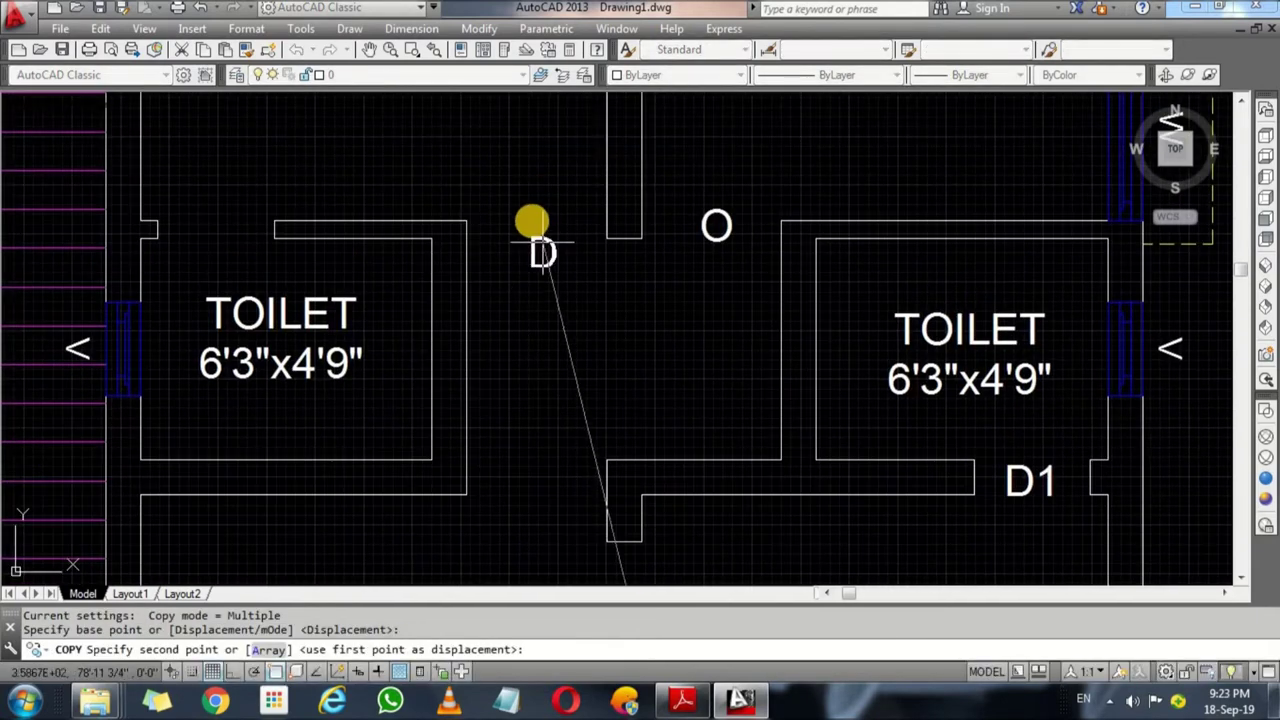
click(531, 220)
key(Return)
key(Return)
click(1030, 487)
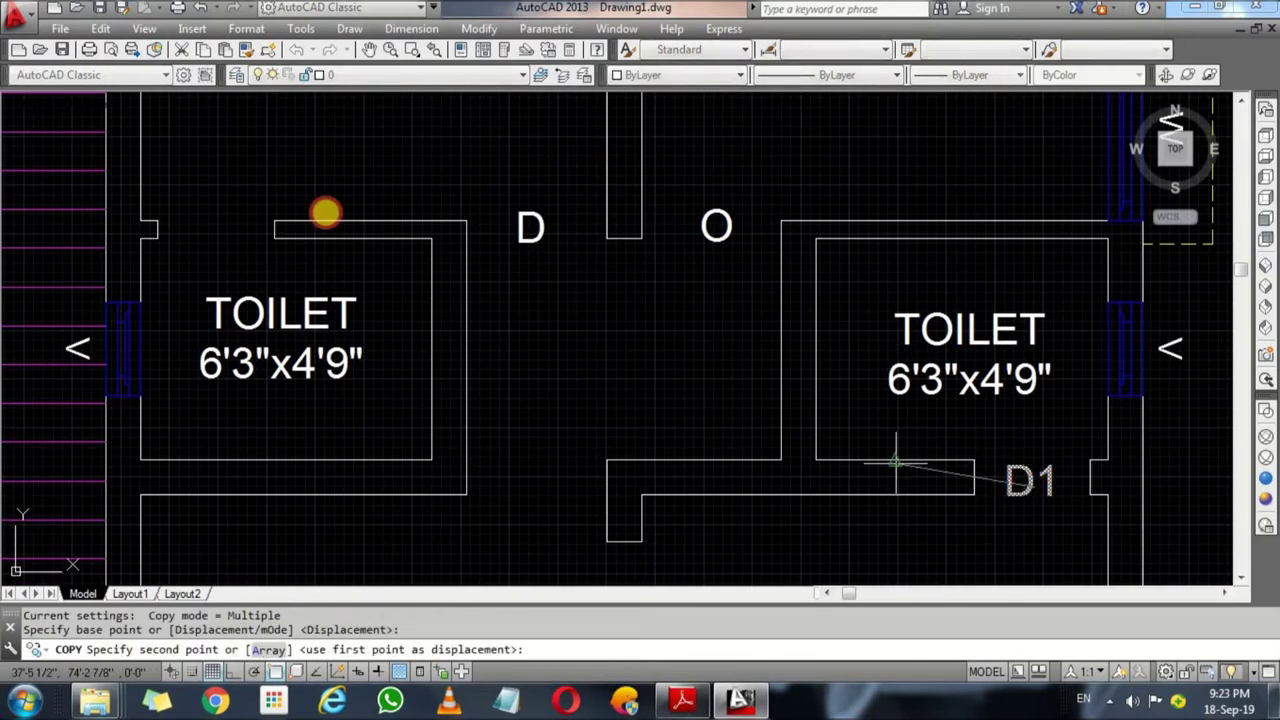
click(232, 222)
scroll(334, 243, down, 4)
Step: Copy the HALL label into the dashed portico area below the main door
middle_drag(389, 307, 389, 291)
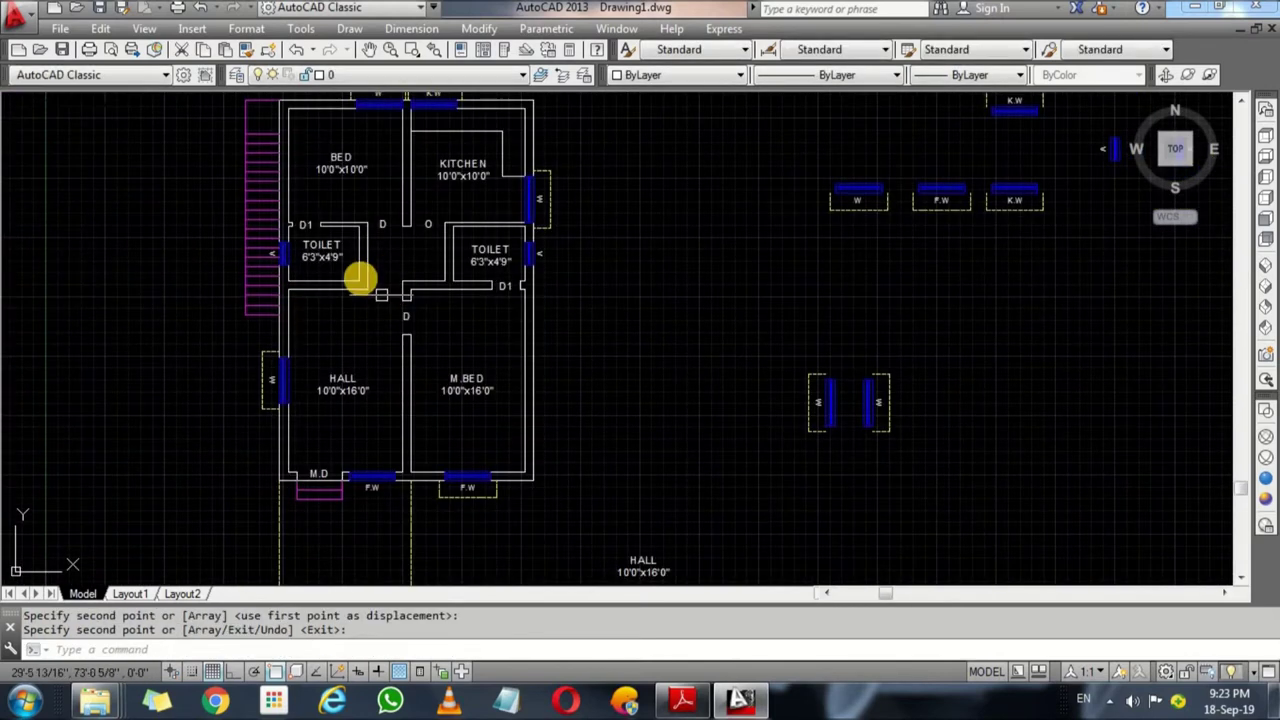
middle_drag(386, 474, 434, 450)
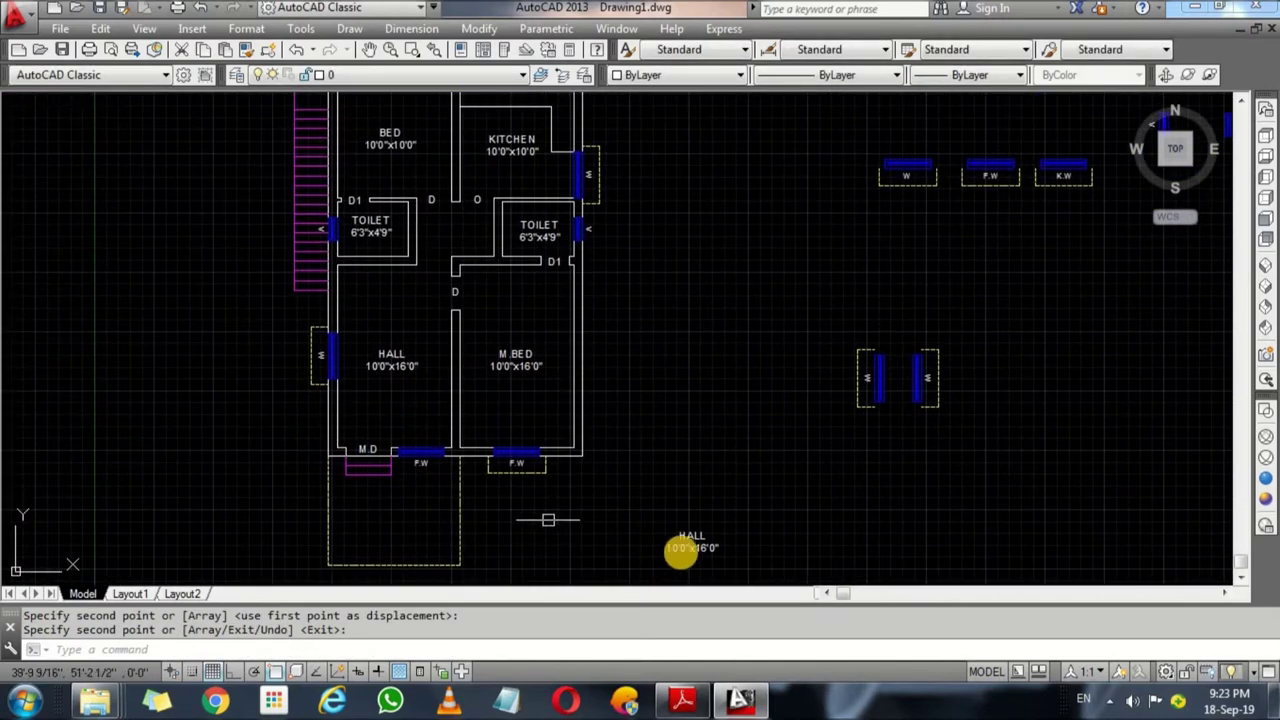
click(437, 410)
text(C)
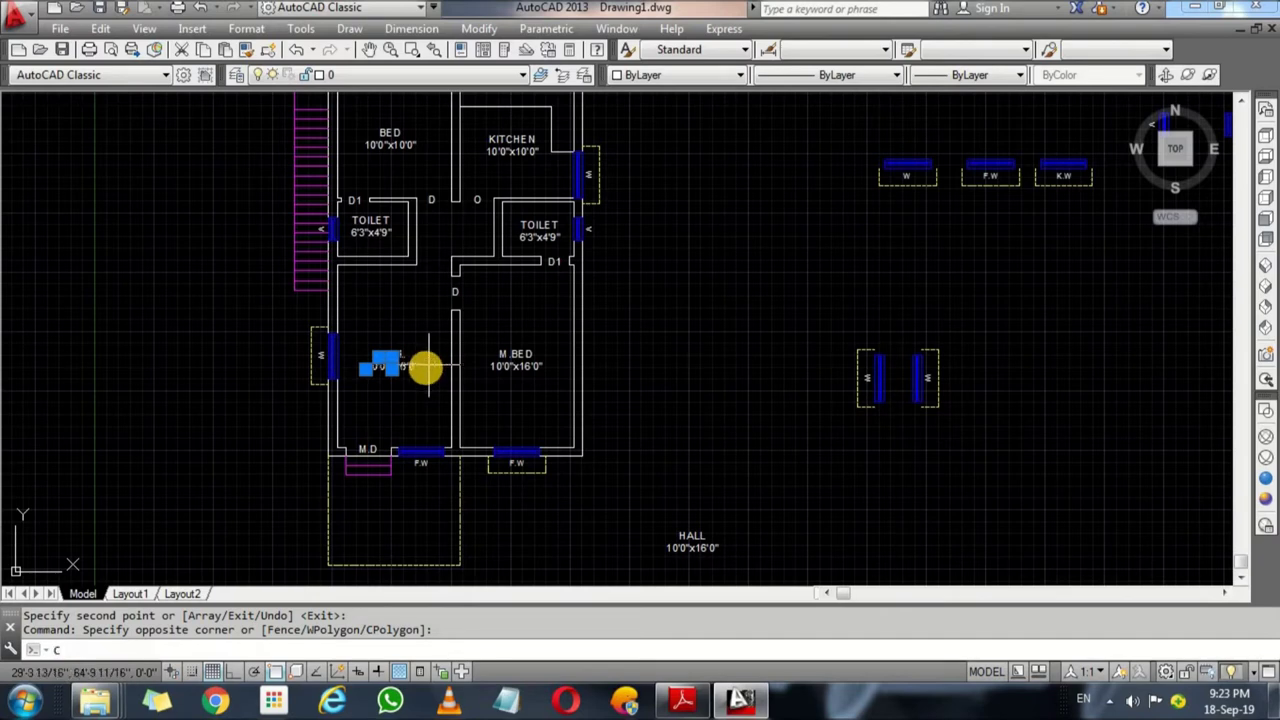
text(o)
key(Return)
click(394, 366)
middle_drag(396, 532, 398, 478)
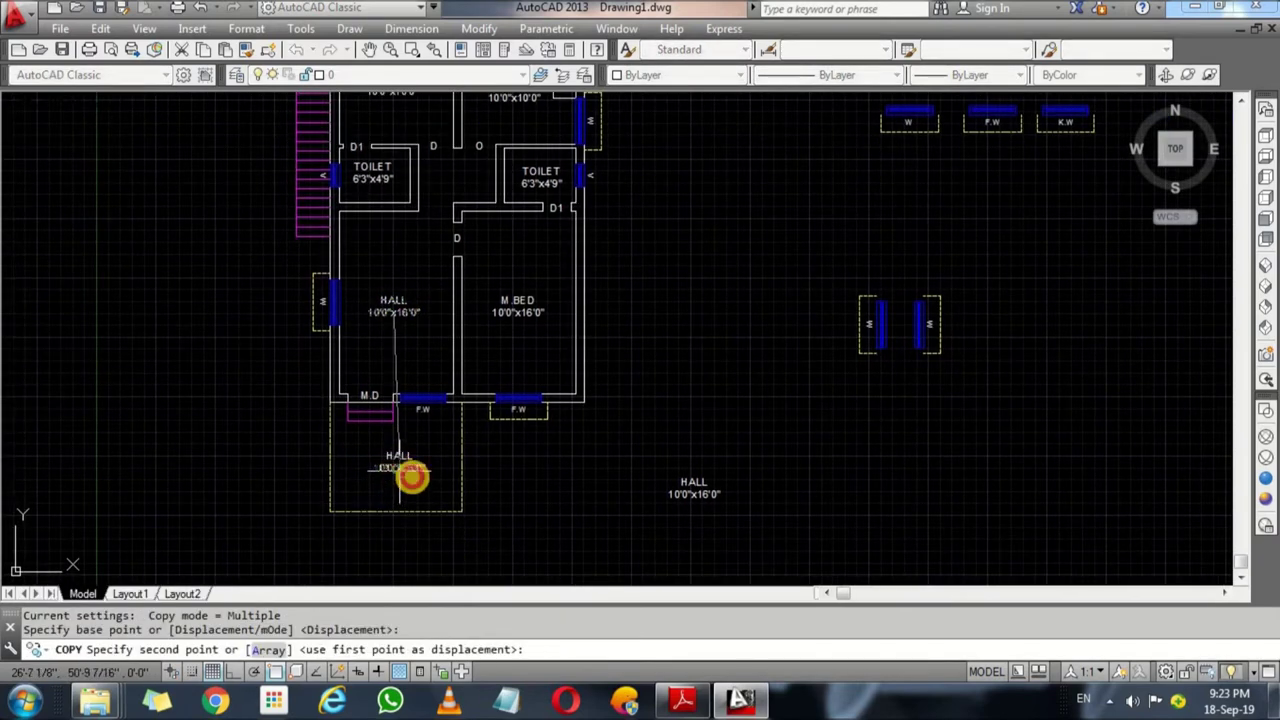
click(411, 477)
scroll(411, 477, up, 2)
key(Return)
Step: Rename the copied label to PORTICO with ED and check the reference PDF
scroll(400, 460, up, 2)
click(391, 455)
key(Escape)
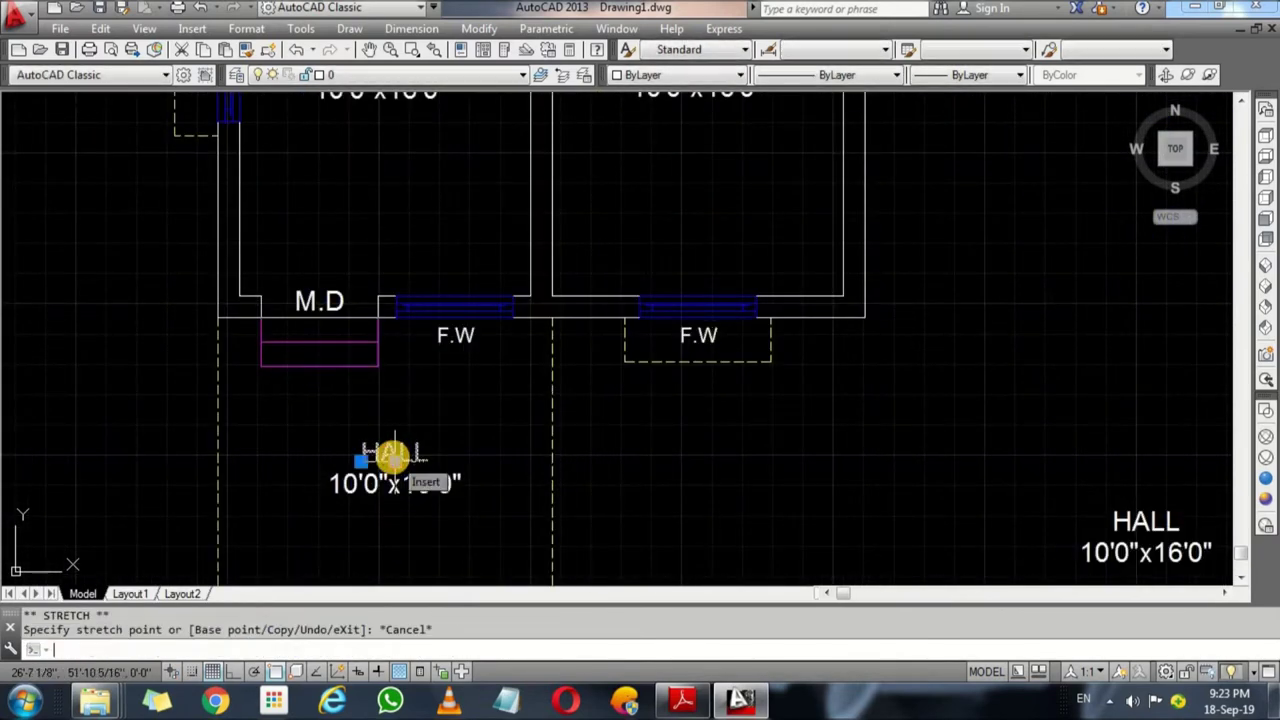
text(ed)
key(Return)
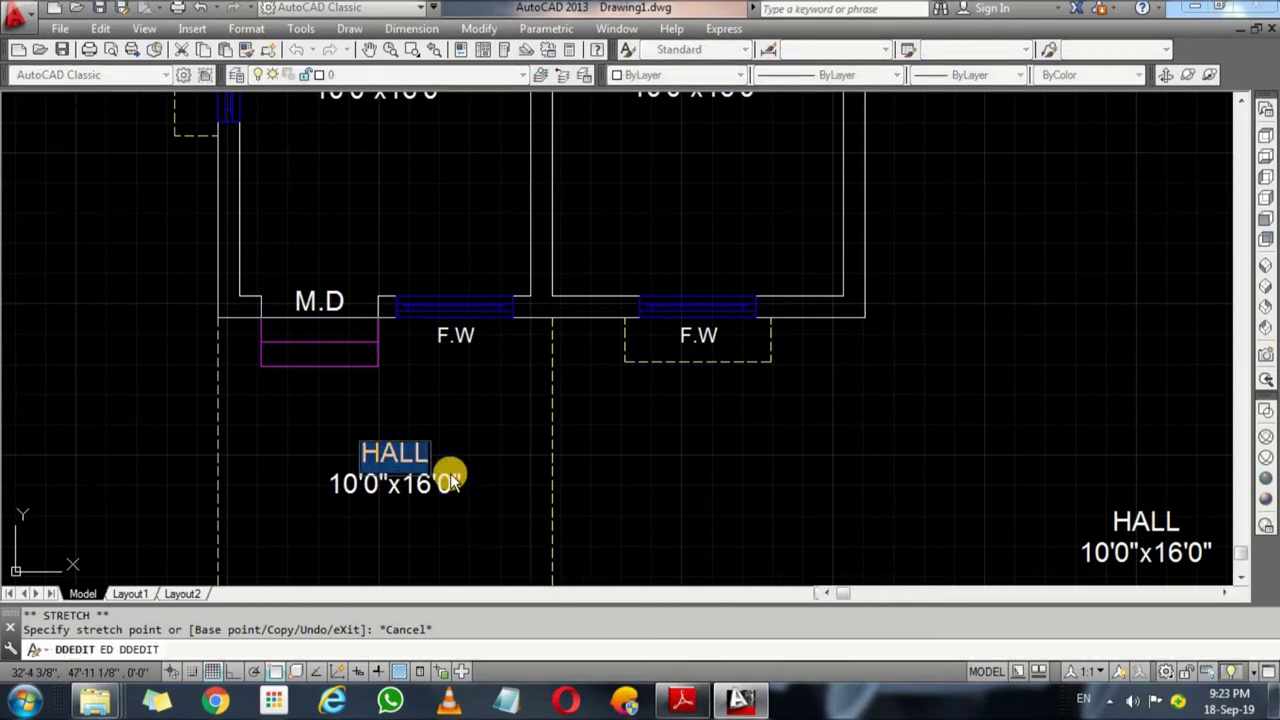
text(PORTICO)
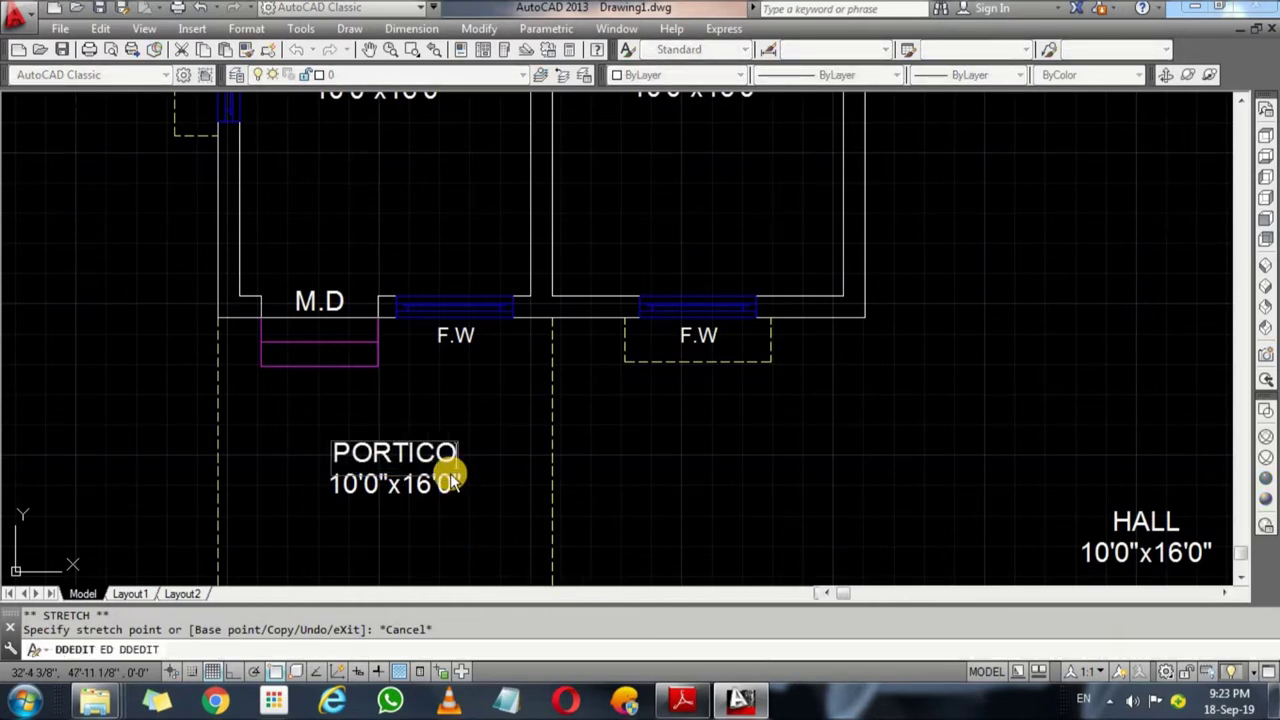
key(Return)
click(683, 700)
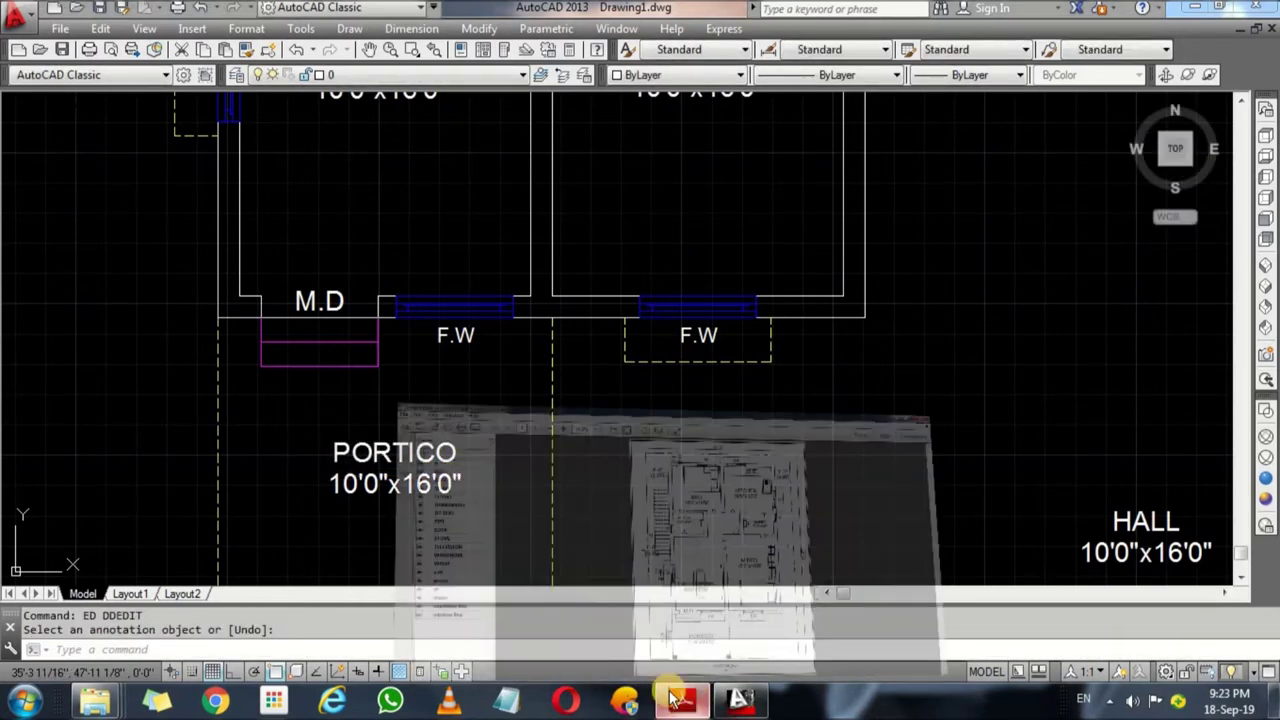
click(1192, 15)
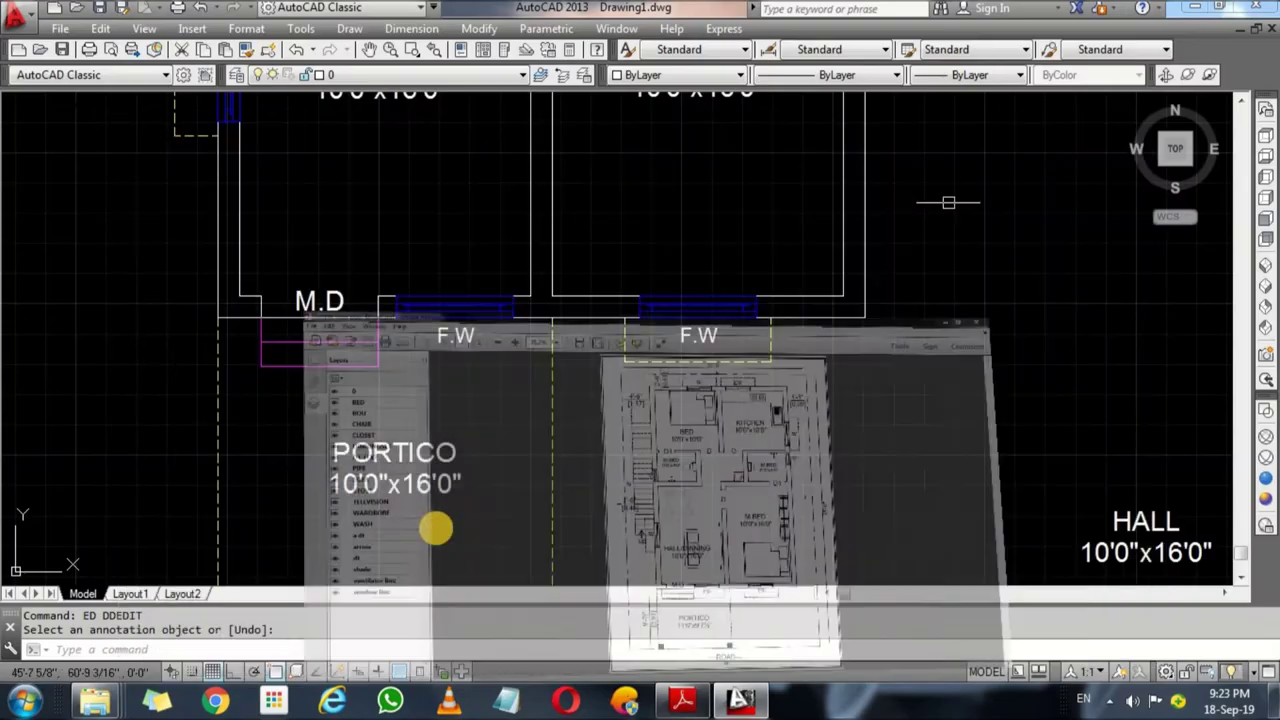
Step: Change the portico size text from 10'0"x16'0" to 11'6"x9'7.5"
double_click(422, 372)
click(418, 368)
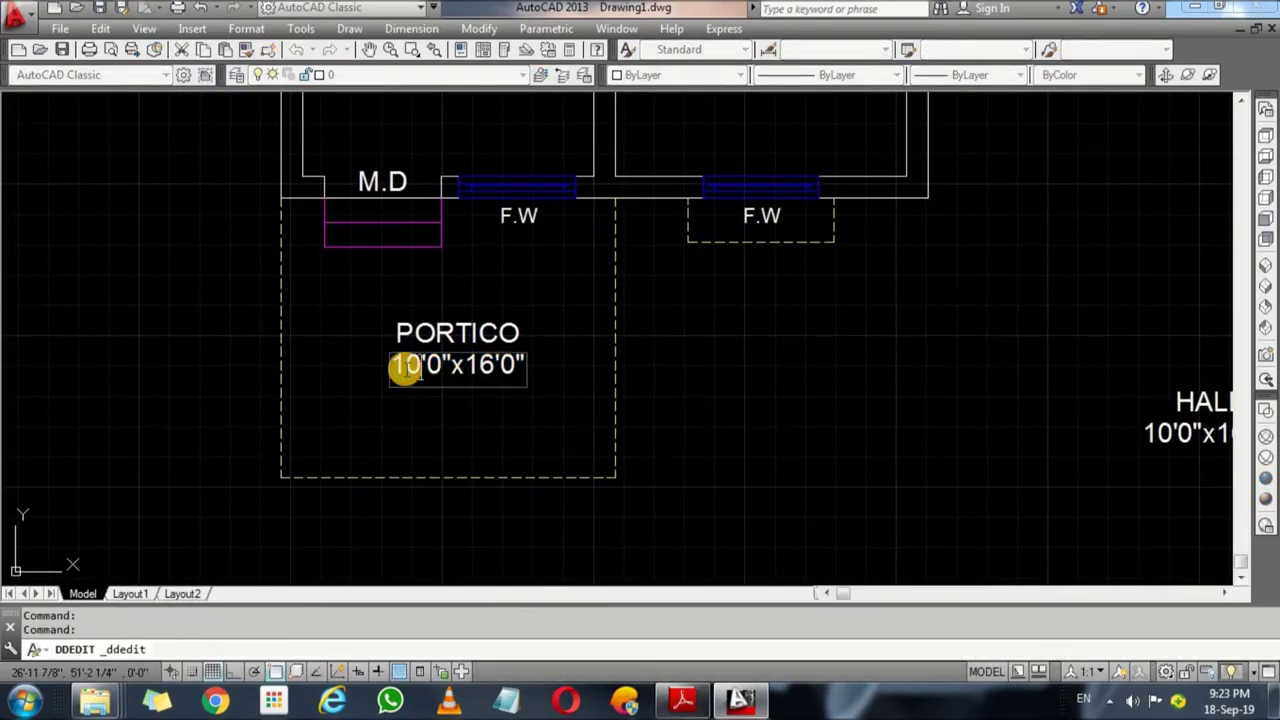
key(BackSpace)
text(1)
key(Right)
key(Right)
key(BackSpace)
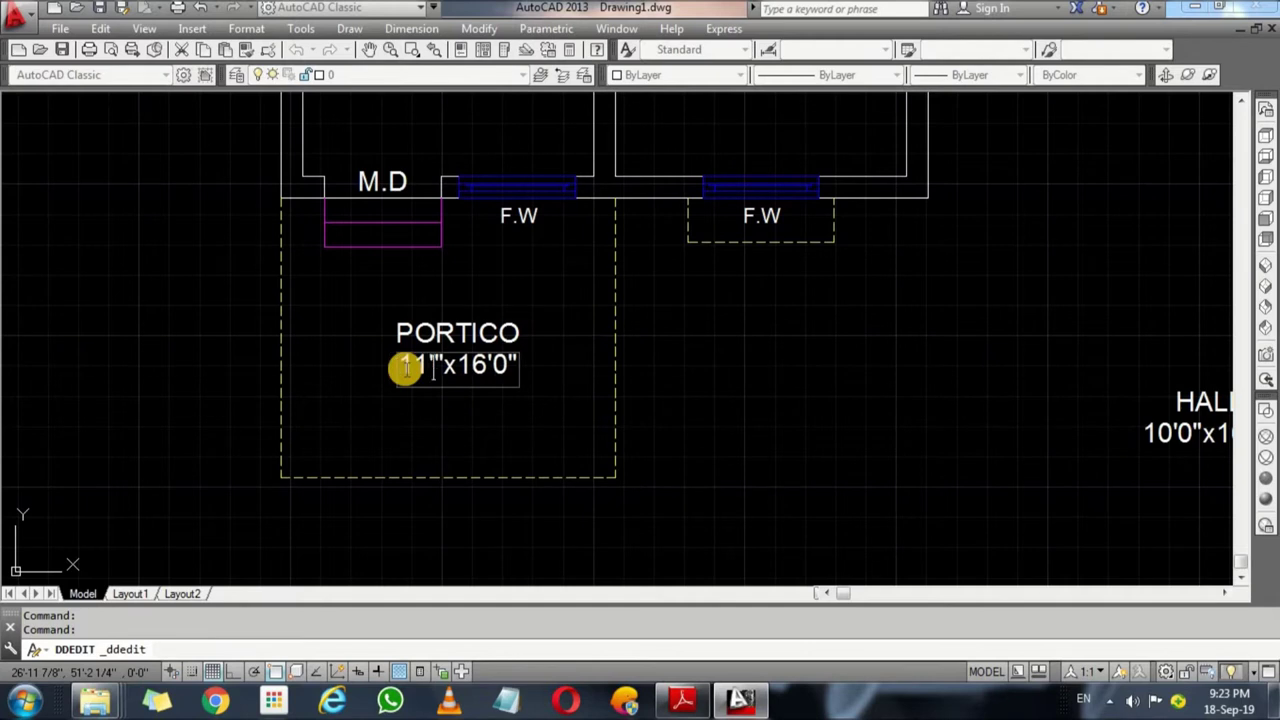
text(6)
key(BackSpace)
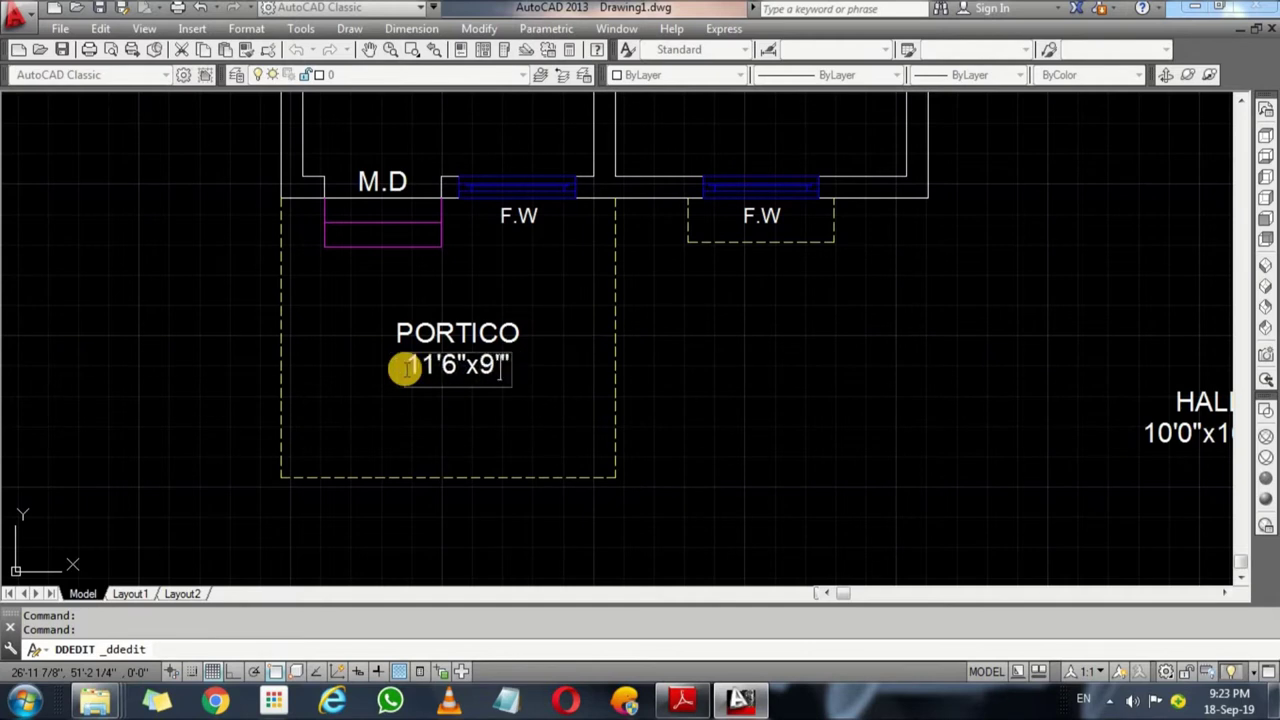
text('7.5)
click(580, 283)
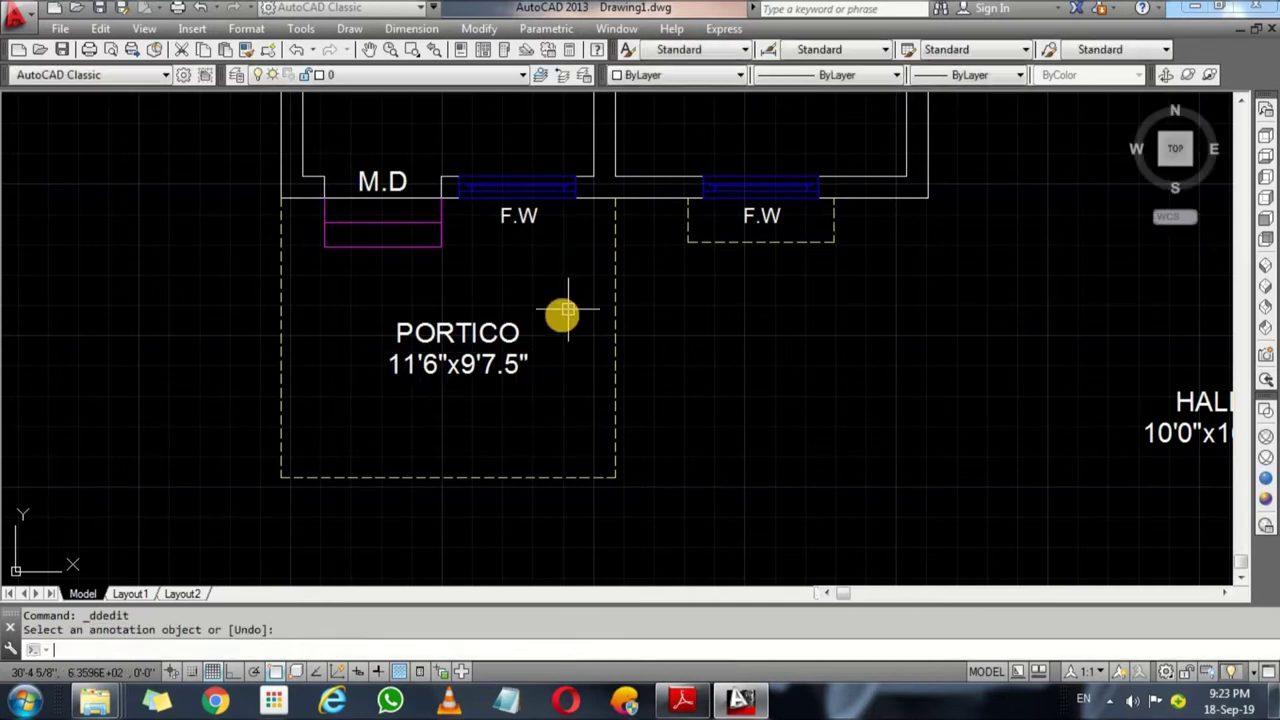
text(REC)
key(Return)
Step: Draw a 9x9 square near the portico and fill it with a SOLID
click(740, 367)
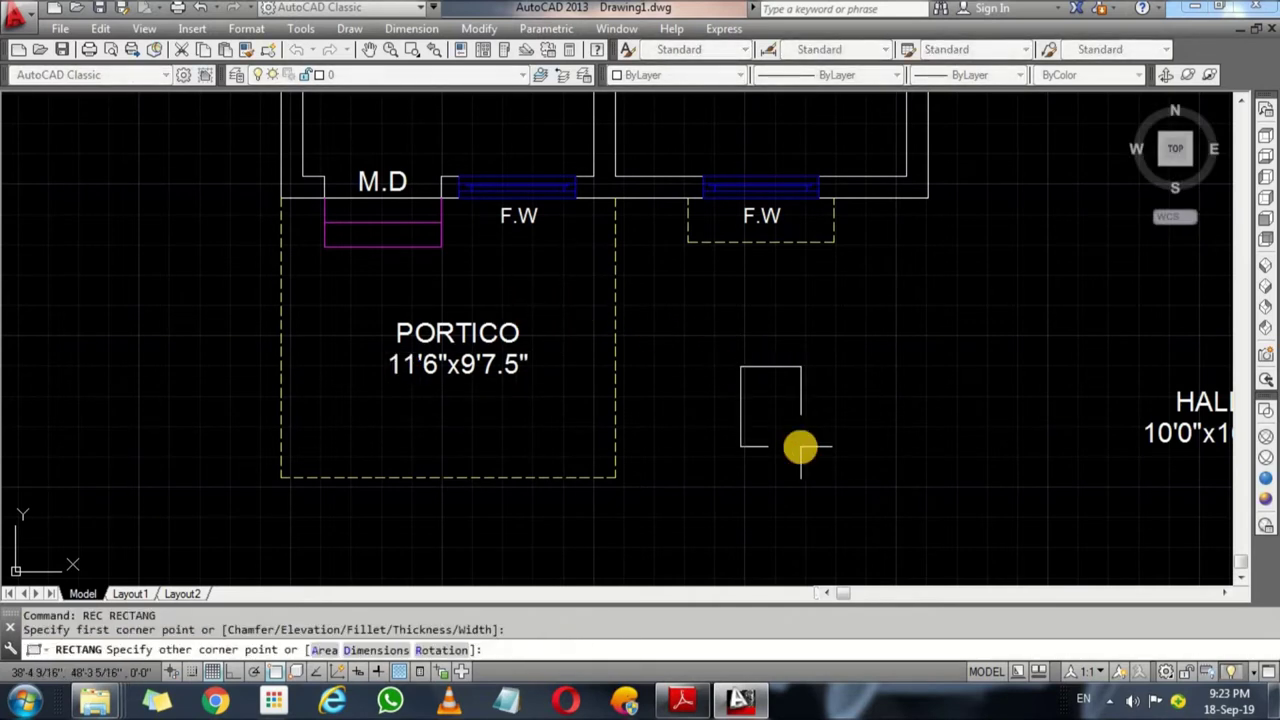
text(9,)
key(Return)
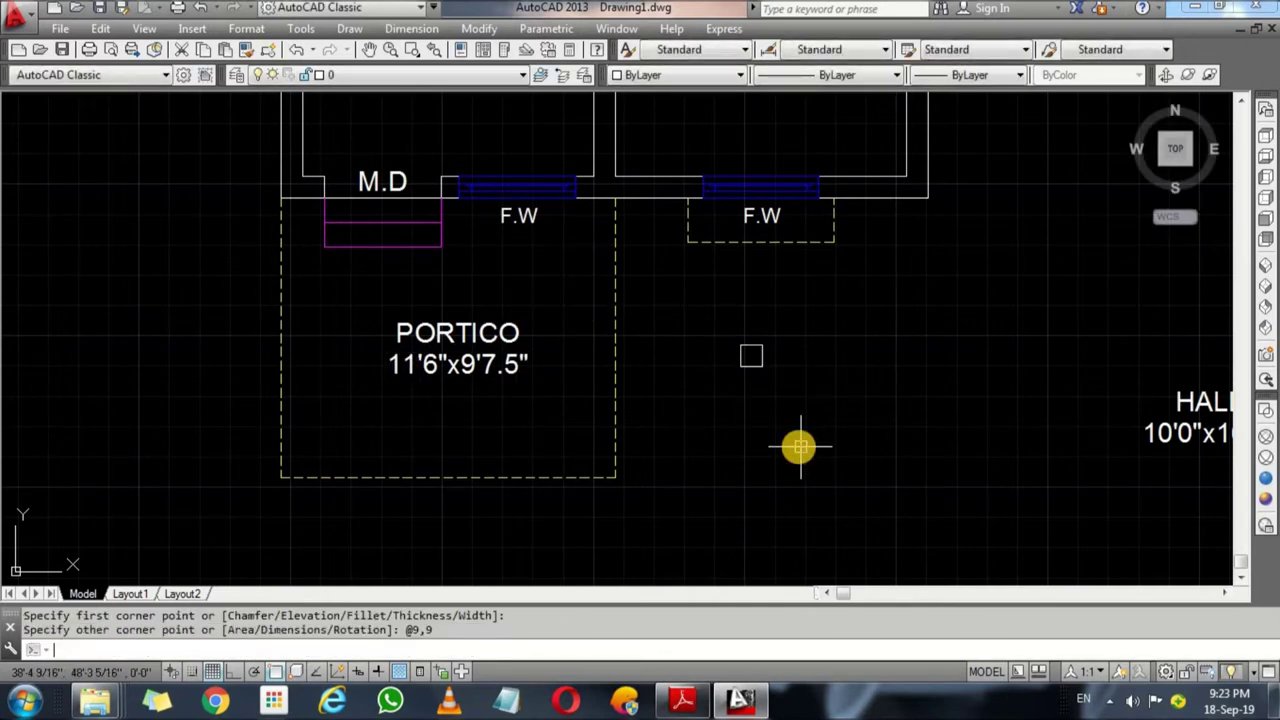
text(o)
key(Return)
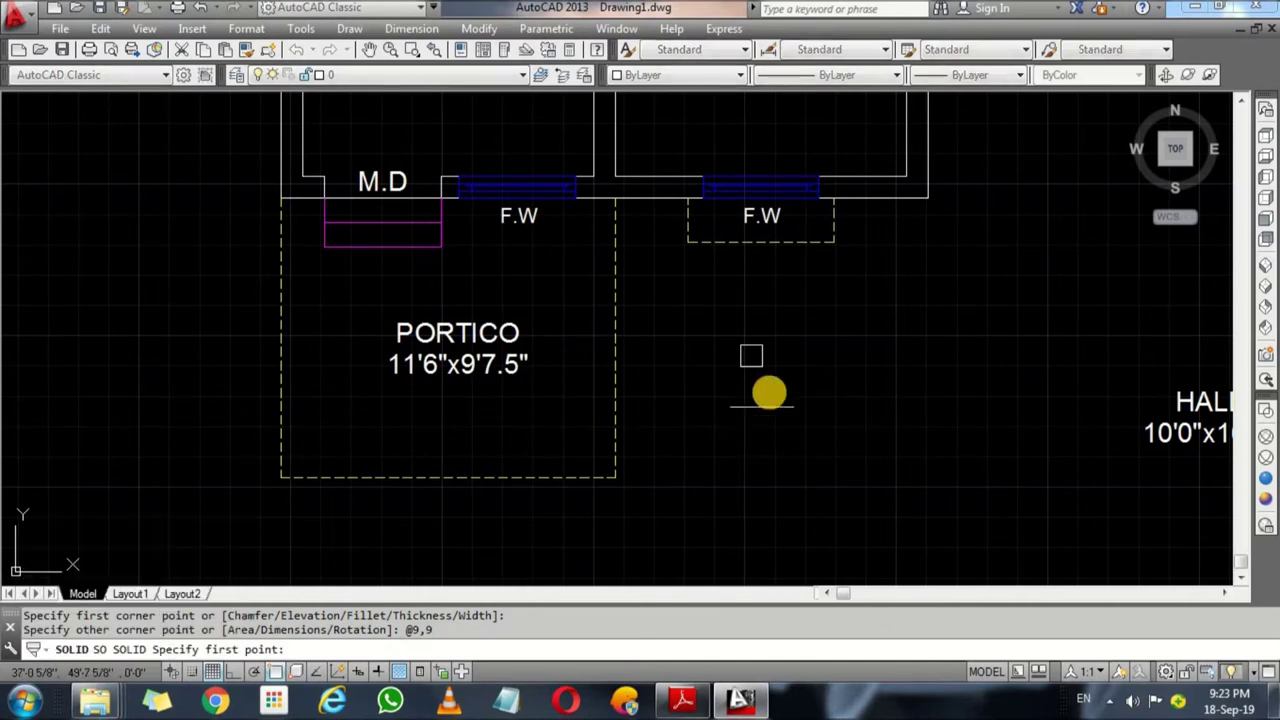
scroll(740, 370, up, 2)
click(748, 350)
click(722, 316)
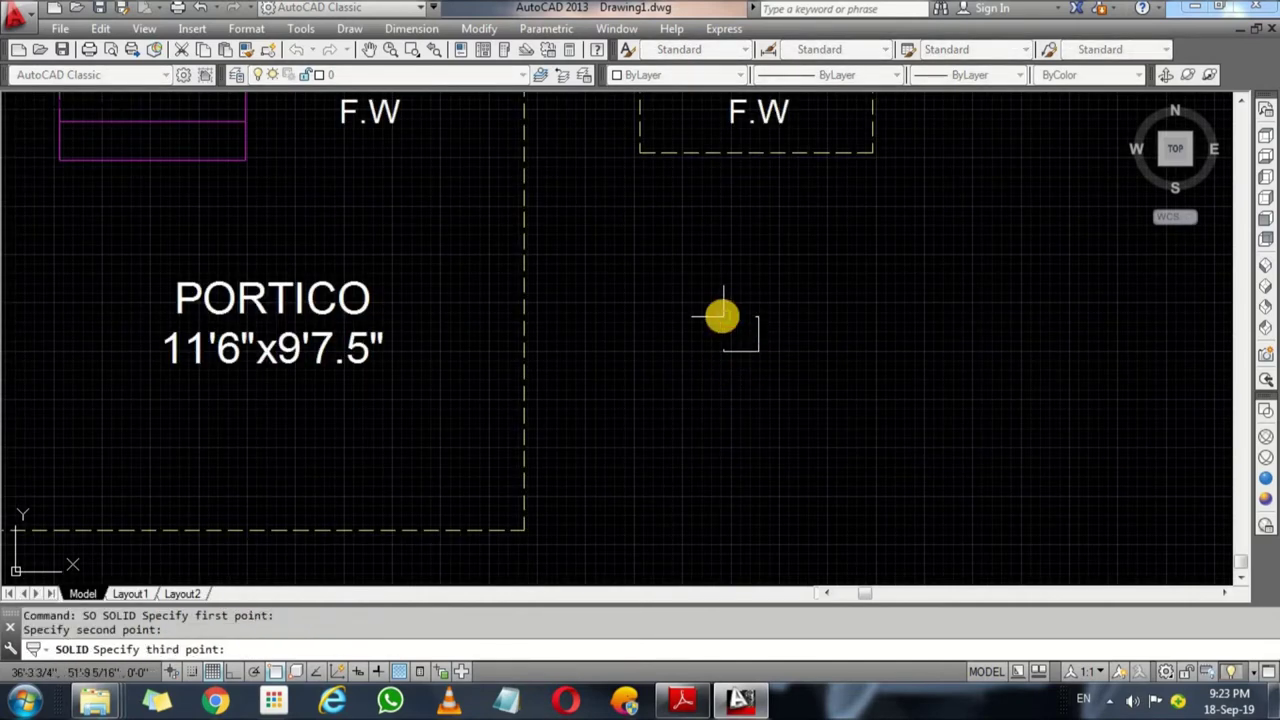
click(759, 316)
click(759, 352)
key(Return)
Step: Copy the filled square to the dashed right portico corner
click(796, 355)
click(701, 298)
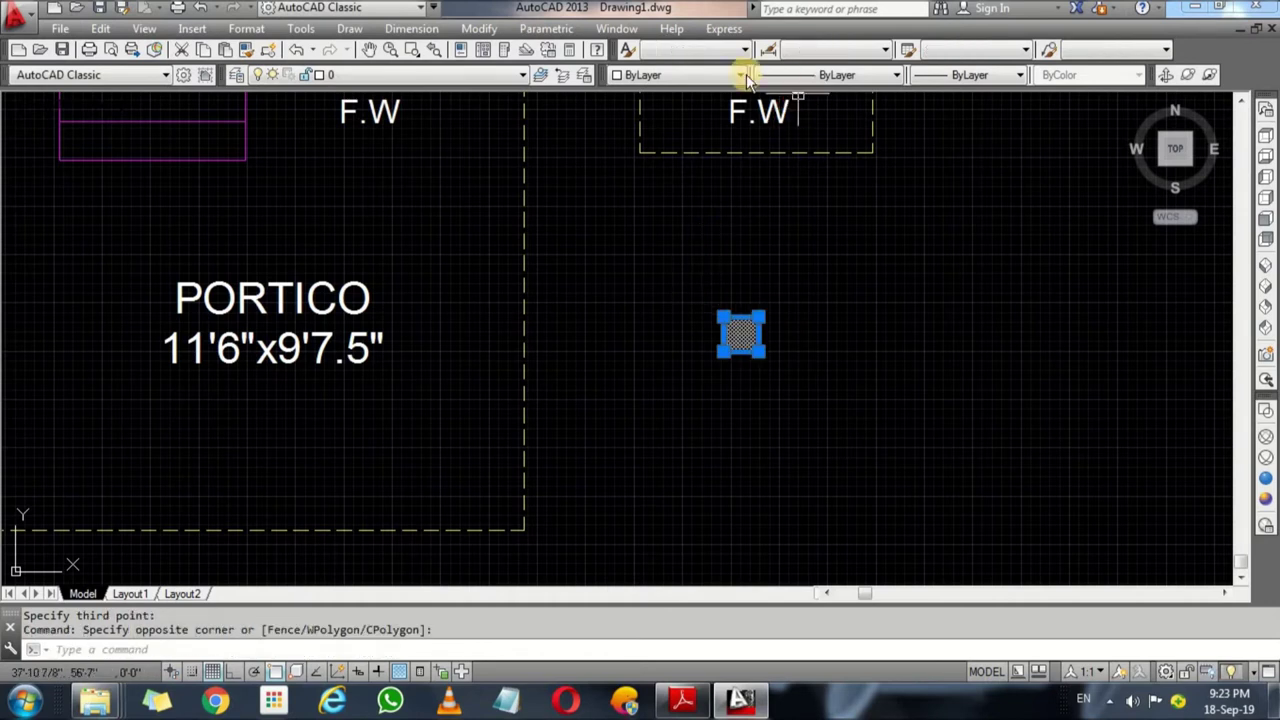
click(720, 75)
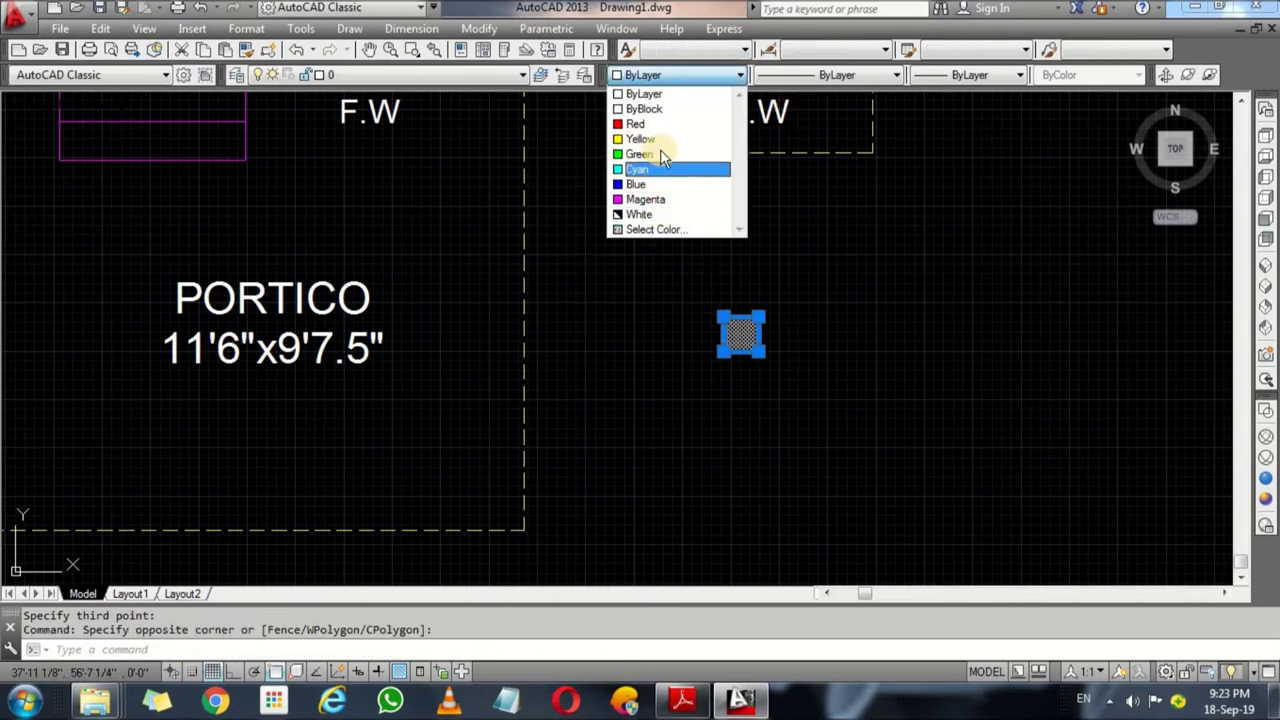
click(793, 279)
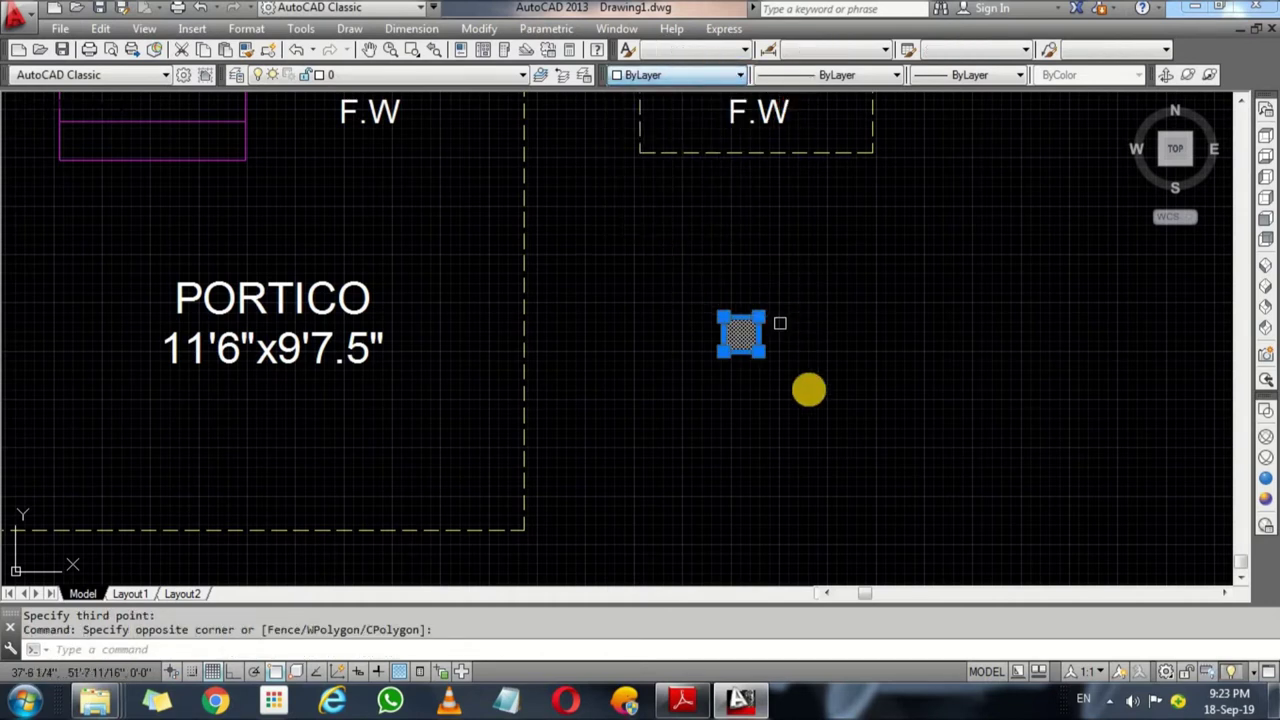
click(639, 649)
text(c)
key(Return)
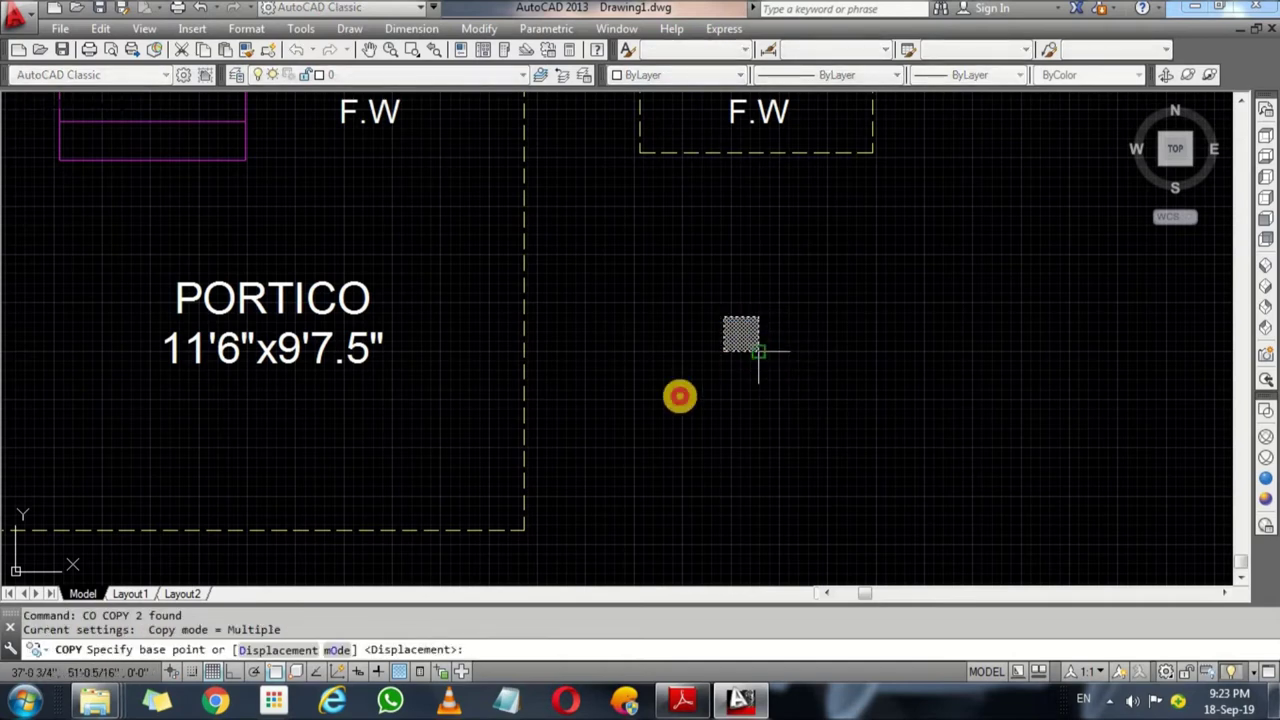
click(758, 353)
click(524, 530)
key(Escape)
Step: Copy the filled column square to the left portico corner
click(428, 457)
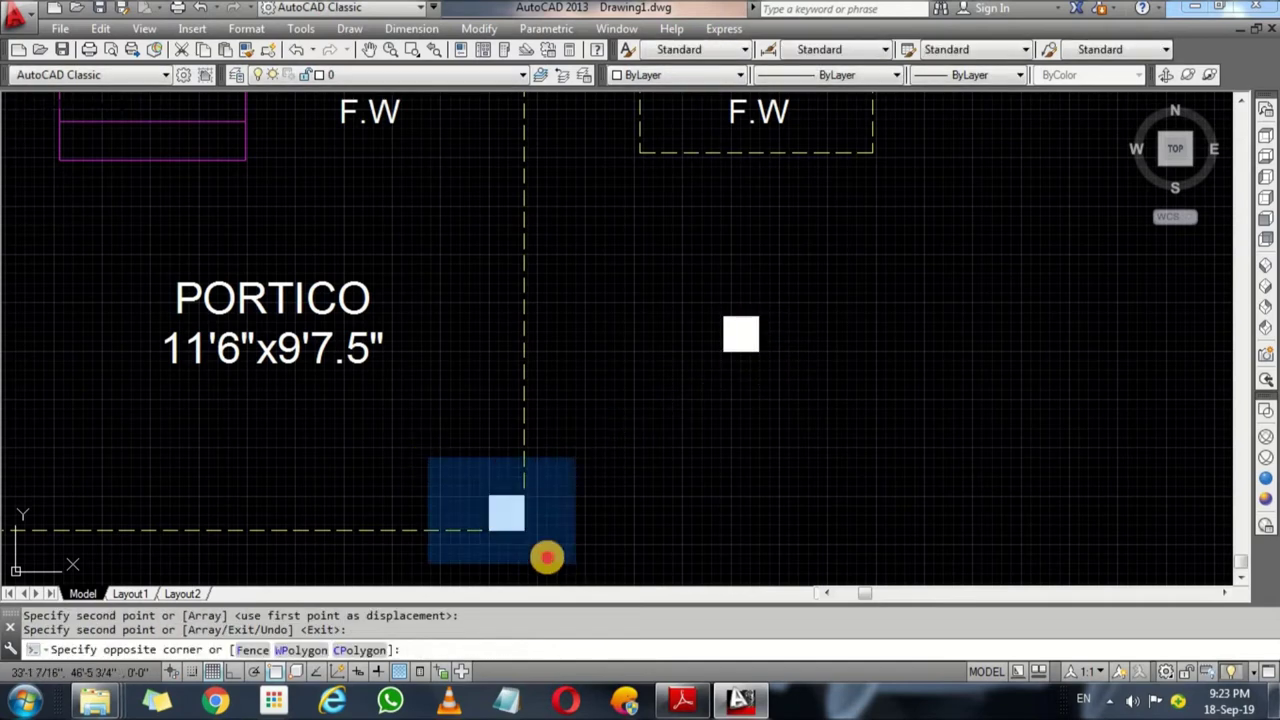
click(546, 554)
key(Return)
click(490, 531)
scroll(490, 531, down, 2)
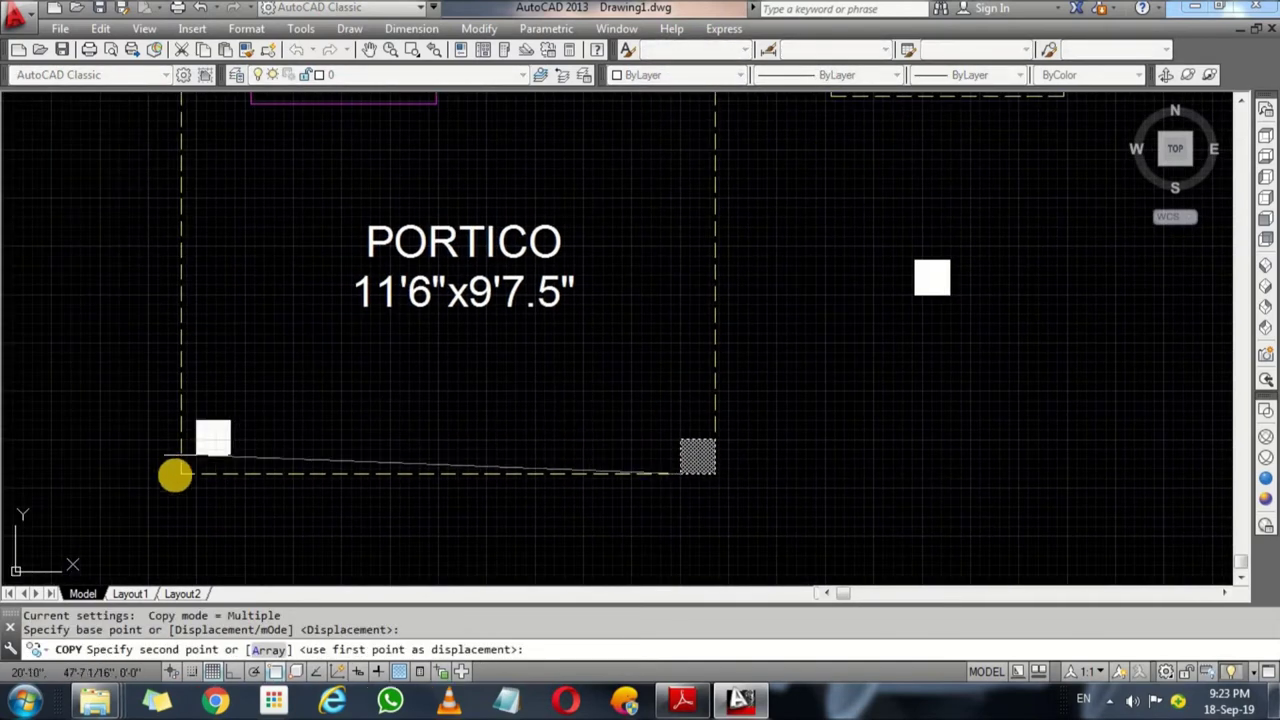
click(200, 460)
key(Return)
Step: Erase the two extra squares and switch to the reference floor-plan PDF
scroll(468, 369, down, 2)
click(525, 410)
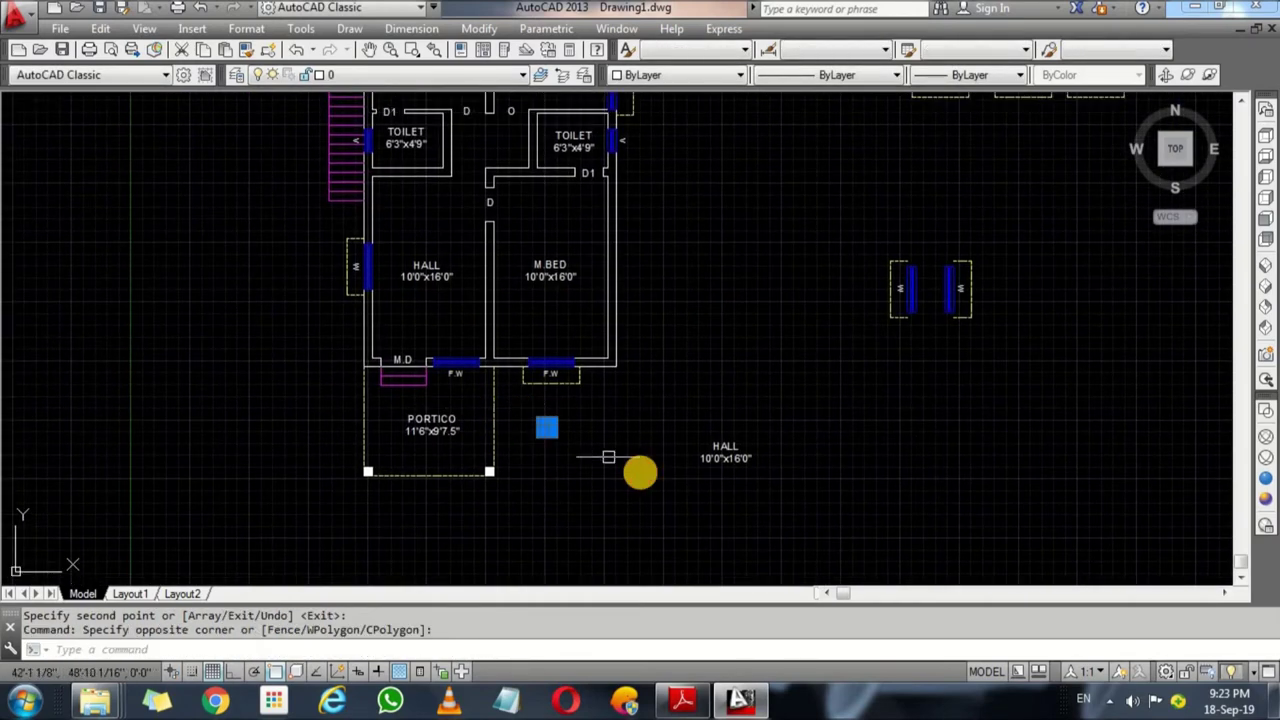
click(608, 451)
text(e)
key(Return)
scroll(660, 380, down, 4)
click(683, 700)
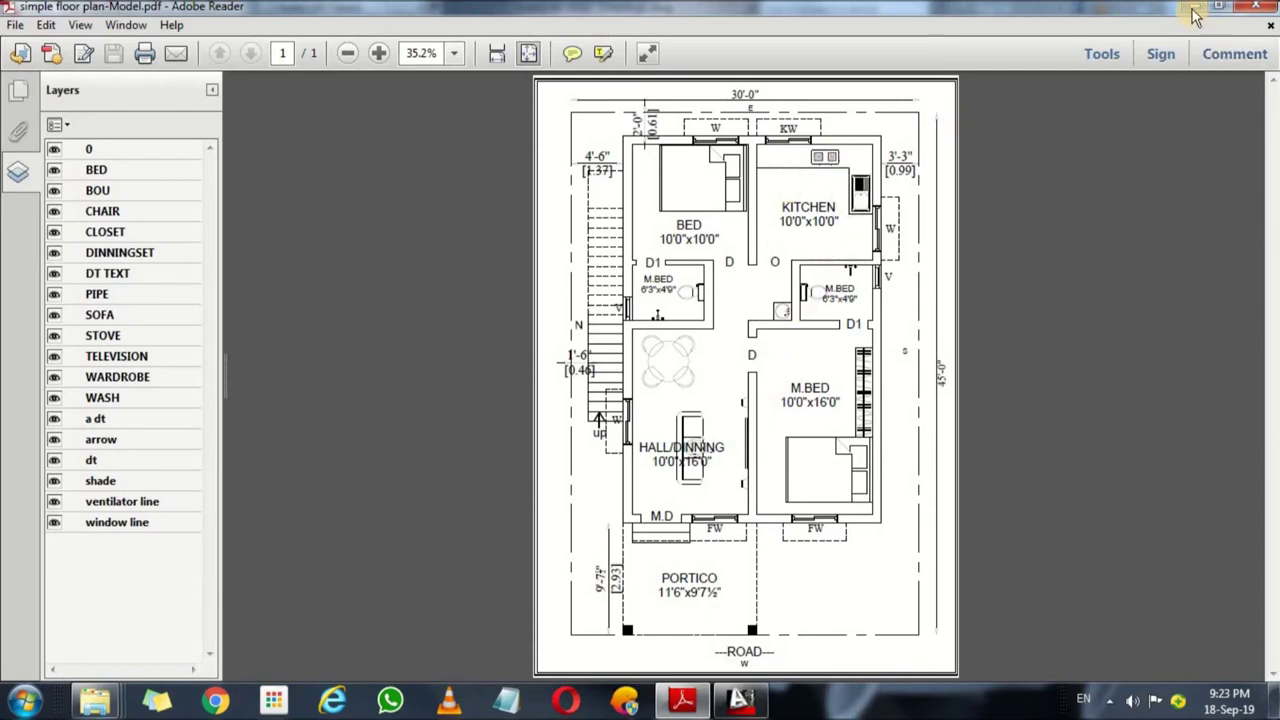
Step: Back in AutoCAD, draw a 30' by 45' boundary rectangle
key(alt+Tab)
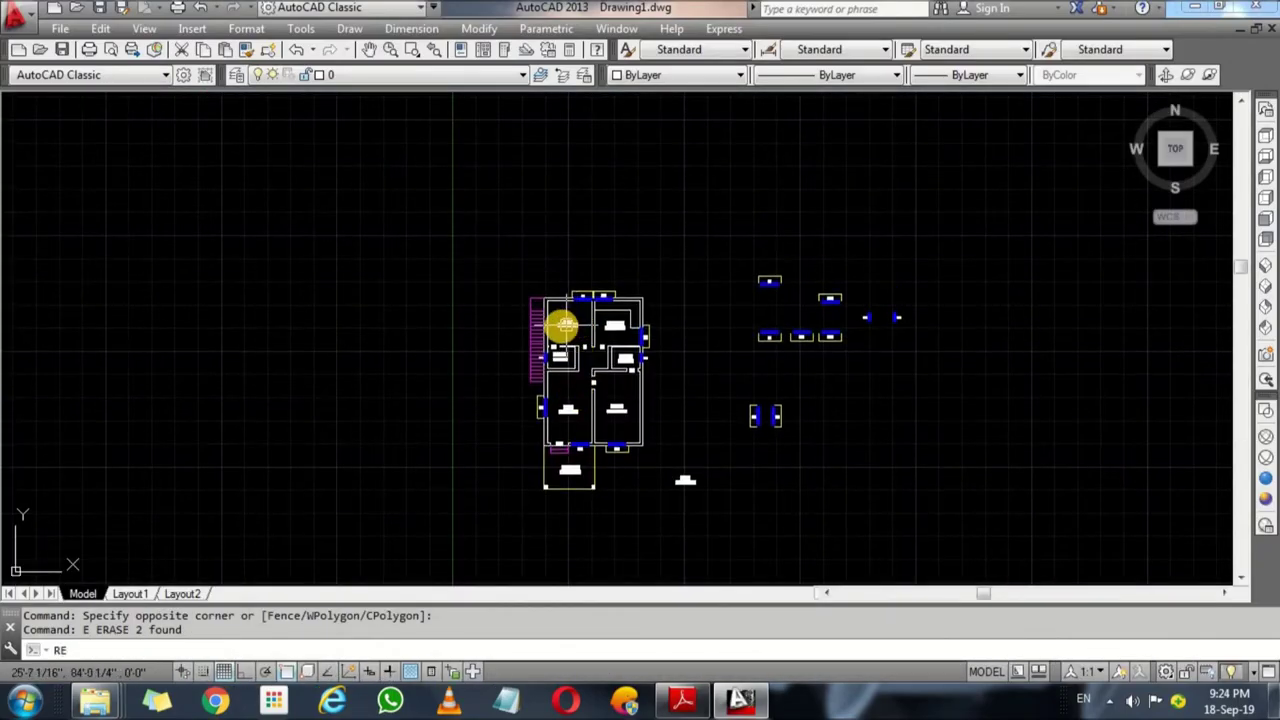
text(c)
key(Return)
click(264, 298)
text(@30',45')
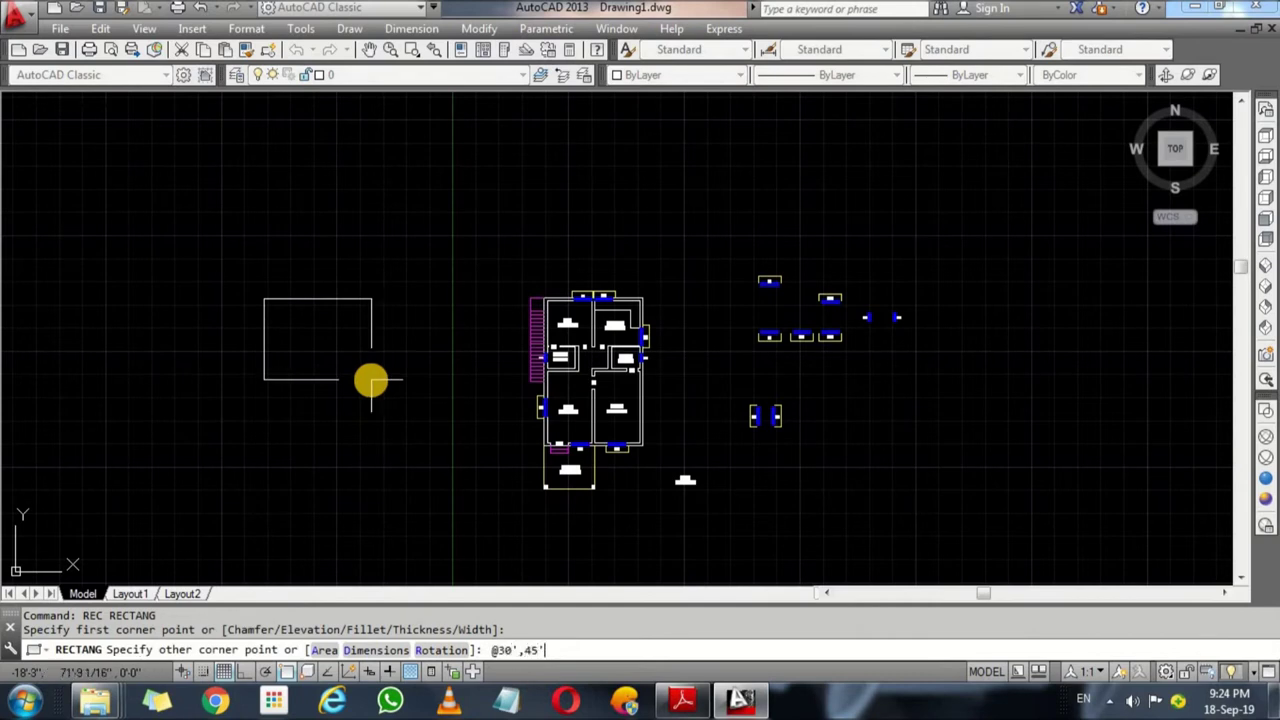
key(Return)
click(396, 260)
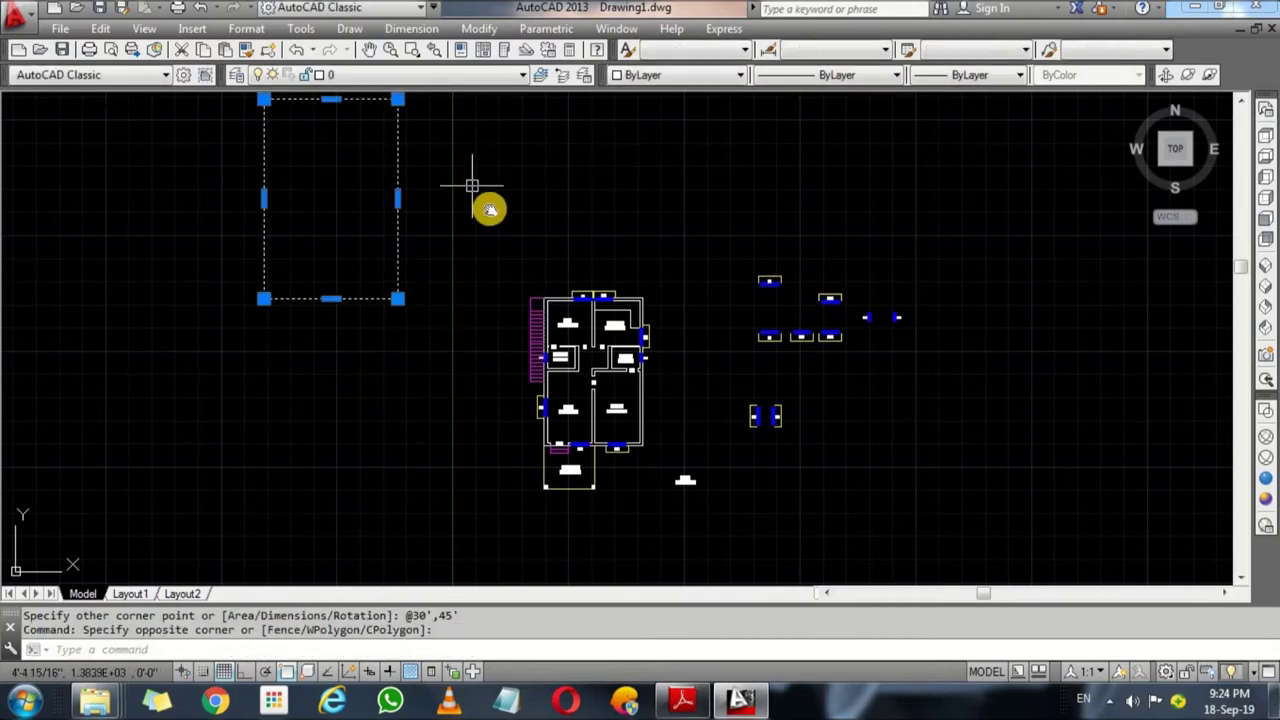
Step: Move the boundary rectangle over the floor plan, then view the reference PDF
middle_drag(472, 185, 496, 290)
text(m)
key(Return)
click(288, 203)
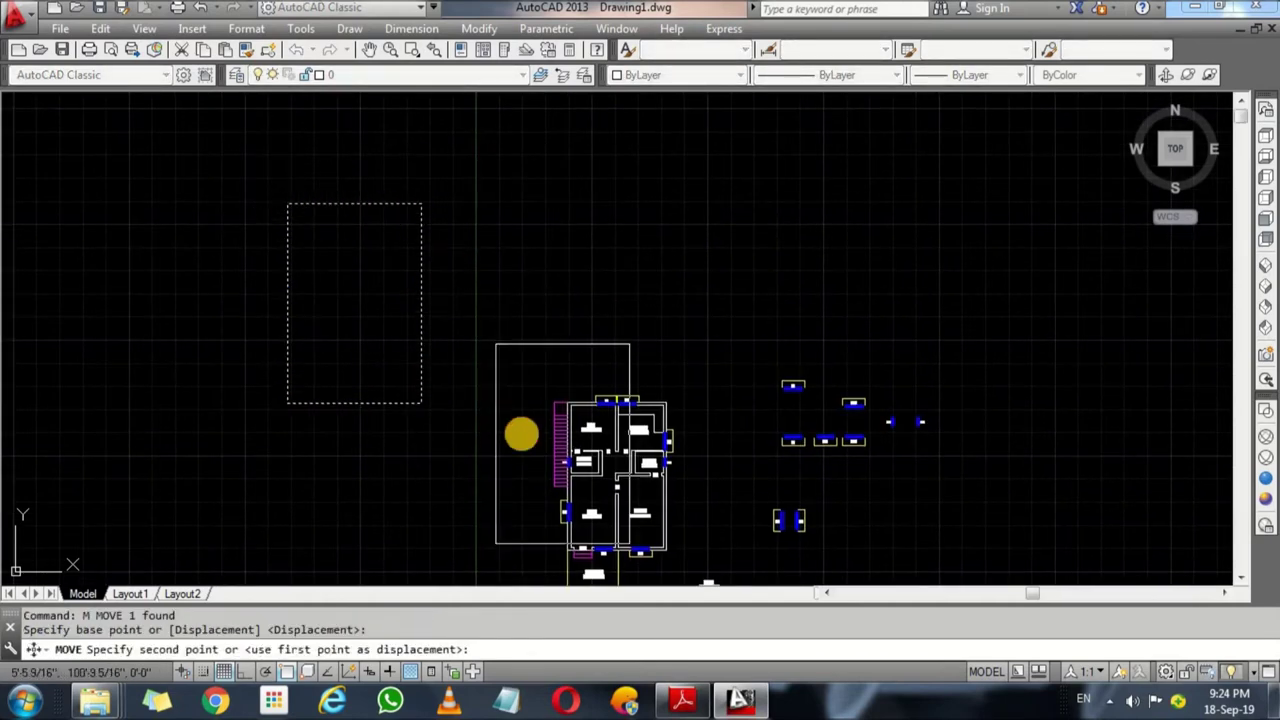
scroll(531, 323, up, 1)
scroll(531, 274, up, 1)
scroll(546, 320, up, 3)
key(Return)
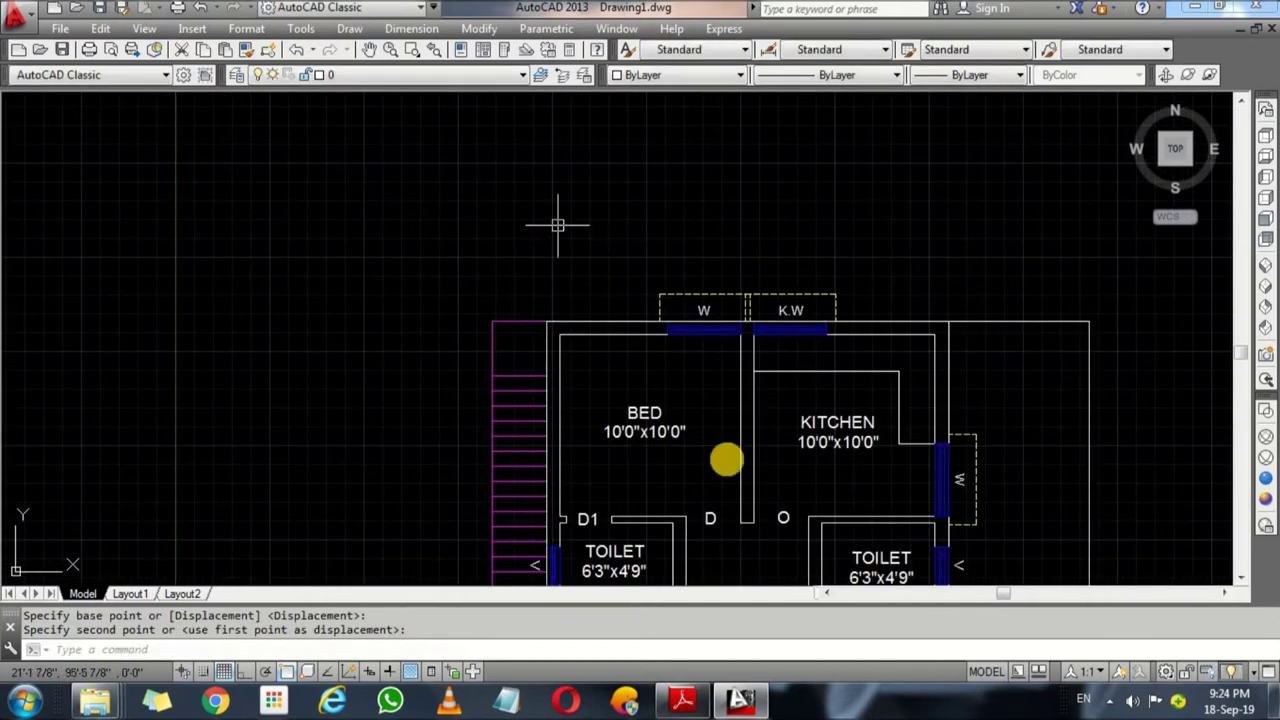
click(683, 700)
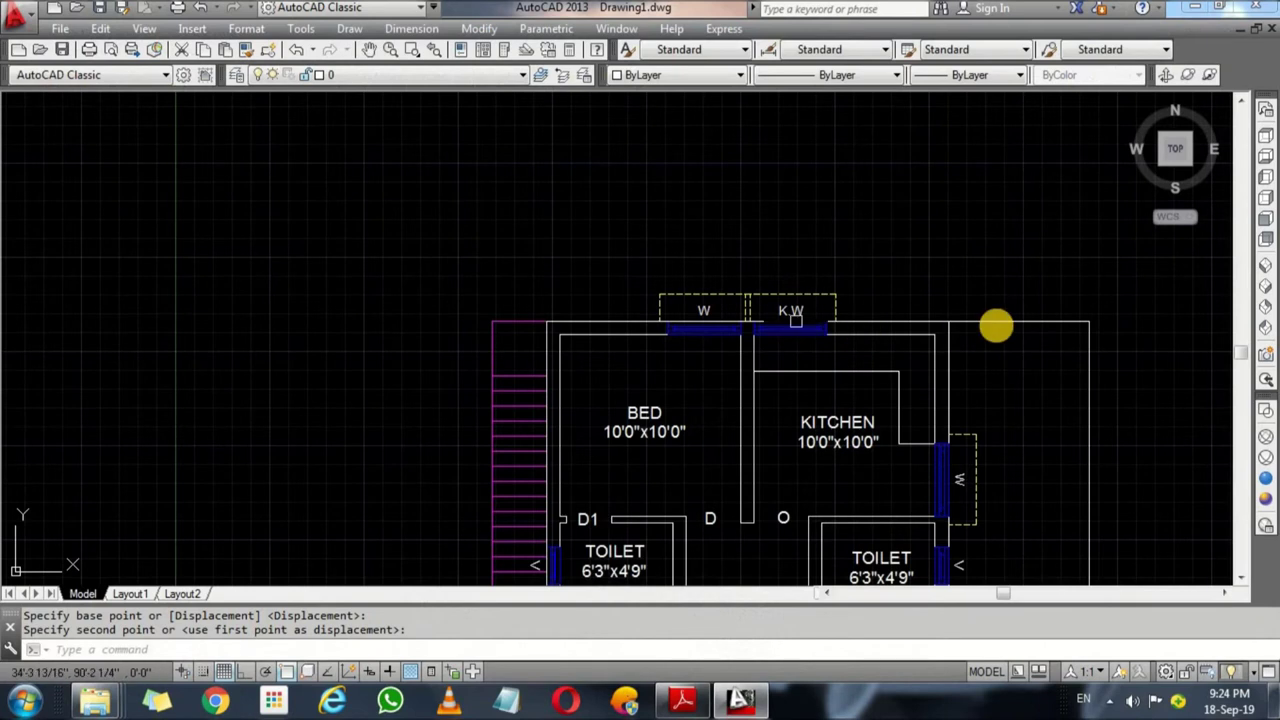
Step: With Ortho on, move the boundary rectangle 2' up
click(987, 316)
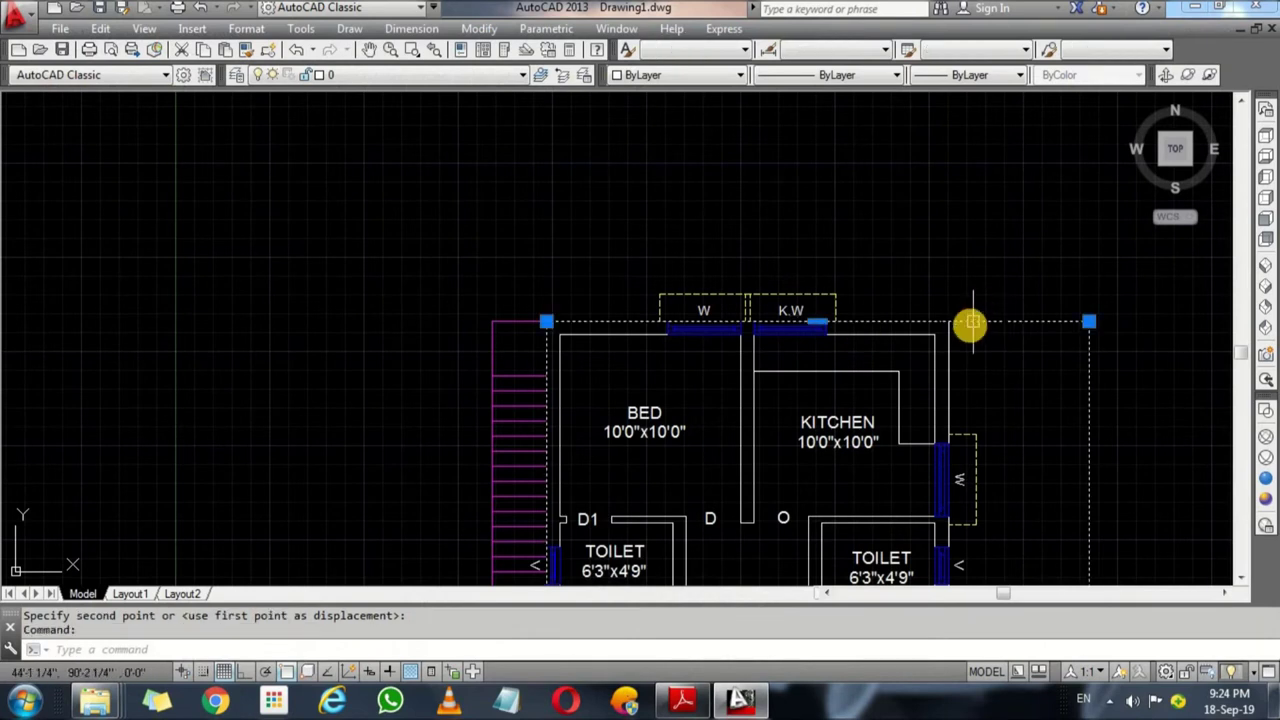
text(m)
key(Return)
click(970, 279)
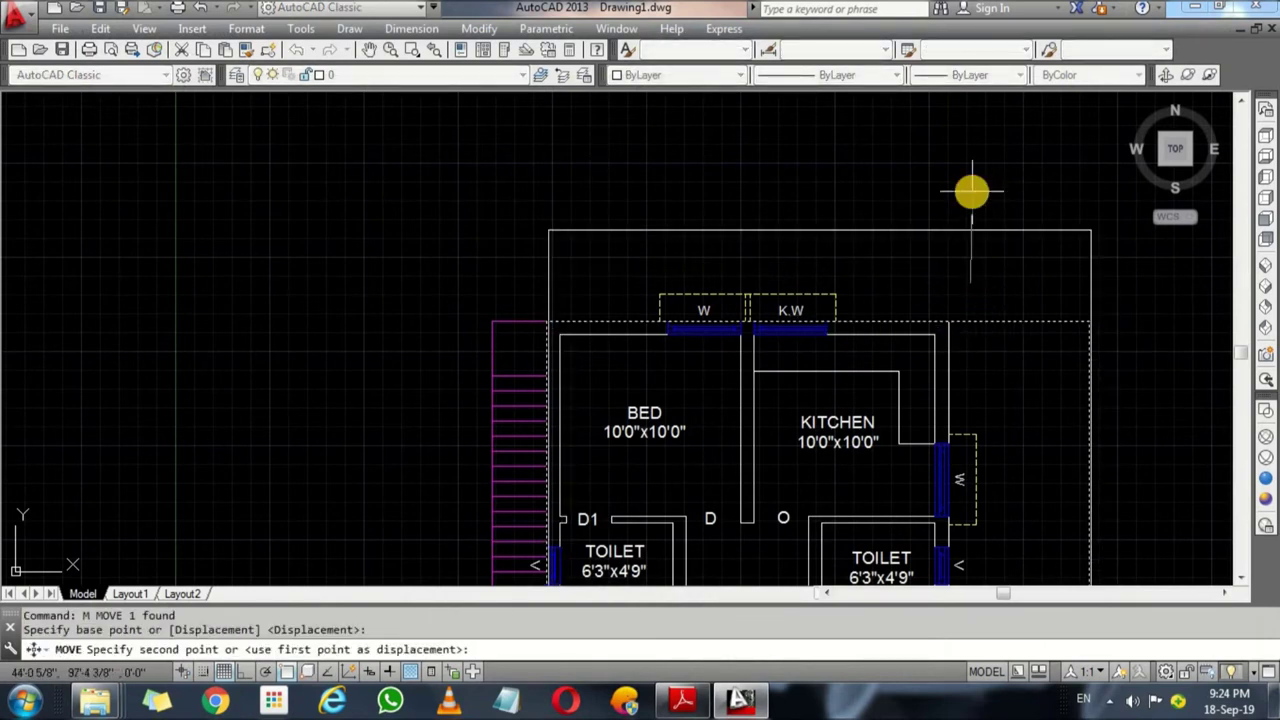
key(F8)
text(2')
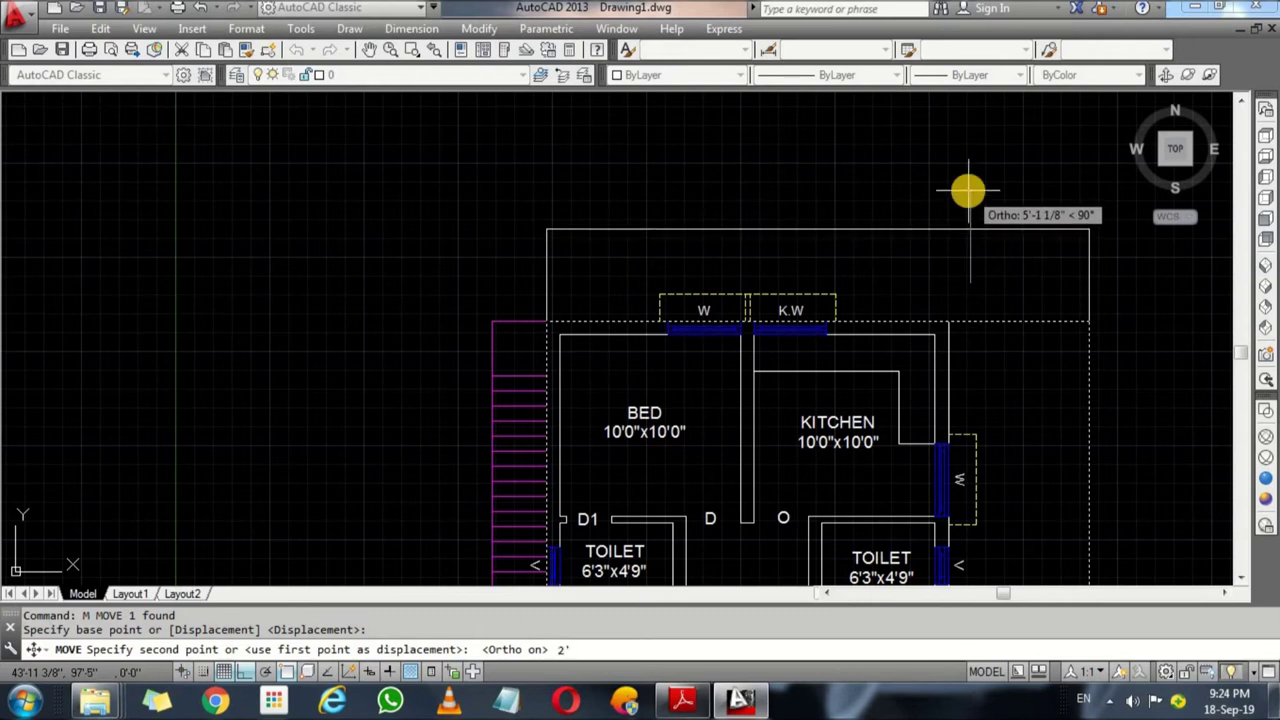
key(Return)
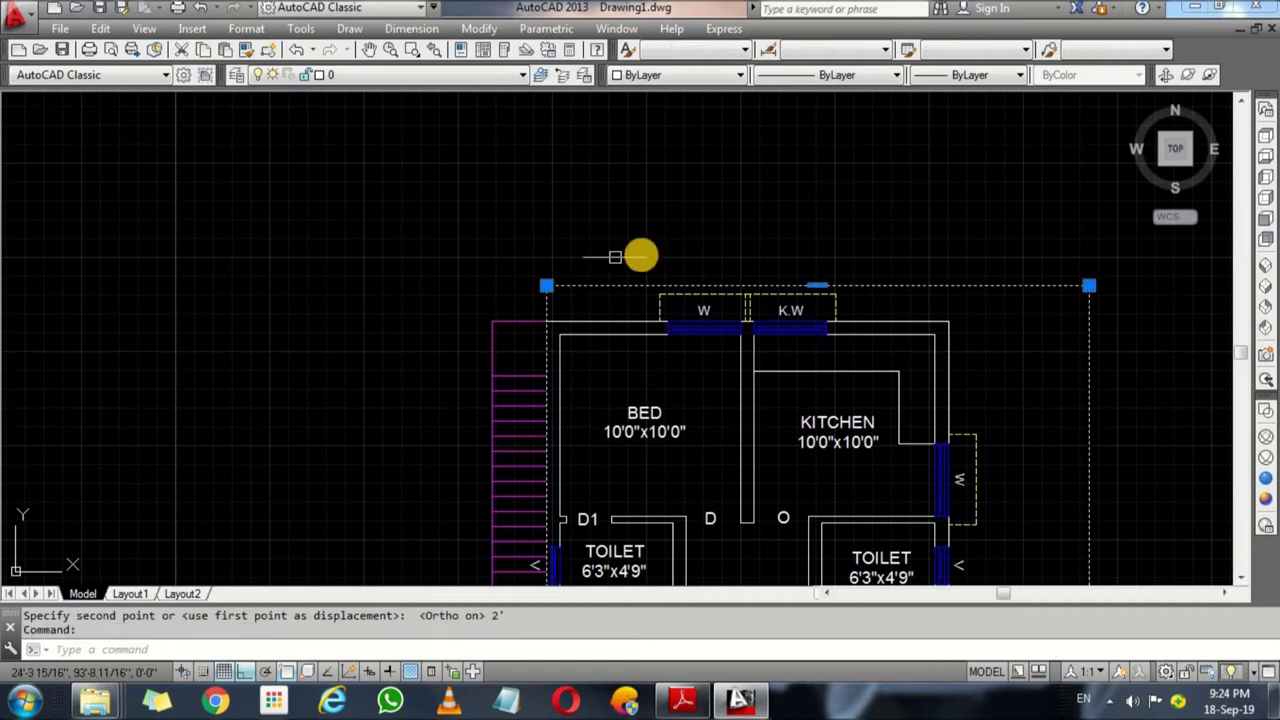
Step: Move the rectangle 4'6" left, then view the reference PDF
key(Return)
click(743, 229)
text(4'6)
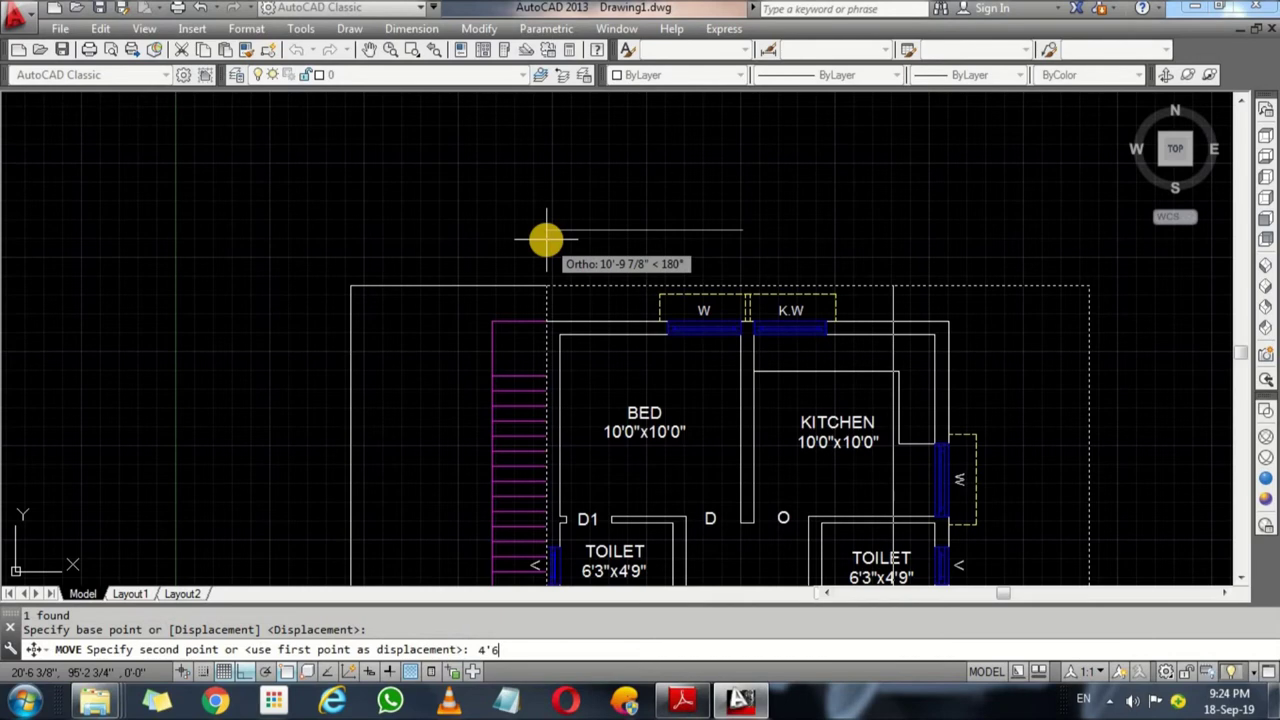
key(Return)
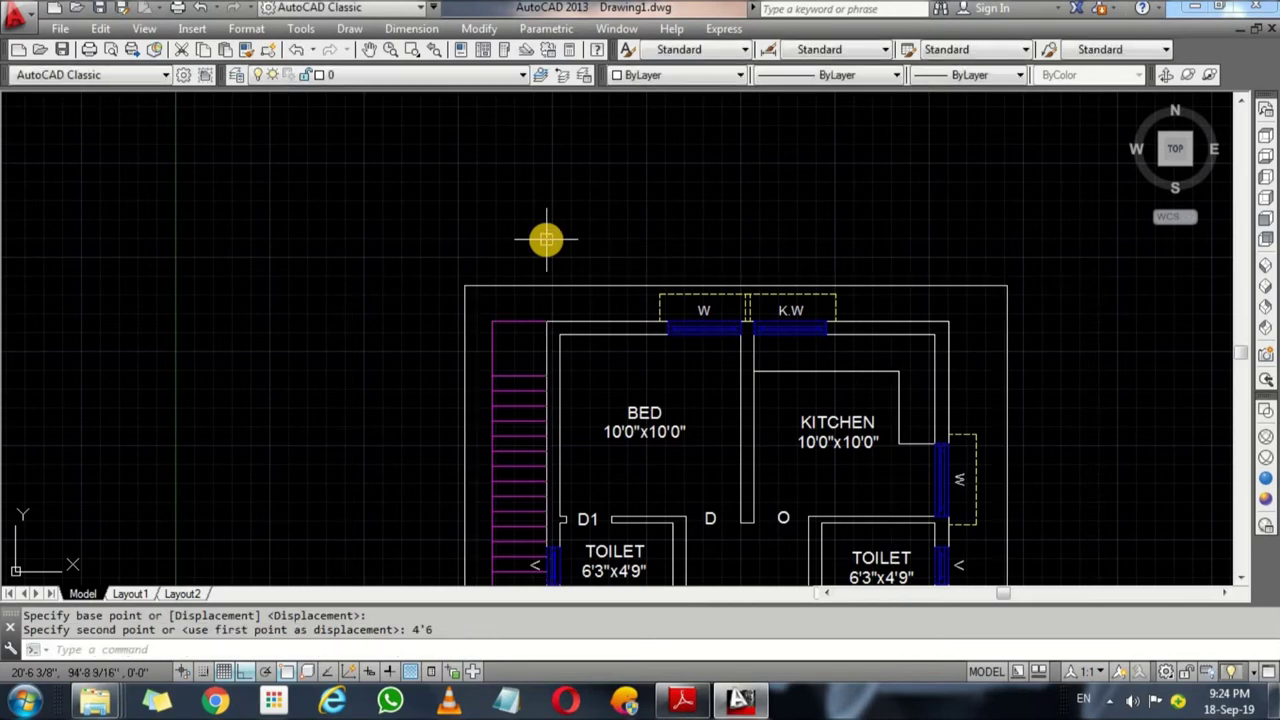
scroll(594, 245, down, 3)
middle_drag(597, 435, 585, 408)
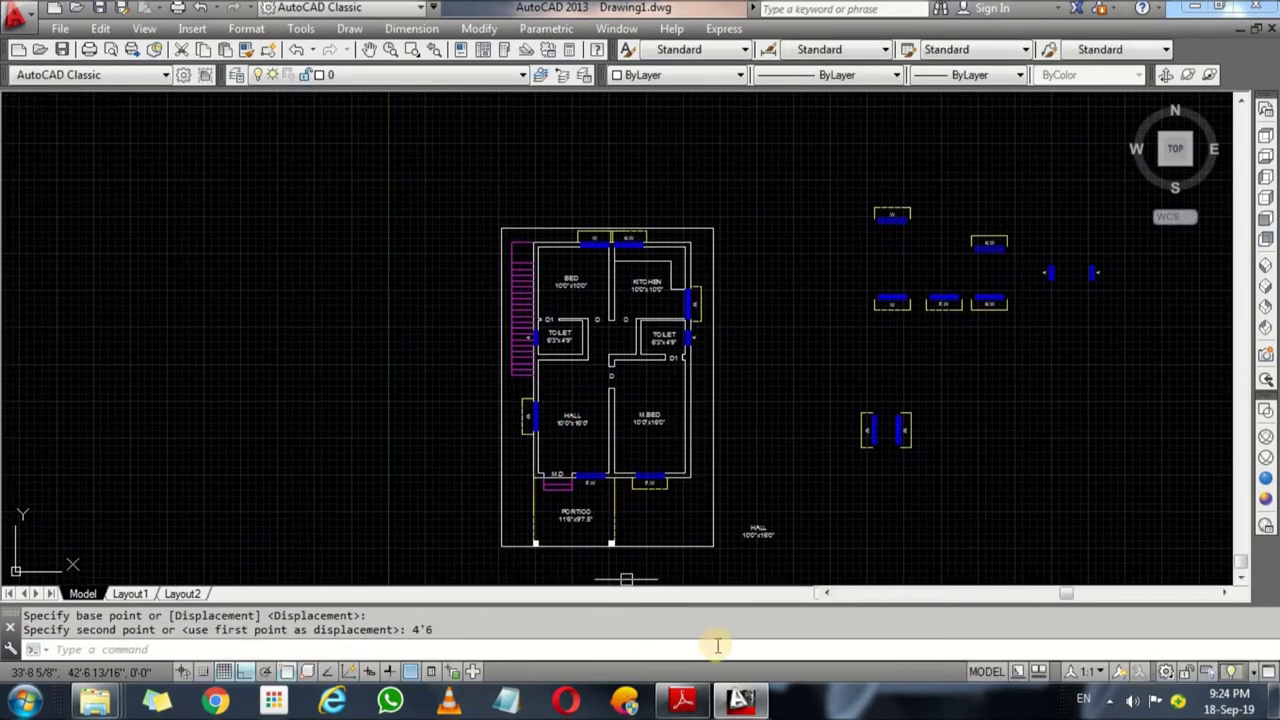
click(686, 703)
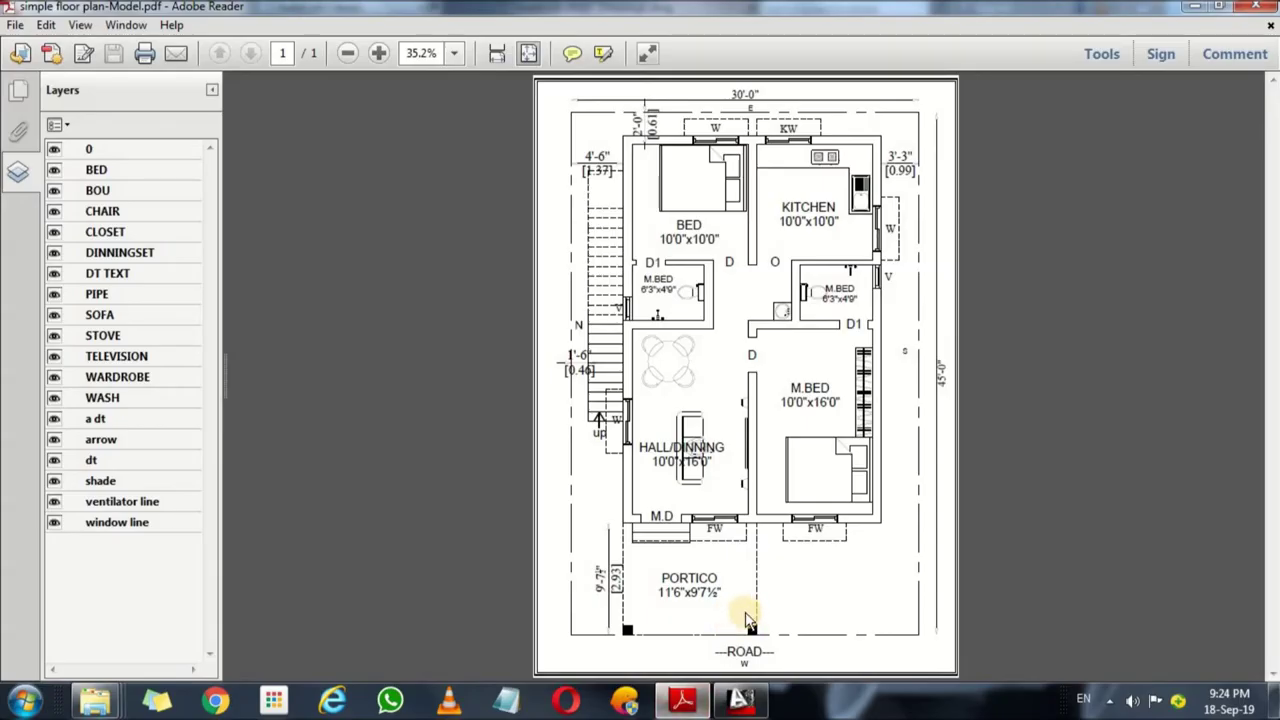
Step: Select the boundary rectangle and load the CENTER linetype via the Linetype Manager
click(1205, 10)
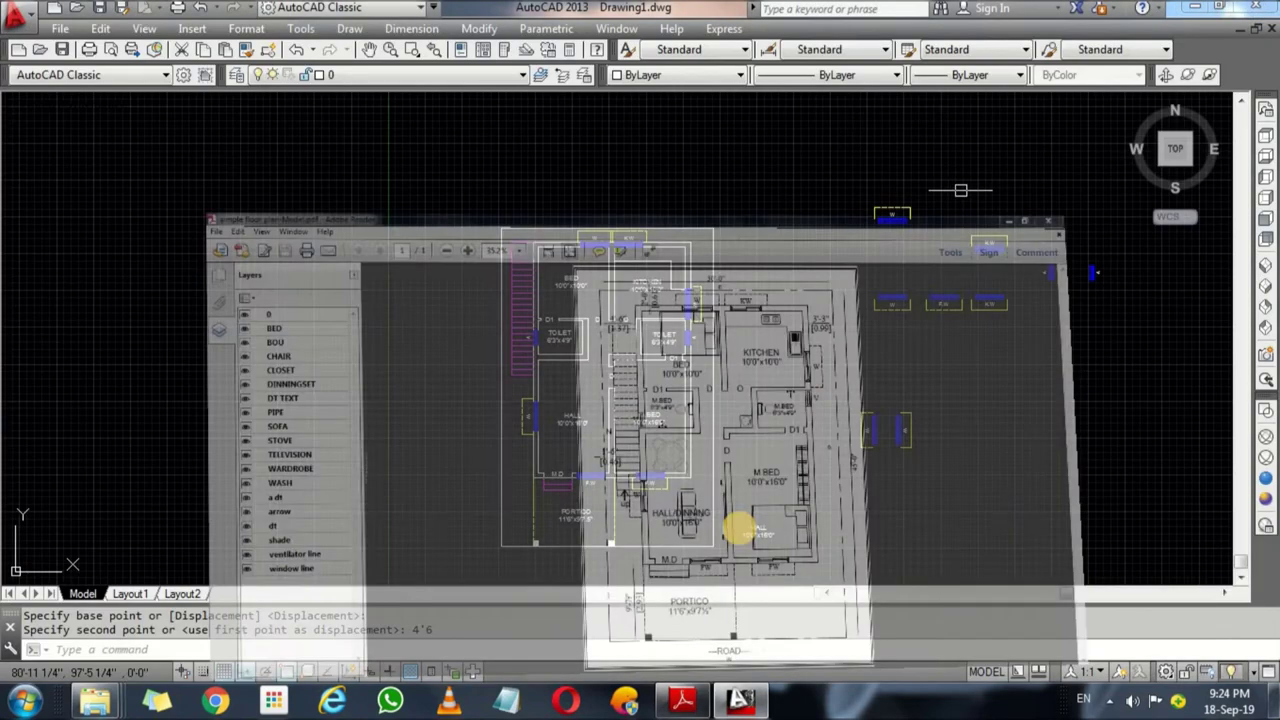
click(728, 493)
click(695, 488)
click(849, 78)
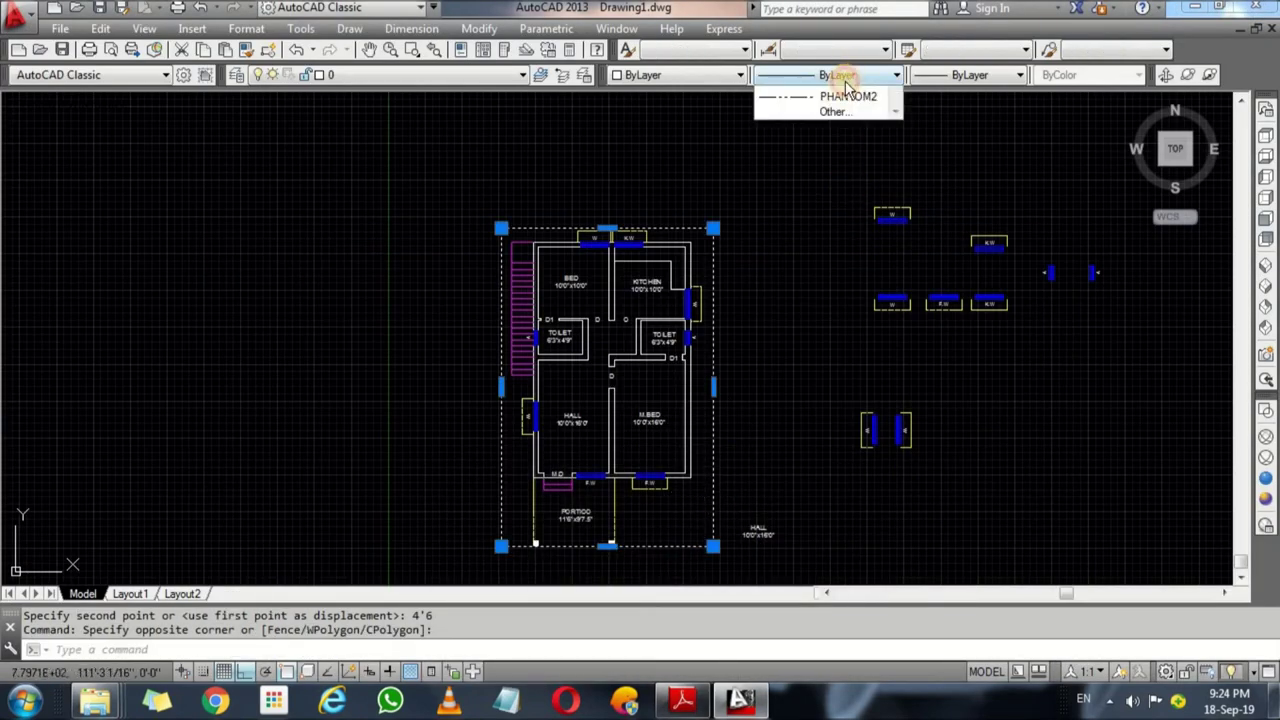
click(853, 170)
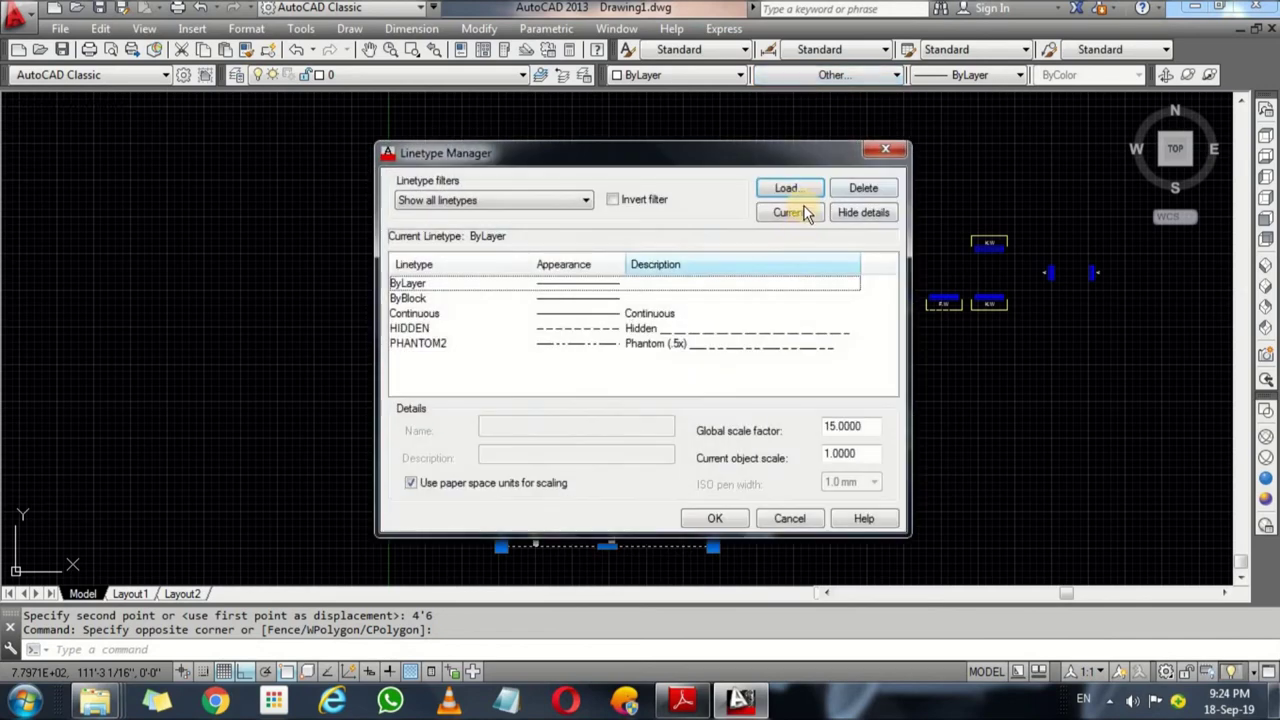
click(787, 187)
click(639, 318)
key(c)
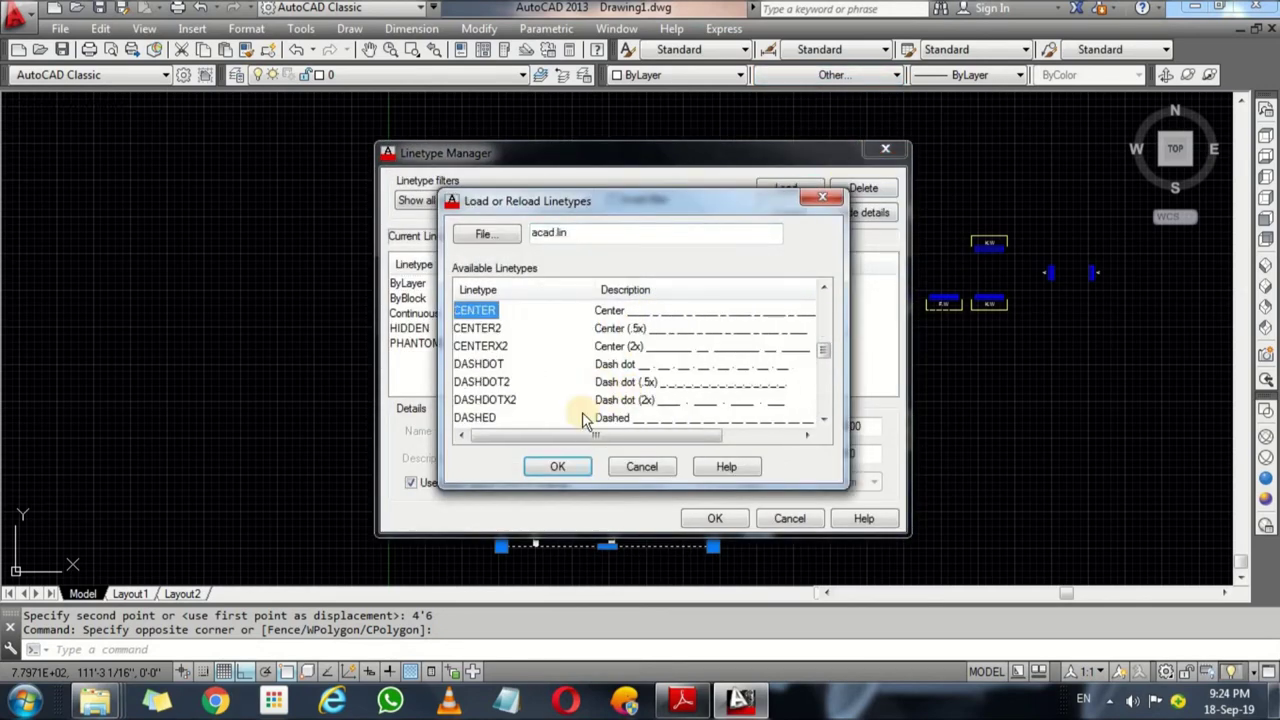
click(556, 473)
click(700, 520)
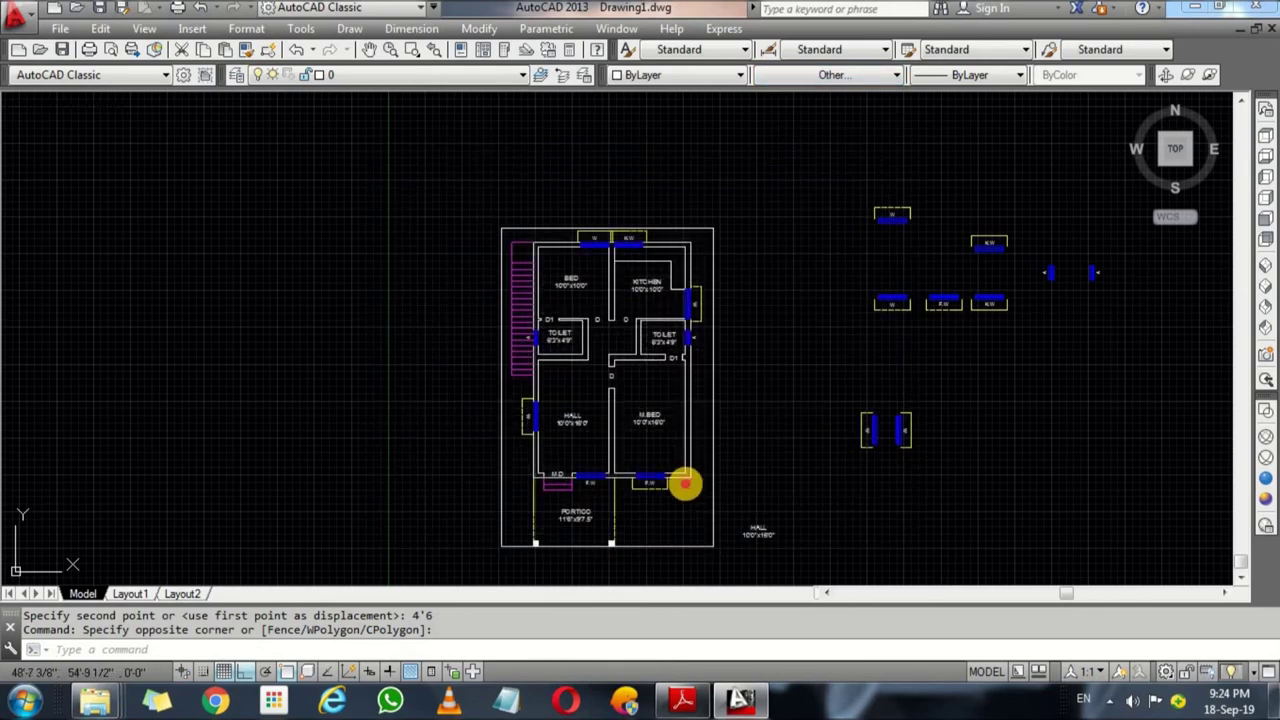
Step: Apply the CENTER linetype to the boundary rectangle, then reselect it
click(848, 77)
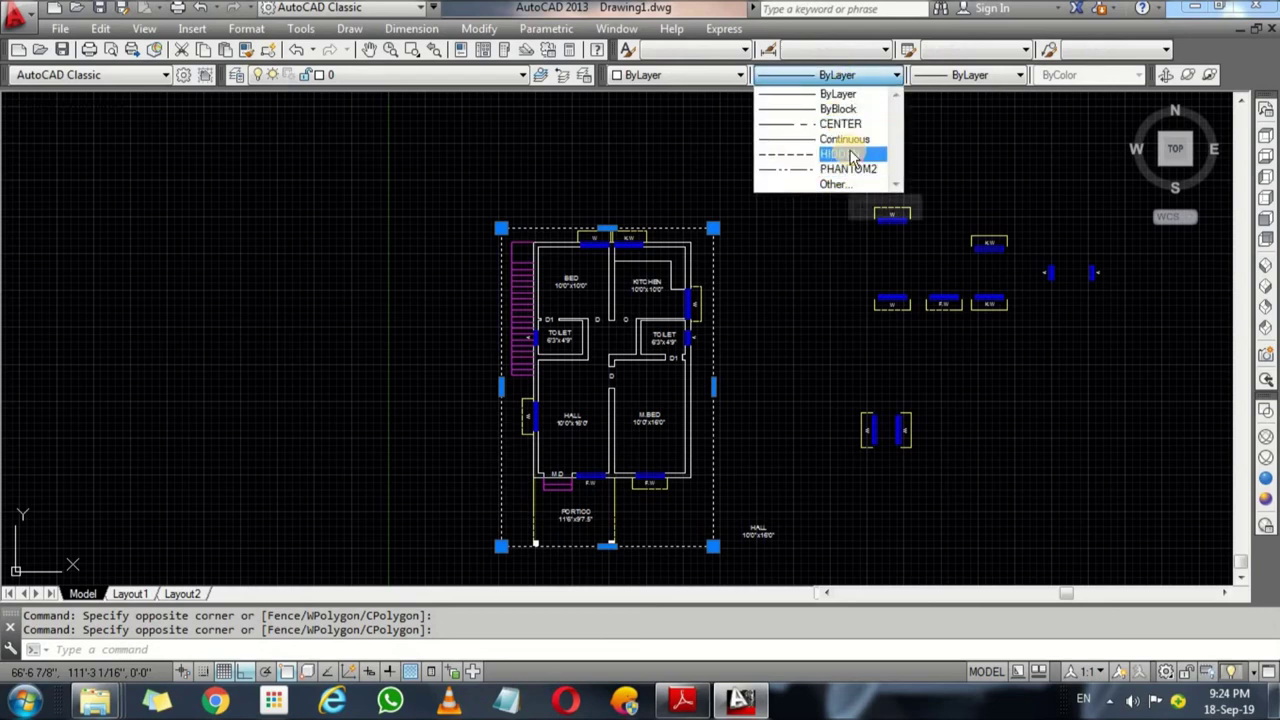
click(840, 123)
scroll(749, 390, up, 1)
key(Escape)
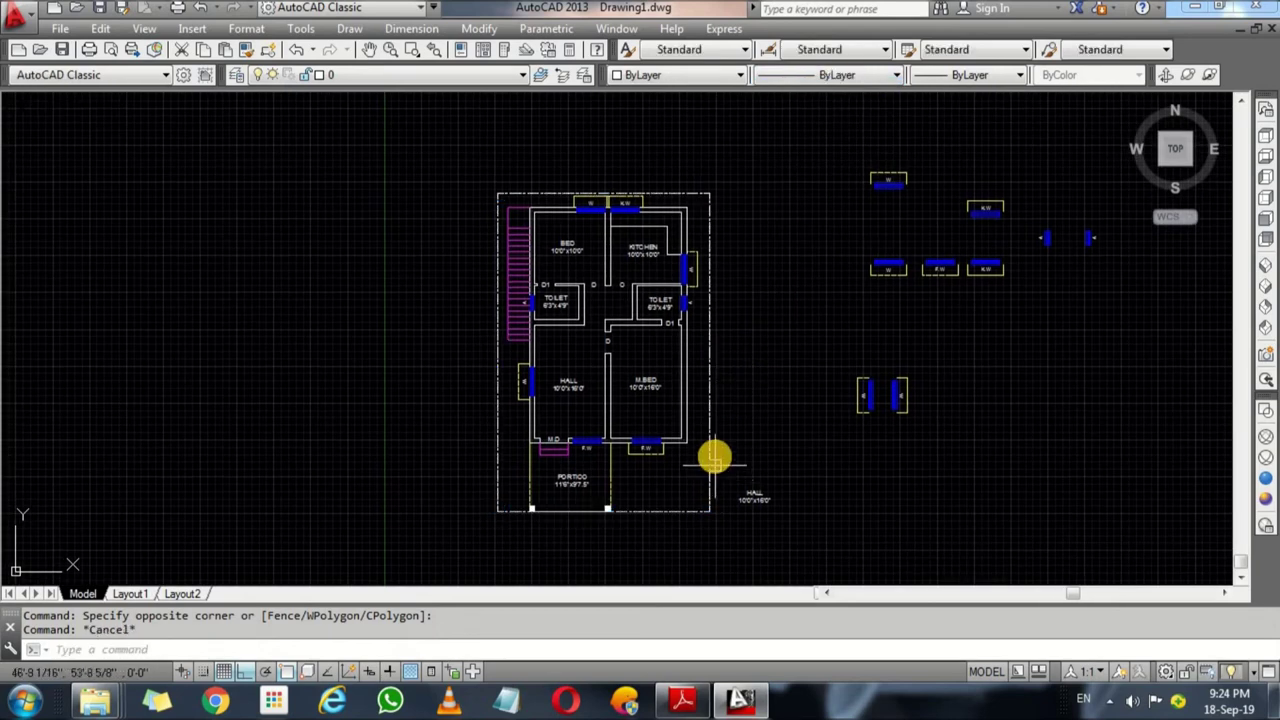
scroll(714, 430, up, 3)
scroll(714, 413, down, 3)
scroll(683, 494, up, 3)
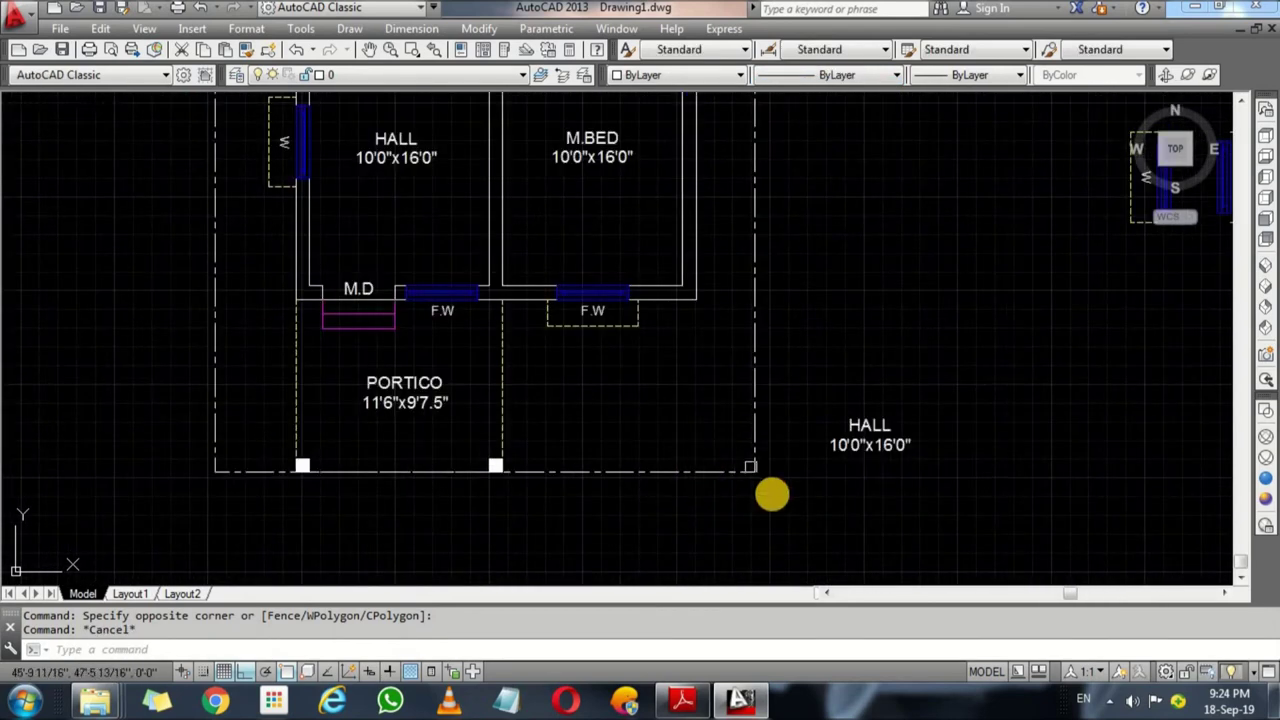
click(773, 500)
click(688, 432)
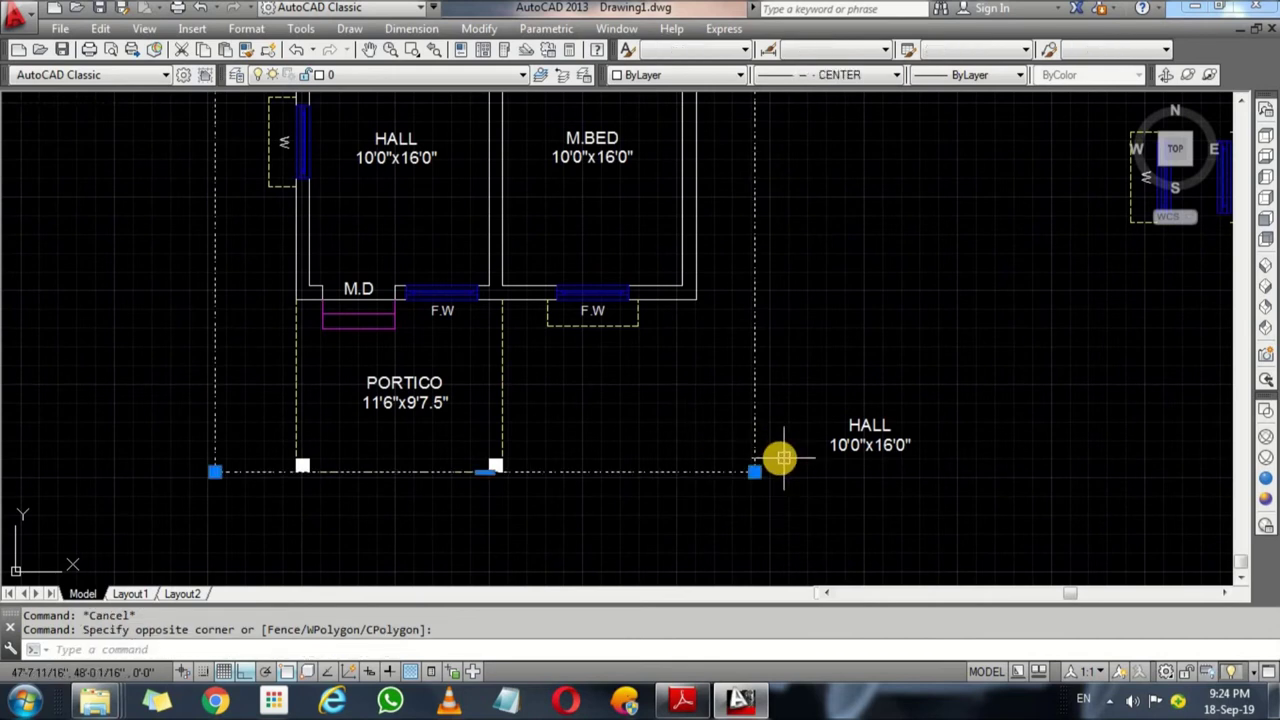
Step: Set the boundary rectangle's linetype scale to 5 in Properties
key(ctrl+1)
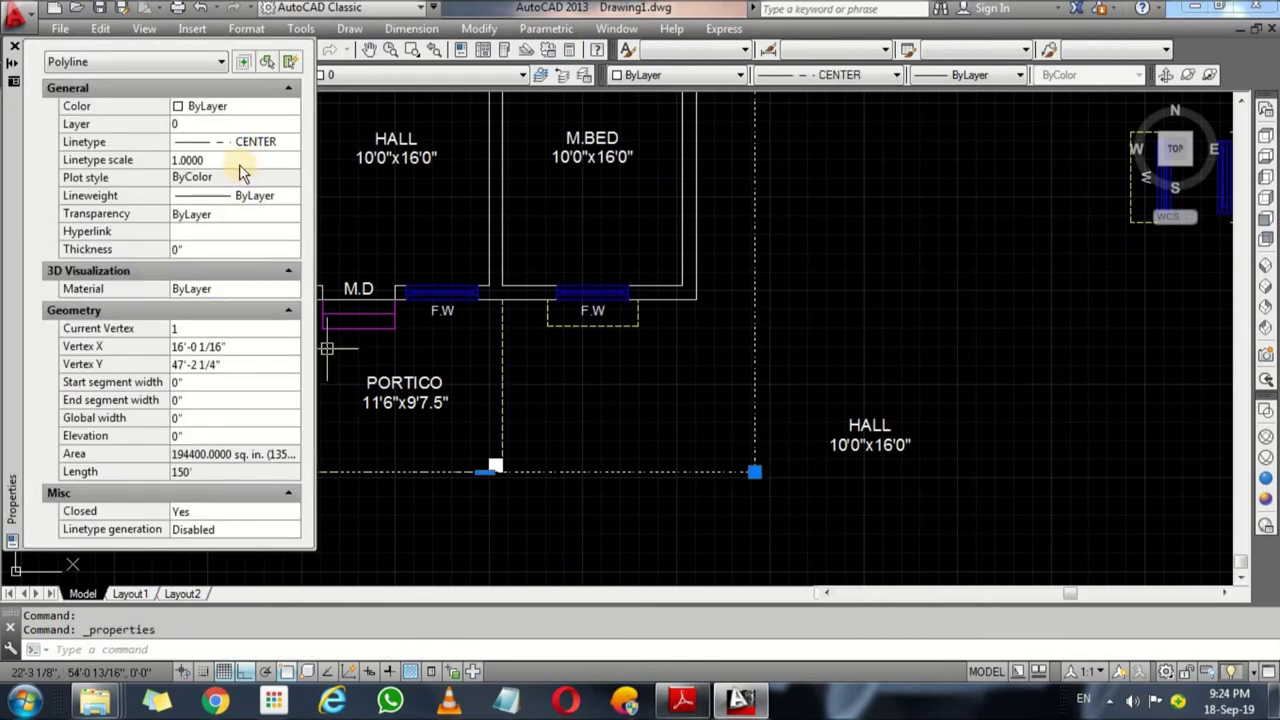
click(239, 163)
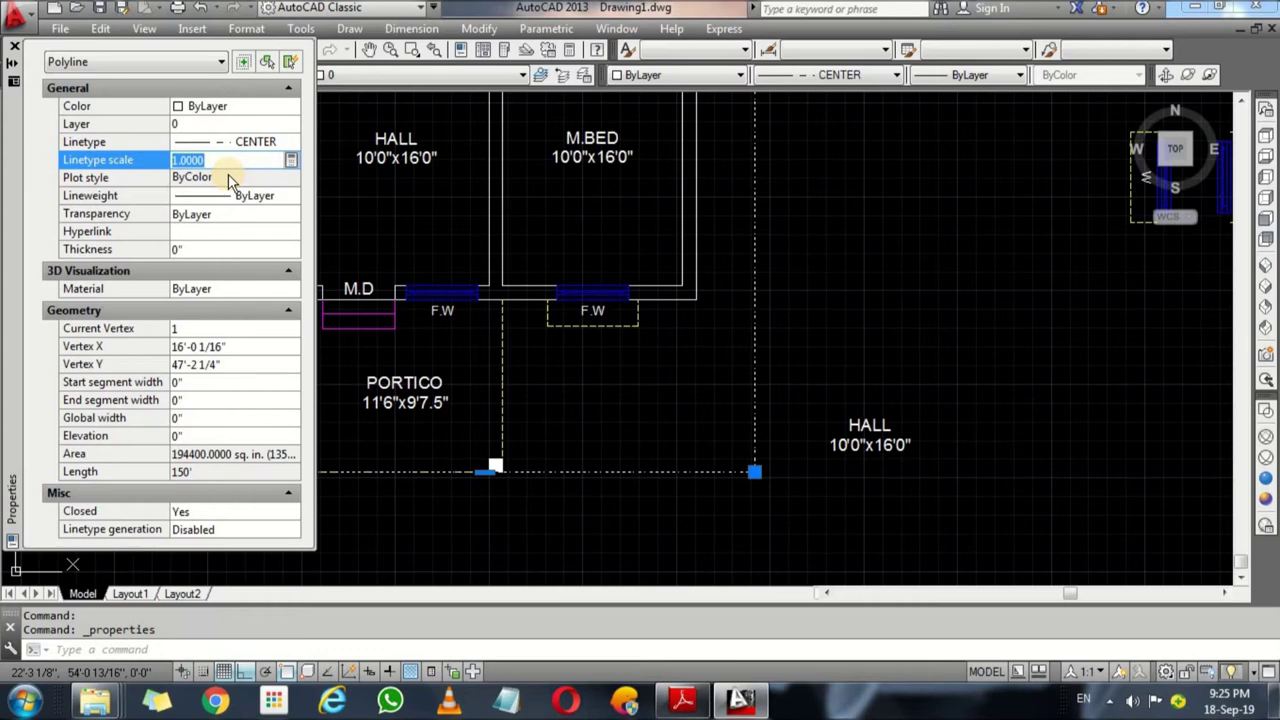
text(5)
click(229, 178)
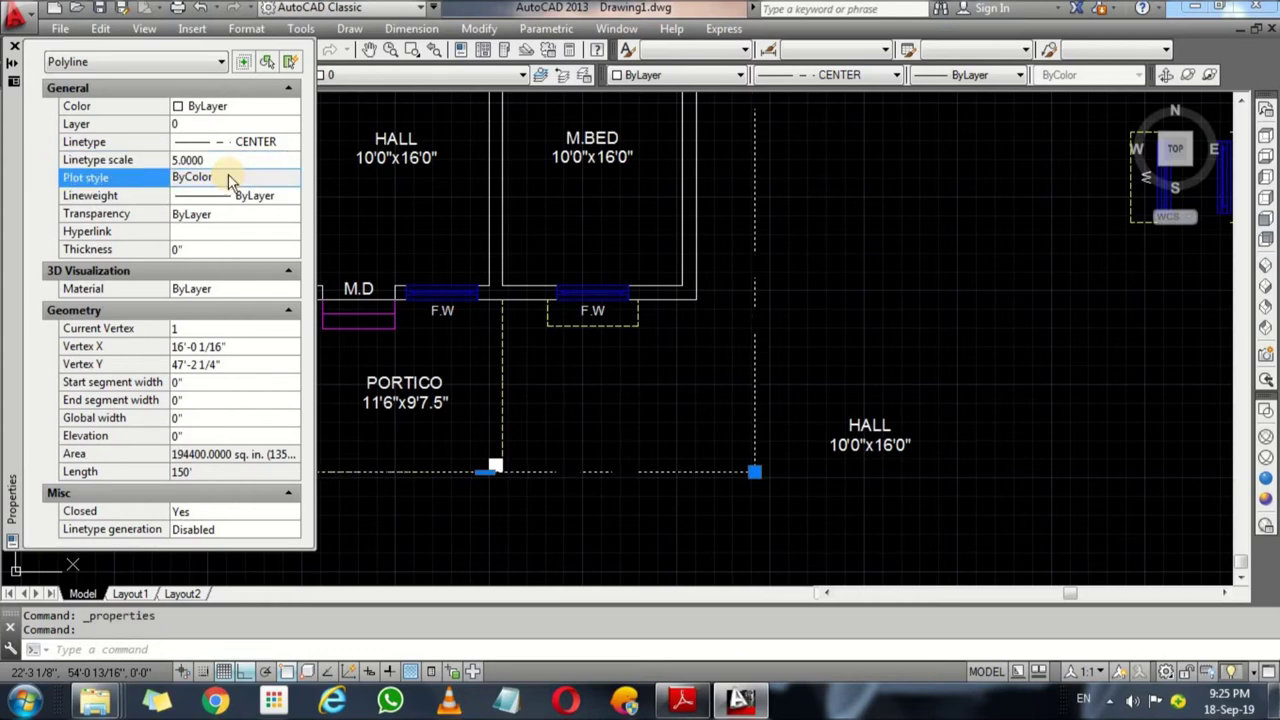
scroll(846, 374, down, 1)
scroll(829, 371, down, 3)
scroll(830, 373, up, 2)
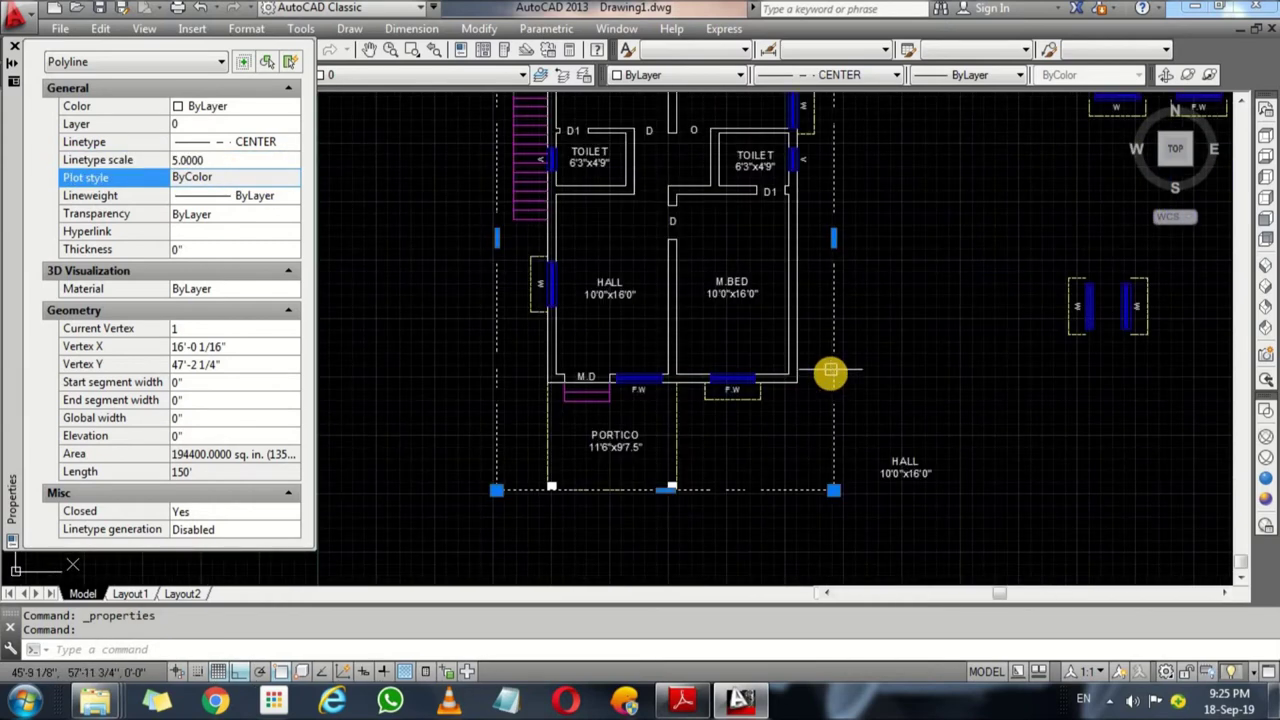
key(Escape)
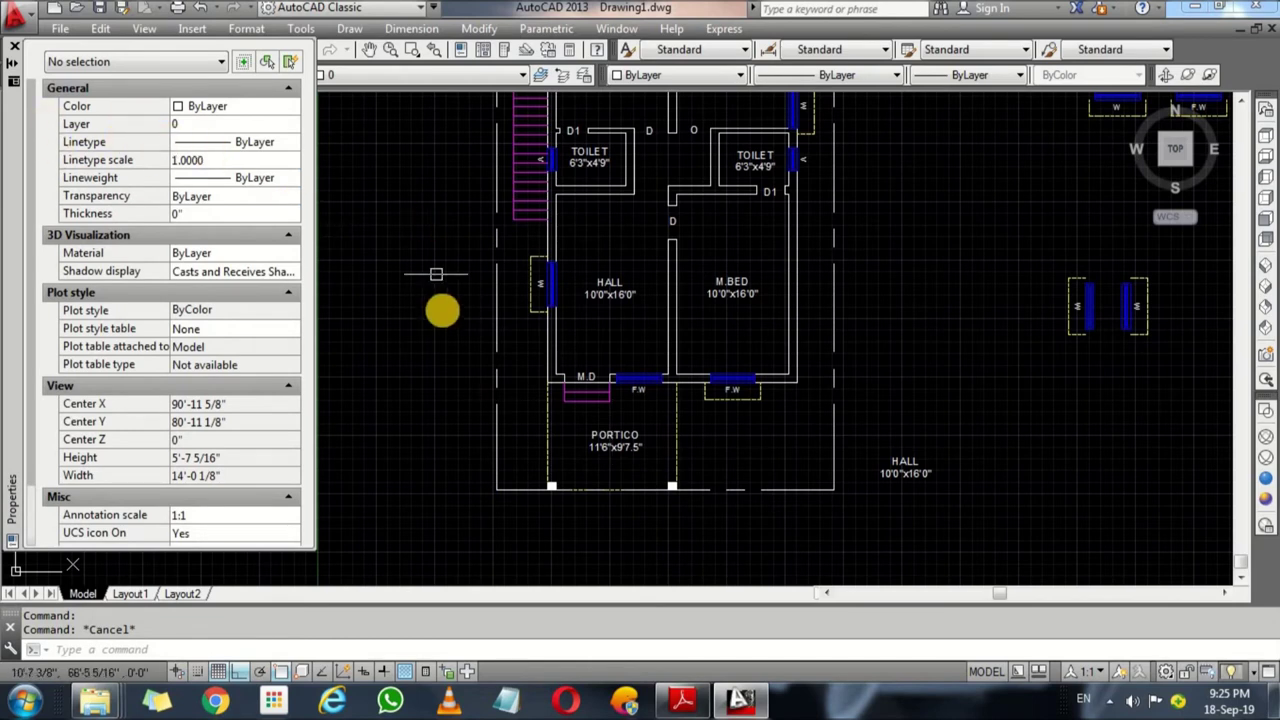
Step: Reduce the rectangle's linetype scale to 3 and select the stray HALL label
click(497, 314)
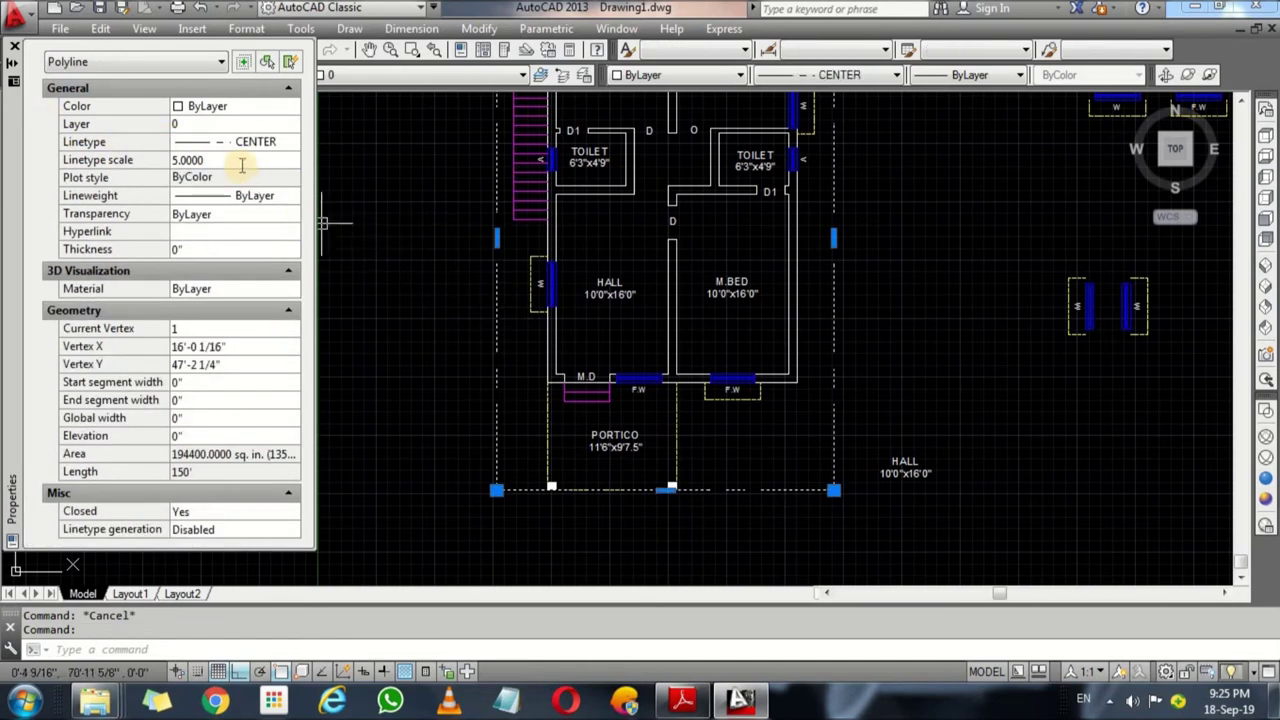
click(242, 163)
text(3)
click(241, 170)
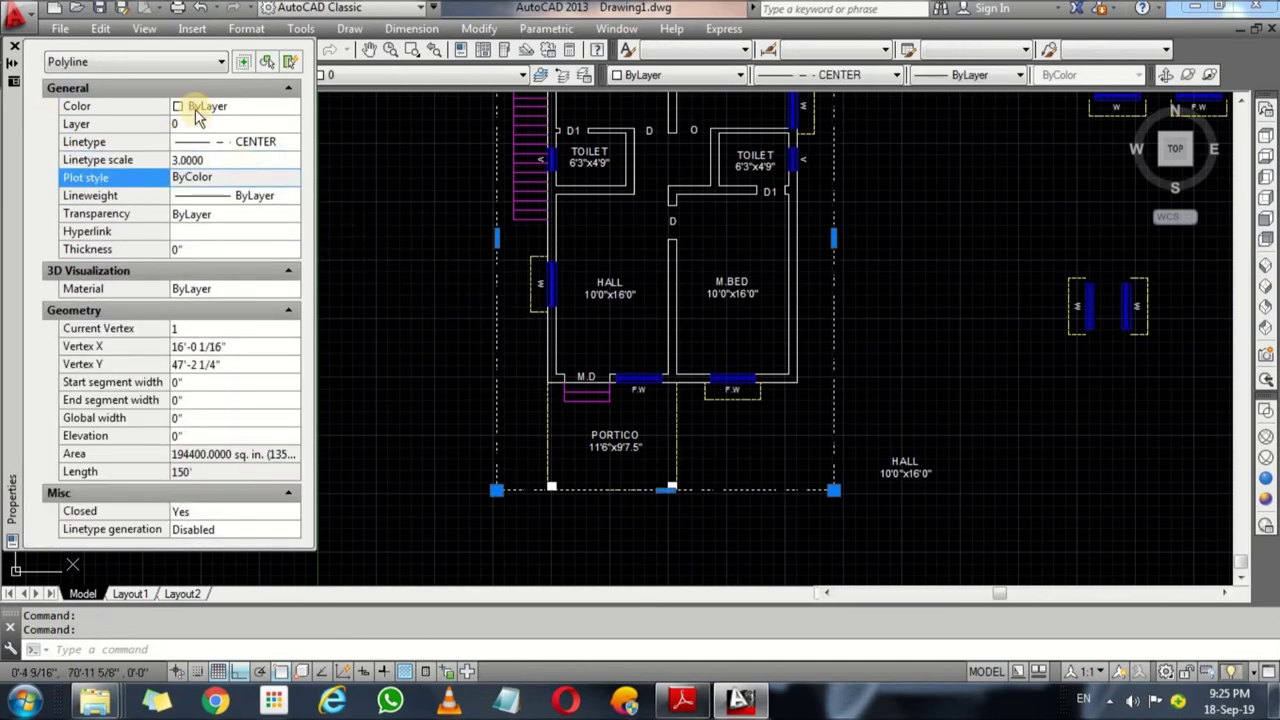
key(ctrl+1)
scroll(769, 443, down, 3)
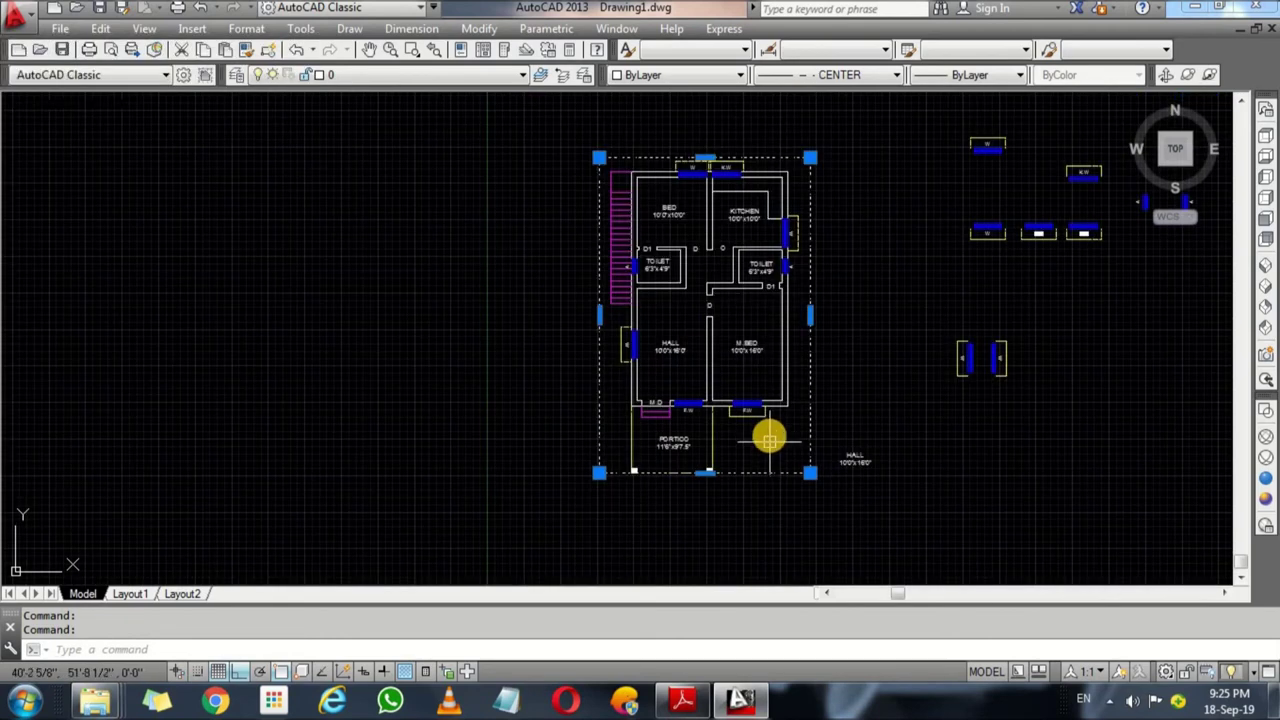
key(Escape)
click(855, 420)
click(886, 498)
Step: Erase the stray HALL label and recentre the floor plan
text(e)
key(Return)
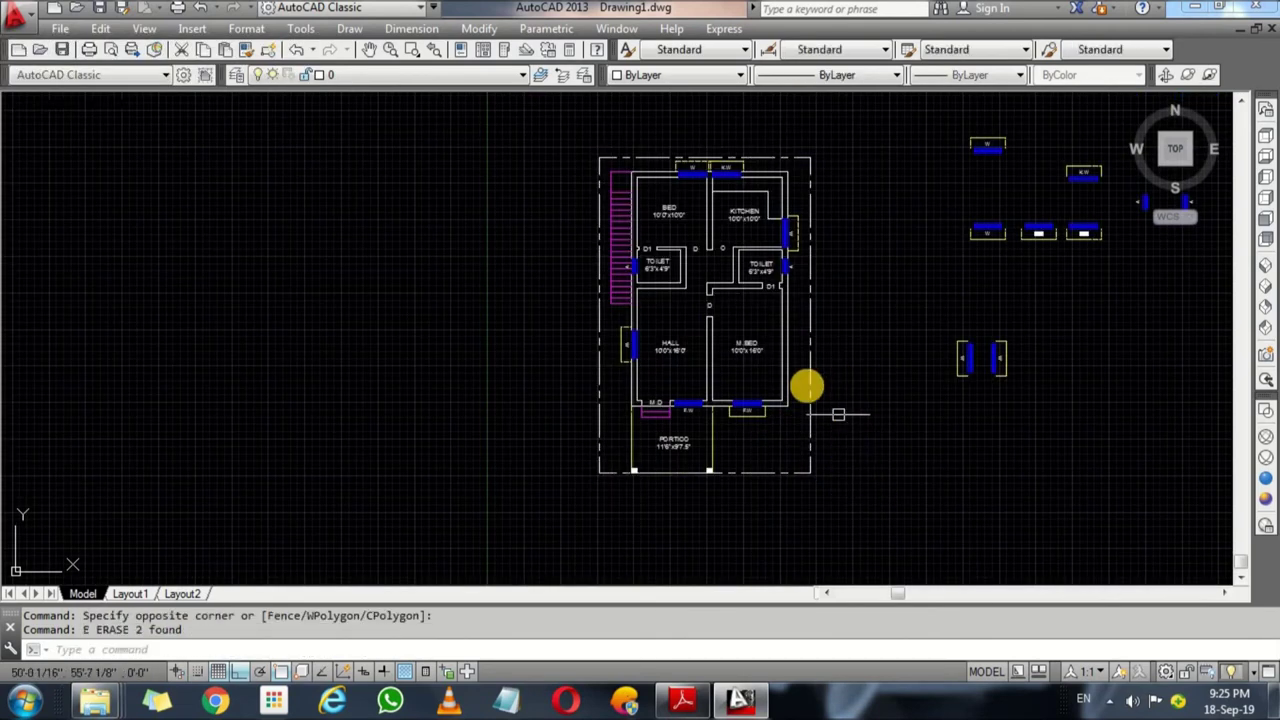
middle_drag(826, 366, 720, 390)
scroll(720, 390, up, 2)
scroll(730, 370, down, 2)
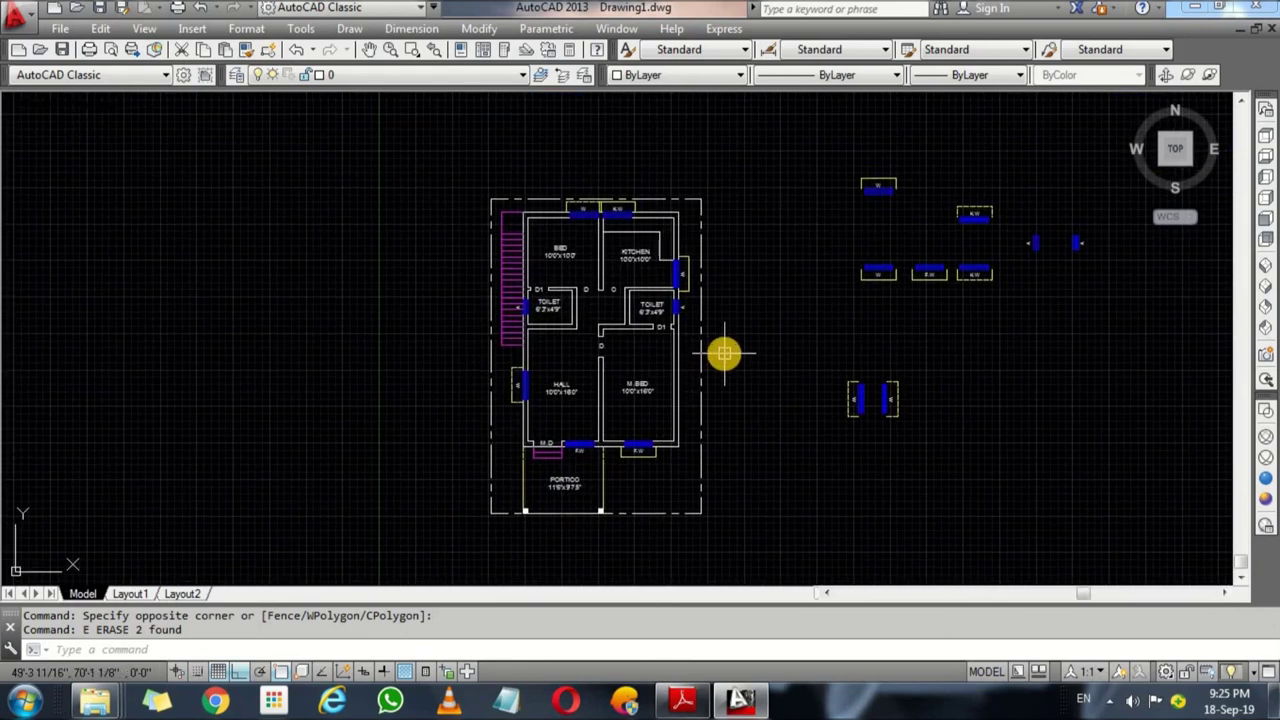
Step: Save Drawing1.dwg and zoom in and out to inspect the finished plan
key(ctrl+s)
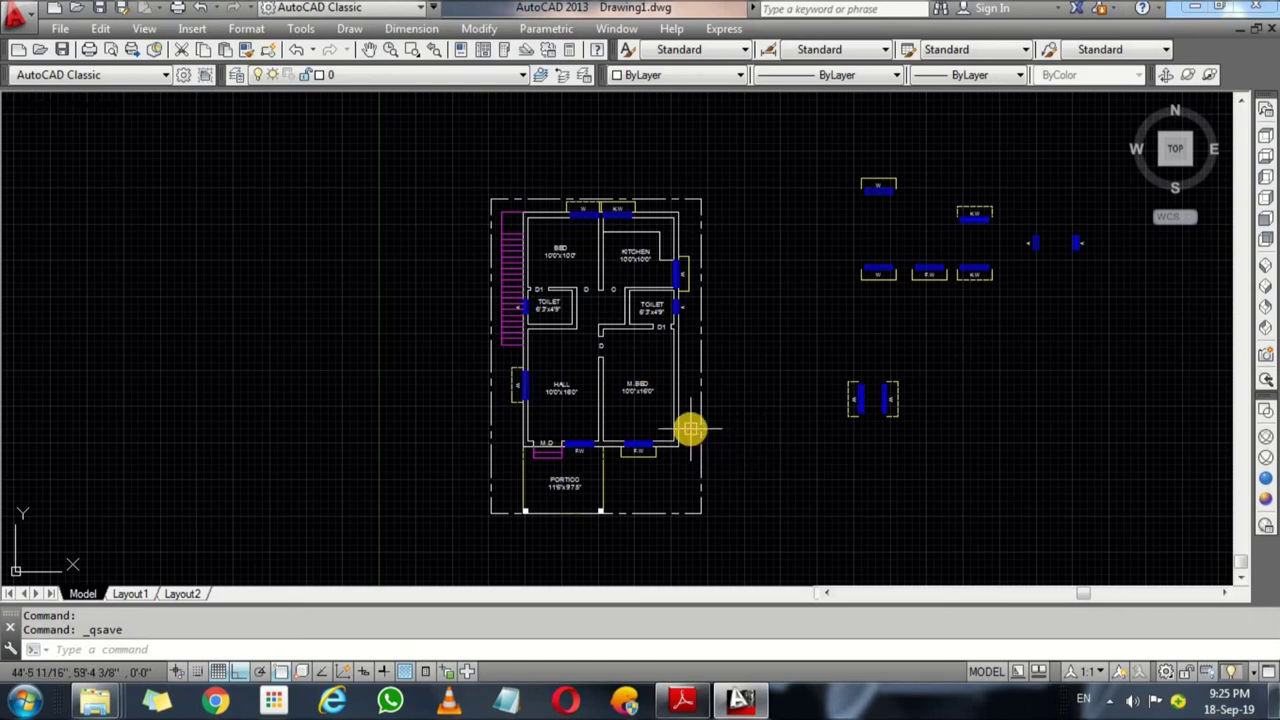
scroll(690, 430, up, 2)
scroll(700, 410, down, 1)
scroll(684, 388, up, 1)
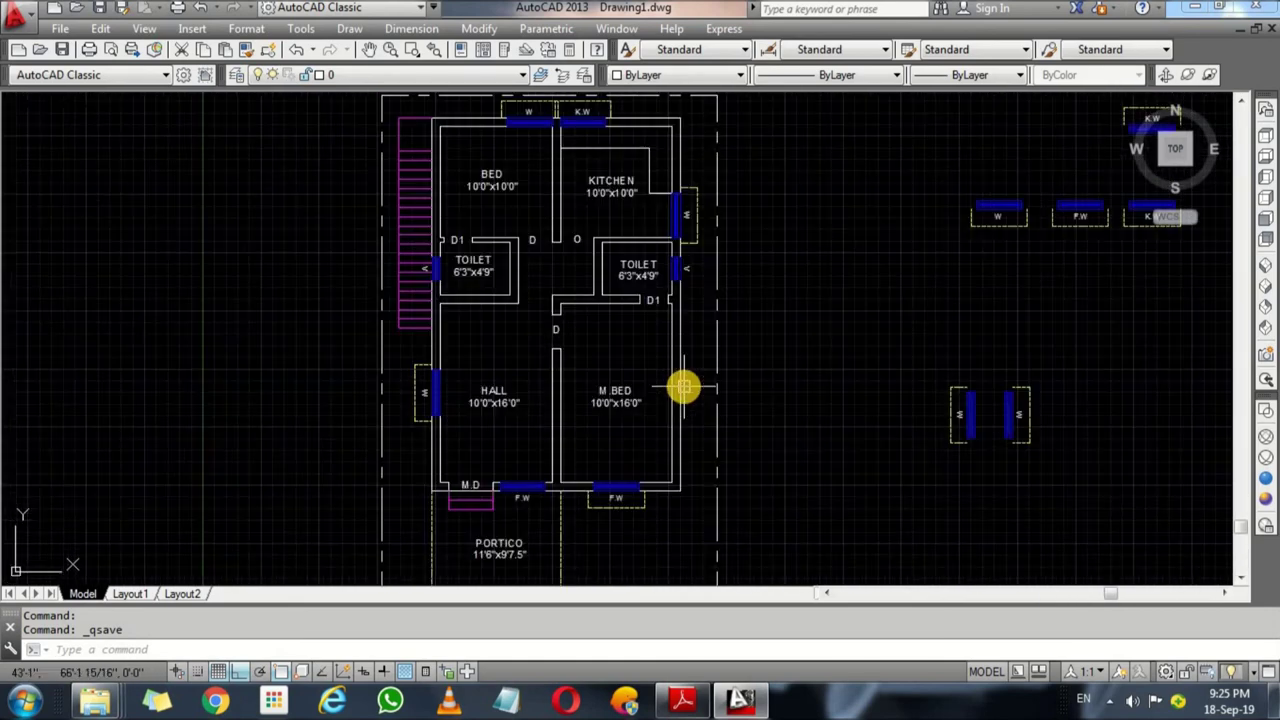
scroll(684, 387, down, 2)
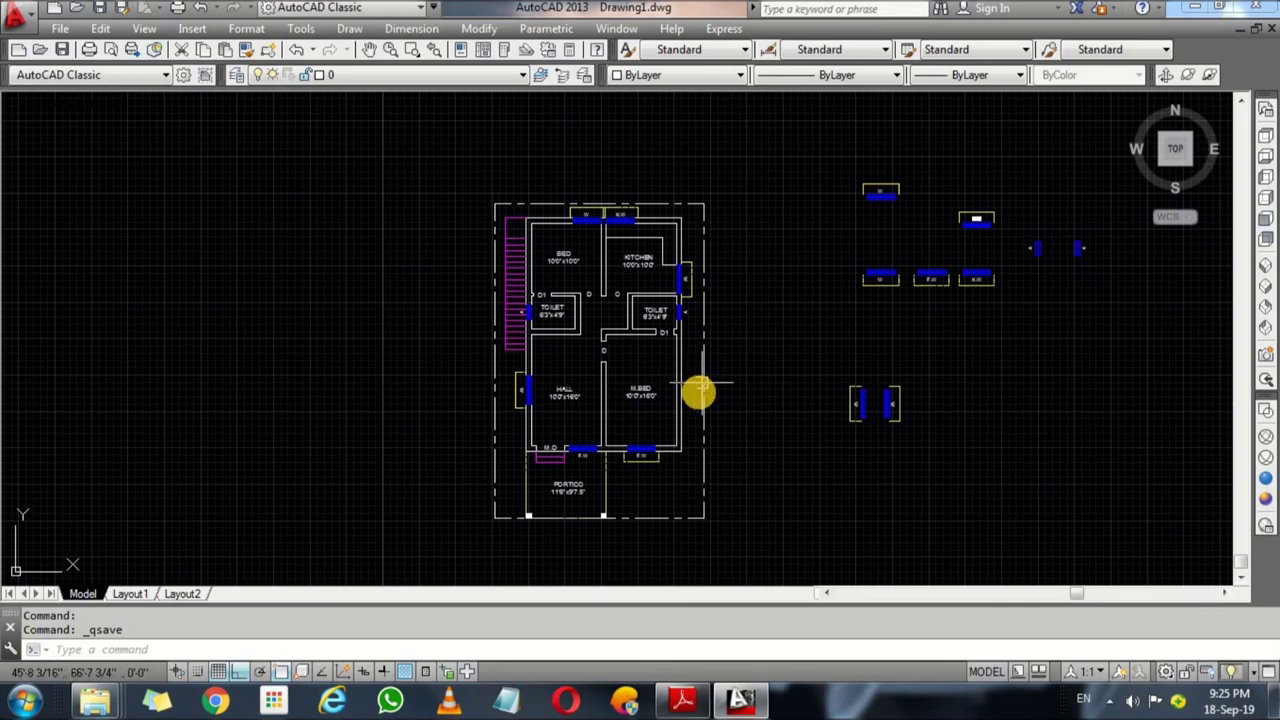
scroll(700, 391, up, 2)
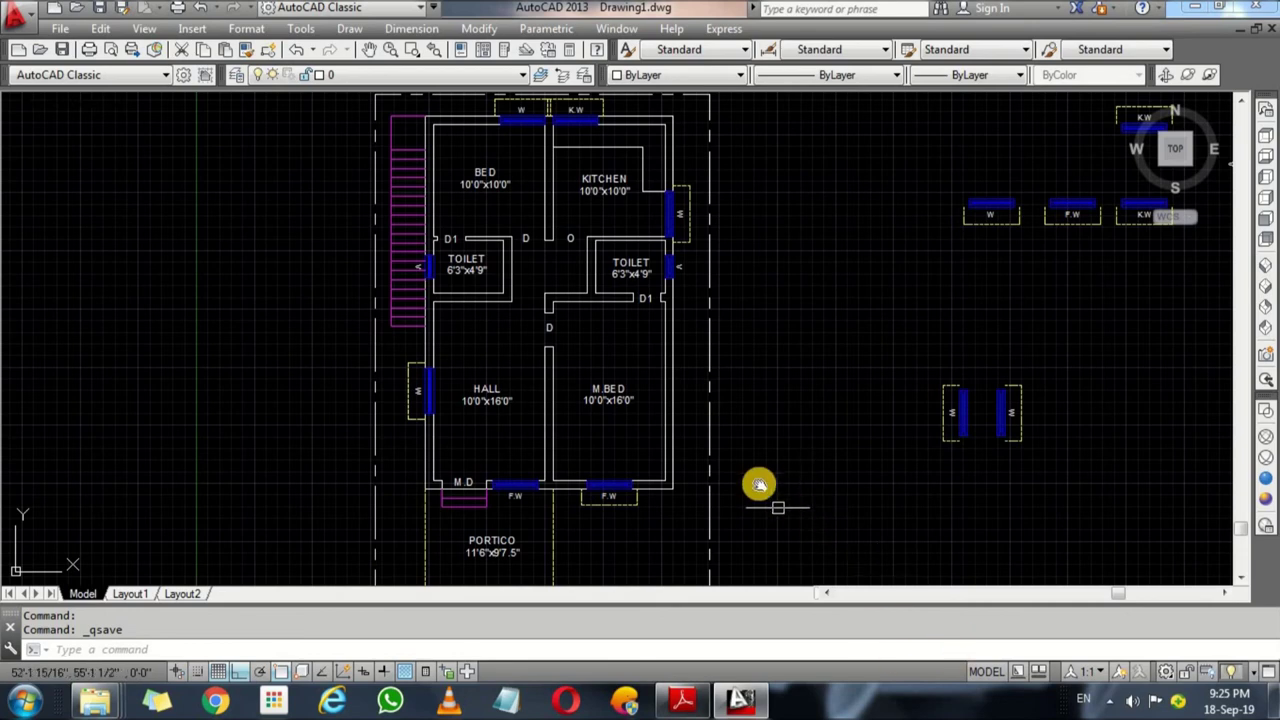
scroll(750, 470, down, 2)
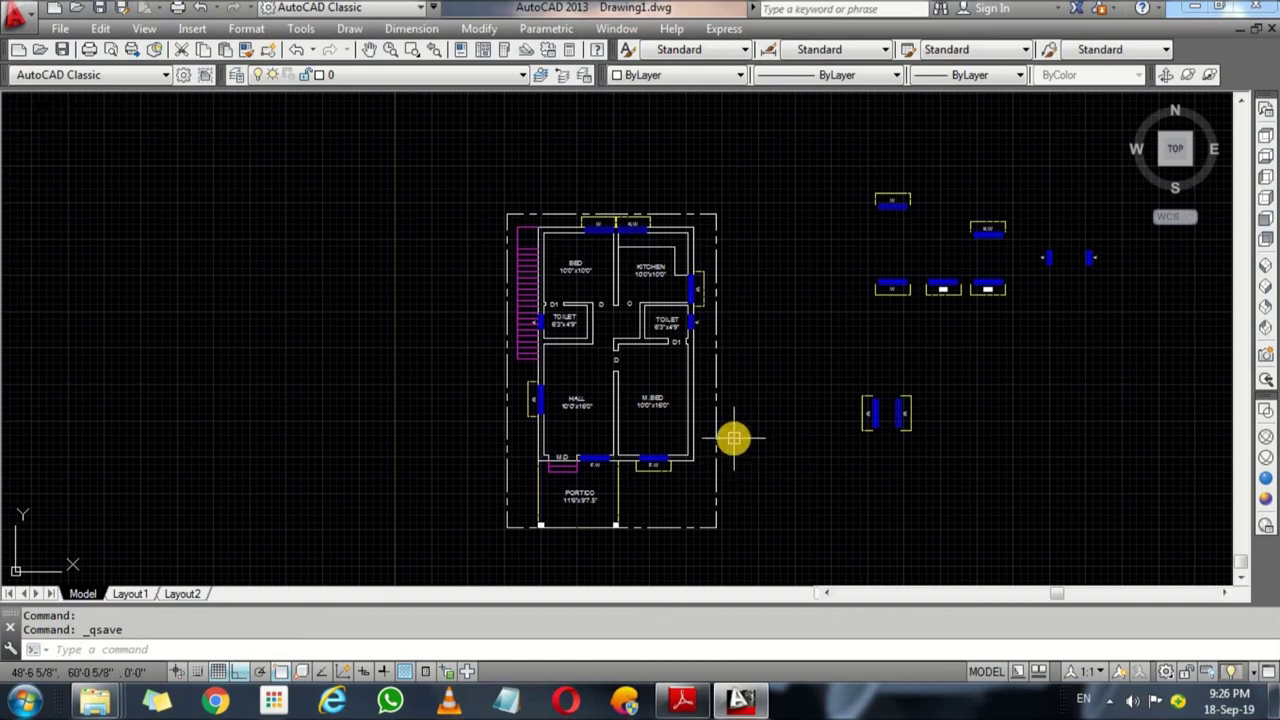
scroll(732, 462, up, 2)
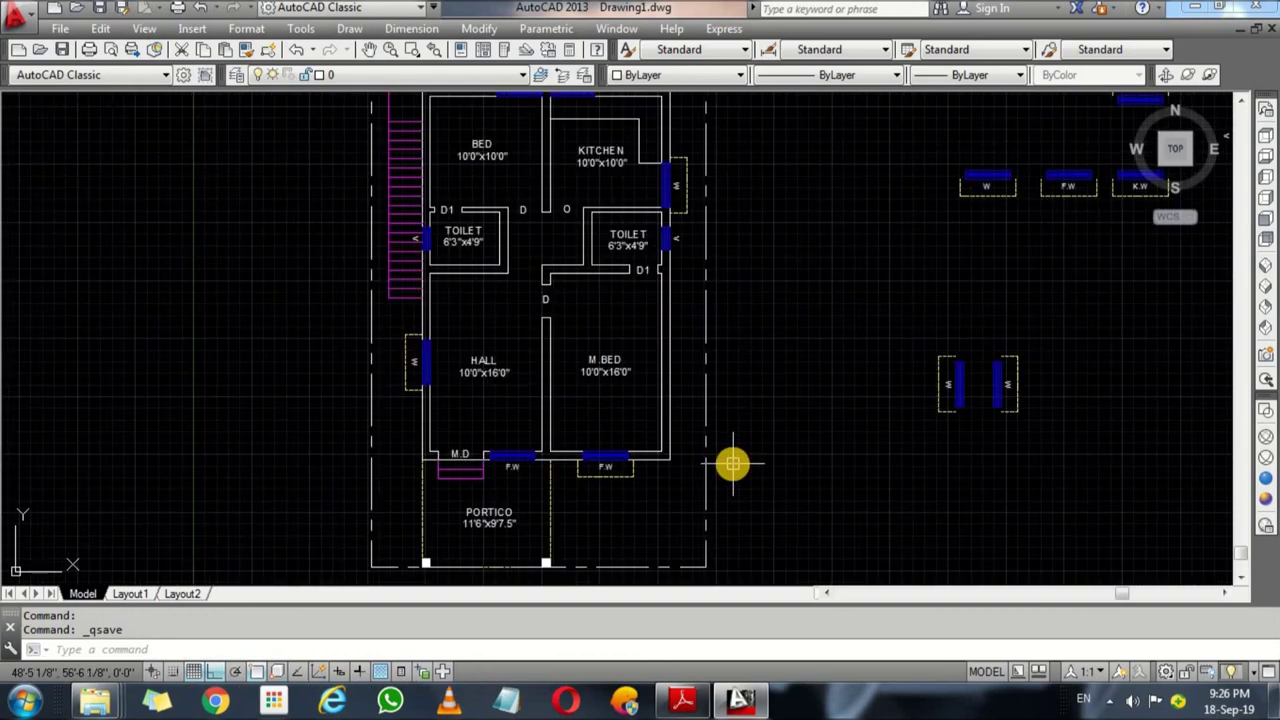
scroll(732, 462, down, 2)
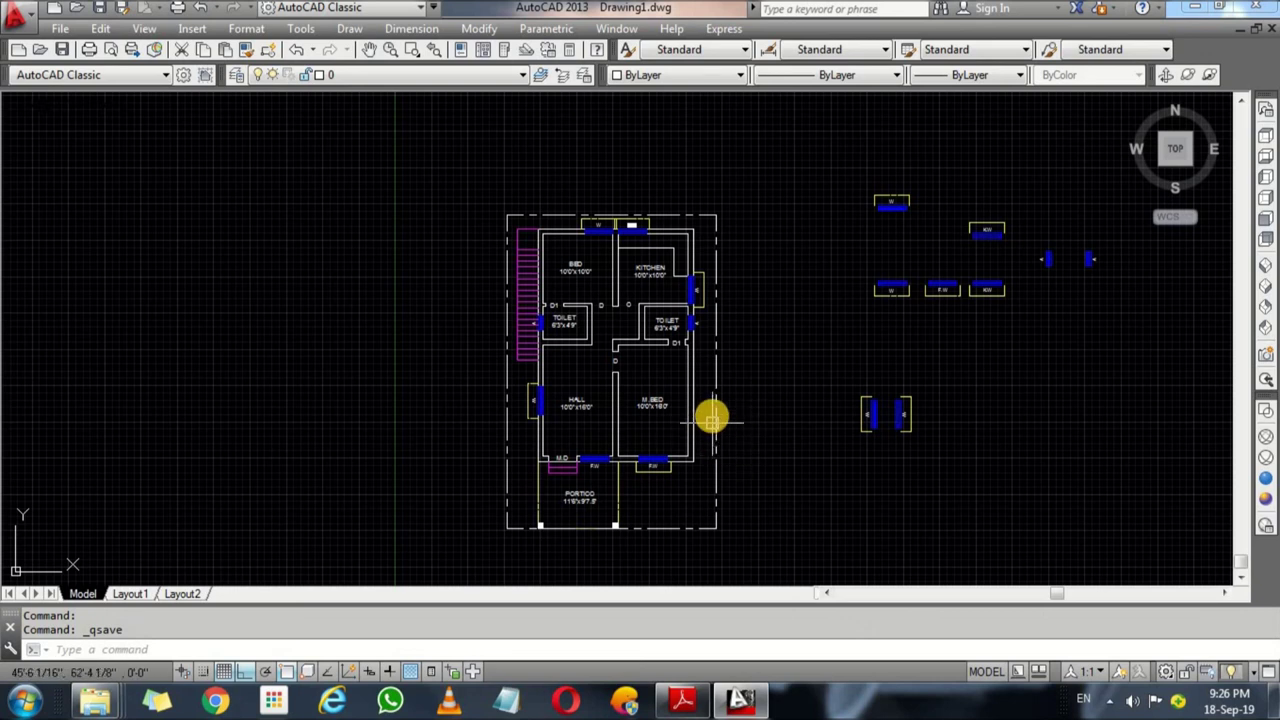
scroll(714, 446, up, 2)
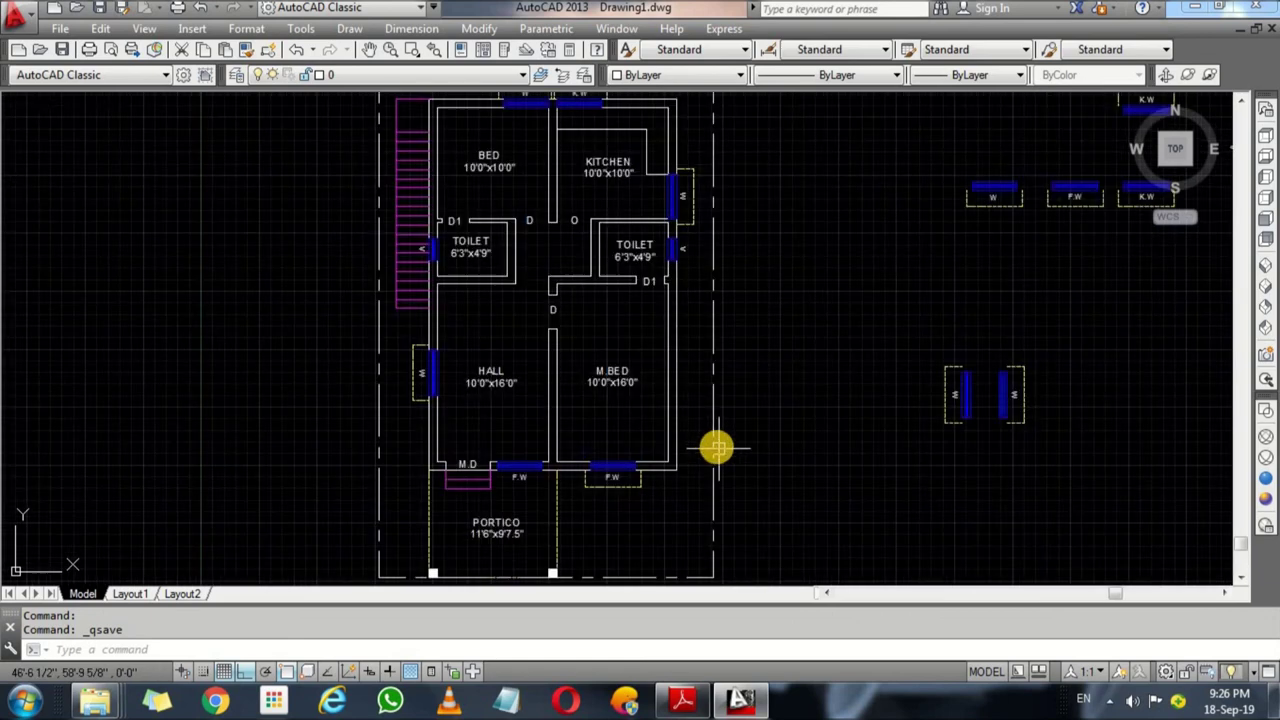
scroll(705, 392, down, 2)
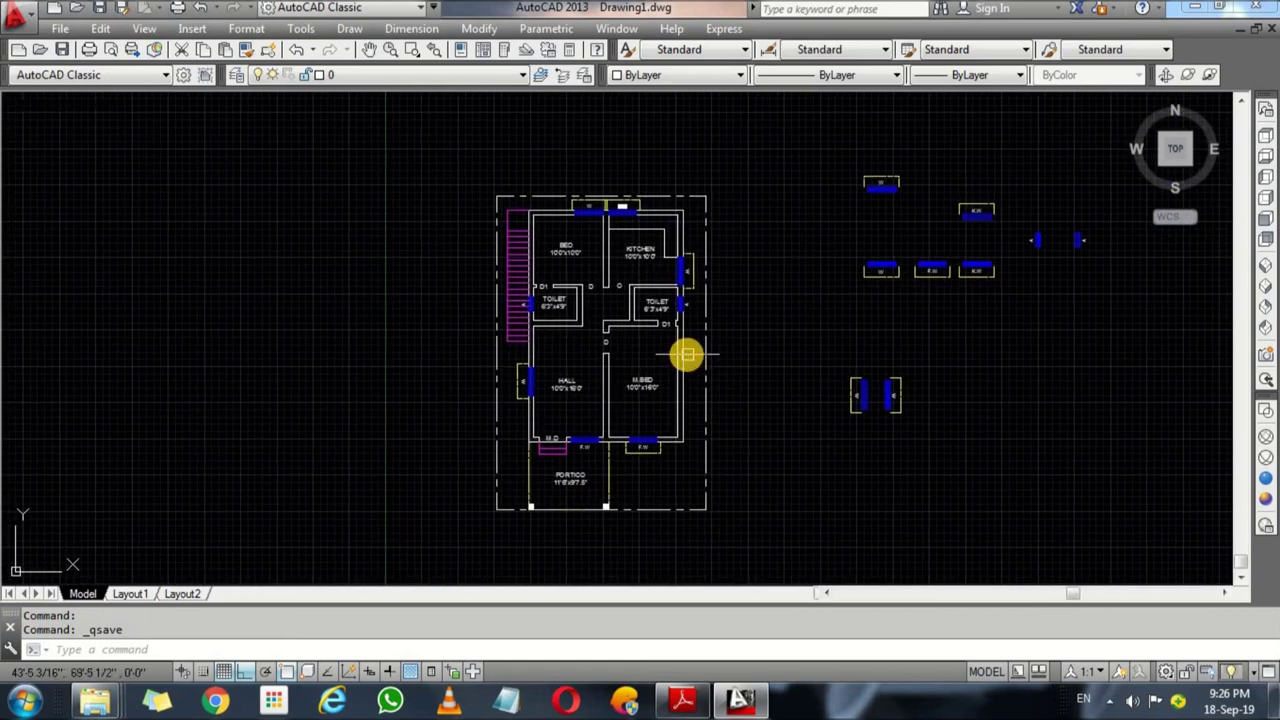
scroll(690, 356, up, 2)
scroll(692, 357, down, 2)
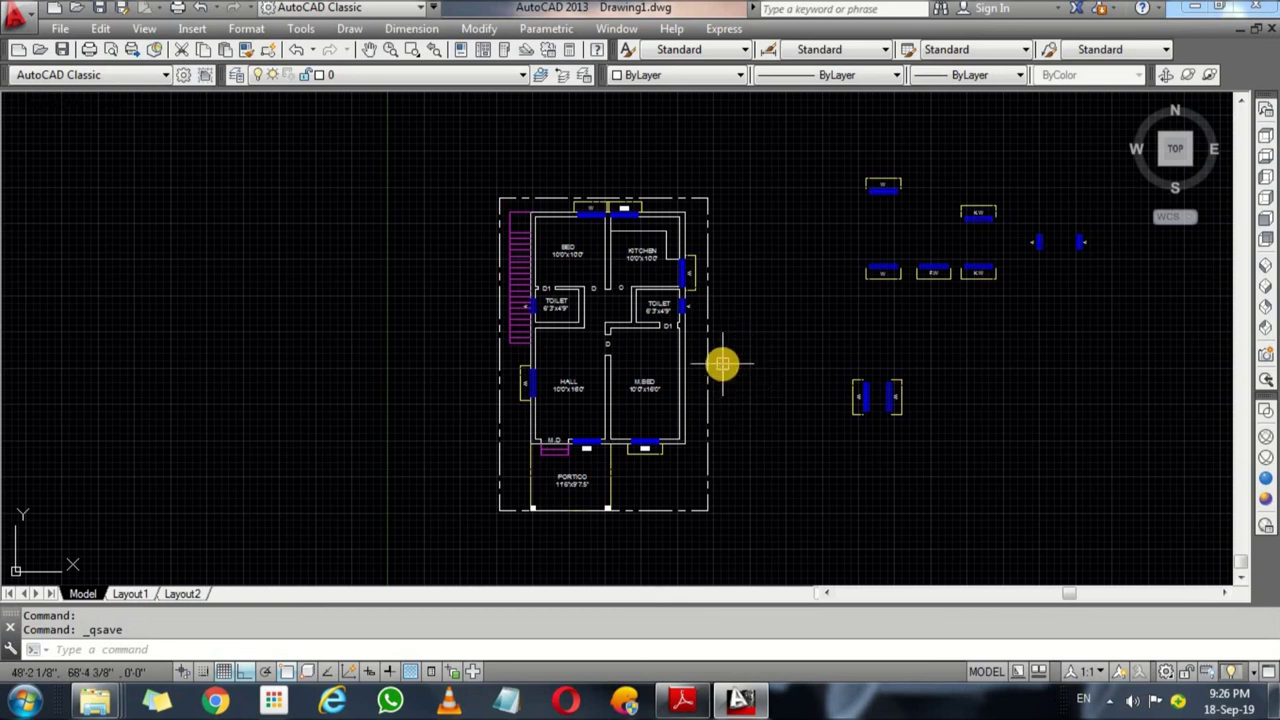
scroll(722, 364, up, 2)
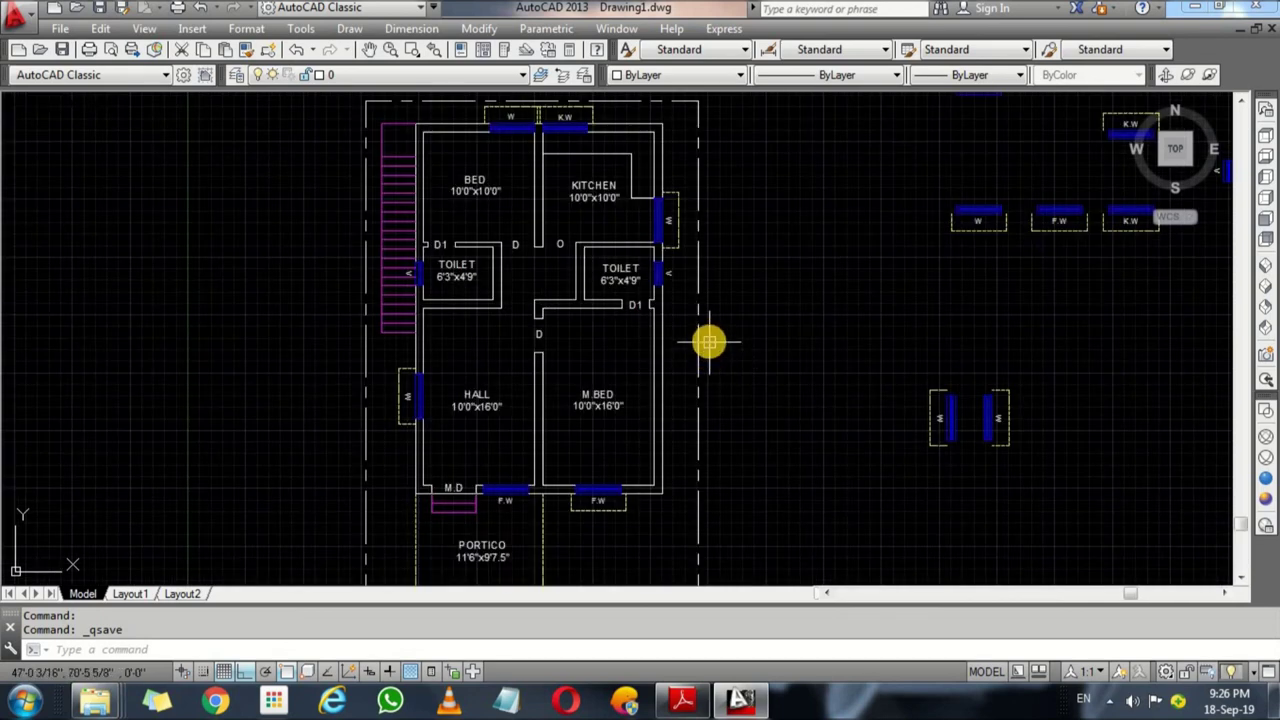
scroll(709, 343, down, 2)
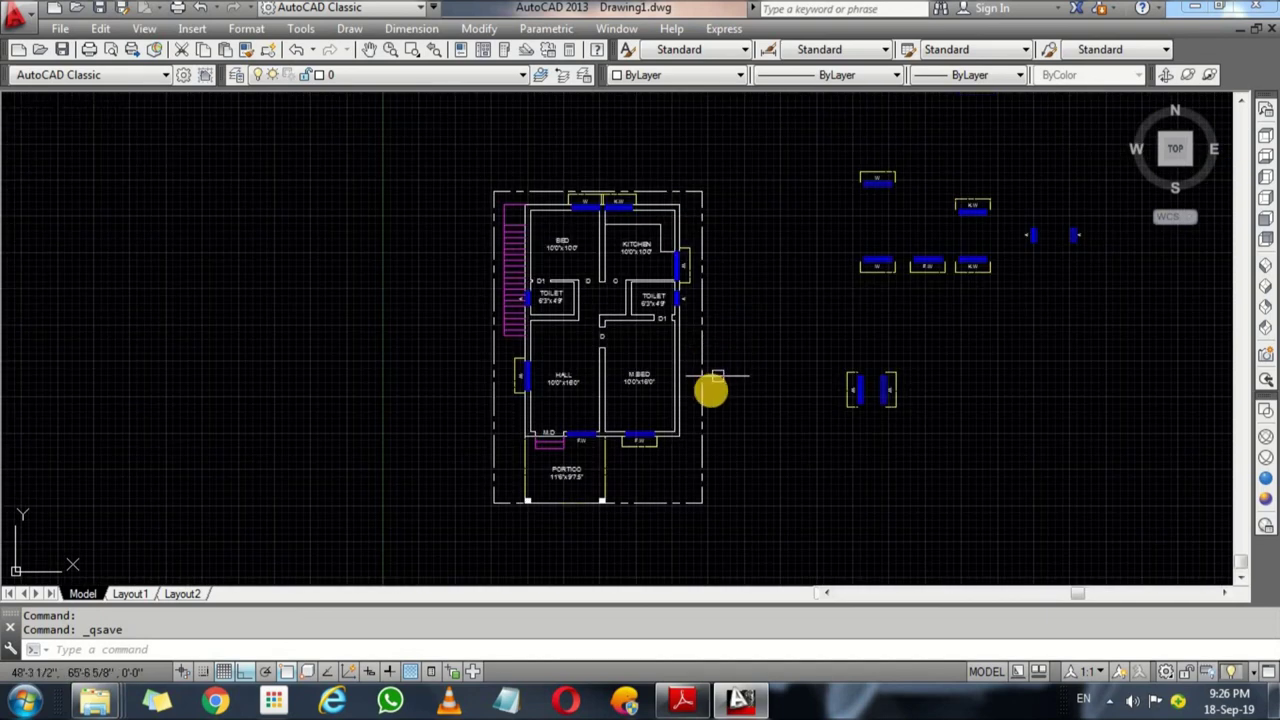